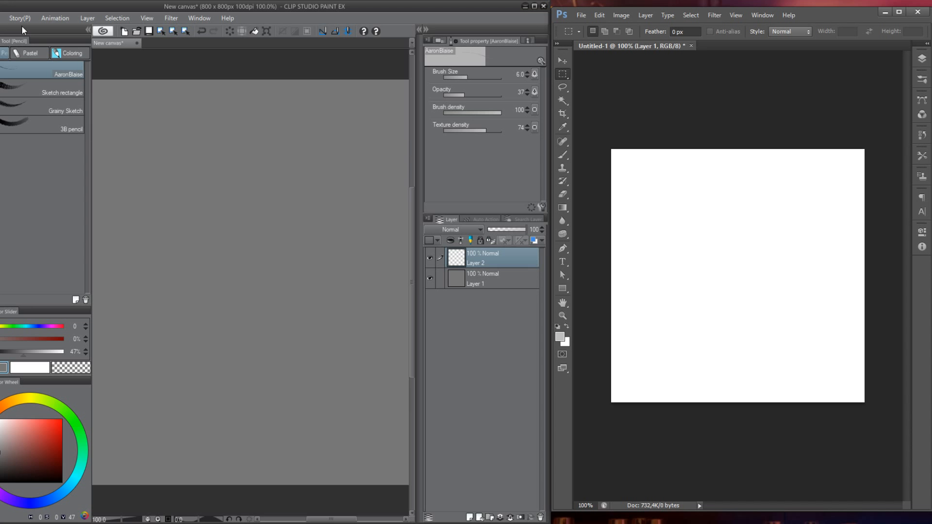
- Open the image Directional Hair_4.png from the heere folder on the desktop
left_click(0, 18)
mouse_move(0, 18)
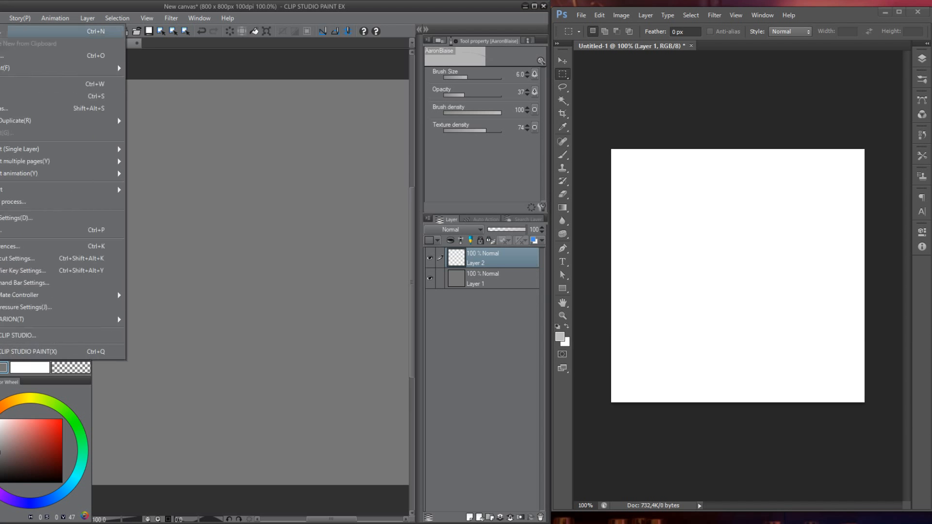
left_click(10, 56)
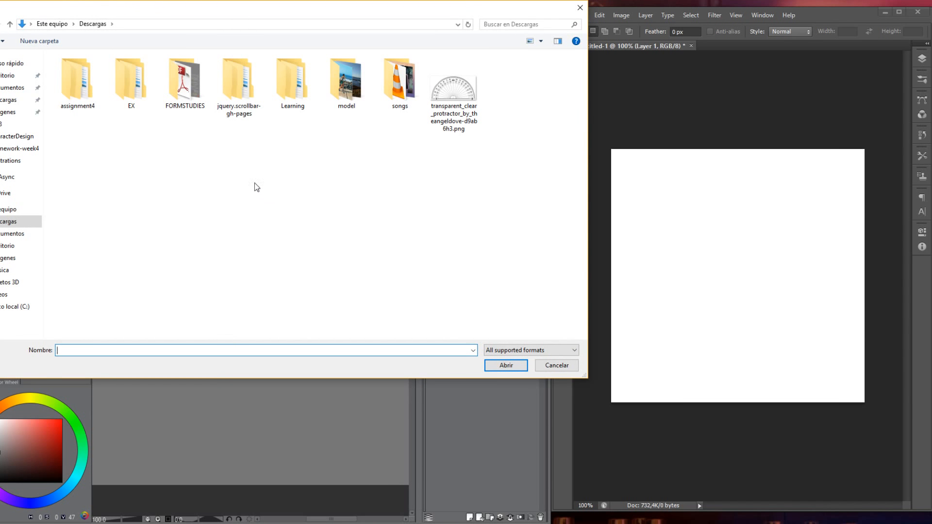
left_click(7, 77)
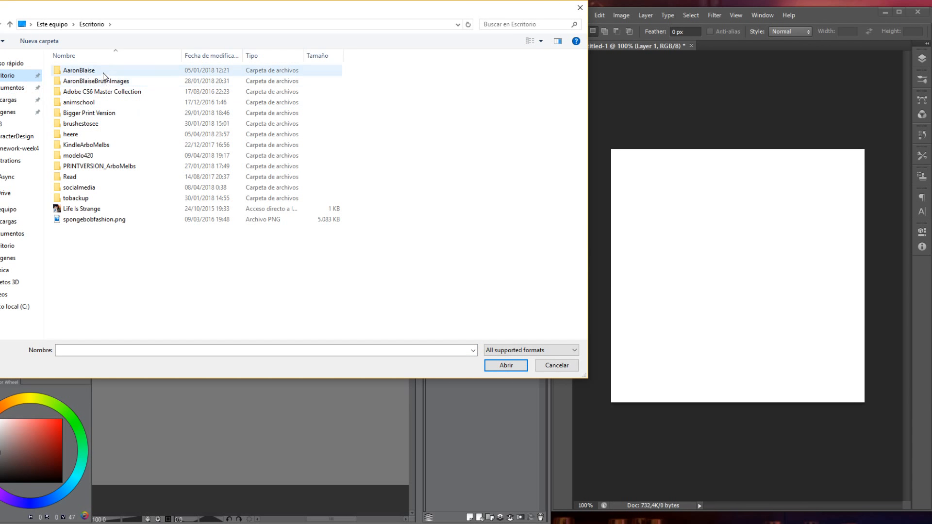
left_click(86, 135)
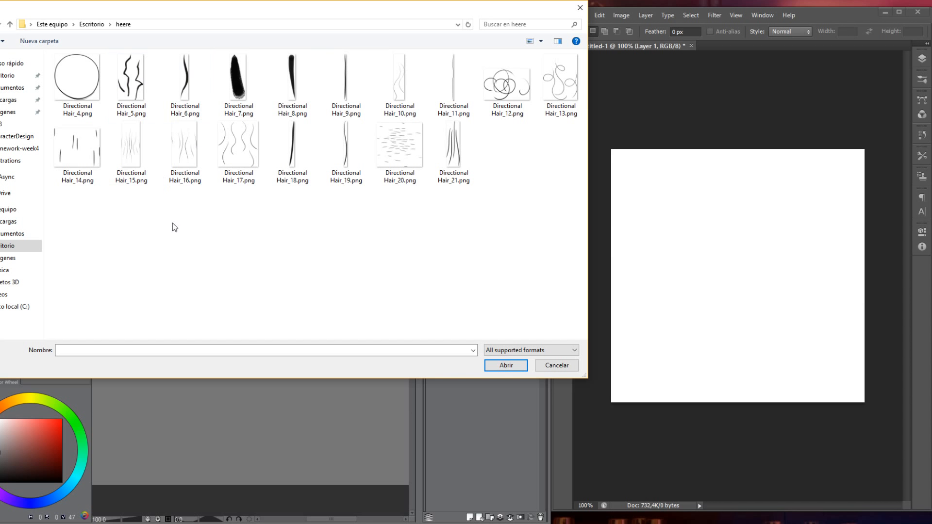
left_click(76, 87)
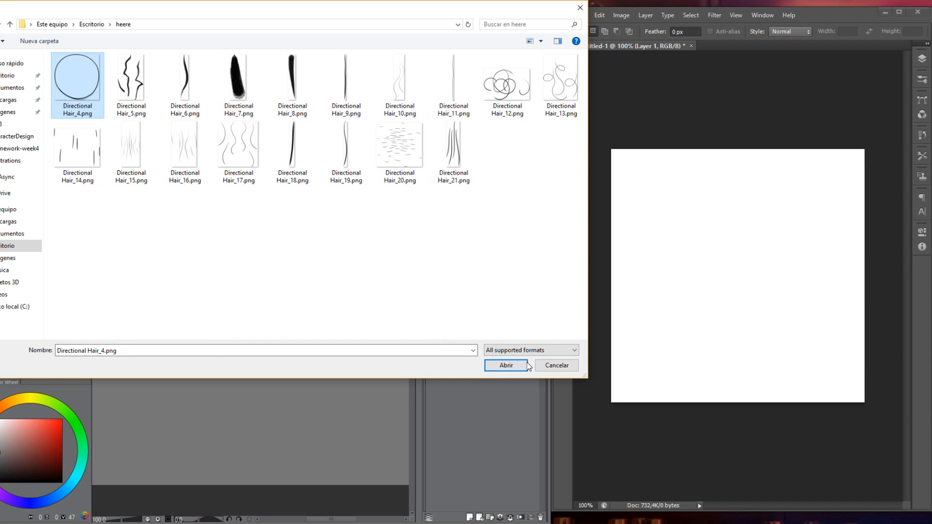
left_click(514, 366)
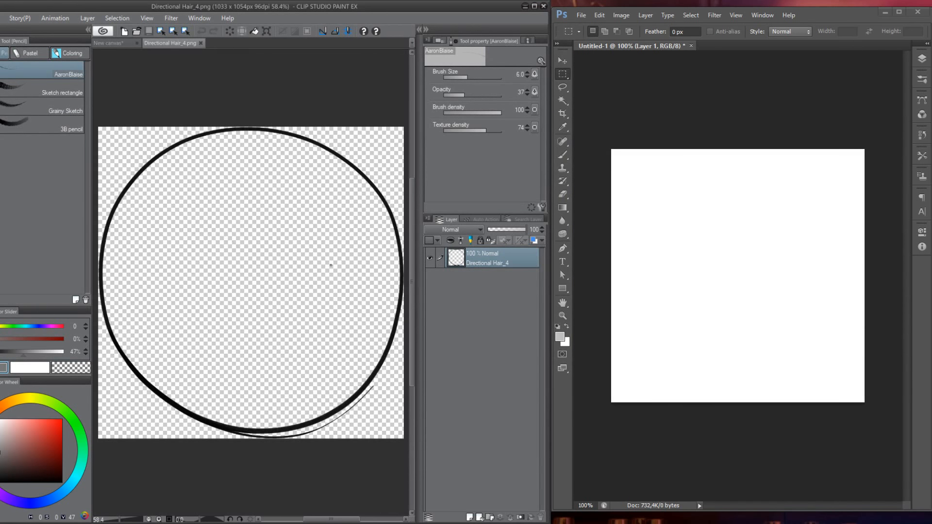
- Convert the hair circle layer to a raster layer with Gray expression color
right_click(481, 258)
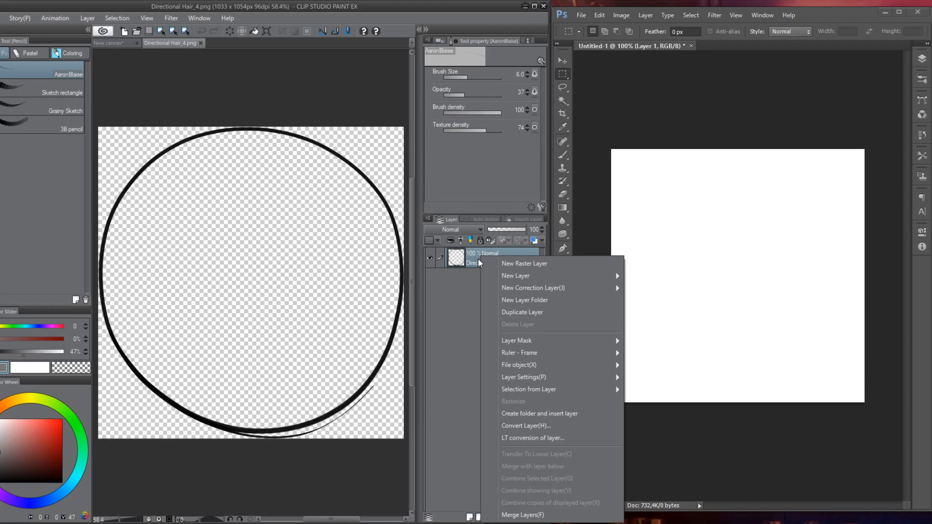
mouse_move(537, 390)
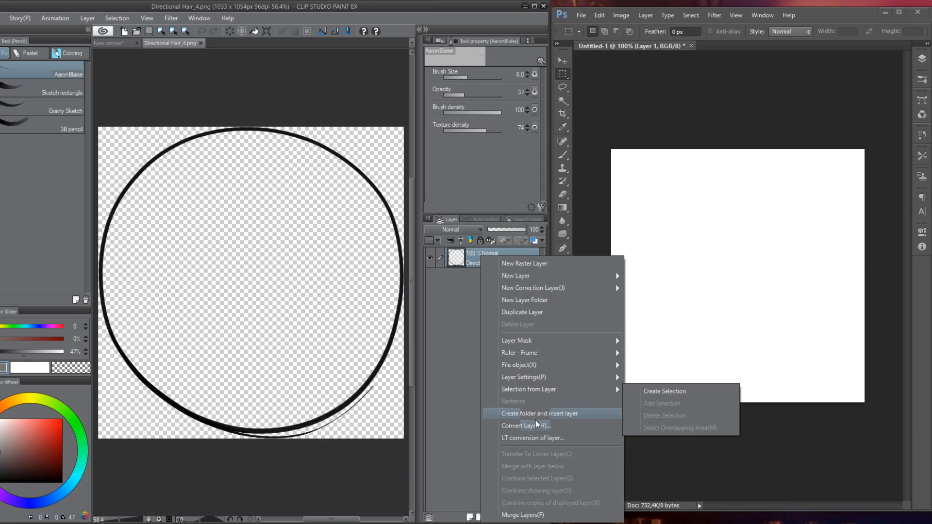
left_click(538, 426)
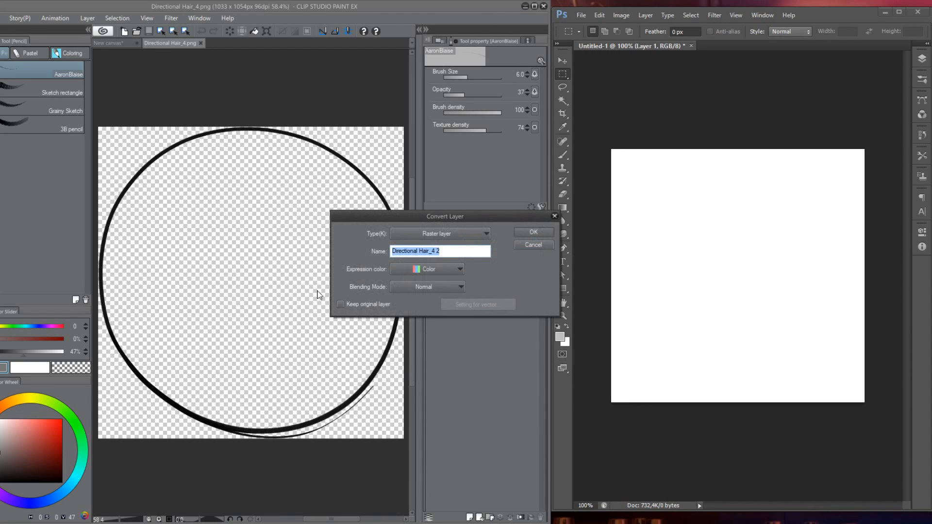
left_click(435, 268)
left_click(415, 297)
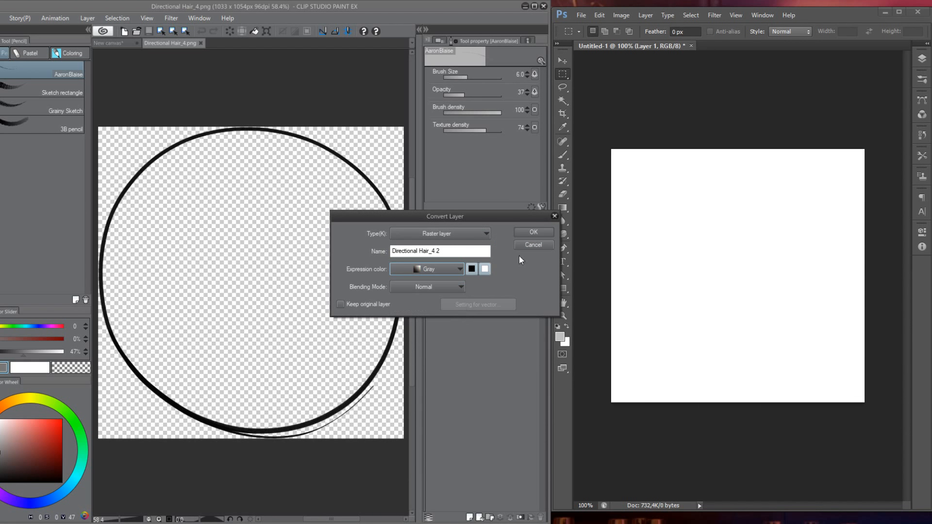
left_click(534, 233)
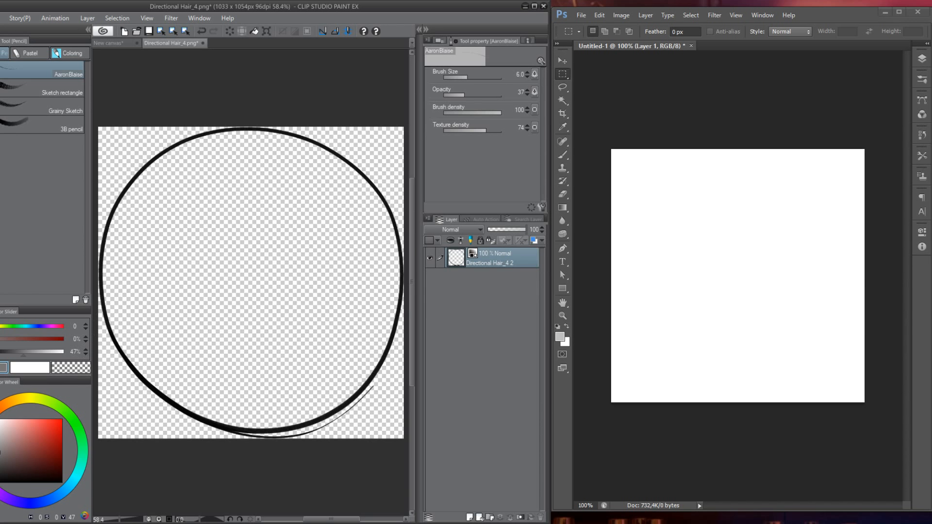
- Start registering the hair circle layer as an image material and expand the Materials save locations
left_click(0, 18)
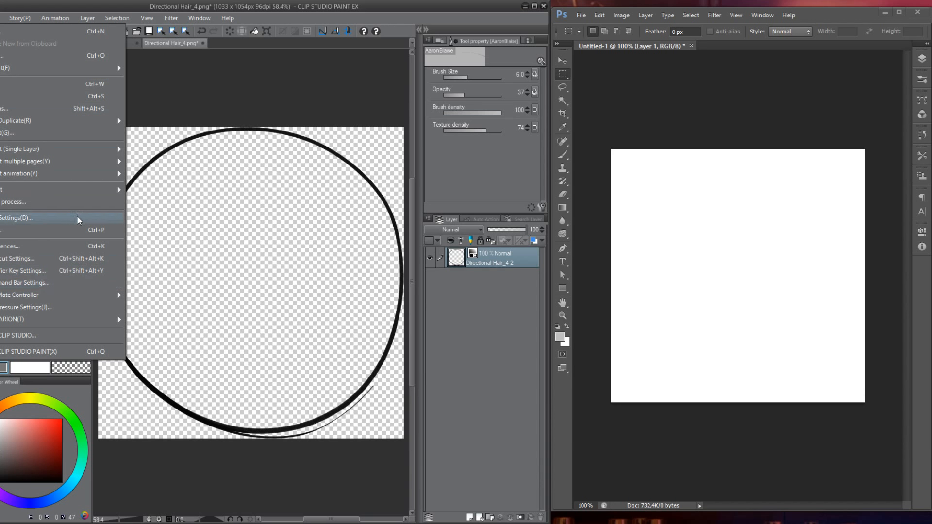
mouse_move(1, 19)
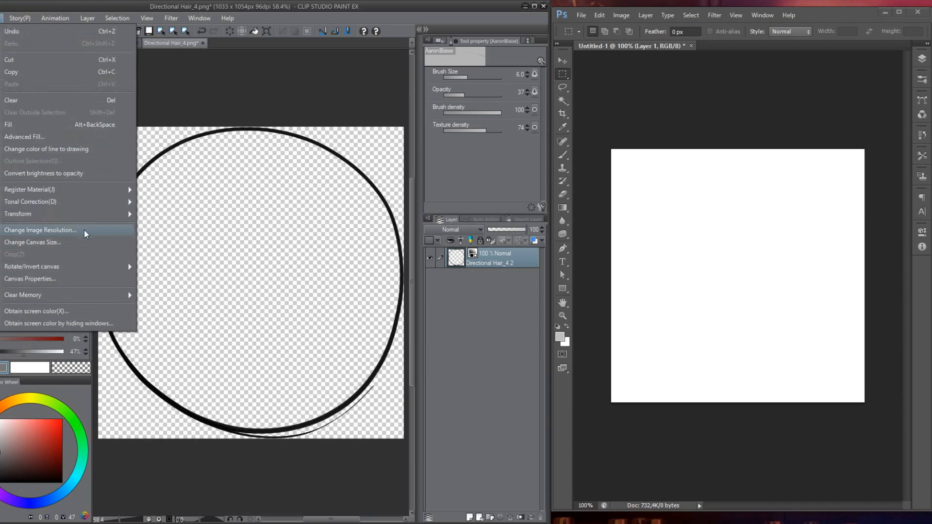
mouse_move(92, 193)
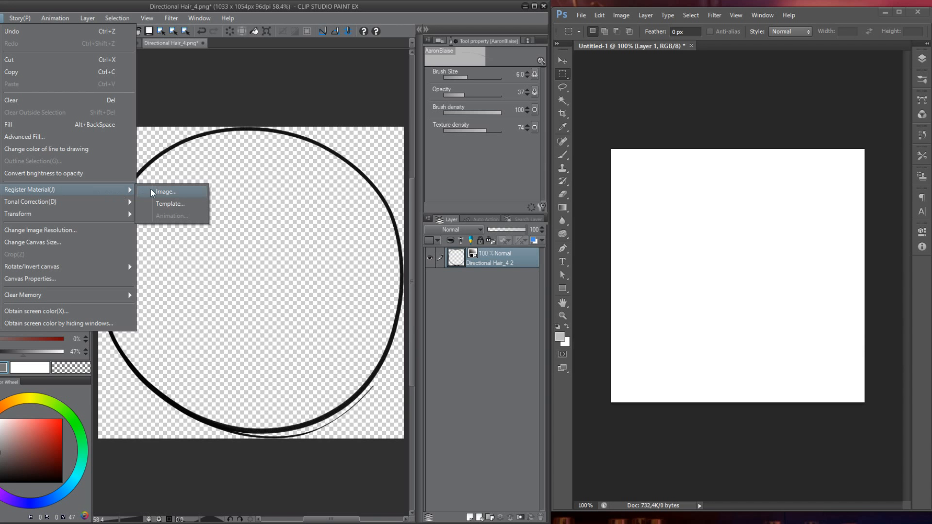
left_click(177, 192)
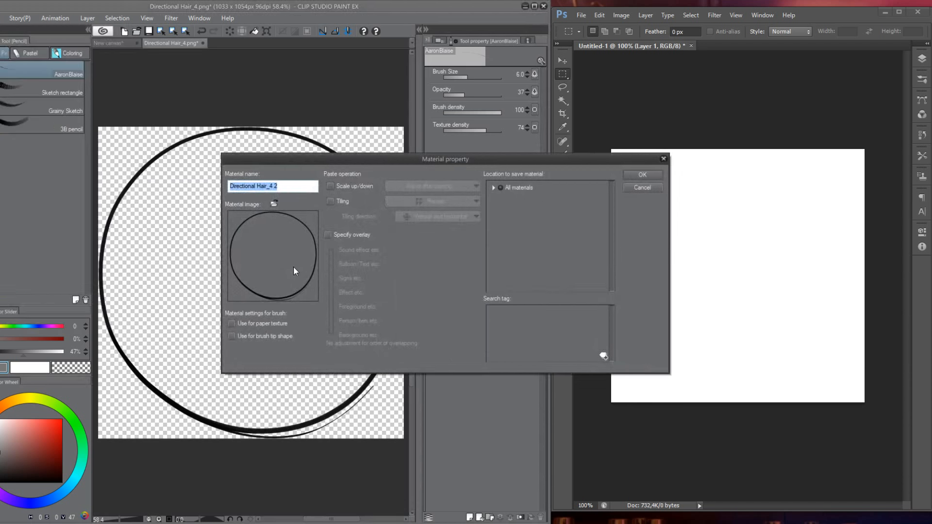
left_click(494, 188)
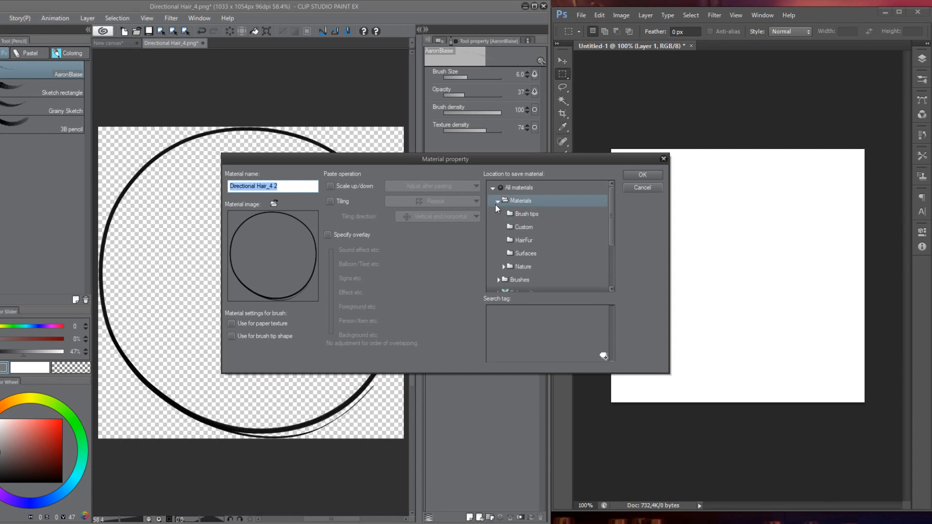
left_click(516, 218)
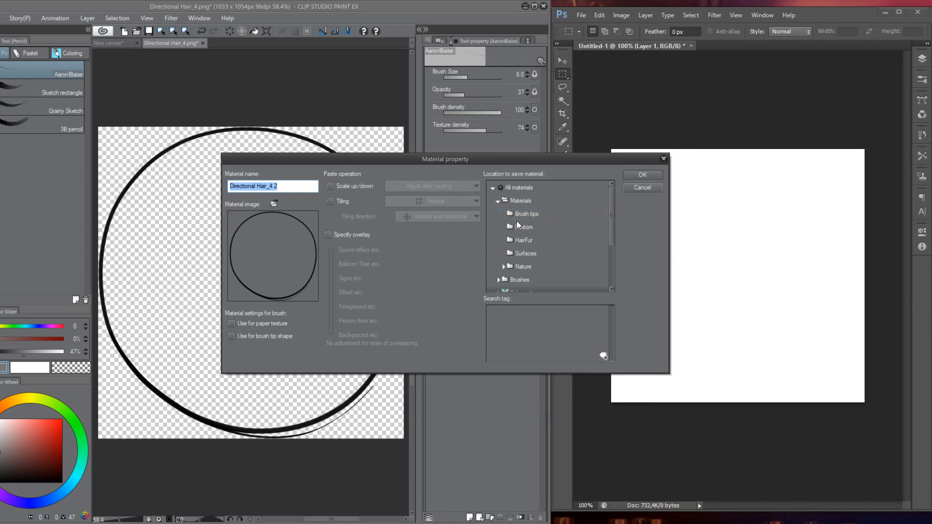
left_click(515, 224)
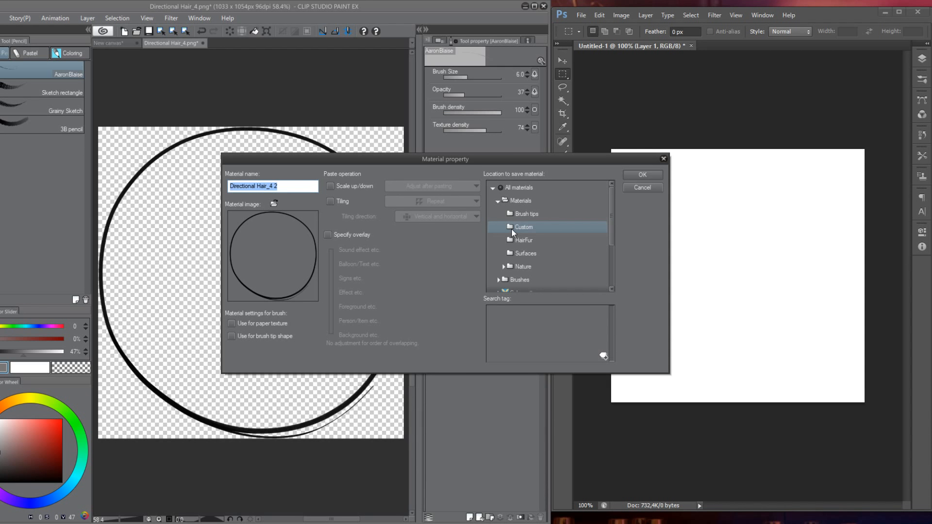
- Name the material Circle_Hair_AB, enable it for brush tip shape, and save it in the HairFur folder
type("Circle_")
type("Hair_A")
type("ar")
key("BackSpace")
key("BackSpace")
type("B")
left_click(232, 336)
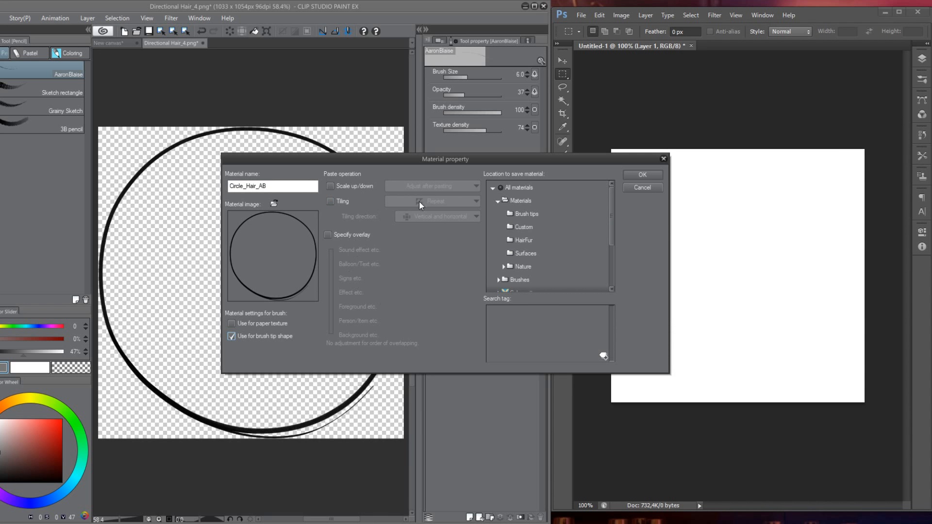
left_click(524, 241)
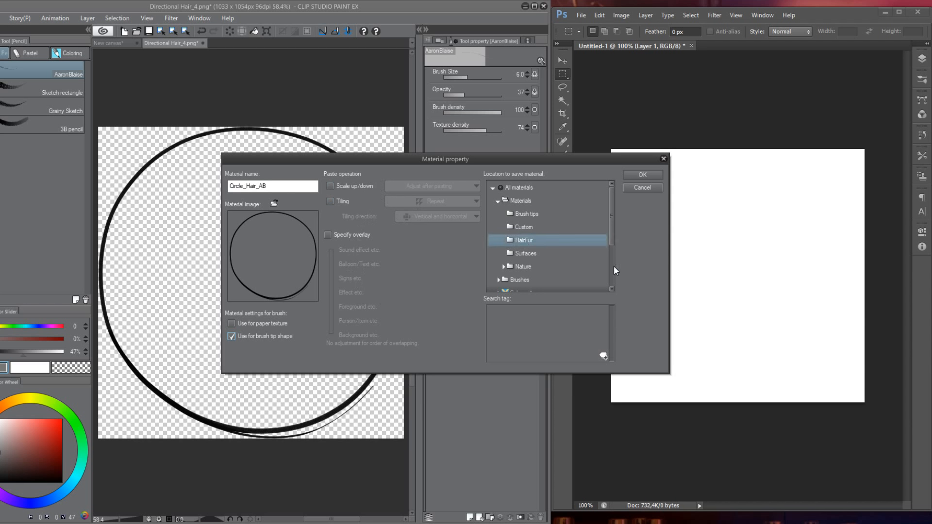
left_click(642, 175)
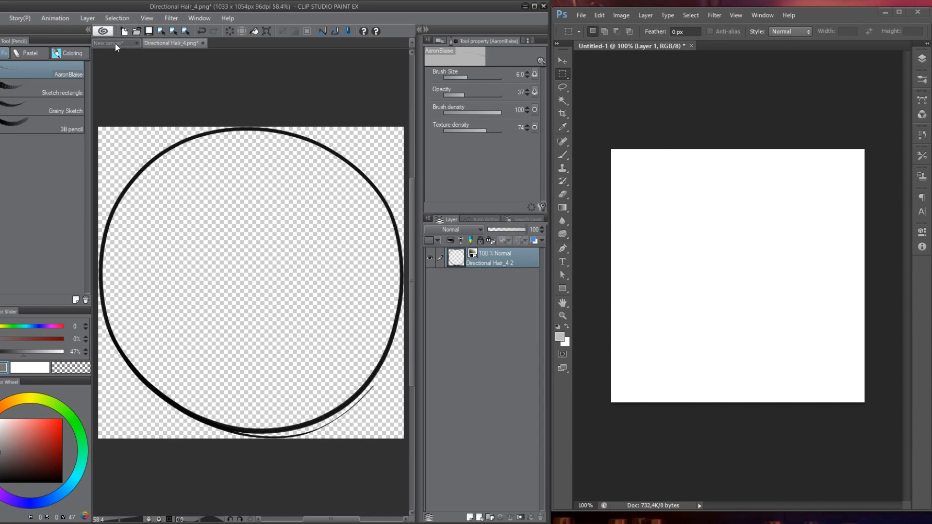
- Display the HairFur materials and close the Directional Hair_4.png image, leaving the new canvas open
left_click(115, 43)
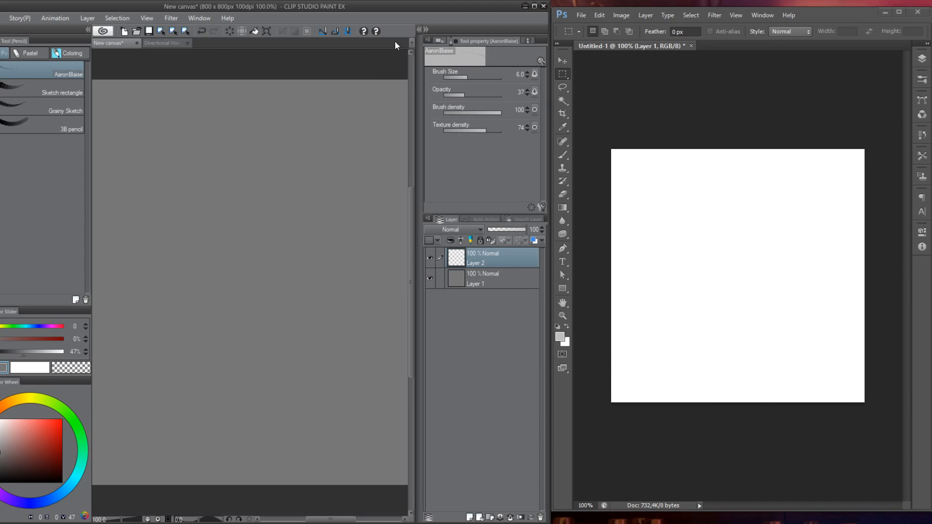
left_click(421, 28)
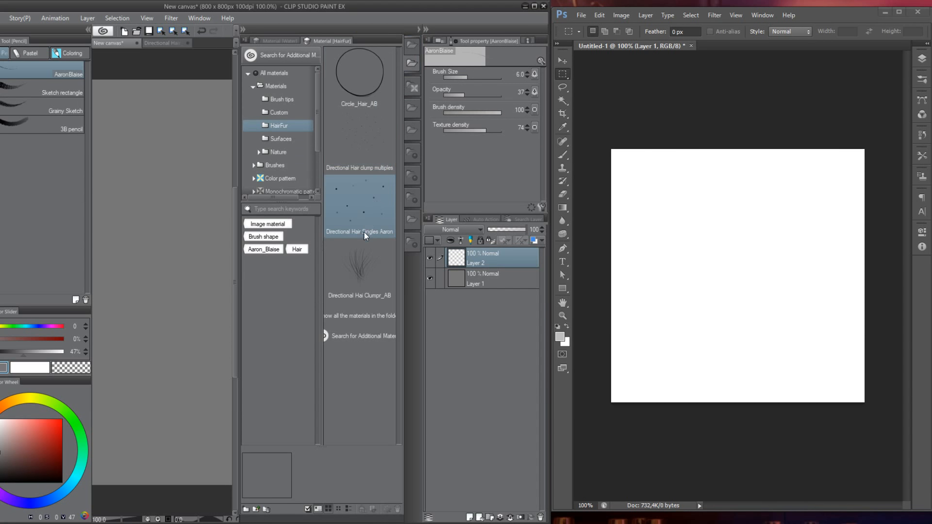
left_click(161, 44)
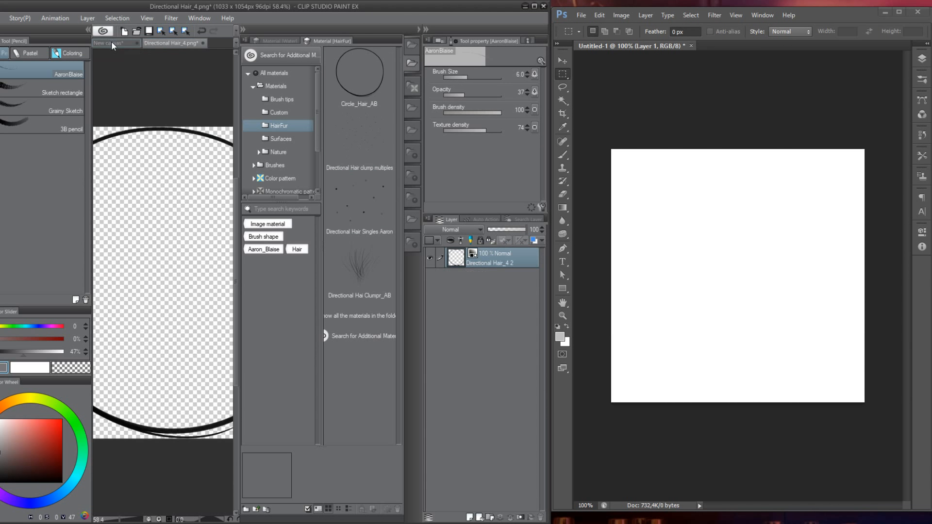
left_click(112, 43)
left_click(179, 43)
left_click(203, 42)
left_click(455, 201)
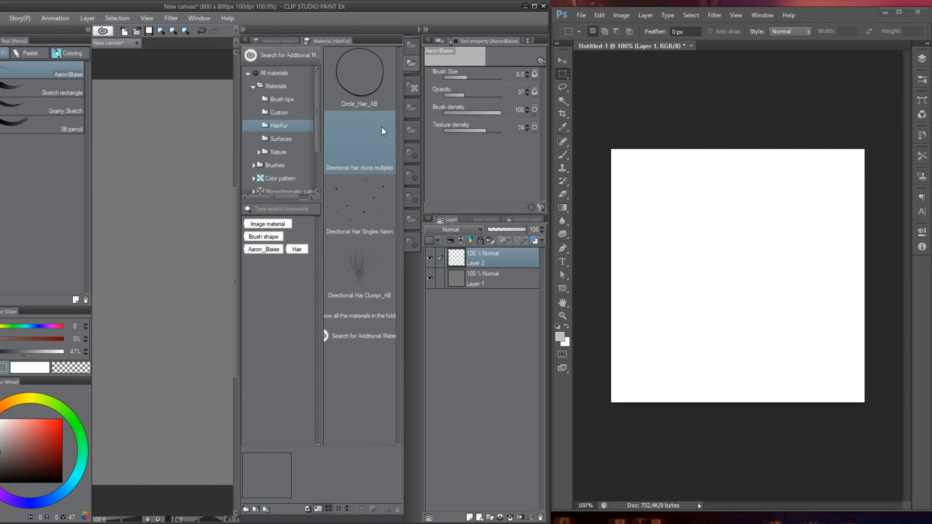
- Assign the search tags Aaron_Blaise and Hair to the Circle_Hair_AB material
left_click(370, 75)
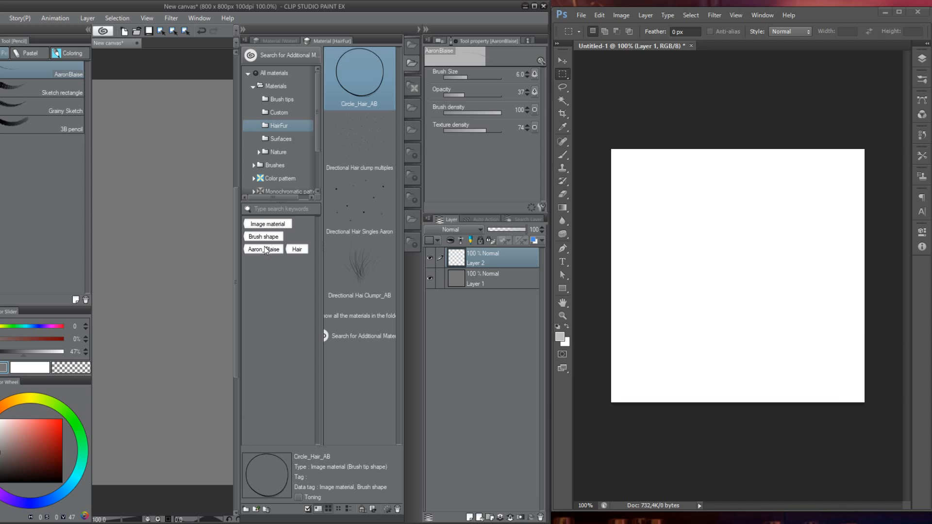
double_click(360, 82)
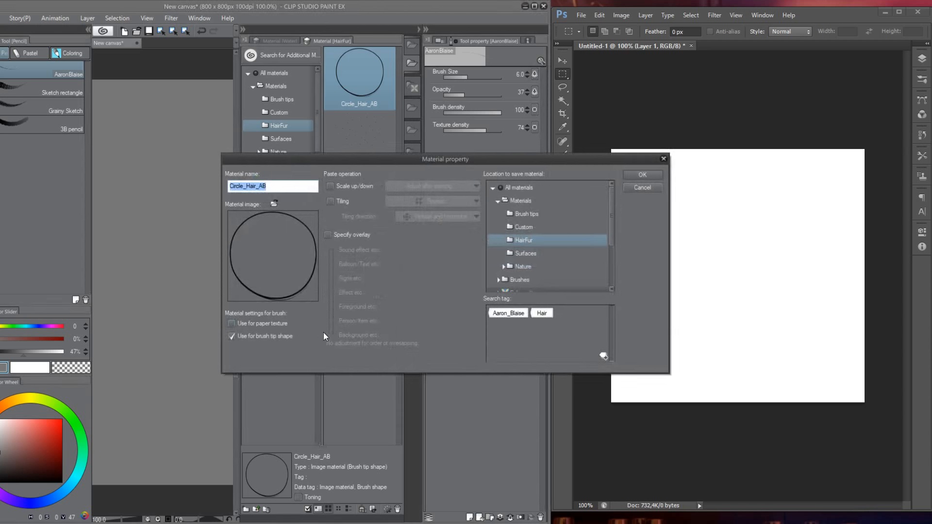
left_click(508, 313)
left_click(542, 313)
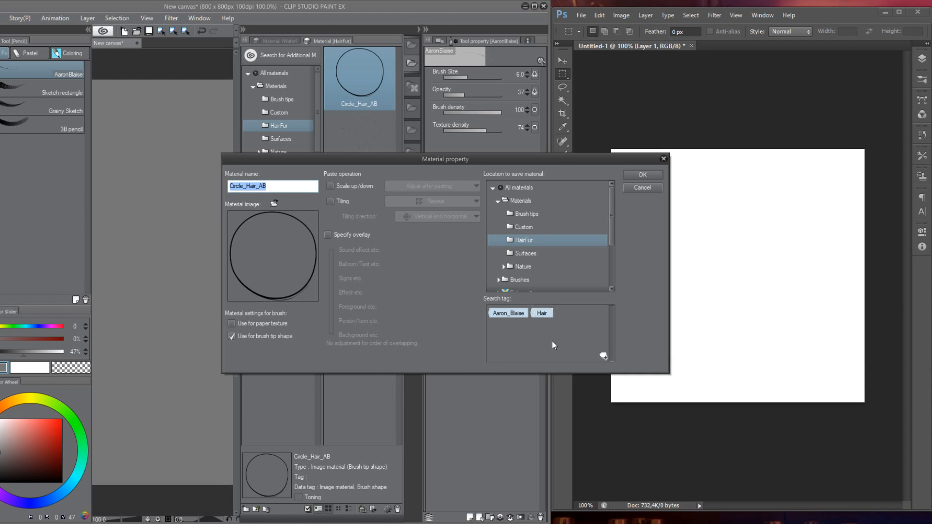
left_click(644, 175)
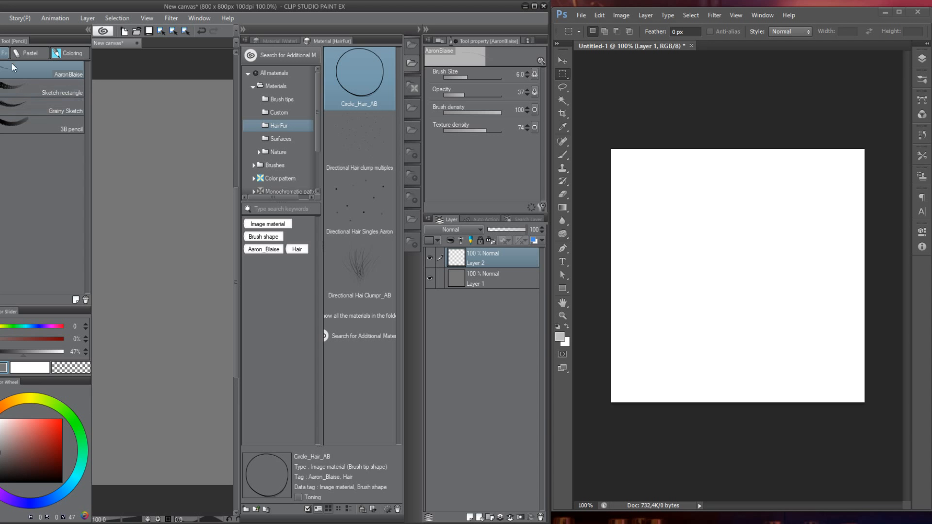
- Select the Hair clump Aaron brush from the Hair brush group
key("b")
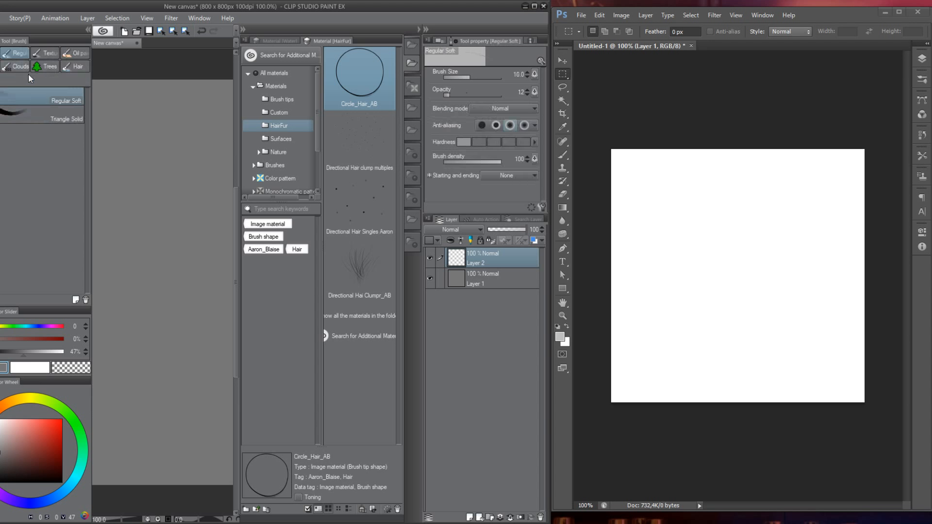
left_click(76, 67)
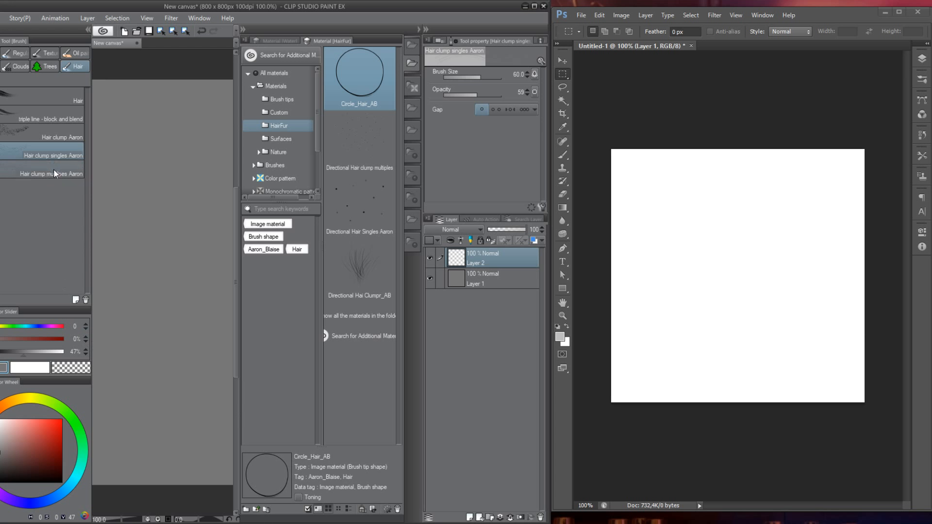
left_click(66, 136)
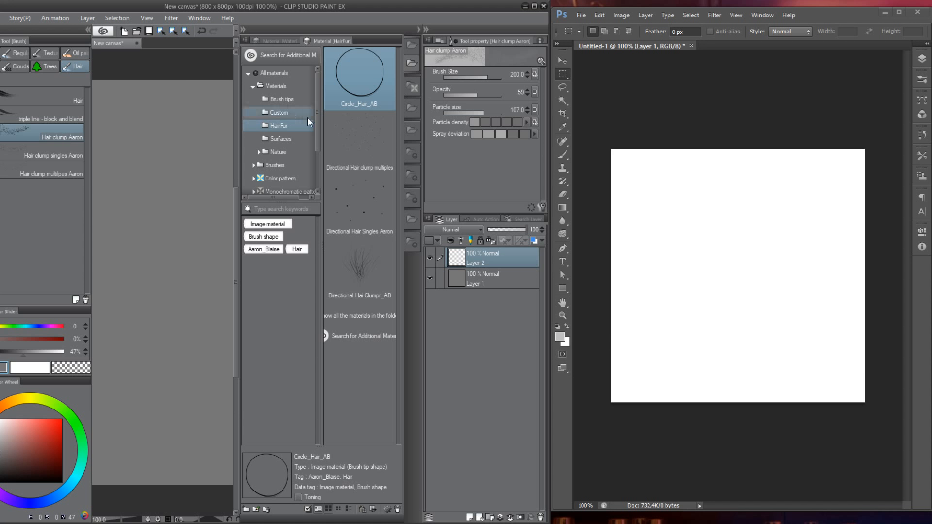
- Review the name and properties of the Directional Hair clump multiples material
double_click(359, 146)
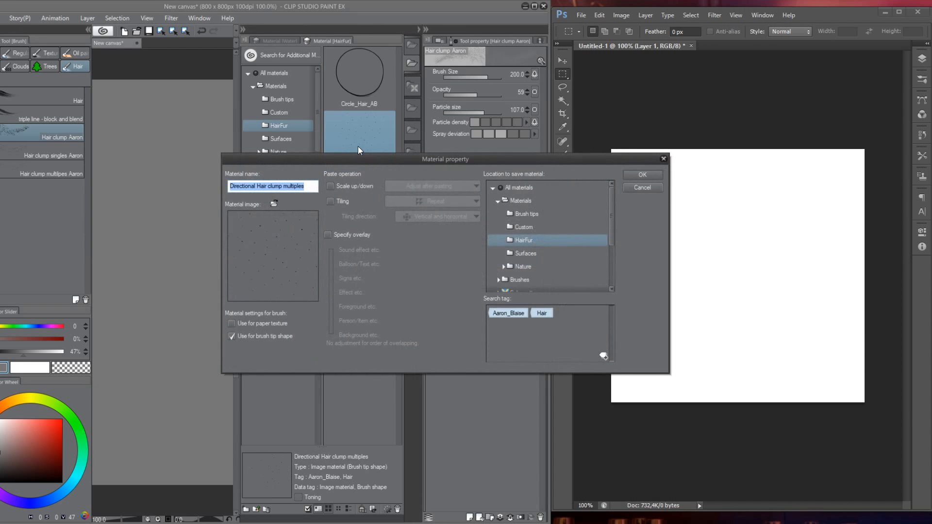
left_click(313, 190)
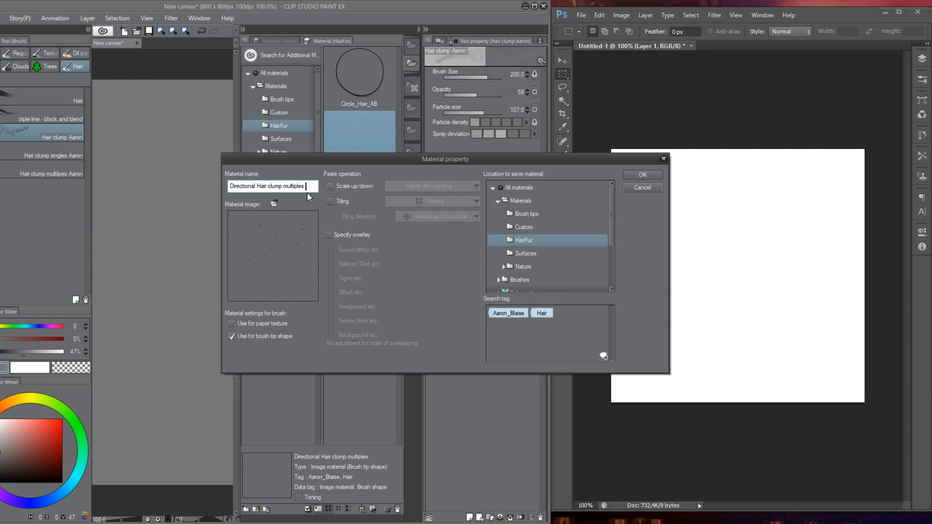
left_click(641, 175)
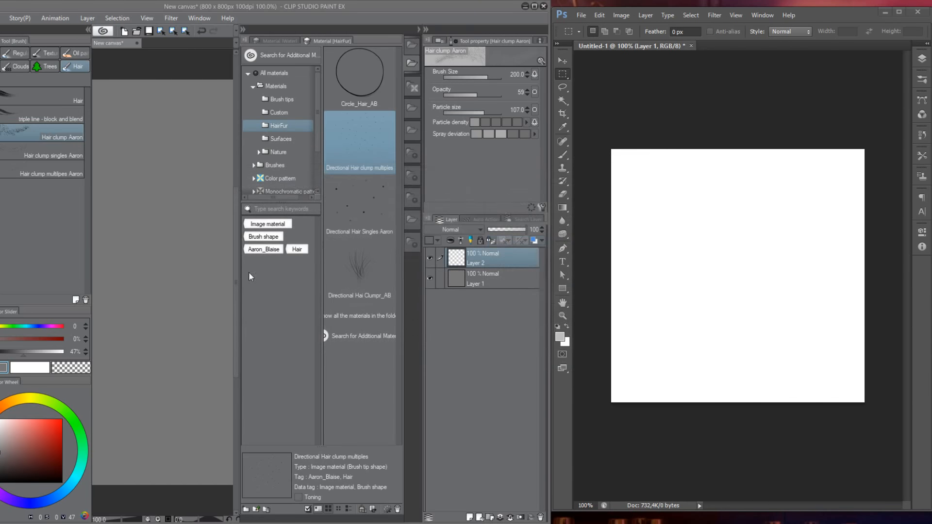
- Duplicate the Hair clump Aaron brush in the Hair group under the name HairCircle Aaron
right_click(58, 130)
left_click(73, 137)
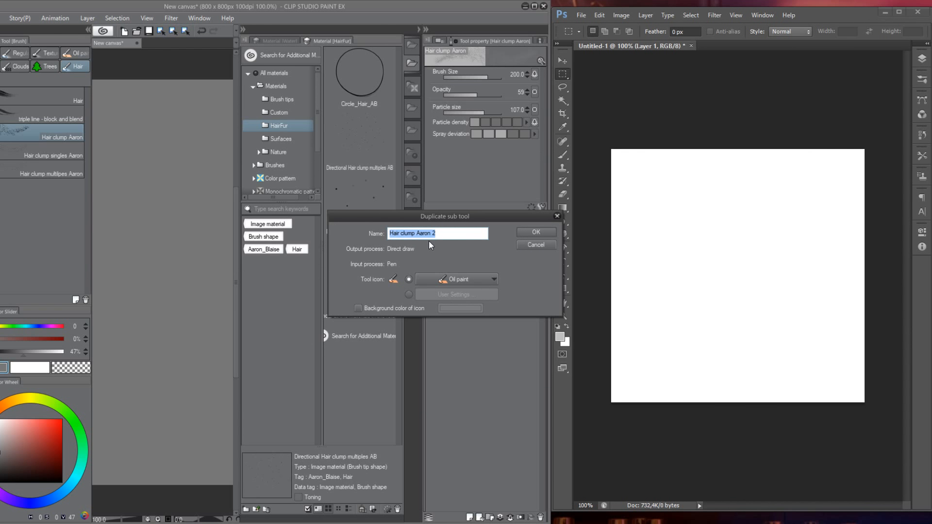
type("Hair")
left_click(442, 280)
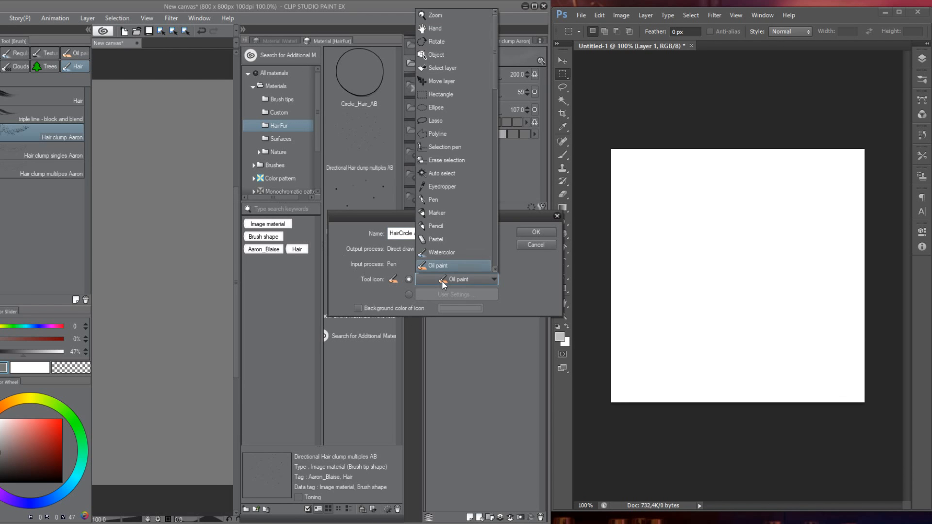
left_click(522, 274)
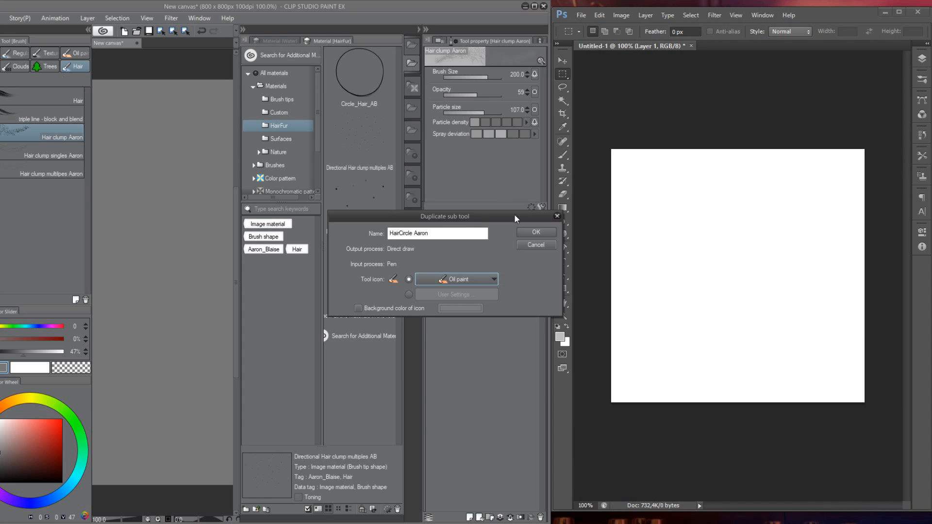
left_click(535, 233)
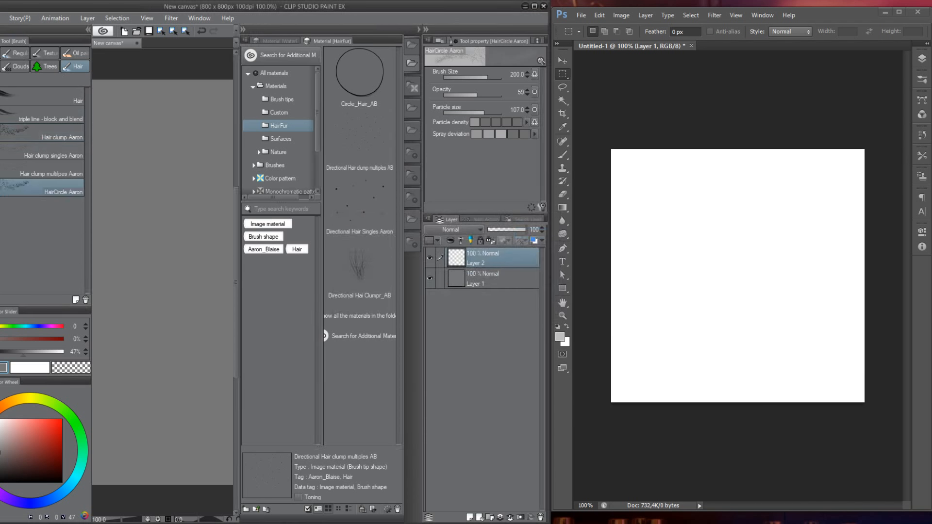
left_click_drag(0, 211, 14, 211)
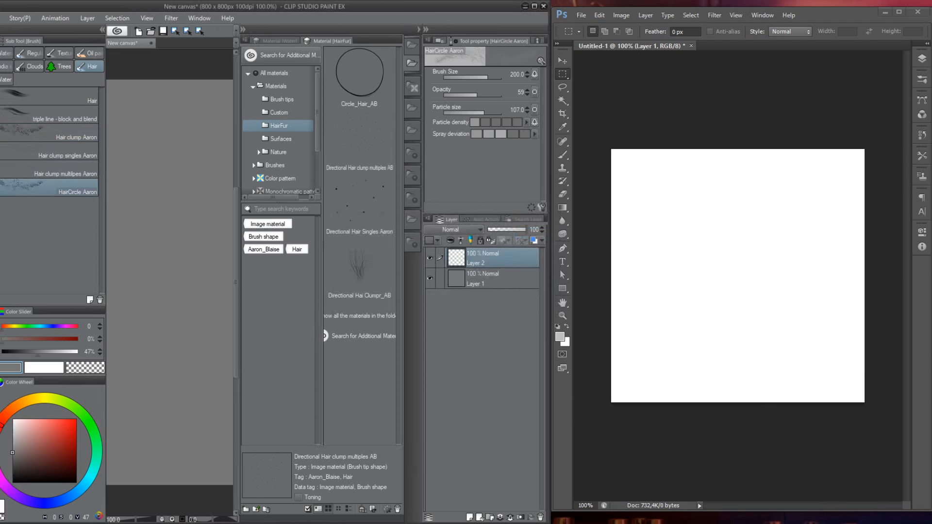
right_click(73, 187)
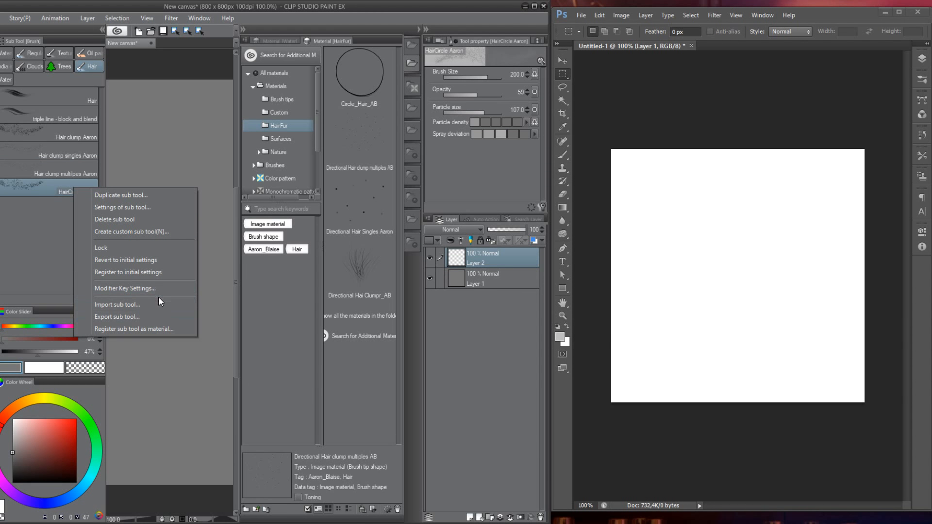
left_click(154, 204)
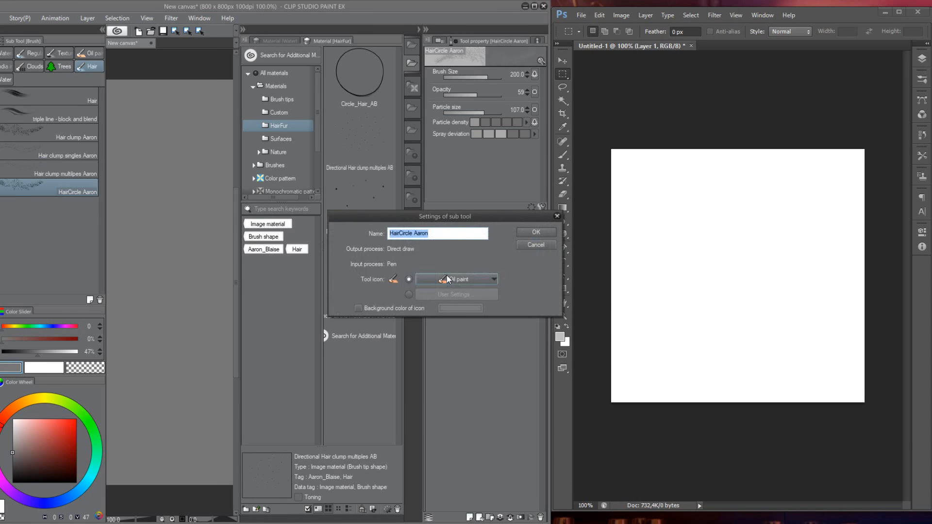
left_click(532, 246)
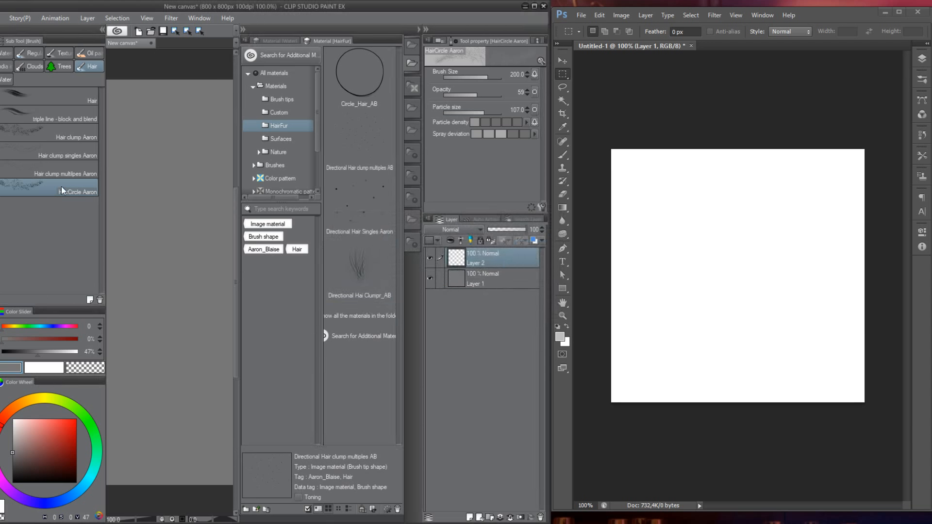
- Change the HairCircle Aaron brush's tool icon to Watercolor in its sub tool settings
right_click(81, 191)
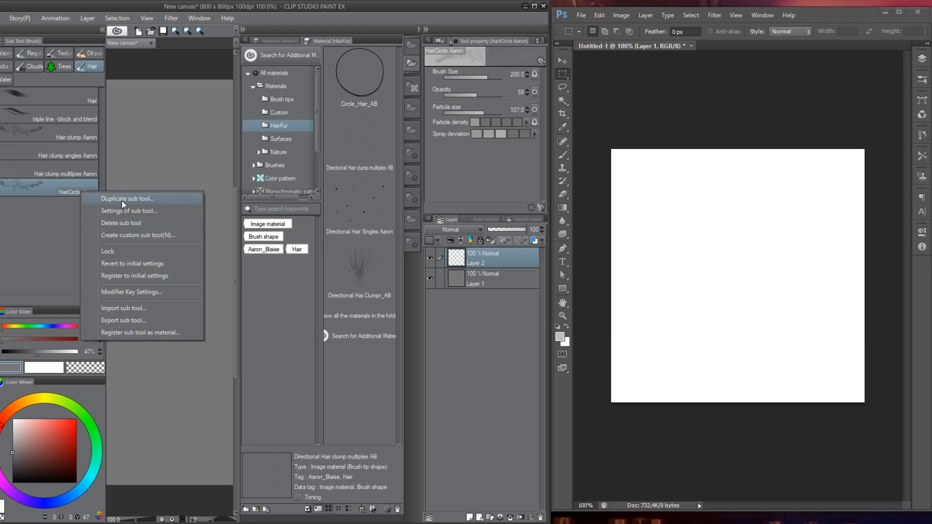
left_click(150, 211)
left_click(469, 278)
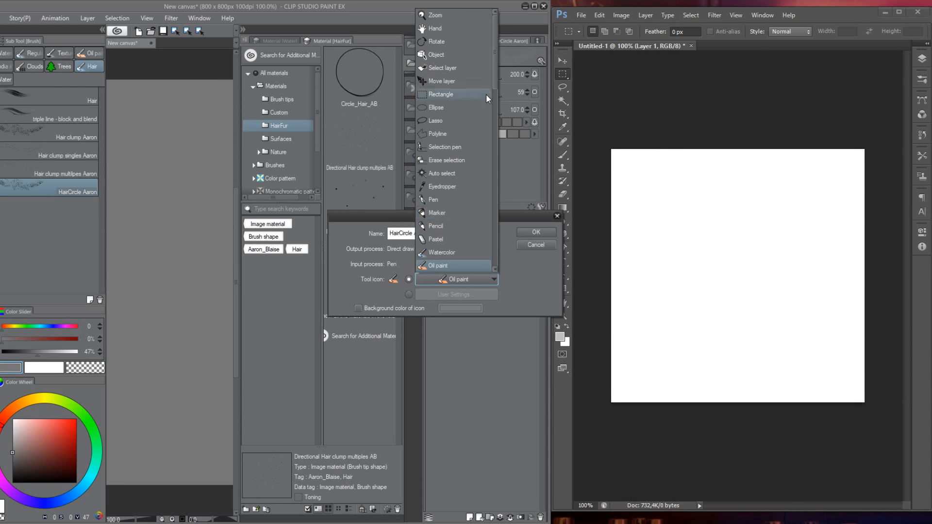
left_click_drag(497, 81, 493, 108)
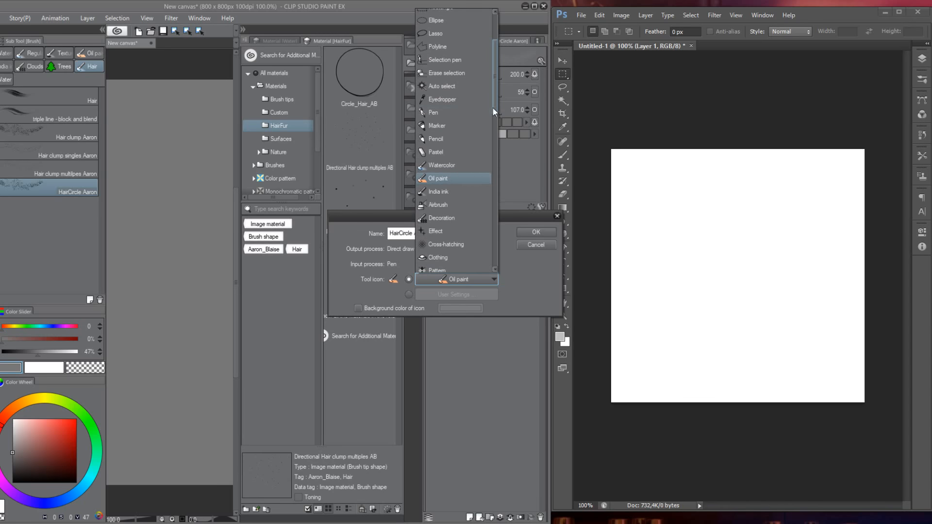
left_click(453, 165)
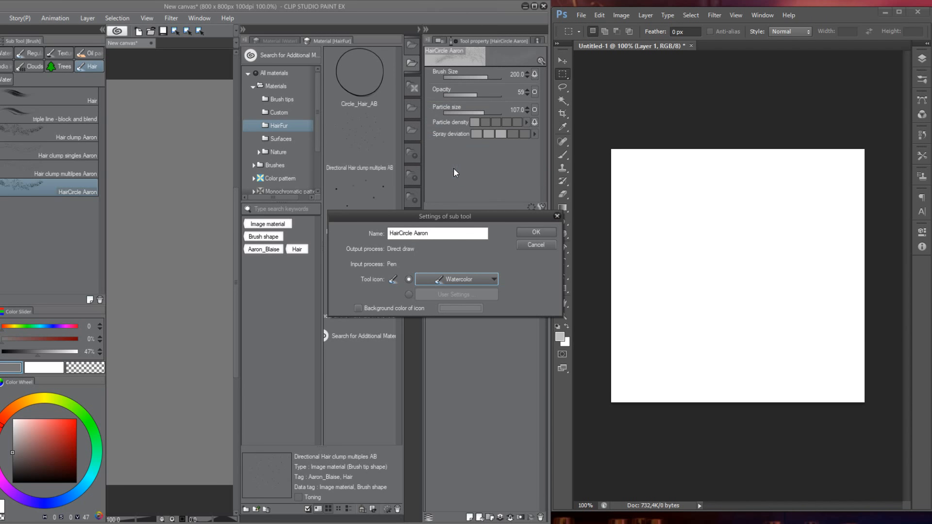
left_click(534, 232)
- Review the properties of the Hair clump singles Aaron and triple line - block and blend brushes, and return to HairCircle Aaron
left_click(66, 148)
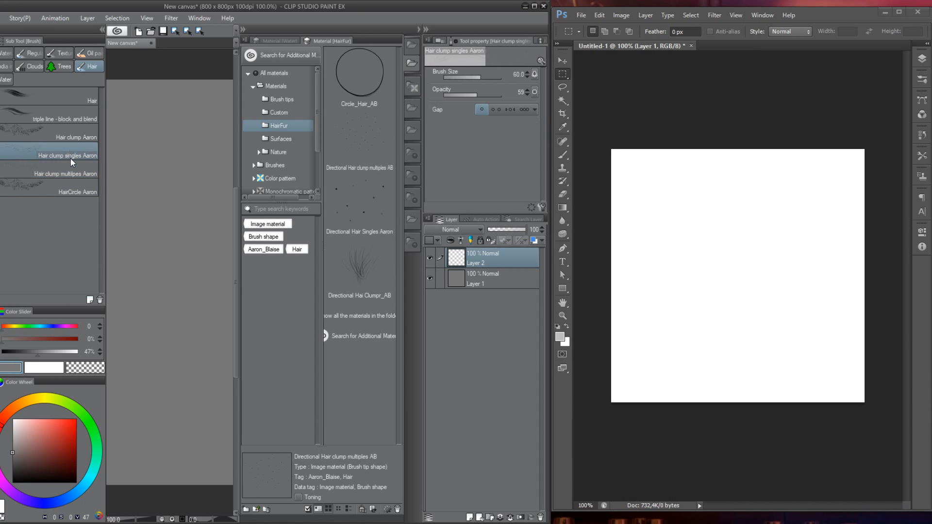
left_click(75, 118)
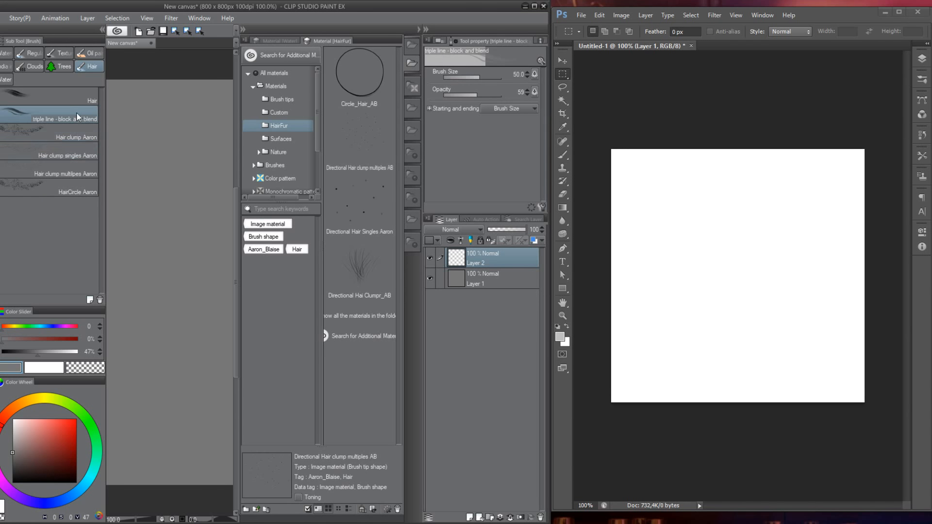
left_click(77, 152)
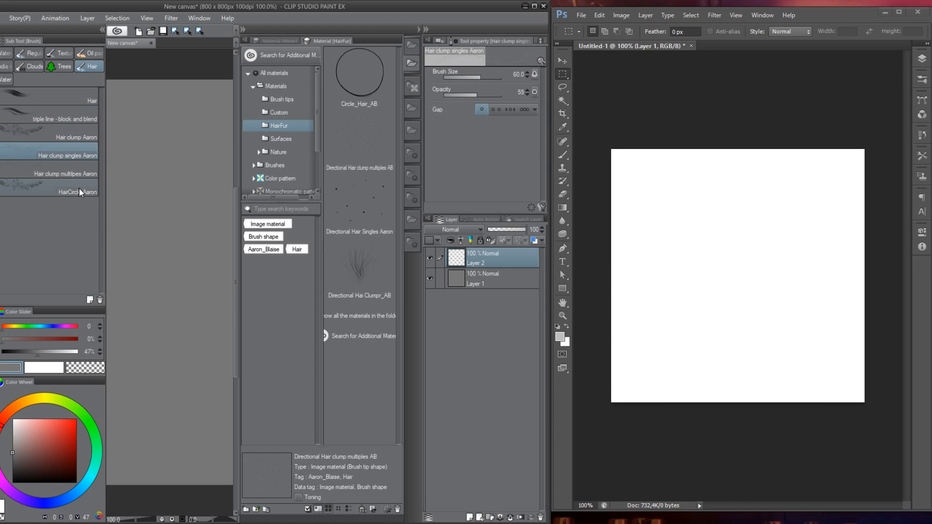
left_click(79, 188)
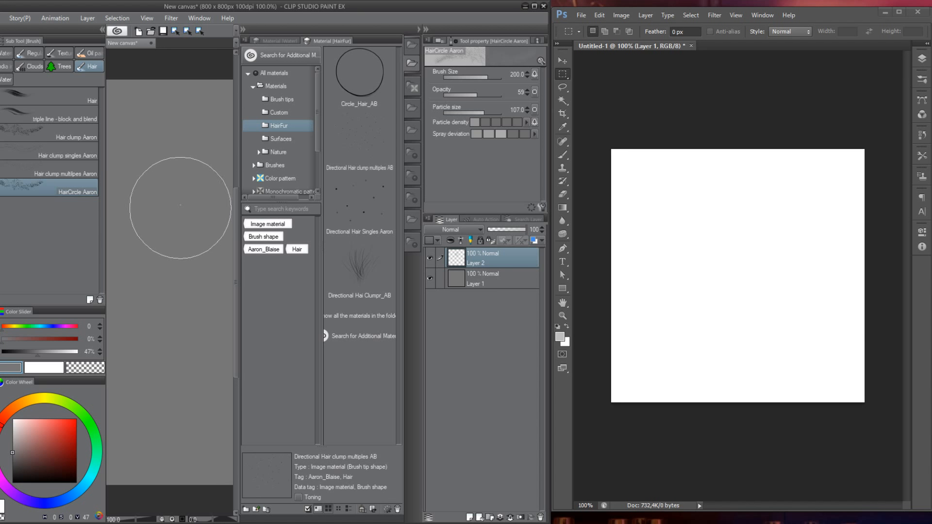
- Set the drawing color to black and make HairCircle Aaron the active brush
key("p")
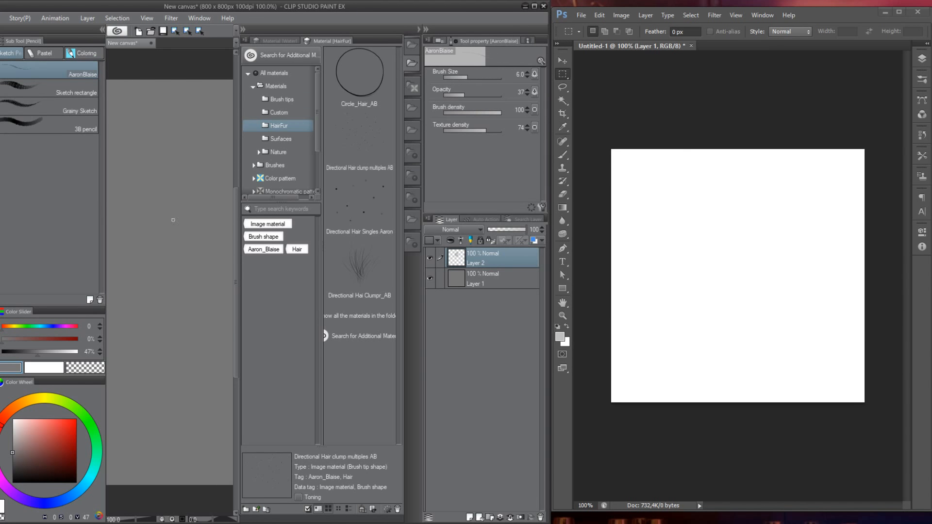
left_click(13, 482)
key("b")
- Paint test strokes with HairCircle Aaron on Layer 2 and clear them from the canvas
left_click_drag(154, 208, 183, 233)
key("ctrl+z")
key("ctrl+z")
mouse_move(163, 170)
left_mouse_down()
mouse_move(193, 150)
mouse_move(196, 380)
left_mouse_up()
key("Delete")
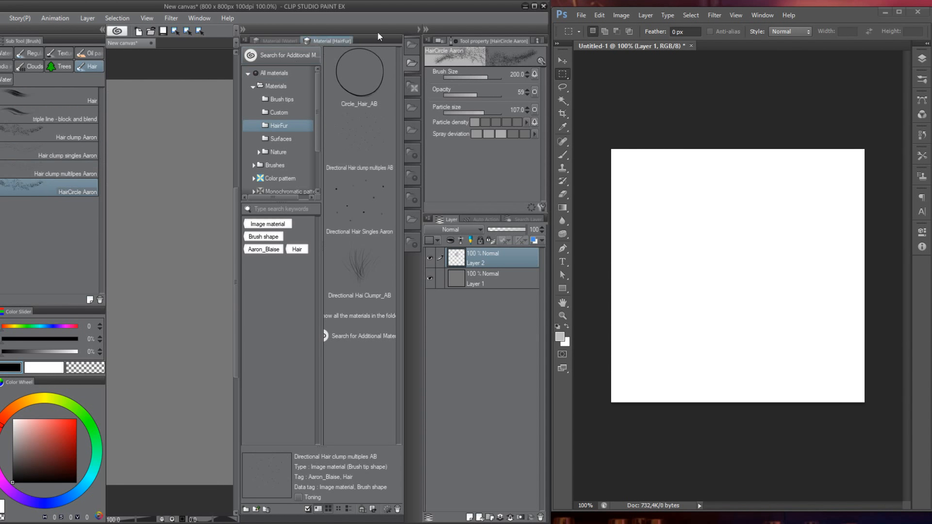
- Collapse the material palettes to widen the canvas and open the detailed settings of the HairCircle Aaron brush
left_click(419, 28)
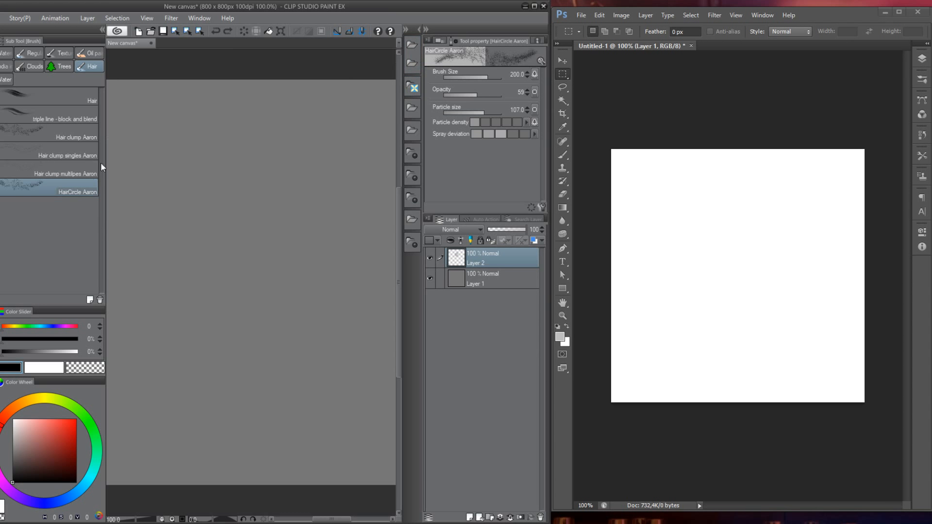
left_click(406, 29)
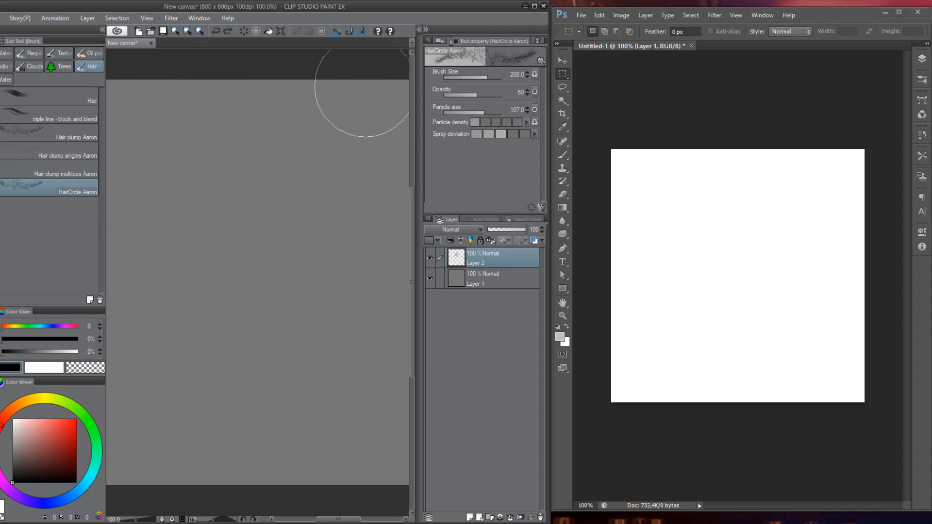
right_click(83, 194)
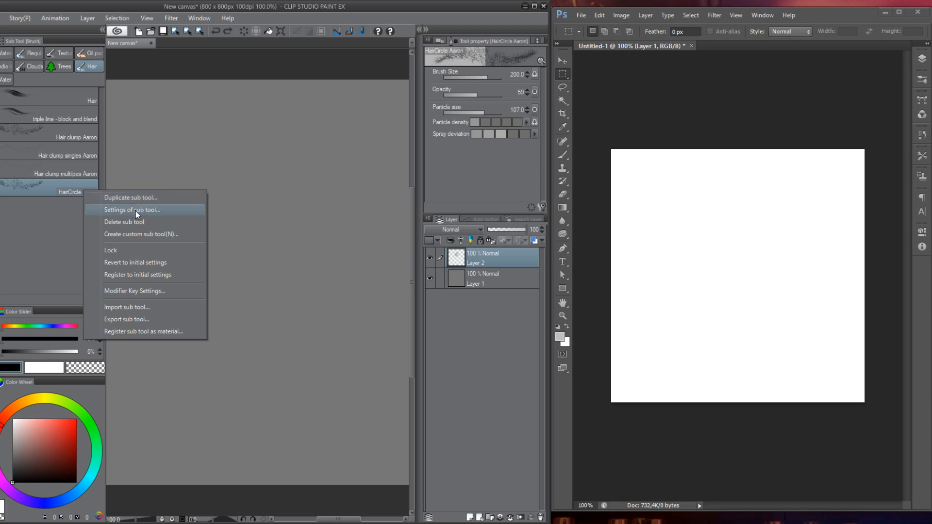
left_click(543, 208)
left_click(543, 207)
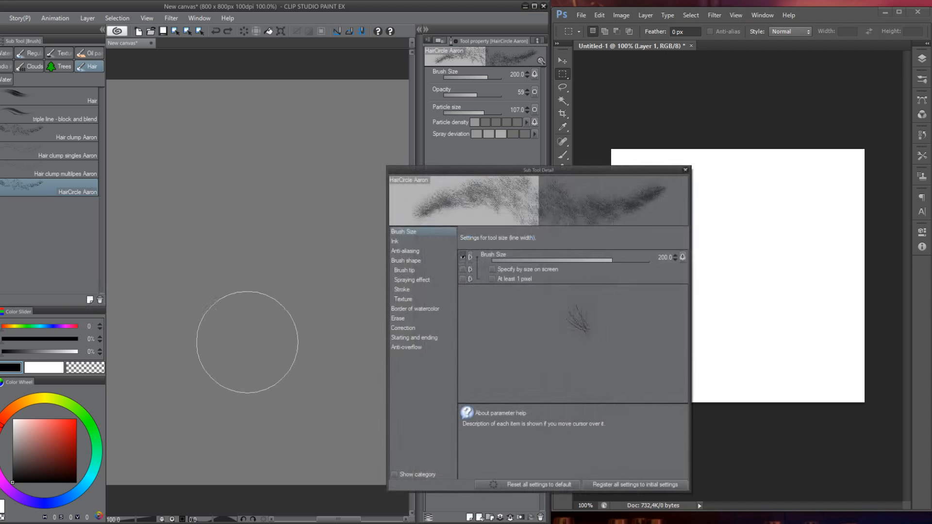
left_click_drag(517, 170, 241, 103)
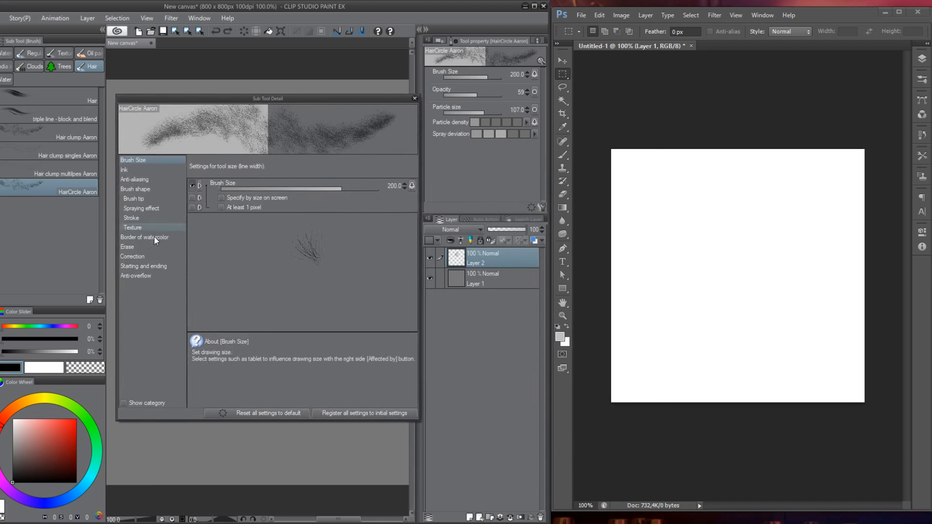
- Replace the HairCircle Aaron brush tip with the Circle_Hair_AB material, filtering the tip list by the Aaron_Blaise and Hair tags
left_click(139, 200)
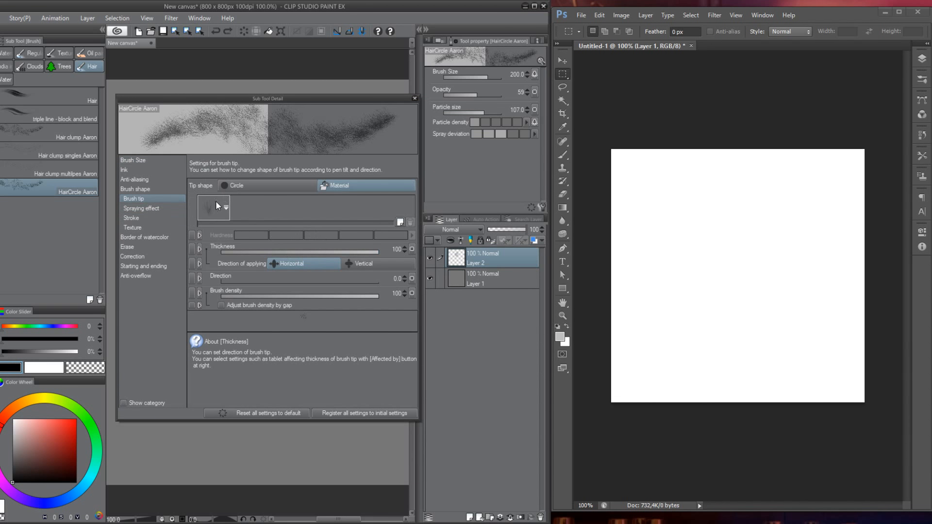
left_click(226, 209)
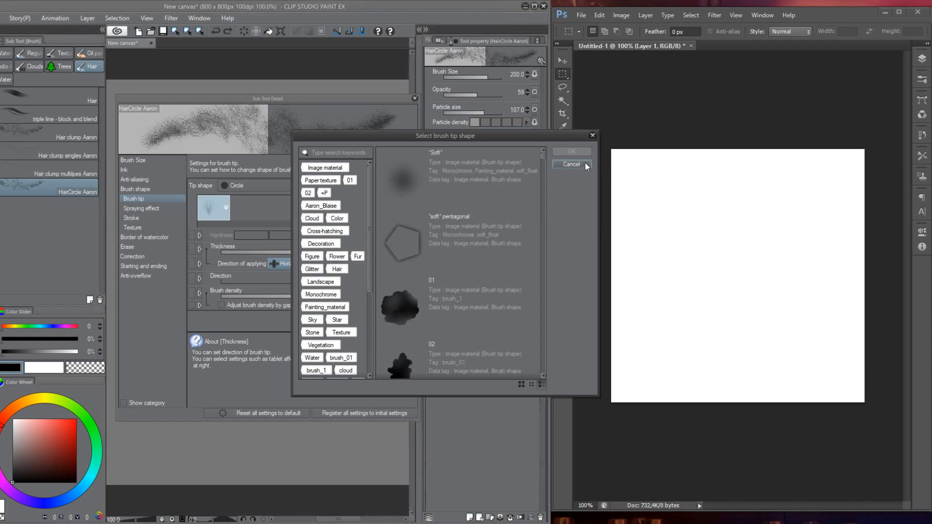
left_click(325, 205)
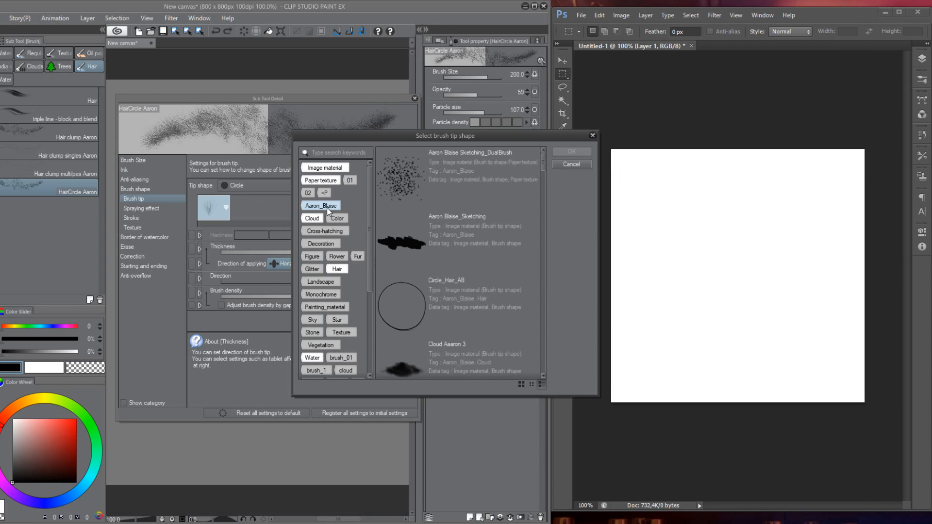
left_click(338, 270)
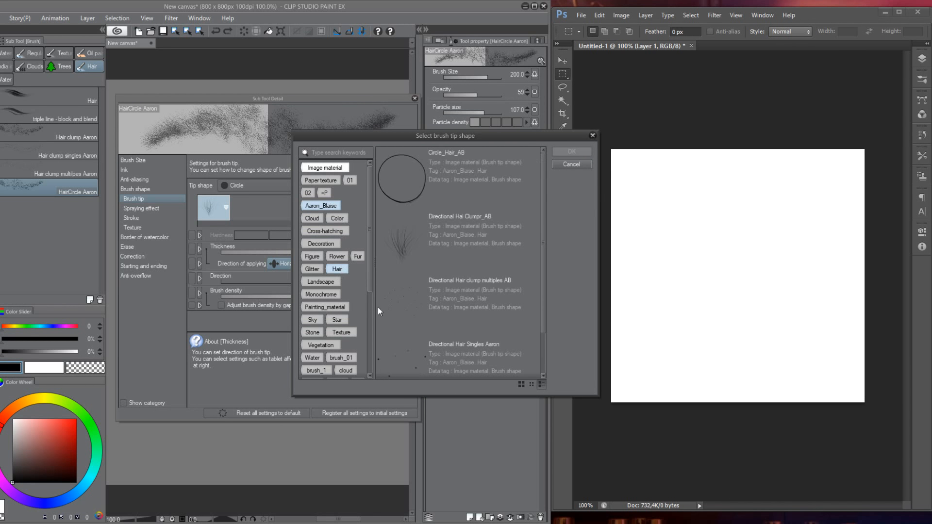
left_click(435, 196)
left_click(572, 152)
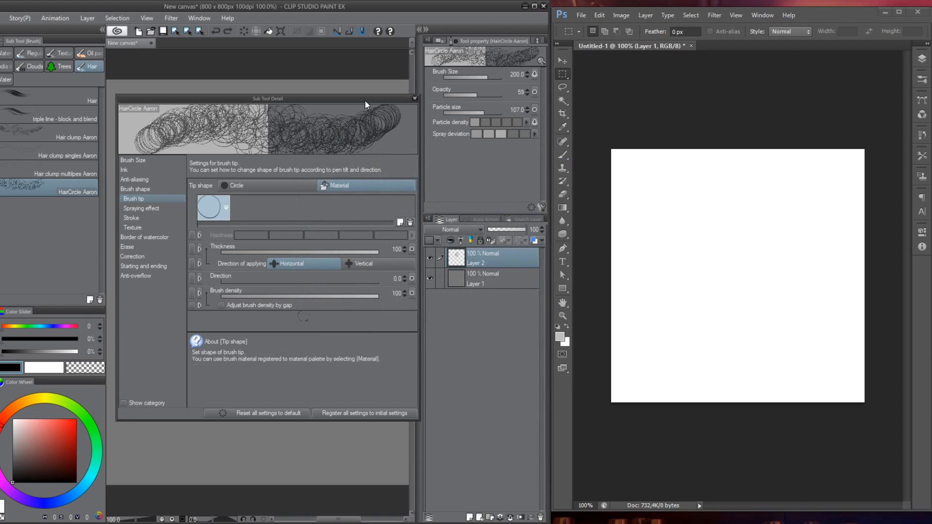
- Try out the new circle tip with strokes on the canvas at brush size 200 and undo them
mouse_move(365, 100)
left_mouse_down()
mouse_move(537, 104)
mouse_move(512, 101)
left_mouse_up()
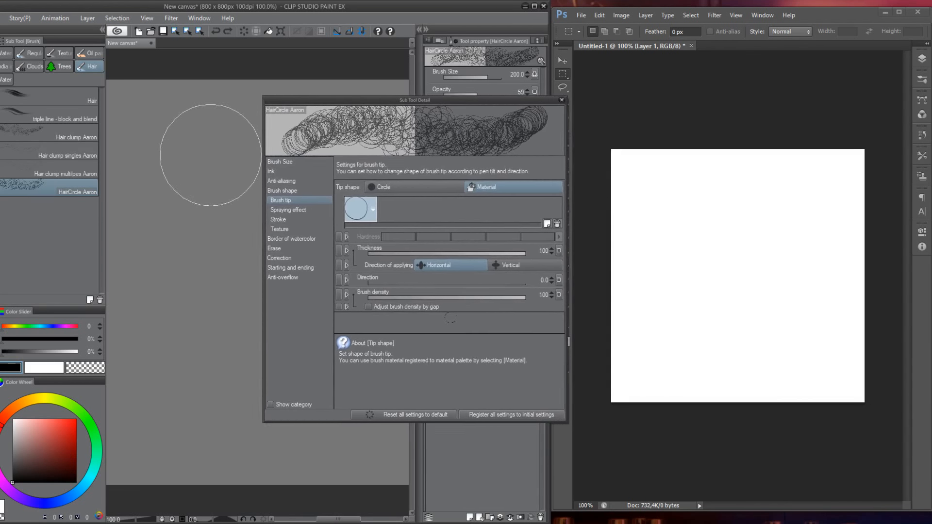
mouse_move(189, 147)
left_mouse_down()
mouse_move(203, 183)
mouse_move(161, 245)
mouse_move(194, 340)
left_mouse_up()
key("ctrl+z")
mouse_move(189, 168)
left_mouse_down()
mouse_move(182, 221)
mouse_move(182, 262)
left_mouse_up()
key("ctrl+z")
- Reduce the HairCircle Aaron brush size to 120, then paint a long test stroke down the canvas and undo it
key("bracketleft")
key("bracketleft")
key("bracketleft")
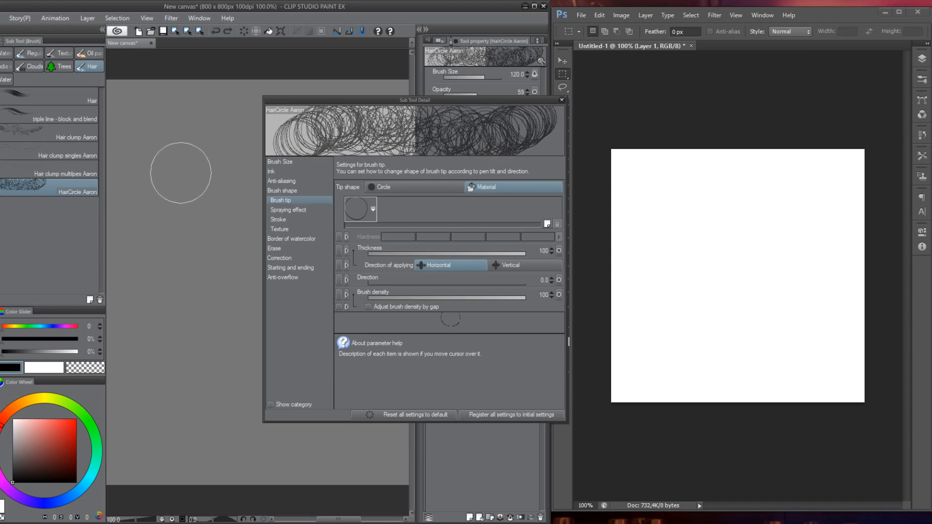
mouse_move(181, 172)
left_mouse_down()
mouse_move(160, 179)
mouse_move(148, 218)
mouse_move(226, 374)
left_mouse_up()
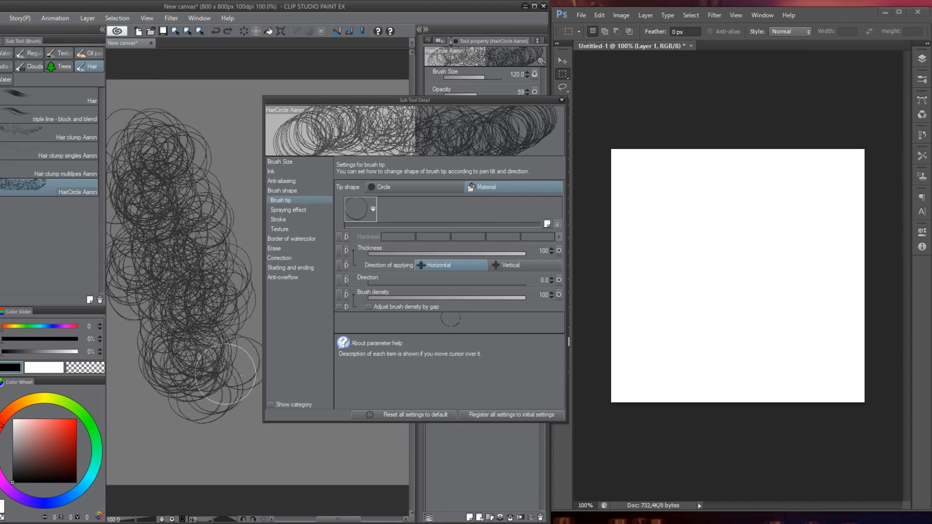
key("ctrl+z")
- Switch to Photoshop, choose the 195 px circle brush tip, and paint a sample of overlapping circles on the white canvas
left_click(697, 179)
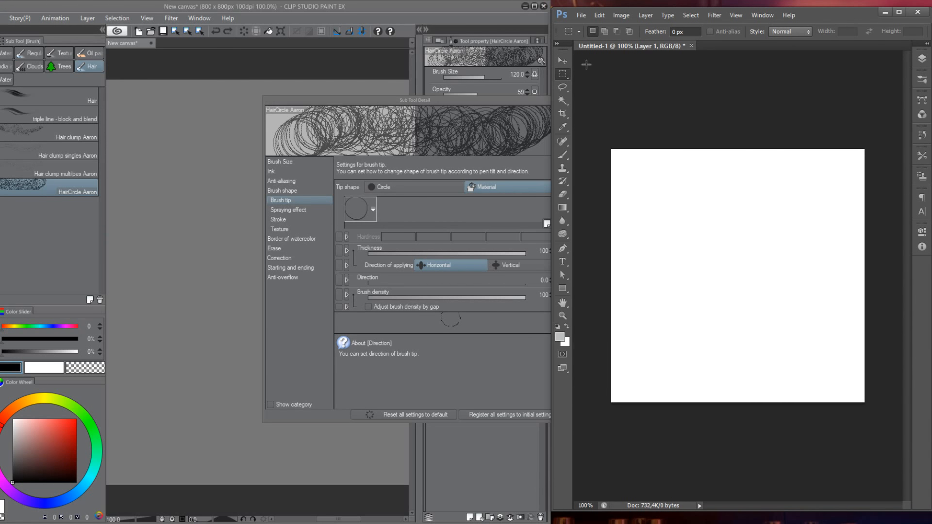
key("z")
key("b")
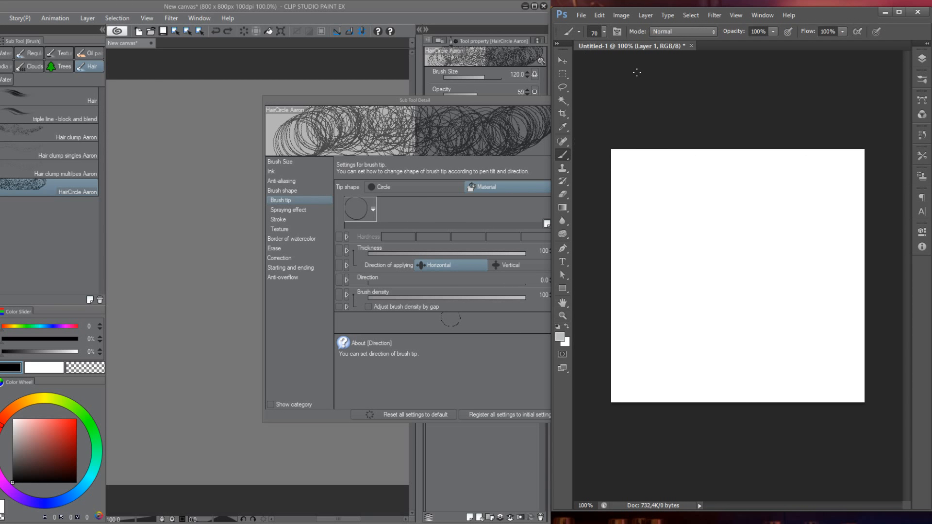
left_click(580, 31)
left_click(602, 32)
left_click(576, 239)
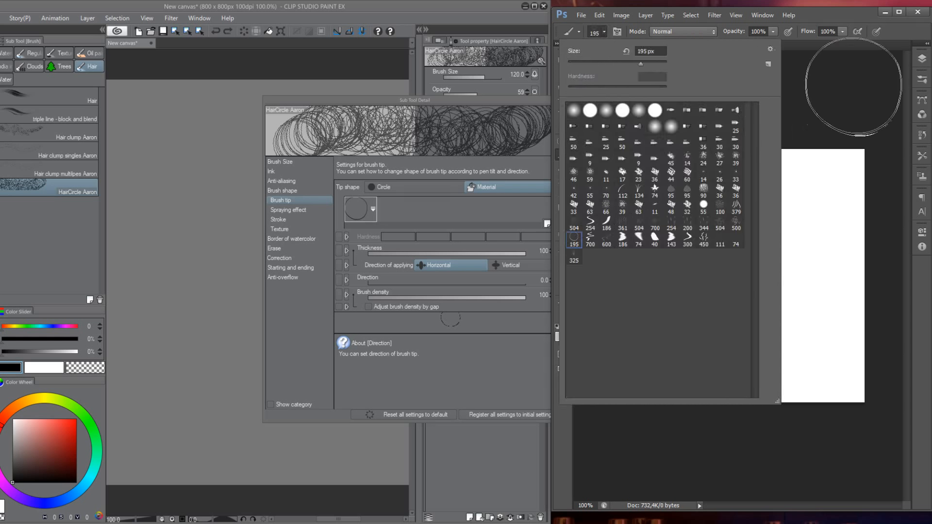
left_click(839, 95)
mouse_move(690, 198)
left_mouse_down()
mouse_move(684, 228)
mouse_move(722, 244)
mouse_move(688, 276)
mouse_move(734, 333)
mouse_move(780, 242)
mouse_move(684, 281)
mouse_move(699, 206)
left_mouse_up()
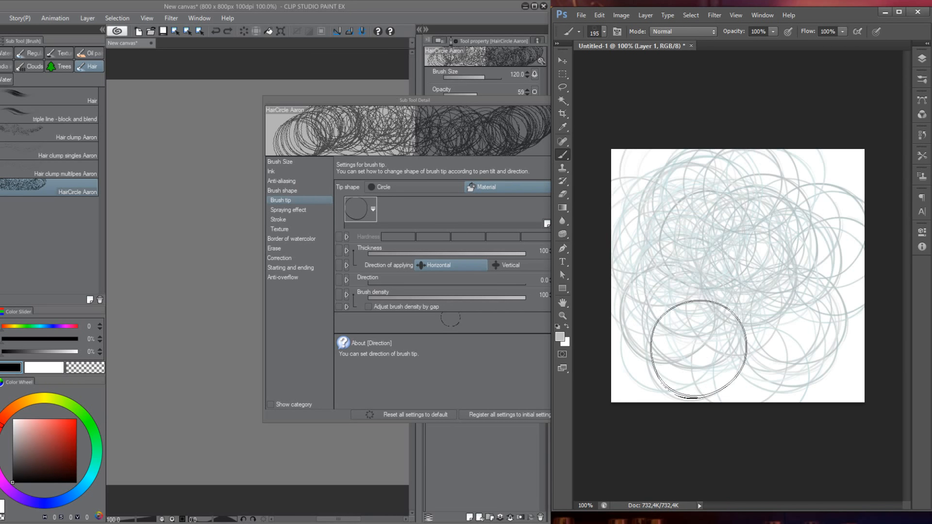
- Undo the painted circle sample, reduce the Photoshop brush size to 70 px, and try a short stroke before undoing it
key("ctrl+z")
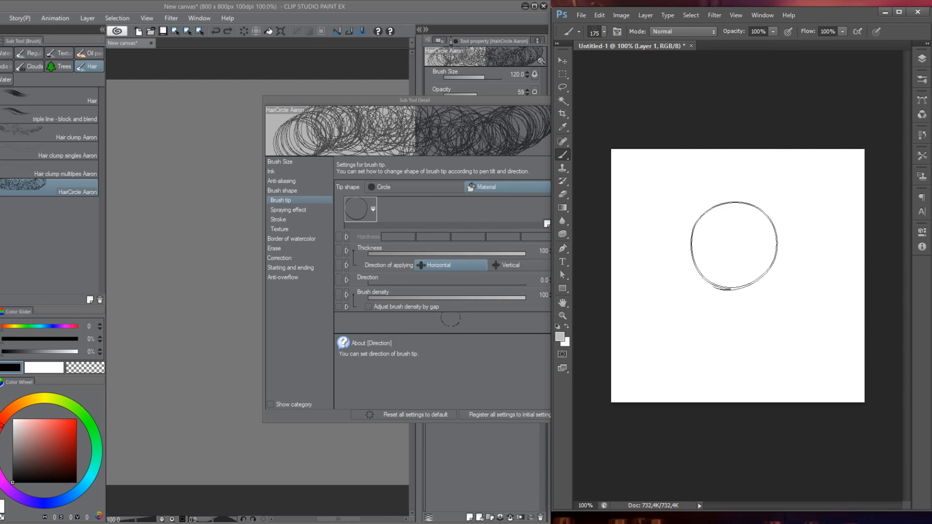
key("bracketleft")
key("bracketleft")
key("bracketleft")
key("bracketleft")
key("bracketleft")
key("bracketleft")
key("bracketleft")
mouse_move(670, 198)
left_mouse_down()
mouse_move(683, 269)
mouse_move(708, 300)
left_mouse_up()
key("ctrl+z")
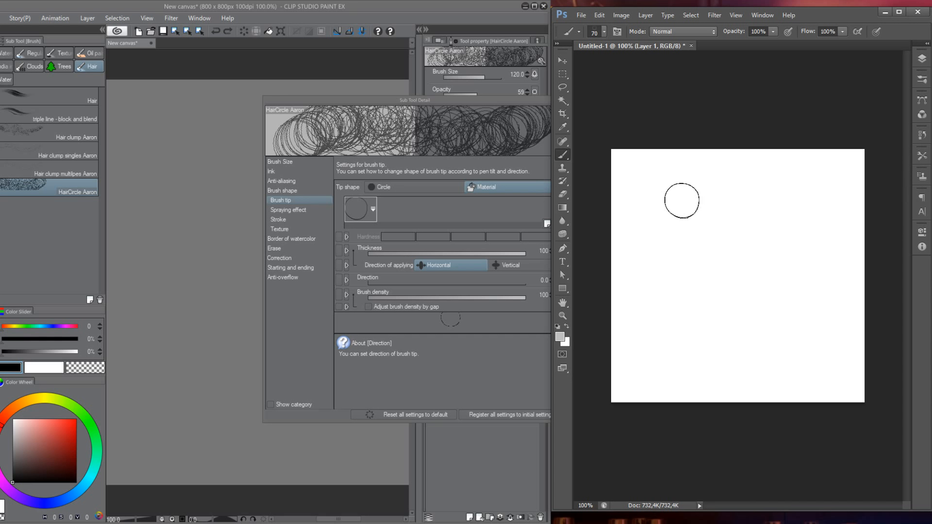
- Reduce the circle brush to 45 px and try several vertical strokes on the white canvas, undoing each one
key("bracketleft")
key("bracketleft")
key("bracketleft")
mouse_move(681, 197)
left_mouse_down()
mouse_move(661, 244)
mouse_move(669, 267)
left_mouse_up()
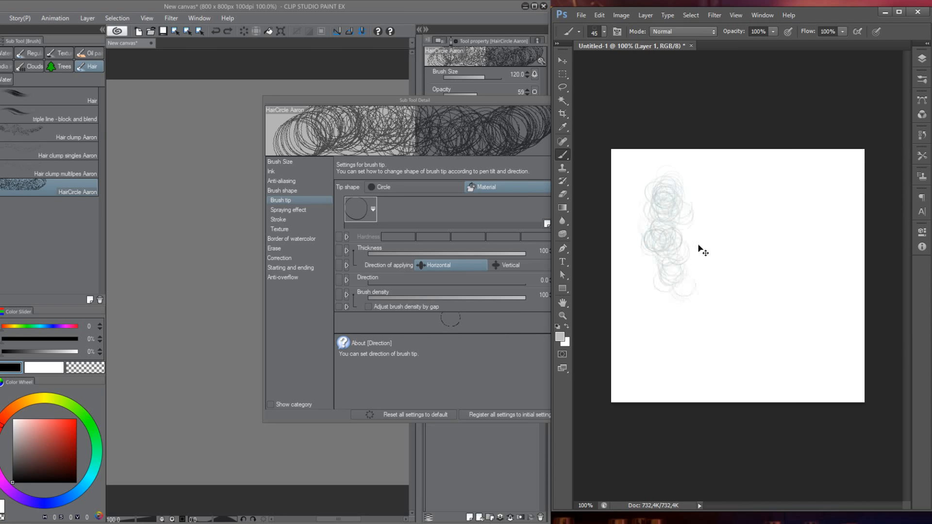
key("ctrl+z")
mouse_move(670, 205)
left_mouse_down()
mouse_move(664, 226)
mouse_move(677, 318)
left_mouse_up()
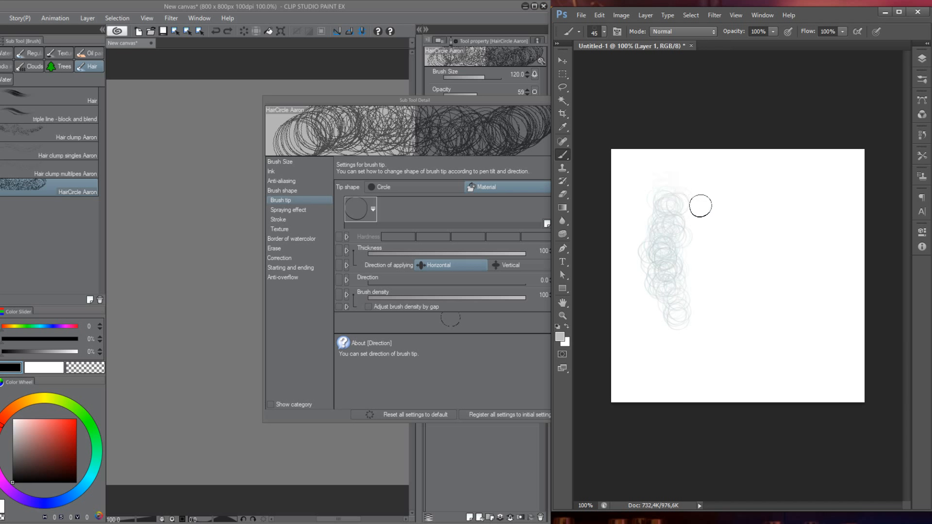
key("ctrl+z")
mouse_move(674, 181)
left_mouse_down()
mouse_move(667, 225)
mouse_move(683, 256)
left_mouse_up()
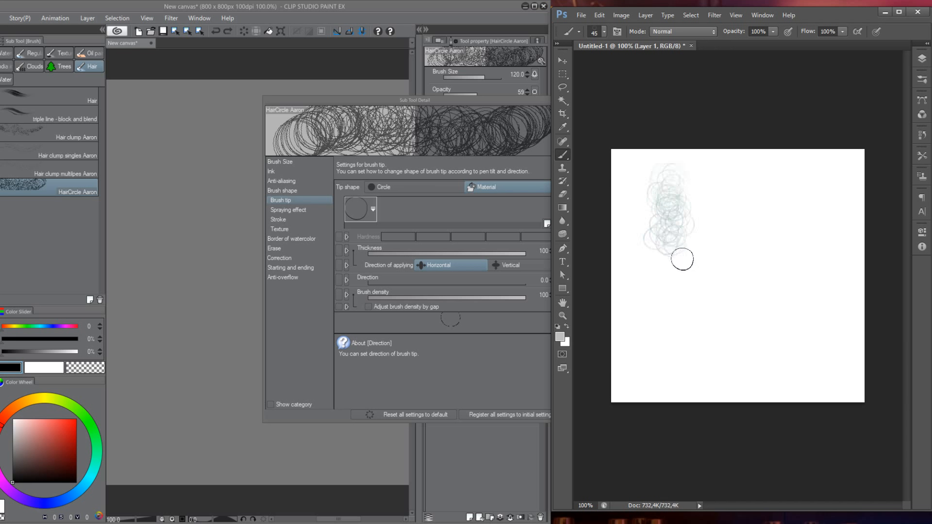
key("ctrl+z")
- Set the foreground color to dark gray 393939
left_click(563, 339)
left_click(575, 250)
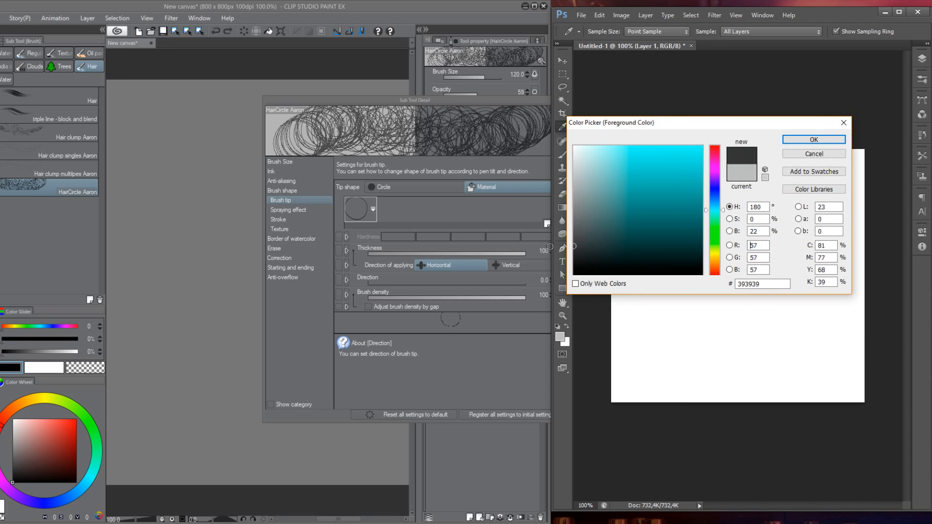
left_click(844, 144)
- Paint an arch of overlapping dark circles around the upper part of the canvas with the 45 px brush
left_click_drag(645, 174, 649, 311)
mouse_move(791, 186)
left_mouse_down()
mouse_move(784, 229)
mouse_move(796, 289)
mouse_move(790, 216)
mouse_move(791, 264)
mouse_move(768, 174)
mouse_move(658, 190)
mouse_move(704, 175)
mouse_move(669, 163)
mouse_move(669, 220)
mouse_move(752, 167)
mouse_move(768, 190)
mouse_move(755, 202)
mouse_move(673, 214)
mouse_move(669, 329)
mouse_move(657, 331)
mouse_move(668, 347)
mouse_move(666, 265)
left_mouse_up()
left_click_drag(783, 249, 779, 268)
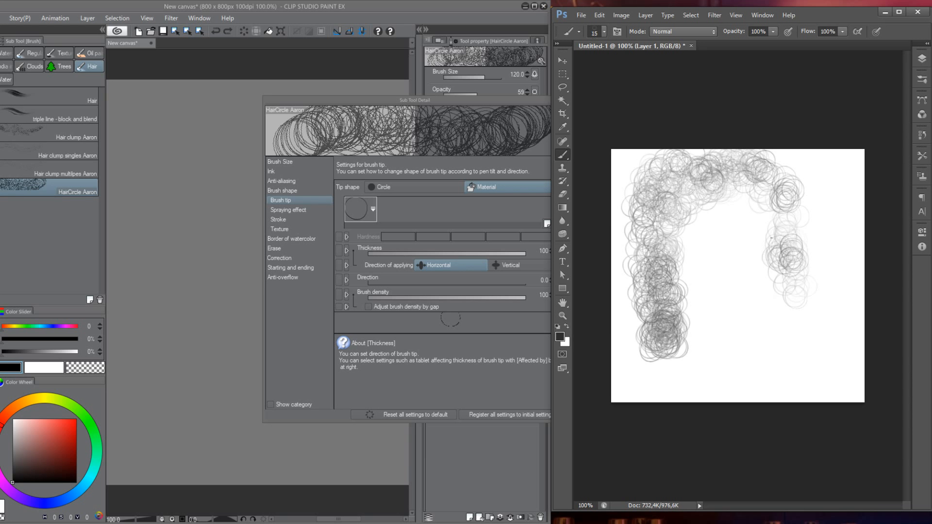
- Paint thin curved strands at 15 px inside the arch, plus two horizontal rows and a short vertical stroke of larger circles
left_click_drag(769, 259, 768, 284)
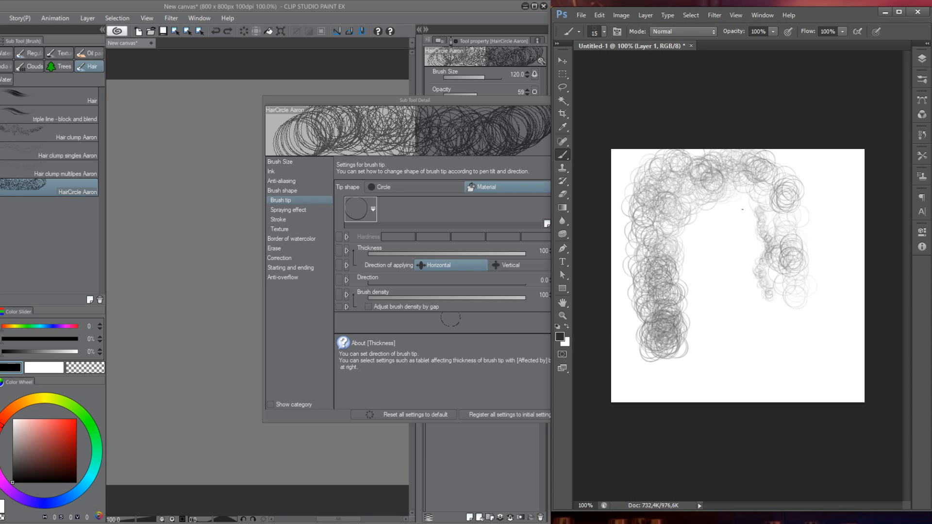
left_click_drag(726, 192, 764, 318)
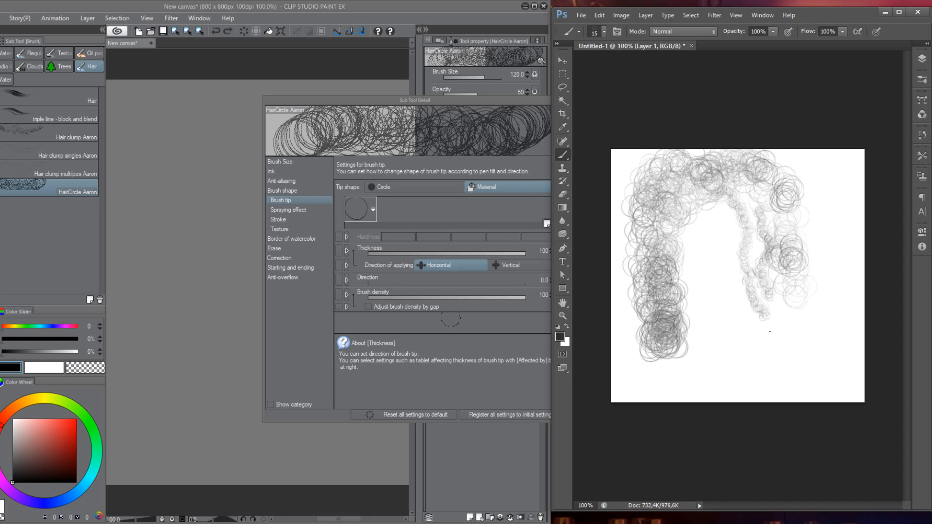
left_click_drag(715, 250, 739, 311)
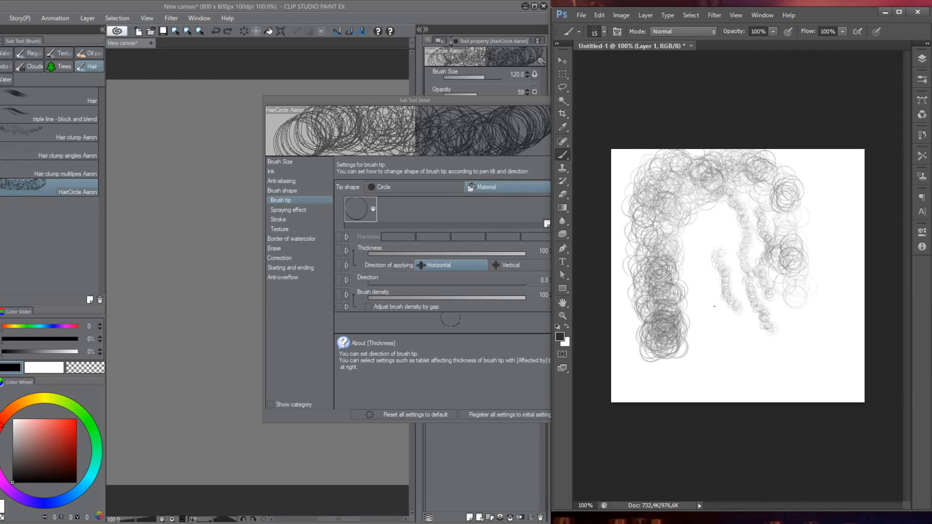
left_click_drag(716, 342, 833, 349)
key("bracketright")
mouse_move(644, 380)
left_mouse_down()
mouse_move(751, 388)
mouse_move(823, 378)
left_mouse_up()
left_click_drag(835, 177, 847, 246)
- Switch to Clip Studio Paint, paint a vertical test stroke with HairCircle Aaron at brush size 120, and undo it
left_click(211, 160)
mouse_move(199, 139)
left_mouse_down()
mouse_move(174, 132)
mouse_move(182, 271)
mouse_move(170, 308)
left_mouse_up()
key("ctrl+z")
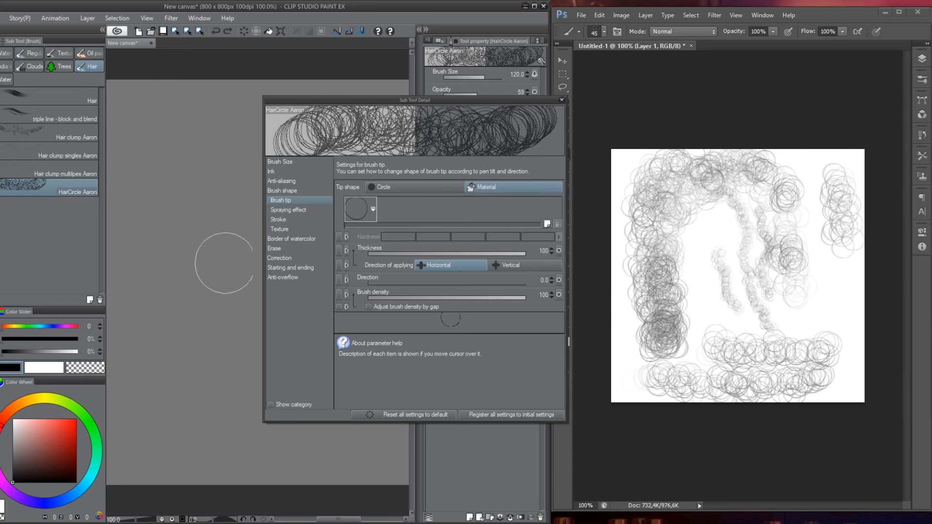
- In the spraying effect settings, set Spray deviation to its lowest level, then paint a vertical test stroke and undo it
left_click(287, 210)
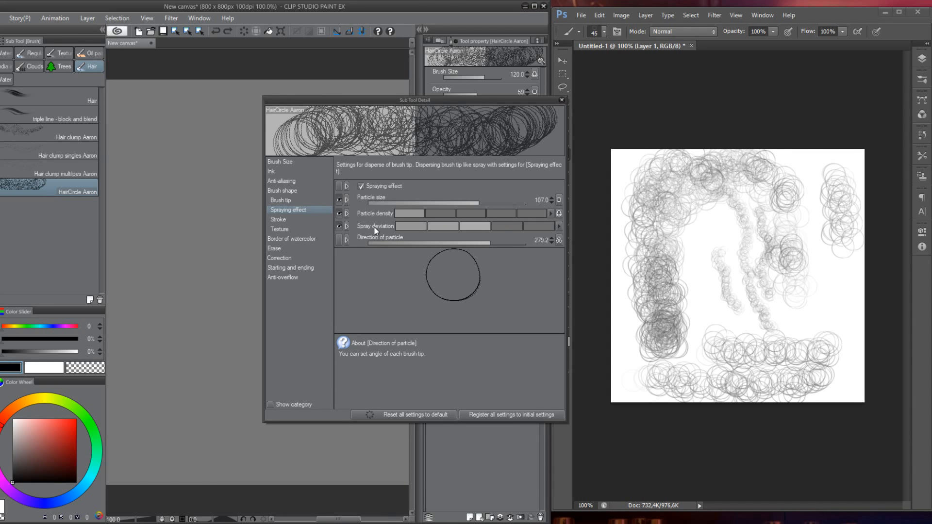
left_click(412, 226)
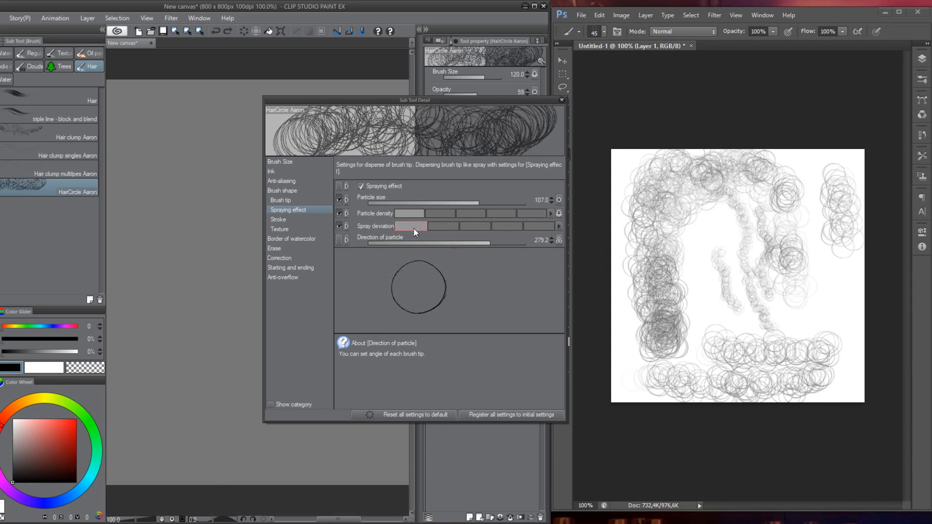
left_click(535, 227)
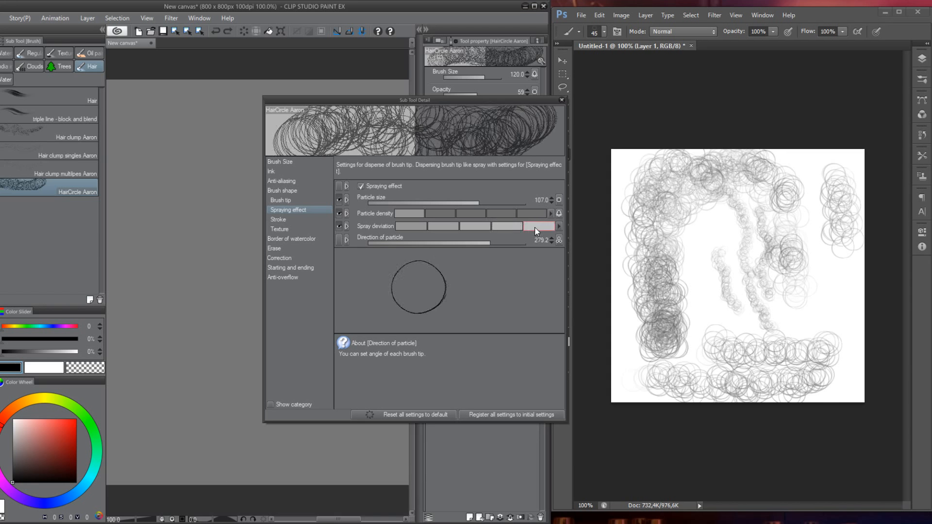
left_click(405, 227)
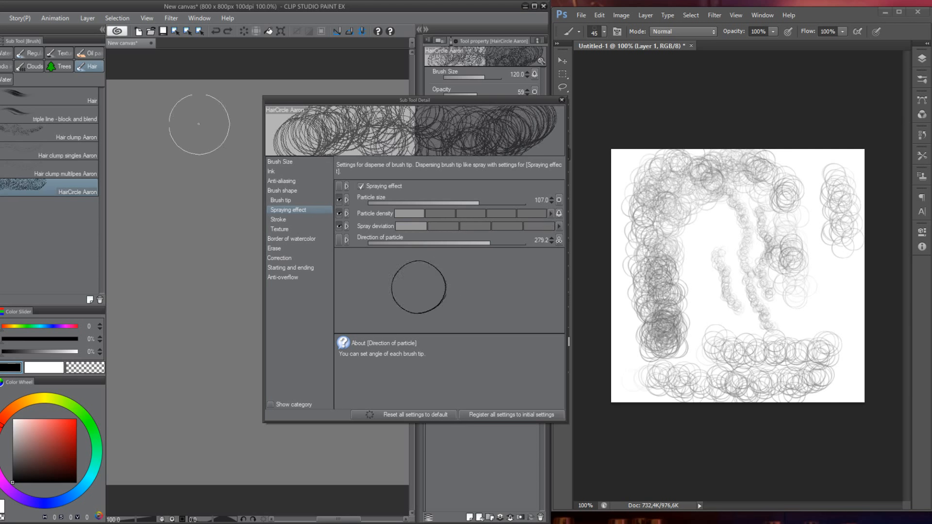
left_click_drag(194, 124, 186, 289)
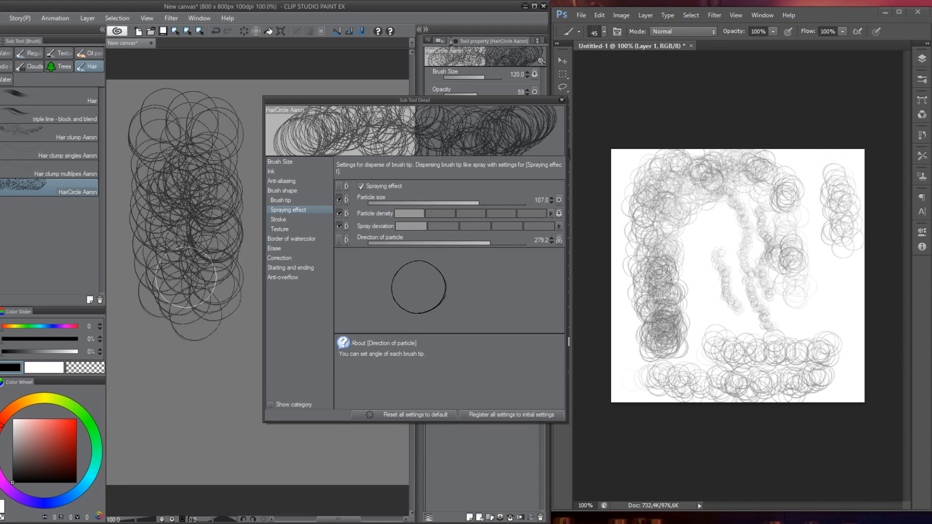
key("ctrl+z")
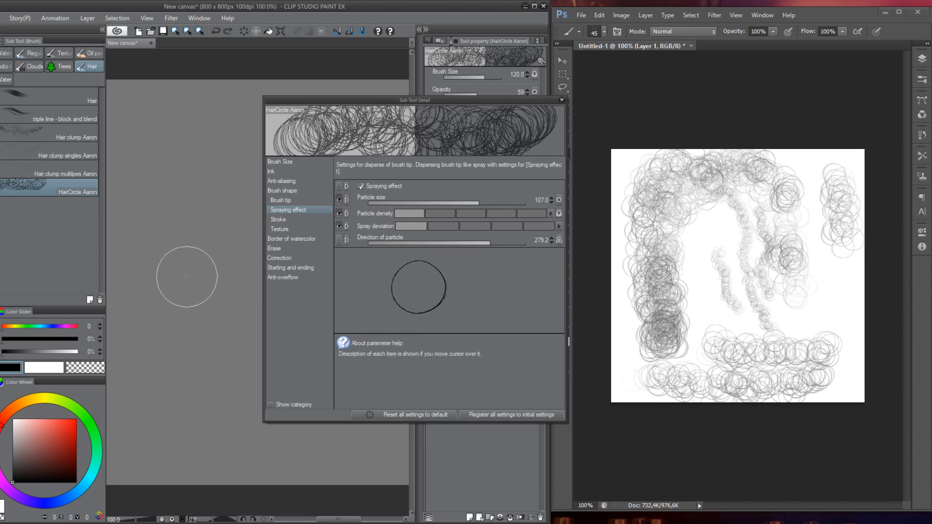
- Increase the HairCircle Aaron brush size to 250, then paint a vertical test stroke and undo it
key("bracketright")
key("bracketright")
key("bracketright")
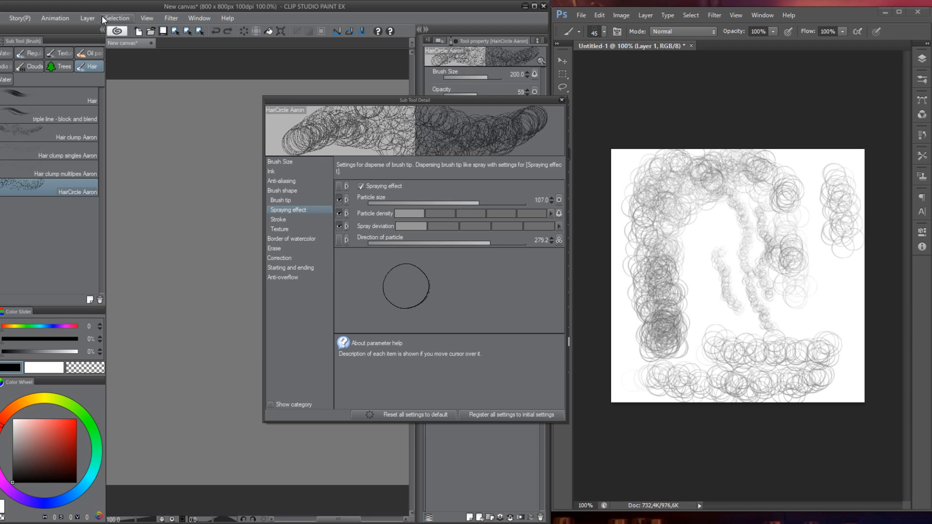
left_click(102, 30)
key("bracketright")
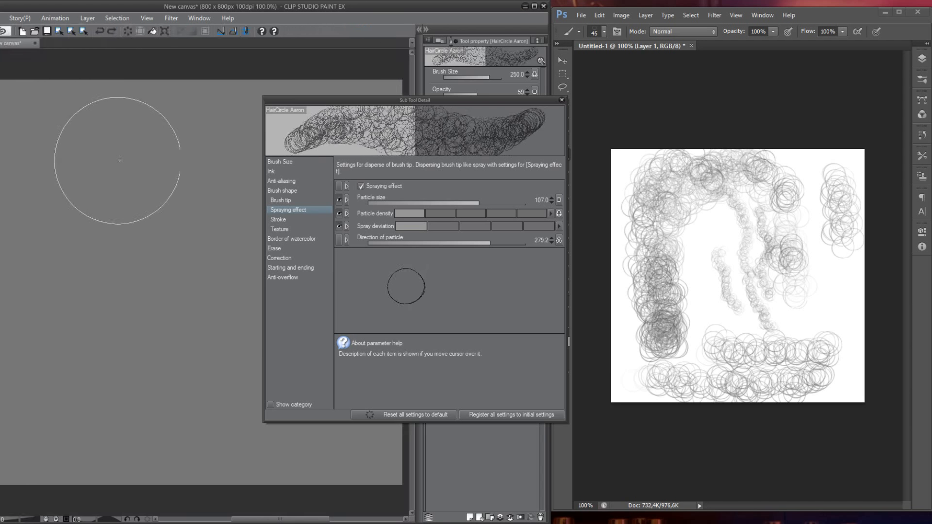
left_click_drag(155, 145, 153, 353)
key("ctrl+z")
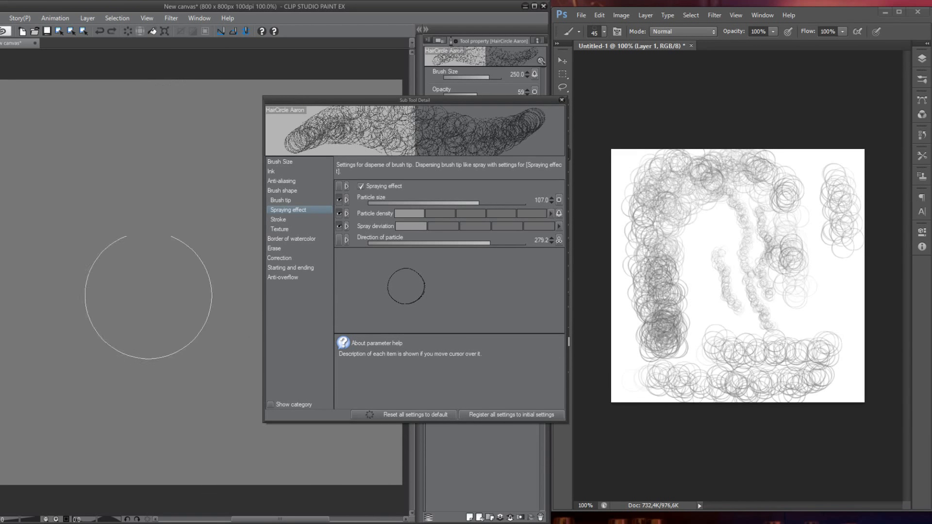
- Reduce the brush size to 100, then paint a long vertical test stroke and undo it
key("bracketleft")
key("bracketleft")
key("bracketleft")
key("bracketleft")
key("bracketleft")
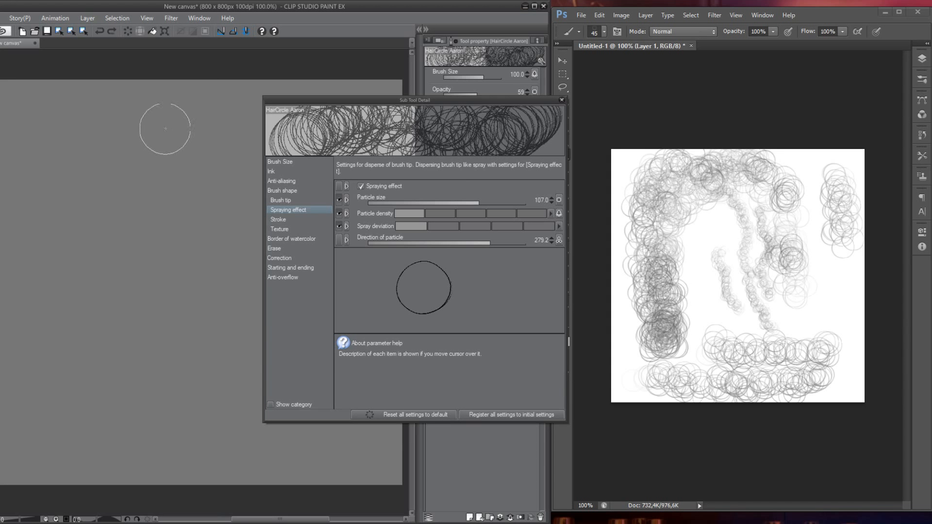
left_click_drag(167, 118, 157, 392)
key("ctrl+z")
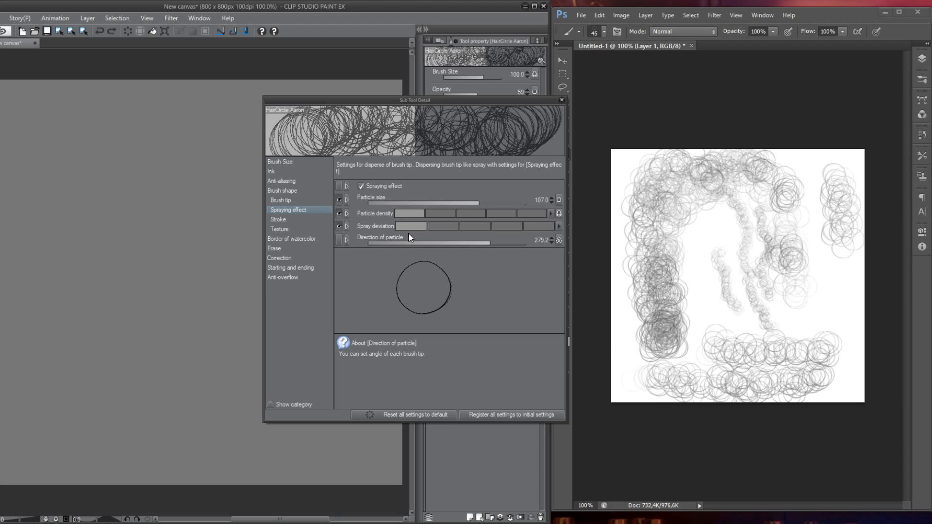
- Raise Spray deviation to its highest level and paint a long test stroke down the canvas
left_click(540, 226)
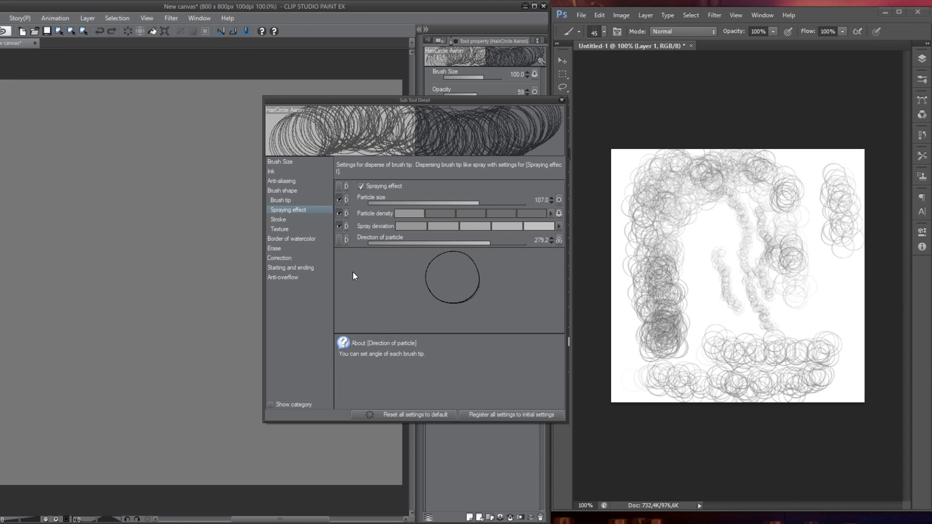
mouse_move(156, 127)
left_mouse_down()
mouse_move(154, 267)
mouse_move(136, 440)
left_mouse_up()
- Switch to Photoshop, clear the canvas, and paint three vertical columns of overlapping circles with the 45 px brush
left_click(714, 254)
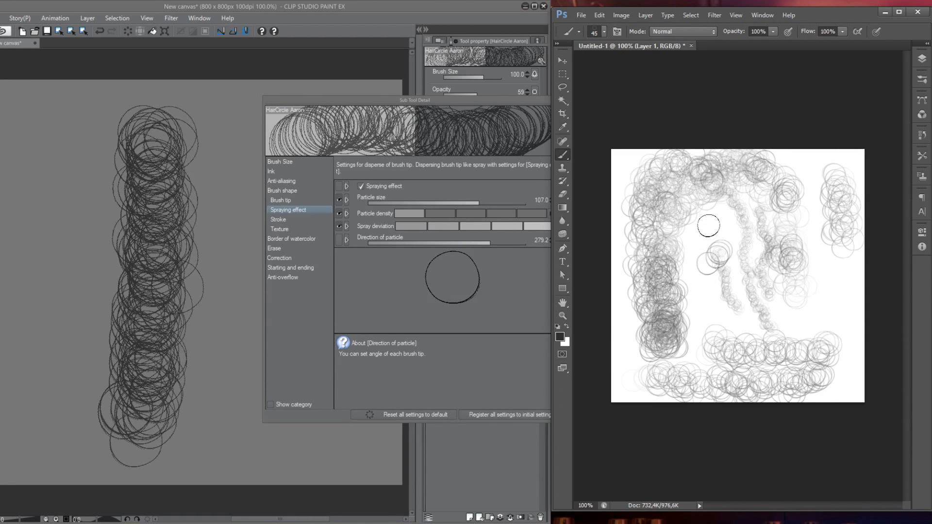
key("Delete")
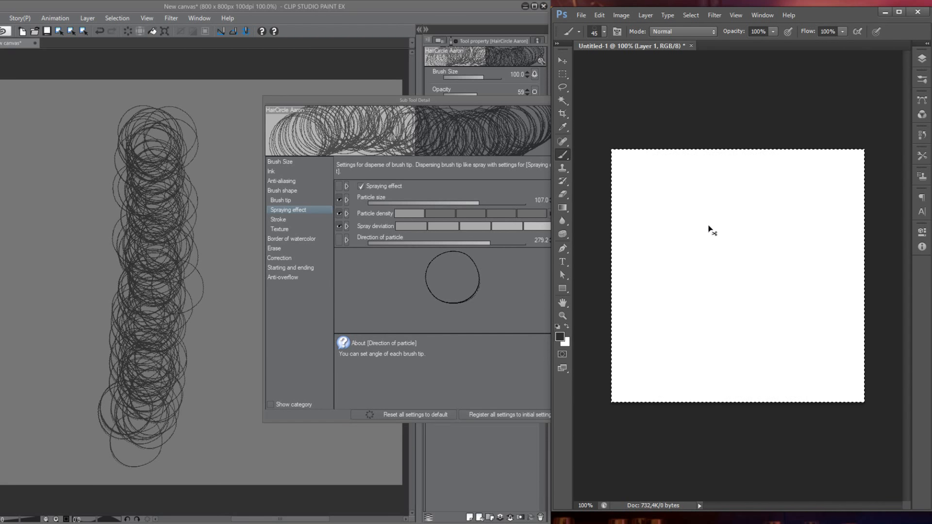
key("ctrl+d")
mouse_move(717, 170)
left_mouse_down()
mouse_move(707, 214)
mouse_move(710, 311)
left_mouse_up()
key("ctrl+z")
left_click_drag(642, 184, 636, 375)
left_click_drag(679, 167, 681, 353)
left_click_drag(734, 178, 725, 352)
- Return to Clip Studio Paint, undo the long test stroke, reduce the brush size to 60, and try and undo two vertical strokes
left_click(180, 214)
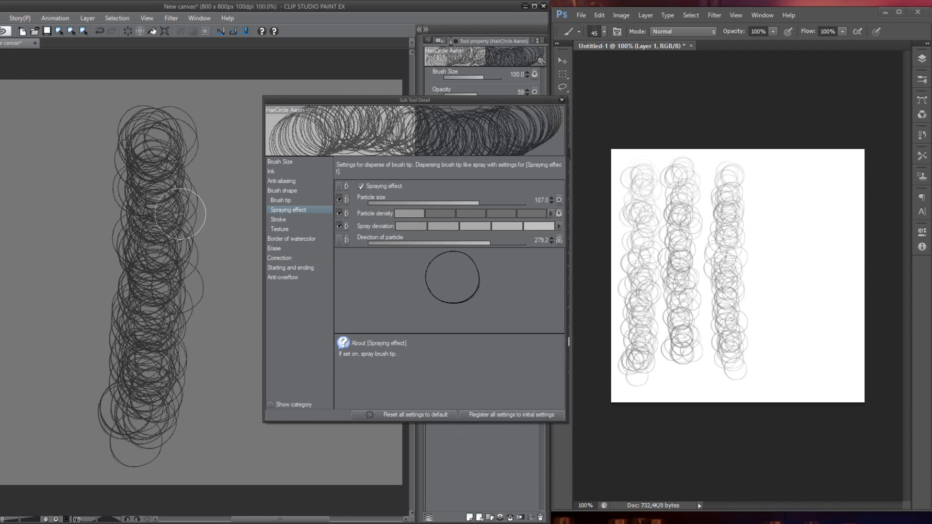
key("ctrl+z")
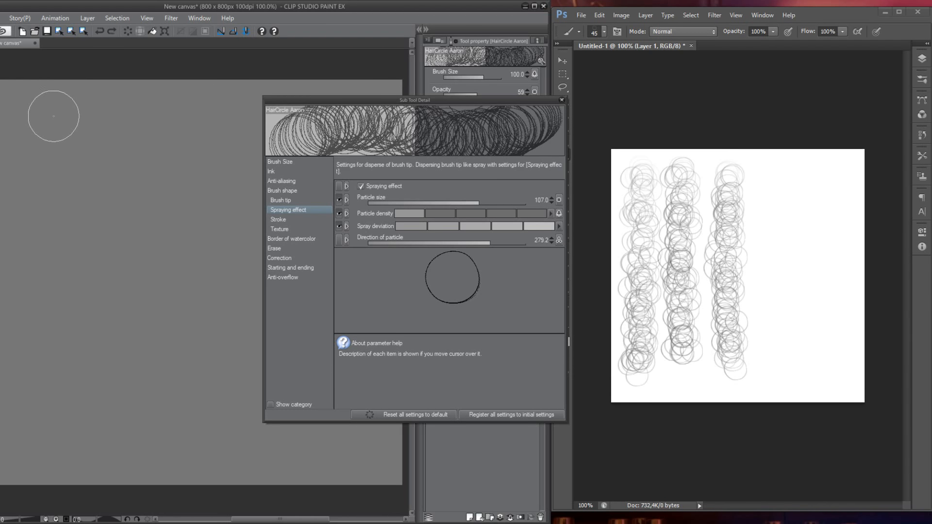
key("bracketleft")
key("bracketleft")
key("bracketleft")
left_click_drag(49, 119, 67, 349)
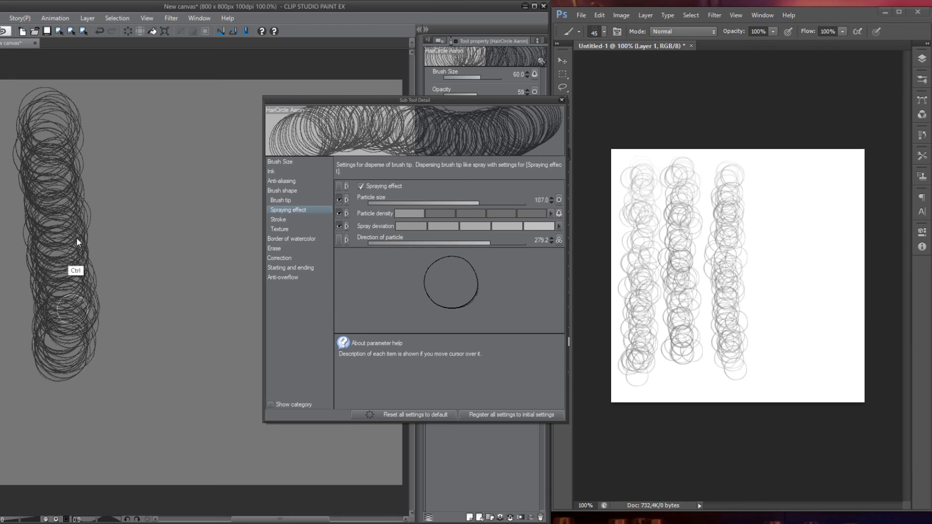
key("ctrl+z")
left_click_drag(49, 98, 65, 371)
key("ctrl+z")
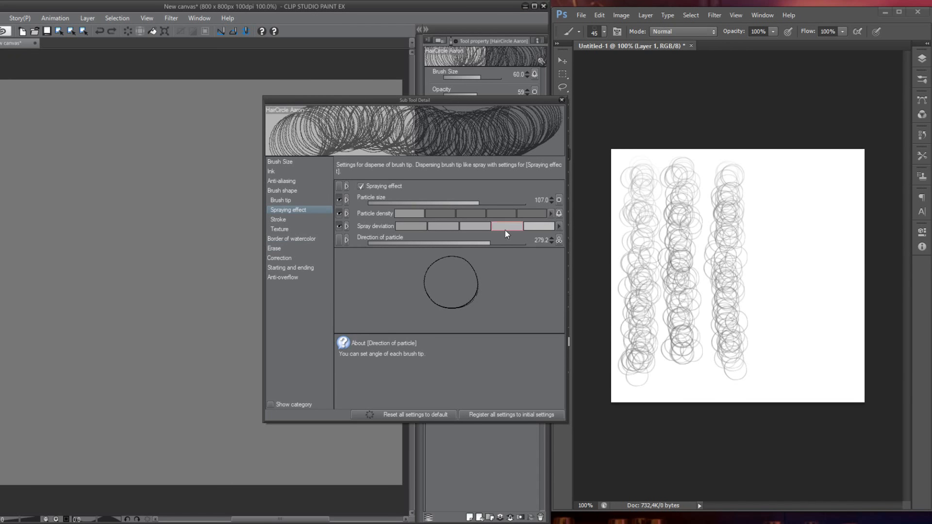
- Try a Spray deviation response of 99, then set Spray deviation to the fourth of its five levels
left_click(559, 227)
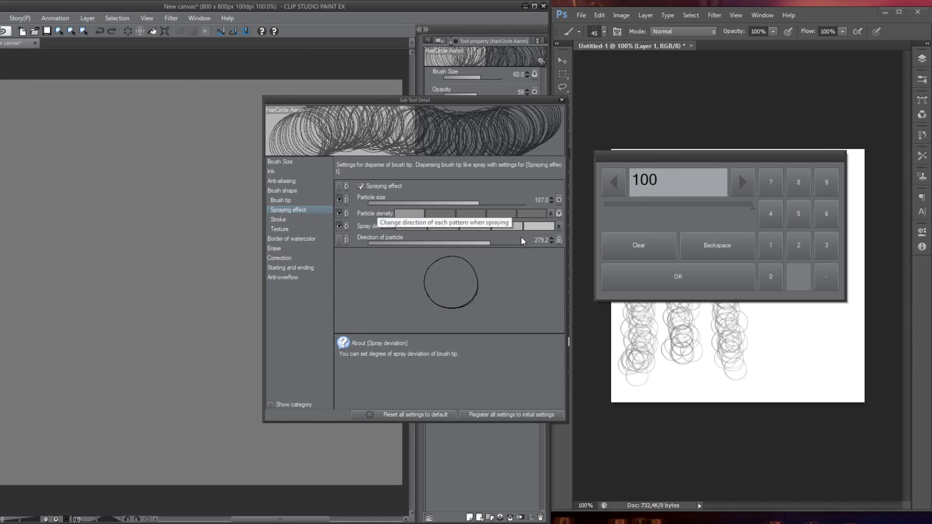
left_click(618, 183)
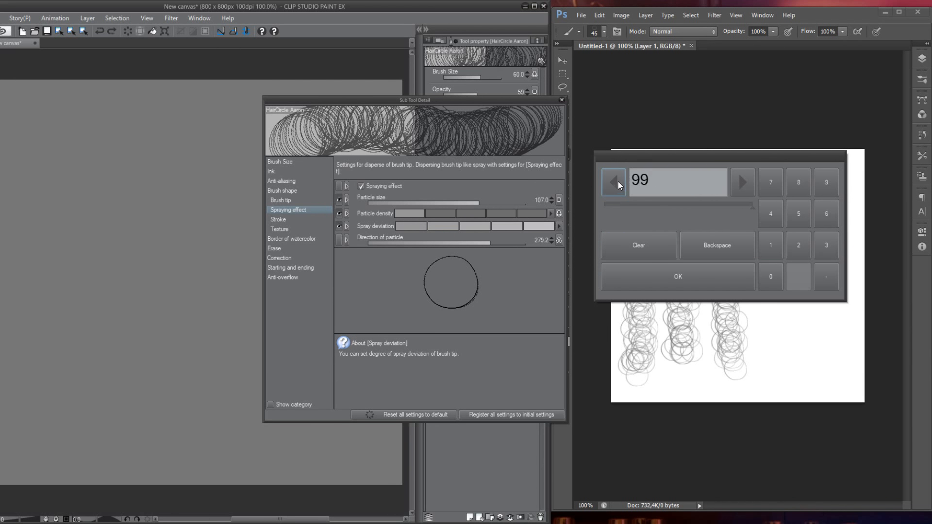
left_click(678, 276)
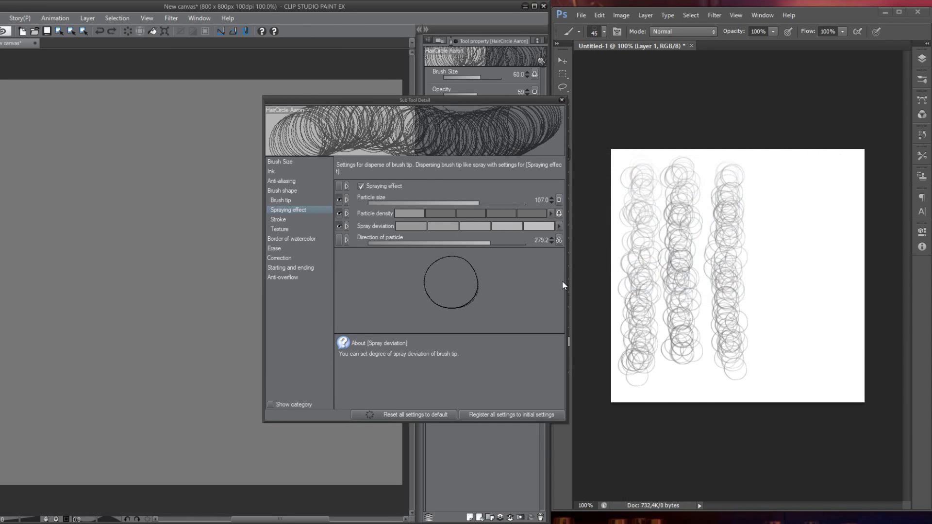
left_click(503, 225)
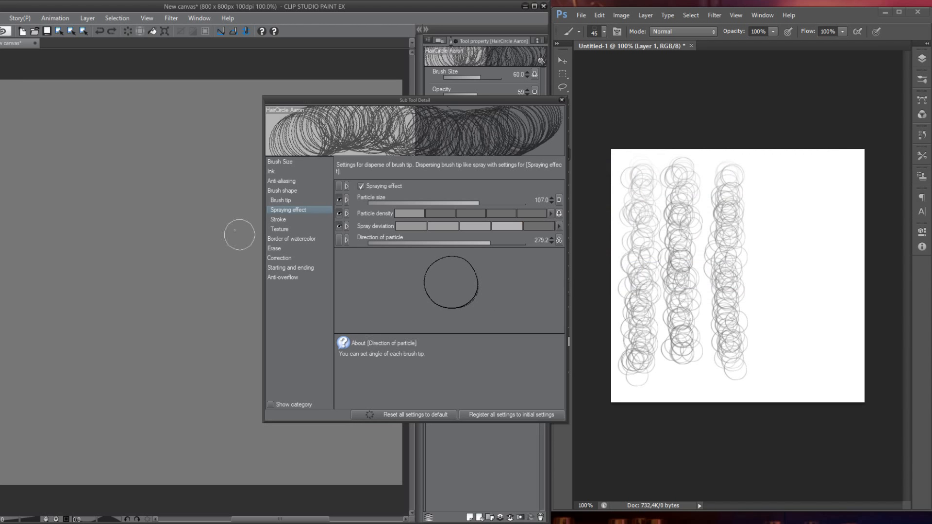
- Try the lowered deviation with strokes on the canvas, undo them, and reduce the brush size to 50
left_click_drag(100, 121, 97, 386)
key("ctrl+z")
left_click(66, 127)
key("ctrl+z")
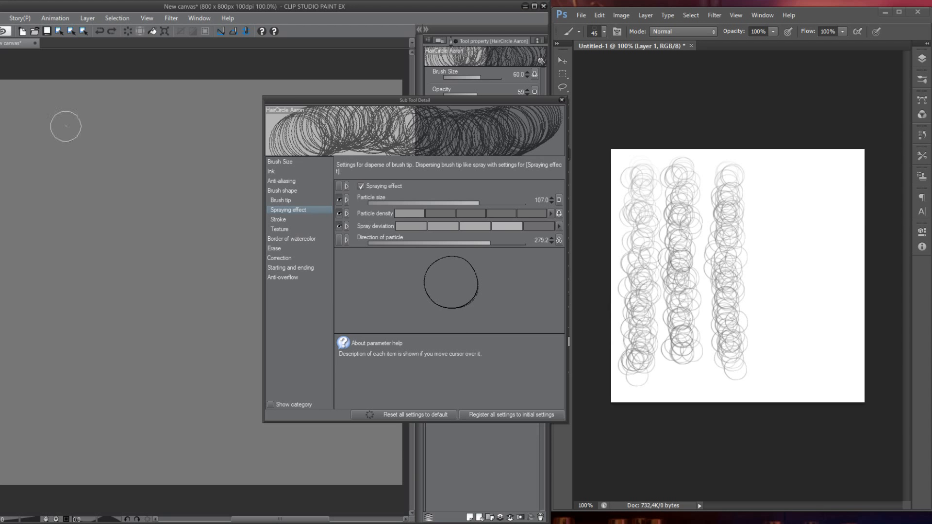
key("bracketleft")
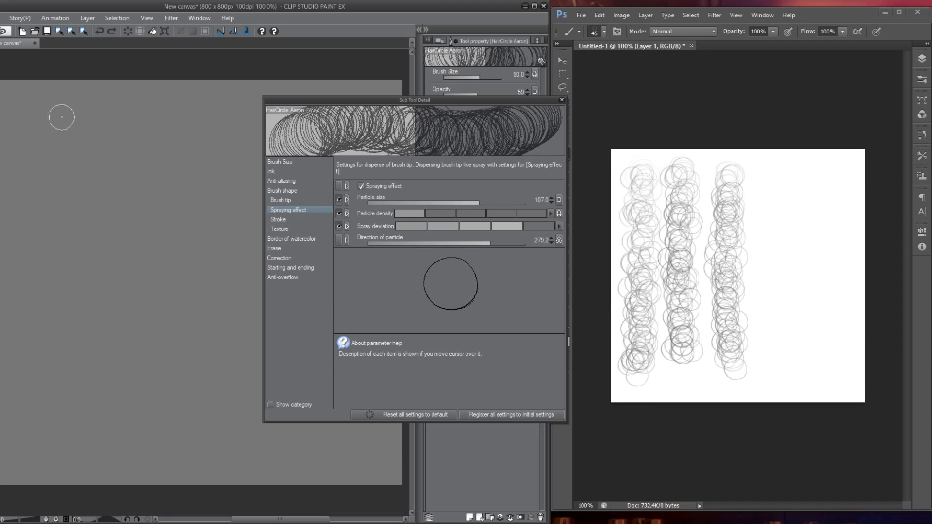
- Check Clip Studio Paint's Brush Size pen-pressure settings, then inspect the Photoshop circle brush's tip shape, Shape Dynamics and Color Dynamics
left_click(296, 162)
left_click(559, 188)
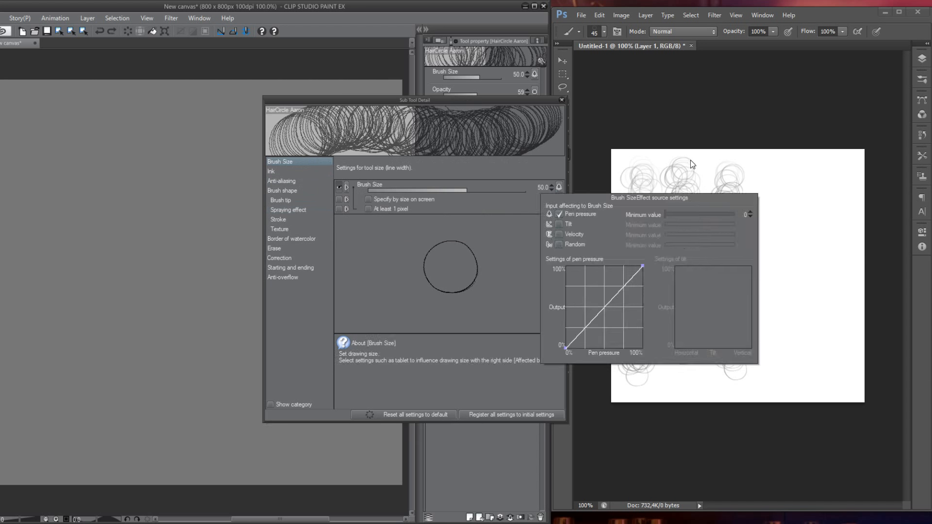
left_click(709, 161)
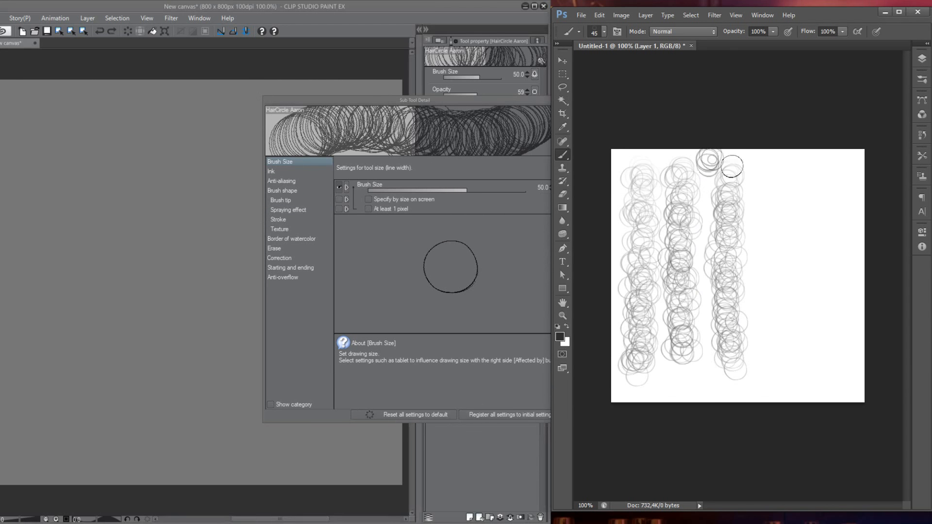
left_click(617, 31)
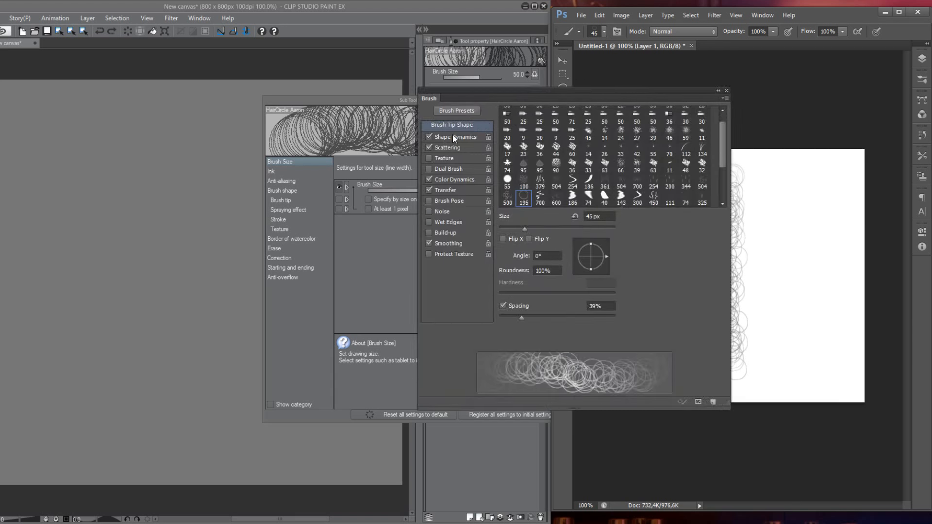
left_click(454, 138)
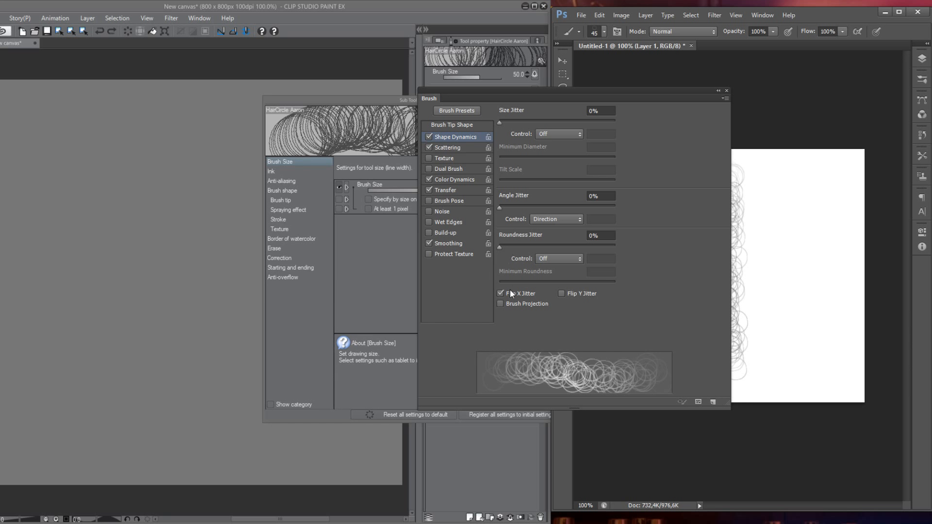
left_click(462, 180)
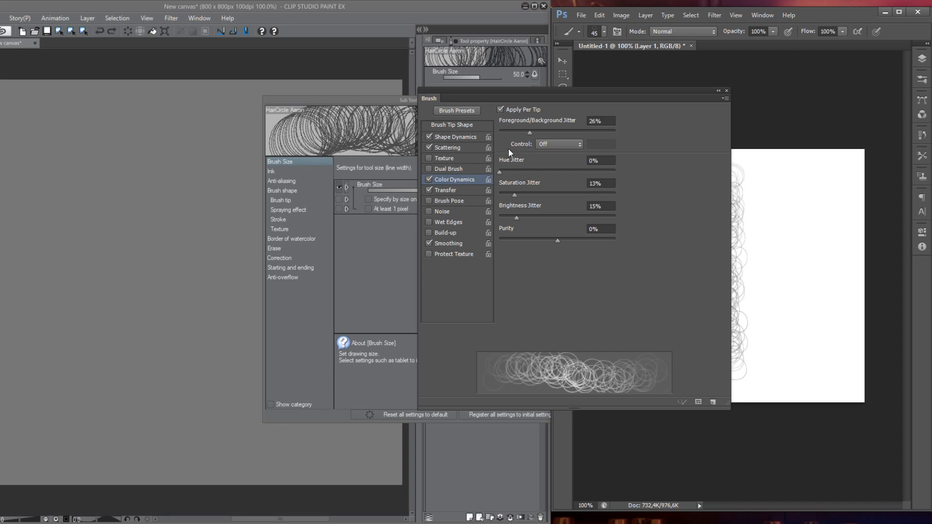
left_click(727, 90)
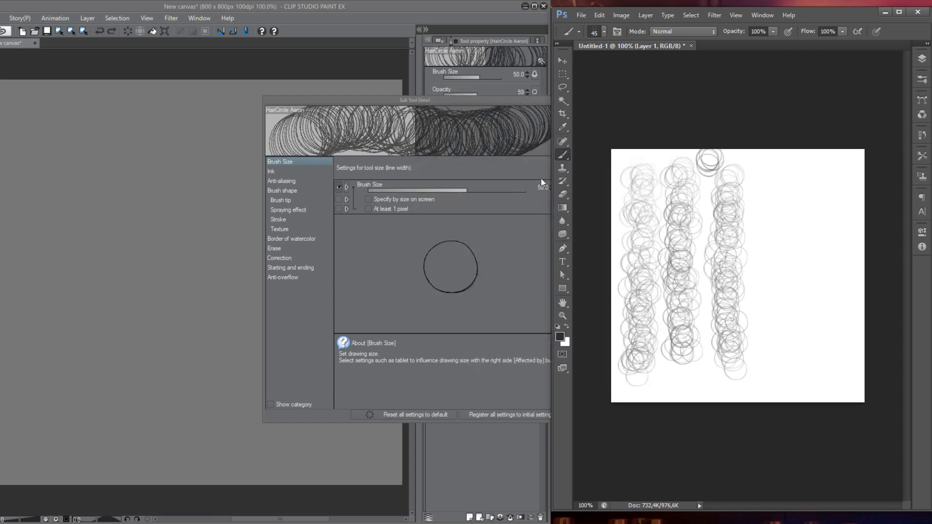
- In Clip Studio Paint, try a pen-pressure minimum value of 84 for Brush Size, testing with vertical strokes and undoing them
left_click_drag(146, 125, 145, 372)
key("ctrl+z")
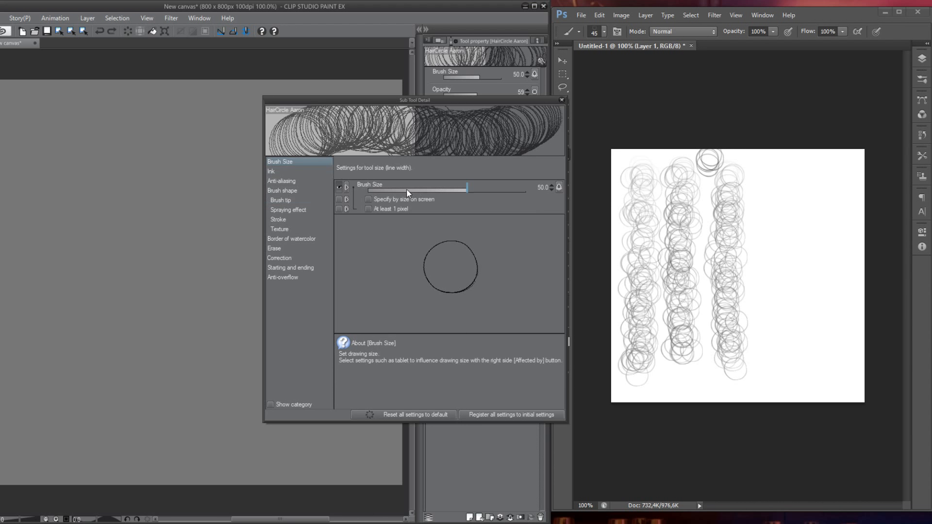
left_click(559, 188)
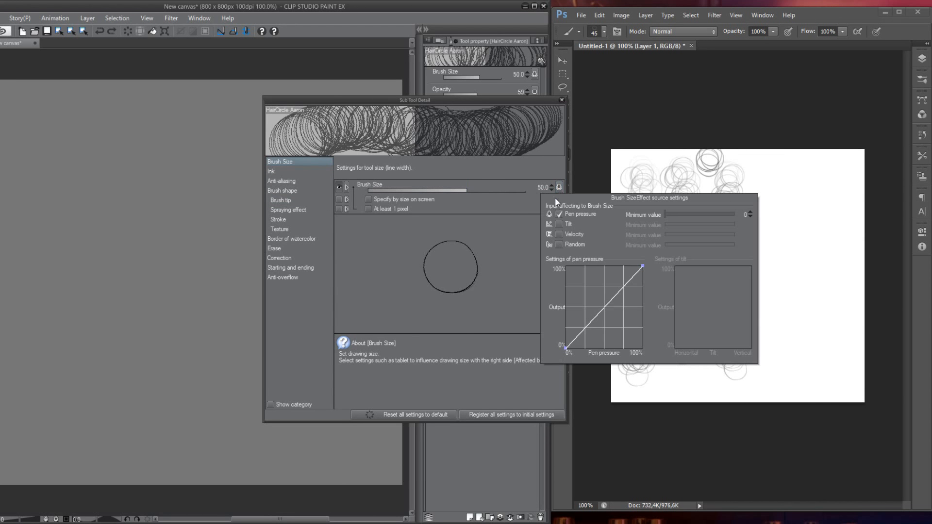
left_click_drag(670, 214, 727, 214)
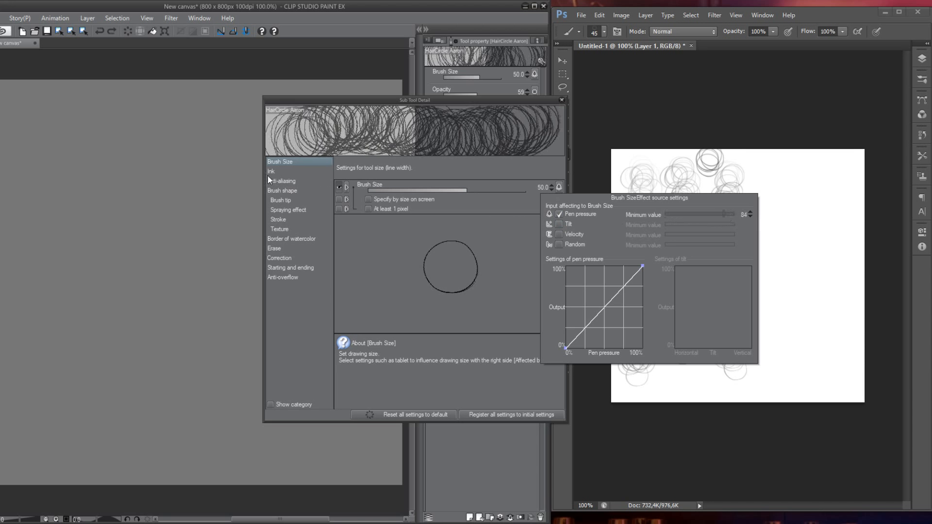
left_click_drag(103, 136, 104, 311)
key("ctrl+z")
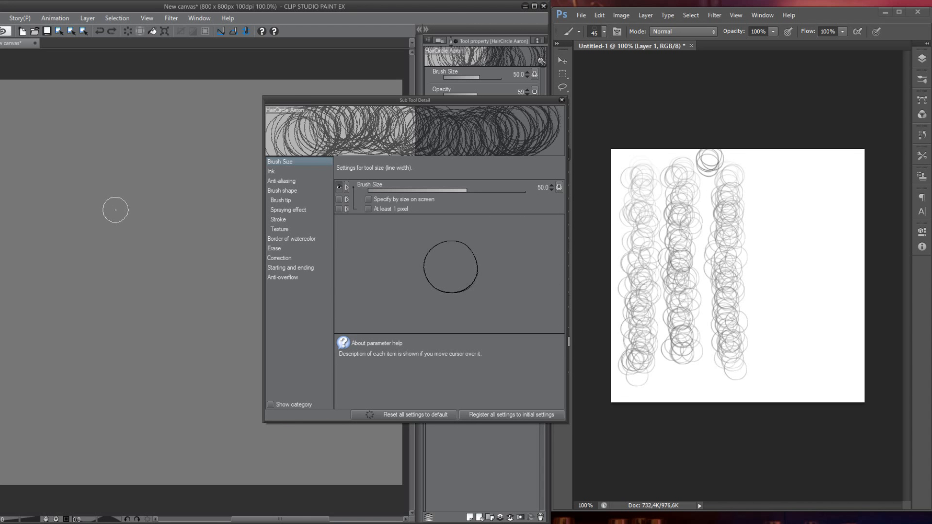
- Reduce the brush size to 30, try and undo two strokes, and set the Brush Size pen-pressure minimum value to 79
key("bracketleft")
key("bracketleft")
left_click_drag(102, 110, 97, 452)
key("ctrl+z")
mouse_move(133, 117)
left_mouse_down()
mouse_move(89, 132)
mouse_move(99, 209)
mouse_move(89, 319)
mouse_move(99, 371)
left_mouse_up()
key("ctrl+z")
left_click(560, 187)
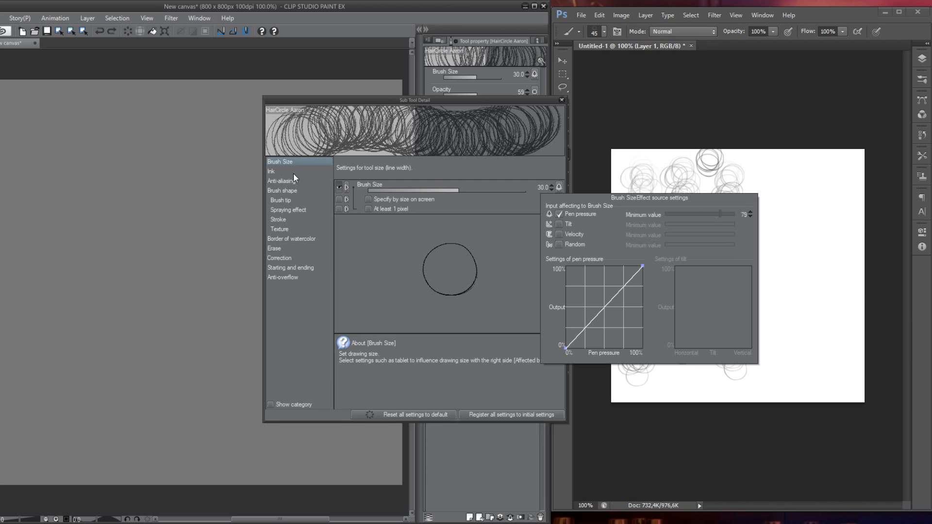
- Set Spray deviation to the third of its five levels, then try and undo a vertical stroke
left_click(300, 185)
left_click(292, 210)
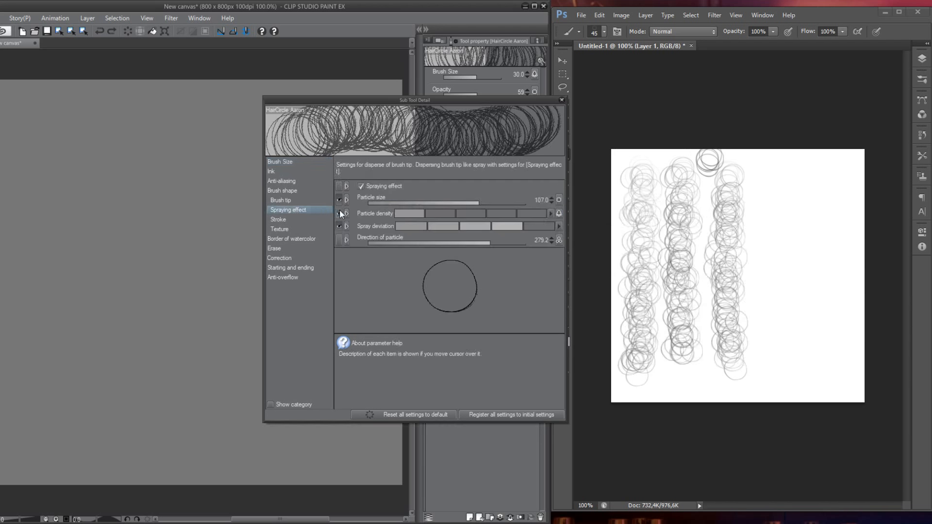
left_click(487, 225)
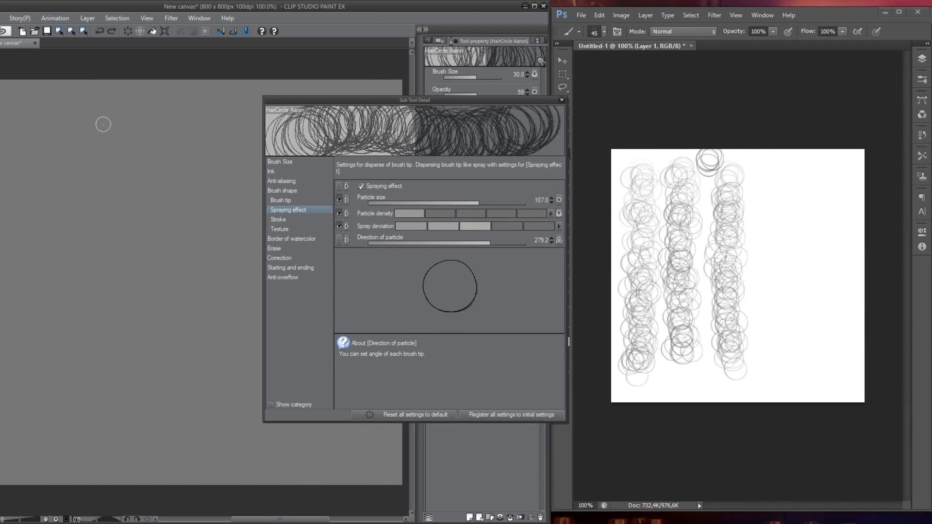
left_click_drag(103, 125, 101, 311)
key("ctrl+z")
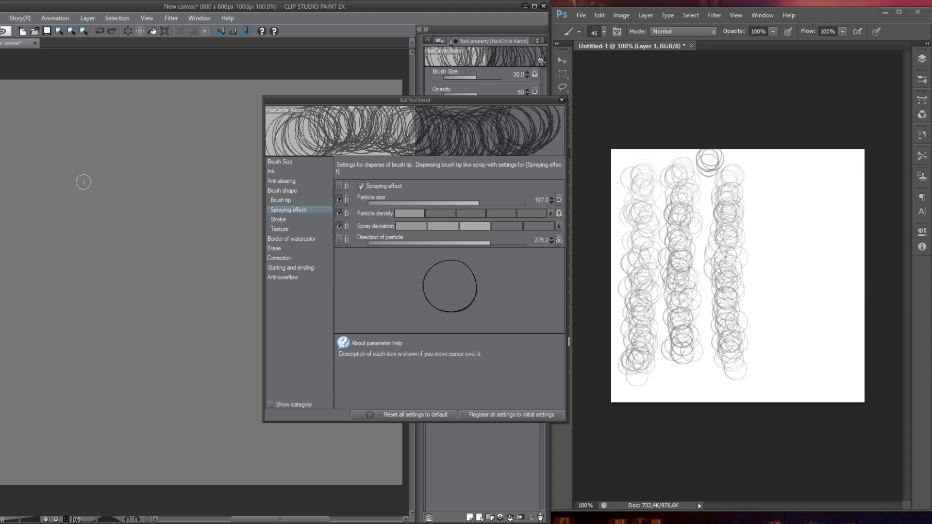
- Increase the brush size to 60, then try and undo a vertical stroke
key("bracketright")
key("bracketright")
key("bracketright")
left_click_drag(106, 126, 104, 340)
key("ctrl+z")
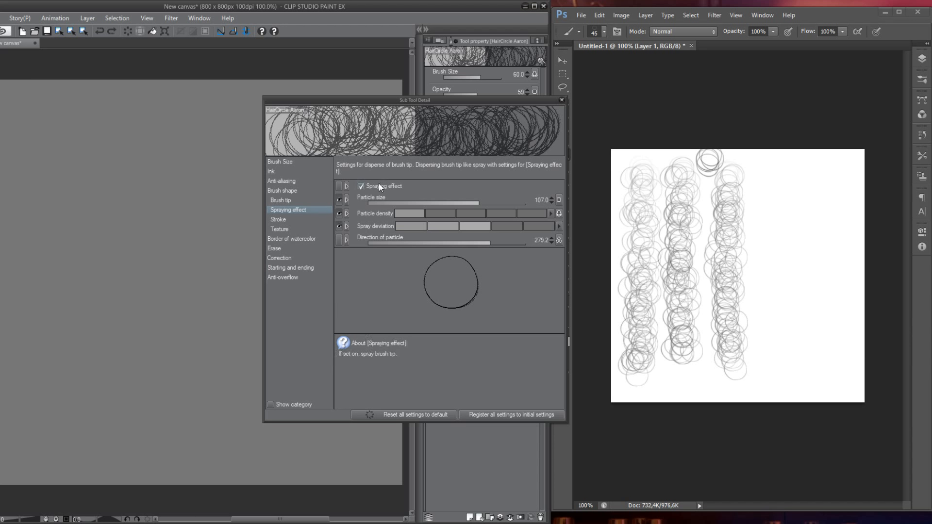
- Review the Ink and Stroke settings, turn off the Spraying effect, and try and undo one stroke
left_click(293, 170)
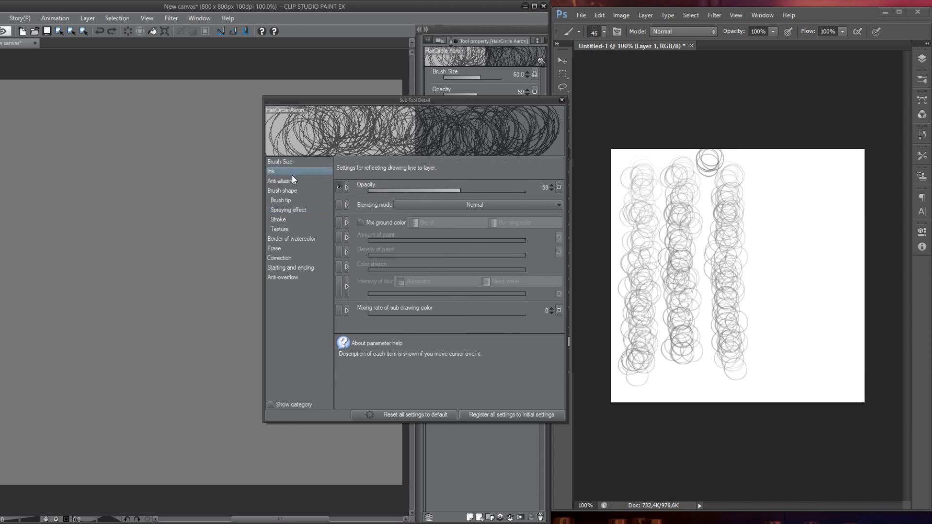
left_click(294, 222)
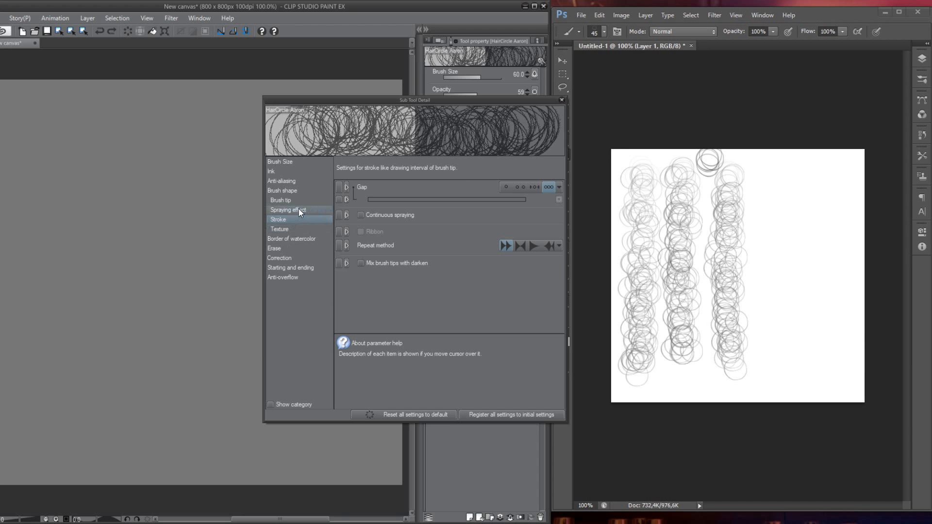
left_click(299, 209)
left_click(360, 186)
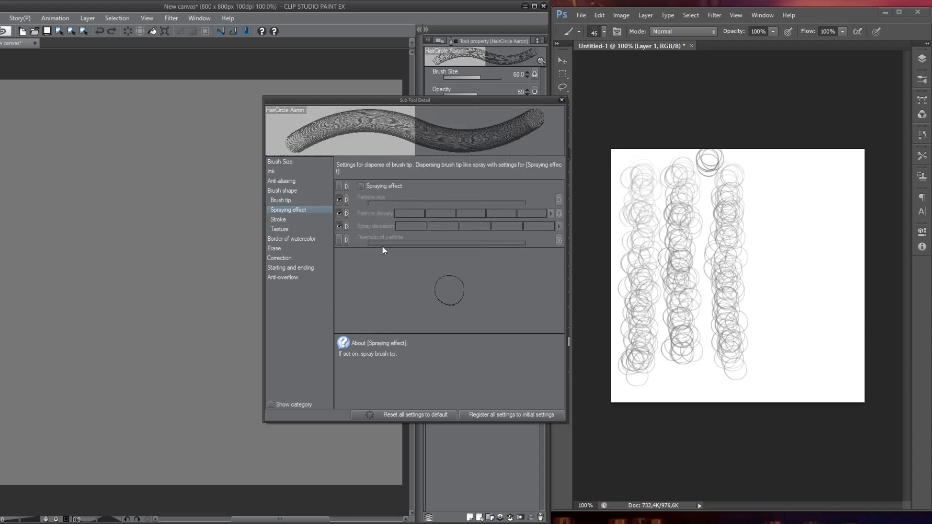
mouse_move(130, 142)
left_mouse_down()
mouse_move(160, 204)
mouse_move(146, 379)
mouse_move(160, 384)
left_mouse_up()
key("ctrl+z")
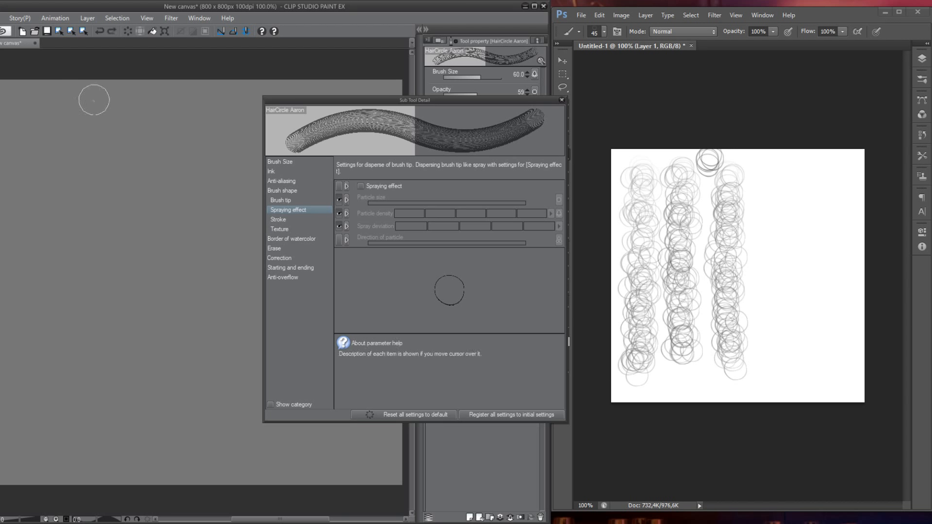
- Try three strokes on the canvas without the Spraying effect, undoing each one
mouse_move(87, 111)
left_mouse_down()
mouse_move(158, 133)
mouse_move(63, 252)
mouse_move(165, 233)
left_mouse_up()
key("ctrl+z")
mouse_move(75, 113)
left_mouse_down()
mouse_move(48, 151)
mouse_move(150, 189)
mouse_move(180, 282)
mouse_move(117, 427)
mouse_move(136, 452)
left_mouse_up()
key("ctrl+z")
mouse_move(173, 130)
left_mouse_down()
mouse_move(85, 148)
mouse_move(137, 214)
mouse_move(90, 285)
mouse_move(85, 338)
mouse_move(113, 339)
mouse_move(153, 362)
mouse_move(172, 429)
left_mouse_up()
key("ctrl+z")
- Reduce the brush size to 40 and try looping strokes down the canvas, undoing them
key("bracketleft")
key("bracketleft")
mouse_move(65, 109)
left_mouse_down()
mouse_move(80, 168)
mouse_move(67, 144)
mouse_move(102, 212)
mouse_move(56, 205)
mouse_move(118, 229)
mouse_move(72, 235)
mouse_move(101, 292)
mouse_move(76, 190)
mouse_move(77, 147)
mouse_move(107, 256)
mouse_move(54, 248)
mouse_move(122, 284)
mouse_move(68, 317)
mouse_move(125, 297)
mouse_move(124, 372)
mouse_move(52, 138)
mouse_move(94, 148)
mouse_move(46, 195)
mouse_move(105, 199)
mouse_move(58, 264)
mouse_move(129, 256)
mouse_move(64, 305)
mouse_move(149, 299)
mouse_move(64, 336)
mouse_move(137, 353)
mouse_move(88, 403)
mouse_move(141, 355)
mouse_move(104, 427)
mouse_move(155, 418)
left_mouse_up()
key("ctrl+z")
key("ctrl+z")
key("ctrl+z")
mouse_move(53, 110)
left_mouse_down()
mouse_move(61, 139)
mouse_move(68, 126)
mouse_move(91, 225)
mouse_move(53, 188)
mouse_move(94, 286)
mouse_move(95, 246)
mouse_move(92, 345)
mouse_move(142, 320)
mouse_move(93, 396)
mouse_move(174, 414)
left_mouse_up()
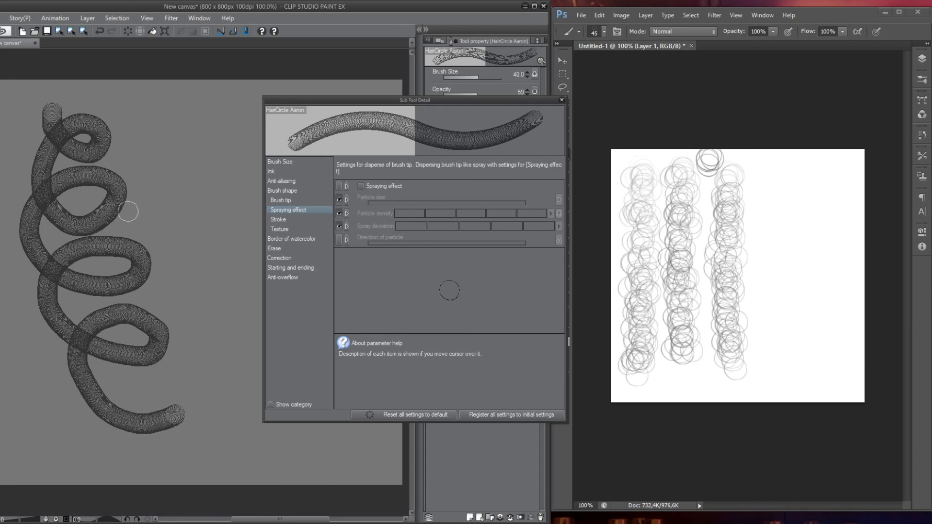
key("ctrl+z")
- Draw several overlapping curved strokes at size 40 to test the unsprayed brush, and undo them all
mouse_move(70, 137)
left_mouse_down()
mouse_move(90, 184)
mouse_move(206, 189)
mouse_move(197, 229)
left_mouse_up()
mouse_move(60, 152)
left_mouse_down()
mouse_move(190, 269)
mouse_move(193, 249)
left_mouse_up()
left_click_drag(63, 169, 177, 273)
left_click_drag(64, 168, 185, 261)
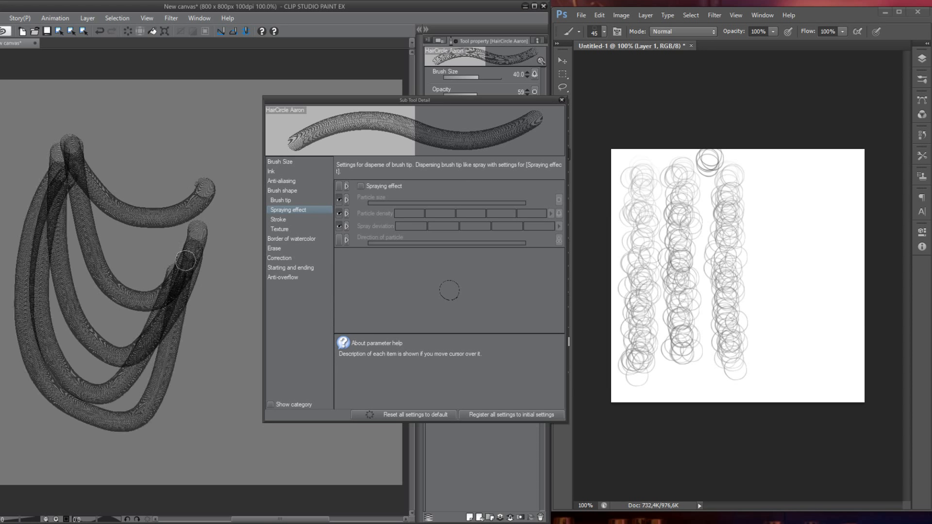
key("ctrl+z")
key("ctrl+z")
key("ctrl+z")
key("ctrl+z")
key("ctrl+z")
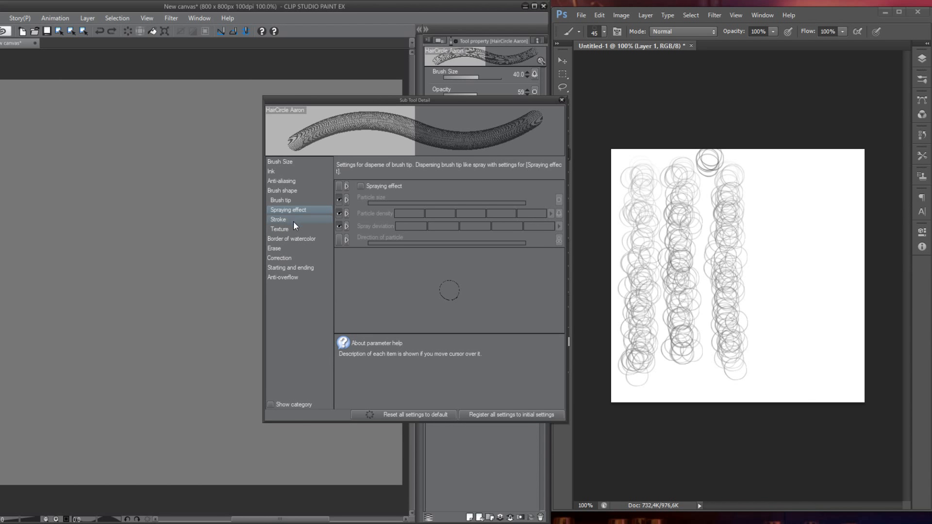
- Try the visibility options of Gap and Continuous spraying in the Stroke settings, with a short test stroke that is undone
left_click(293, 221)
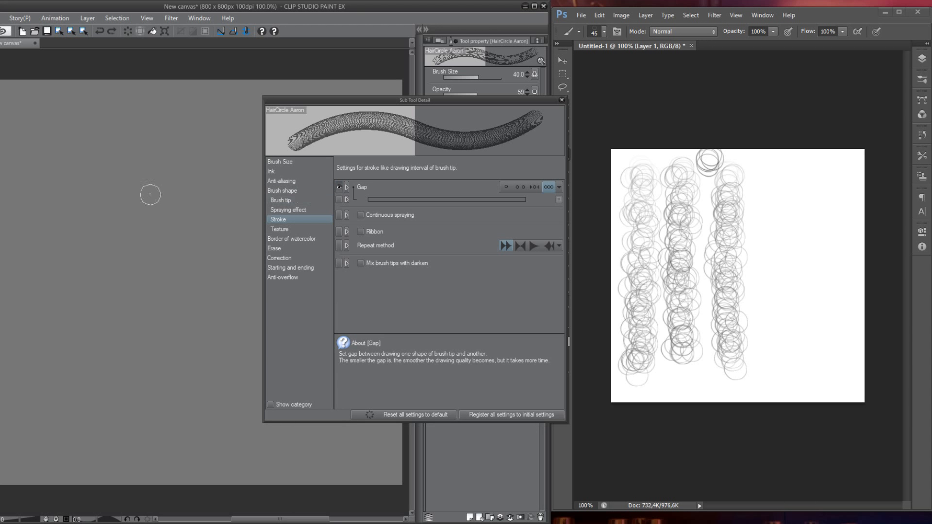
left_click_drag(154, 177, 163, 278)
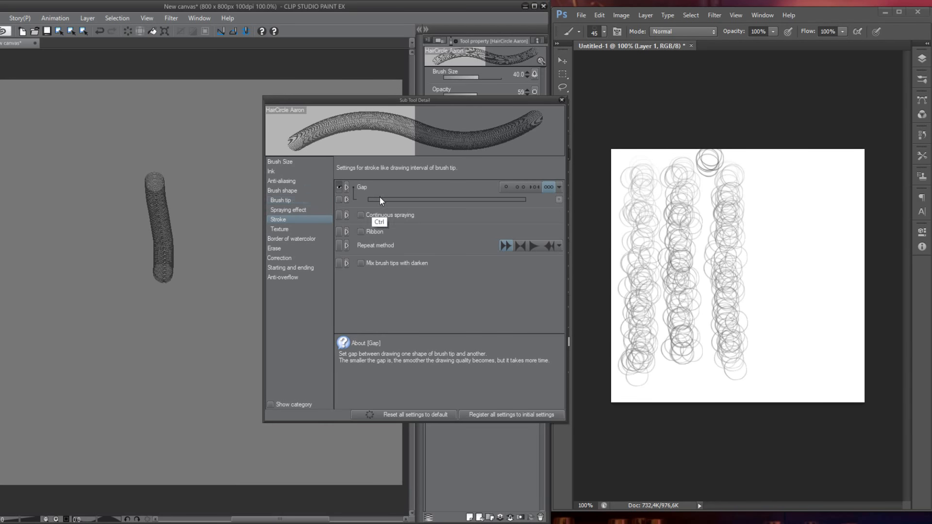
key("ctrl+z")
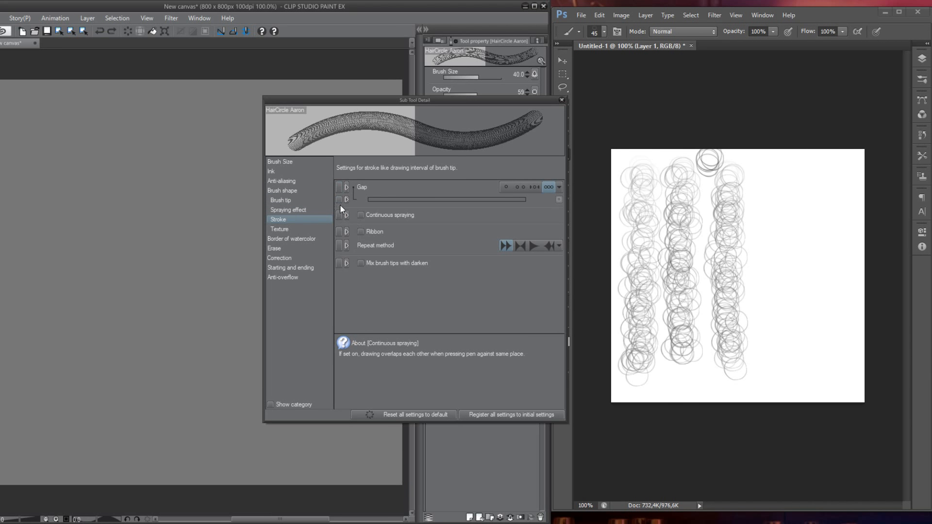
left_click(287, 210)
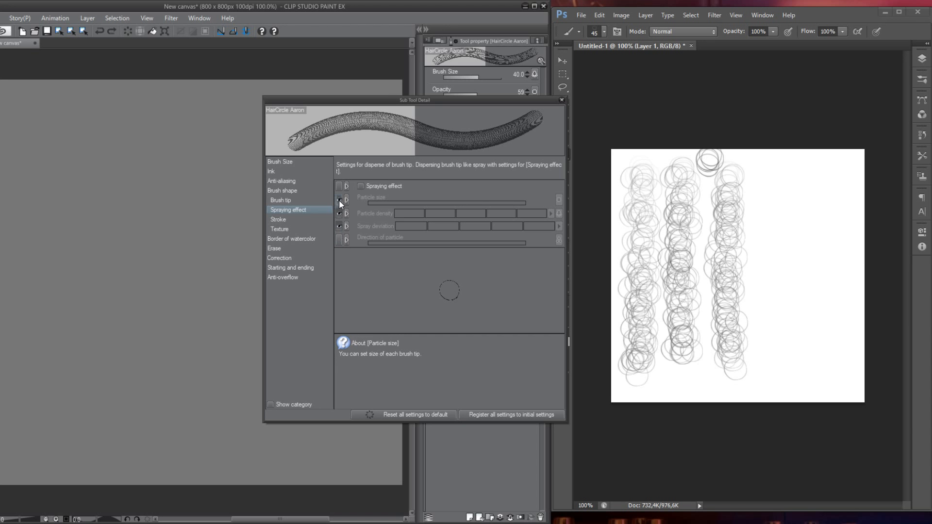
left_click(287, 220)
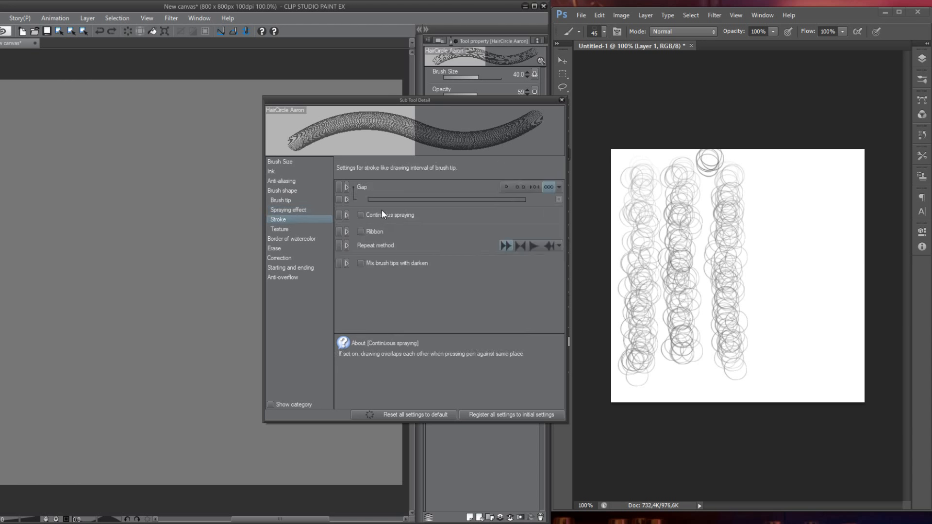
left_click(339, 215)
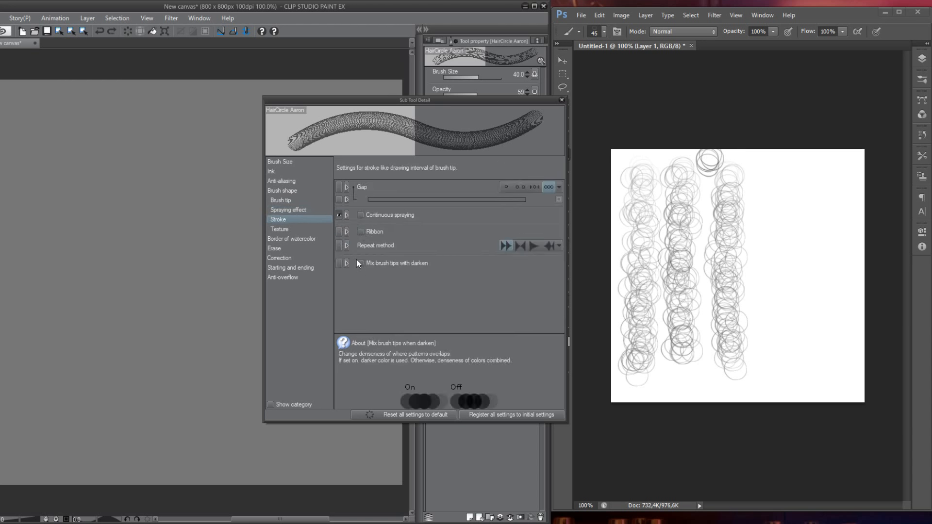
left_click(339, 232)
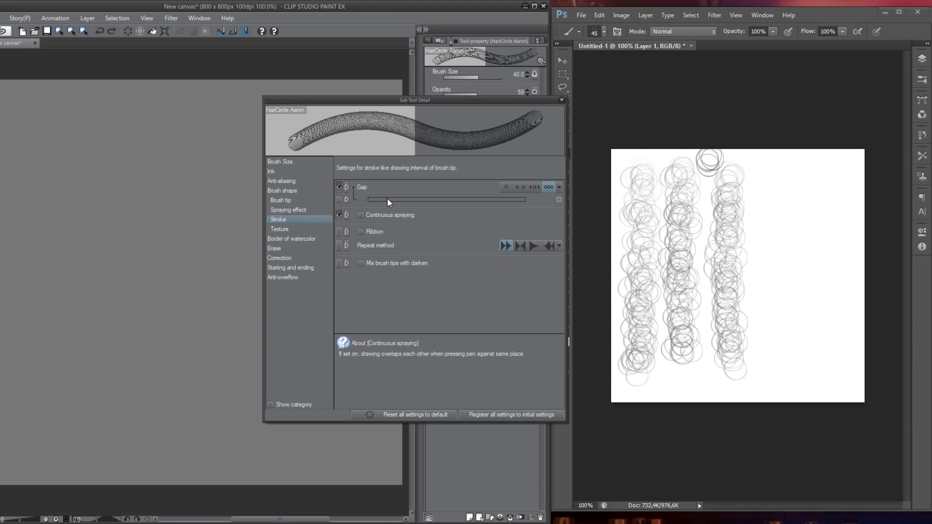
- Switch the stroke Gap to its fixed, single-circle mode with a value of 95.0 and draw a winding test stroke
left_click(505, 187)
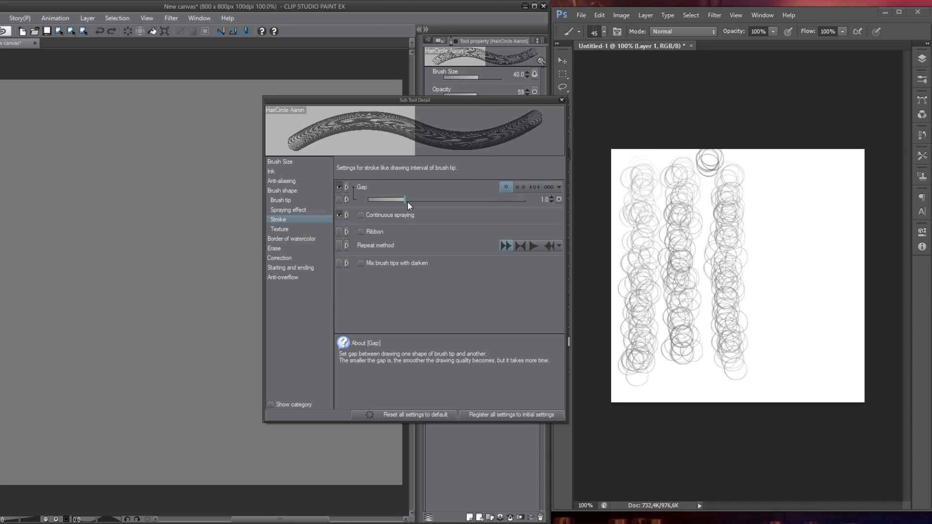
left_click_drag(406, 202, 477, 199)
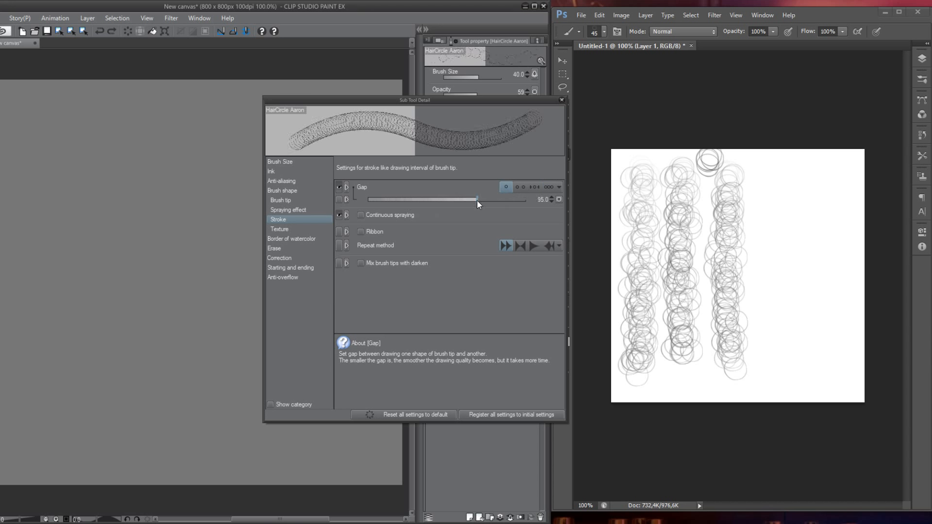
left_click_drag(136, 136, 157, 327)
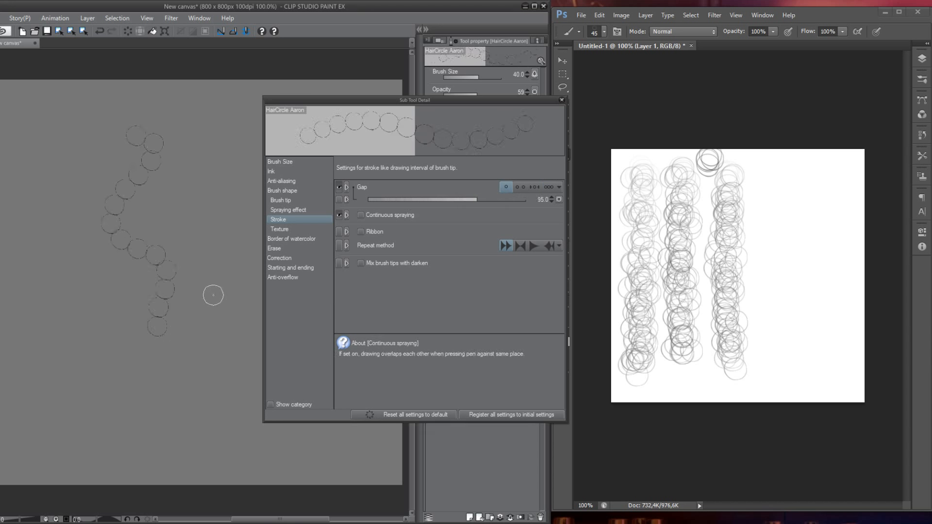
- Try the Ribbon option with a new test stroke, undo the strokes, and turn Ribbon off
left_click(360, 231)
key("ctrl+z")
mouse_move(173, 168)
left_mouse_down()
mouse_move(157, 197)
mouse_move(207, 321)
left_mouse_up()
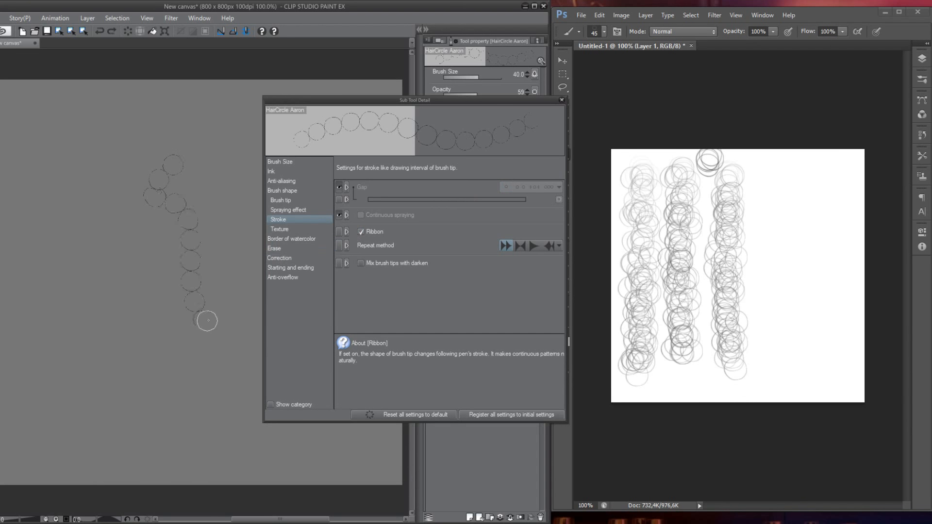
key("ctrl+z")
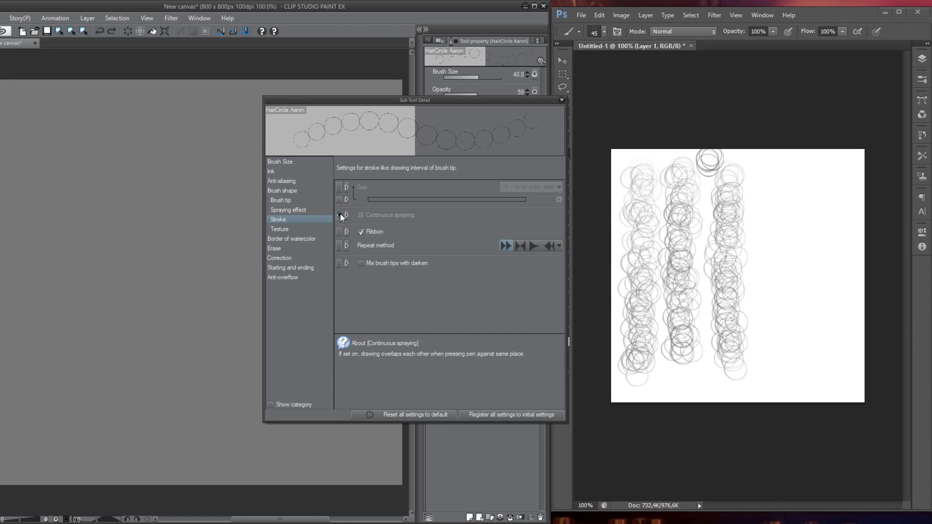
left_click(361, 232)
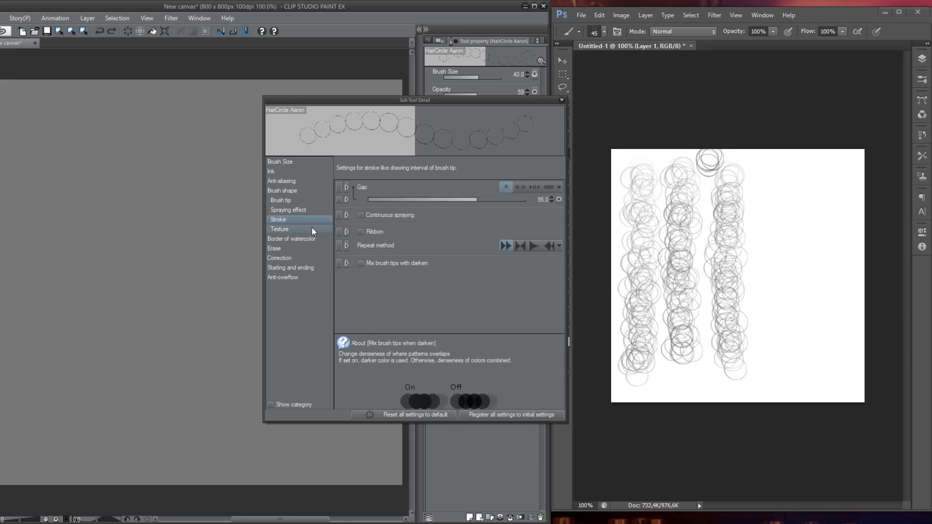
- Reset all HairCircle Aaron settings to their defaults and show the hidden palettes again
left_click(295, 210)
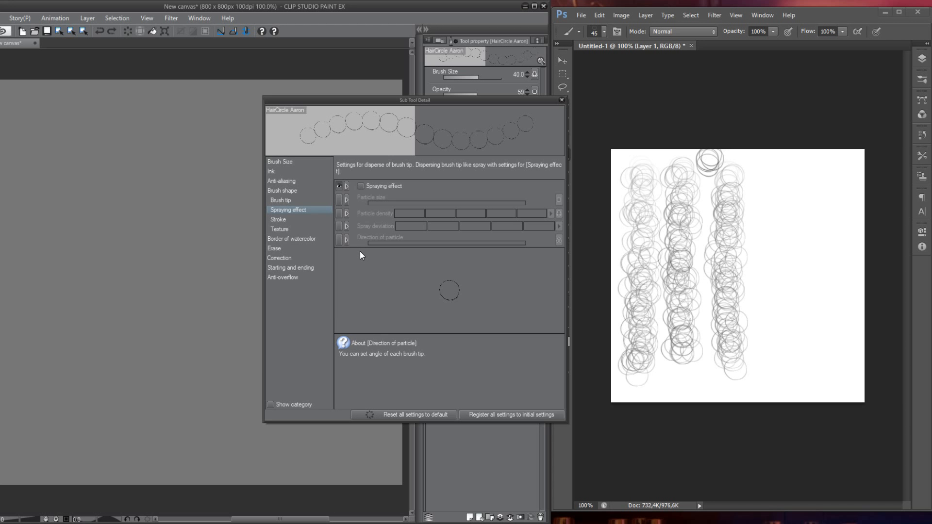
left_click(340, 200)
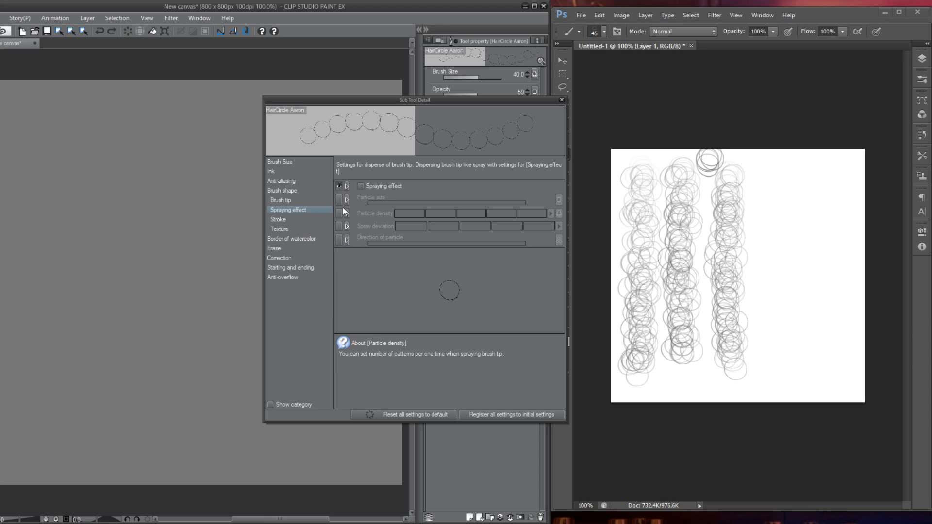
left_click(411, 415)
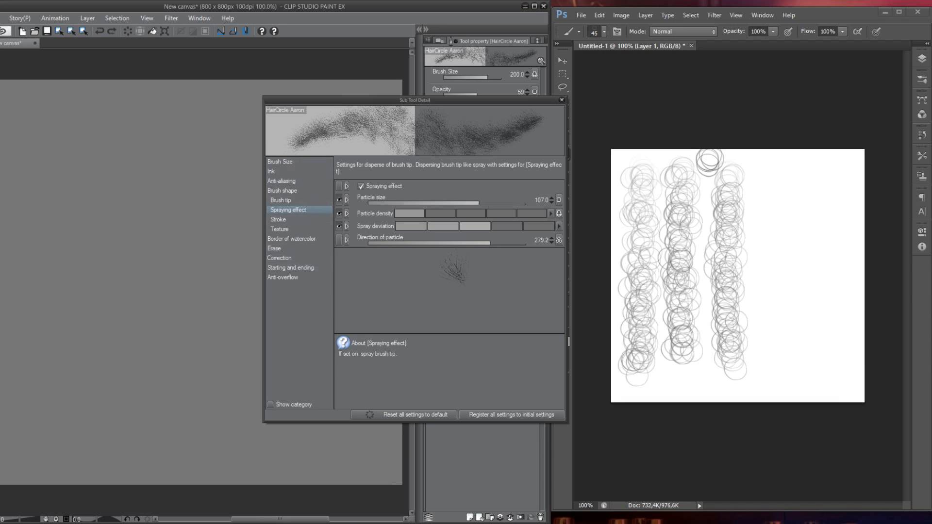
key("Tab")
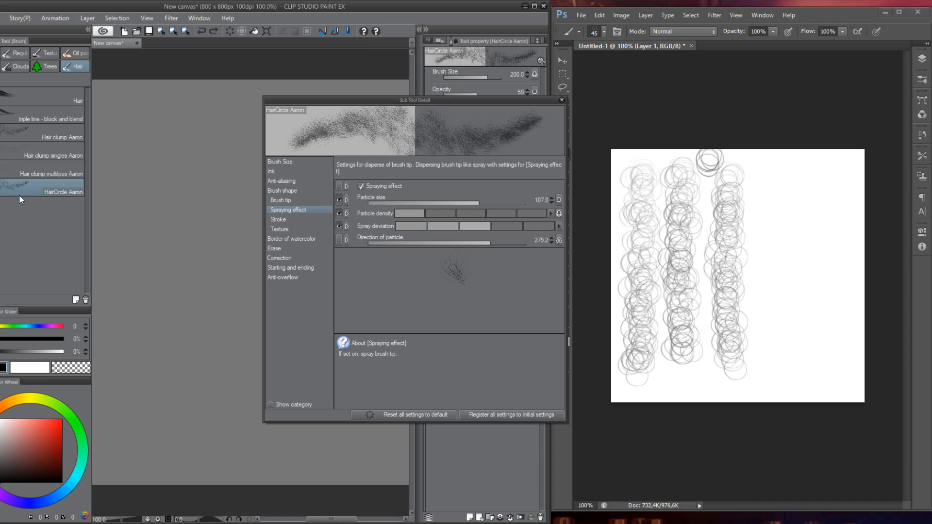
- Replace the brush tip material with Circle_Hair_AB, filtering the materials by the Aaron_Blaise and Hair tags
left_click(293, 200)
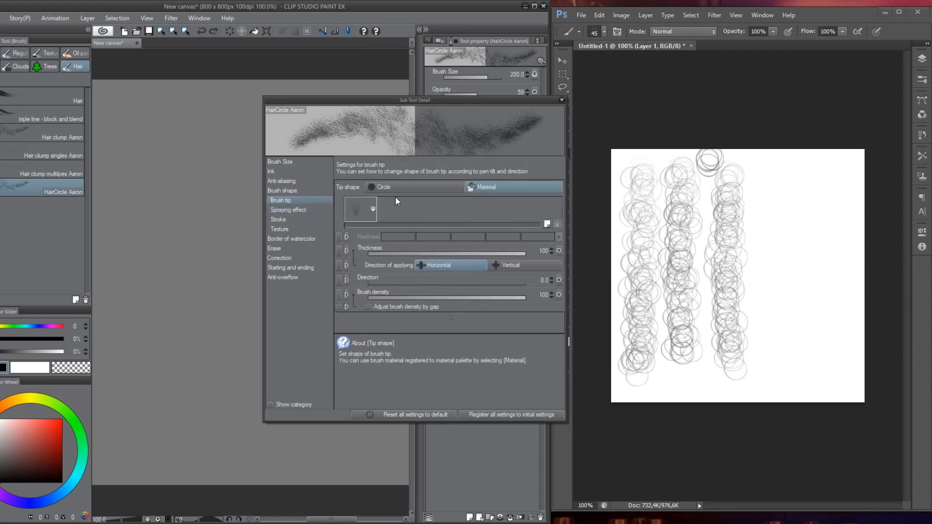
left_click(374, 214)
left_click(321, 205)
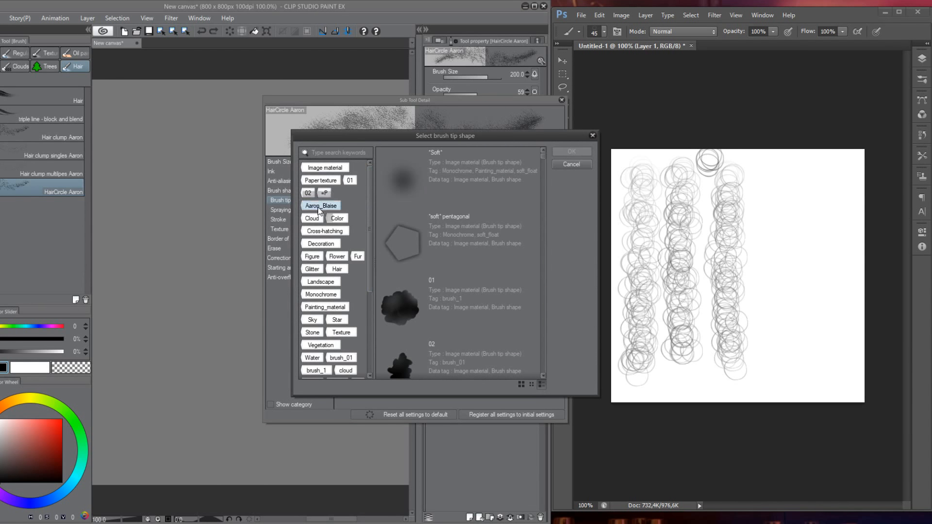
left_click(340, 270)
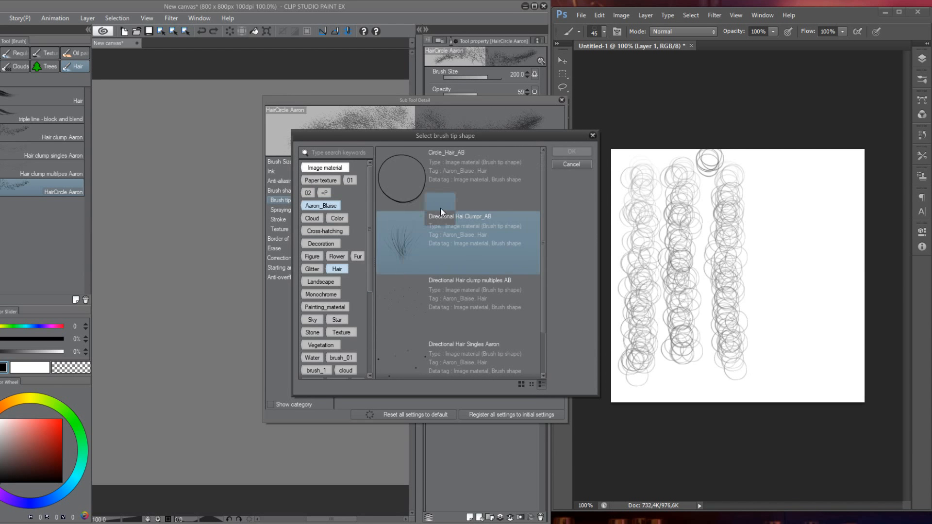
left_click(450, 180)
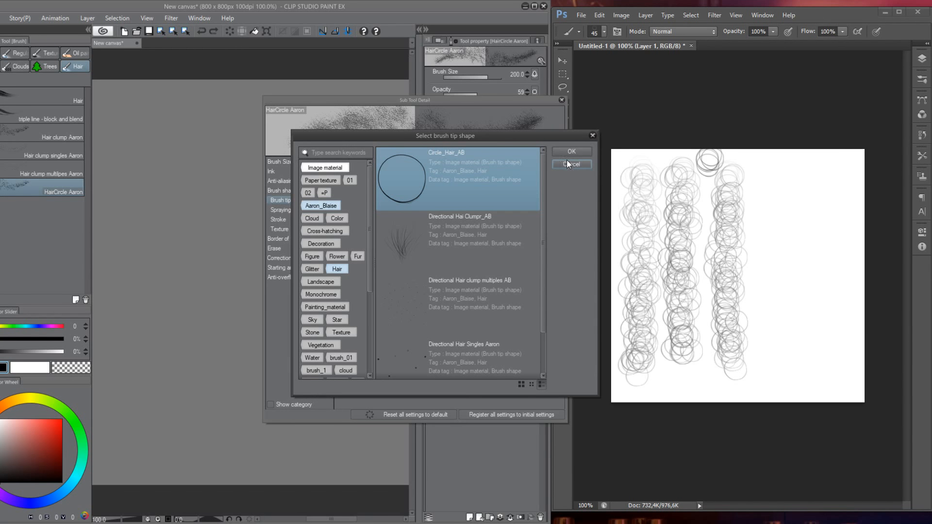
left_click(575, 153)
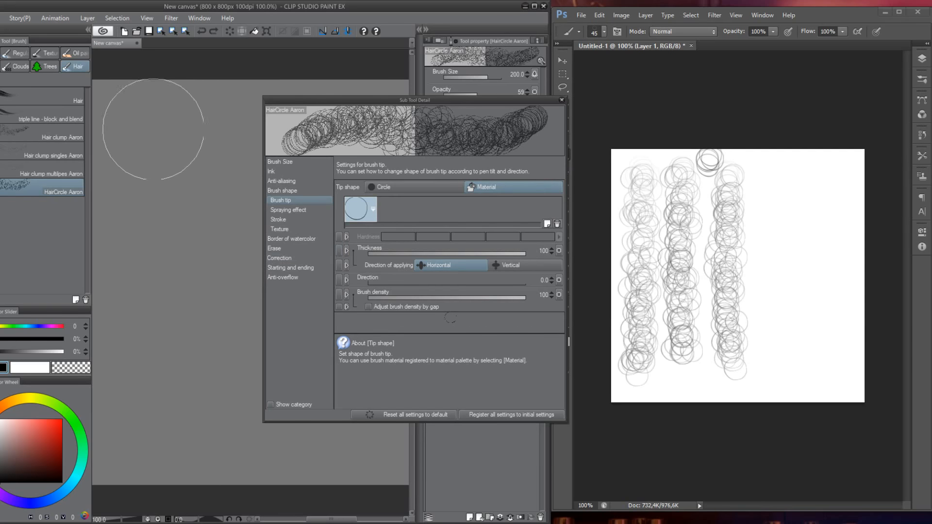
- Test the circle tip with strokes at size 200, reduce the brush size to 100, and test again, undoing every stroke
mouse_move(153, 130)
left_mouse_down()
mouse_move(185, 245)
mouse_move(210, 301)
left_mouse_up()
key("ctrl+z")
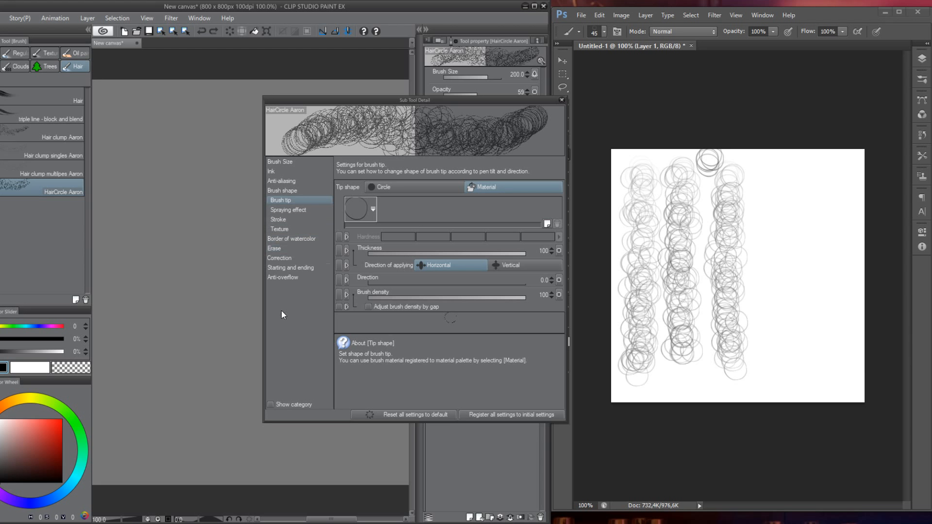
left_click_drag(173, 158, 185, 292)
key("ctrl+z")
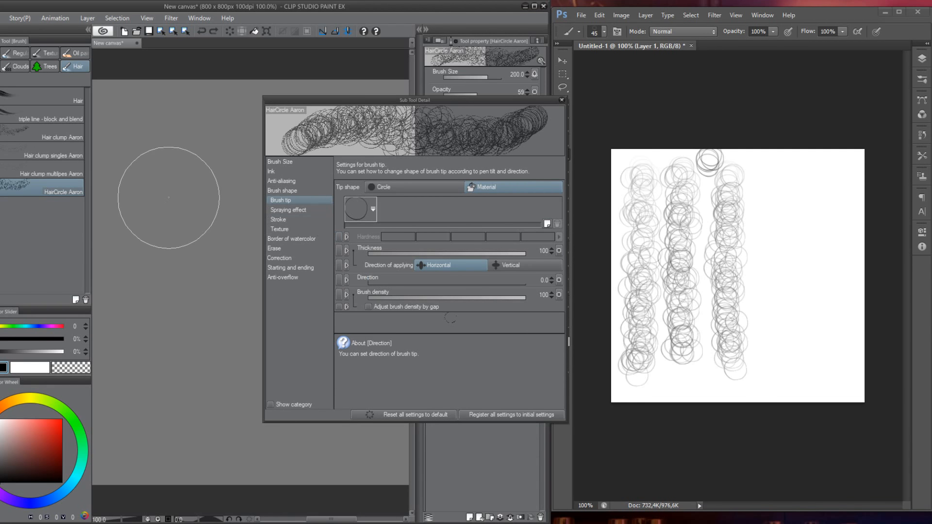
key("bracketleft")
key("bracketleft")
key("bracketleft")
key("bracketleft")
left_click_drag(175, 141, 187, 286)
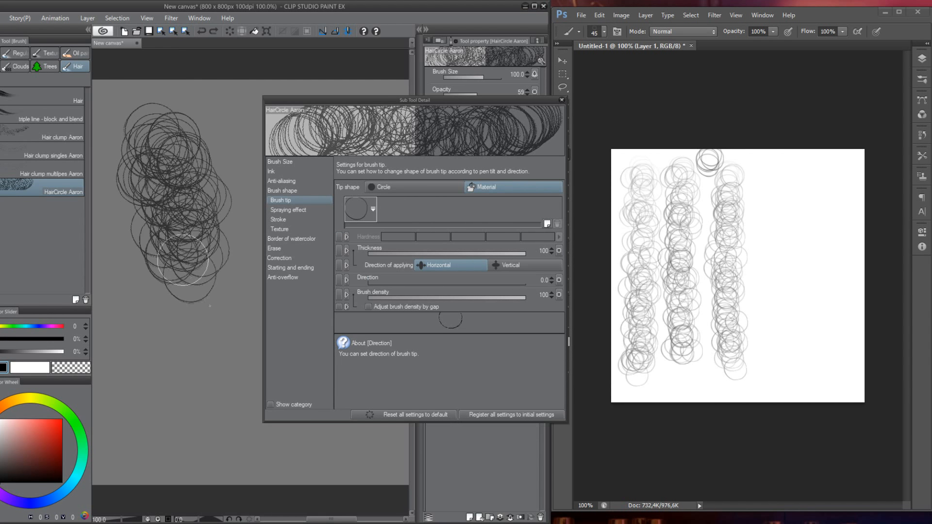
key("ctrl+z")
- Set the spray Particle size to 60.9 and Spray deviation to its second level, checking each with a test stroke that is undone
left_click(290, 209)
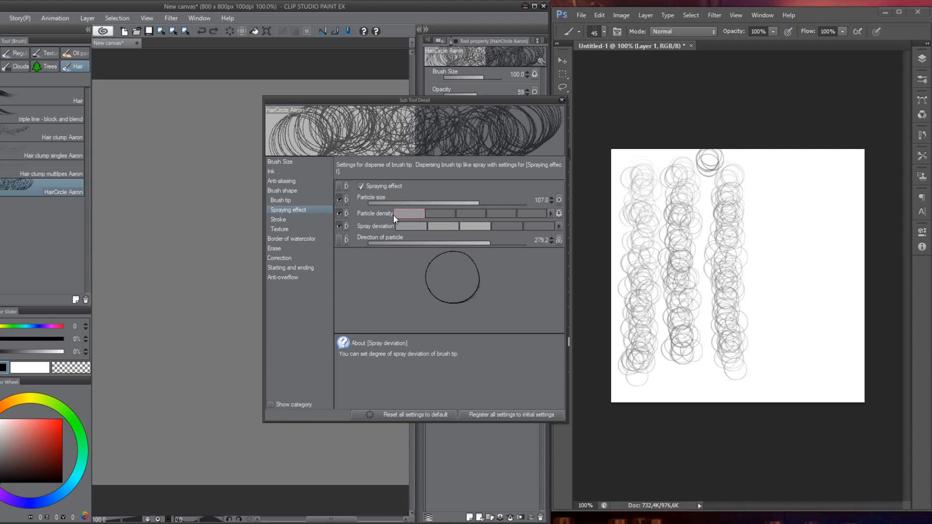
left_click(470, 202)
left_click_drag(190, 138, 174, 315)
key("ctrl+z")
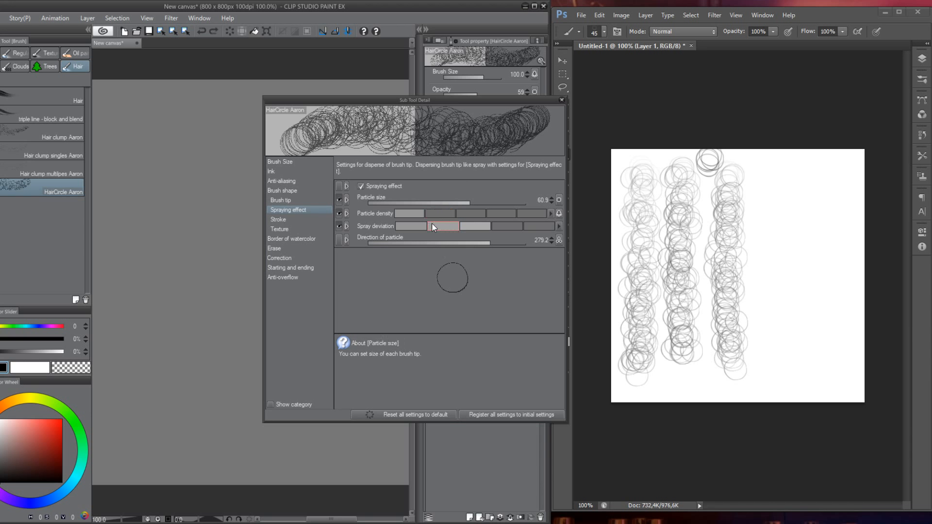
left_click(444, 226)
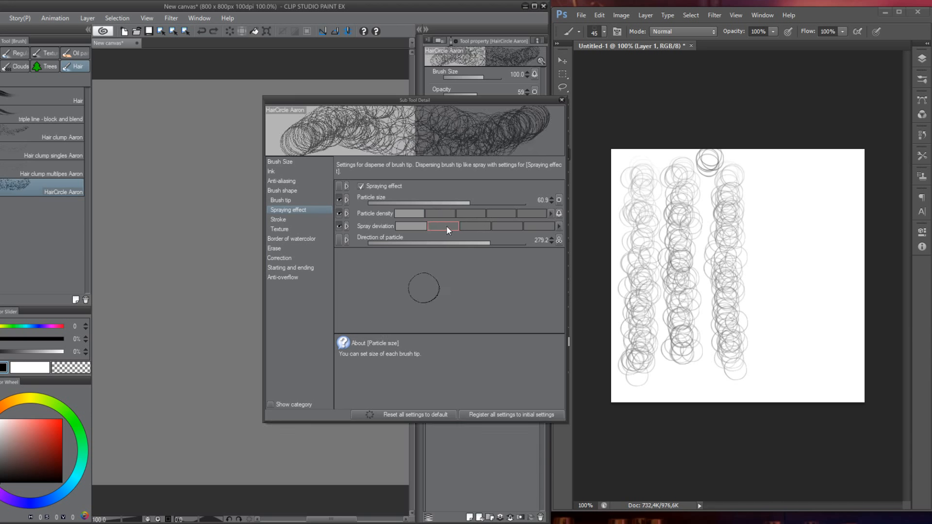
left_click(446, 228)
mouse_move(208, 144)
left_mouse_down()
mouse_move(192, 157)
mouse_move(203, 212)
left_mouse_up()
key("ctrl+z")
- Reduce the brush size to 70 while drawing vertical test strokes, and undo the strokes
key("bracketleft")
key("bracketleft")
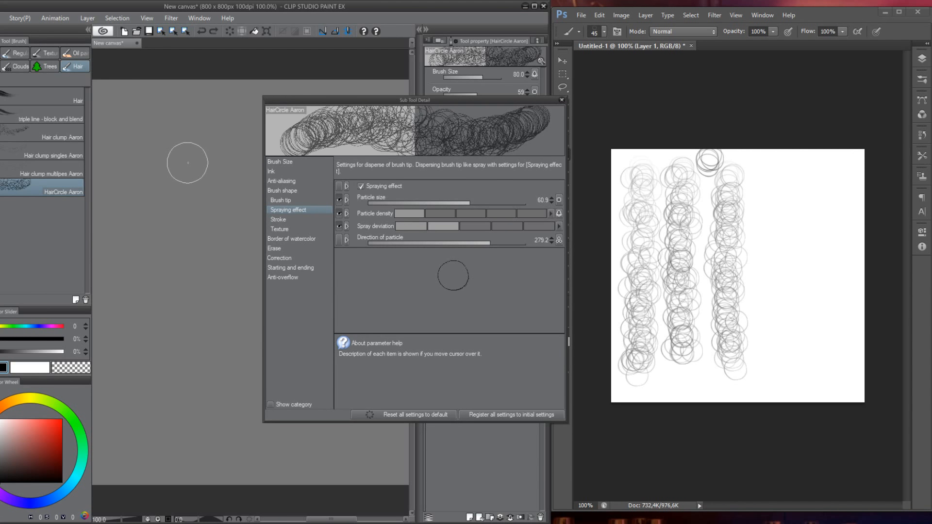
mouse_move(187, 151)
left_mouse_down()
mouse_move(184, 204)
mouse_move(197, 233)
left_mouse_up()
key("ctrl+z")
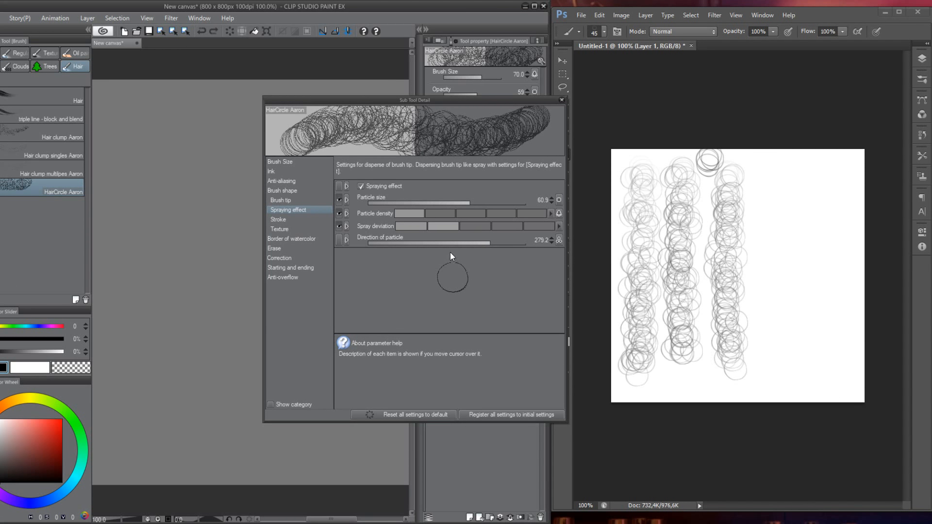
mouse_move(185, 122)
left_mouse_down()
mouse_move(173, 145)
mouse_move(168, 311)
mouse_move(169, 143)
mouse_move(163, 389)
left_mouse_up()
key("ctrl+z")
key("ctrl+z")
- Lower the minimum value of Particle density, turn off its Pen pressure input, and draw a test stroke that is undone
left_click(559, 214)
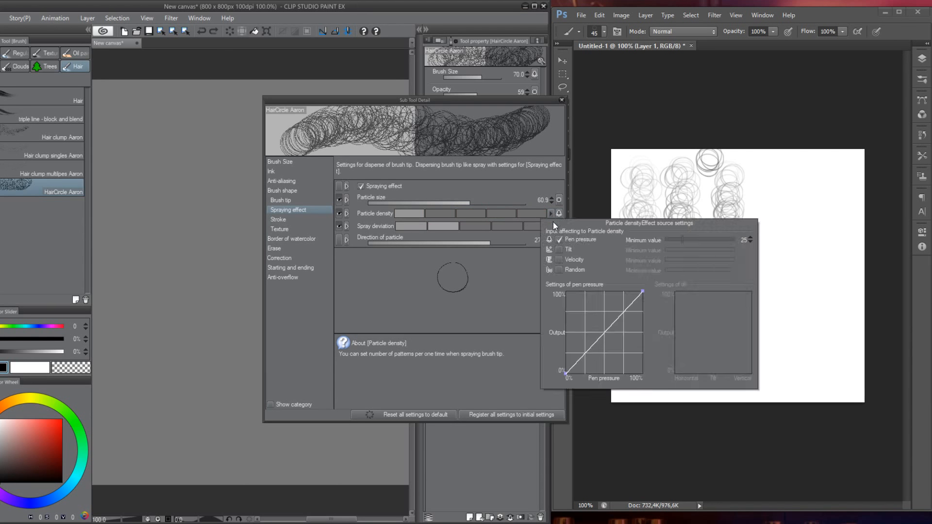
left_click_drag(683, 239, 667, 240)
left_click(559, 240)
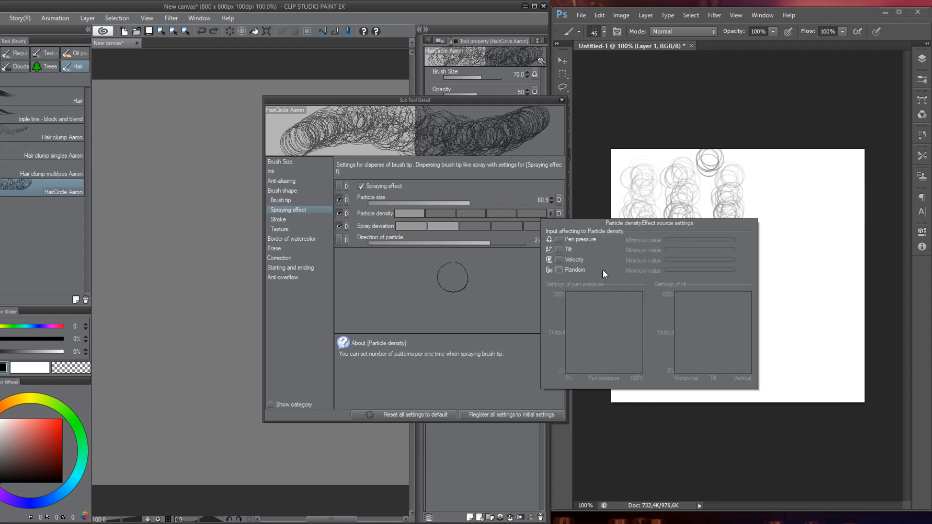
left_click(428, 186)
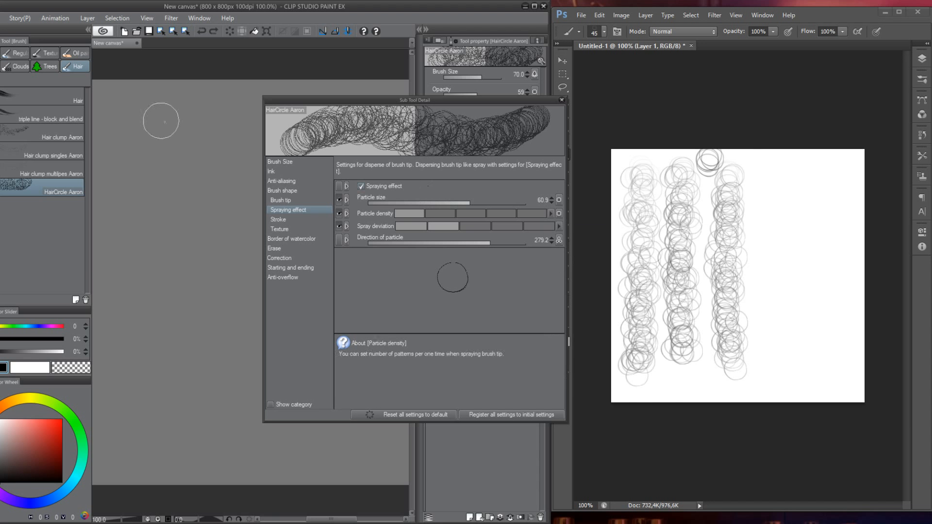
mouse_move(161, 114)
left_mouse_down()
mouse_move(155, 147)
mouse_move(171, 309)
left_mouse_up()
key("ctrl+z")
- Try Particle density at its highest level, return it to the lowest, and draw a test stroke that is undone
left_click(530, 214)
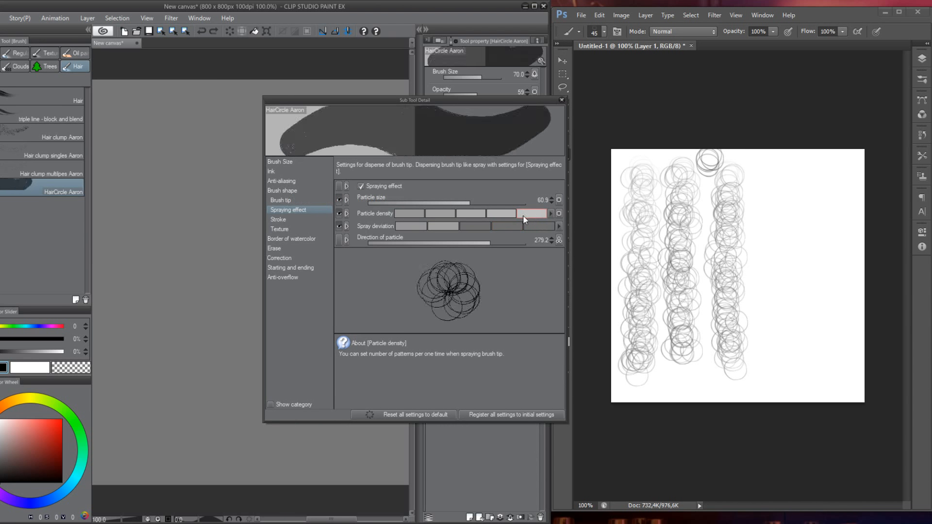
left_click(409, 216)
mouse_move(207, 139)
left_mouse_down()
mouse_move(195, 355)
mouse_move(206, 373)
left_mouse_up()
key("ctrl+z")
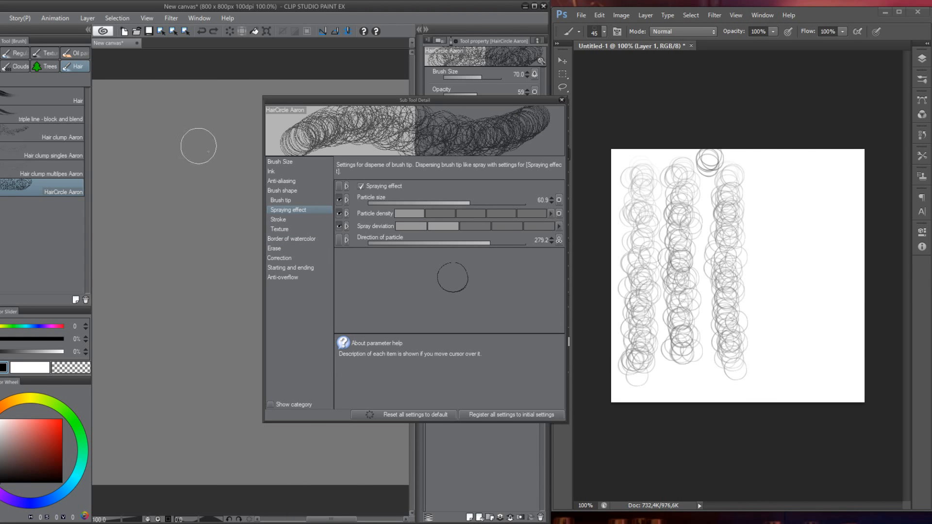
- Try Spray deviation at its third level, return it to the second, and draw a test stroke that is undone
left_click(465, 227)
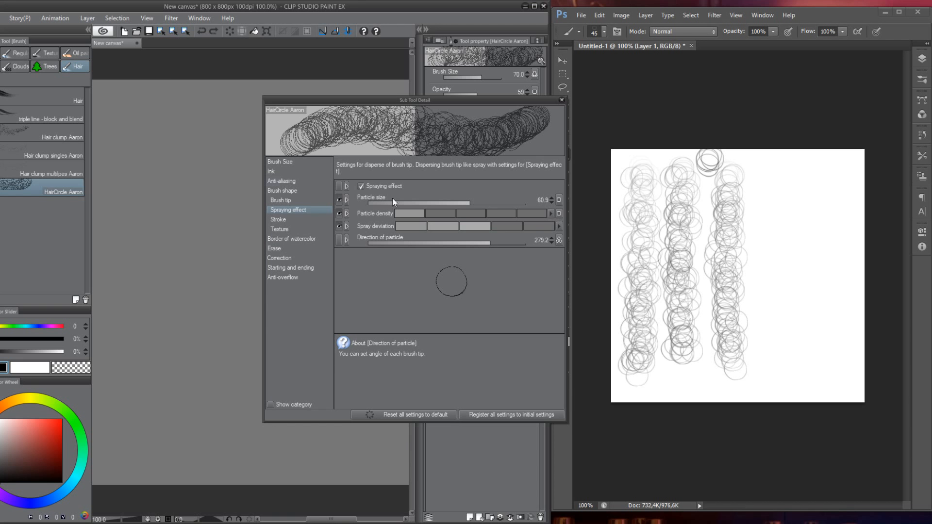
left_click(444, 226)
mouse_move(174, 135)
left_mouse_down()
mouse_move(172, 309)
mouse_move(177, 357)
left_mouse_up()
key("ctrl+z")
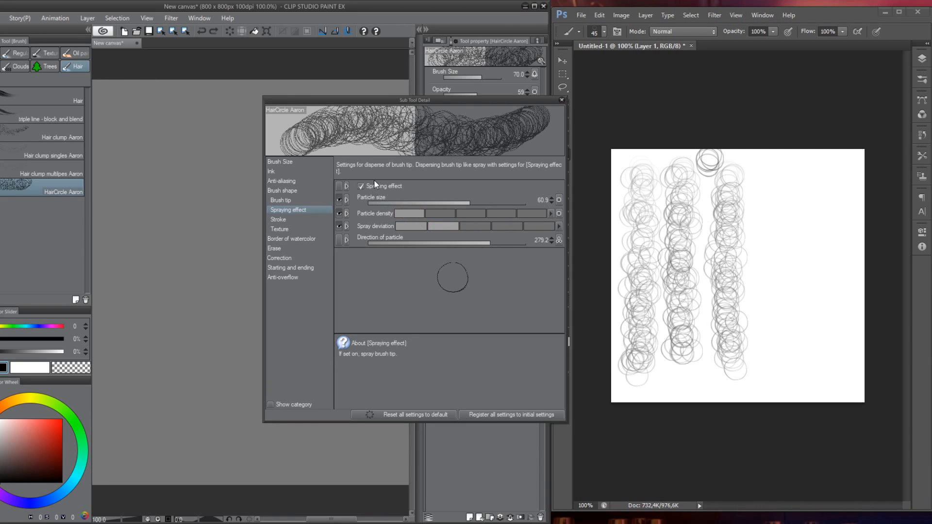
- Turn Spraying effect off for a vertical test stroke, undo the stroke, and turn the effect back on
left_click(360, 186)
left_click_drag(165, 143, 166, 359)
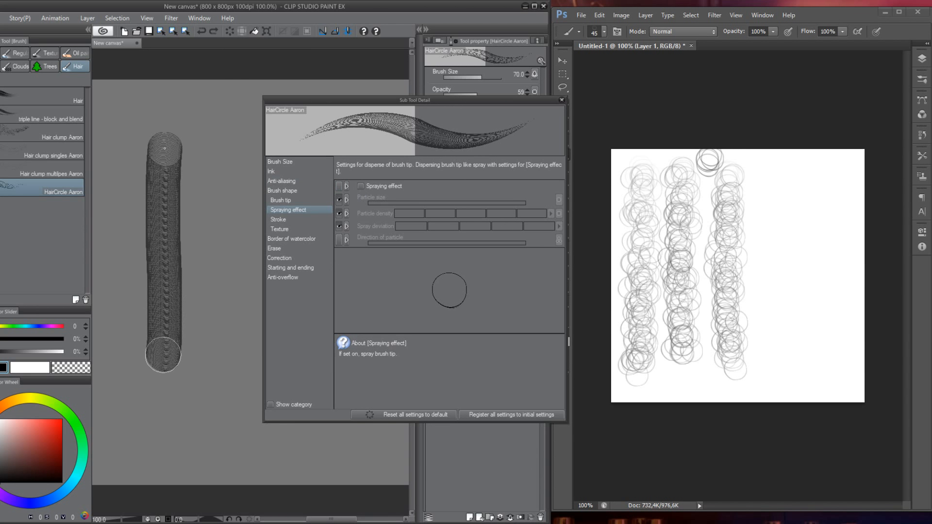
key("ctrl+z")
left_click(360, 186)
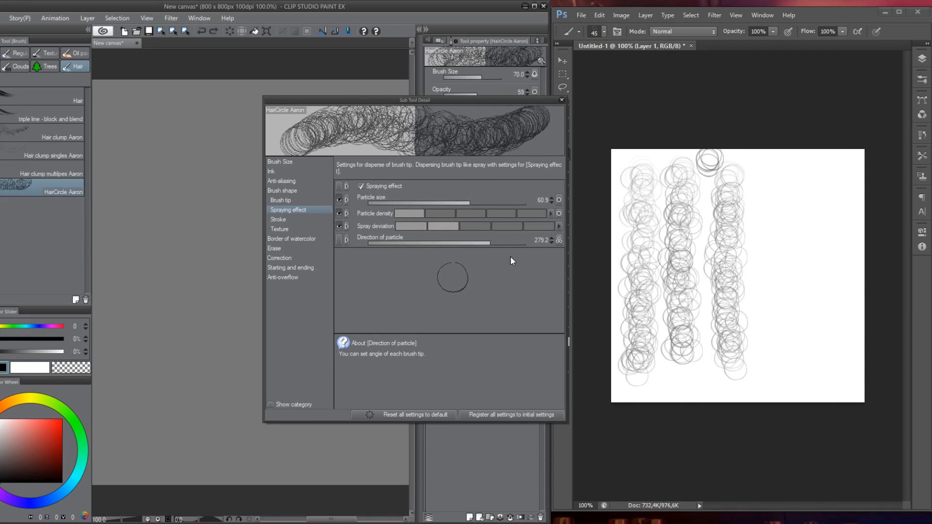
- View the Particle density effect sources, draw two vertical test strokes at size 70, and clear each one
left_click(559, 214)
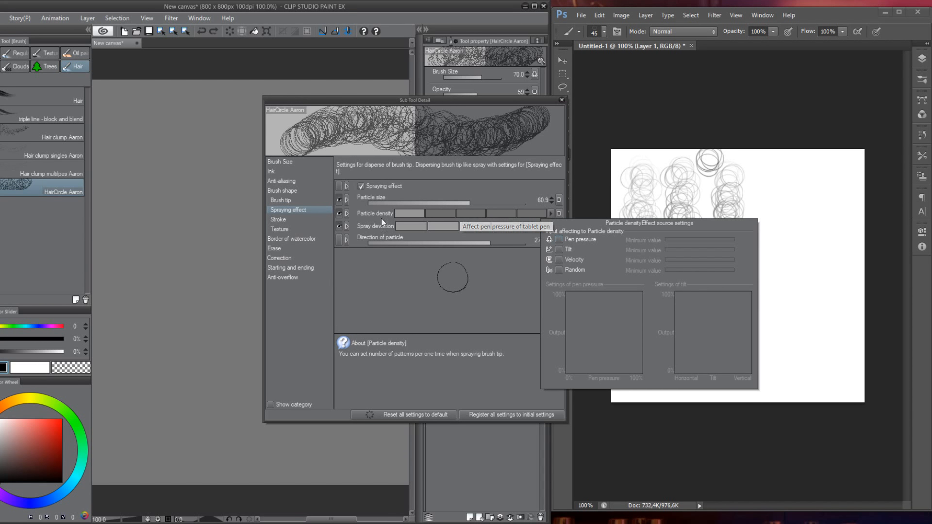
left_click_drag(175, 129, 175, 306)
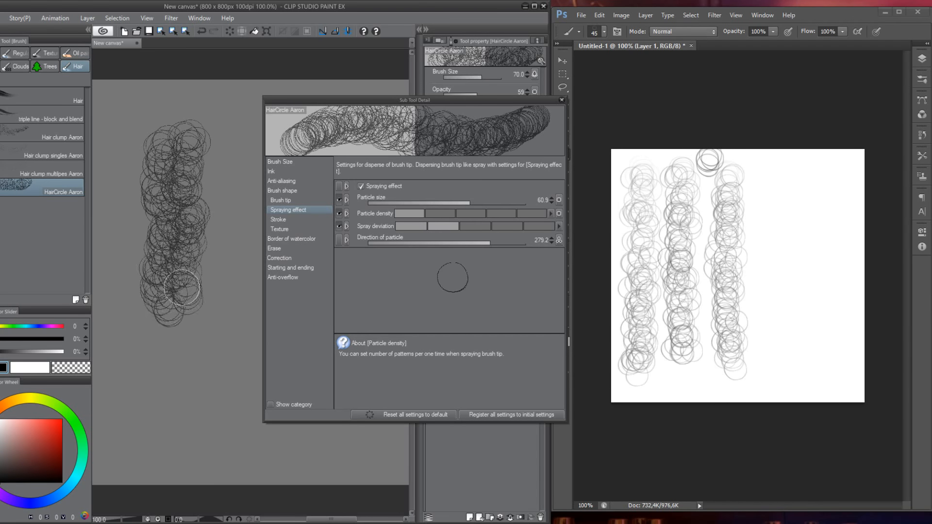
key("Delete")
left_click_drag(192, 156, 181, 324)
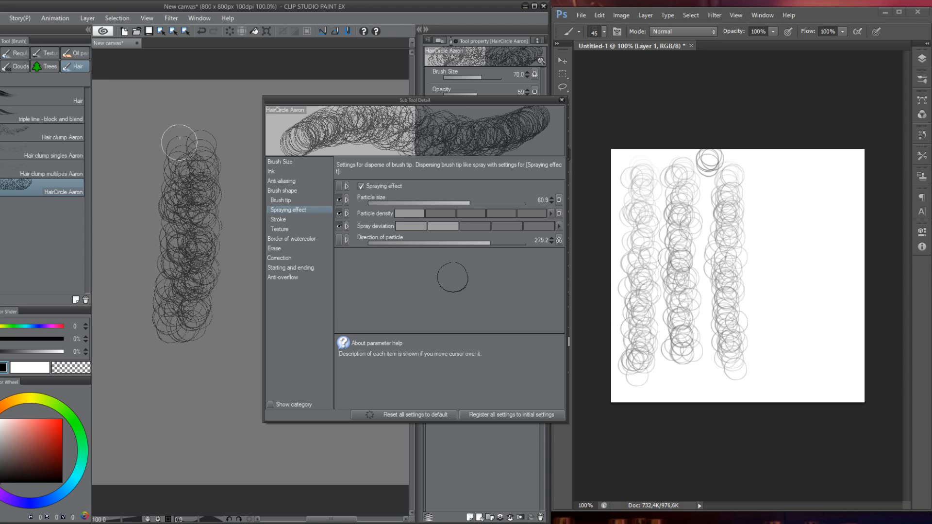
key("Delete")
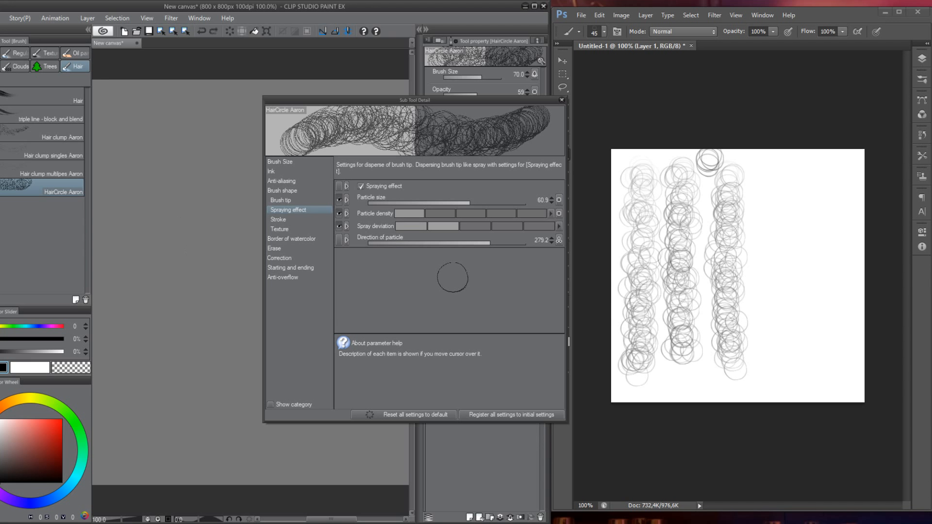
- Switch to Photoshop to draw a fourth vertical circle stroke for comparison, and make a Clip Studio Paint test stroke that is undone
left_click(773, 232)
key("ctrl+z")
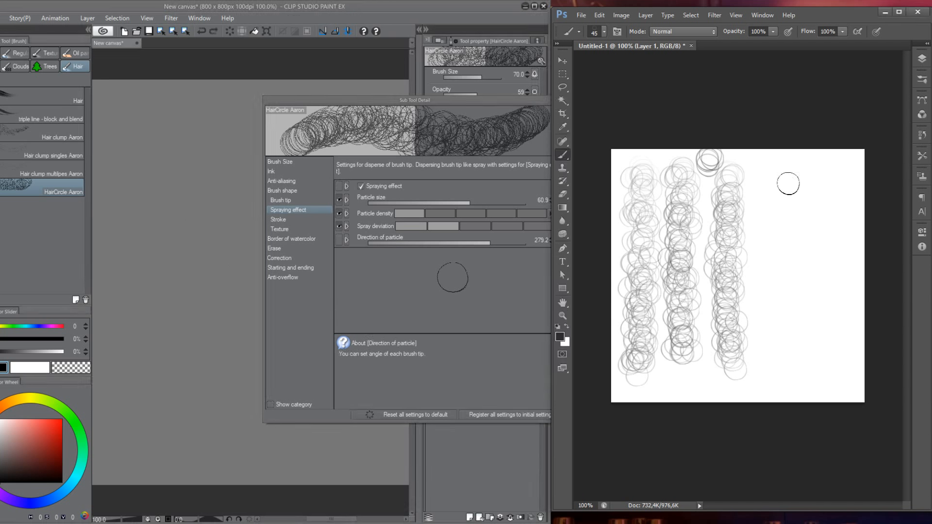
left_click_drag(787, 171, 780, 284)
key("ctrl+z")
left_click_drag(780, 177, 774, 362)
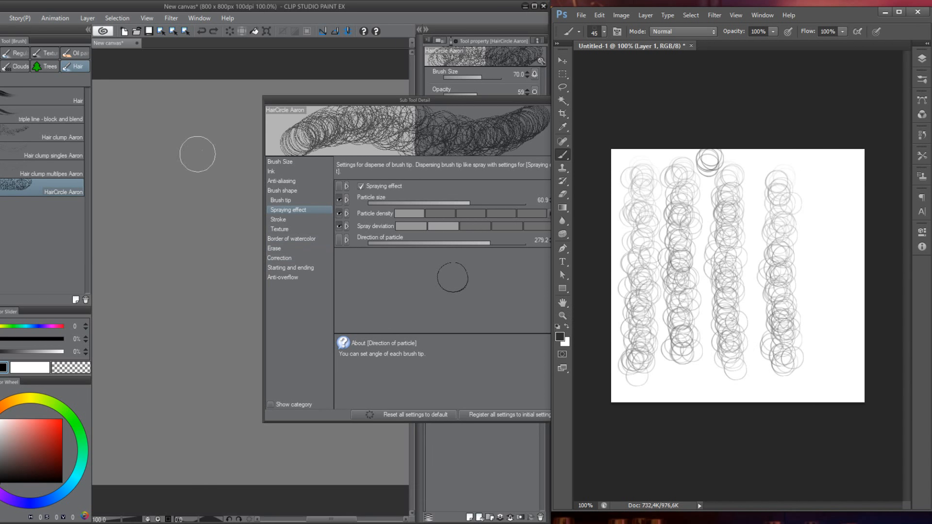
left_click_drag(175, 116, 175, 391)
key("ctrl+z")
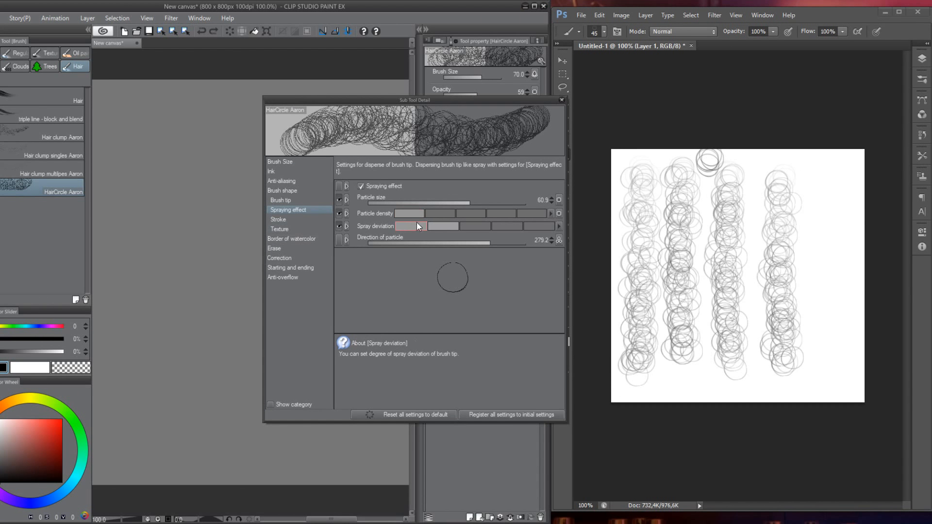
- Turn Pen pressure back on for Particle density and try lowering its pressure curve
left_click(559, 213)
left_click(559, 240)
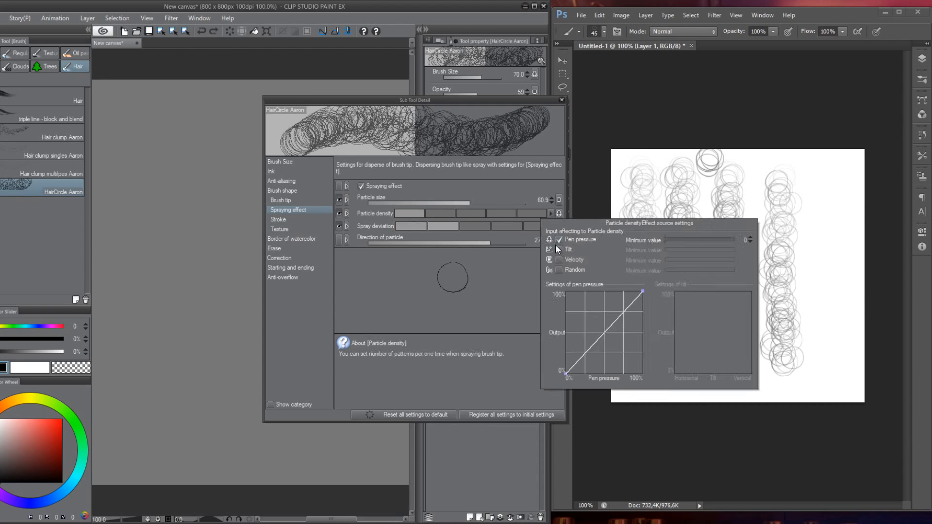
left_click_drag(604, 333, 642, 379)
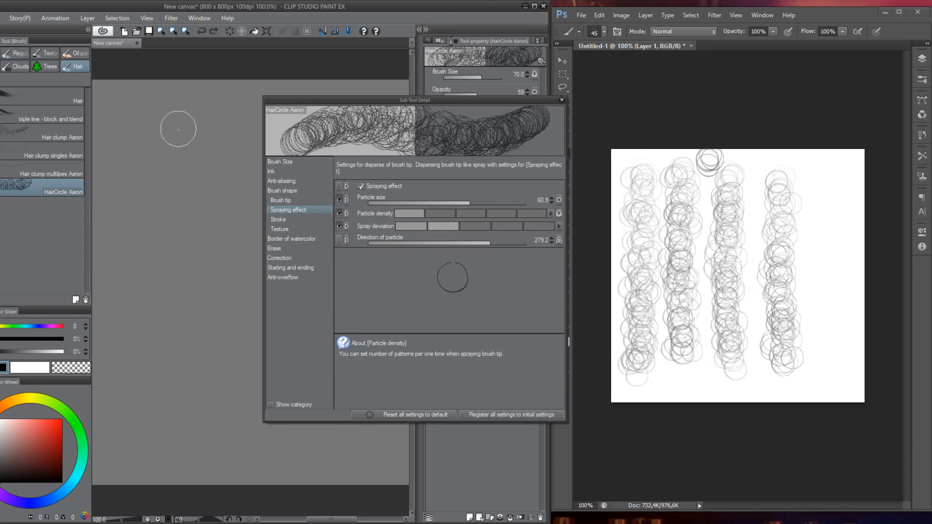
- Make and undo a vertical HairCircle test stroke, and reshape the Particle density pressure curve to rise steeply at low pressure
left_click_drag(175, 121, 177, 347)
key("ctrl+z")
left_click(559, 214)
left_click_drag(637, 373, 529, 268)
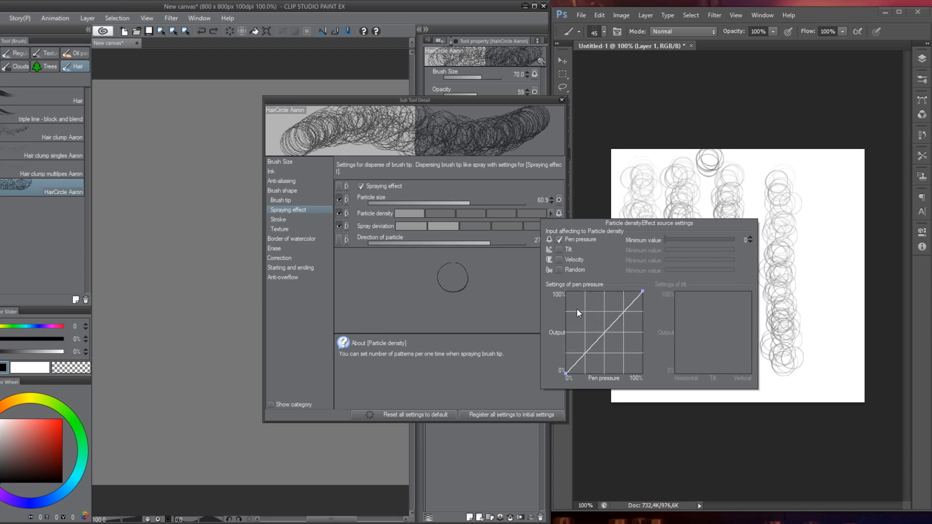
left_click_drag(578, 313, 558, 295)
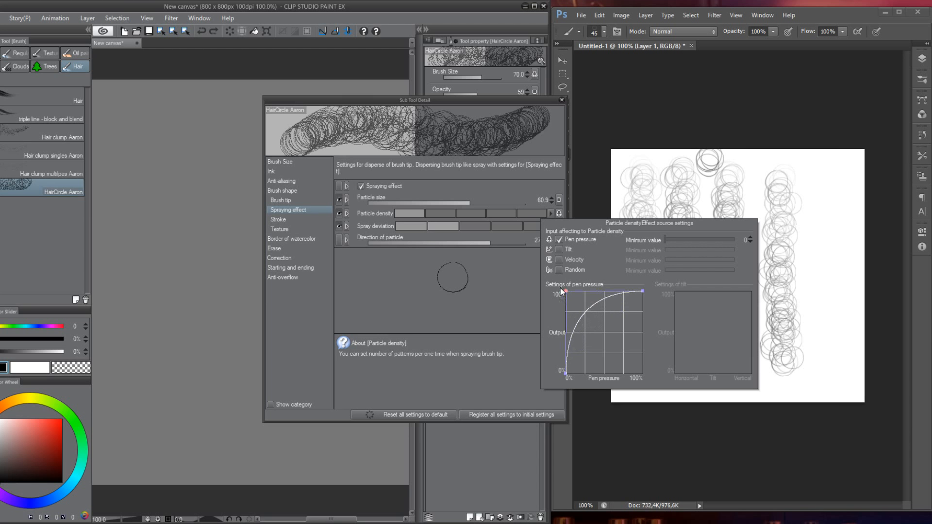
- Test the steeper Particle density curve with two vertical strokes, undoing each one
left_click(180, 172)
mouse_move(193, 150)
left_mouse_down()
mouse_move(176, 196)
mouse_move(185, 272)
left_mouse_up()
key("ctrl+z")
left_click_drag(188, 166, 181, 335)
key("ctrl+z")
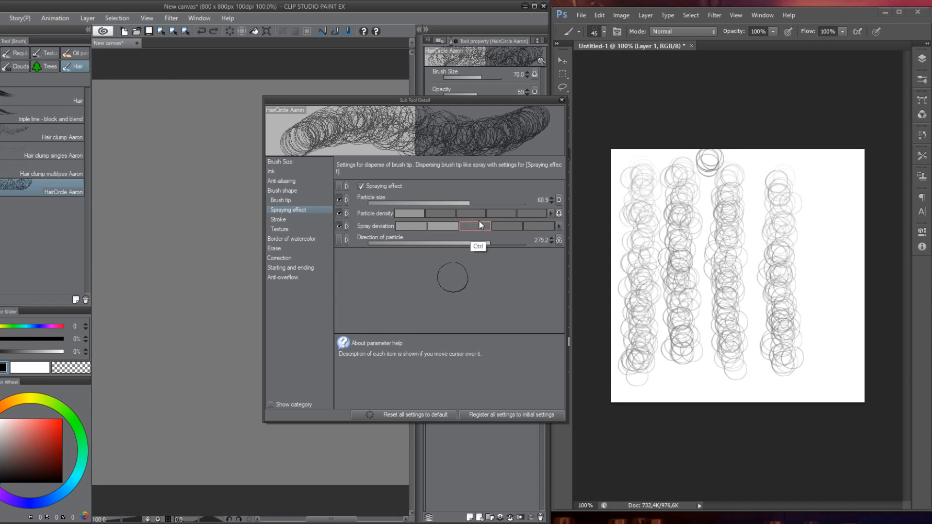
- Reshape the Particle density pressure curve so output stays at 0% until pen pressure nears 100%
left_click(560, 200)
left_click(474, 194)
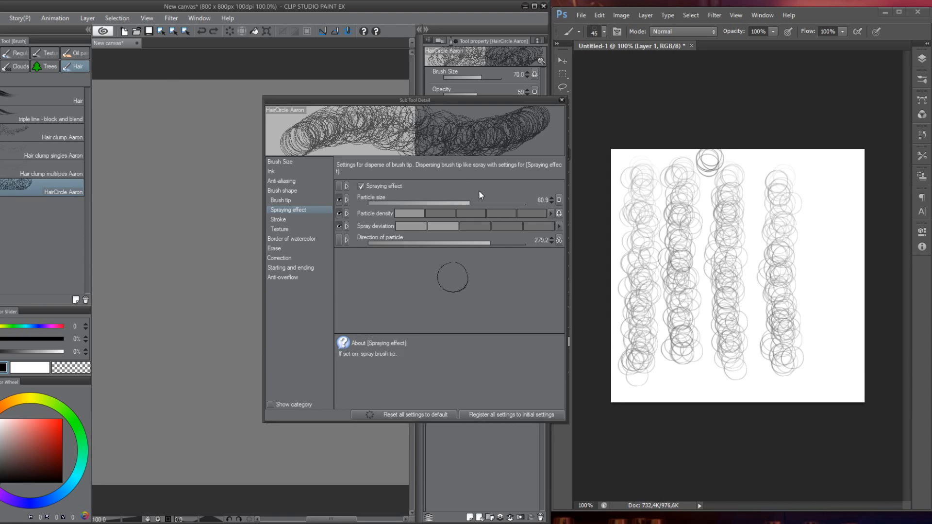
left_click(559, 213)
left_click_drag(601, 318, 631, 381)
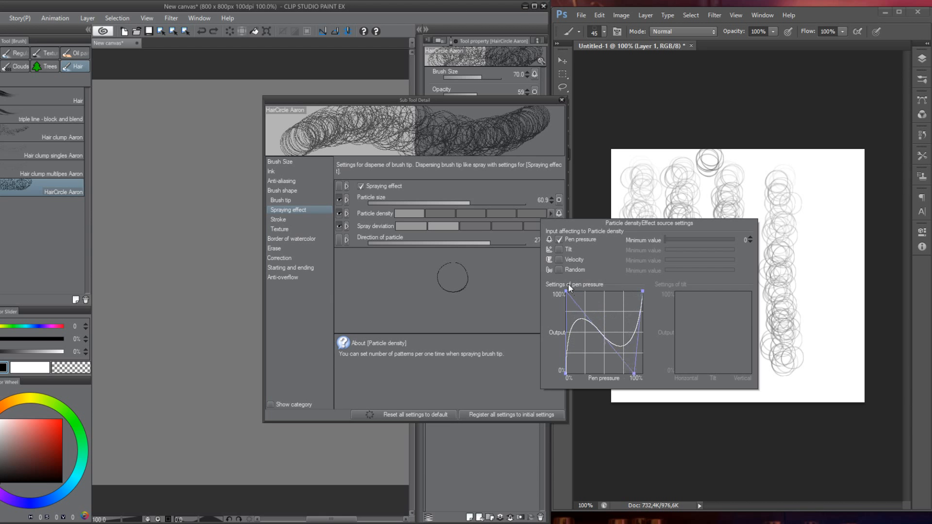
left_click_drag(566, 292, 641, 392)
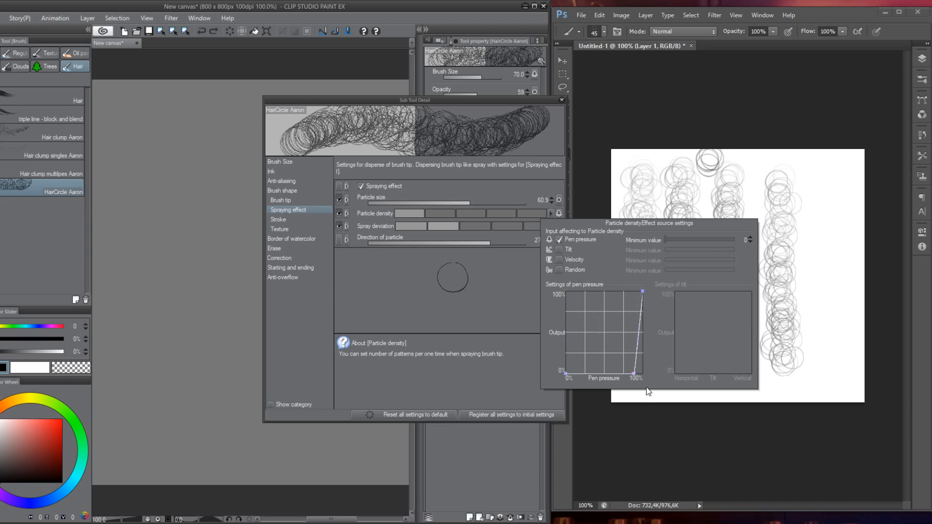
- Draw two vertical circle strokes to test the lowered Particle density curve, and undo both
mouse_move(131, 192)
left_mouse_down()
mouse_move(172, 210)
mouse_move(185, 340)
left_mouse_up()
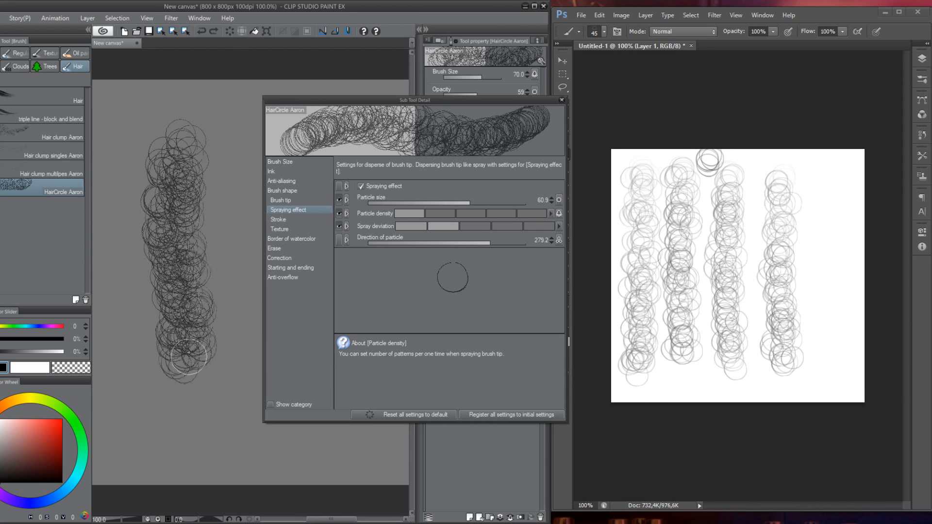
key("ctrl+z")
mouse_move(183, 142)
left_mouse_down()
mouse_move(168, 194)
mouse_move(182, 331)
left_mouse_up()
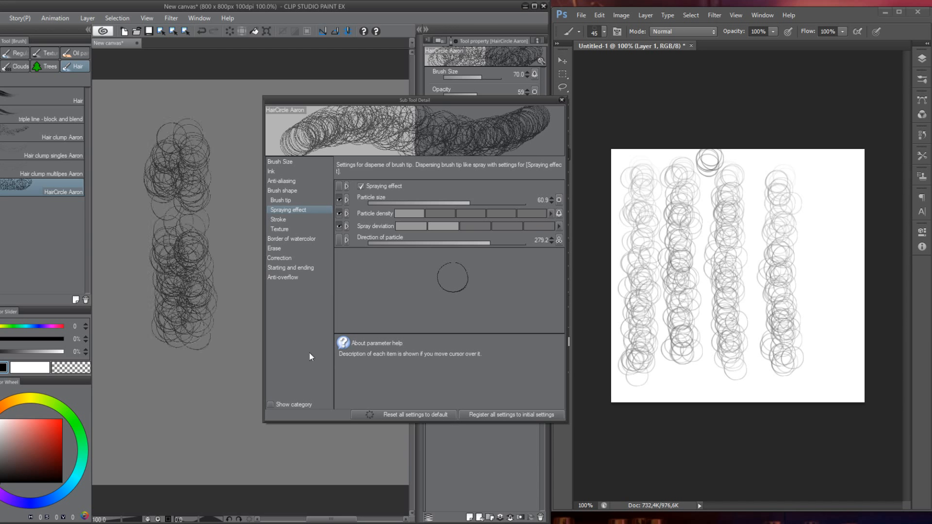
key("ctrl+z")
key("ctrl+z")
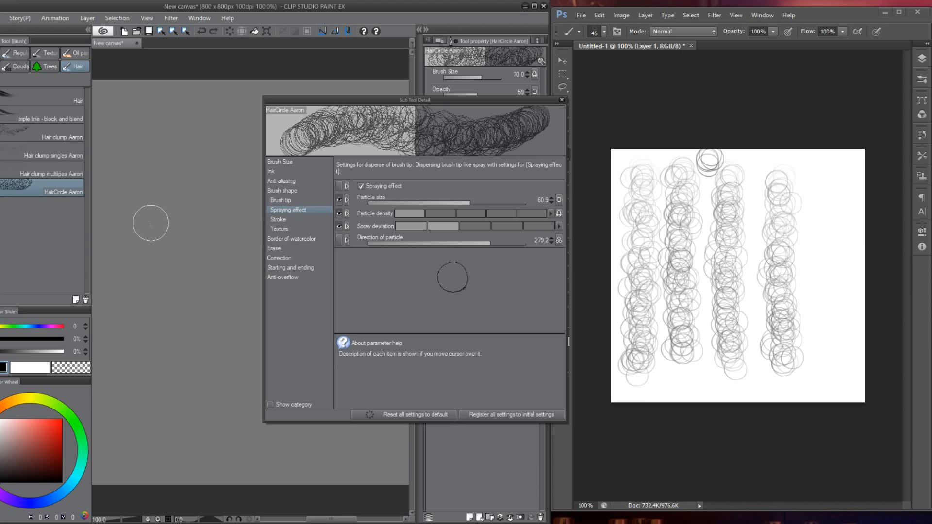
- Switch to the AaronBlaise pencil and draw short diagonal strokes to check pen pressure, undoing them all
key("p")
left_click_drag(217, 134, 138, 280)
key("ctrl+z")
left_click_drag(149, 242, 177, 197)
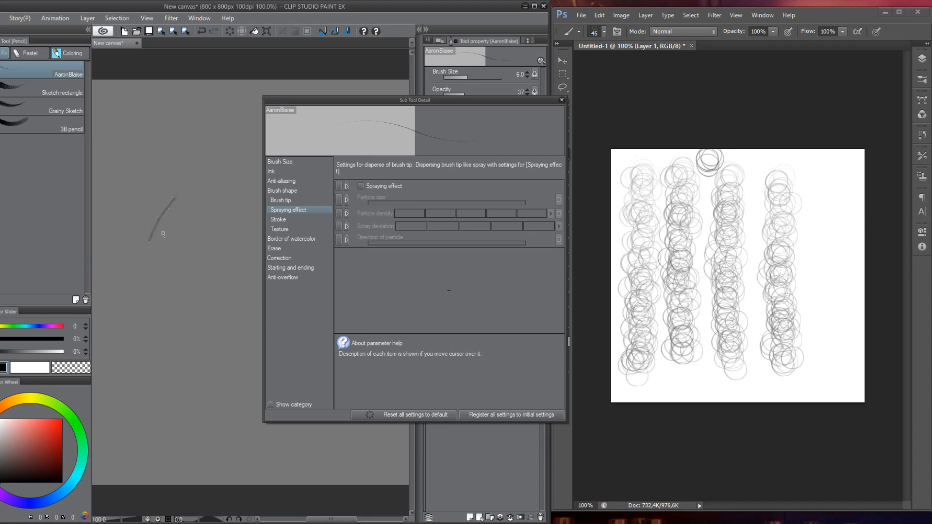
key("ctrl+z")
mouse_move(218, 149)
left_mouse_down()
mouse_move(145, 245)
mouse_move(193, 175)
left_mouse_up()
key("ctrl+z")
key("ctrl+z")
- Increase the AaronBlaise pencil's brush size to 17 and draw diagonal pressure test strokes, undoing them all
key("bracketright")
key("bracketright")
key("bracketright")
key("bracketright")
key("bracketright")
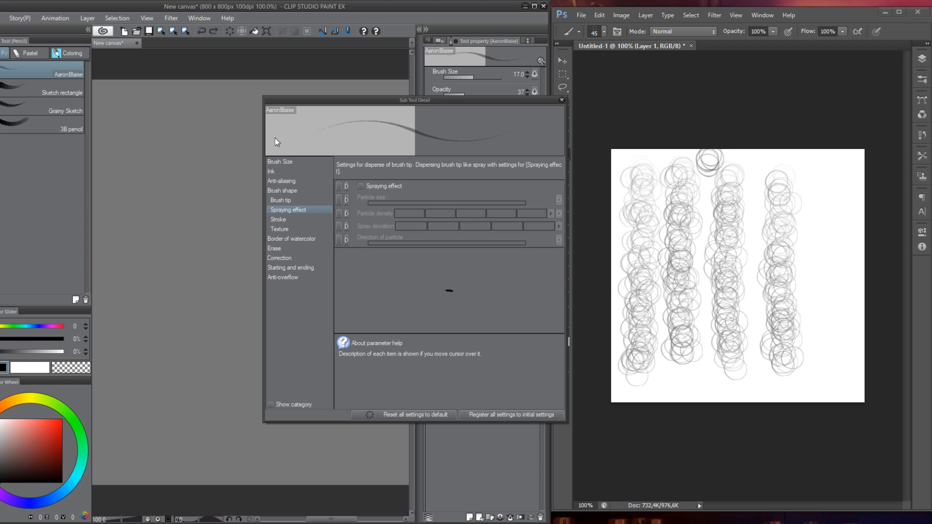
left_click_drag(176, 228, 220, 157)
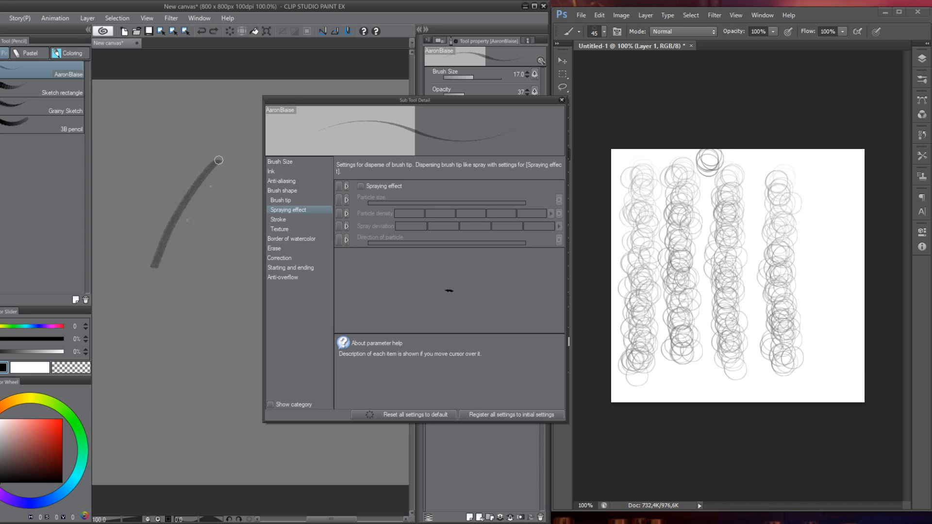
key("ctrl+z")
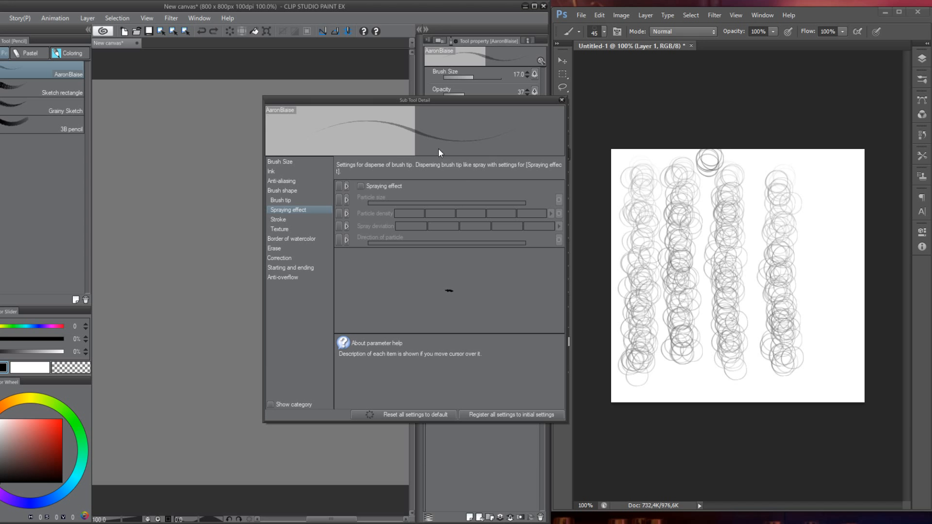
mouse_move(130, 283)
left_mouse_down()
mouse_move(182, 166)
mouse_move(212, 136)
left_mouse_up()
mouse_move(158, 276)
left_mouse_down()
mouse_move(160, 253)
mouse_move(214, 152)
mouse_move(223, 168)
left_mouse_up()
key("ctrl+z")
key("ctrl+z")
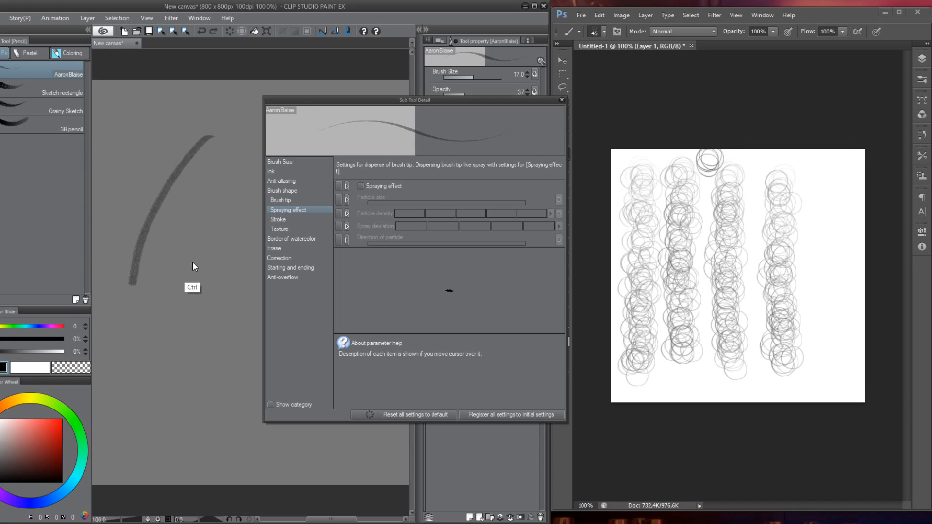
key("ctrl+z")
- In the tablet preferences, select Wintab, switch the tablet service back to Tablet PC, and apply
left_click(1, 18)
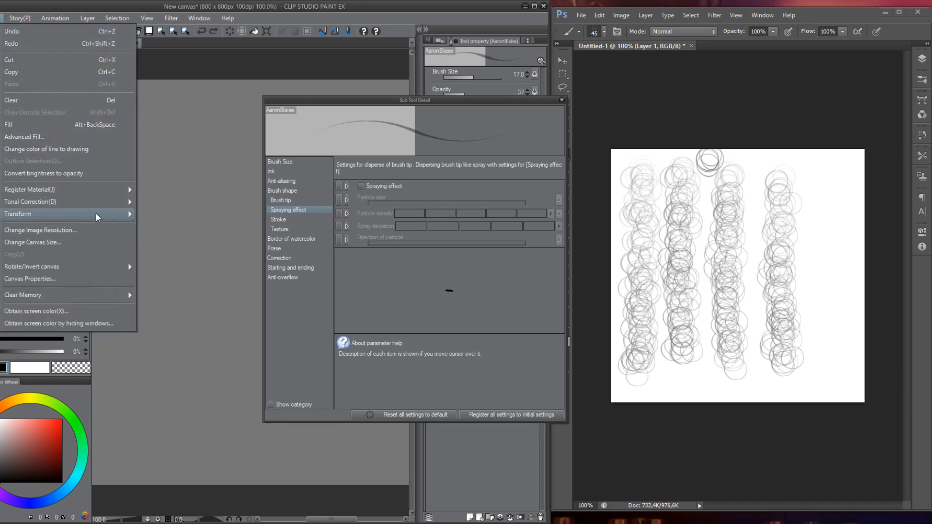
mouse_move(95, 214)
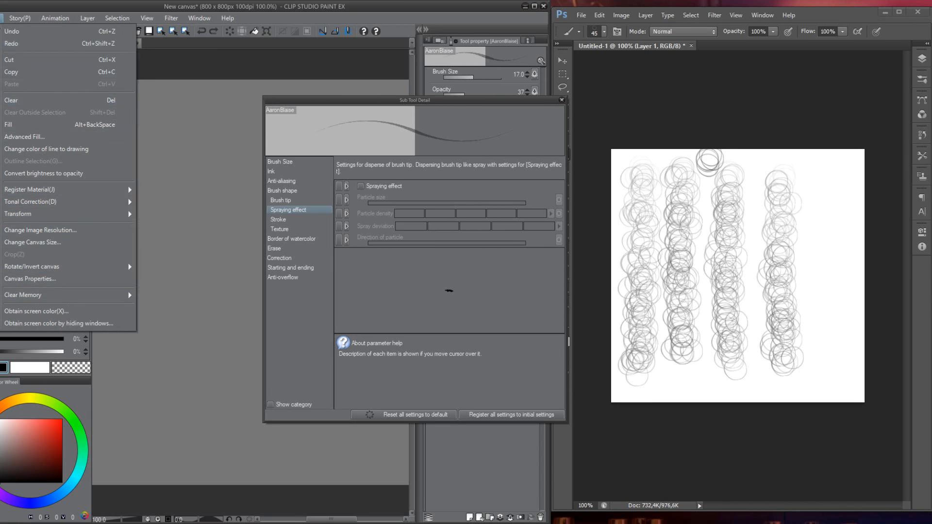
mouse_move(0, 18)
left_click(46, 247)
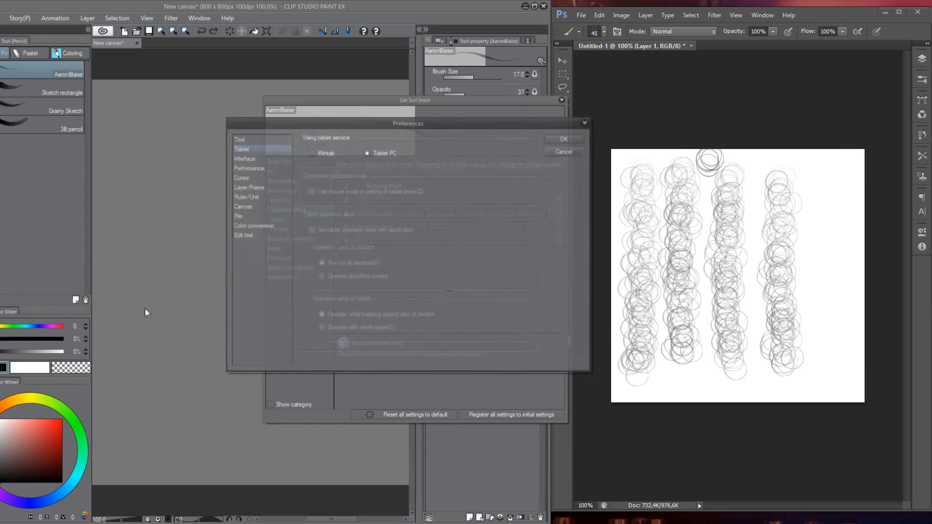
left_click(314, 155)
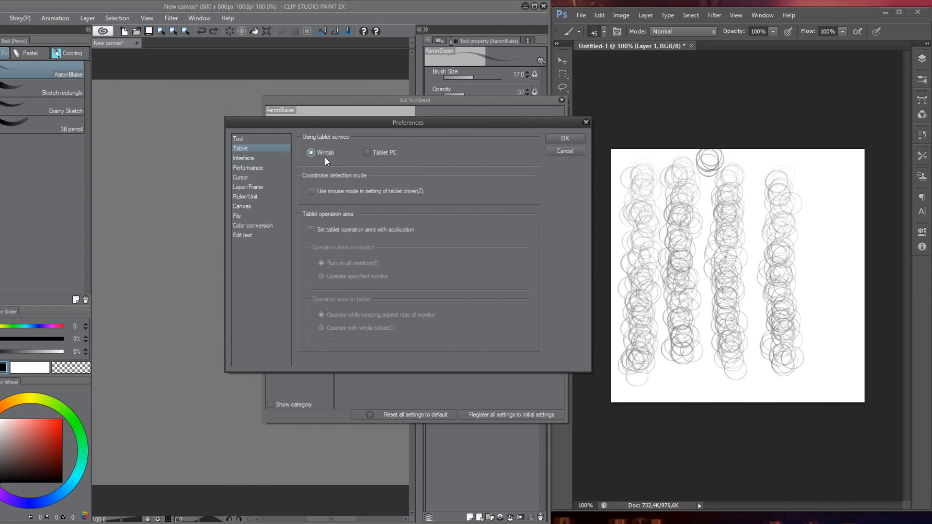
left_click(382, 150)
left_click(565, 139)
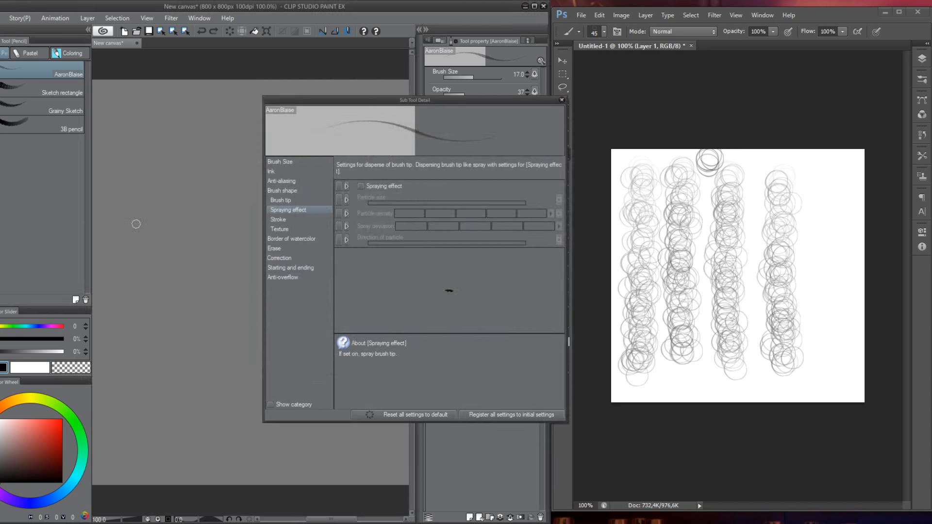
- Draw long diagonal pencil strokes to check whether pen pressure responds, and undo them
mouse_move(197, 156)
left_mouse_down()
mouse_move(144, 279)
mouse_move(243, 118)
left_mouse_up()
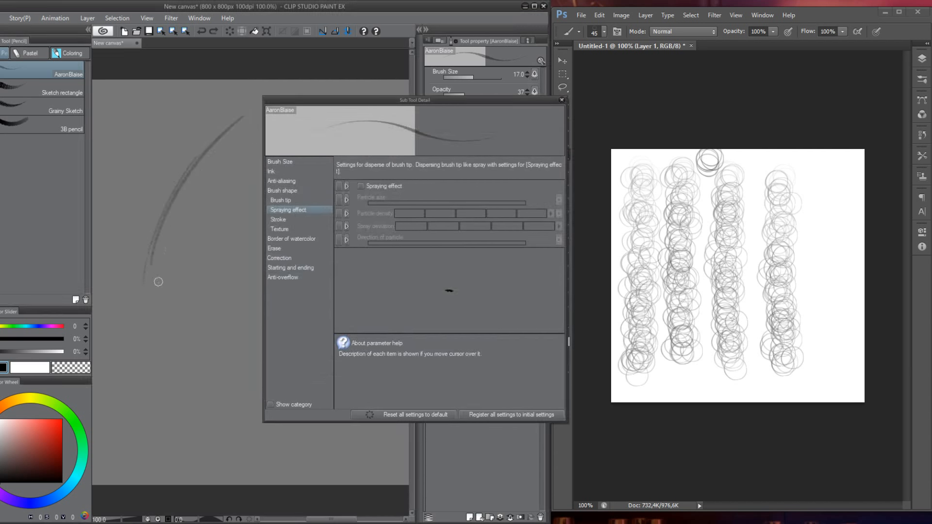
key("ctrl+z")
key("ctrl+z")
- Draw a series of light and heavy diagonal pencil strokes, then clear the whole canvas and deselect
left_click_drag(139, 250, 200, 167)
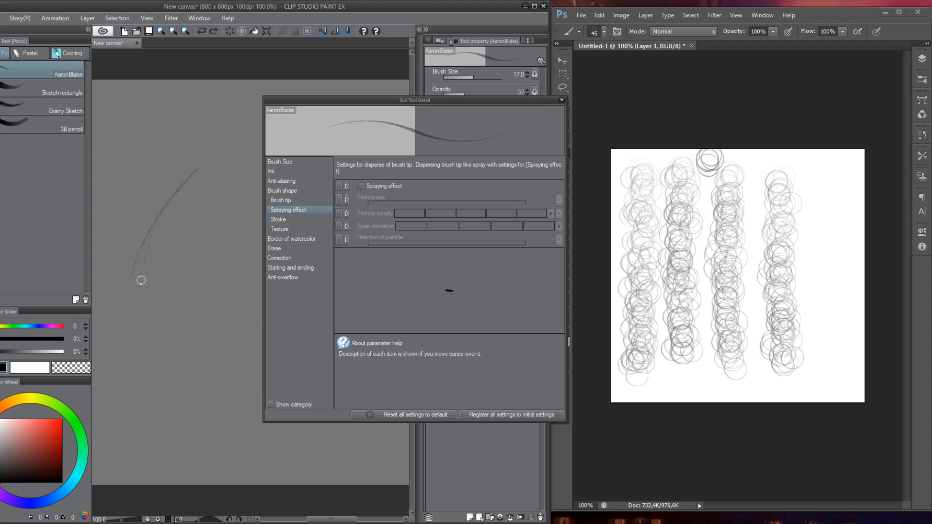
left_click_drag(143, 288, 199, 168)
left_click_drag(147, 314, 200, 203)
left_click_drag(149, 333, 219, 220)
mouse_move(148, 367)
left_mouse_down()
mouse_move(242, 218)
mouse_move(237, 266)
left_mouse_up()
left_click_drag(168, 399, 214, 321)
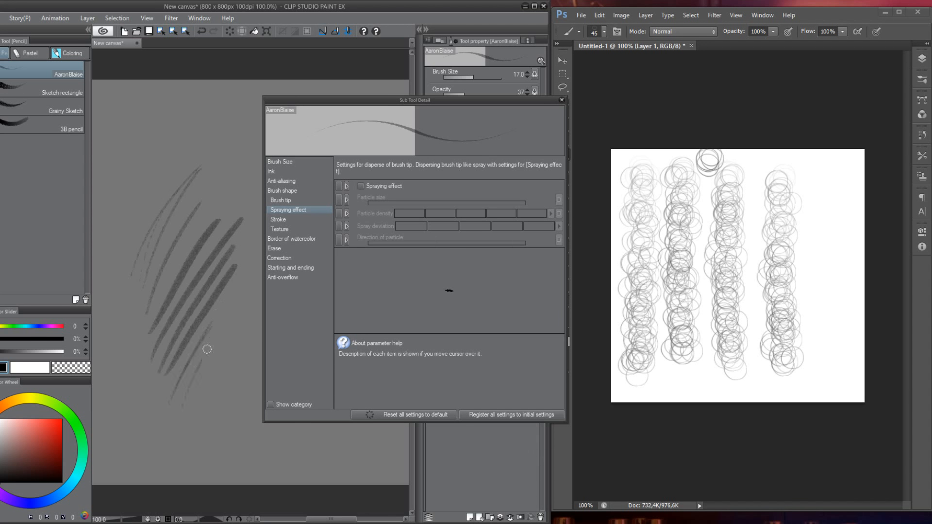
left_click_drag(174, 417, 219, 325)
left_click_drag(180, 432, 241, 316)
key("ctrl+a")
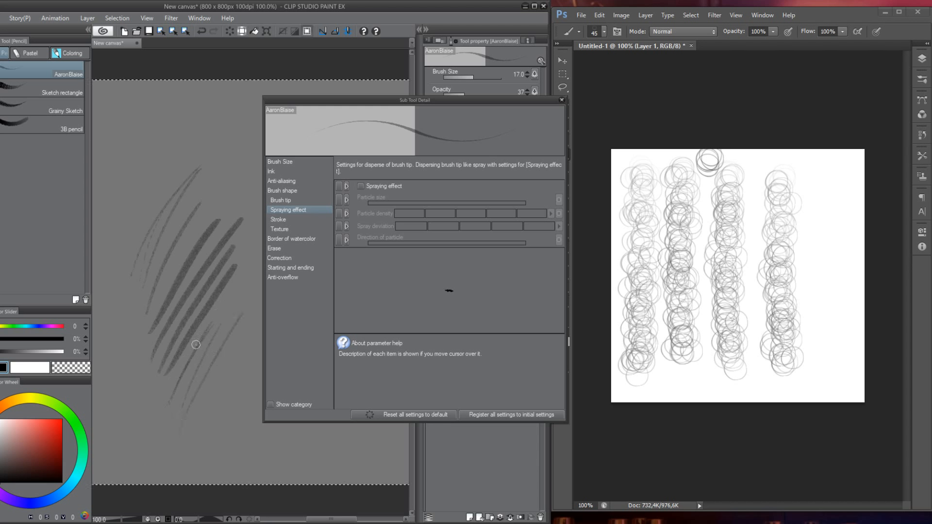
key("Delete")
key("ctrl+d")
- Return to the HairCircle Aaron brush and draw four vertical test strokes, undoing each one
key("b")
left_click_drag(178, 136, 166, 359)
key("ctrl+z")
left_click_drag(178, 151, 172, 383)
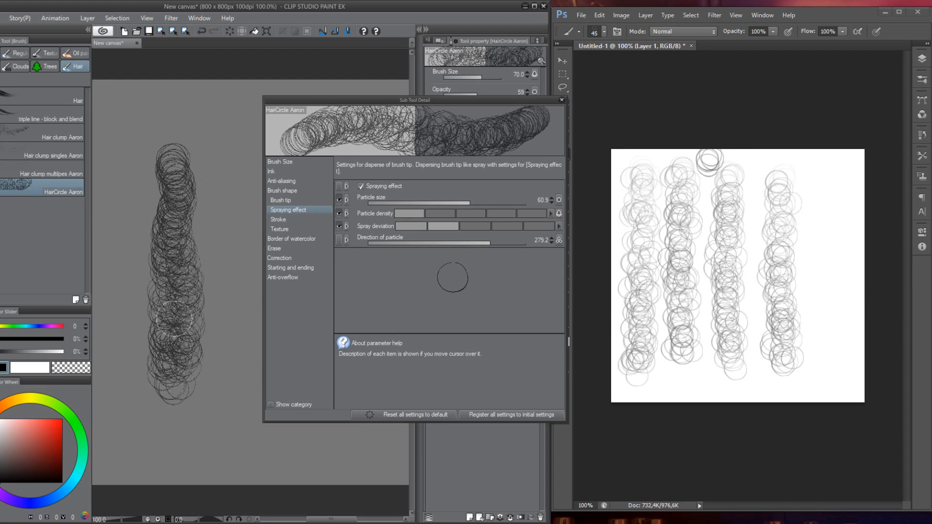
key("ctrl+z")
left_click_drag(188, 119, 185, 384)
key("ctrl+z")
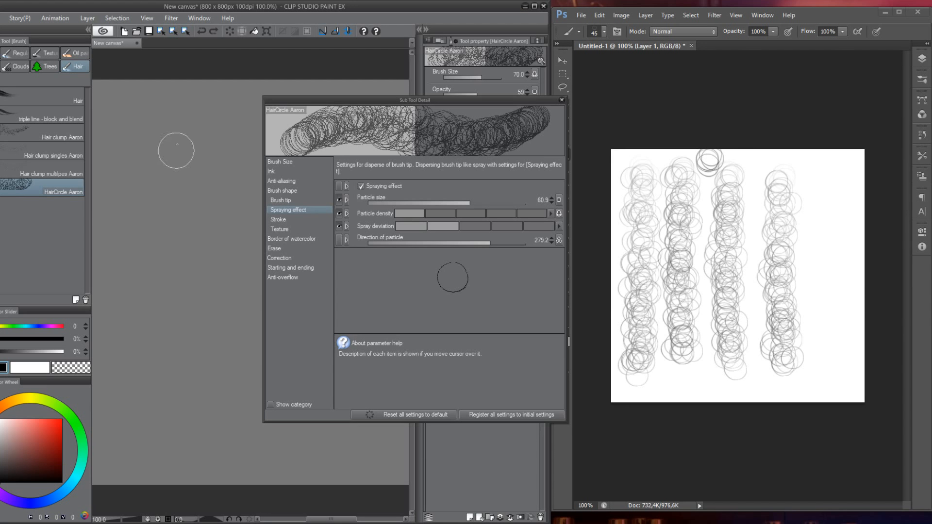
mouse_move(173, 124)
left_mouse_down()
mouse_move(158, 411)
mouse_move(178, 151)
mouse_move(163, 354)
left_mouse_up()
key("ctrl+z")
key("ctrl+z")
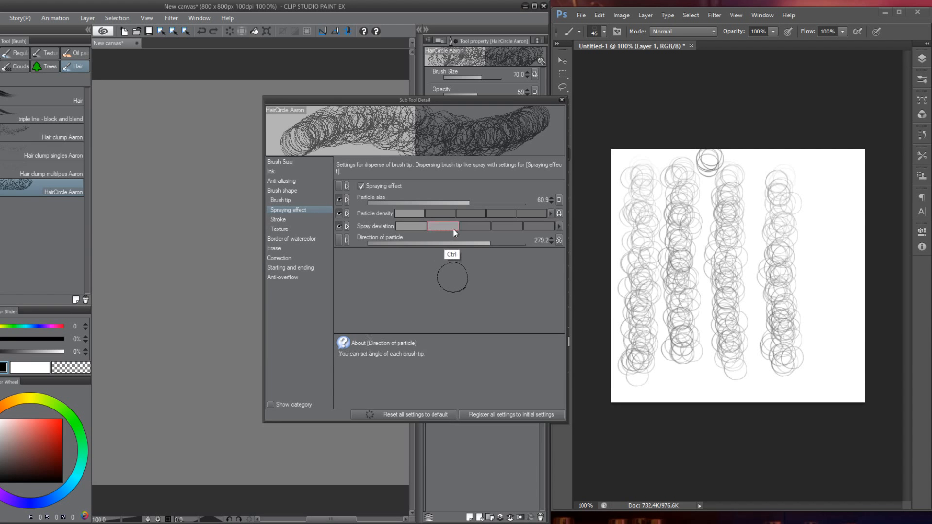
- Move the Particle density curve's low-output point toward 100% pressure and raise Spray deviation to the third level
left_click(559, 214)
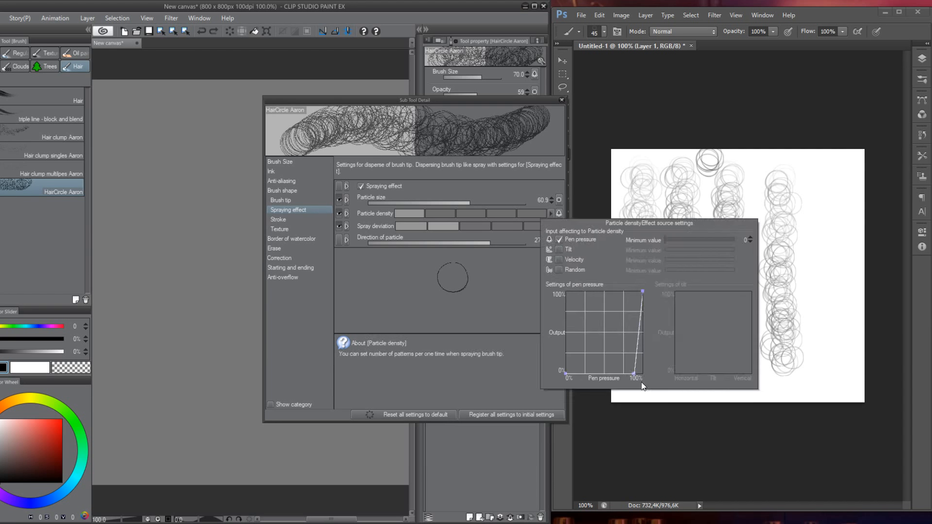
left_click_drag(634, 375, 651, 375)
left_click(441, 230)
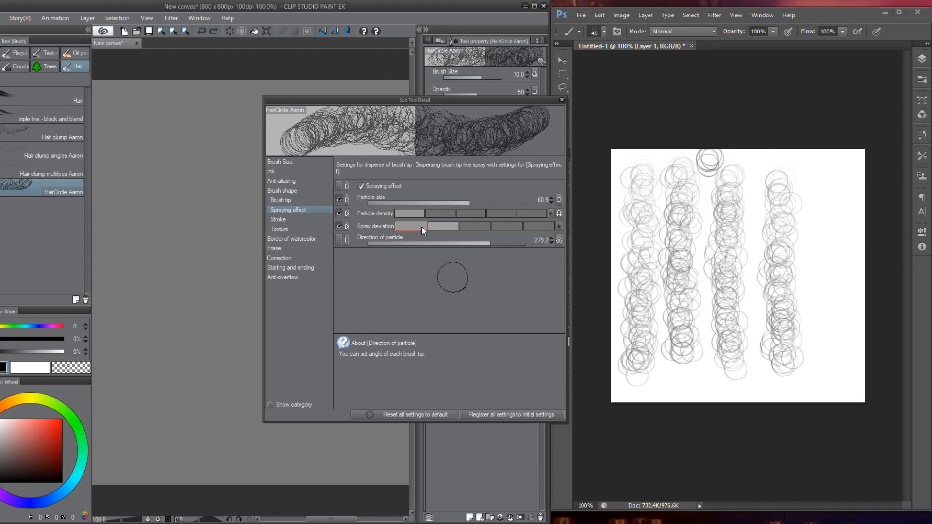
left_click(463, 227)
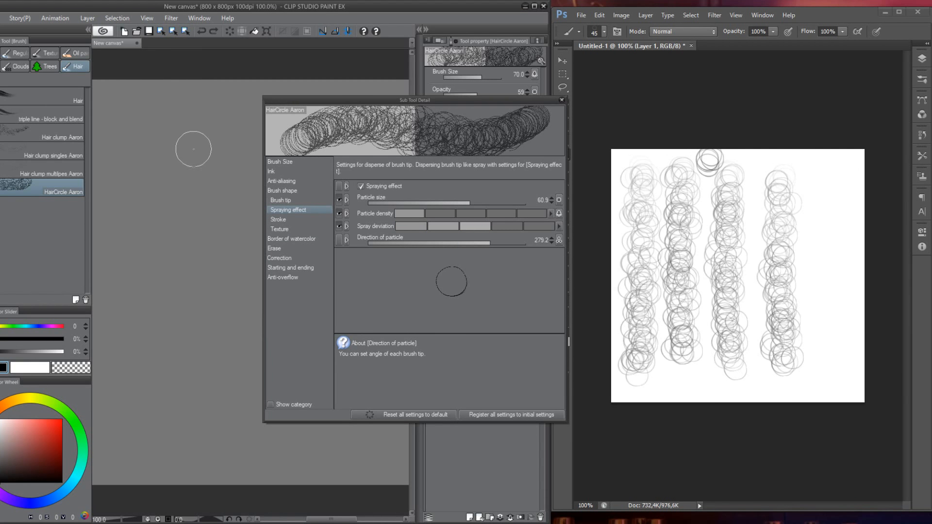
- Draw four vertical HairCircle strokes to compare the density and deviation, then clear the canvas and deselect
mouse_move(193, 151)
left_mouse_down()
mouse_move(195, 214)
mouse_move(185, 245)
mouse_move(199, 268)
mouse_move(190, 396)
left_mouse_up()
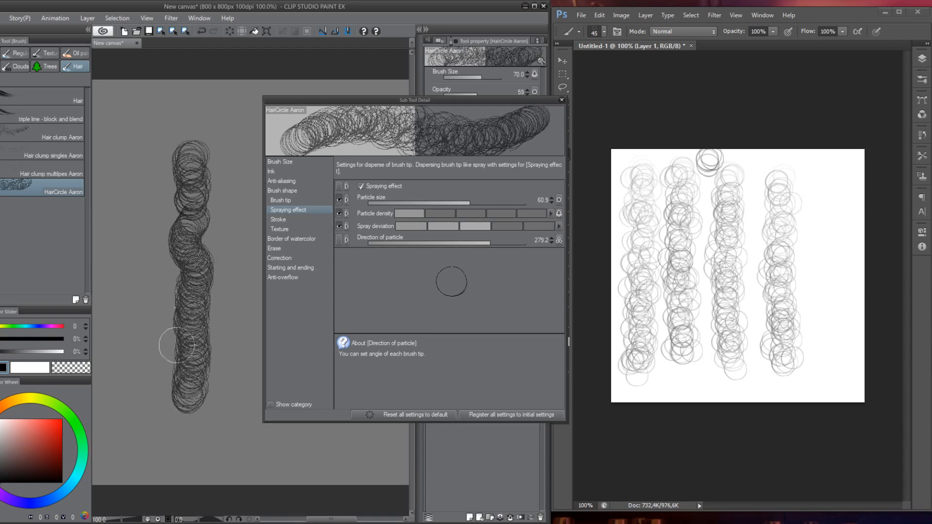
left_click_drag(131, 129, 134, 433)
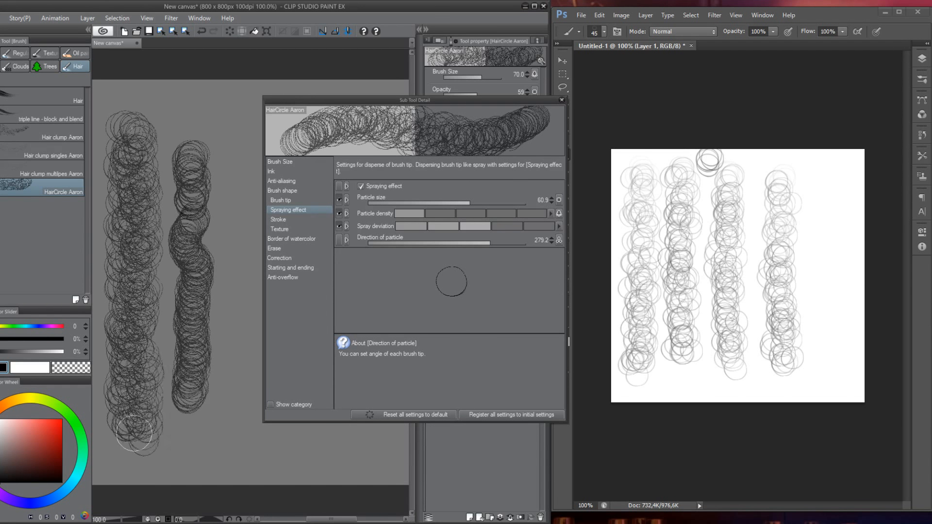
mouse_move(239, 160)
left_mouse_down()
mouse_move(226, 262)
mouse_move(236, 303)
mouse_move(229, 391)
left_mouse_up()
left_click_drag(219, 132, 204, 415)
key("ctrl+a")
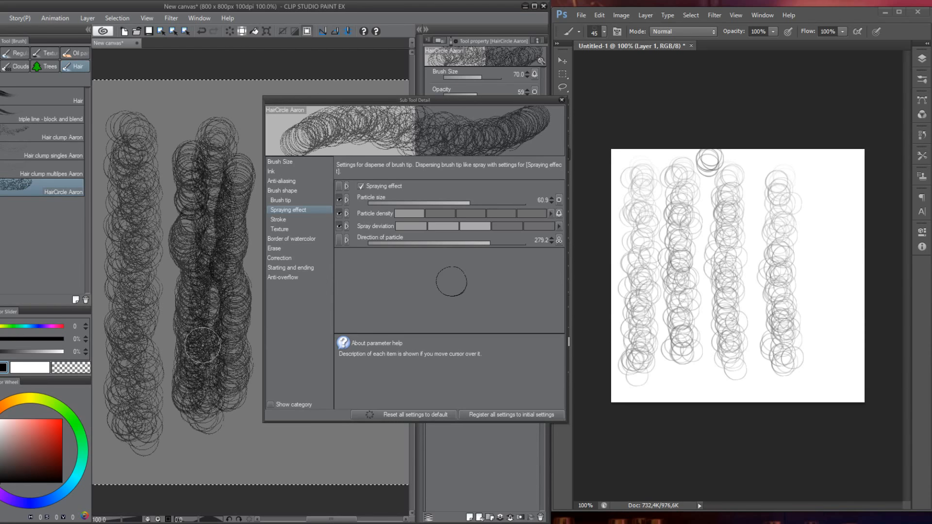
key("Delete")
key("ctrl+d")
- Show the stroke Gap in HairCircle's tool properties and try a fixed gap of 8.2
left_click(301, 219)
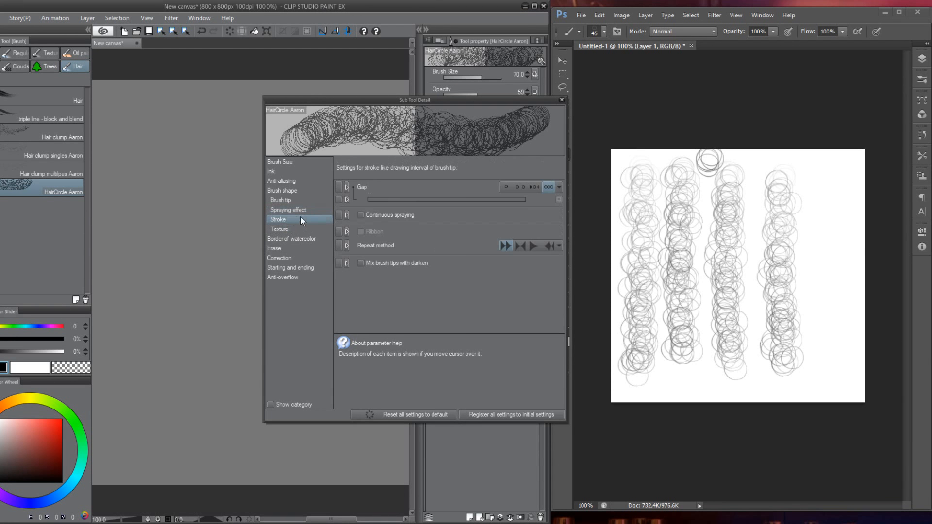
left_click(339, 187)
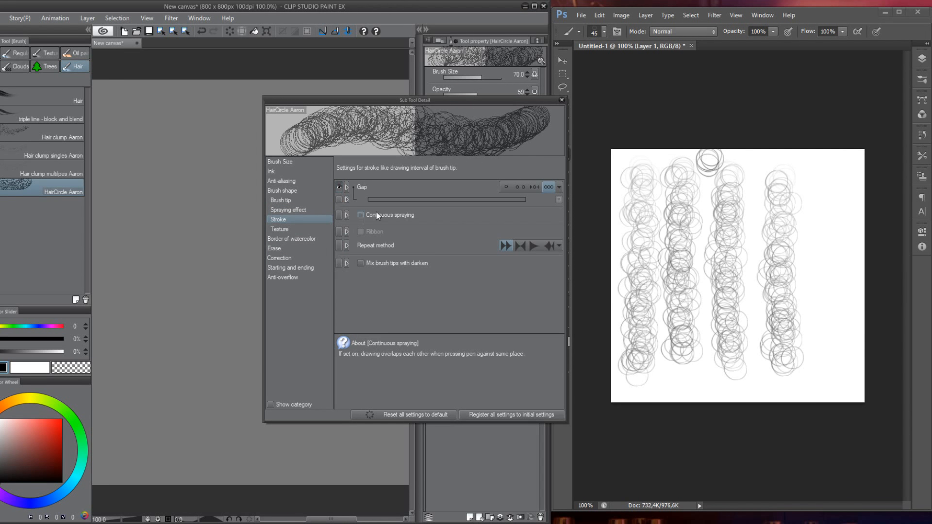
left_click(506, 187)
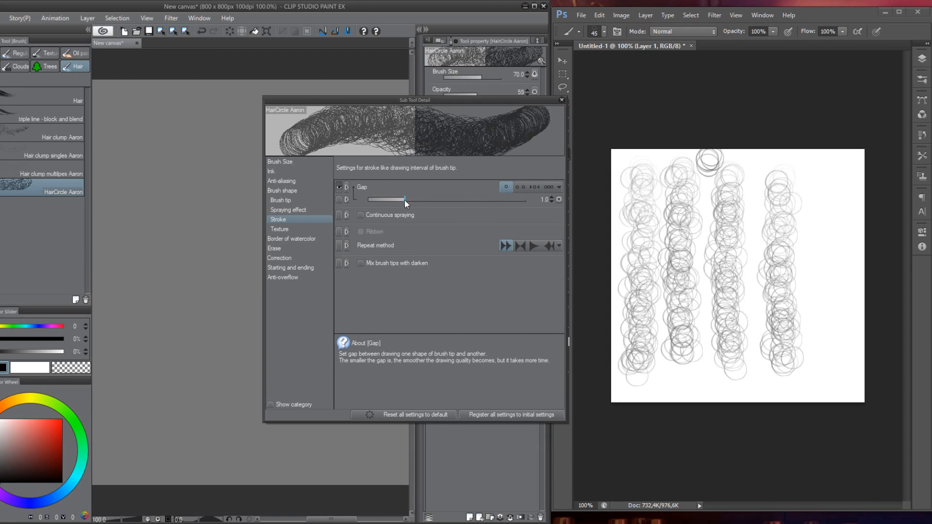
left_click_drag(405, 199, 430, 201)
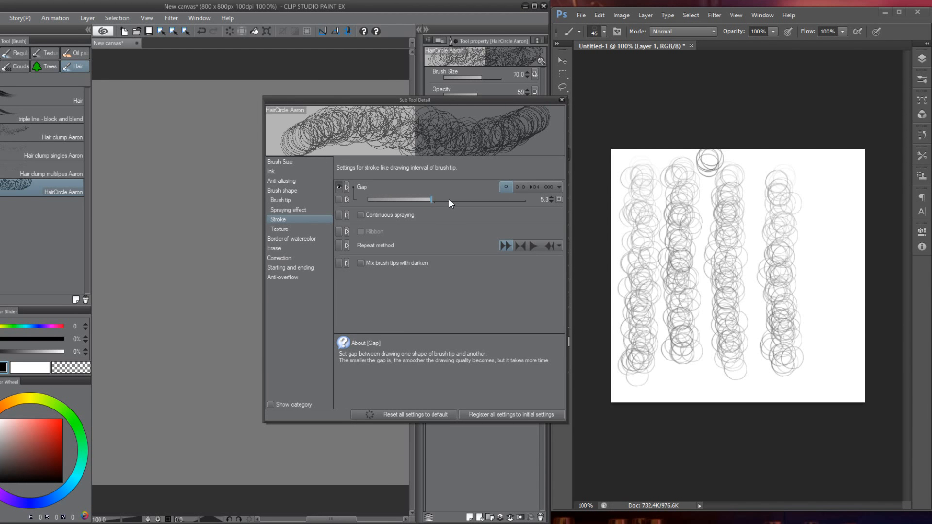
left_click(450, 200)
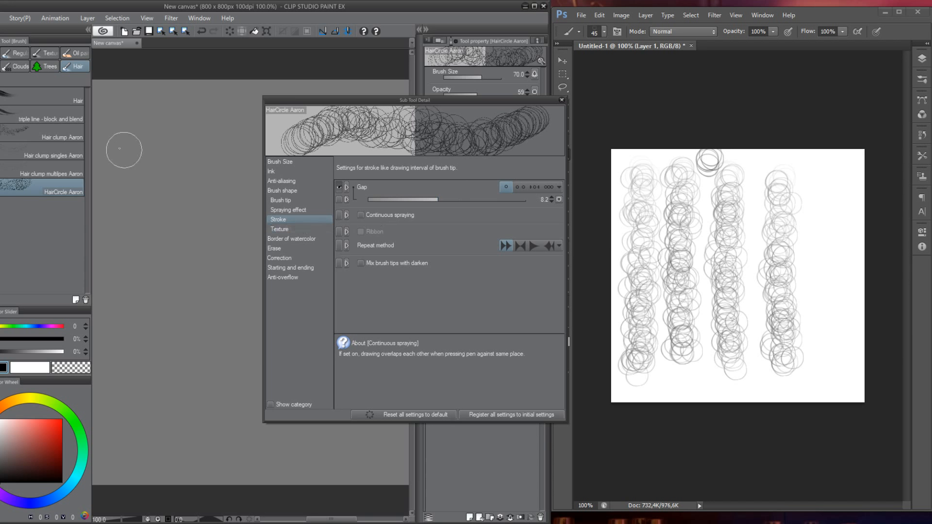
- Draw several vertical HairCircle strokes on the canvas to test the fixed gap, then undo them all
mouse_move(124, 150)
left_mouse_down()
mouse_move(149, 240)
mouse_move(143, 321)
left_mouse_up()
key("ctrl+z")
mouse_move(164, 138)
left_mouse_down()
mouse_move(160, 195)
mouse_move(143, 240)
mouse_move(160, 355)
left_mouse_up()
key("ctrl+z")
left_click_drag(180, 141, 170, 412)
left_click_drag(149, 132, 139, 394)
left_click_drag(221, 158, 216, 402)
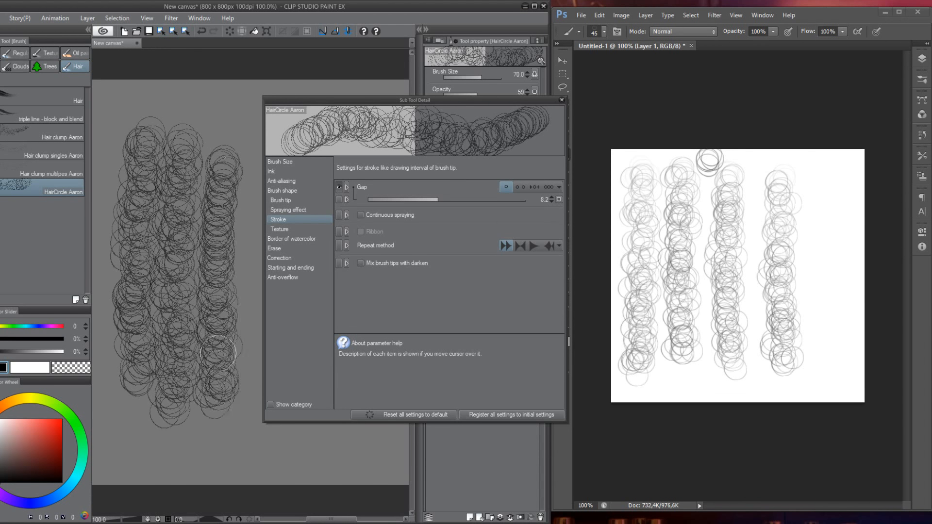
key("ctrl+z")
key("ctrl+z")
key("ctrl+z")
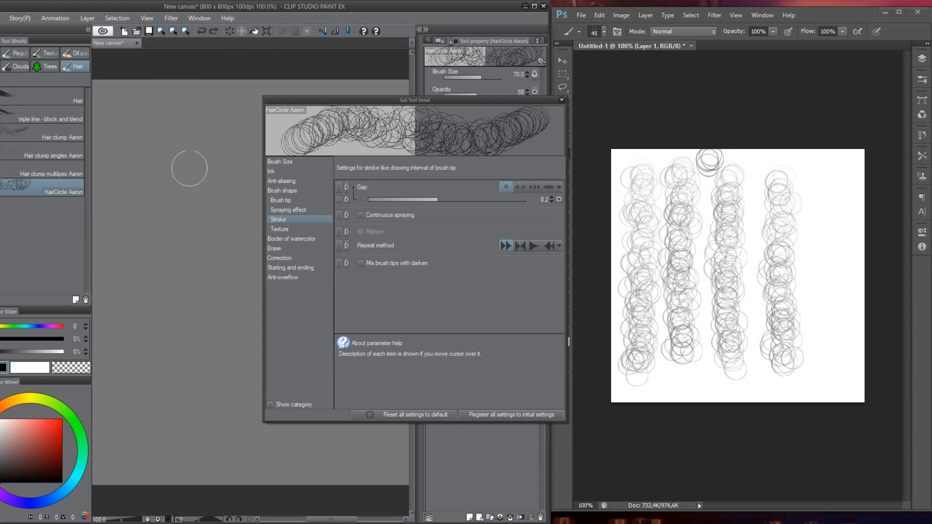
- Show the Gap setting in the tool properties, set it to Wide, and draw a vertical test stroke
left_click(340, 187)
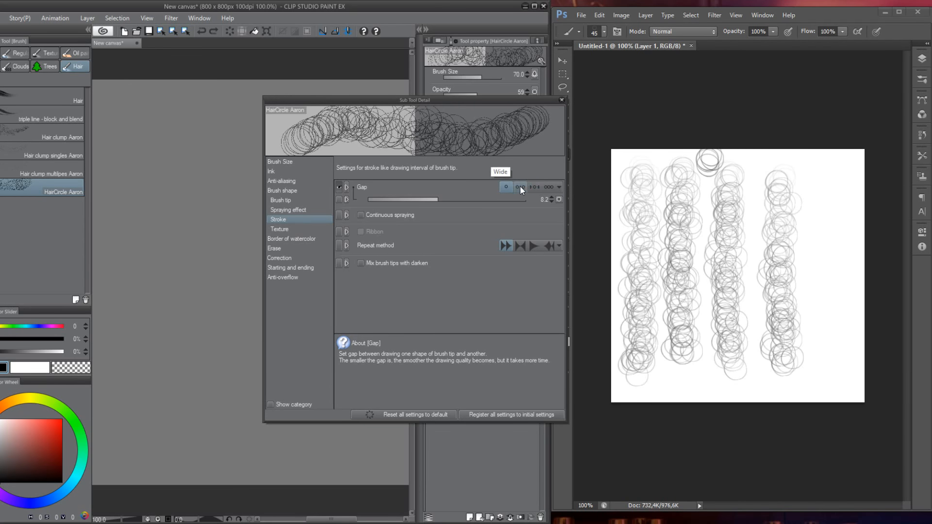
left_click(519, 187)
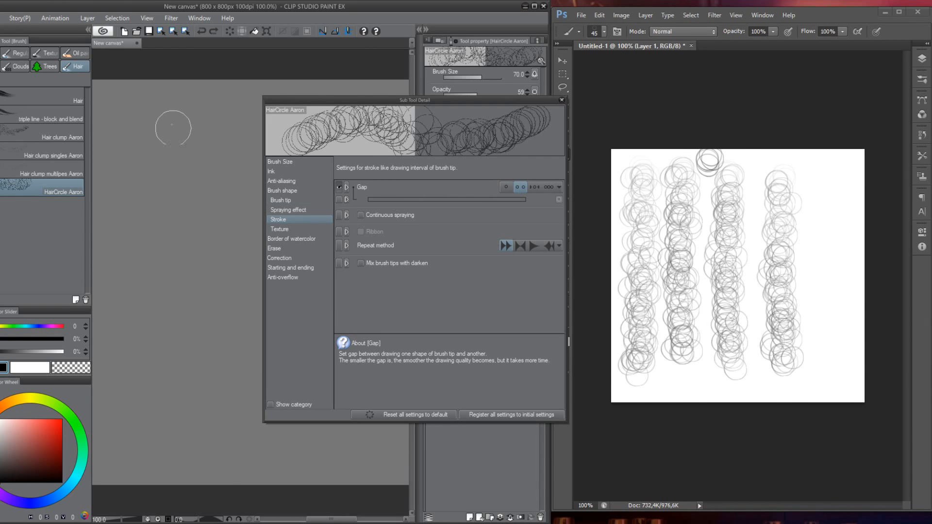
left_click_drag(172, 127, 154, 365)
- Switch to Photoshop to draw a vertical circle stroke for comparison, then draw another HairCircle stroke in Clip Studio Paint
left_click(763, 224)
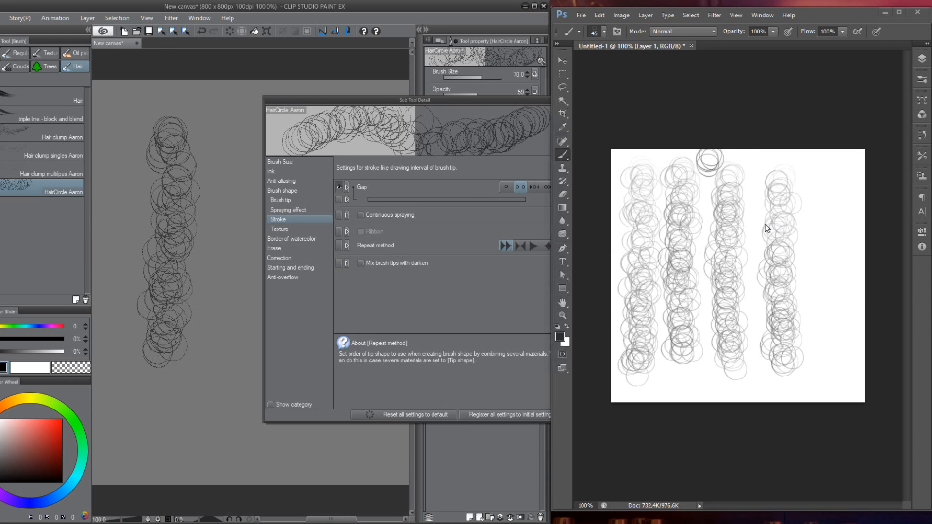
left_click_drag(824, 171, 820, 302)
left_click(416, 327)
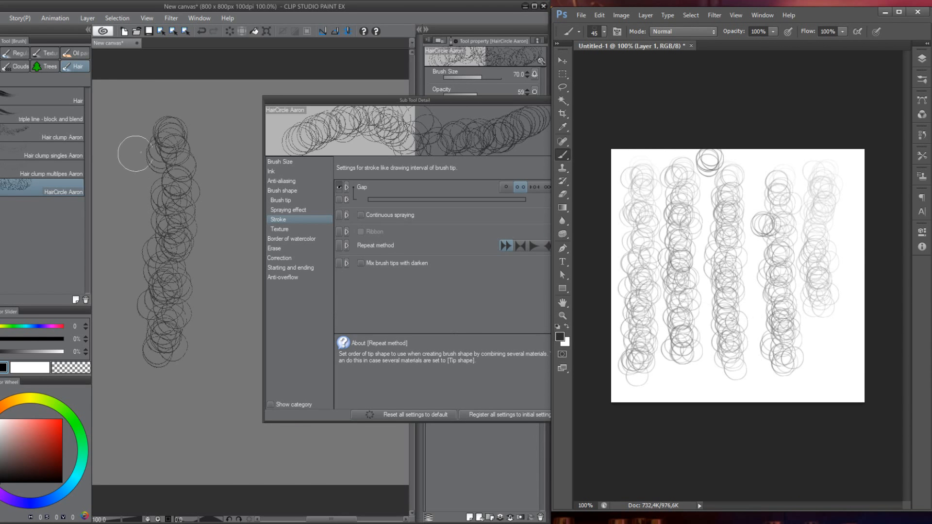
mouse_move(217, 114)
left_mouse_down()
mouse_move(219, 279)
mouse_move(228, 296)
left_mouse_up()
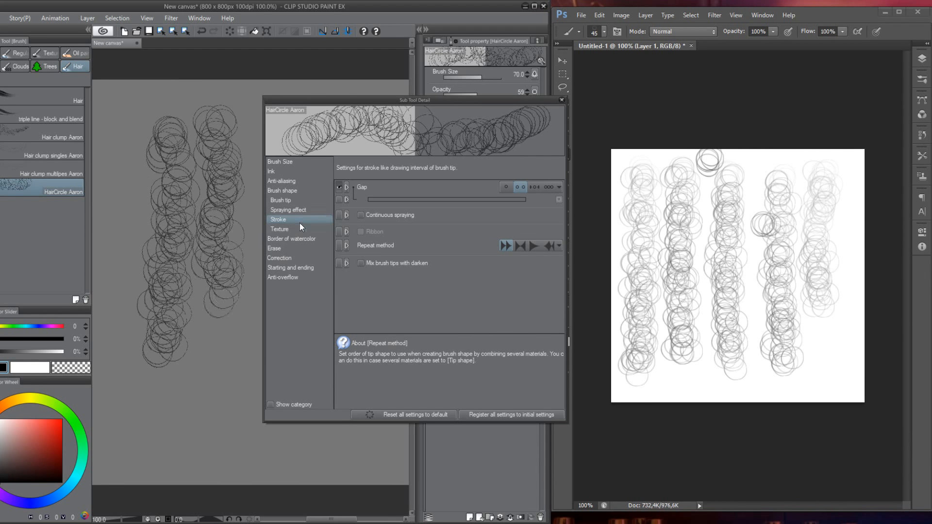
- Check the Spraying effect and Stroke settings, draw more wide-gap HairCircle strokes, then clear the canvas
left_click(299, 209)
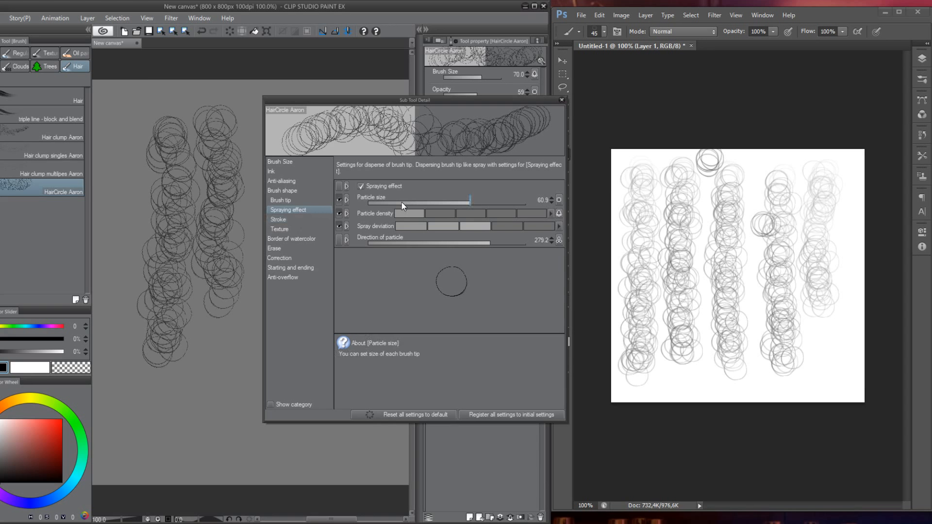
left_click(292, 220)
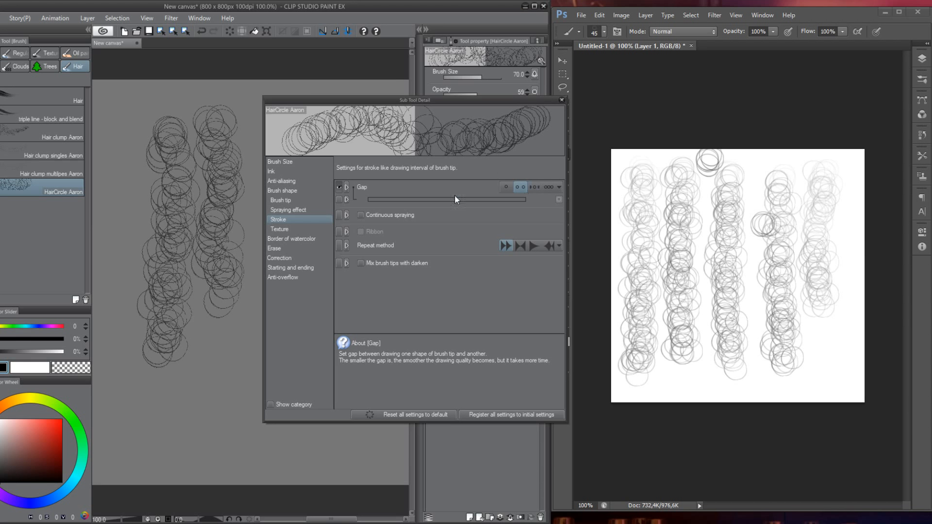
mouse_move(126, 136)
left_mouse_down()
mouse_move(139, 420)
mouse_move(161, 454)
mouse_move(190, 402)
mouse_move(183, 271)
mouse_move(194, 272)
mouse_move(188, 297)
left_mouse_up()
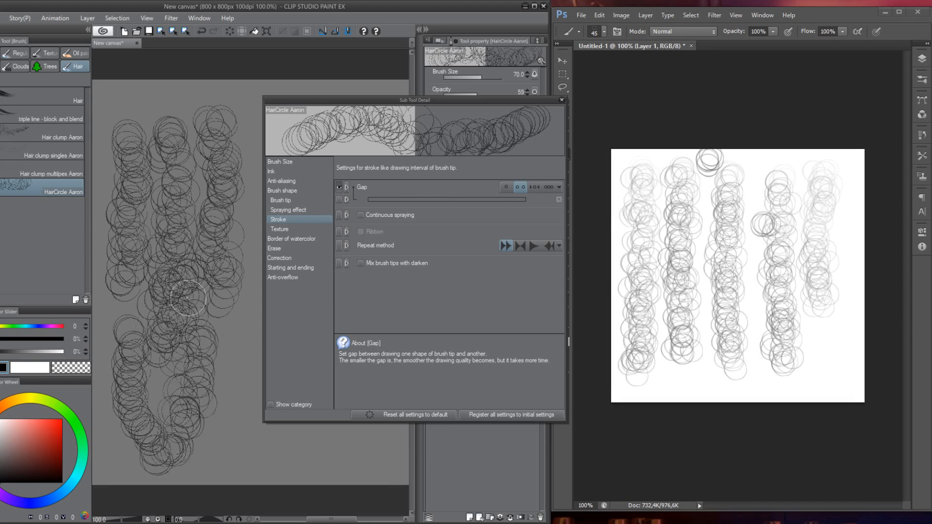
key("Delete")
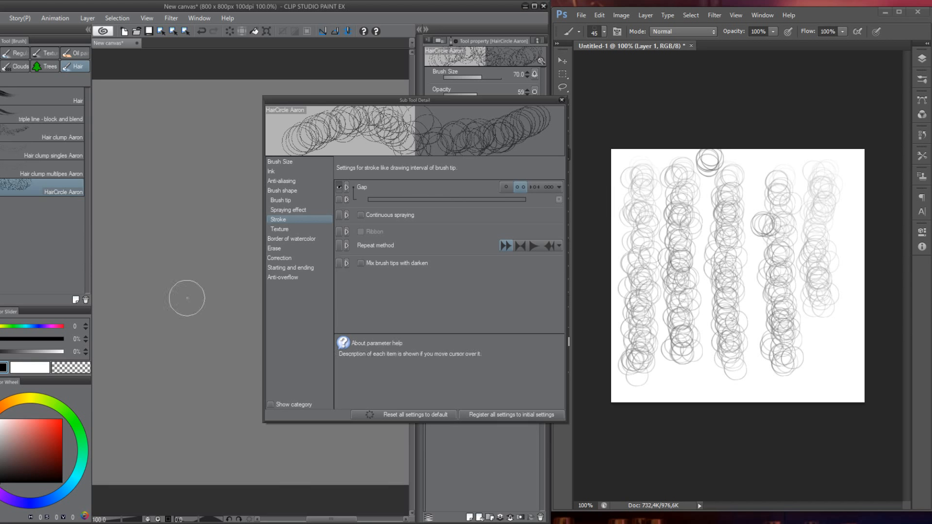
- Reduce the HairCircle brush size to 30 and draw three vertical test strokes, clearing the canvas after each
key("bracketleft")
key("bracketleft")
key("bracketleft")
key("bracketleft")
left_click_drag(144, 141, 148, 320)
key("Delete")
key("Delete")
left_click_drag(163, 146, 139, 307)
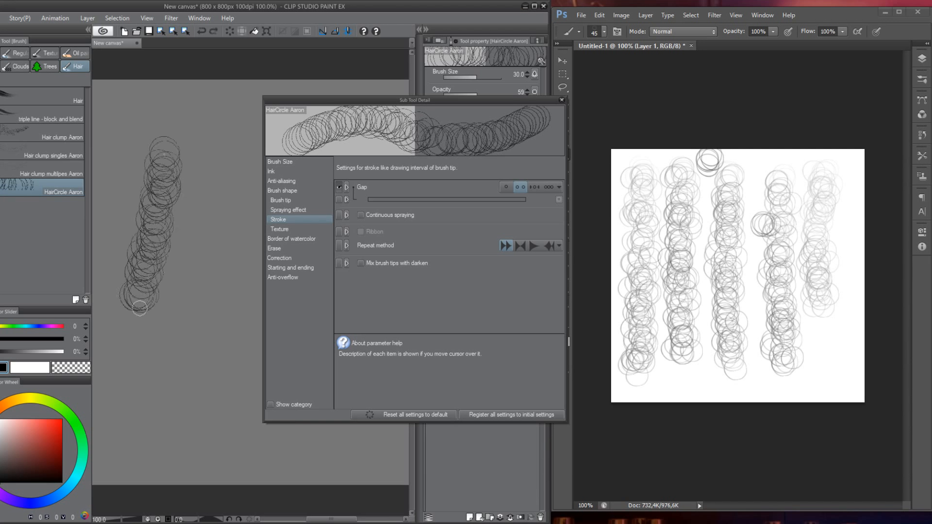
key("Delete")
mouse_move(144, 141)
left_mouse_down()
mouse_move(137, 194)
mouse_move(145, 357)
left_mouse_up()
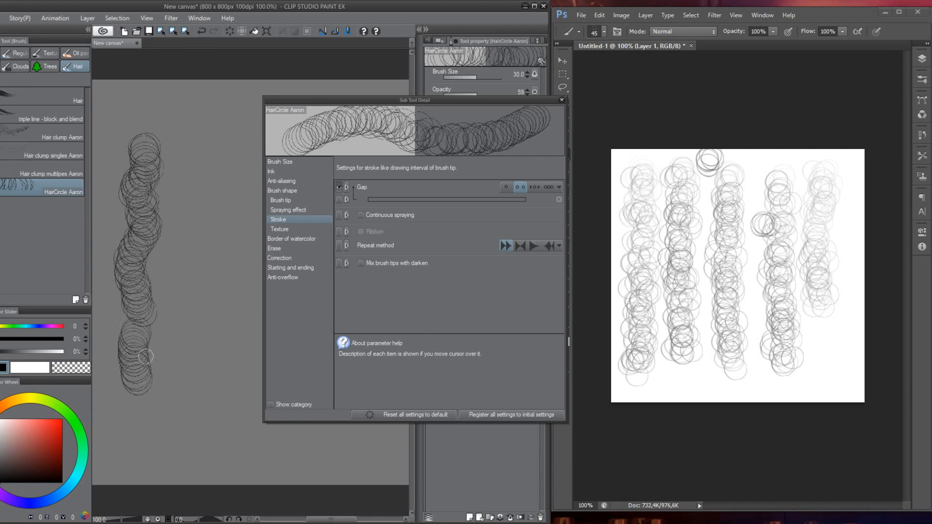
key("Delete")
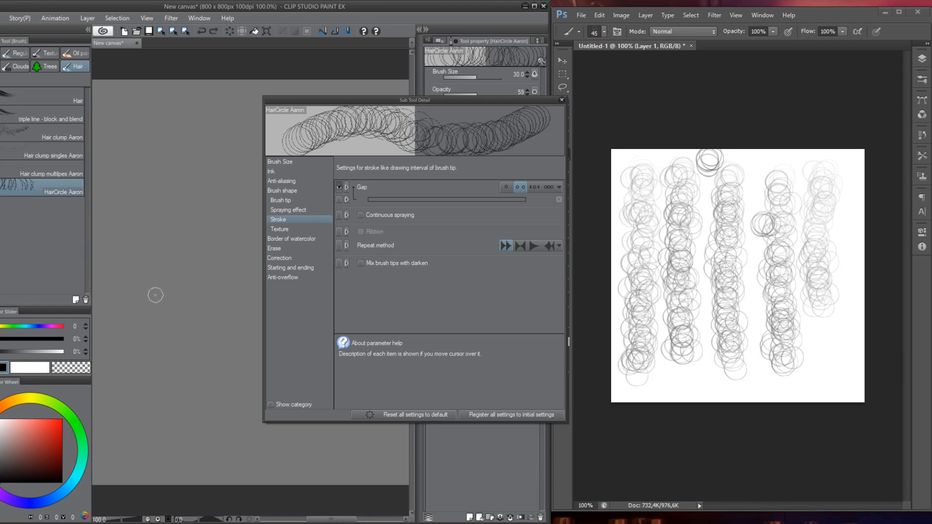
- Try pen pressure as a control for the Spraying effect's Particle size, then turn it off again
left_click(291, 210)
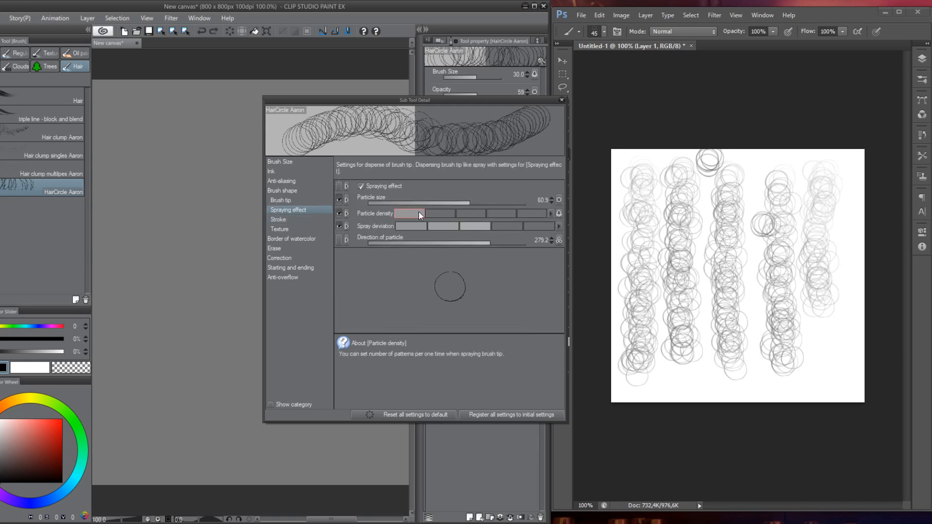
left_click(558, 200)
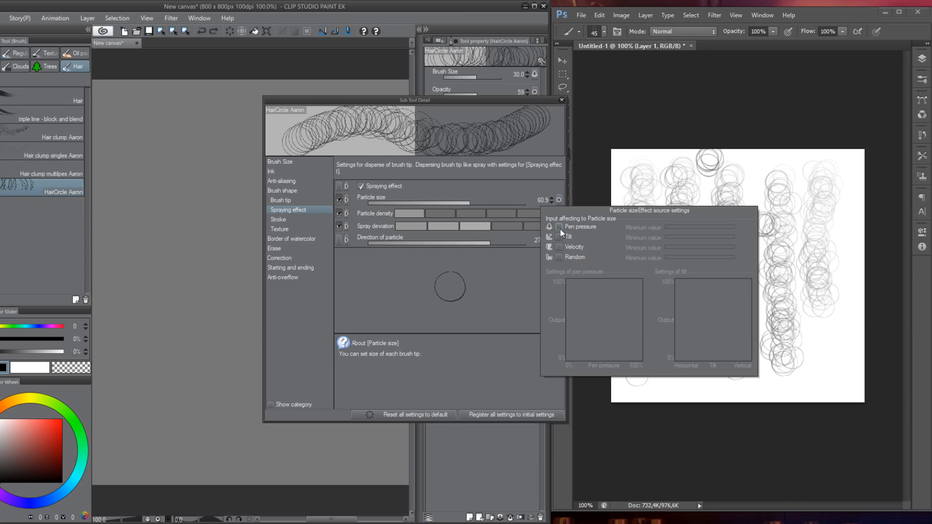
left_click(127, 187)
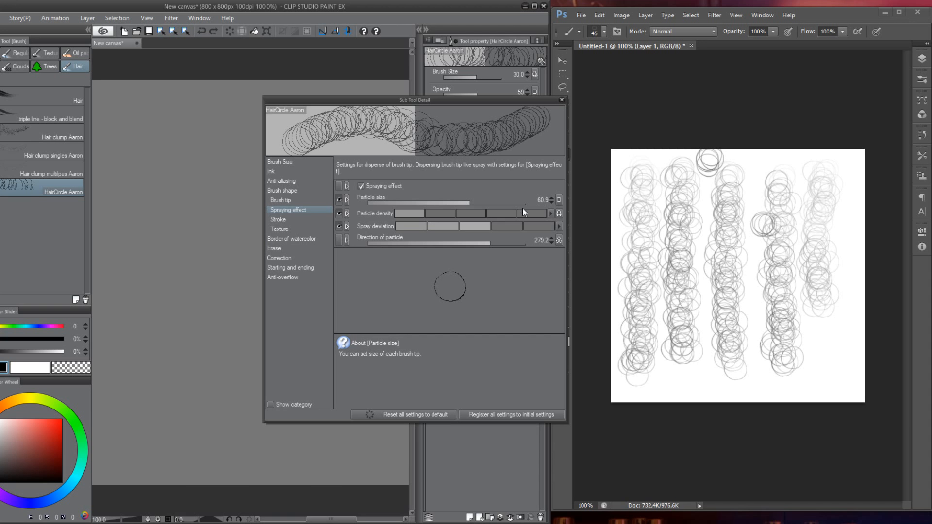
left_click(558, 199)
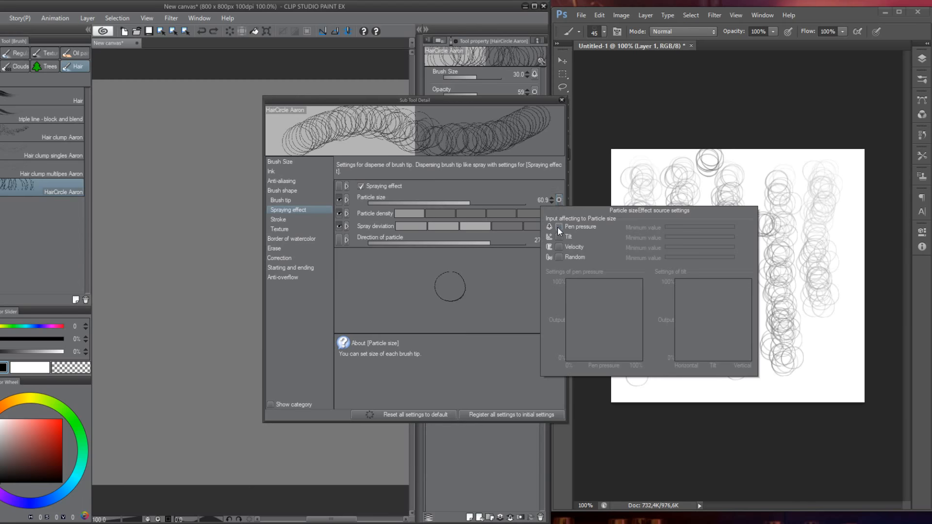
left_click(558, 226)
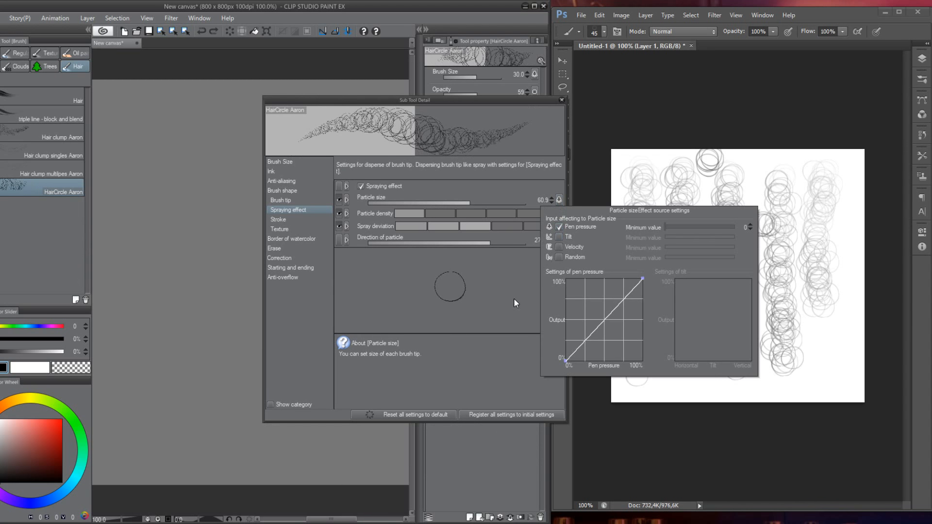
left_click(558, 227)
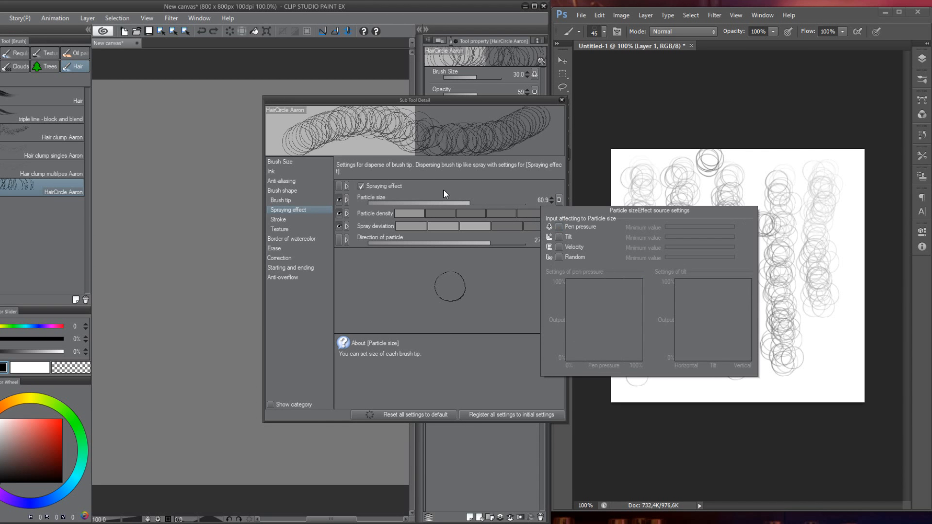
- Switch to Photoshop, draw more circle strokes, then reduce the brush size to 20 and draw a horizontal stroke below the columns
left_click(792, 188)
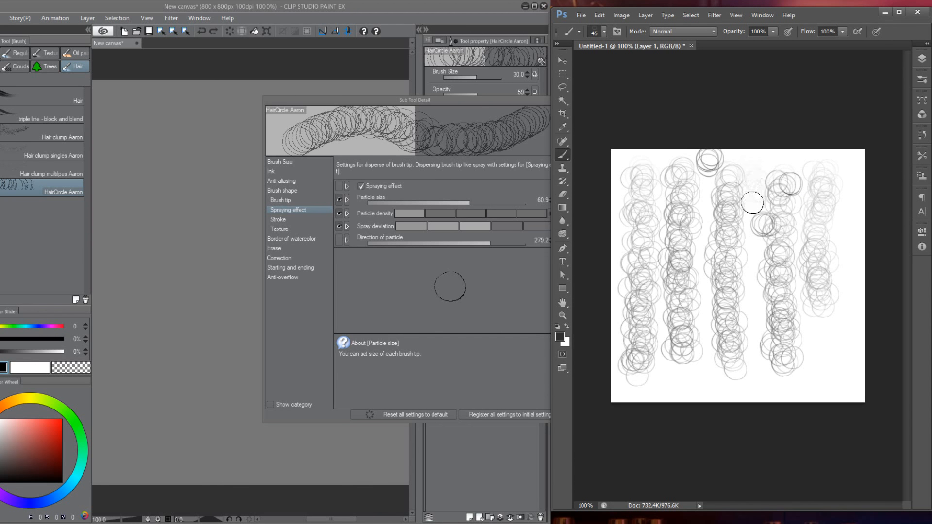
mouse_move(825, 363)
left_mouse_down()
mouse_move(825, 266)
mouse_move(809, 258)
left_mouse_up()
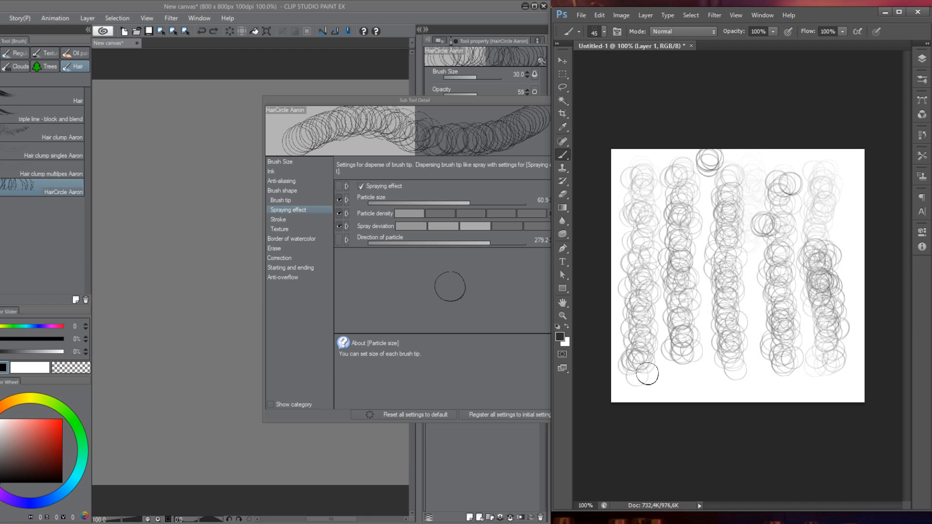
key("bracketleft")
left_click_drag(662, 389, 791, 390)
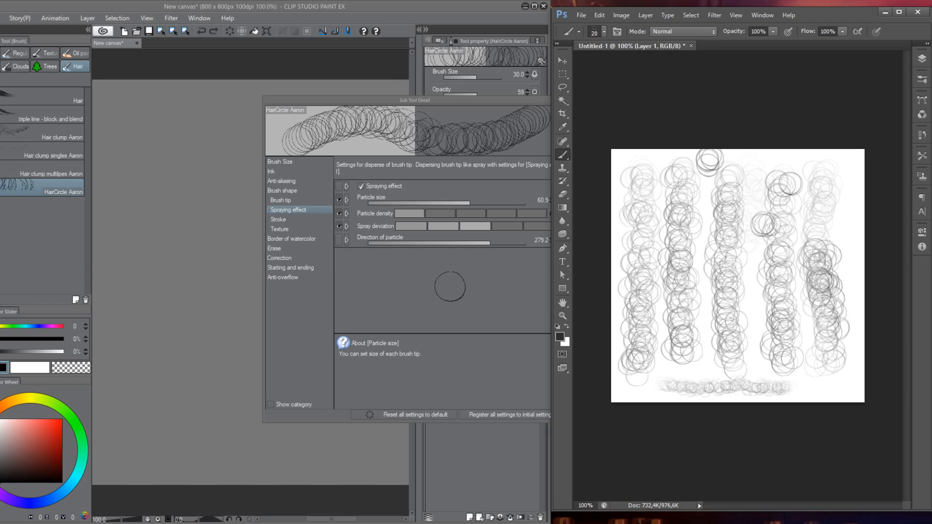
- Back in Clip Studio Paint, set HairCircle's Particle size to 15.6 and draw a vertical test stroke, then undo it
left_click(527, 189)
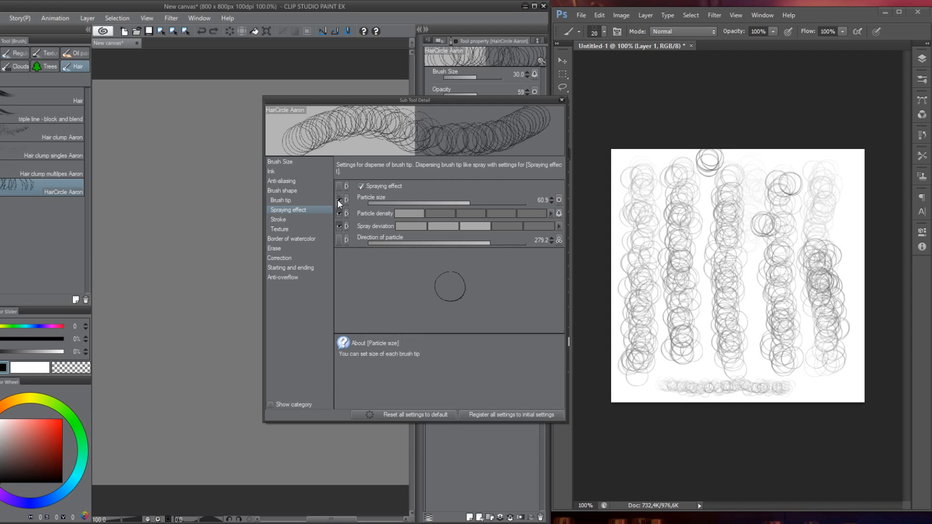
left_click(559, 200)
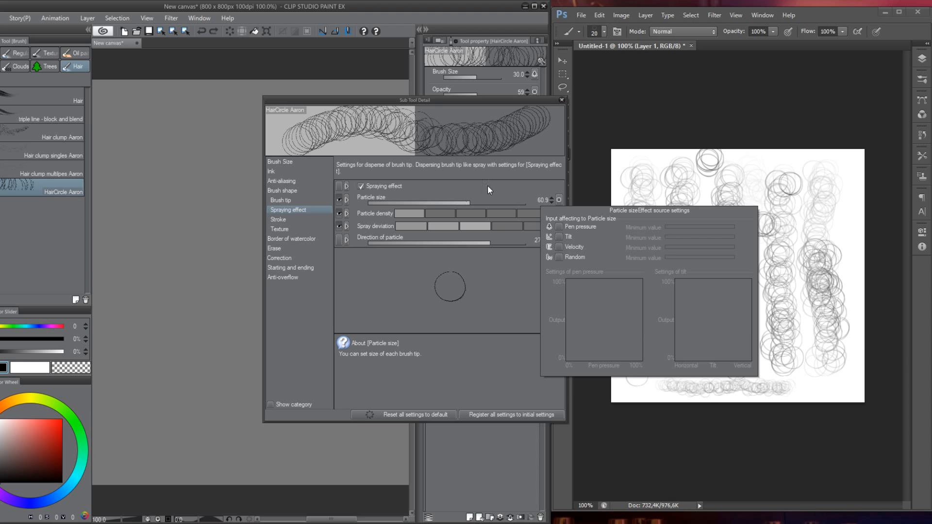
left_click(452, 201)
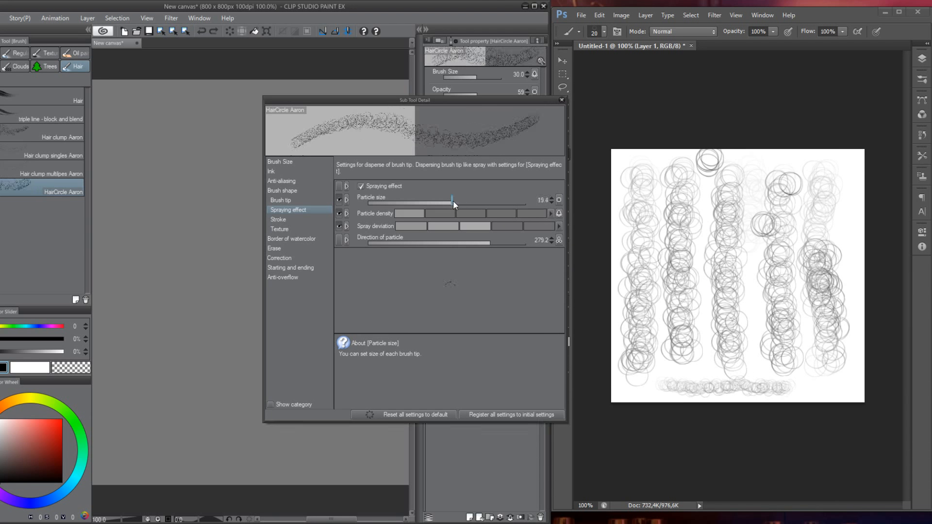
left_click(448, 203)
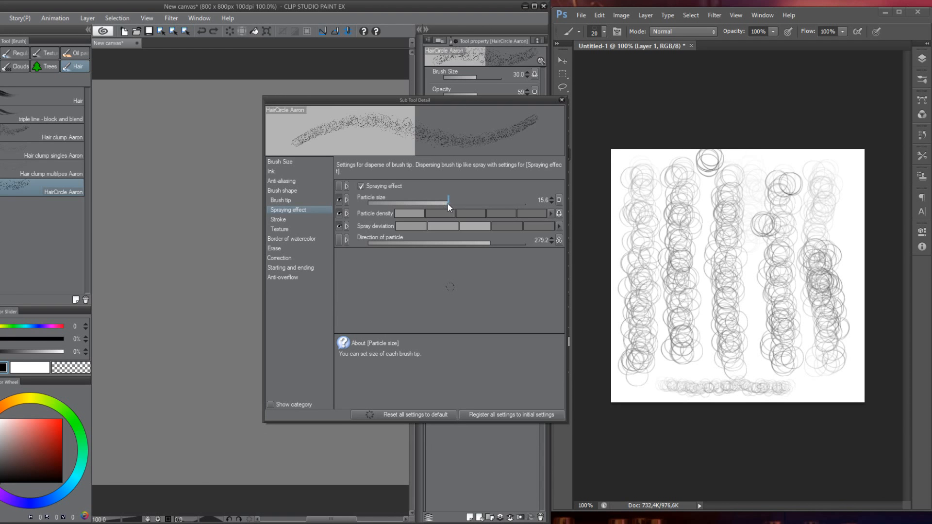
left_click_drag(181, 151, 180, 304)
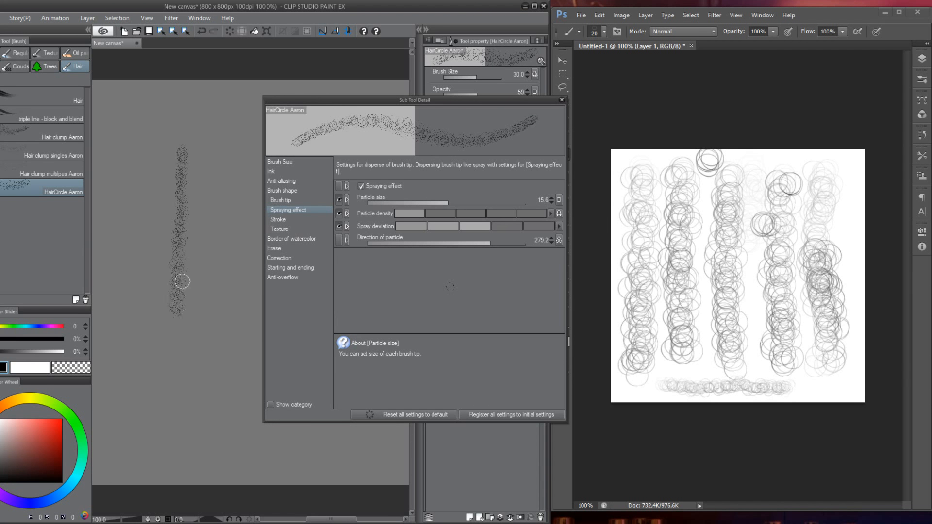
key("ctrl+z")
- Try a Particle size slightly above 20.1 with a vertical stroke, undo the stroke, and set Particle size to 67.0
left_click(452, 202)
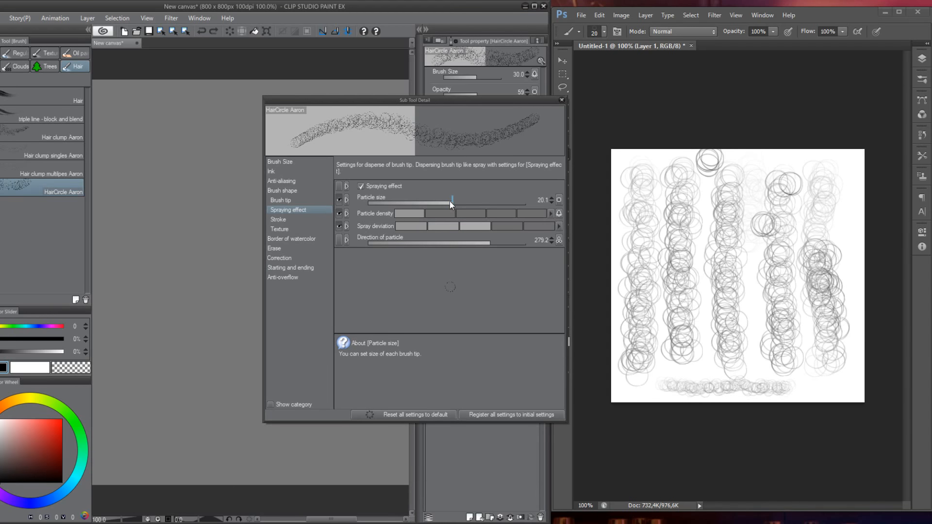
left_click(459, 203)
left_click_drag(153, 151, 153, 335)
key("ctrl+z")
left_click(472, 203)
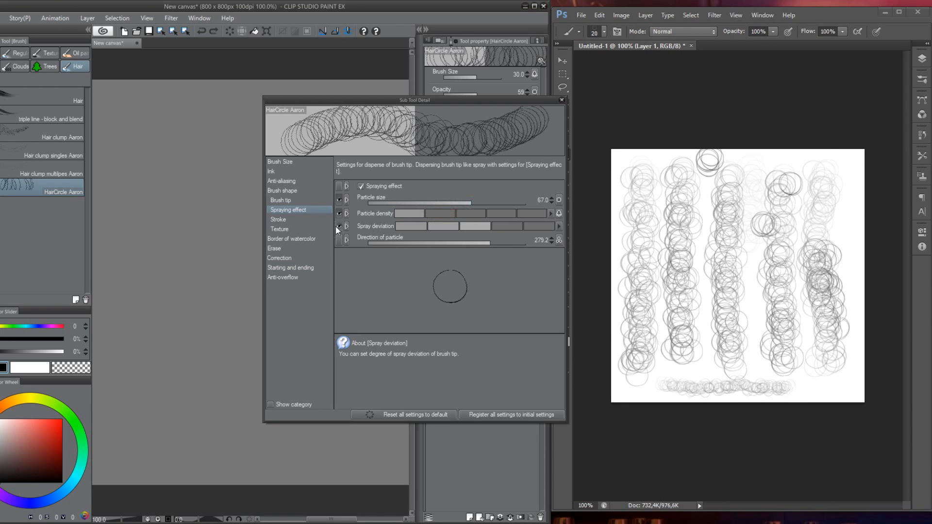
- Set HairCircle's Particle size to 55.4 and try it with vertical strokes, undoing each one
left_click_drag(167, 140, 160, 255)
key("ctrl+z")
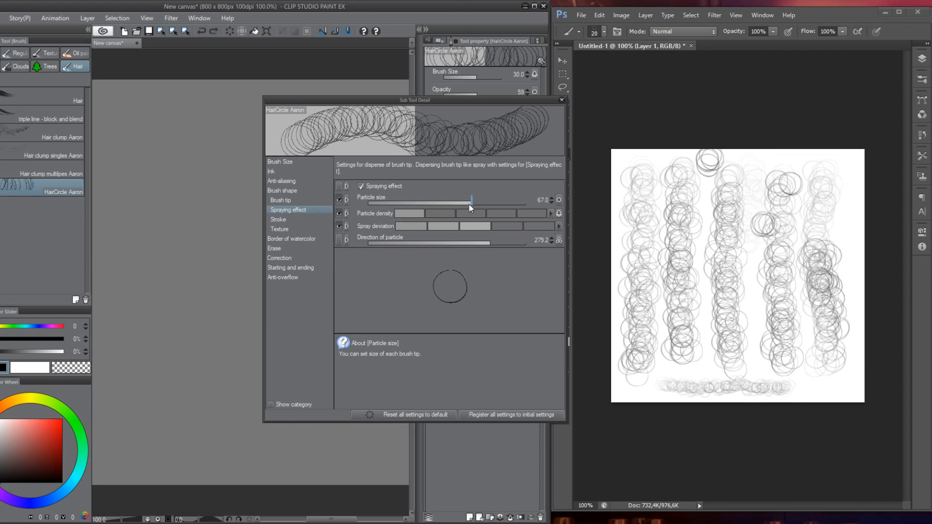
left_click(469, 203)
mouse_move(178, 146)
left_mouse_down()
mouse_move(167, 259)
mouse_move(175, 316)
left_mouse_up()
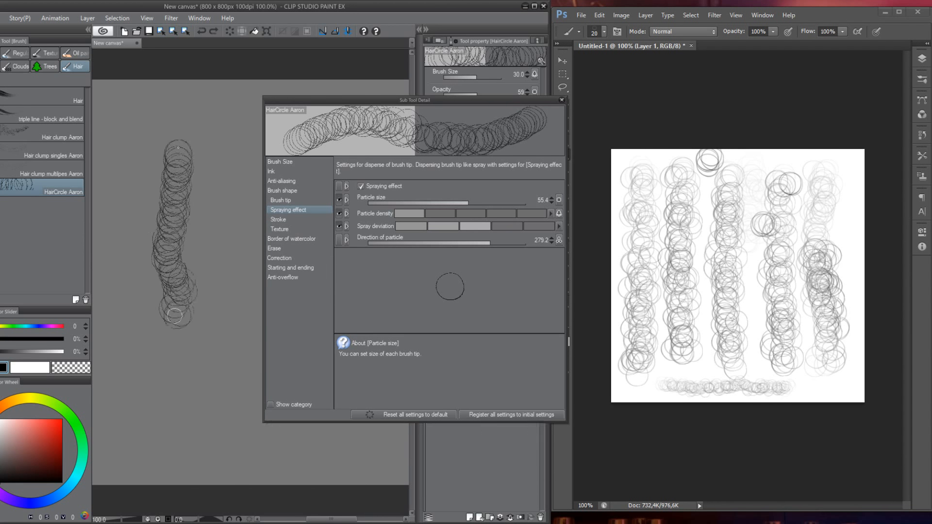
key("ctrl+z")
mouse_move(167, 136)
left_mouse_down()
mouse_move(156, 219)
mouse_move(167, 335)
left_mouse_up()
key("ctrl+z")
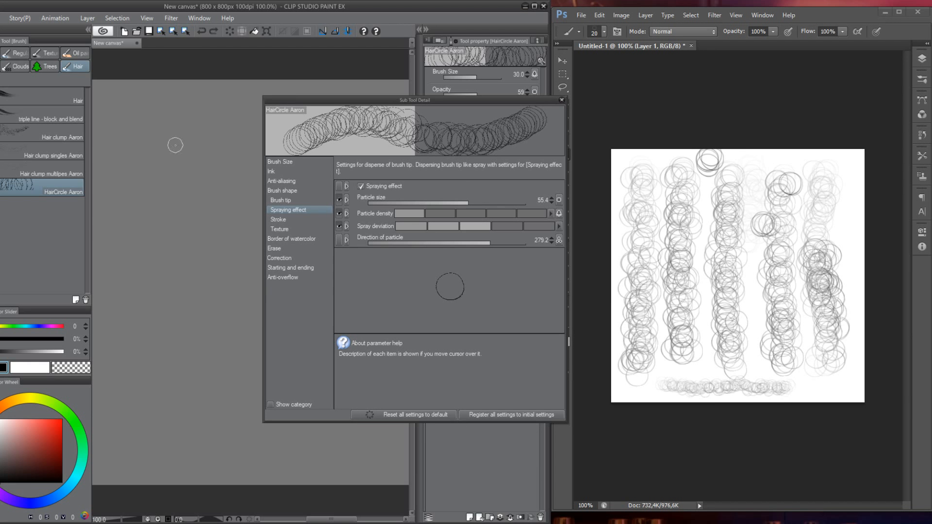
left_click_drag(175, 145, 165, 325)
key("ctrl+z")
- Try a brush size of 70 with a vertical stroke, then undo the stroke
key("bracketright")
key("bracketright")
key("bracketright")
key("bracketright")
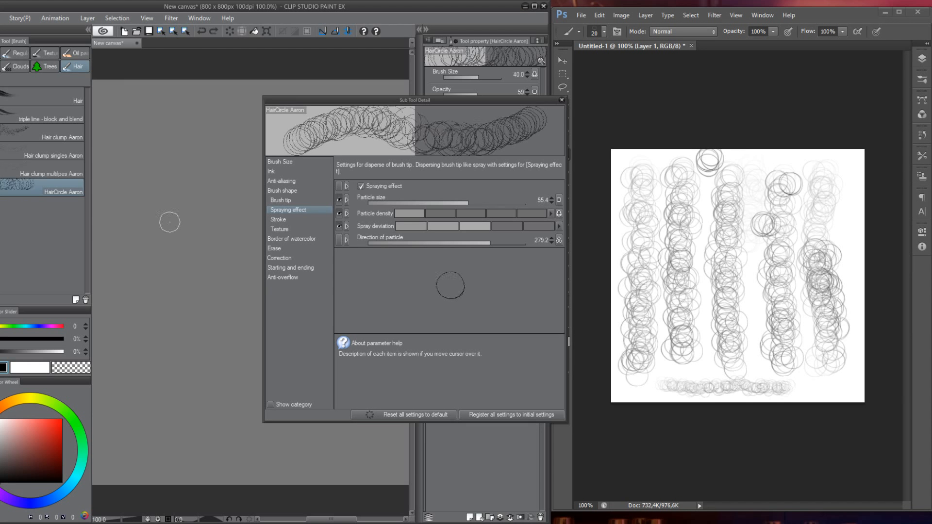
left_click_drag(167, 122, 163, 364)
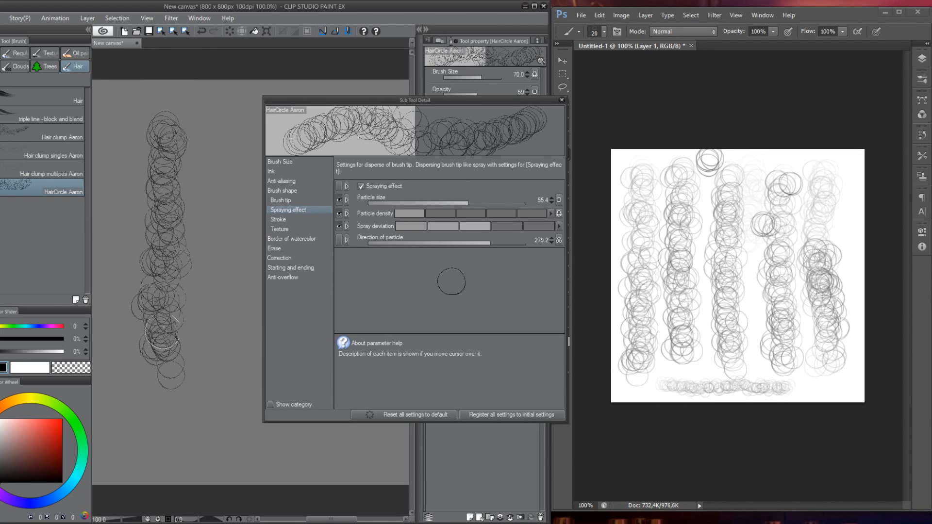
key("ctrl+z")
- Try a brush size of 250 with a loose vertical stroke, then undo the stroke
key("bracketright")
key("bracketright")
key("bracketright")
key("bracketright")
key("bracketright")
key("bracketright")
key("bracketright")
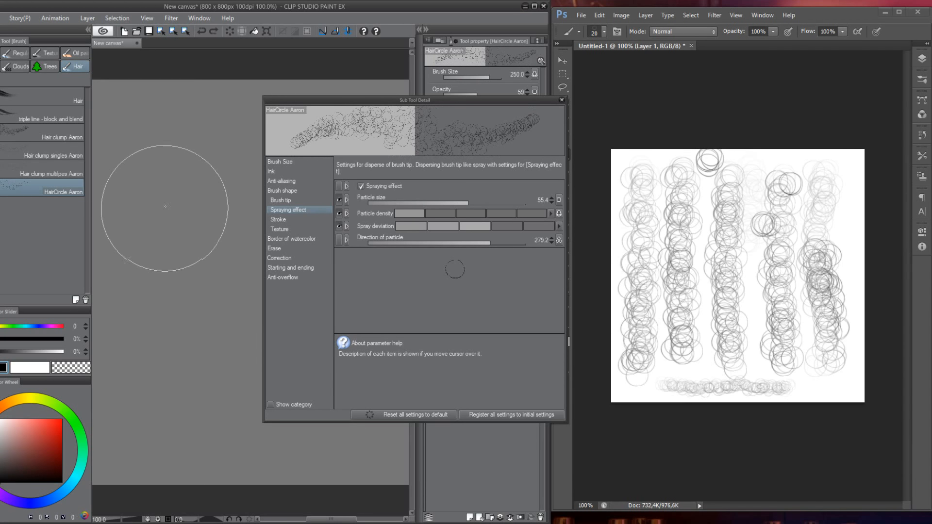
mouse_move(156, 125)
left_mouse_down()
mouse_move(152, 245)
mouse_move(165, 357)
left_mouse_up()
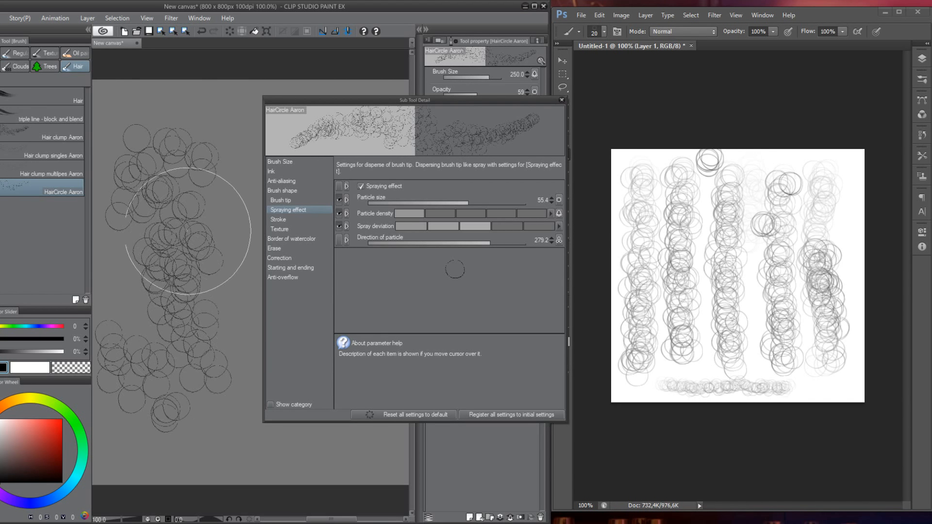
key("ctrl+z")
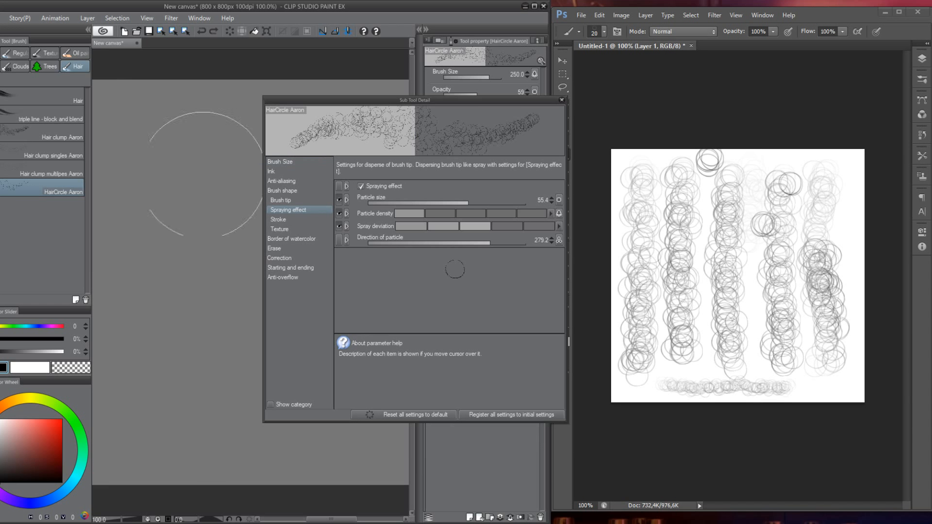
- Try a brush size of 200, restore it to 250, and check the Stroke settings before returning to Spraying effect
key("bracketleft")
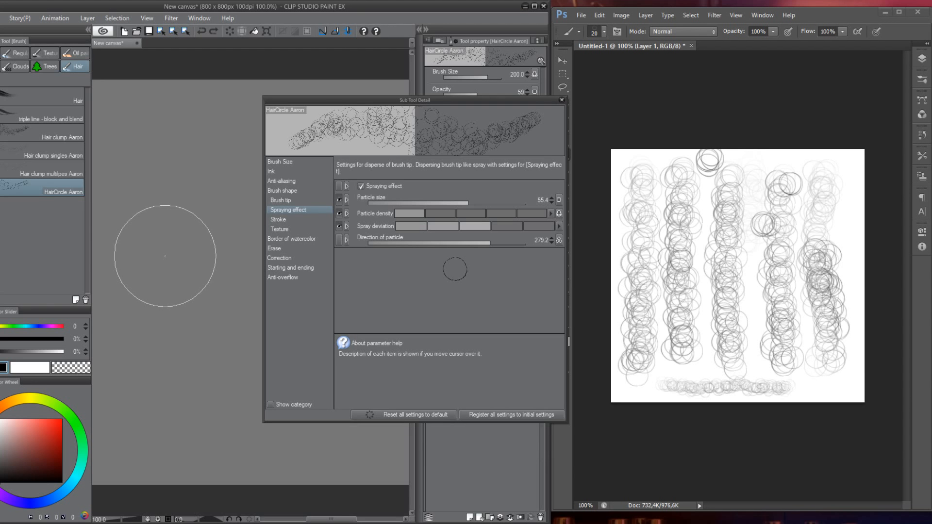
key("bracketright")
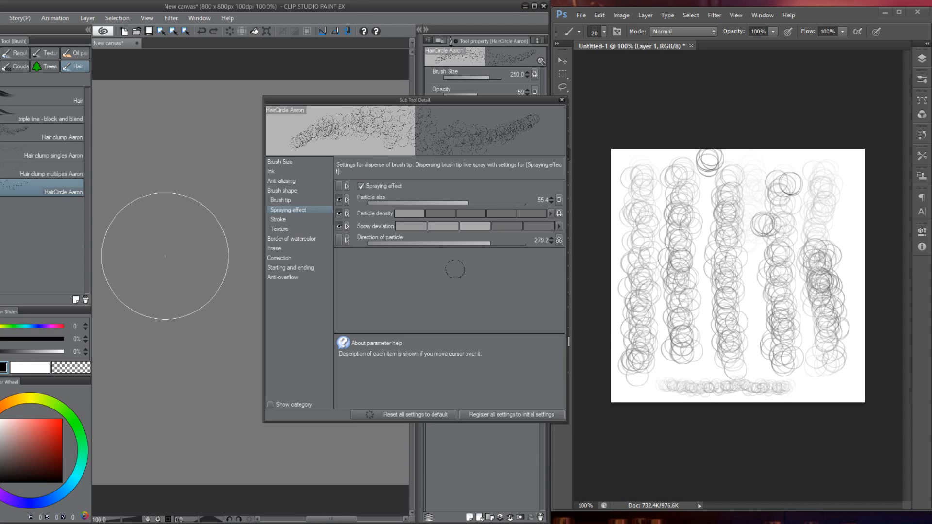
left_click(292, 219)
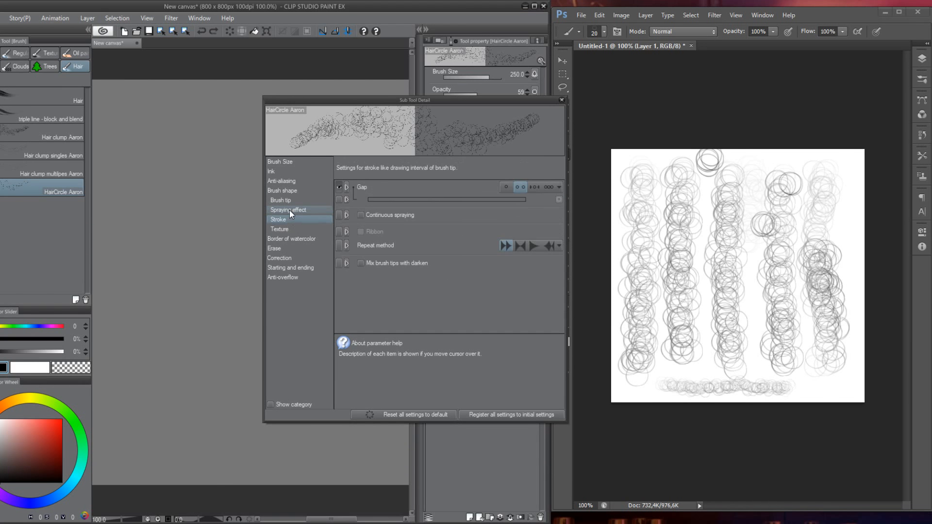
left_click(289, 211)
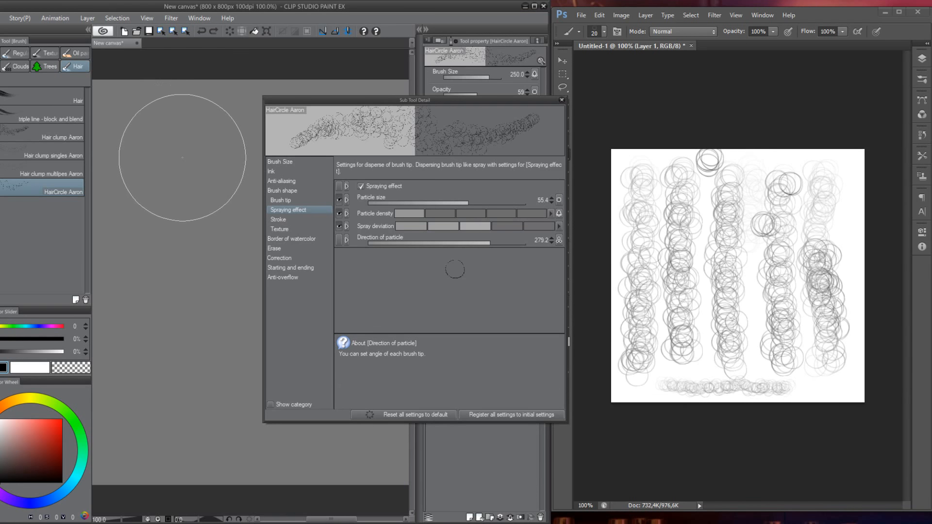
- Try a brush size of 300 with a dense scribble of circles down the canvas, then clear it
key("]")
key("]")
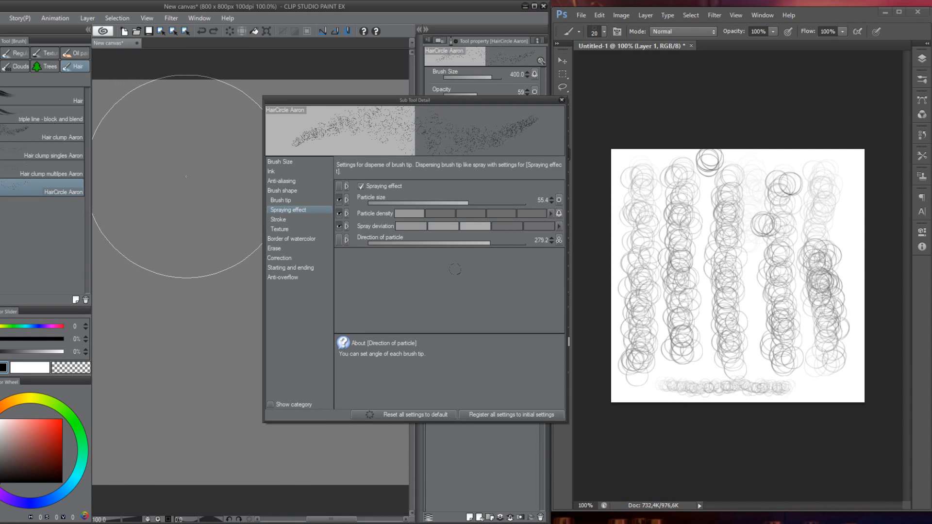
key("[")
mouse_move(182, 162)
left_mouse_down()
mouse_move(186, 401)
mouse_move(181, 274)
mouse_move(176, 318)
left_mouse_up()
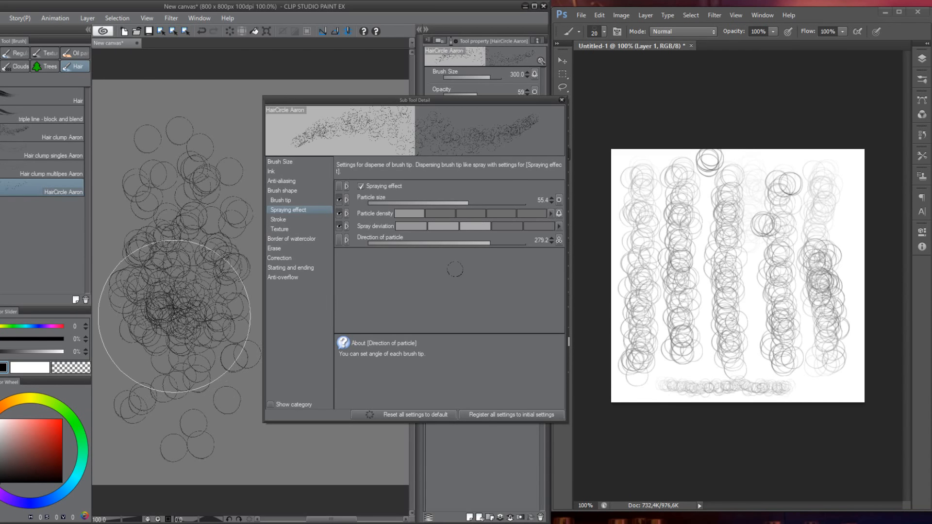
key("Delete")
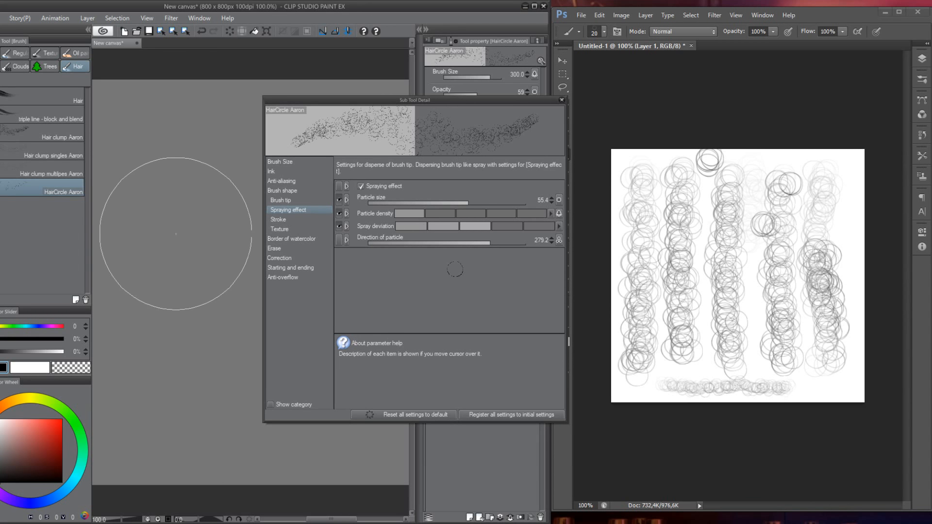
- Reduce the brush size to 80 and draw two overlapping vertical strokes down the canvas
key("bracketleft")
key("bracketleft")
key("bracketleft")
key("bracketleft")
key("bracketleft")
key("bracketleft")
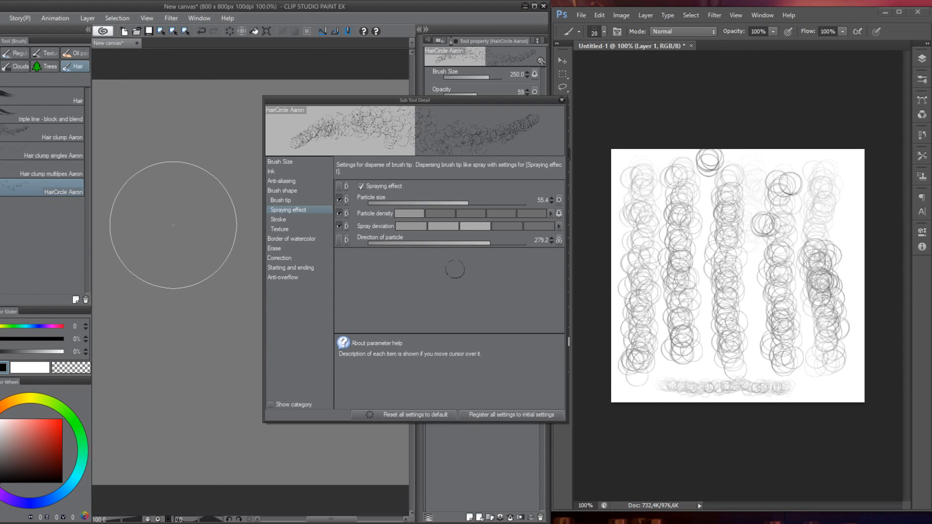
key("bracketleft")
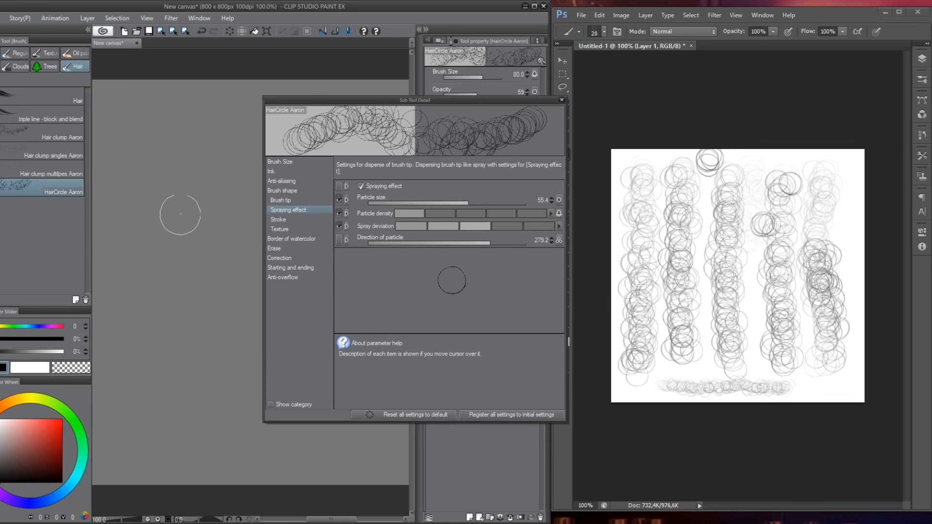
left_click_drag(181, 129, 187, 425)
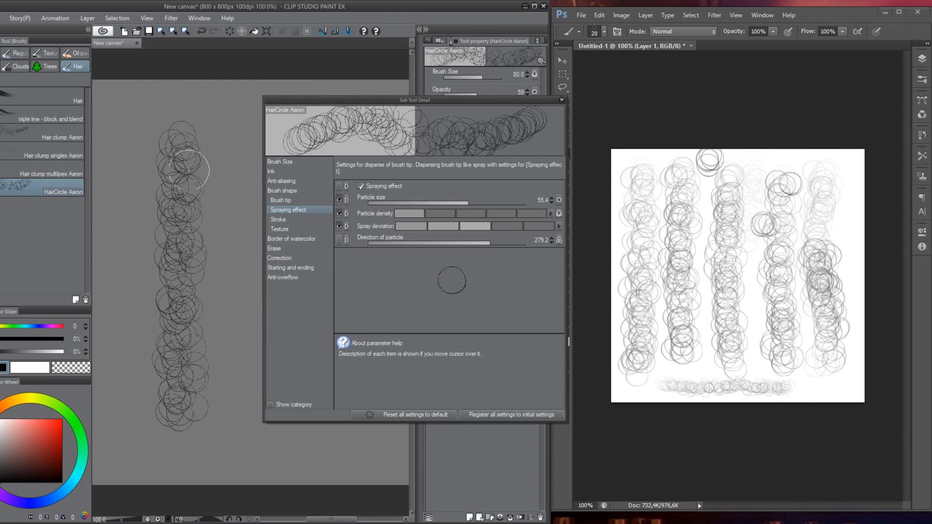
mouse_move(189, 170)
left_mouse_down()
mouse_move(173, 315)
mouse_move(178, 395)
left_mouse_up()
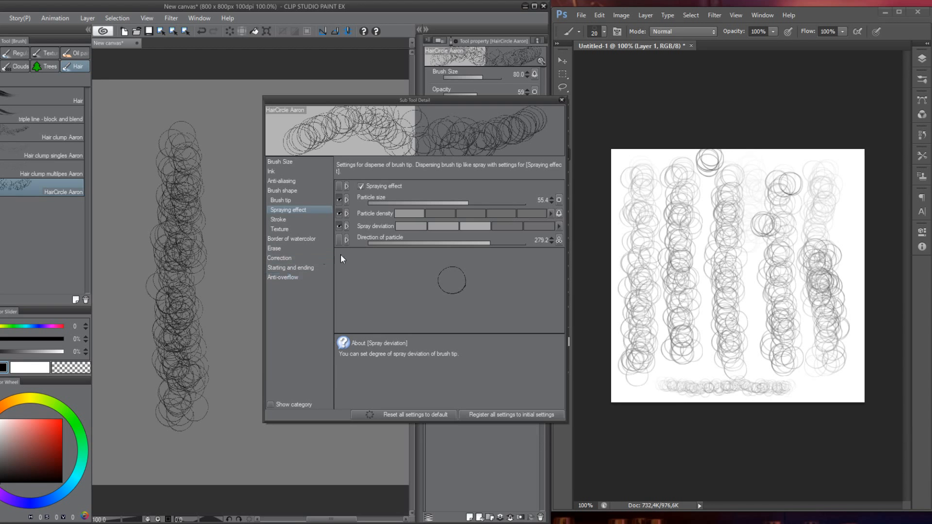
- Register the current HairCircle settings as its initial settings and clear the test strokes from the canvas
left_click(506, 419)
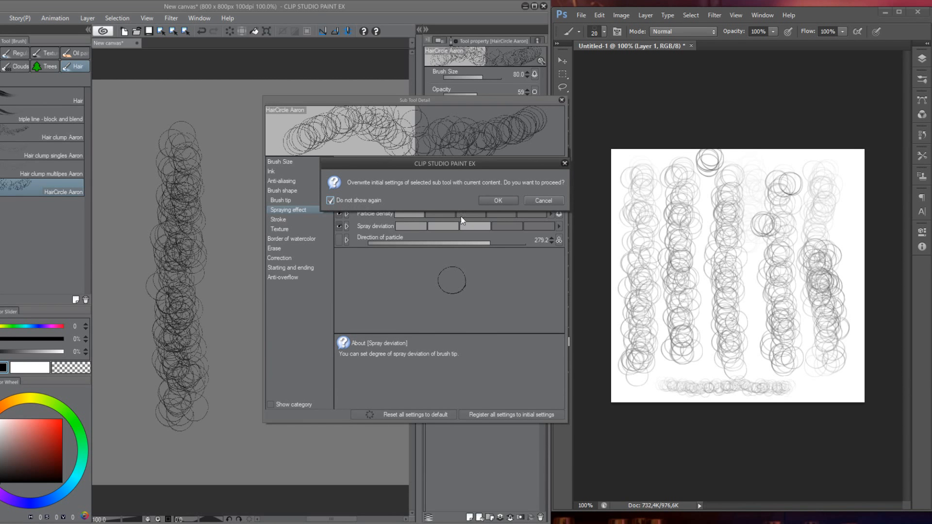
left_click(498, 201)
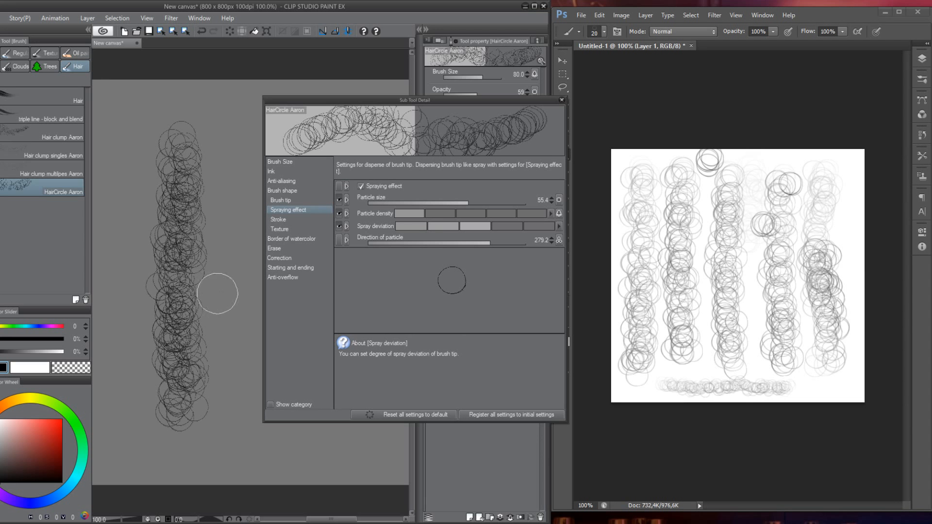
key("Delete")
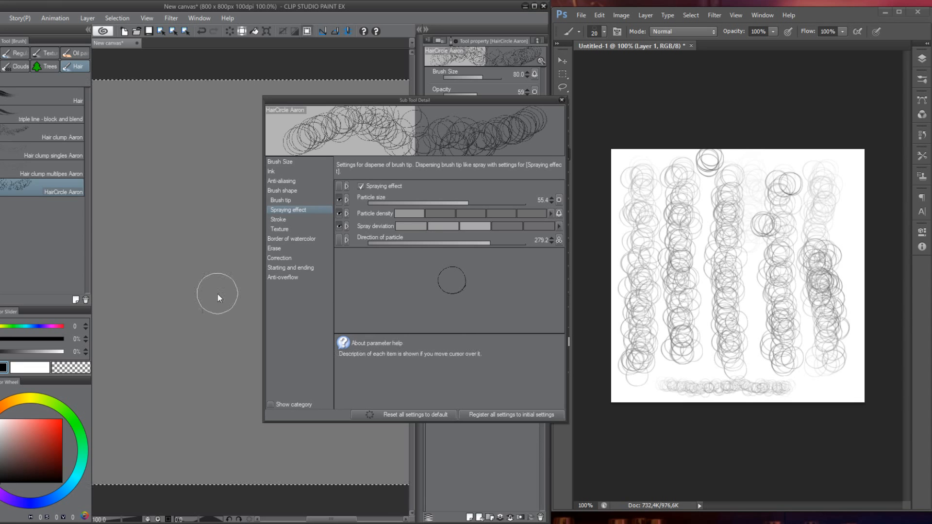
- Compare a vertical stroke at the current Particle density with overlapping strokes beside it at maximum density
mouse_move(125, 144)
left_mouse_down()
mouse_move(137, 141)
mouse_move(140, 279)
mouse_move(163, 360)
left_mouse_up()
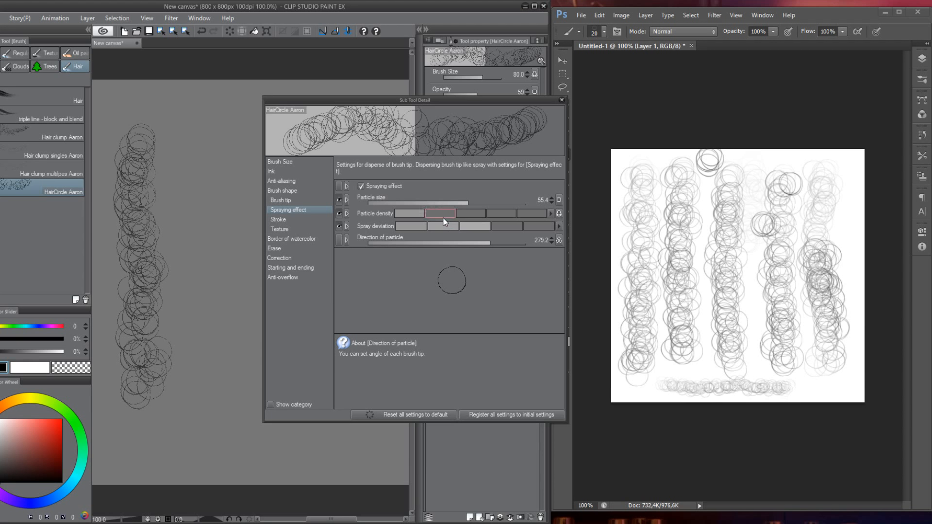
left_click_drag(443, 211, 528, 209)
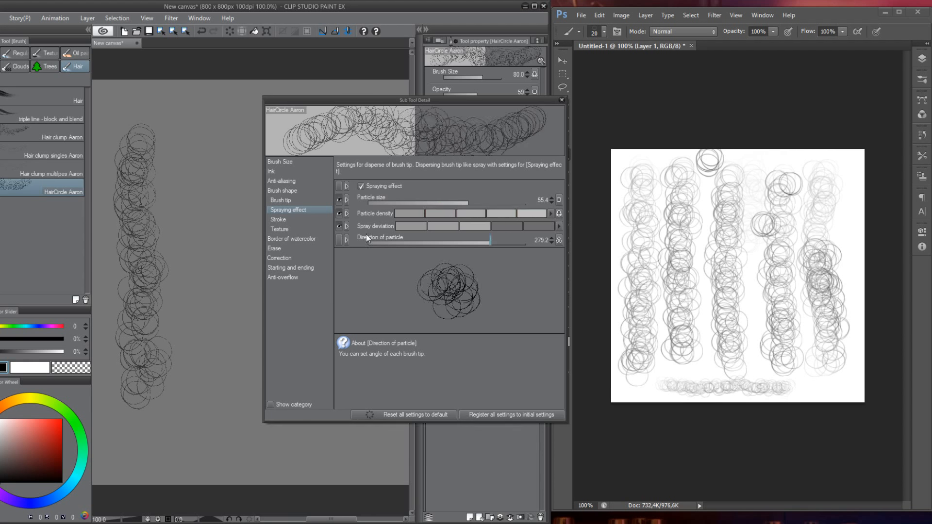
mouse_move(199, 130)
left_mouse_down()
mouse_move(206, 193)
mouse_move(197, 270)
mouse_move(208, 154)
mouse_move(194, 420)
left_mouse_up()
left_click_drag(200, 243, 214, 119)
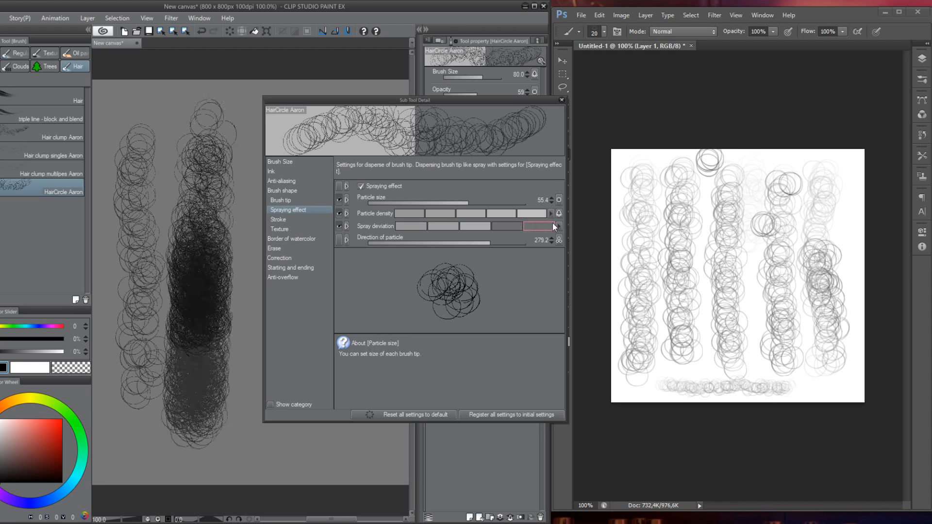
- Turn off pen pressure control for Particle density, test a vertical stroke at three blocks, and set the density to two blocks
left_click(559, 214)
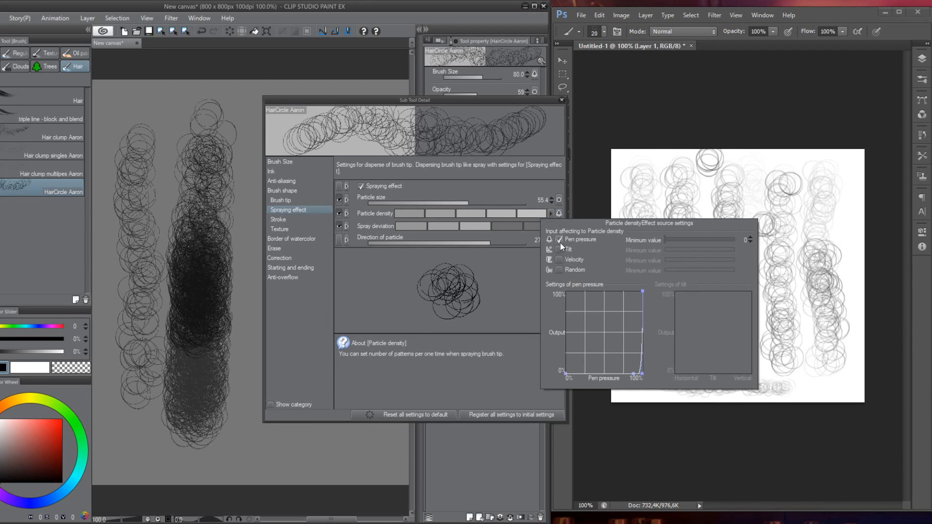
left_click(560, 240)
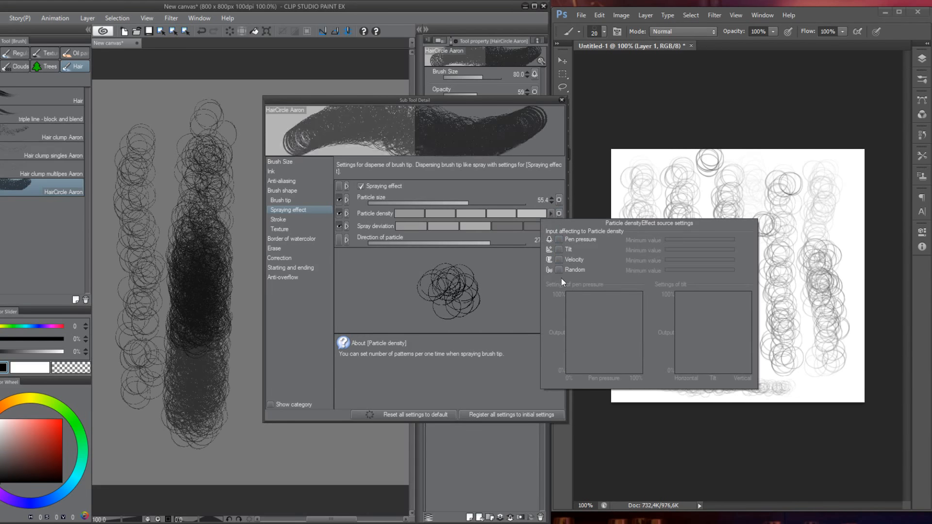
left_click(465, 215)
left_click(476, 214)
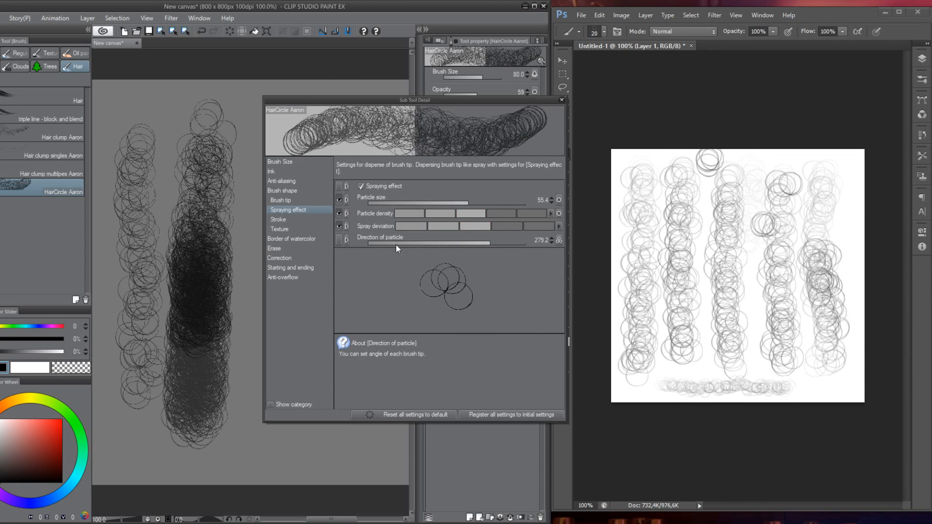
mouse_move(175, 131)
left_mouse_down()
mouse_move(161, 204)
mouse_move(160, 418)
left_mouse_up()
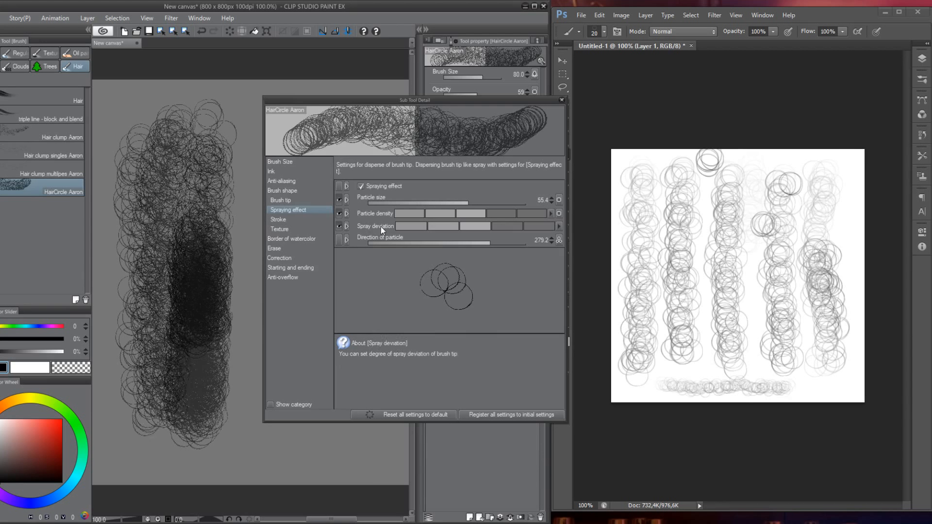
left_click(410, 214)
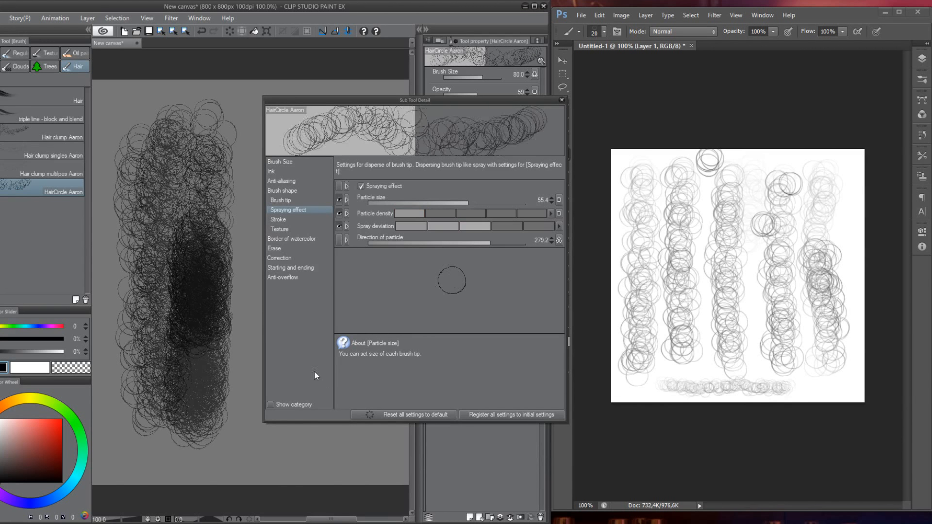
left_click(438, 213)
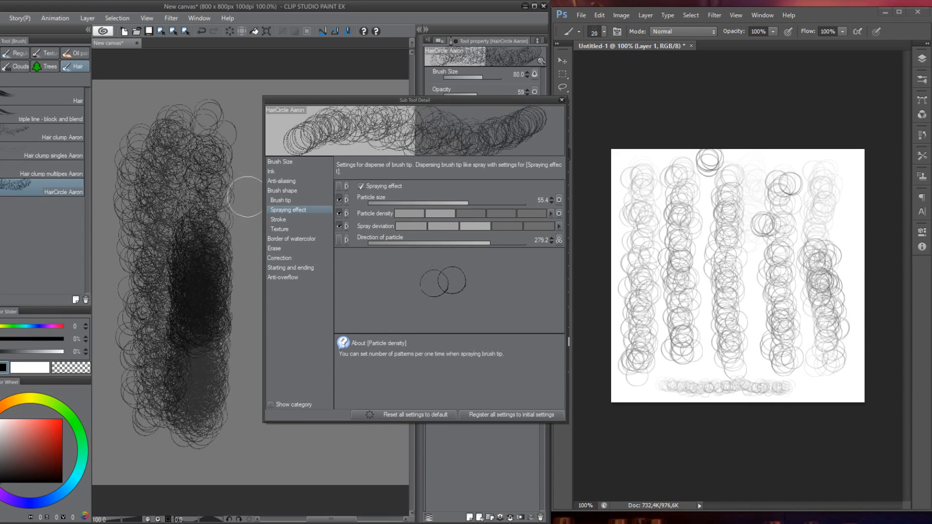
- Clear all test strokes from the canvas and remove the selection
key("ctrl+s")
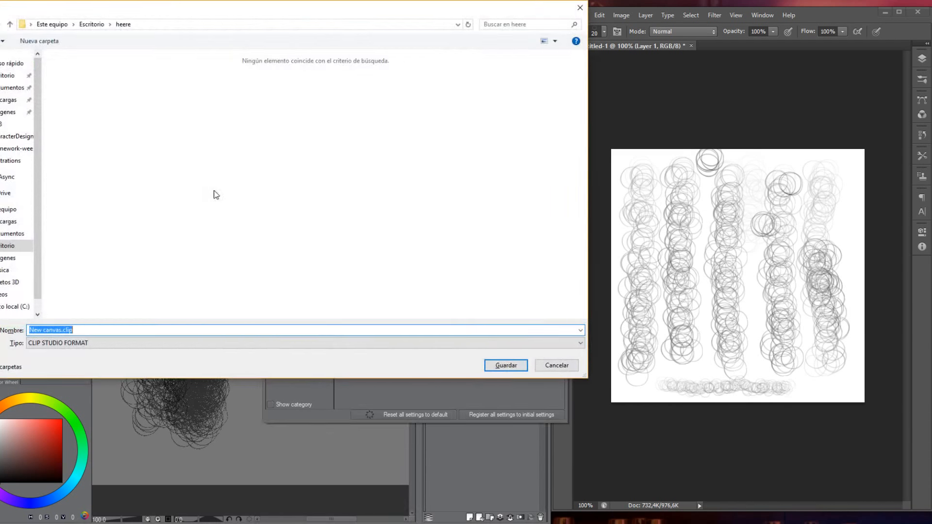
left_click(566, 367)
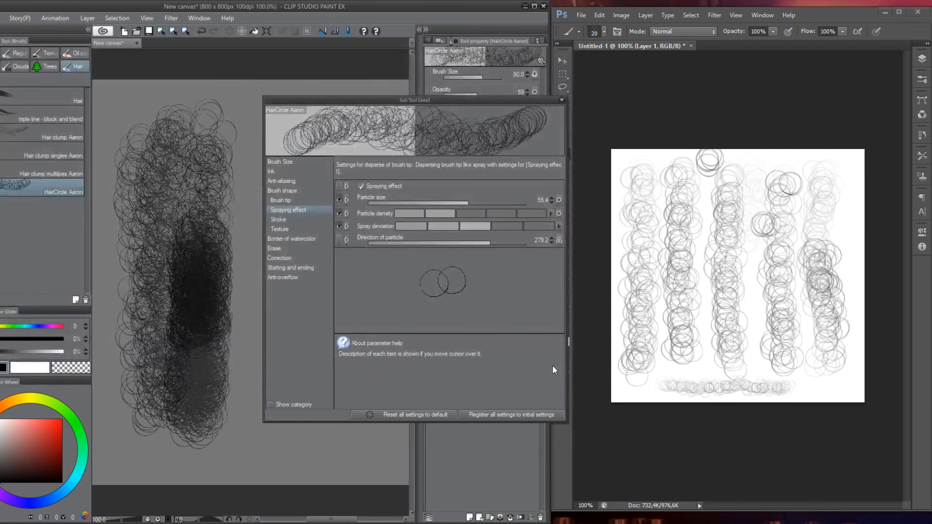
key("ctrl+a")
key("Delete")
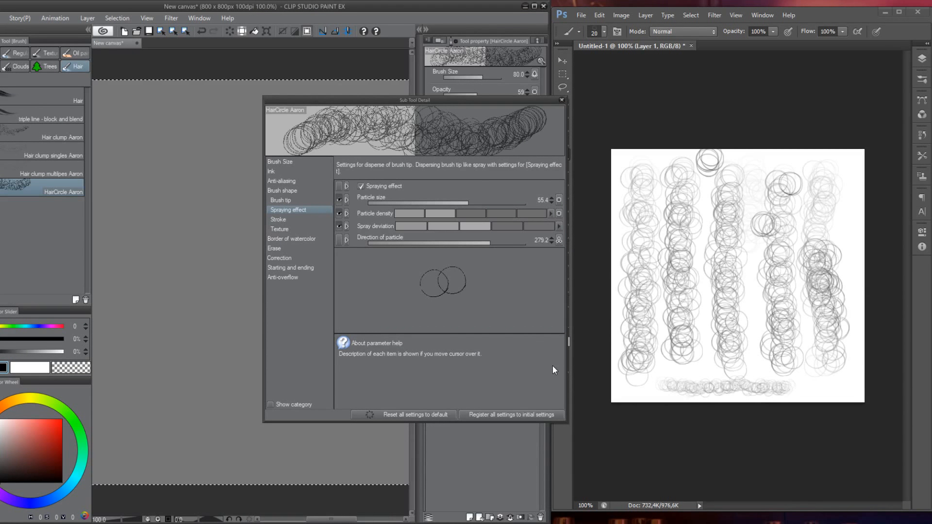
key("ctrl+d")
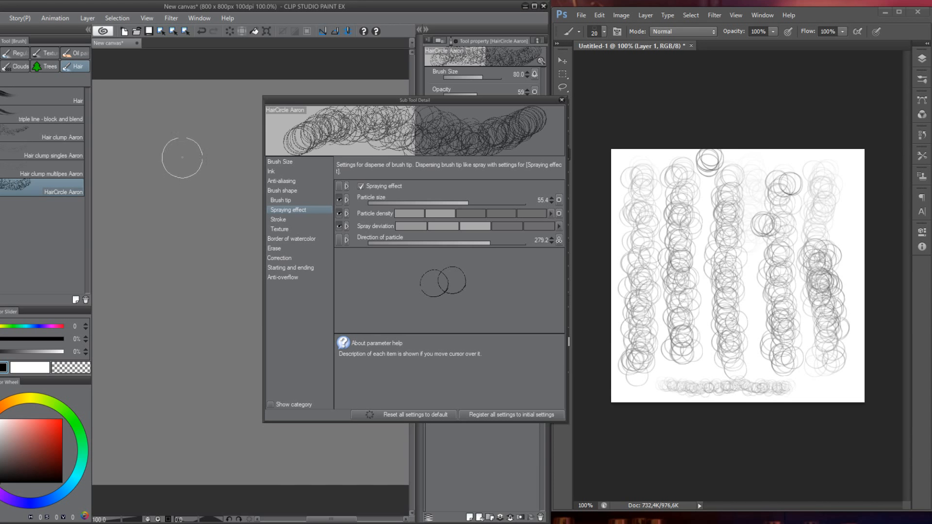
- Try several vertical HairCircle strokes with Particle density at two blocks, undoing each one
left_click_drag(185, 131, 183, 359)
key("ctrl+z")
left_click_drag(187, 139, 177, 218)
key("ctrl+z")
mouse_move(183, 136)
left_mouse_down()
mouse_move(183, 379)
mouse_move(153, 166)
mouse_move(156, 393)
left_mouse_up()
key("ctrl+z")
key("ctrl+z")
mouse_move(193, 141)
left_mouse_down()
mouse_move(176, 429)
mouse_move(187, 292)
mouse_move(174, 393)
left_mouse_up()
key("ctrl+z")
key("ctrl+z")
- Reduce the Particle density to one block and try vertical strokes with it, undoing each one
left_click(416, 217)
mouse_move(187, 142)
left_mouse_down()
mouse_move(193, 346)
mouse_move(206, 188)
mouse_move(193, 168)
mouse_move(194, 412)
left_mouse_up()
key("ctrl+z")
mouse_move(190, 180)
left_mouse_down()
mouse_move(183, 177)
mouse_move(179, 222)
left_mouse_up()
key("ctrl+z")
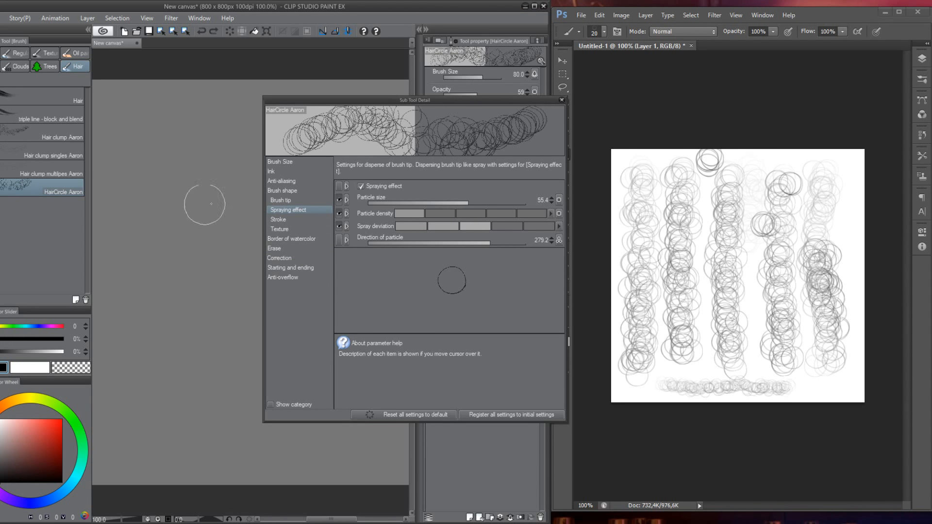
- Set the Particle size to 49.4 and try a short vertical stroke, undoing it
left_click(539, 200)
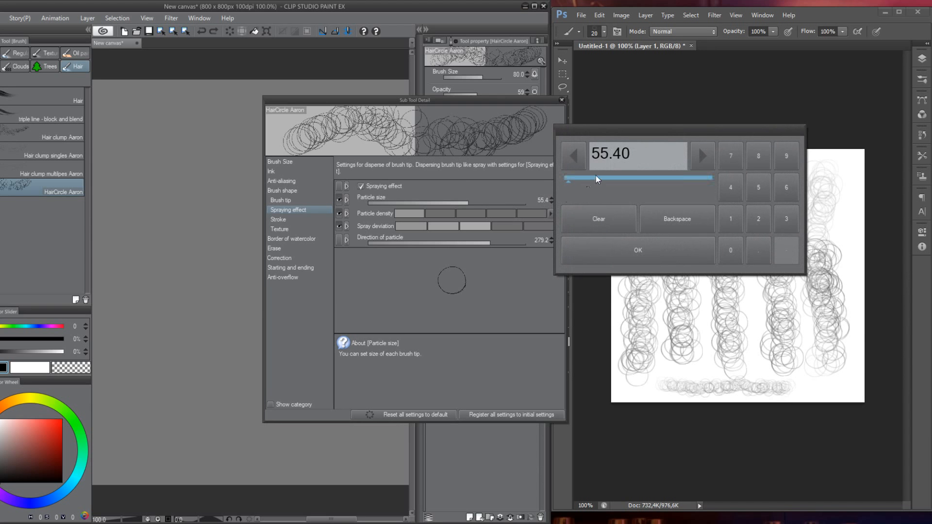
left_click(575, 155)
left_click(574, 156)
left_click(574, 156)
left_click(575, 155)
left_click(574, 155)
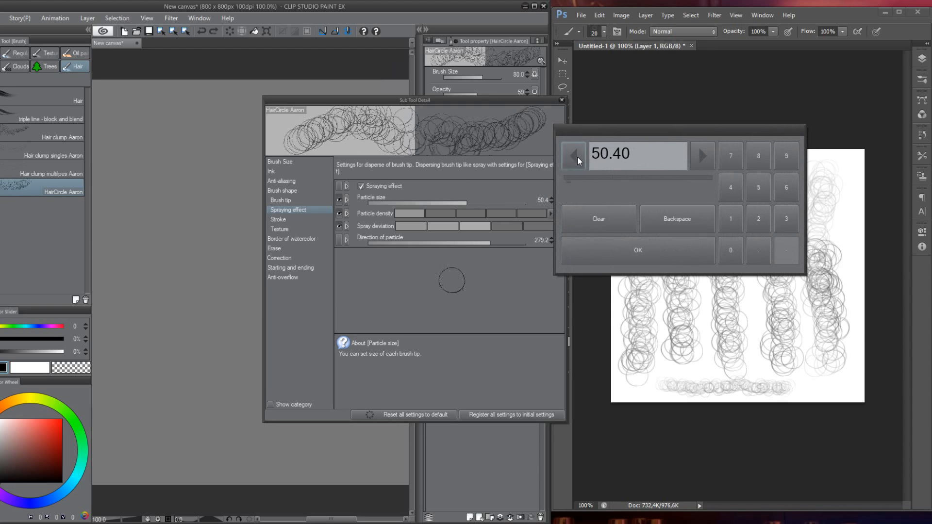
left_click(574, 156)
left_click(636, 246)
left_click_drag(190, 173, 183, 290)
key("ctrl+z")
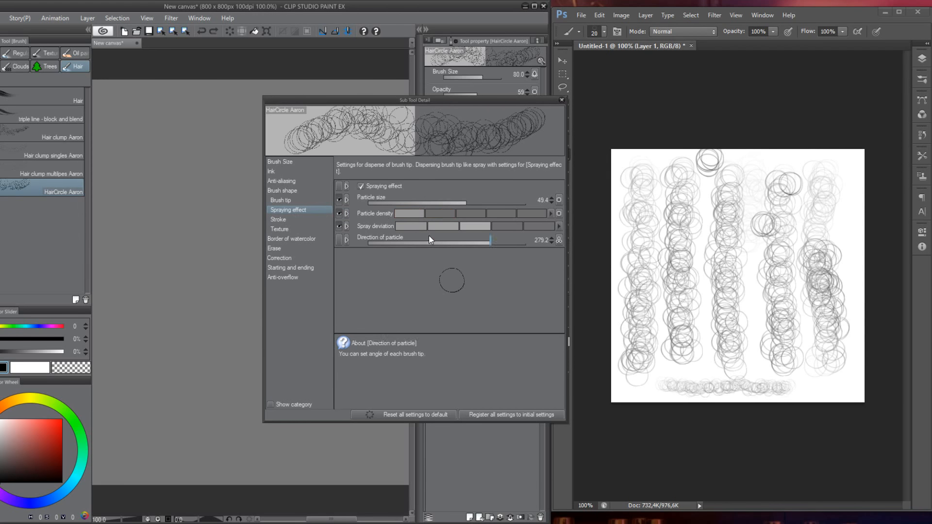
- Reduce the brush size to 40 and paint overlapping vertical test strokes that curve at the upper end
key("bracketleft")
key("bracketleft")
key("bracketleft")
key("bracketleft")
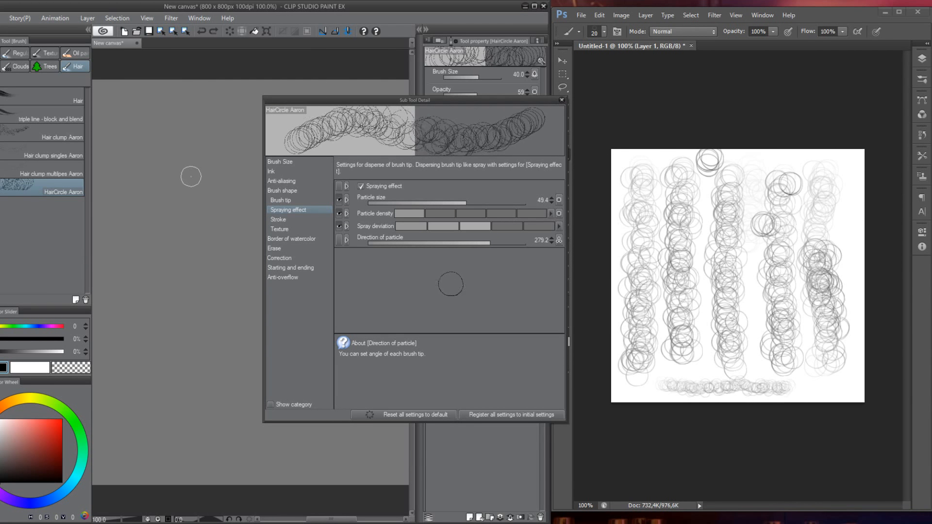
left_click_drag(177, 180, 170, 318)
key("ctrl+z")
mouse_move(187, 178)
left_mouse_down()
mouse_move(174, 355)
mouse_move(182, 339)
mouse_move(201, 354)
left_mouse_up()
mouse_move(222, 175)
left_mouse_down()
mouse_move(187, 340)
mouse_move(206, 175)
mouse_move(243, 155)
mouse_move(209, 180)
mouse_move(232, 213)
left_mouse_up()
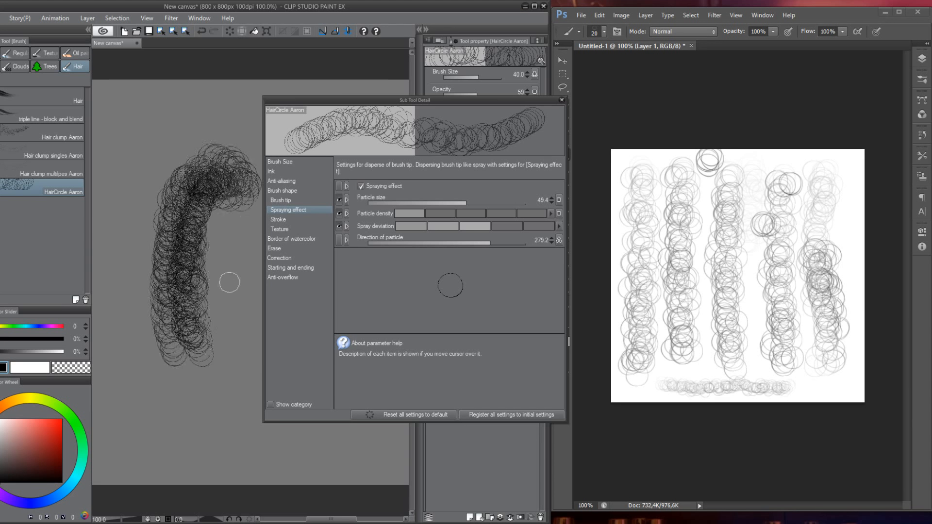
- Clear the curved test strokes from the canvas and remove the selection
key("ctrl+a")
key("Delete")
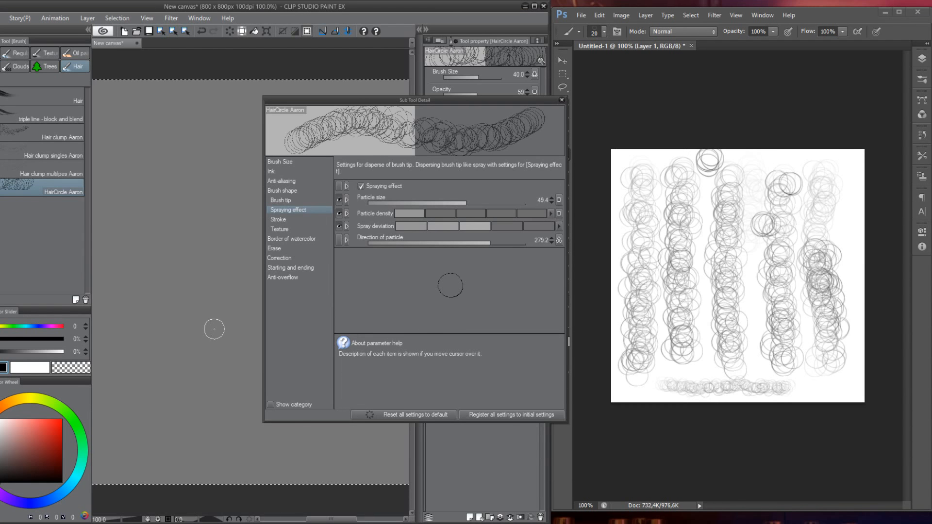
key("ctrl+d")
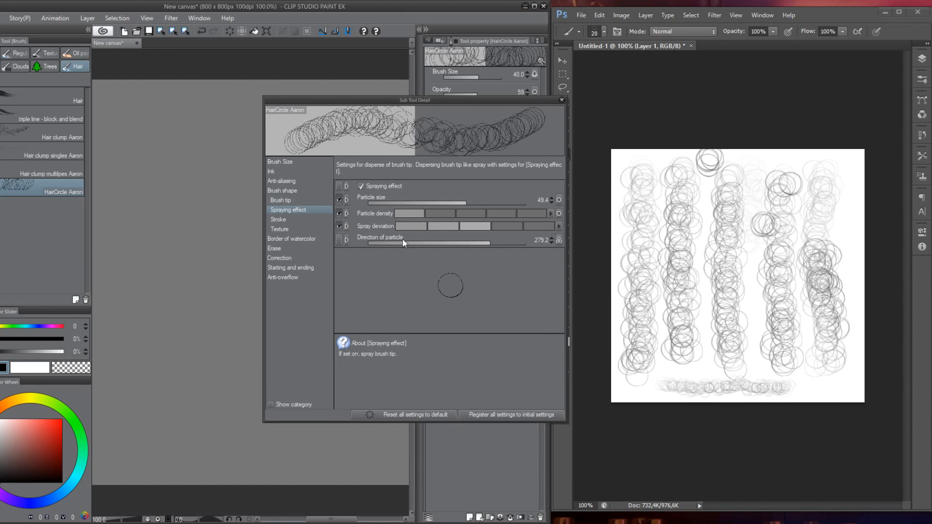
- Set HairCircle's stroke Gap to a custom value of 12.9
left_click(305, 218)
left_click(507, 187)
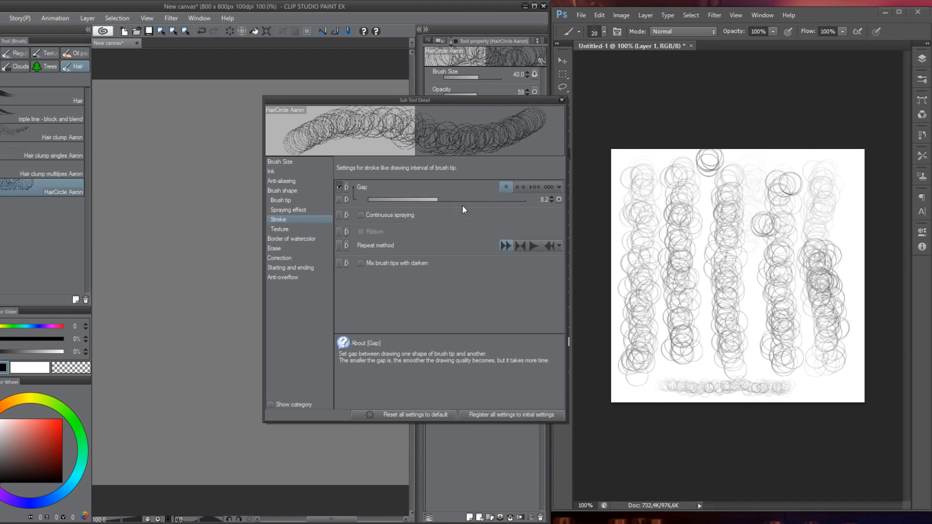
left_click_drag(441, 197, 445, 197)
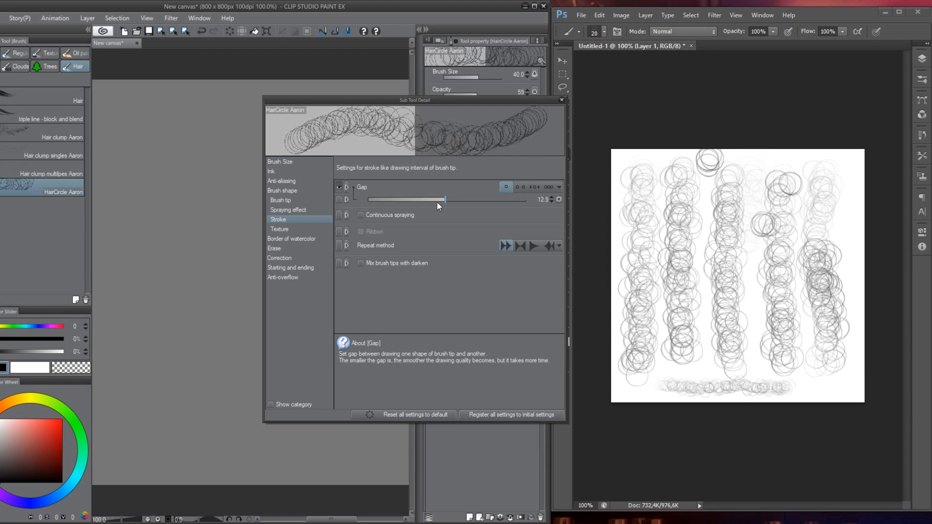
- Paint two overlapping columns of vertical strokes and a separate one beside them to test the wider gap
left_click_drag(161, 146, 167, 359)
left_click_drag(165, 166, 172, 362)
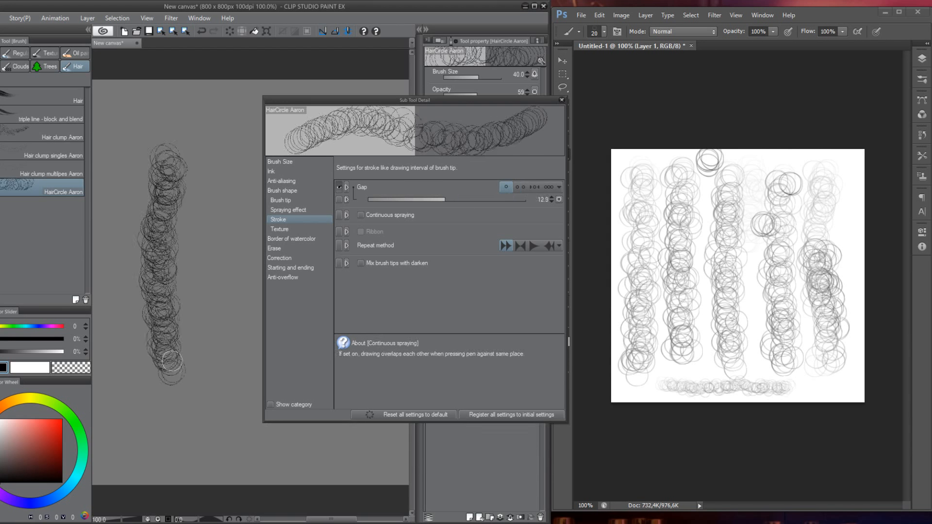
mouse_move(203, 192)
left_mouse_down()
mouse_move(181, 283)
mouse_move(194, 361)
left_mouse_up()
left_click_drag(198, 179, 178, 362)
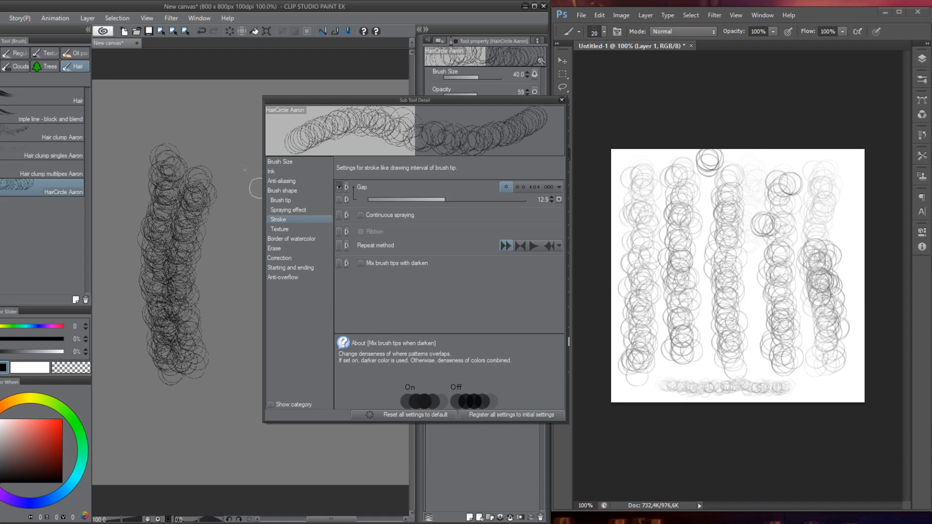
mouse_move(228, 134)
left_mouse_down()
mouse_move(227, 330)
mouse_move(234, 341)
mouse_move(237, 334)
left_mouse_up()
key("ctrl+z")
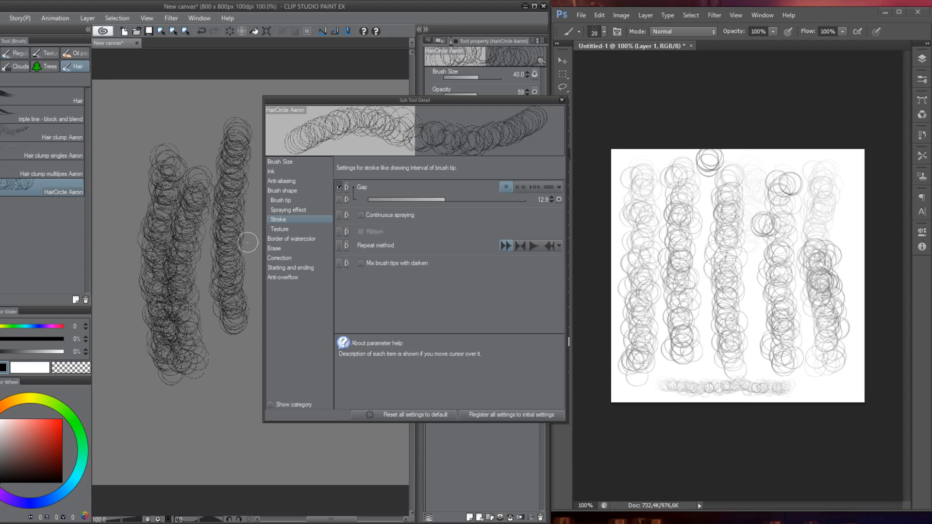
- Switch to Photoshop and clear all the reference strokes from its canvas
left_click(652, 250)
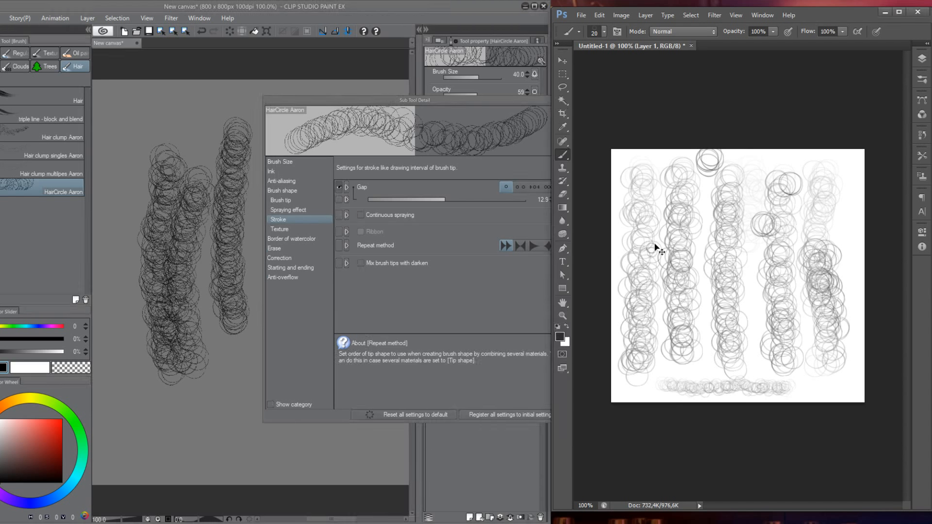
key("ctrl+a")
key("Delete")
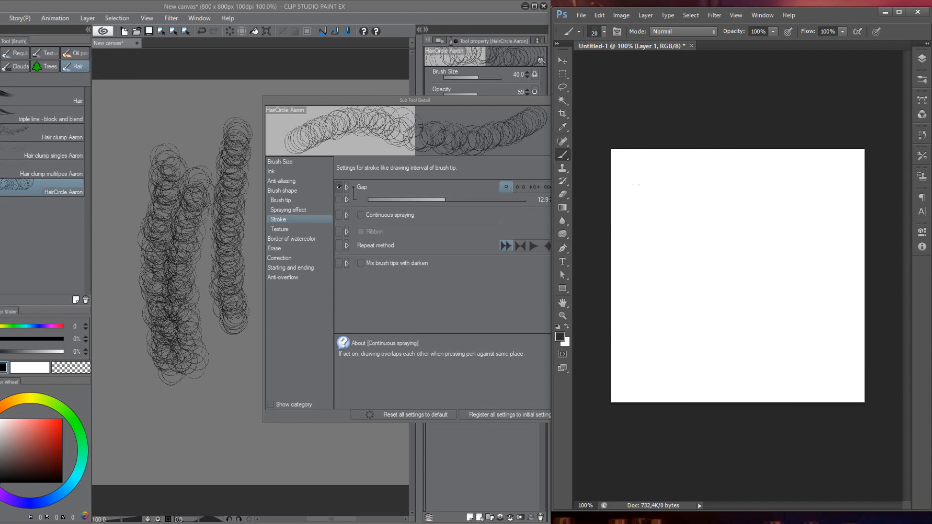
- Increase the Photoshop brush size to 40, try vertical strokes with it, and undo them all
left_click_drag(635, 180, 634, 294)
key("ctrl+z")
key("bracketright")
key("bracketright")
mouse_move(643, 178)
left_mouse_down()
mouse_move(635, 232)
mouse_move(643, 368)
left_mouse_up()
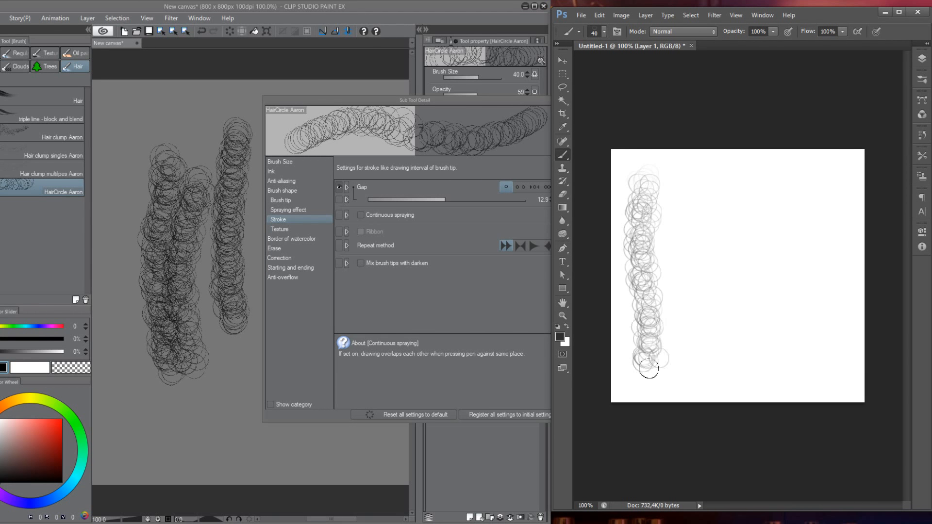
mouse_move(683, 183)
left_mouse_down()
mouse_move(676, 252)
mouse_move(685, 362)
left_mouse_up()
key("ctrl+z")
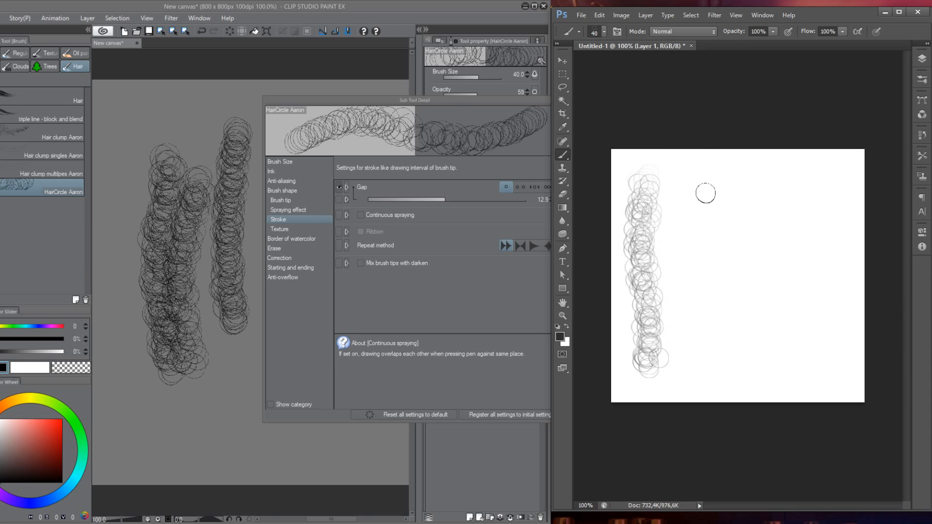
key("ctrl+z")
key("ctrl+z")
key("ctrl+z")
key("ctrl+z")
key("ctrl+z")
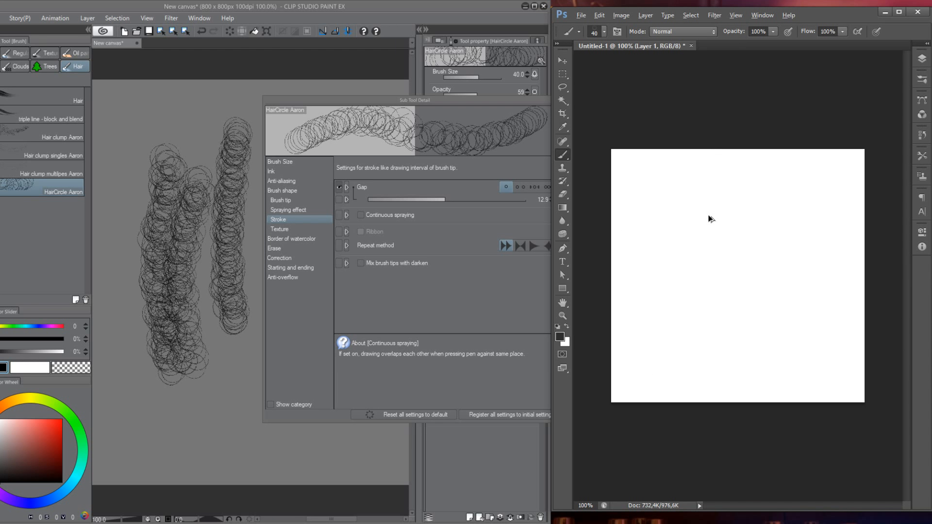
- Paint an arch of curly hair on the Photoshop canvas, with overlapping strokes down both sides
mouse_move(697, 196)
left_mouse_down()
mouse_move(751, 183)
mouse_move(683, 211)
mouse_move(682, 193)
mouse_move(689, 244)
left_mouse_up()
left_click_drag(666, 213, 670, 311)
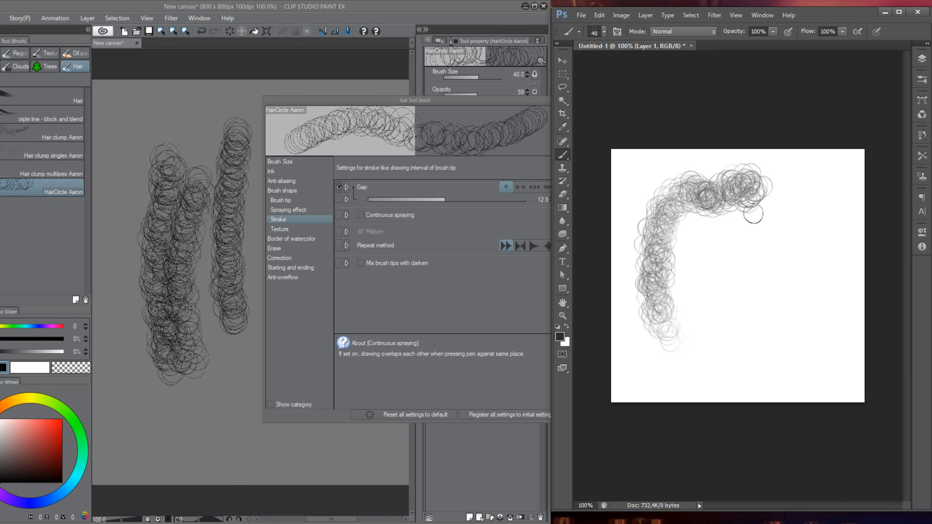
left_click_drag(754, 213, 795, 306)
mouse_move(771, 196)
left_mouse_down()
mouse_move(774, 272)
mouse_move(789, 312)
left_mouse_up()
mouse_move(776, 191)
left_mouse_down()
mouse_move(774, 271)
mouse_move(783, 314)
left_mouse_up()
left_click_drag(685, 207, 695, 341)
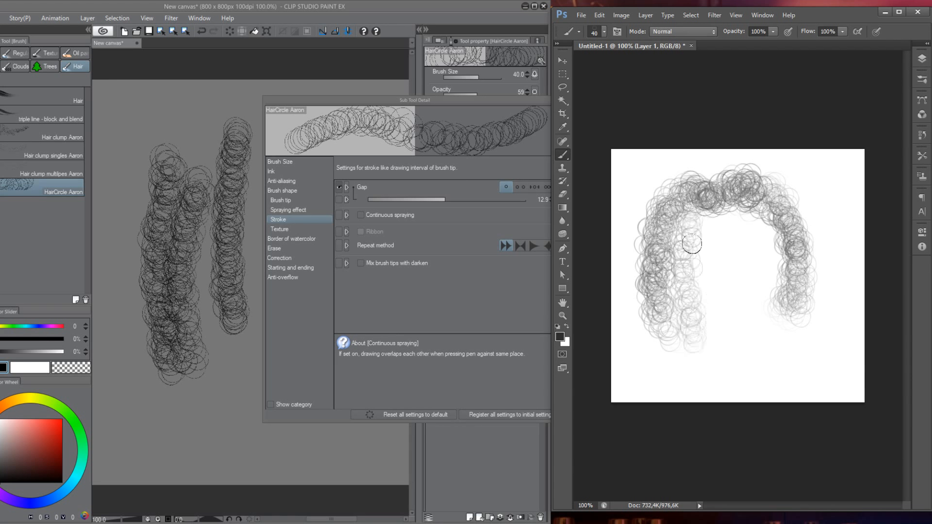
left_click_drag(693, 244, 674, 312)
left_click_drag(747, 209, 757, 302)
left_click_drag(769, 216, 779, 308)
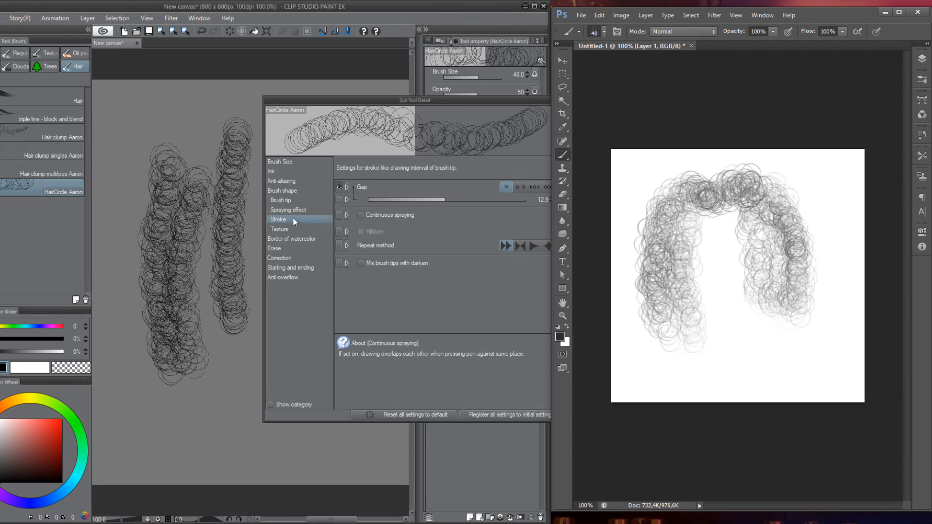
- Switch back to Clip Studio Paint, clear the vertical test strokes and remove the selection
left_click(204, 231)
key("ctrl+a")
key("Delete")
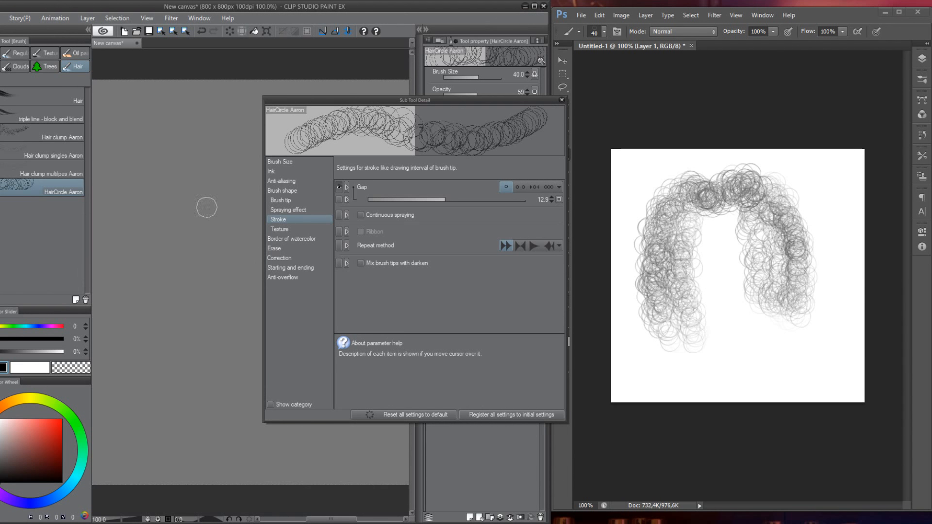
key("ctrl+d")
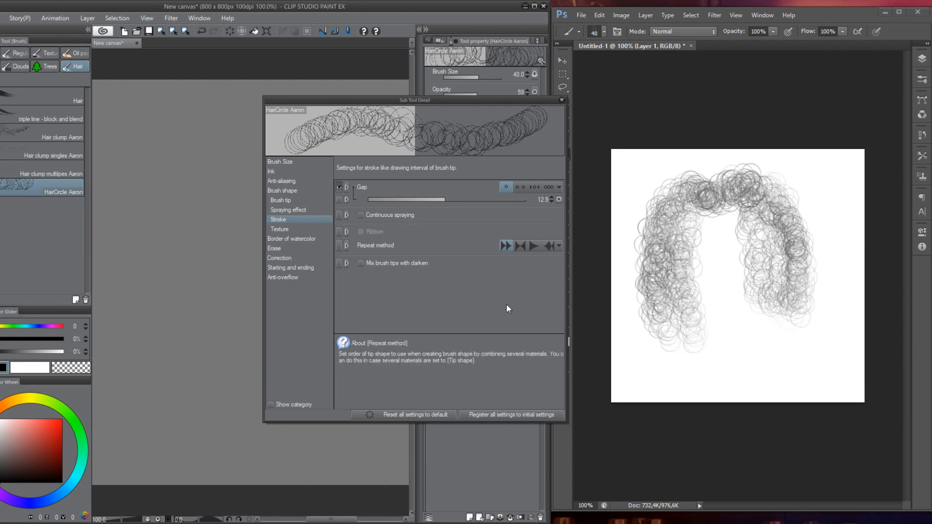
- Close the sub tool details, collapse the side palettes, and paint a HairCircle hair arch like the Photoshop one
left_click(561, 100)
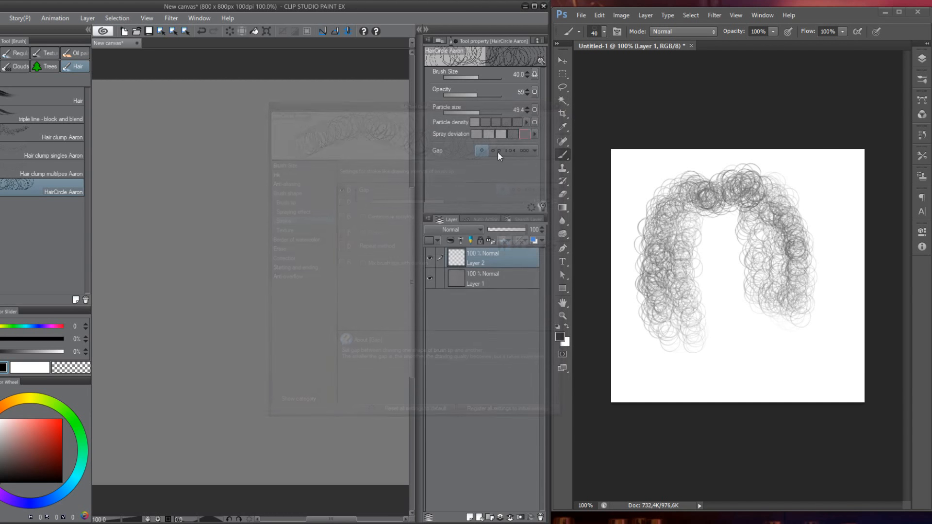
left_click(426, 29)
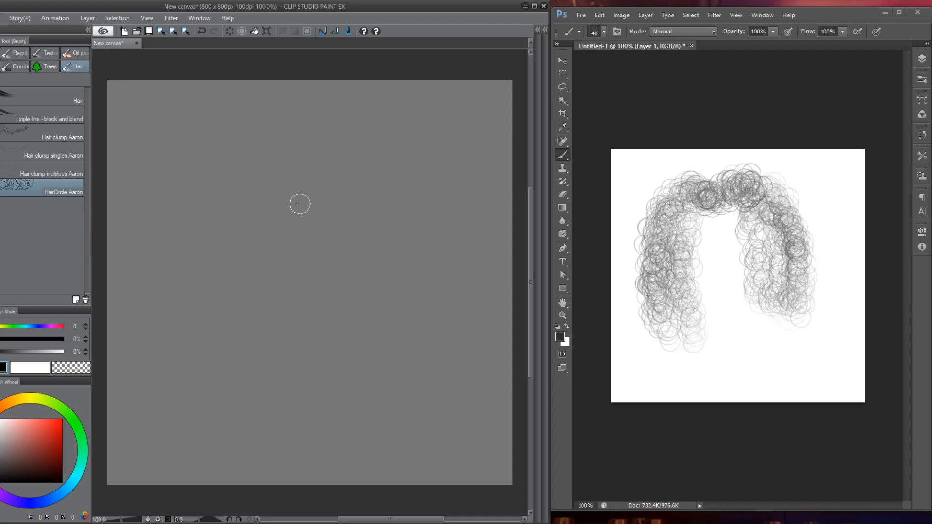
mouse_move(241, 150)
left_mouse_down()
mouse_move(242, 172)
mouse_move(296, 153)
mouse_move(338, 164)
mouse_move(292, 173)
mouse_move(202, 241)
mouse_move(245, 163)
mouse_move(211, 359)
left_mouse_up()
key("ctrl+z")
mouse_move(216, 168)
left_mouse_down()
mouse_move(199, 360)
mouse_move(214, 332)
mouse_move(193, 318)
left_mouse_up()
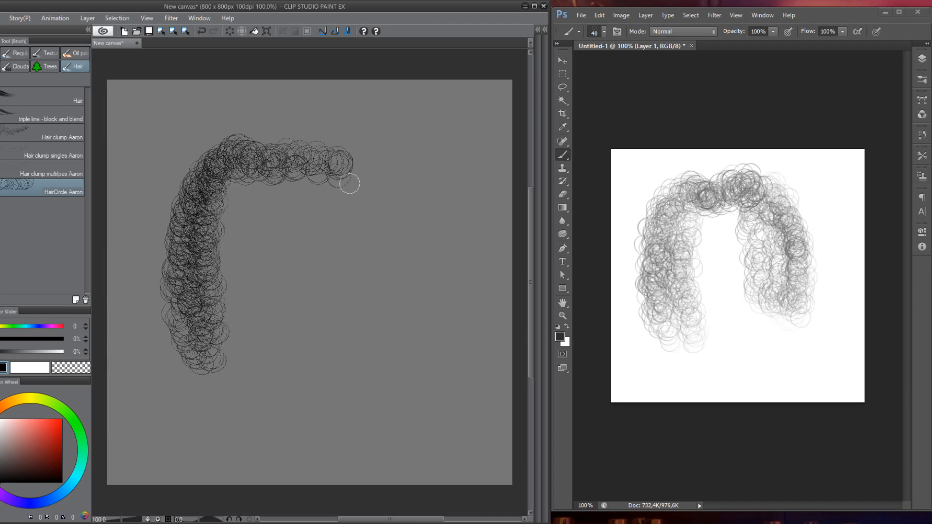
mouse_move(355, 162)
left_mouse_down()
mouse_move(377, 307)
mouse_move(354, 316)
left_mouse_up()
mouse_move(360, 168)
left_mouse_down()
mouse_move(388, 320)
mouse_move(332, 372)
left_mouse_up()
left_click_drag(367, 295, 361, 345)
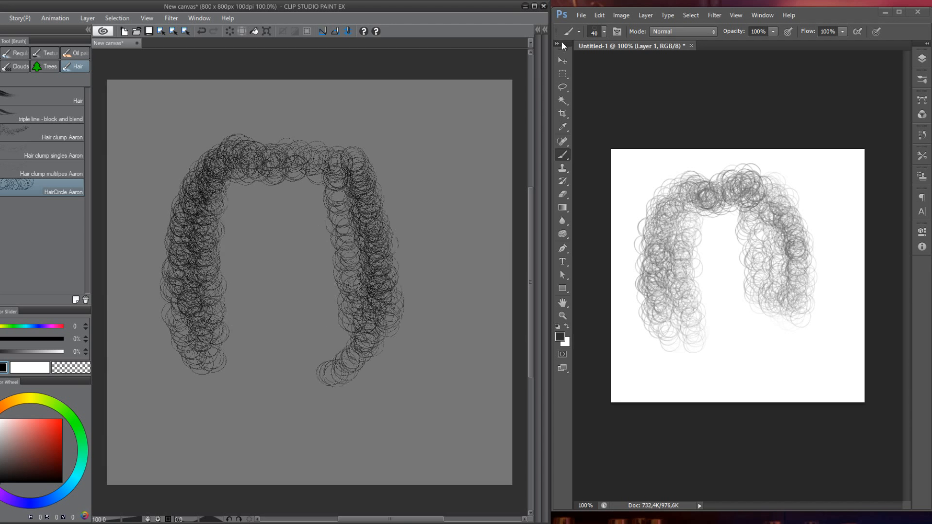
left_click_drag(241, 141, 310, 146)
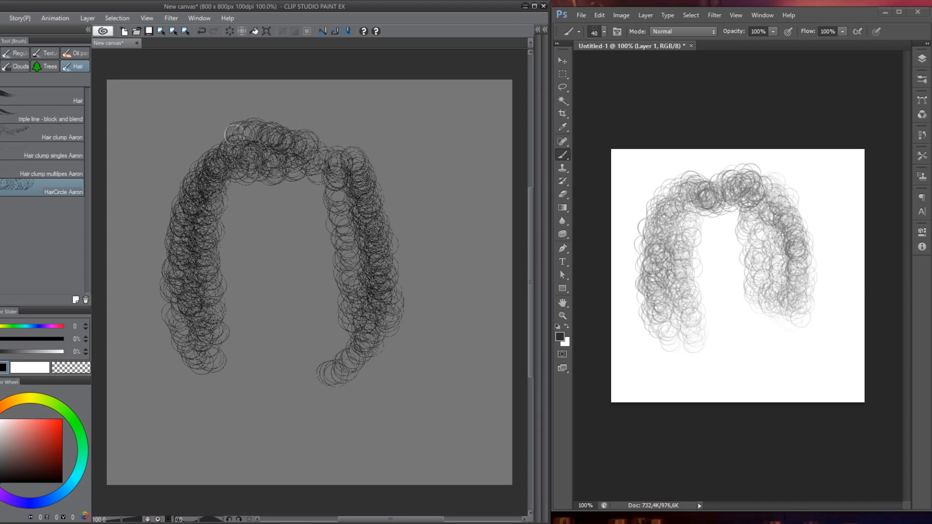
mouse_move(199, 160)
left_mouse_down()
mouse_move(317, 148)
mouse_move(335, 190)
left_mouse_up()
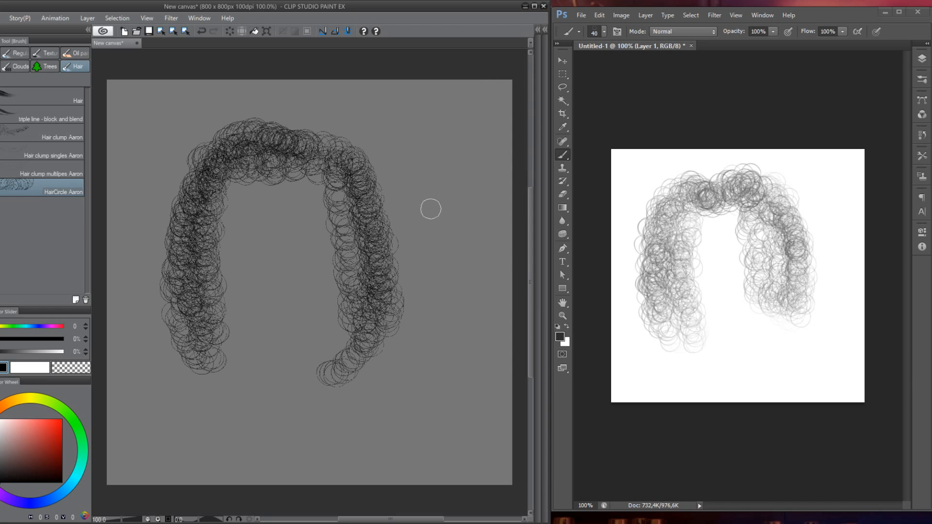
- Set the Particle size to 40 and paint overlapping vertical test strokes inside the hair arch
left_click(544, 29)
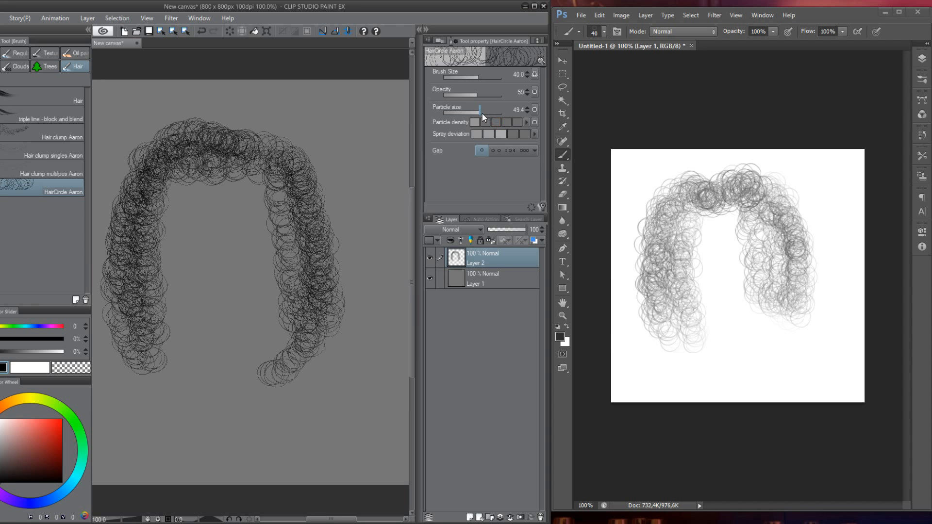
left_click(520, 113)
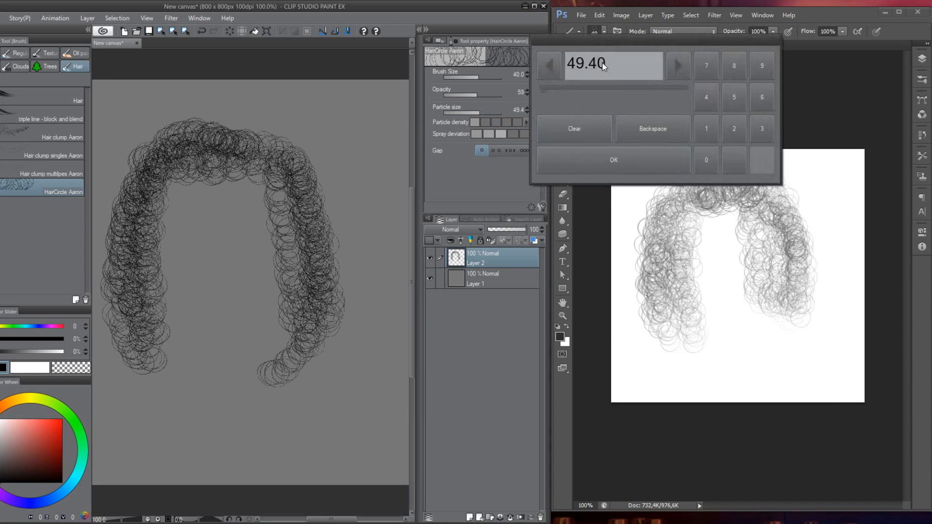
left_click(710, 100)
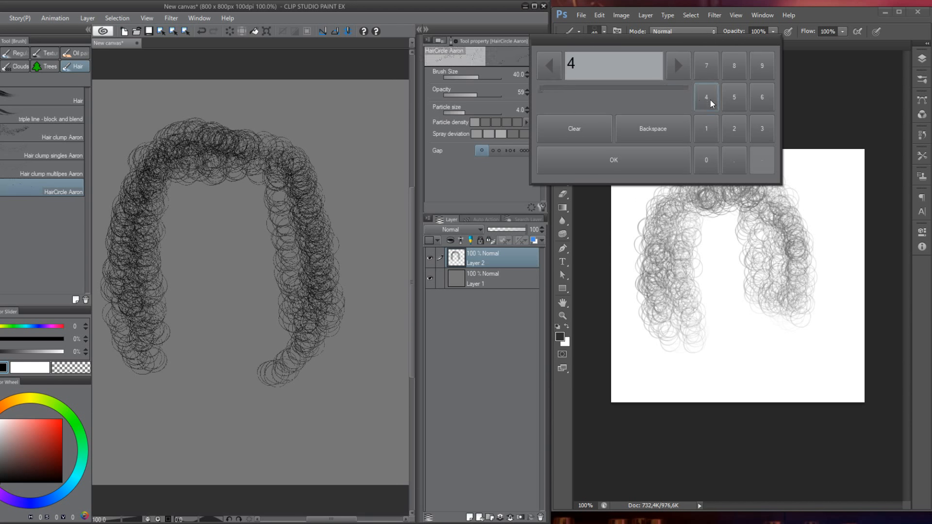
left_click(707, 161)
left_click(590, 153)
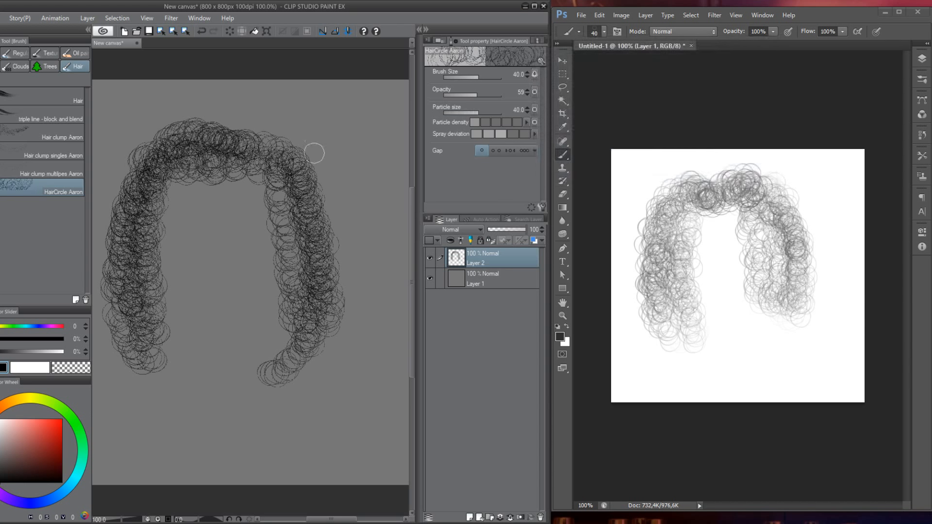
left_click_drag(227, 216, 235, 312)
left_click_drag(232, 223, 235, 313)
- Reduce the Particle size to 10.5 and paint a long vertical test stroke to the right of the arch
left_click(470, 113)
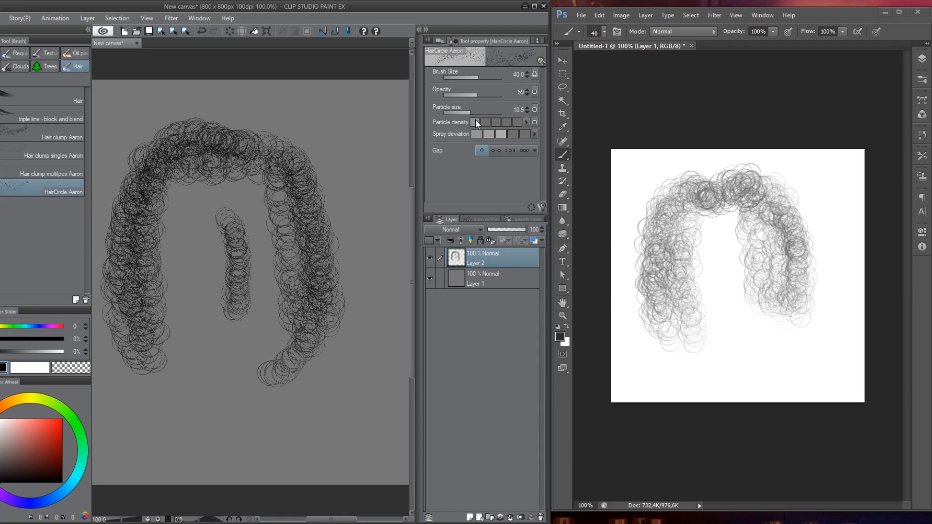
mouse_move(342, 125)
left_mouse_down()
mouse_move(360, 189)
mouse_move(365, 287)
left_mouse_up()
left_click_drag(363, 172, 363, 297)
- Set HairCircle's Particle size to 25 and paint vertical test strokes inside the hair arch
left_click(518, 110)
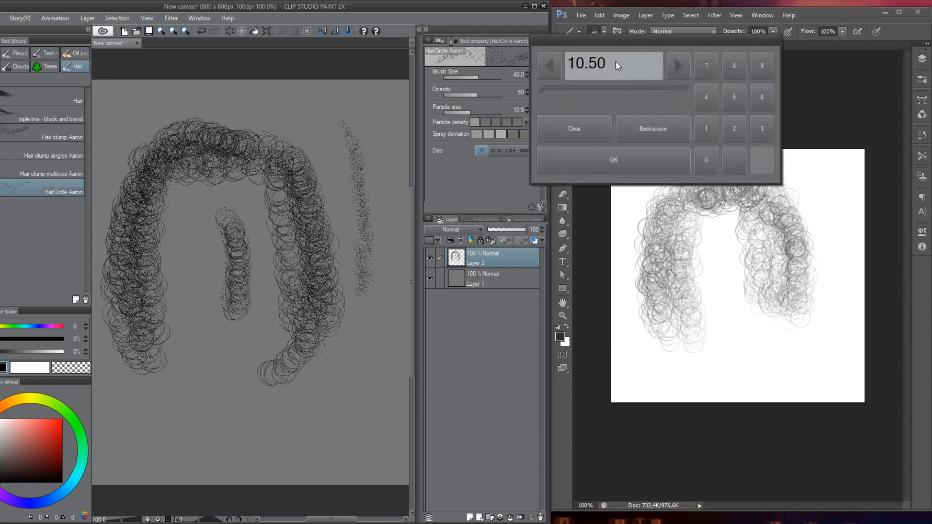
left_click(680, 68)
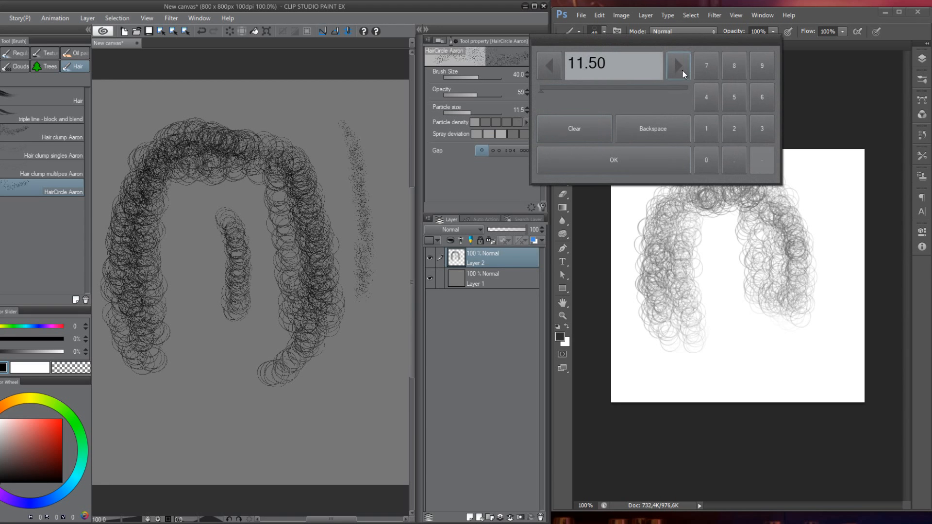
left_click(734, 127)
left_click(734, 97)
left_click(602, 164)
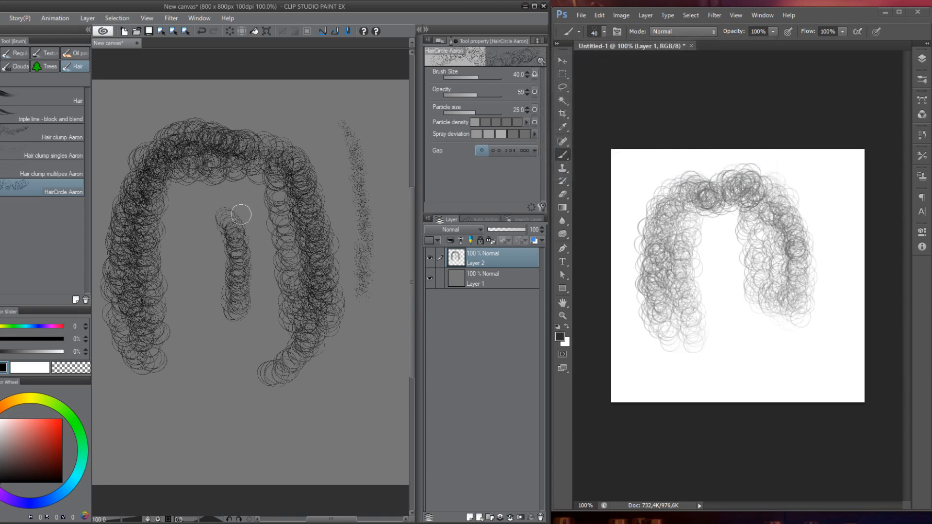
left_click_drag(194, 230, 206, 340)
left_click_drag(191, 243, 214, 354)
mouse_move(201, 271)
left_mouse_down()
mouse_move(255, 273)
mouse_move(239, 291)
mouse_move(241, 312)
mouse_move(233, 307)
left_mouse_up()
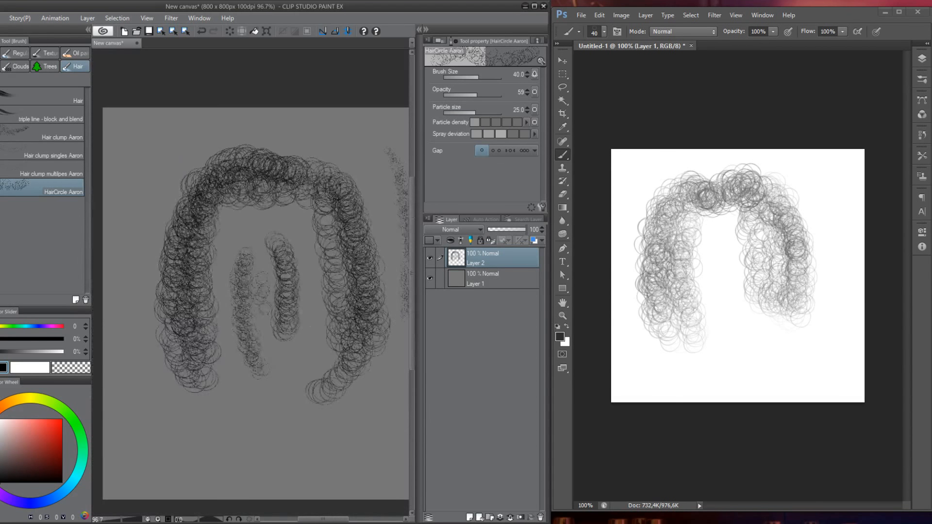
- Set the Particle size to 30 and paint test strokes around the outside and below the hair arch
left_click(534, 109)
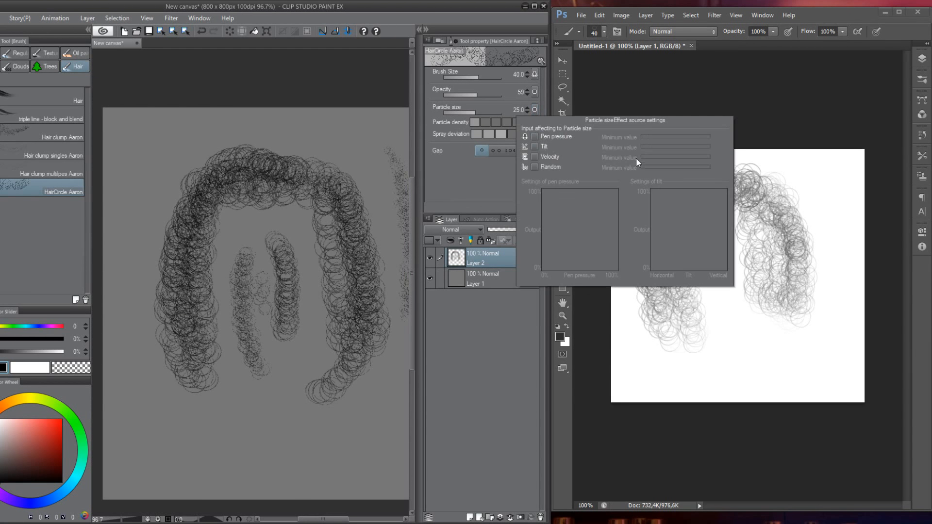
left_click(522, 111)
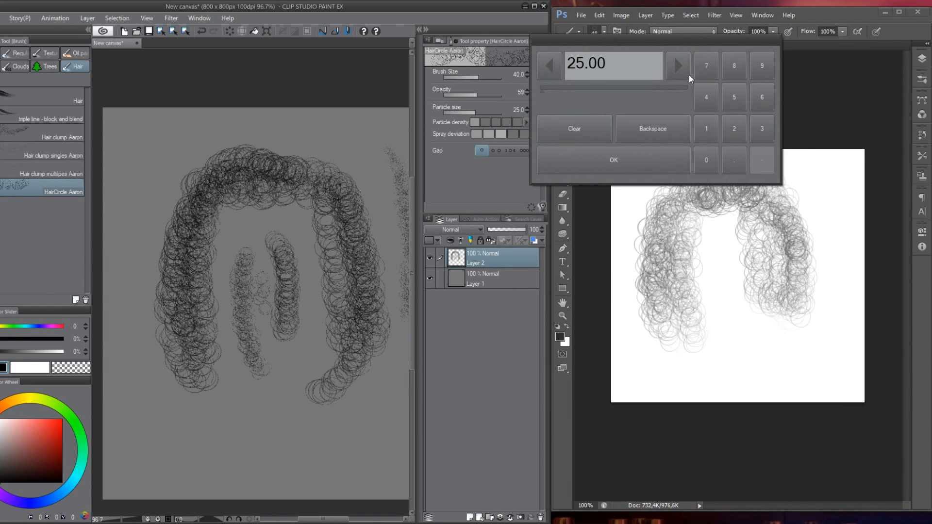
left_click(762, 129)
left_click(707, 161)
left_click(614, 161)
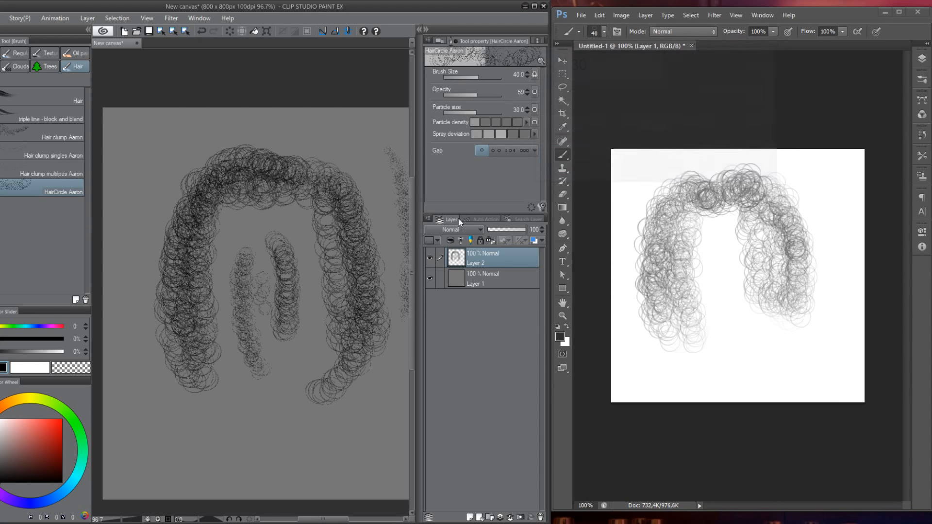
mouse_move(143, 167)
left_mouse_down()
mouse_move(141, 331)
mouse_move(147, 306)
mouse_move(164, 409)
mouse_move(161, 379)
mouse_move(207, 452)
mouse_move(192, 434)
mouse_move(243, 396)
mouse_move(268, 420)
mouse_move(240, 411)
mouse_move(228, 424)
mouse_move(310, 398)
left_mouse_up()
left_click_drag(293, 363, 313, 352)
mouse_move(388, 400)
left_mouse_down()
mouse_move(317, 355)
mouse_move(320, 373)
left_mouse_up()
mouse_move(346, 327)
left_mouse_down()
mouse_move(315, 367)
mouse_move(289, 378)
left_mouse_up()
left_click(353, 281)
left_click_drag(242, 201, 287, 254)
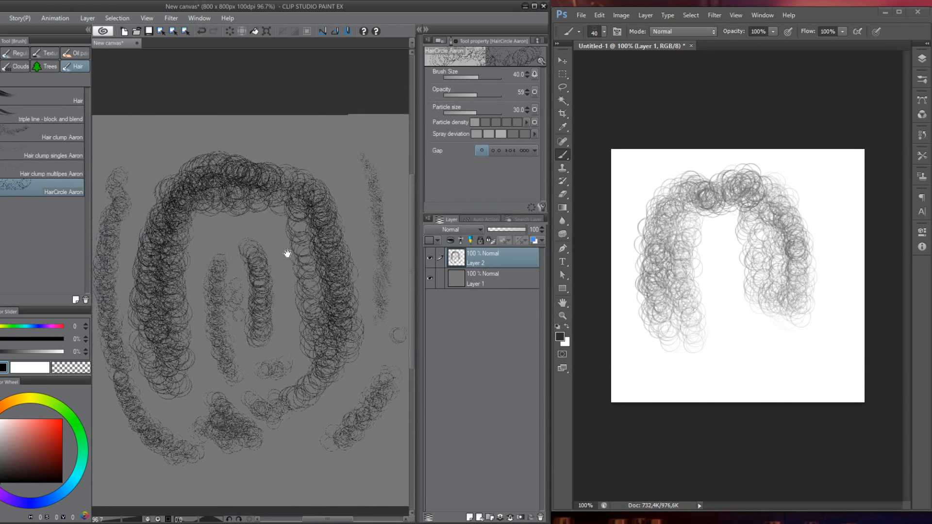
- Check the canvas size and image resolution settings of the current canvas
left_click(1, 18)
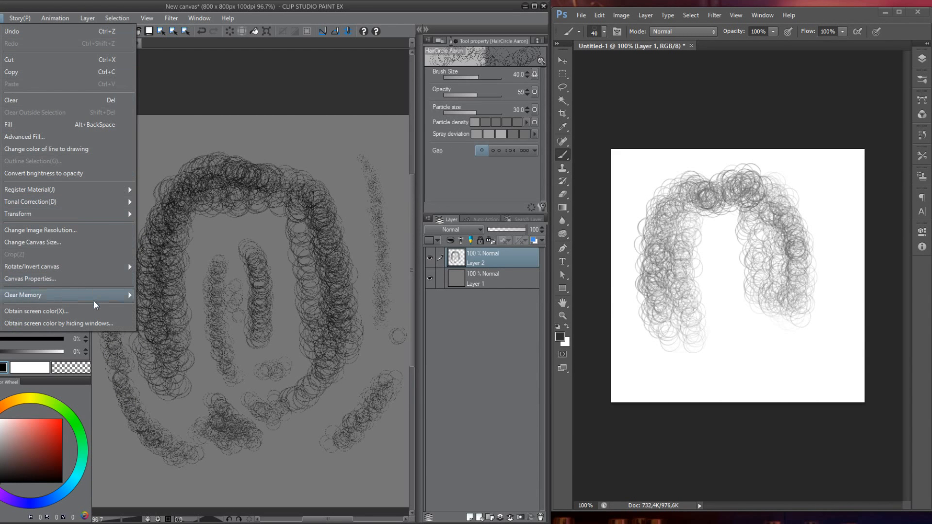
left_click(72, 243)
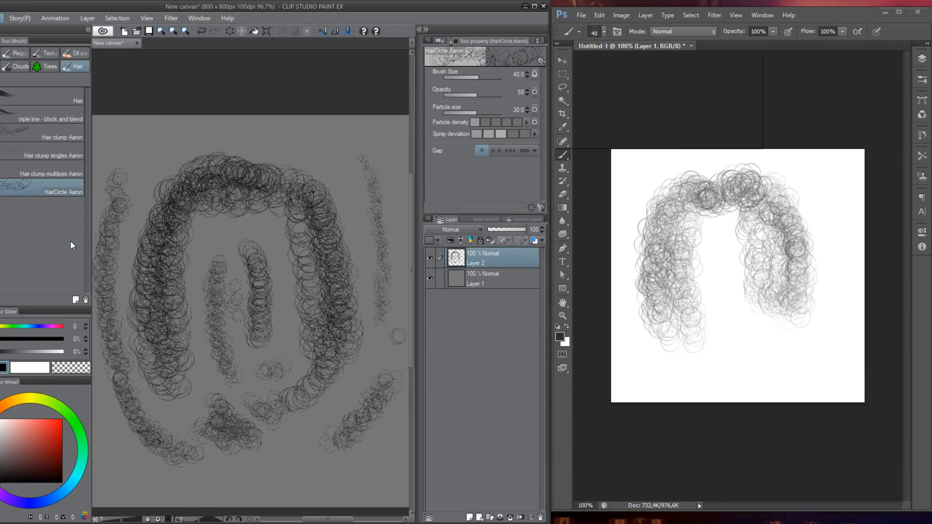
left_click(735, 89)
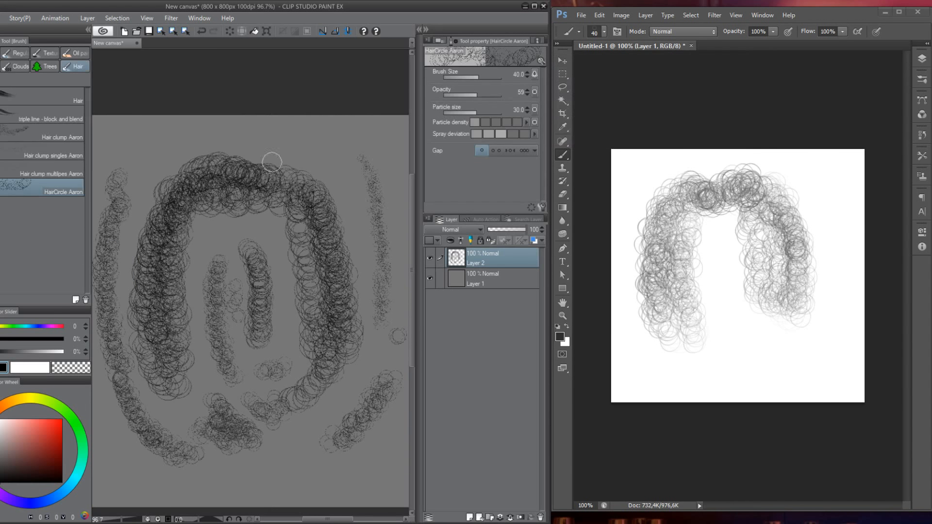
left_click(2, 19)
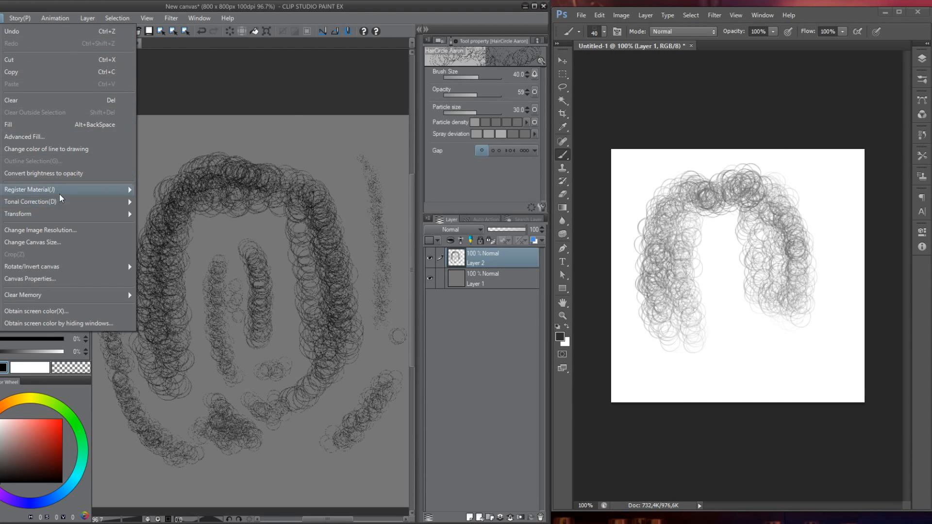
left_click(68, 231)
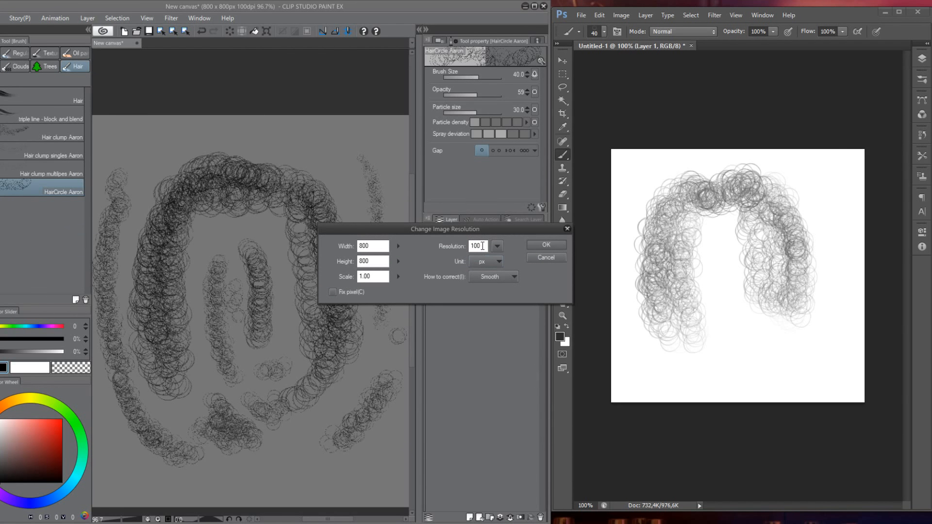
left_click(543, 246)
- Close the canvas without saving and create a new 800 x 800 px canvas with a resolution of 400
left_click(136, 43)
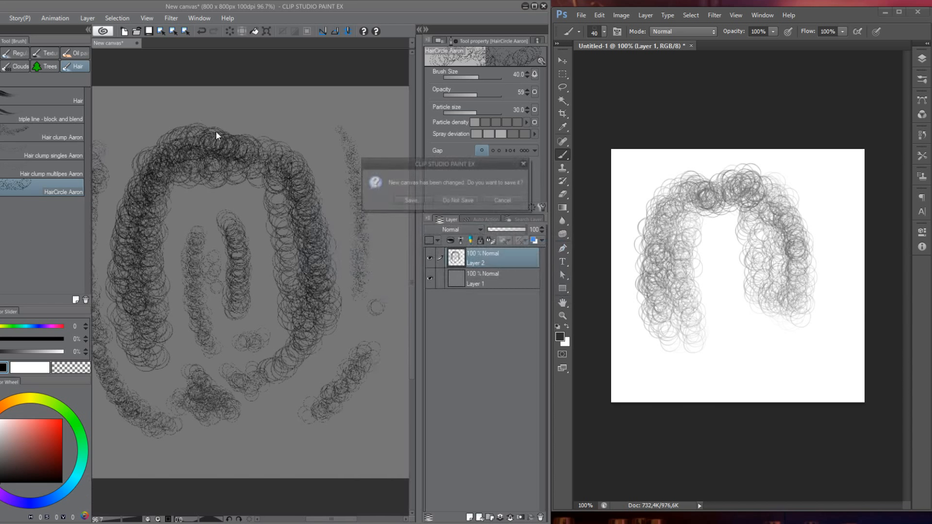
left_click(462, 187)
left_click(1, 18)
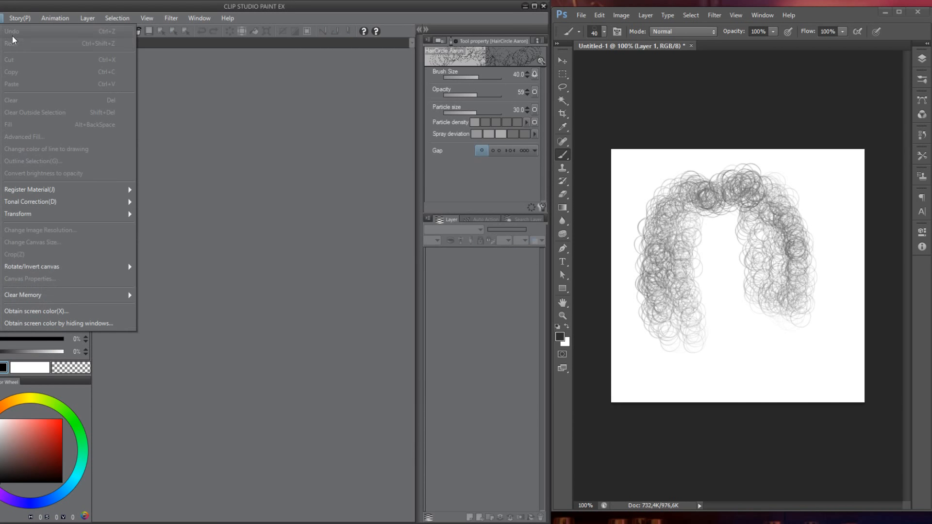
left_click(6, 30)
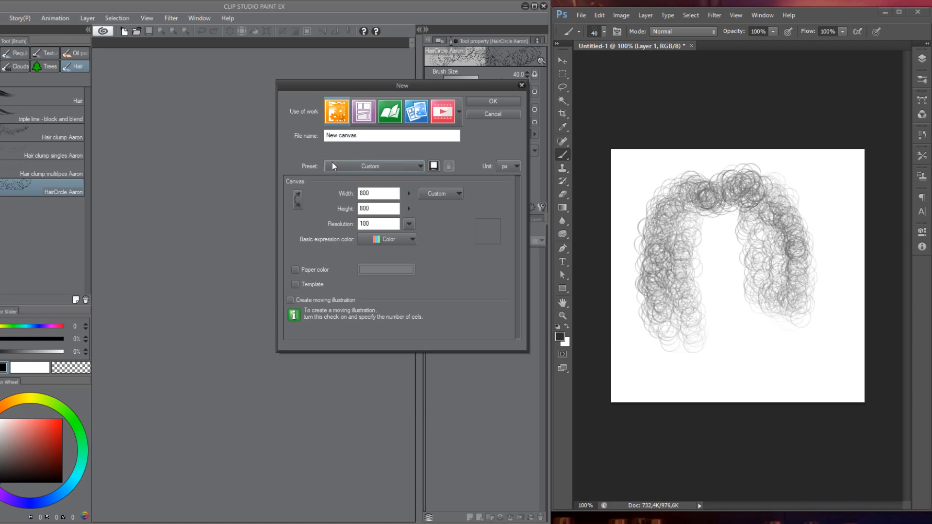
left_click_drag(369, 84, 316, 109)
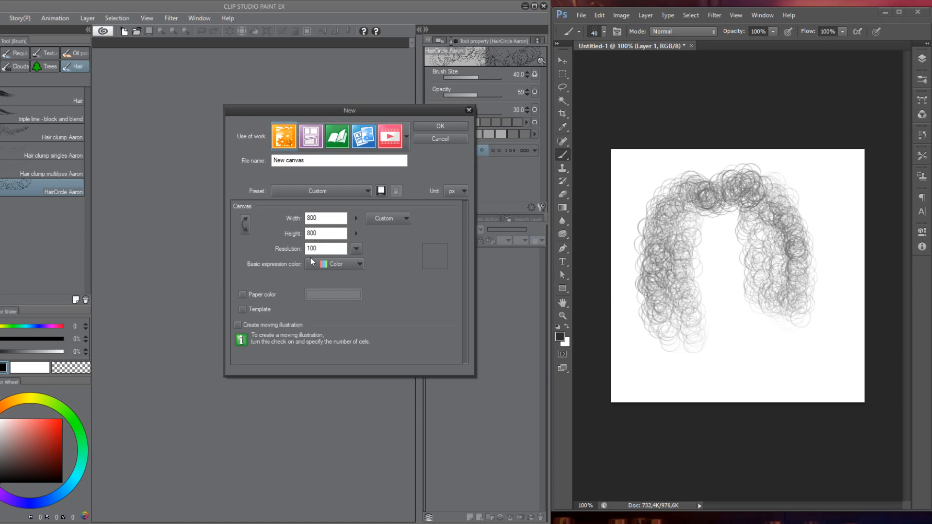
double_click(319, 248)
type("34")
key("BackSpace")
key("BackSpace")
type("400")
left_click(440, 127)
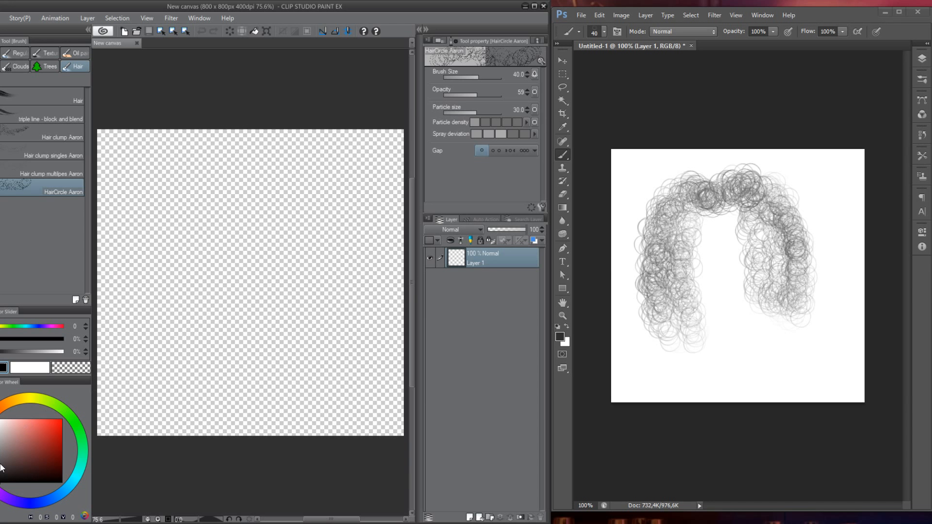
- Fill the new canvas's layer with a mid gray of 48% brightness and restore black as the drawing color
left_click_drag(3, 468, 2, 456)
key("alt+Delete")
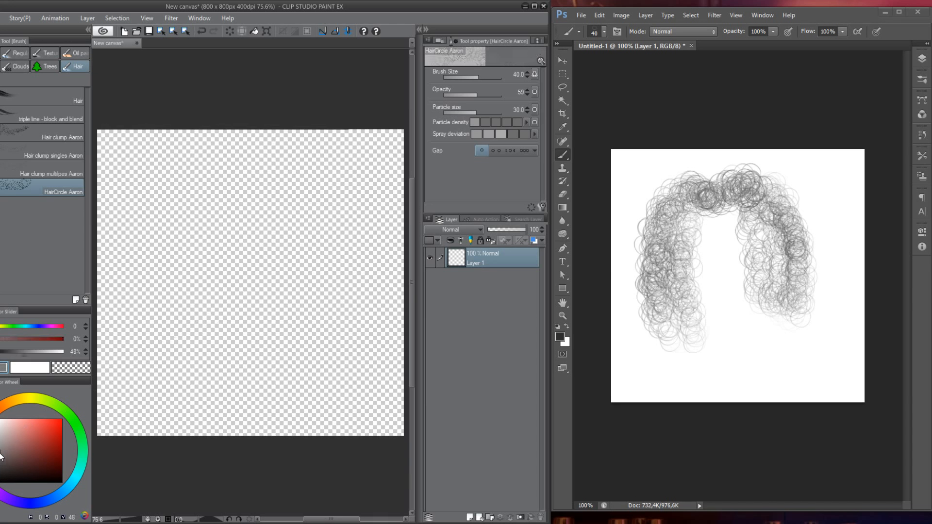
key("d")
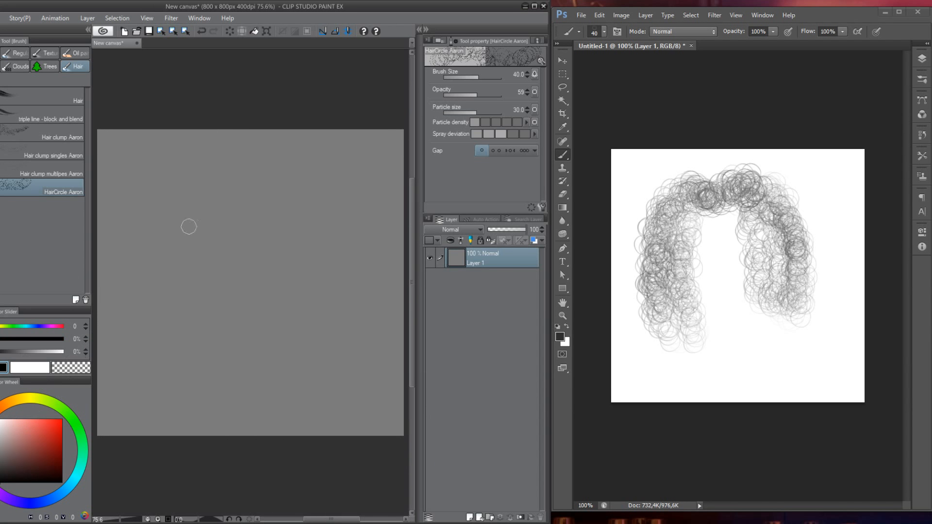
- Paint a vertical test stroke, undo it and increase the Brush Size to 70
left_click_drag(188, 178, 210, 348)
key("ctrl+z")
key("bracketright")
key("bracketright")
key("bracketright")
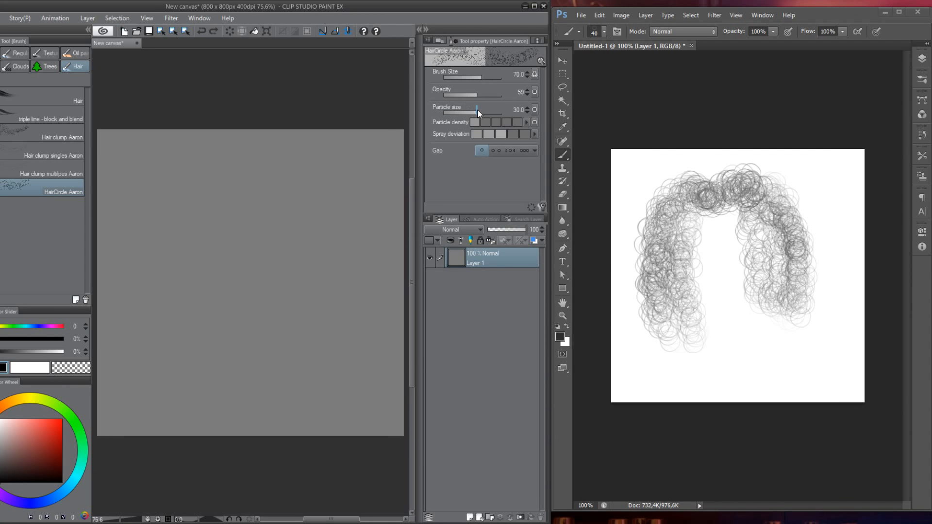
- Try Particle sizes 38.1, 45.2 and 90.1 with vertical test strokes, undoing each stroke
left_click_drag(477, 109, 478, 109)
left_click_drag(215, 189, 226, 352)
key("ctrl+z")
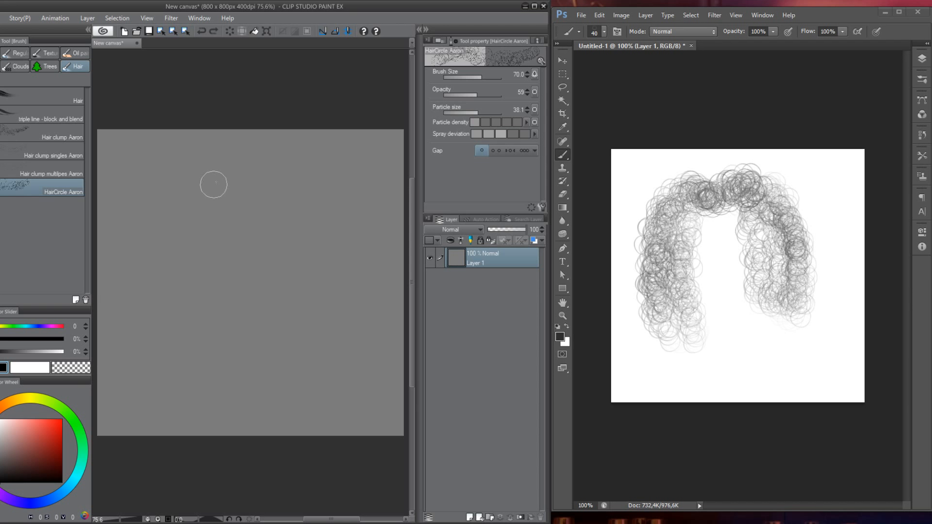
left_click_drag(212, 183, 212, 313)
key("ctrl+z")
left_click_drag(481, 111, 479, 111)
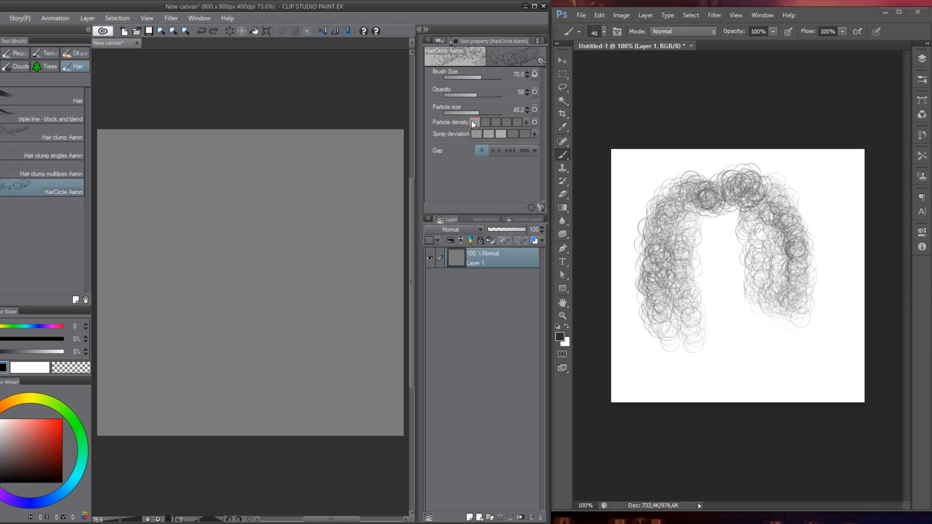
left_click_drag(227, 173, 213, 358)
key("ctrl+z")
left_click_drag(483, 112, 497, 112)
left_click_drag(251, 170, 257, 349)
key("ctrl+z")
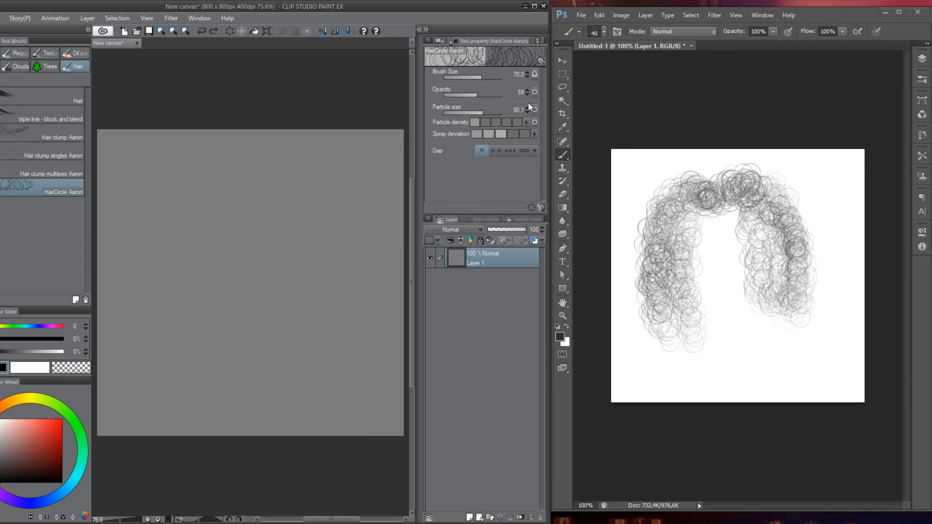
- Reduce the Particle size to 34.9 and paint a hair arch like the Photoshop one
left_click_drag(483, 113, 479, 112)
mouse_move(251, 167)
left_mouse_down()
mouse_move(239, 343)
mouse_move(248, 360)
left_mouse_up()
key("ctrl+z")
mouse_move(208, 195)
left_mouse_down()
mouse_move(271, 184)
mouse_move(192, 299)
mouse_move(176, 335)
mouse_move(192, 337)
left_mouse_up()
left_click_drag(293, 188, 318, 323)
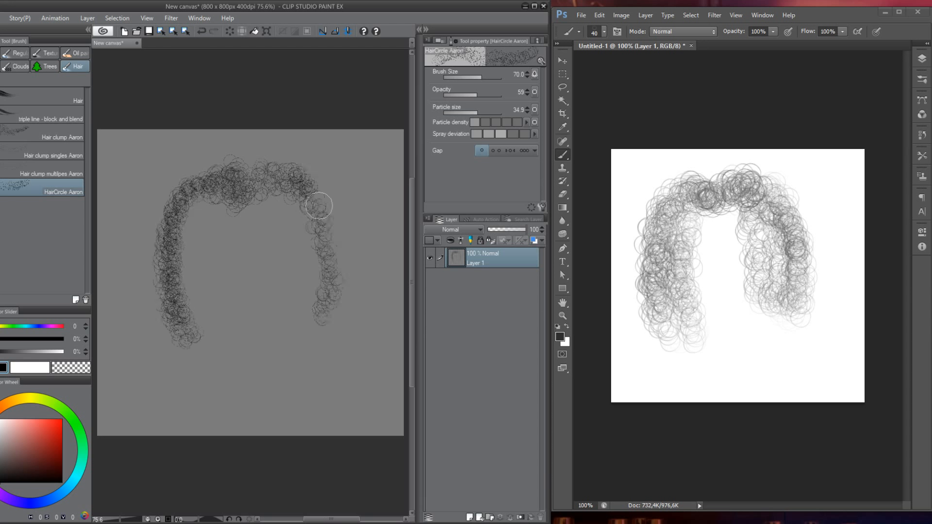
left_click_drag(318, 206, 328, 275)
- Paint more HairCircle test strokes inside, below and to the left of the hair arch
mouse_move(194, 234)
left_mouse_down()
mouse_move(233, 265)
mouse_move(243, 311)
mouse_move(273, 346)
left_mouse_up()
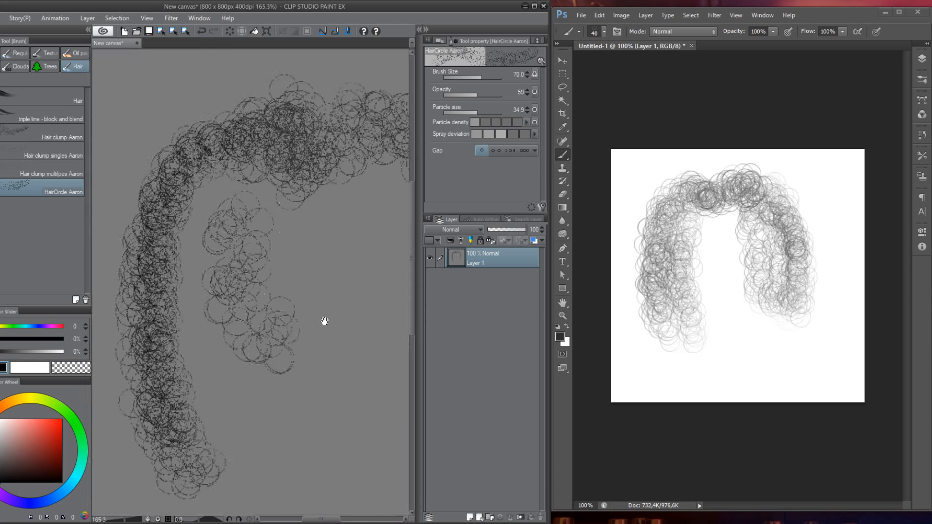
left_click_drag(325, 321, 263, 269)
mouse_move(293, 197)
left_mouse_down()
mouse_move(298, 245)
mouse_move(294, 291)
left_mouse_up()
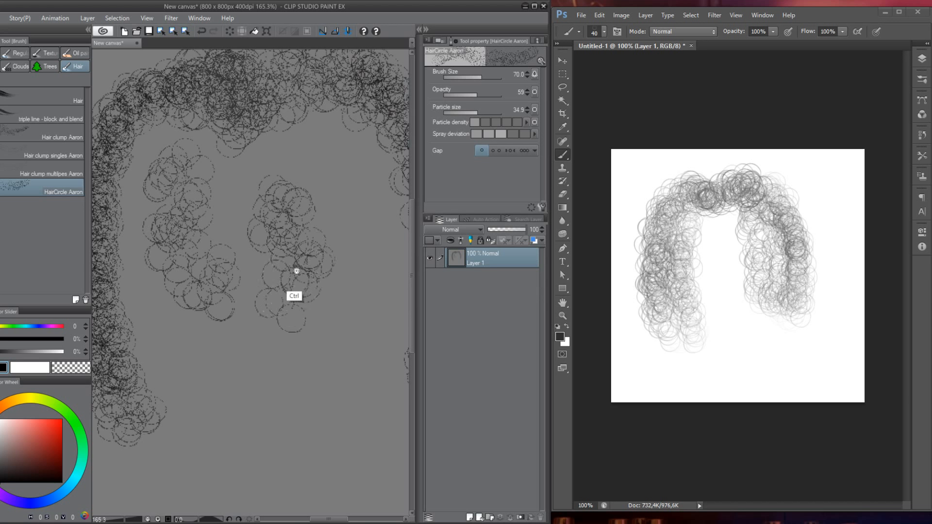
scroll(298, 268, "down", 1, "ctrl")
mouse_move(277, 354)
left_mouse_down()
mouse_move(305, 434)
mouse_move(289, 355)
mouse_move(250, 410)
mouse_move(247, 454)
left_mouse_up()
mouse_move(140, 243)
left_mouse_down()
mouse_move(135, 271)
mouse_move(146, 396)
left_mouse_up()
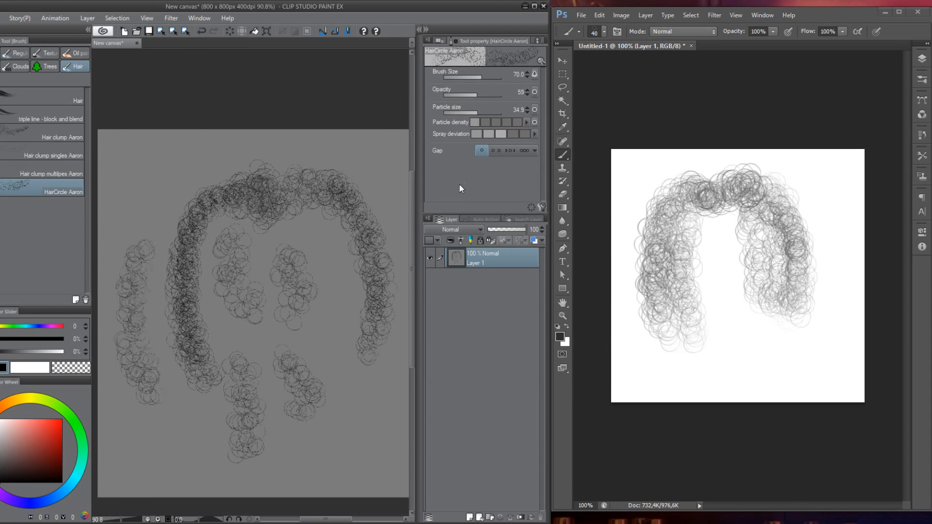
- Set HairCircle's Particle size to 45
left_click(519, 111)
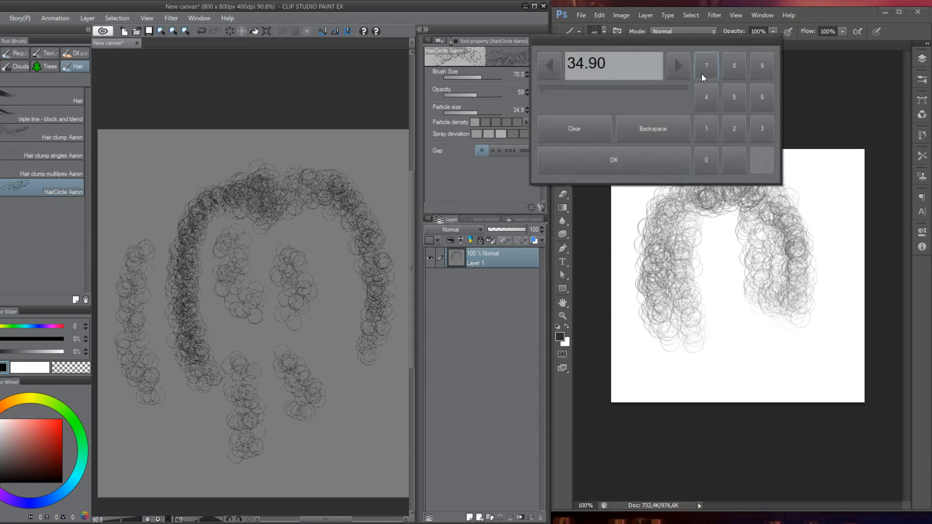
left_click(707, 97)
left_click(735, 97)
left_click(631, 165)
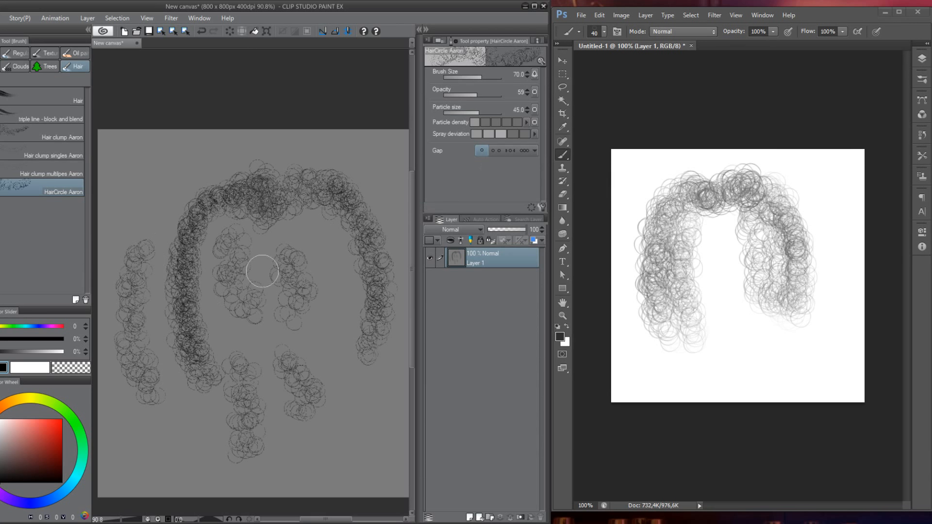
- Clear everything on Layer 1, remove the selection and refill the layer with a gray of 43% brightness
key("ctrl+a")
key("Delete")
key("ctrl+d")
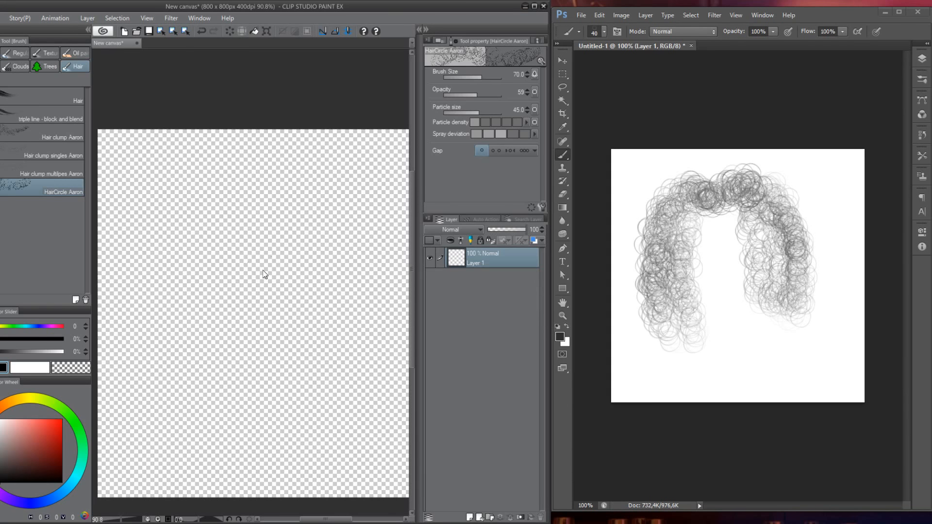
left_click(4, 438)
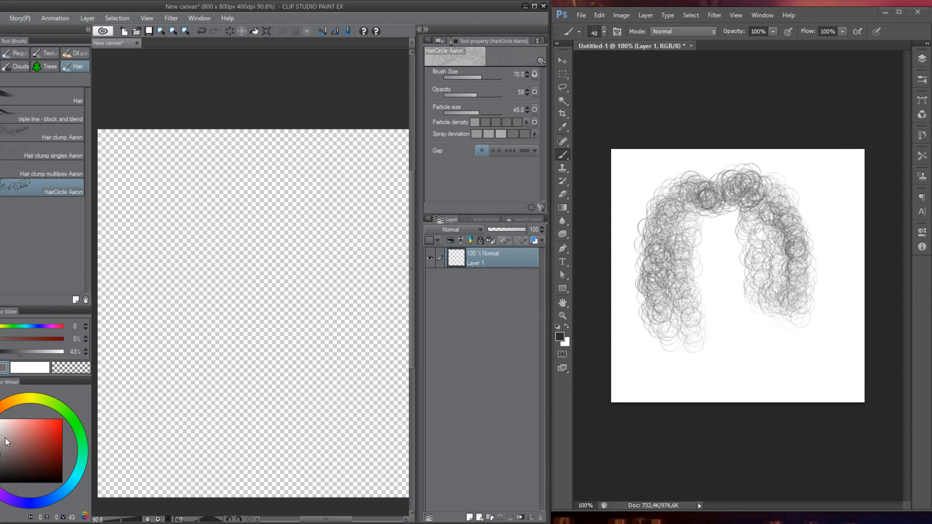
key("alt+BackSpace")
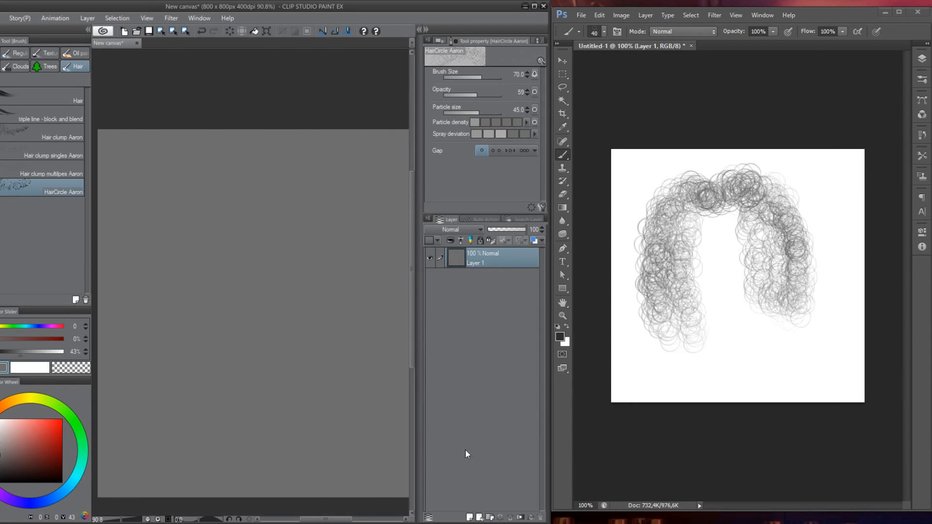
- Add a new raster layer above the gray, restore black, and paint and undo a vertical test stroke
left_click(470, 517)
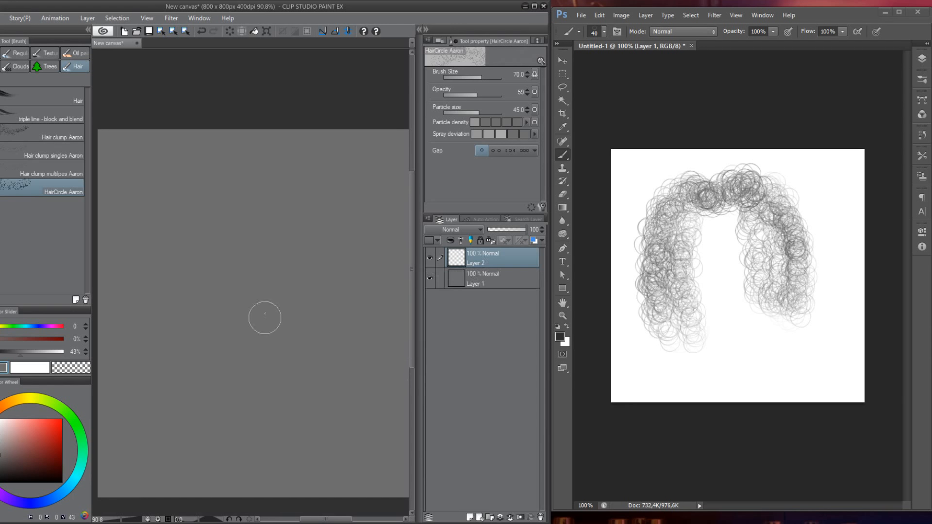
key("d")
mouse_move(270, 201)
left_mouse_down()
mouse_move(274, 297)
mouse_move(278, 363)
left_mouse_up()
key("ctrl+z")
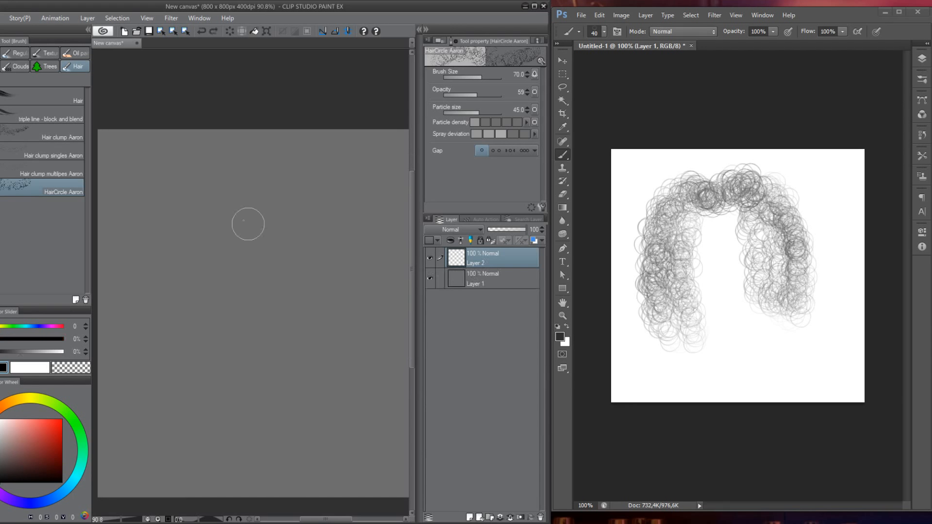
- Paint an arch of black HairCircle test strokes on Layer 2, and clear the layer again
mouse_move(248, 224)
left_mouse_down()
mouse_move(221, 252)
mouse_move(213, 371)
left_mouse_up()
key("ctrl+z")
mouse_move(238, 199)
left_mouse_down()
mouse_move(323, 202)
mouse_move(243, 199)
mouse_move(309, 194)
mouse_move(253, 197)
mouse_move(208, 358)
mouse_move(208, 395)
mouse_move(199, 380)
mouse_move(205, 392)
left_mouse_up()
left_click_drag(324, 203, 334, 384)
mouse_move(324, 225)
left_mouse_down()
mouse_move(345, 375)
mouse_move(360, 363)
left_mouse_up()
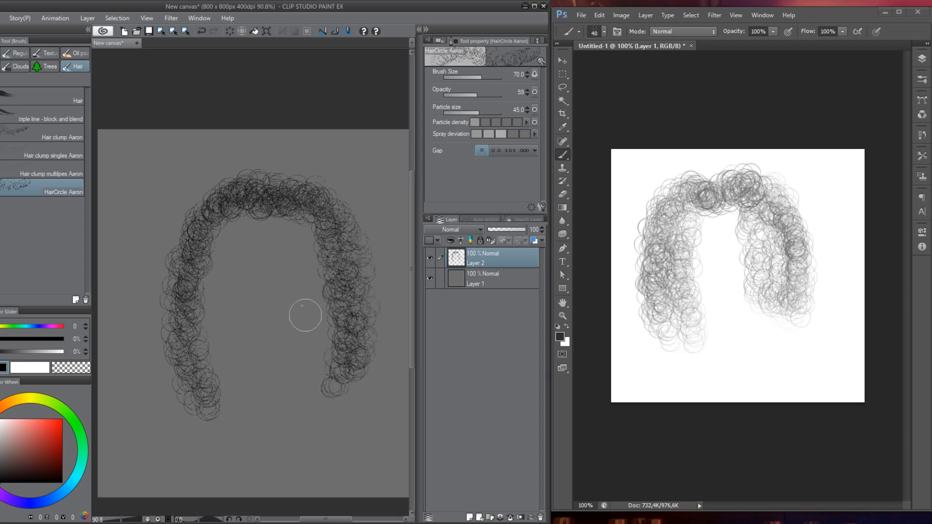
key("ctrl+a")
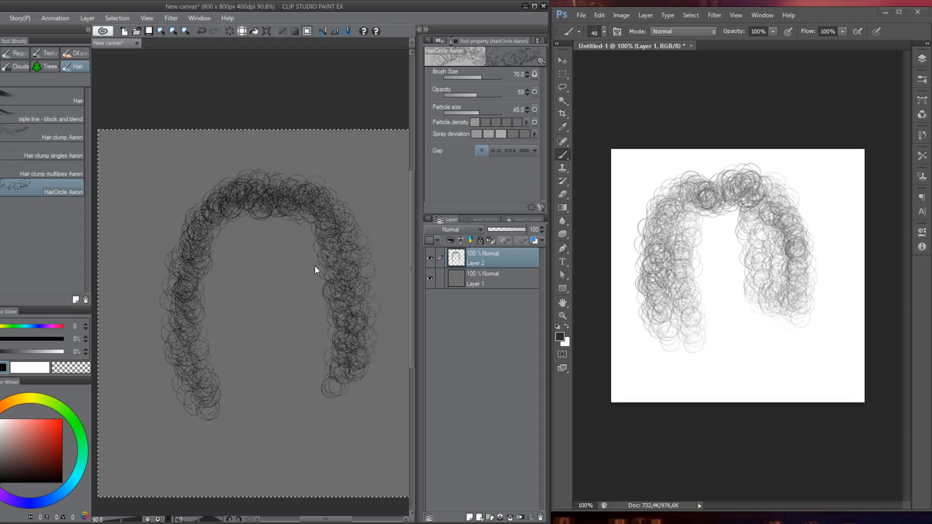
key("Delete")
key("ctrl+d")
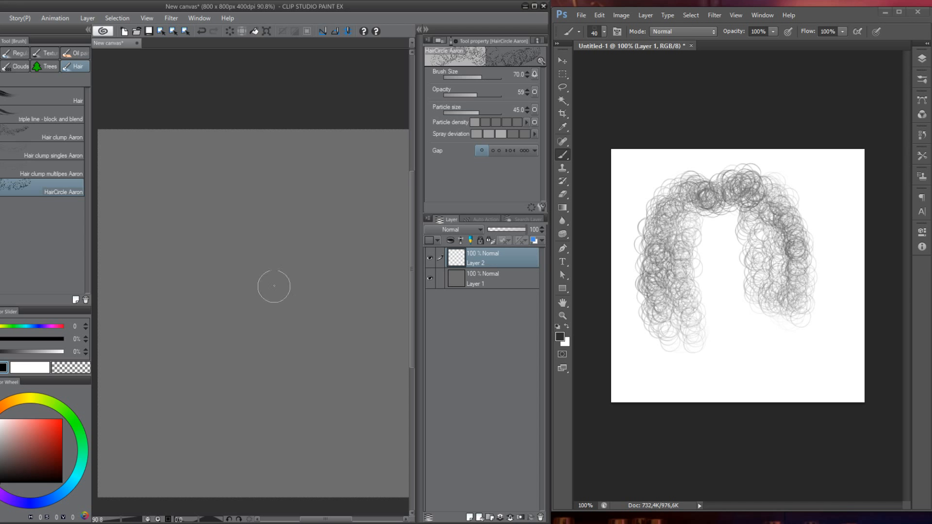
- Open the image file Directional Hair_5.png from the heere folder
scroll(285, 241, "down", 2)
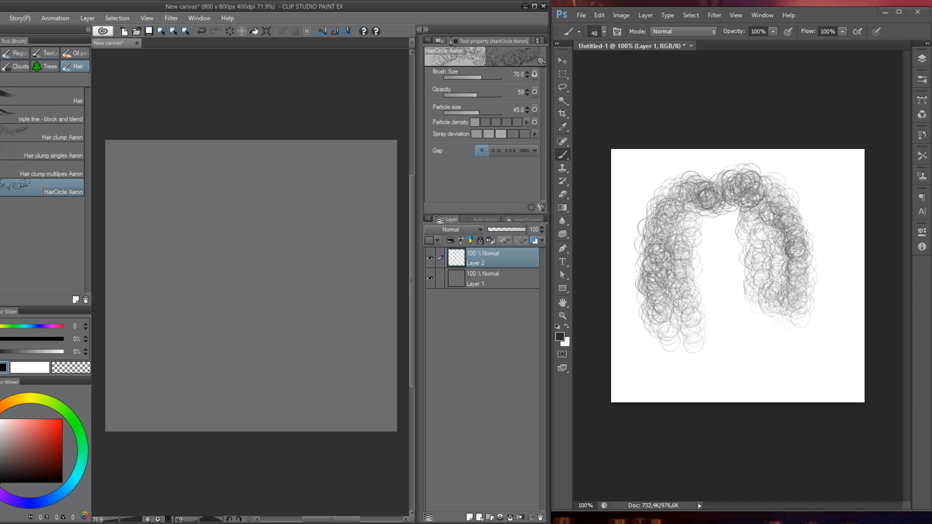
left_click(0, 18)
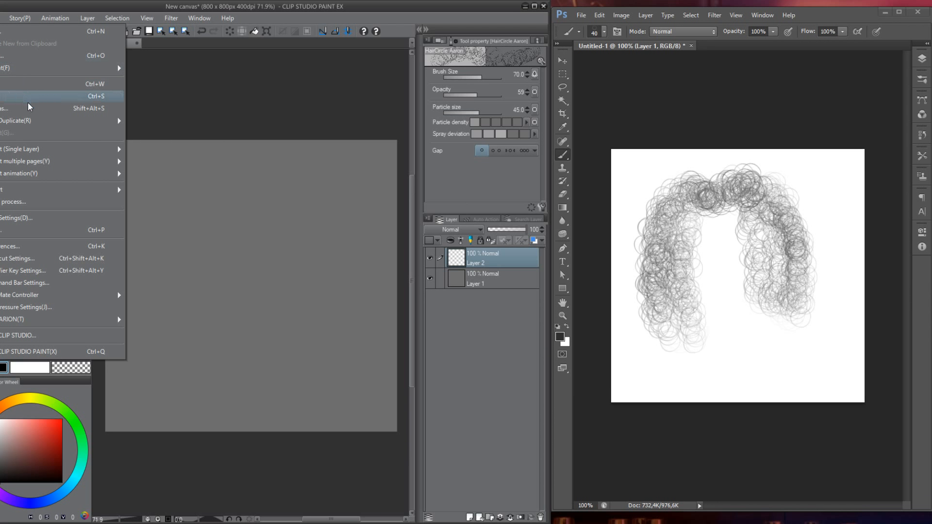
left_click(38, 55)
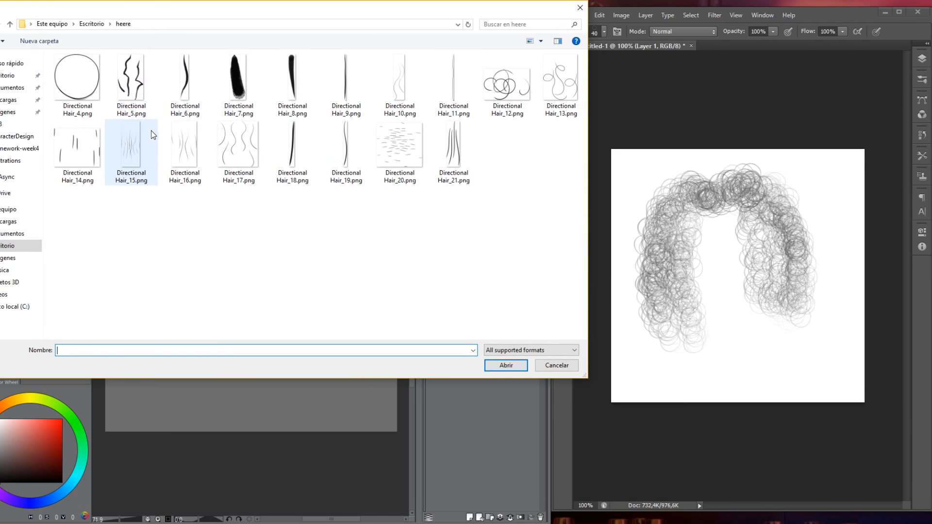
left_click(139, 87)
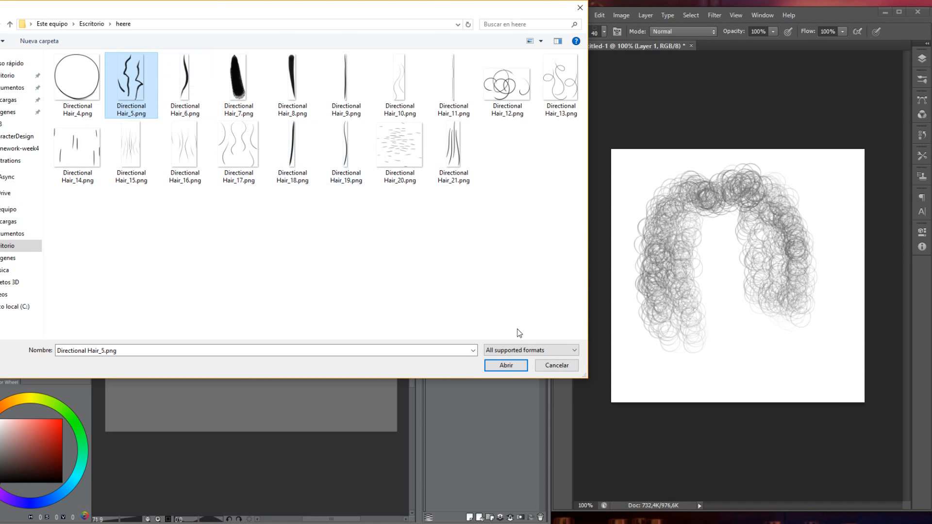
left_click(507, 367)
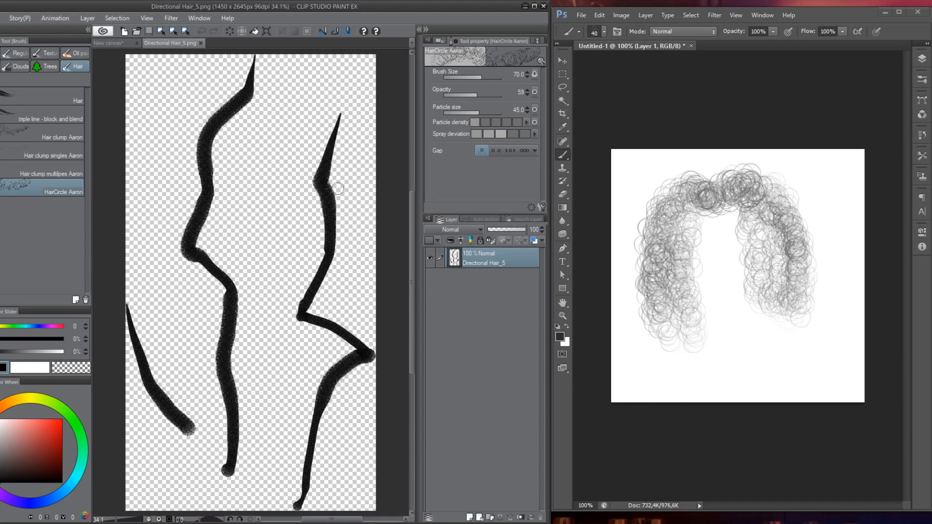
- Return to the new canvas and try a HairCircle stroke in black and one in red, undoing each
left_click(114, 43)
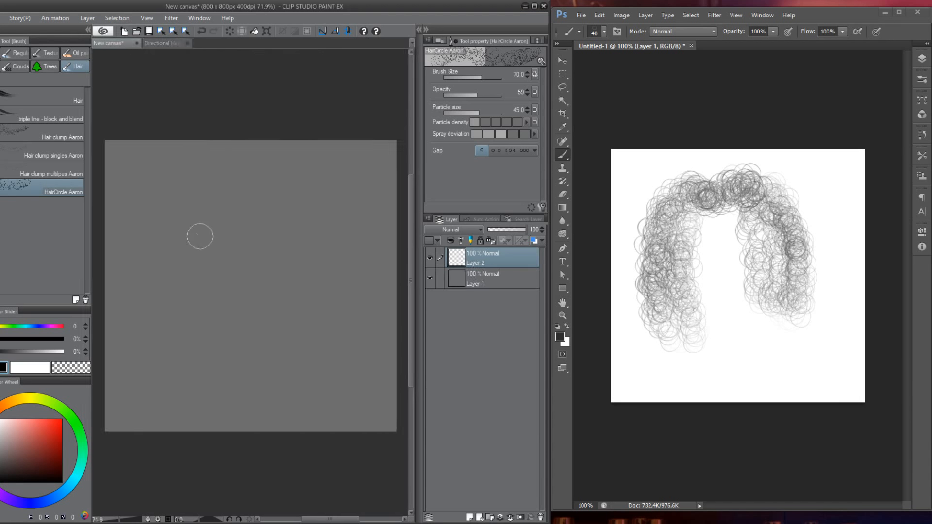
mouse_move(227, 188)
left_mouse_down()
mouse_move(218, 198)
mouse_move(255, 339)
left_mouse_up()
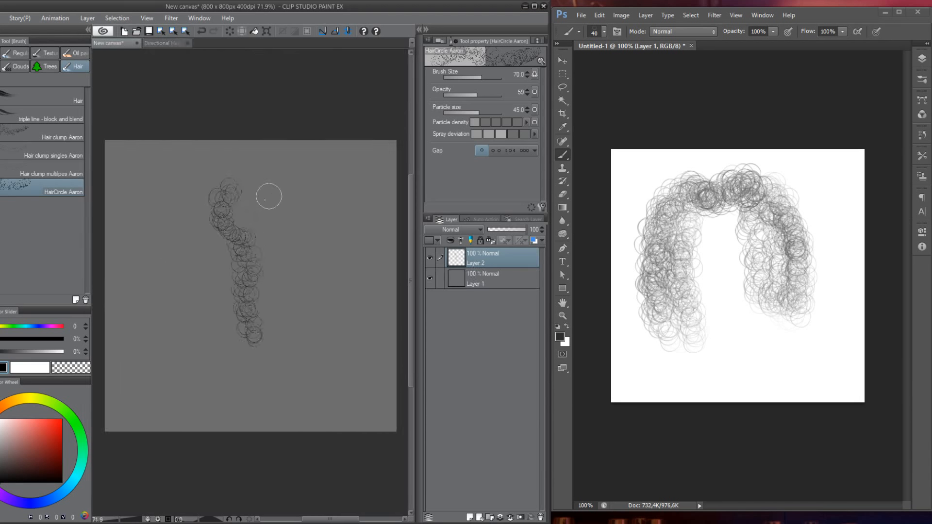
key("ctrl+z")
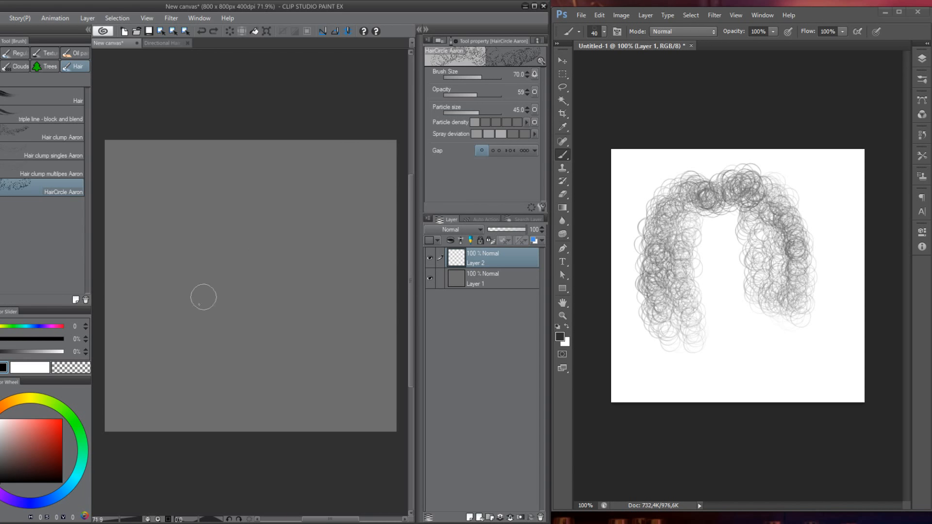
left_click(56, 425)
left_click_drag(235, 170, 242, 287)
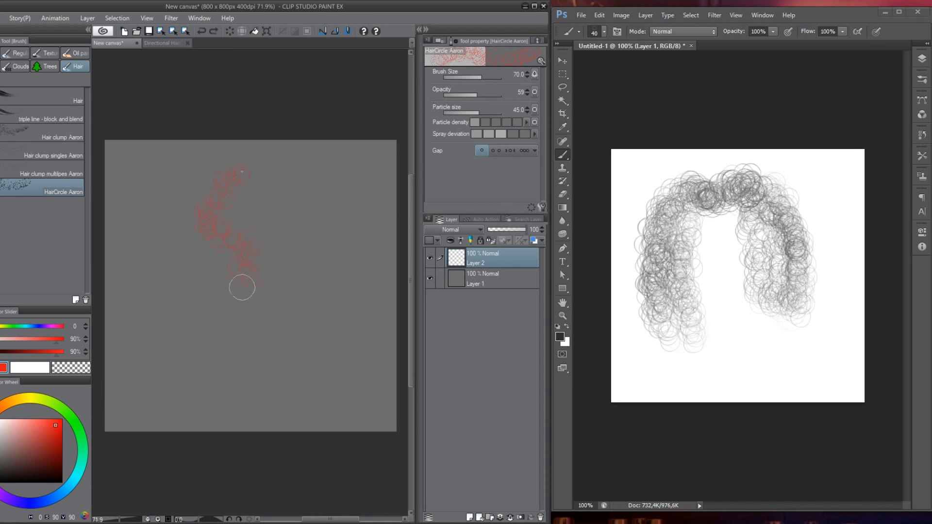
key("ctrl+z")
- Try HairCircle strokes in blue and black on Layer 2, and clear the layer again
left_click(61, 489)
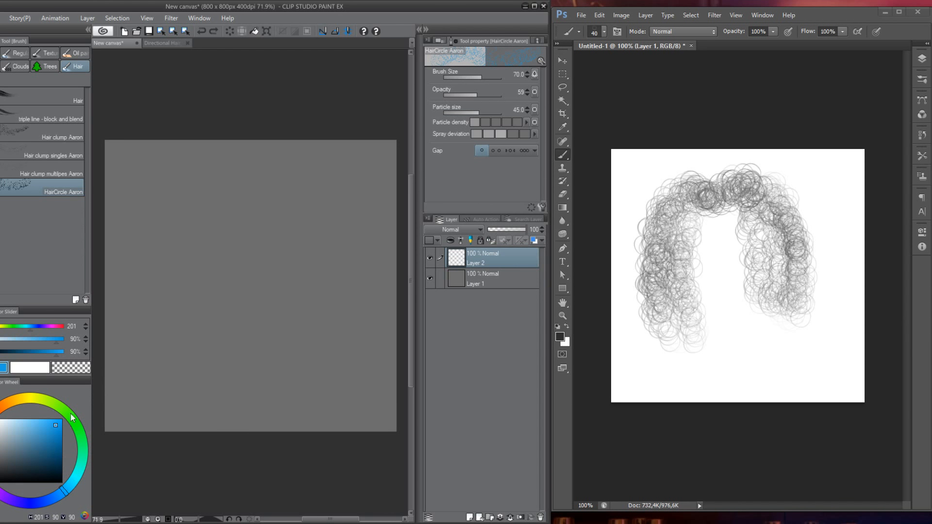
mouse_move(220, 187)
left_mouse_down()
mouse_move(225, 264)
mouse_move(297, 210)
mouse_move(255, 383)
left_mouse_up()
left_click_drag(21, 468, 62, 418)
left_click_drag(160, 210, 214, 398)
left_click(4, 476)
left_click_drag(197, 212, 243, 376)
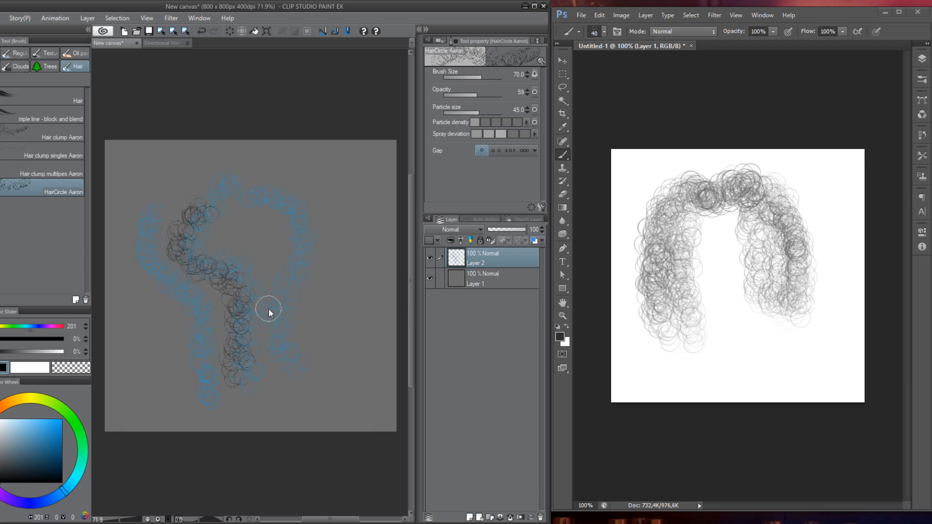
key("ctrl+a")
key("Delete")
key("ctrl+d")
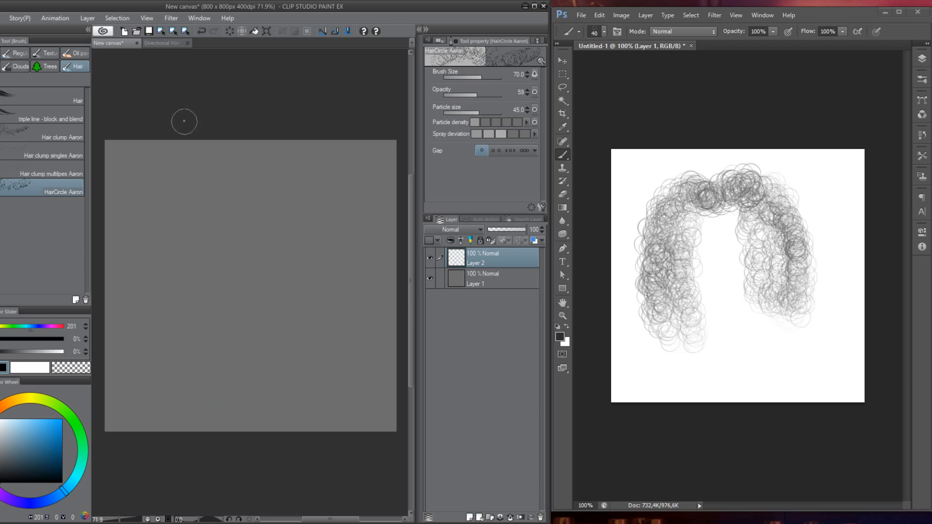
- Convert the layer in Directional Hair_5.png to a raster layer with Gray expression color
left_click(161, 43)
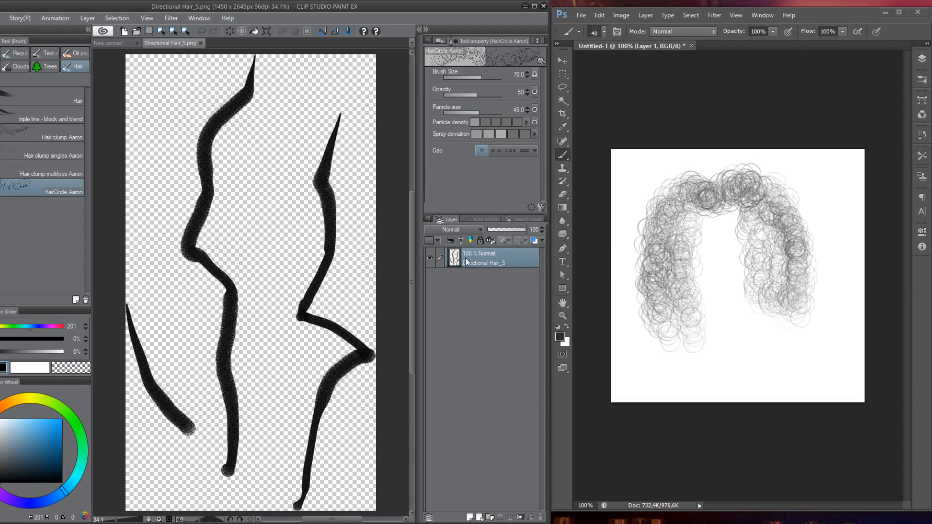
right_click(490, 262)
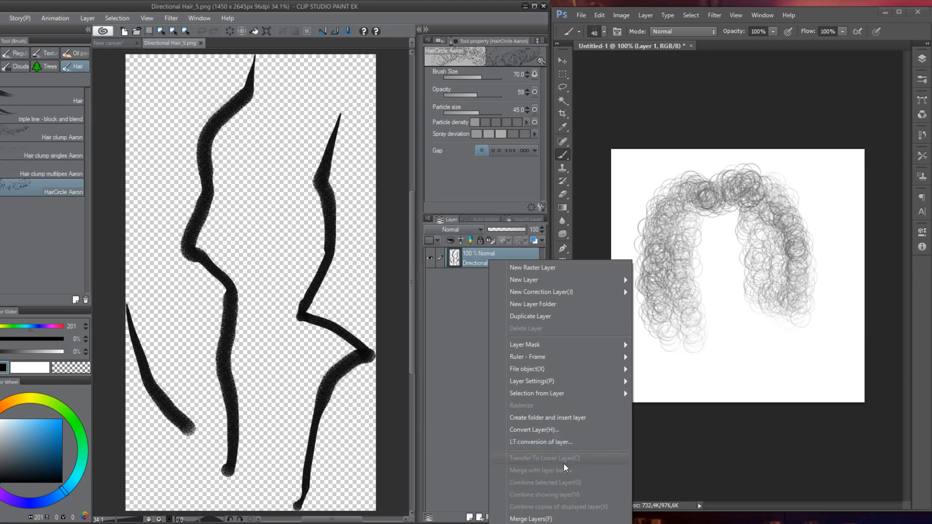
left_click(538, 429)
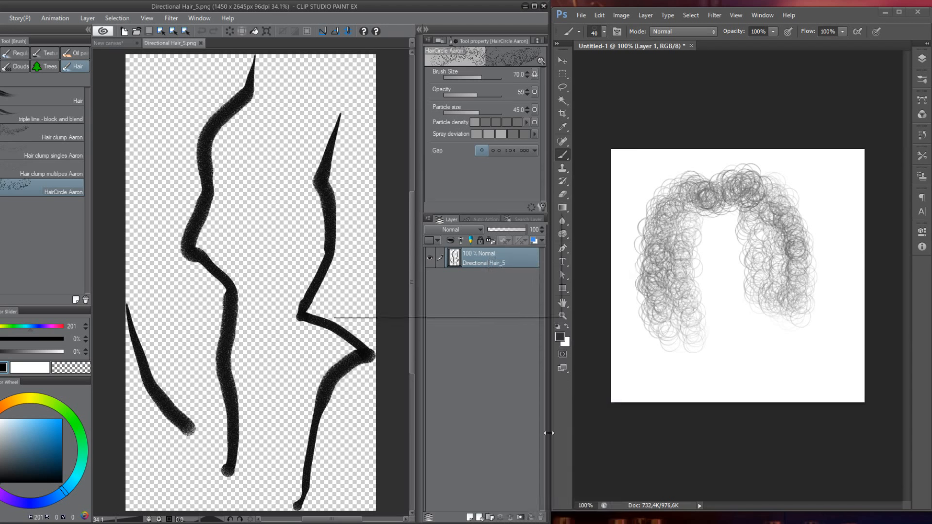
left_click(434, 268)
left_click(438, 296)
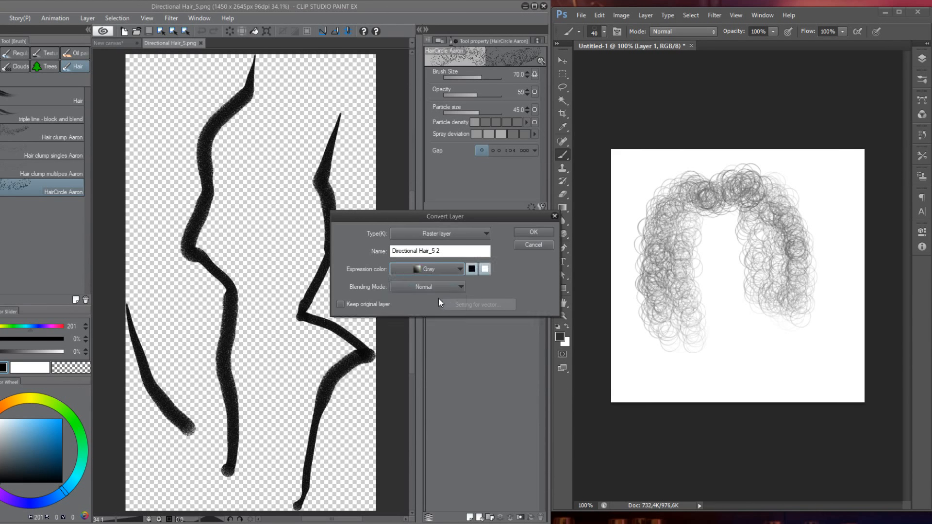
left_click(534, 233)
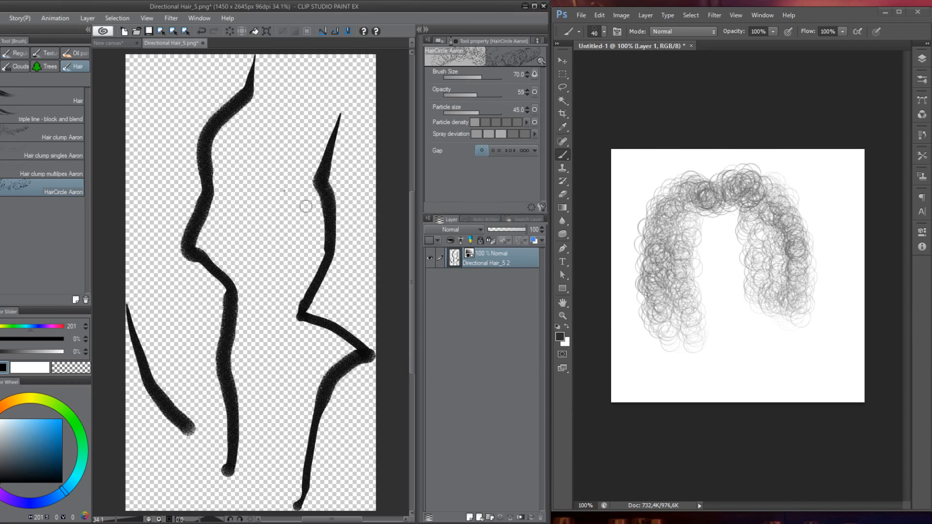
- Start registering the layer as an image material named "Three Spiky Hairs AB" and enable it for brush tip shape
left_click(3, 19)
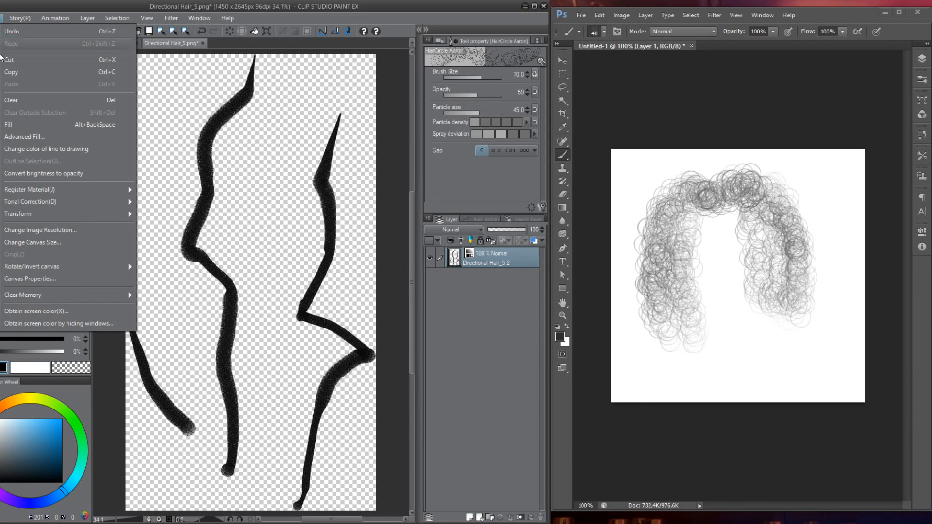
mouse_move(128, 190)
left_click(182, 190)
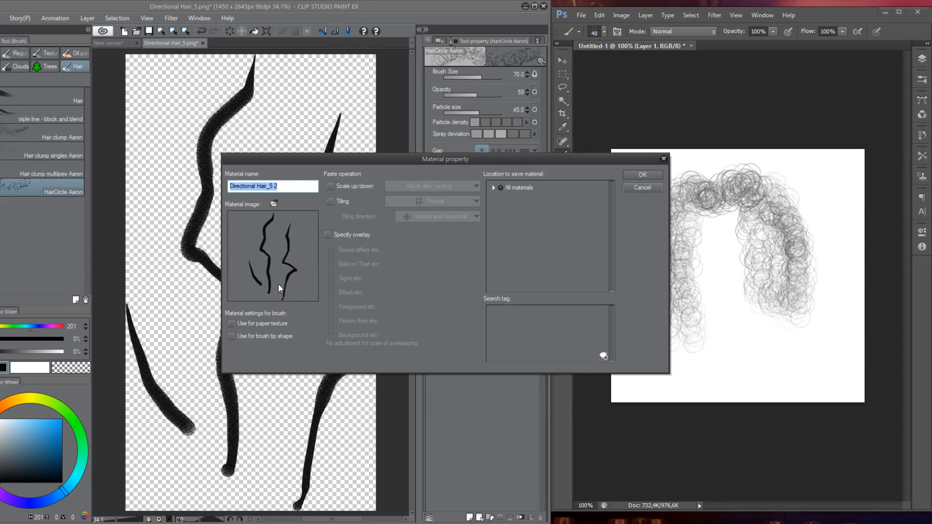
left_click(287, 186)
left_click_drag(291, 186, 190, 184)
type("Three Spiky Hairs AB")
left_click(232, 336)
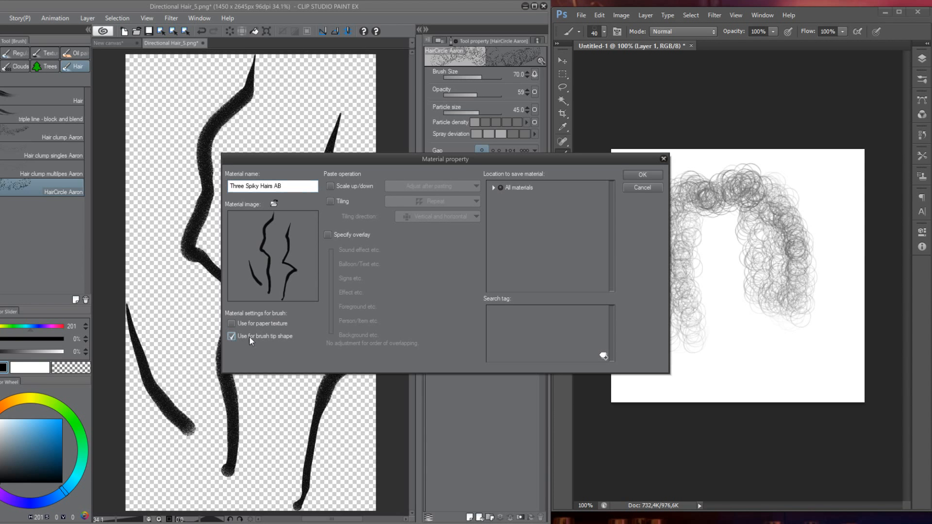
- Save the brush tip material in the HairFur folder under Materials
left_click(511, 191)
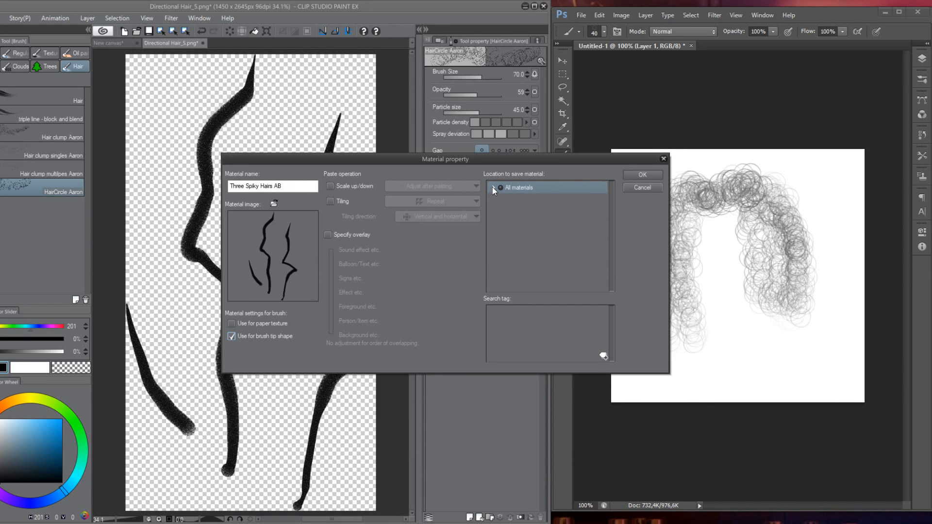
left_click(494, 188)
left_click(497, 201)
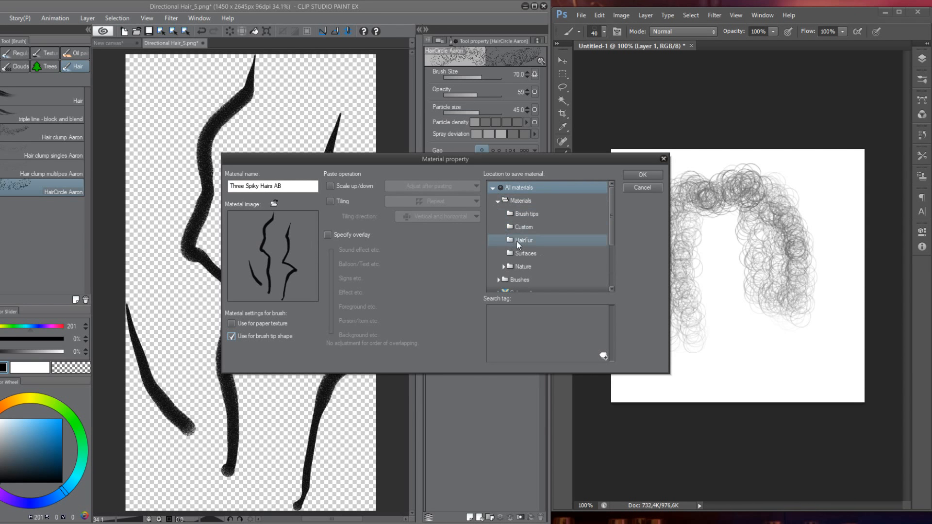
left_click(542, 245)
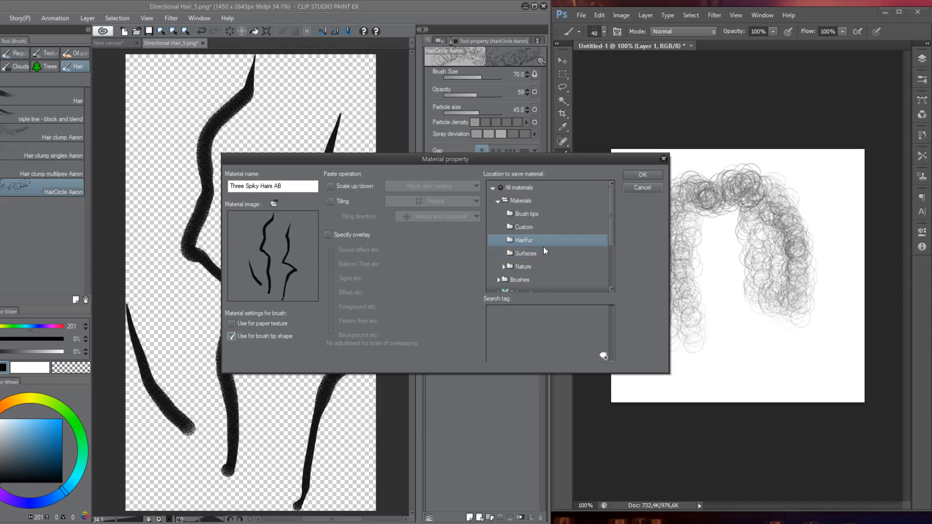
left_click(654, 173)
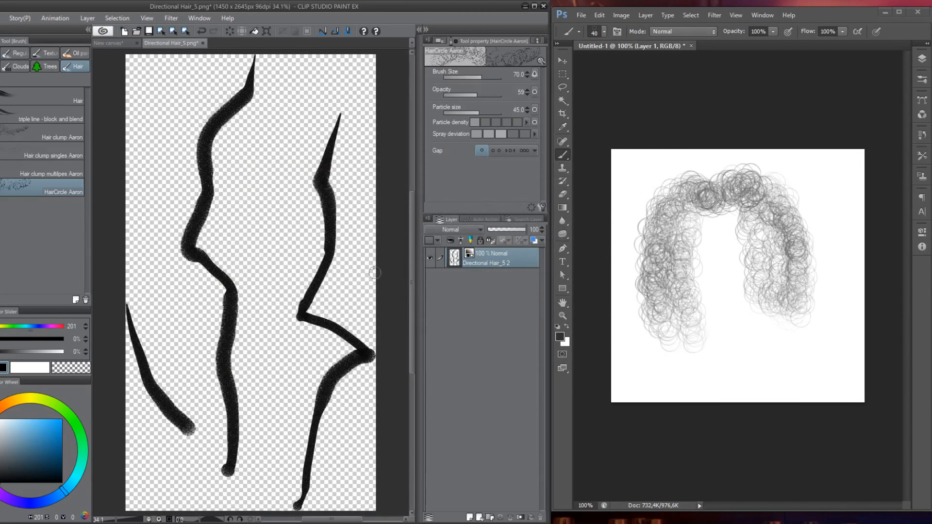
- Close the Directional Hair_5.png document
left_click(204, 43)
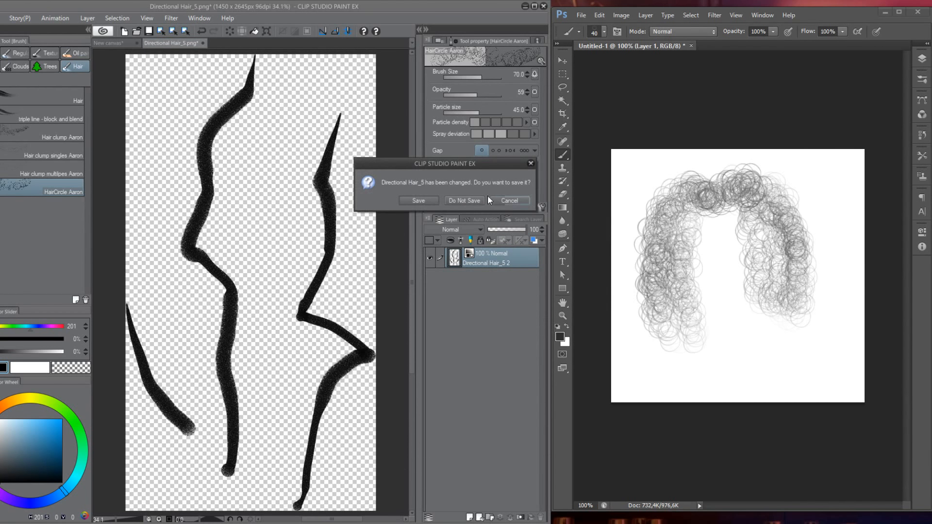
- Close Directional Hair_5 without saving its changes and select the Hair clump singles Aaron sub tool
left_click(468, 202)
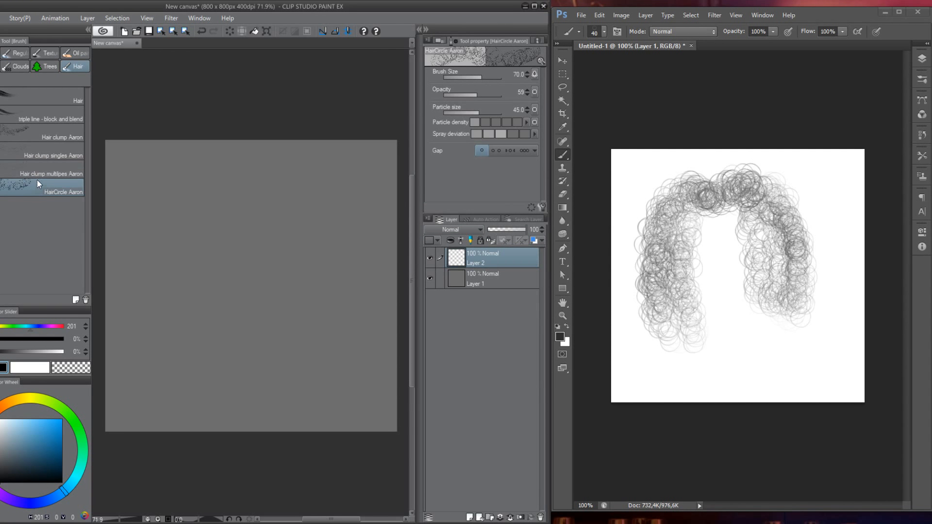
left_click(60, 152)
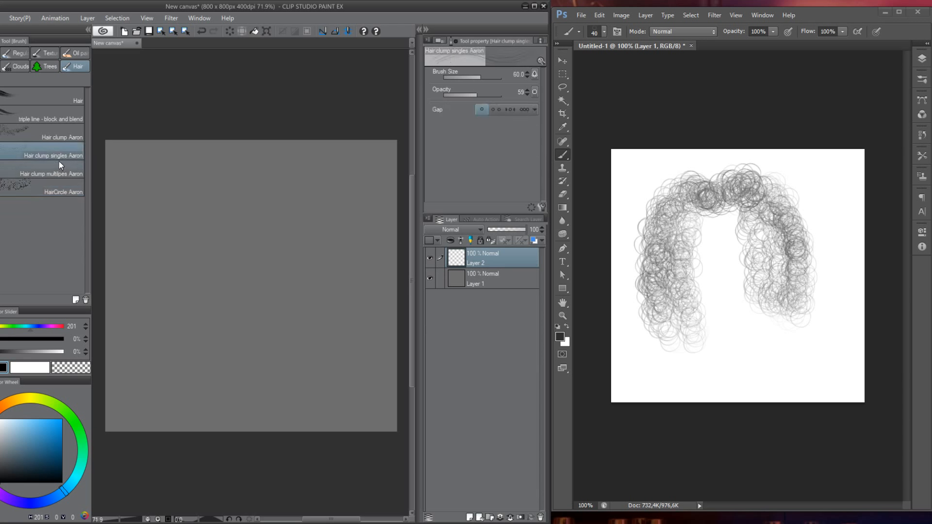
right_click(57, 151)
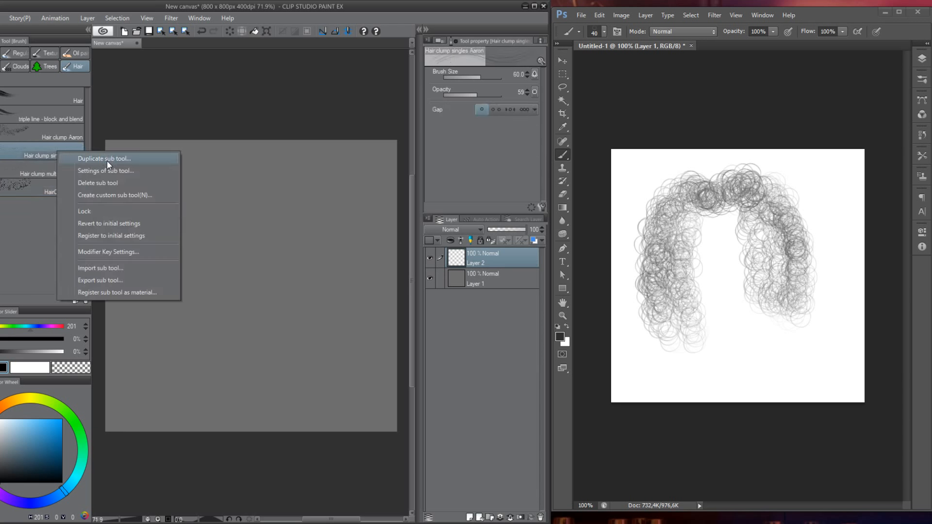
left_click(55, 220)
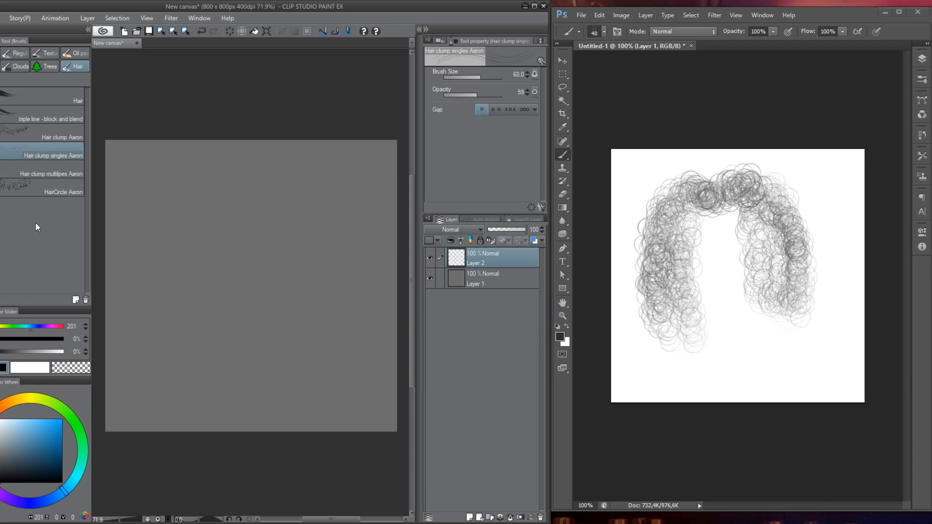
right_click(69, 70)
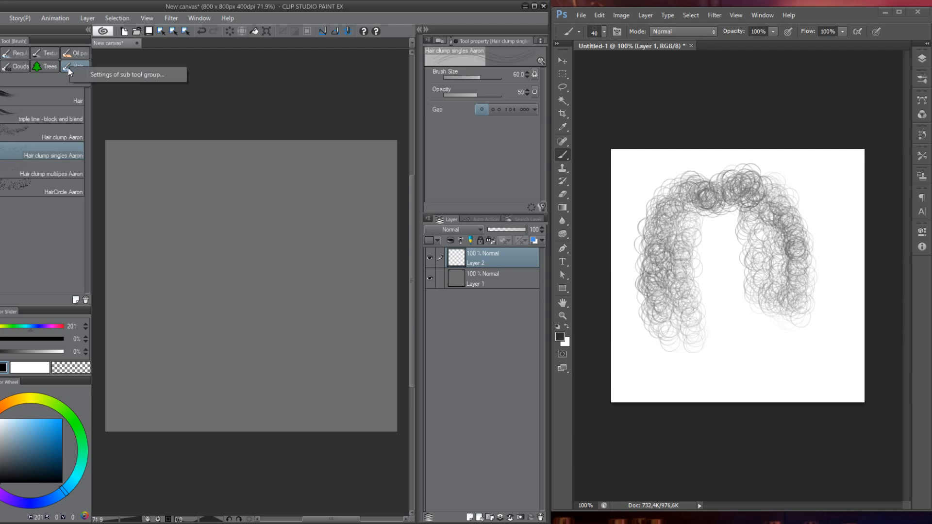
left_click(115, 75)
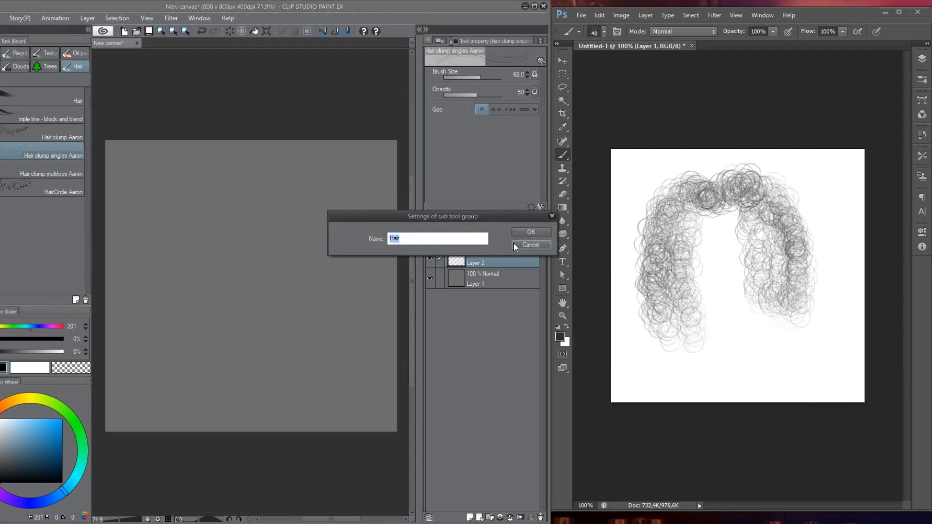
left_click(531, 245)
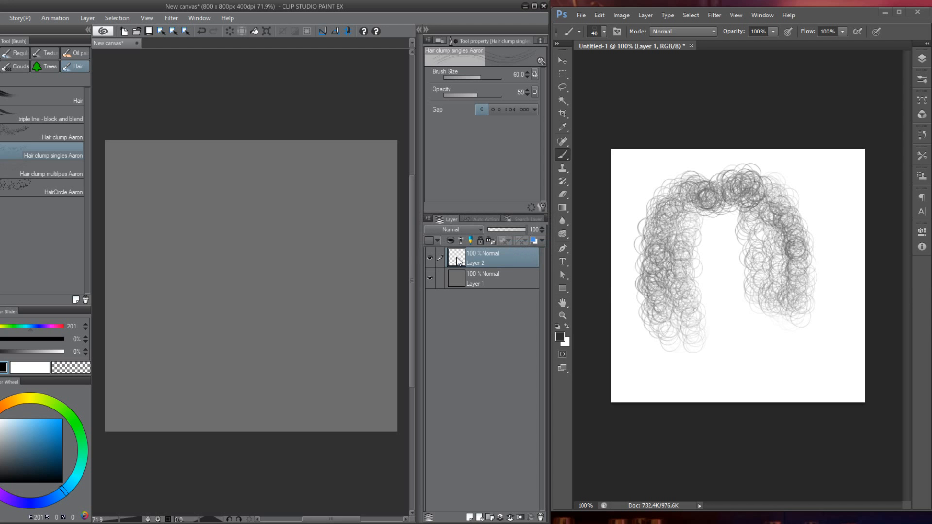
left_click(1, 41)
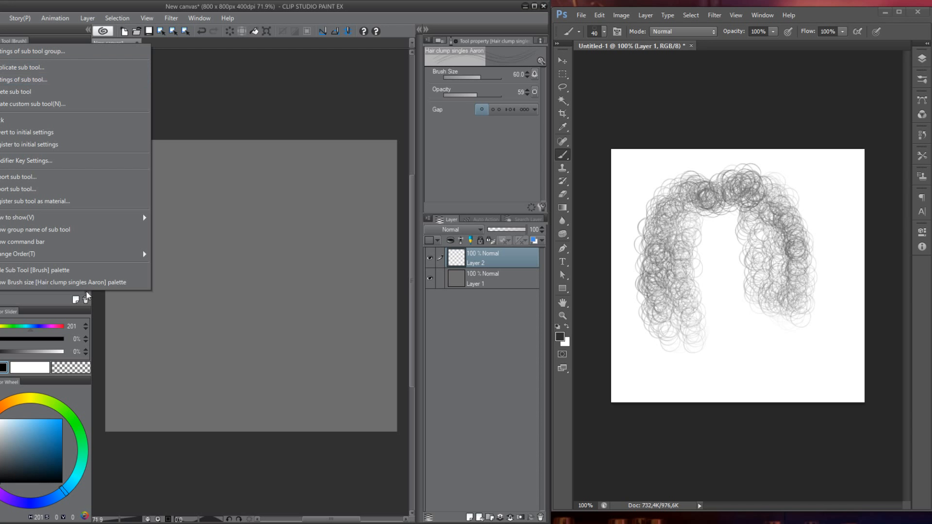
left_click(190, 270)
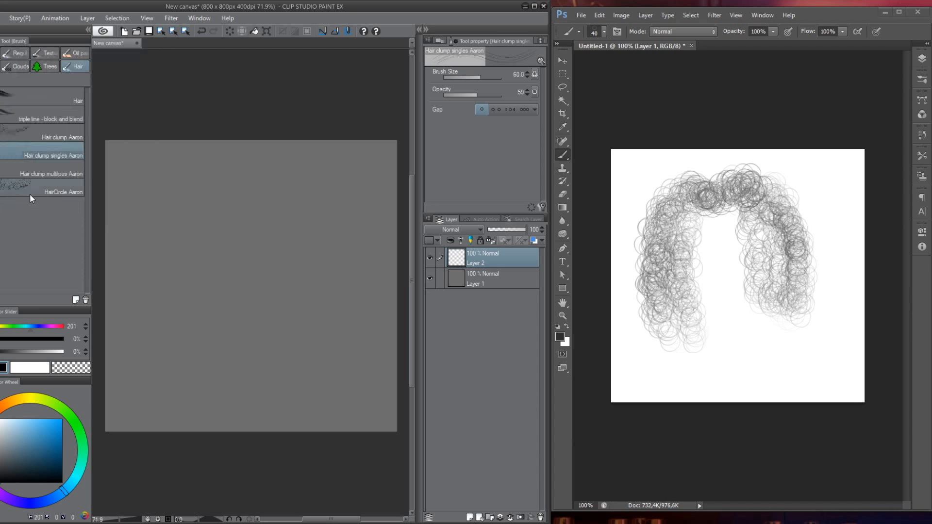
- Start a duplicate of the Hair clump singles Aaron sub tool and choose Watercolor as its tool icon
right_click(65, 150)
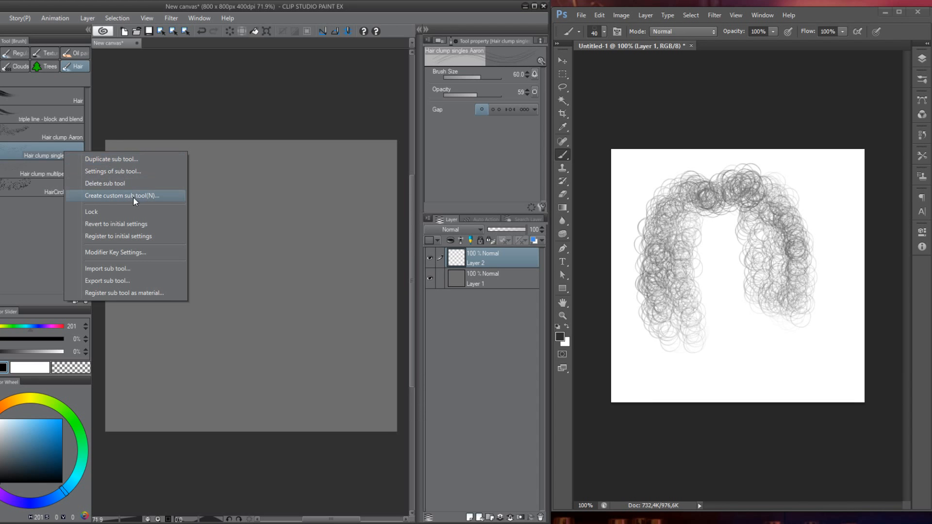
left_click(132, 159)
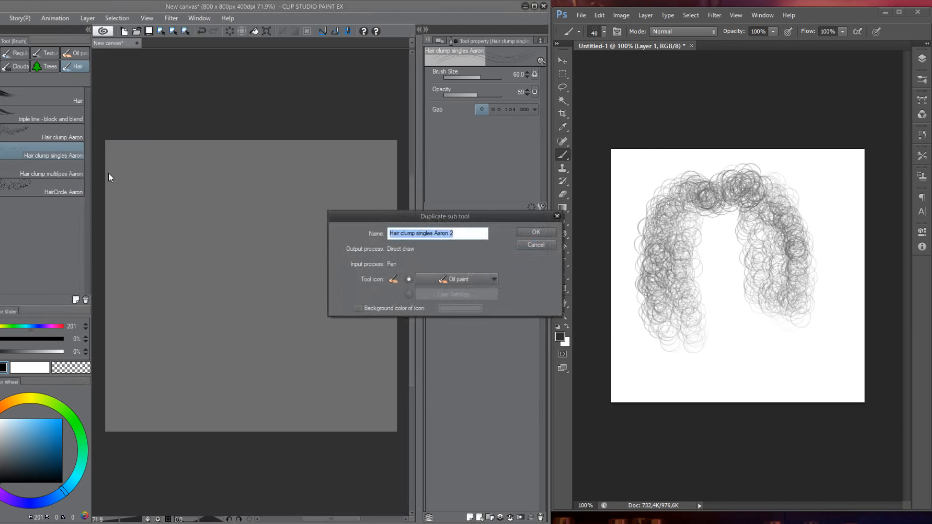
left_click_drag(388, 216, 282, 193)
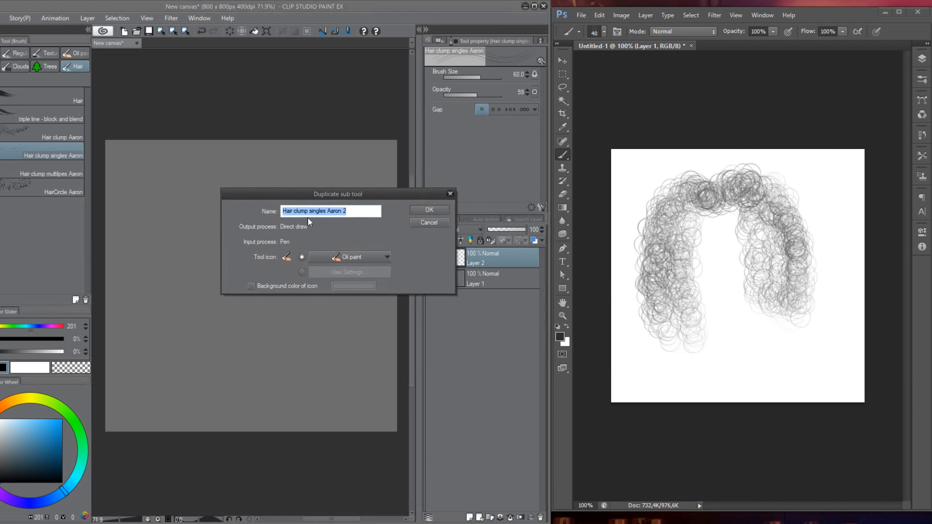
left_click(351, 257)
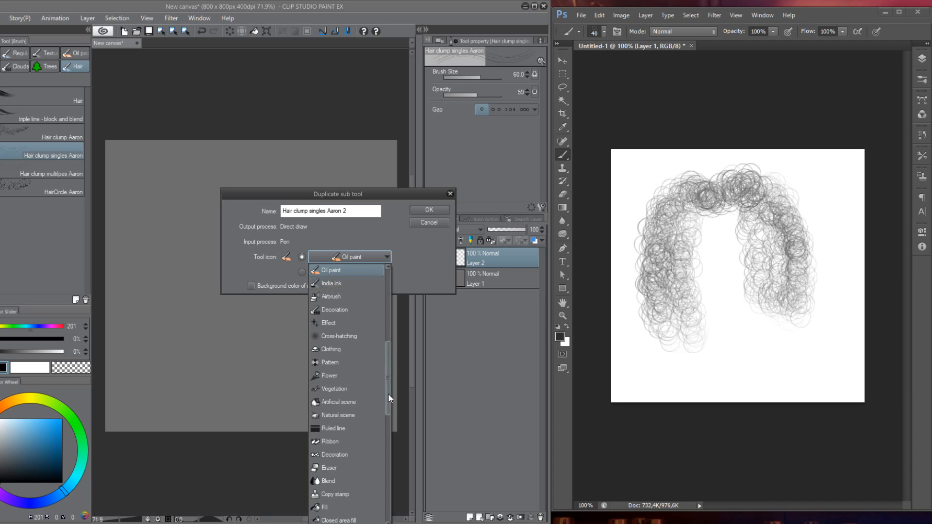
scroll(388, 394, "down", 3)
scroll(389, 394, "down", 3)
scroll(389, 393, "up", 10)
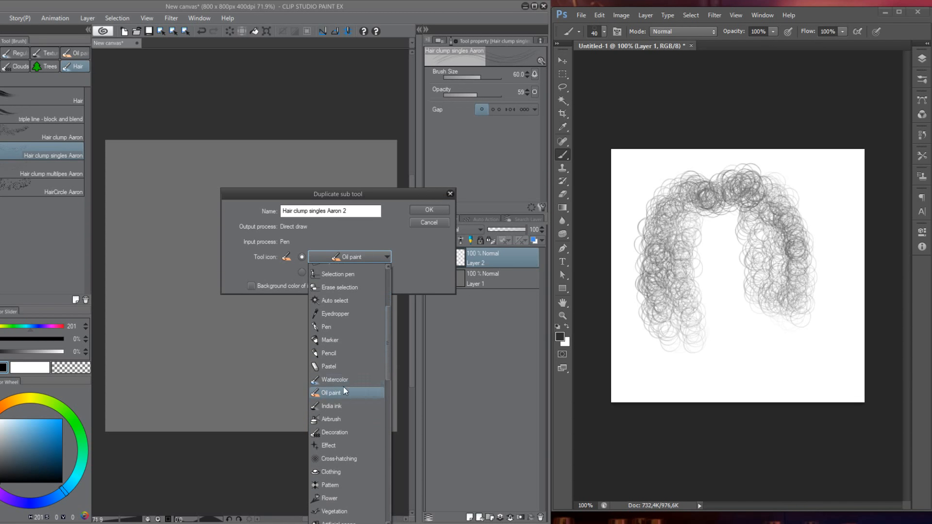
left_click(343, 378)
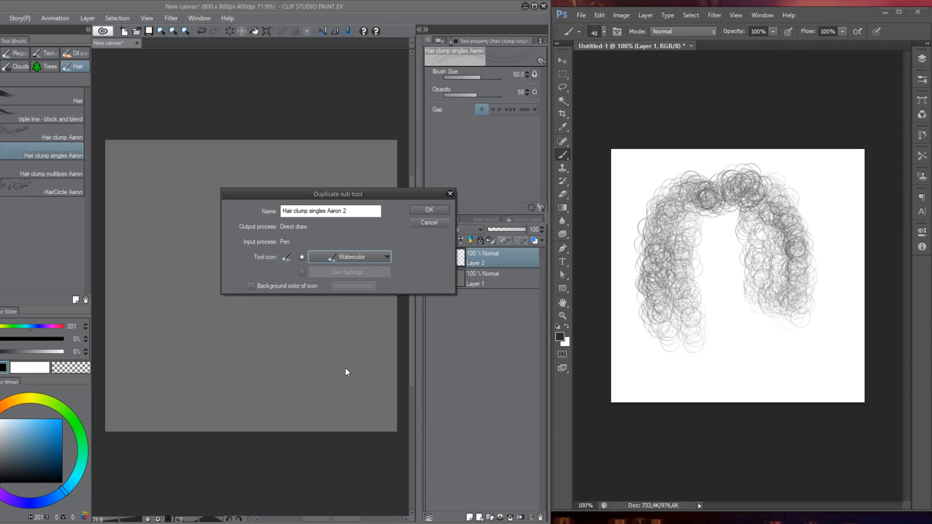
left_click(301, 272)
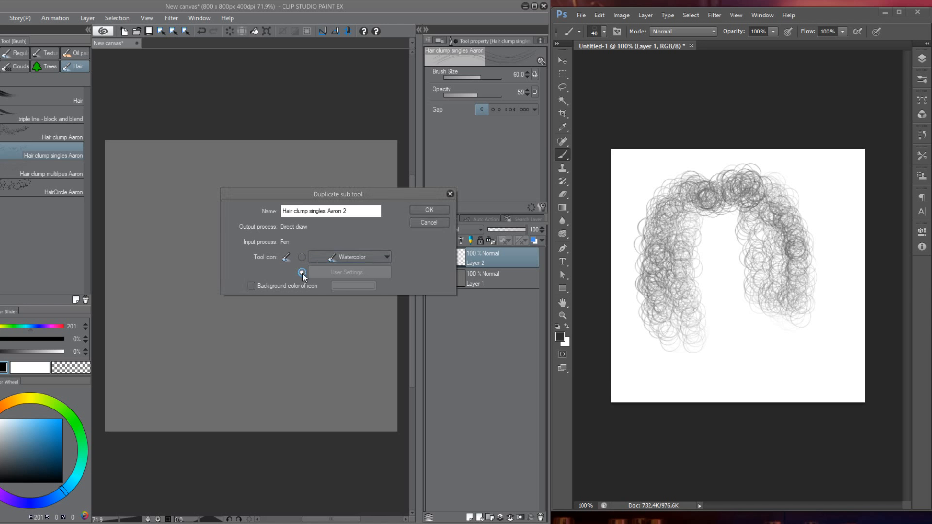
left_click(347, 272)
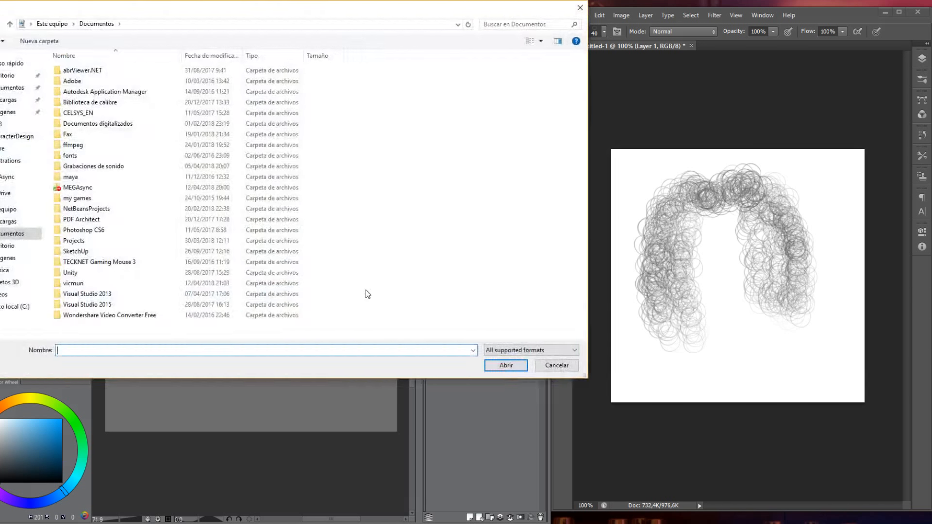
left_click(554, 368)
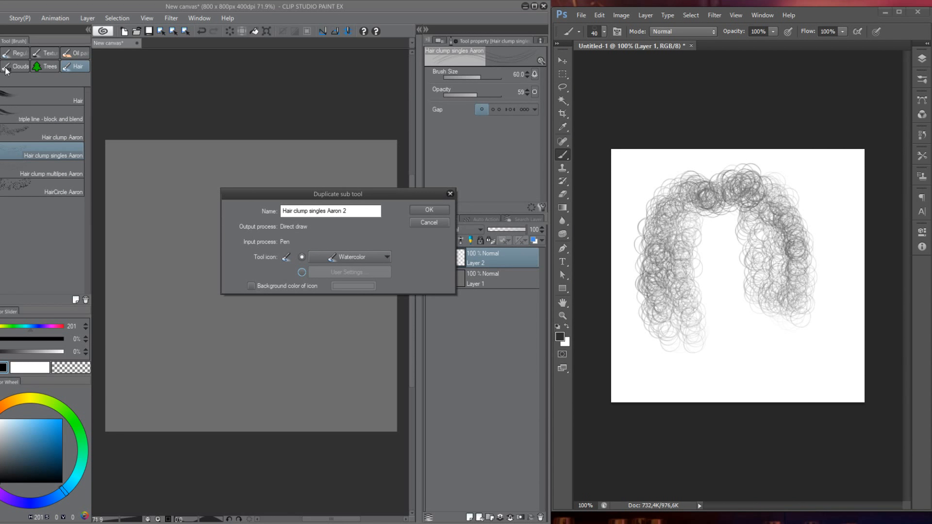
- Name the duplicate sub tool "Three Spiky Hairs Aaron" and create it
left_click(358, 209)
key("ctrl+a")
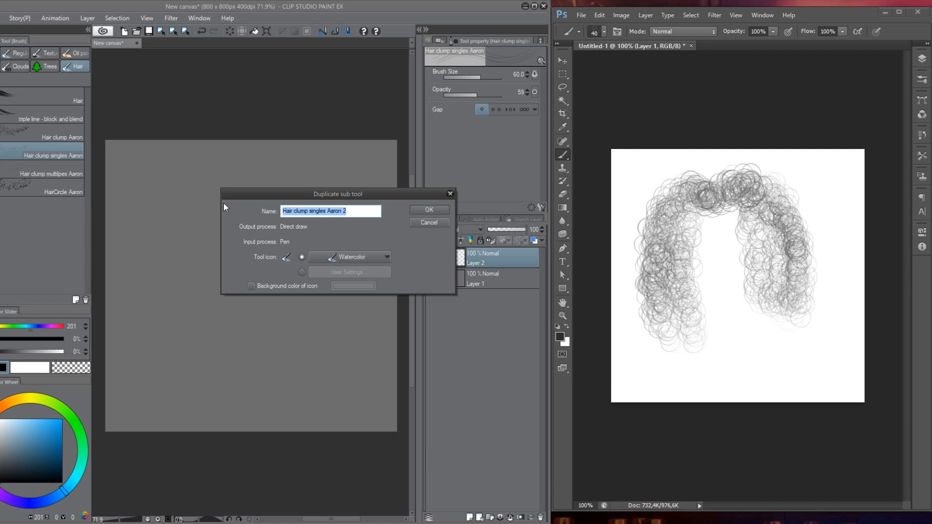
type("Three Hair")
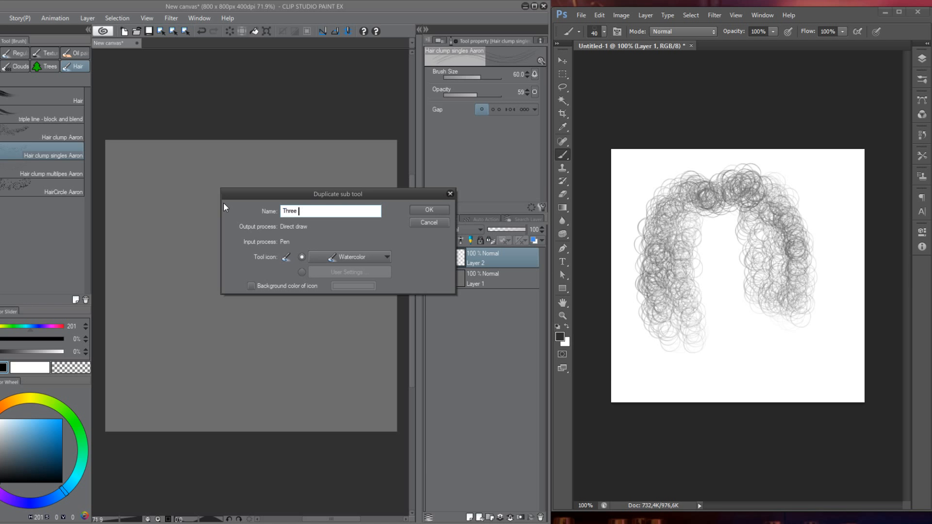
key("BackSpace")
key("BackSpace")
key("BackSpace")
key("BackSpace")
key("BackSpace")
type("Spiky Hairs AB")
key("BackSpace")
type("aron")
left_click(426, 211)
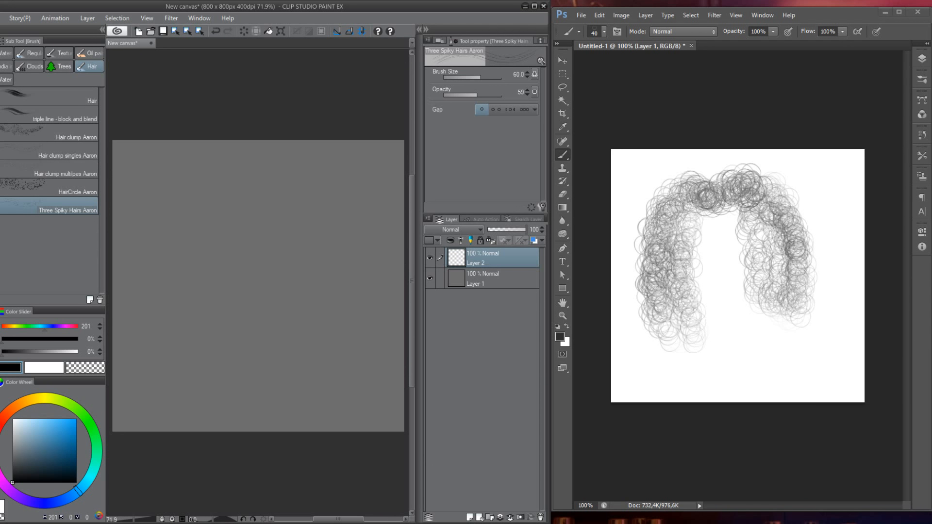
- Choose the tool icon for the Hair clump multilpes Aaron sub tool and confirm its settings
left_click(55, 186)
left_click(60, 173)
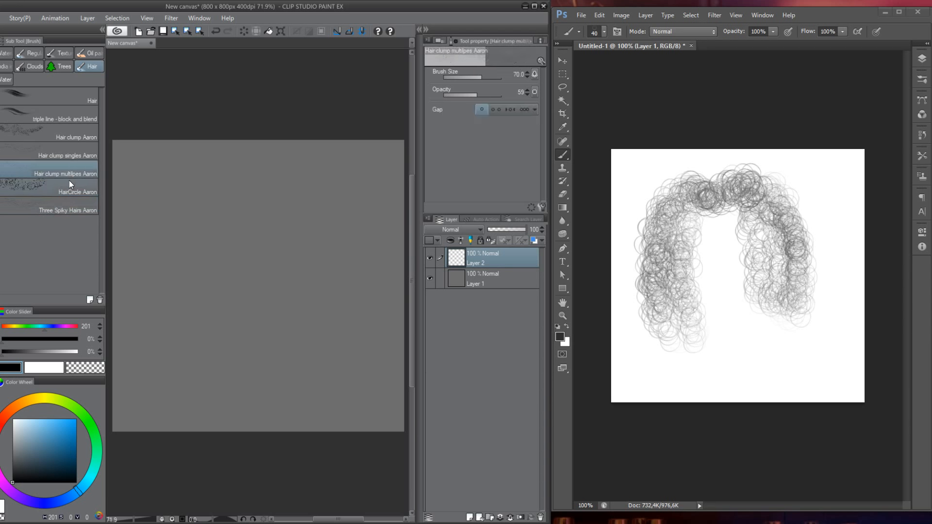
right_click(63, 168)
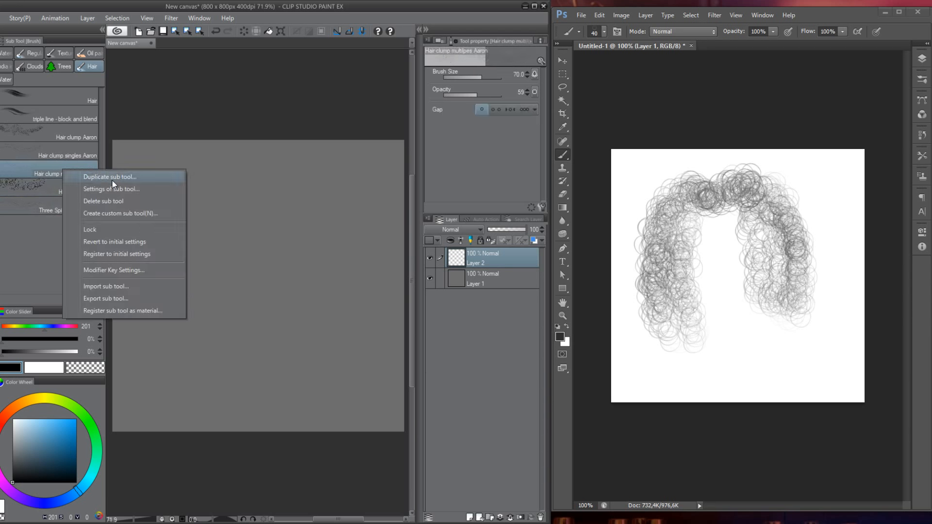
left_click(131, 189)
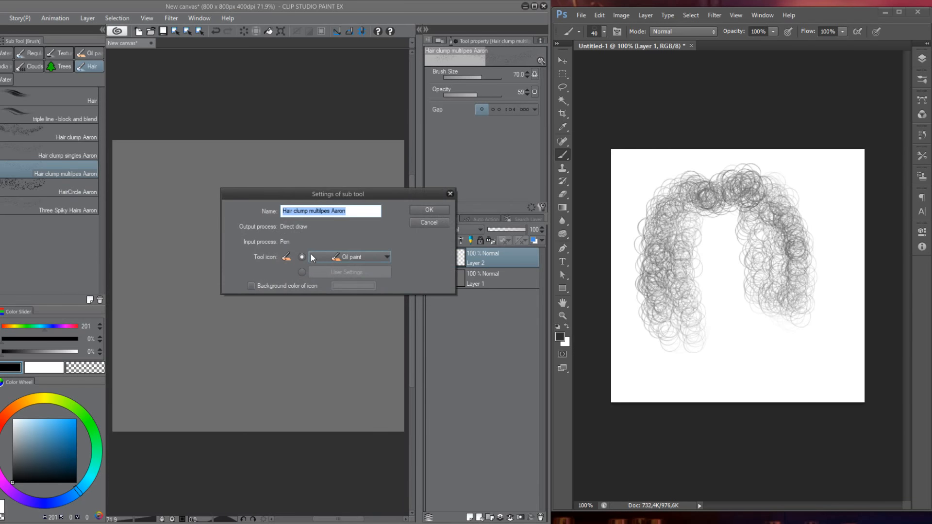
left_click(312, 255)
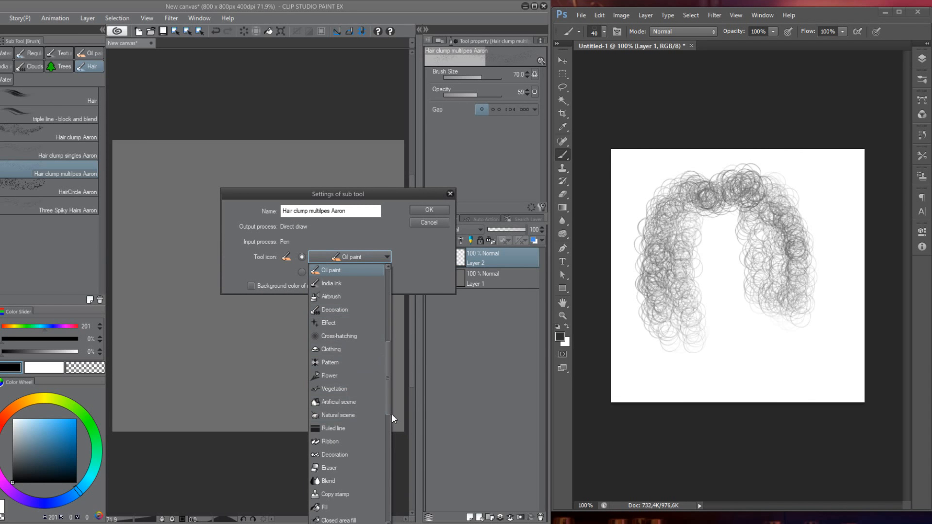
left_click_drag(388, 414, 387, 457)
scroll(350, 388, "up", 5)
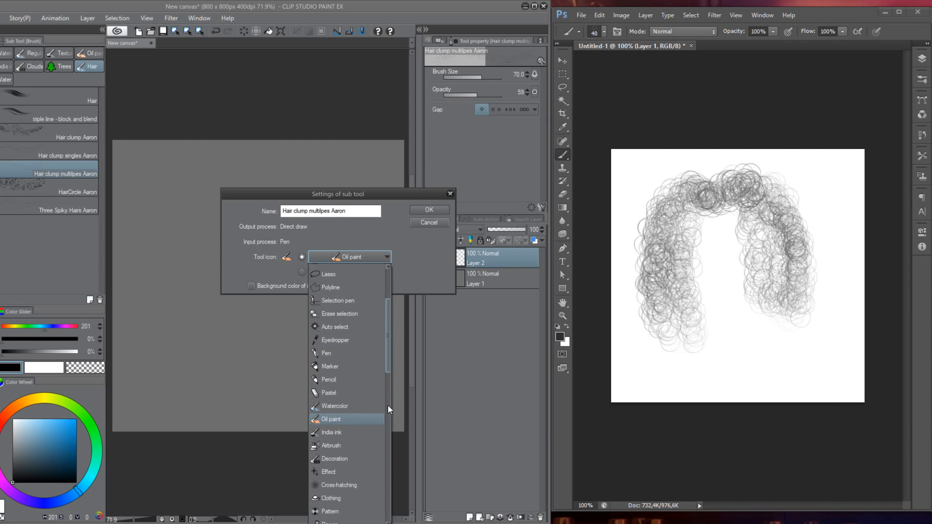
left_click(335, 416)
left_click(430, 210)
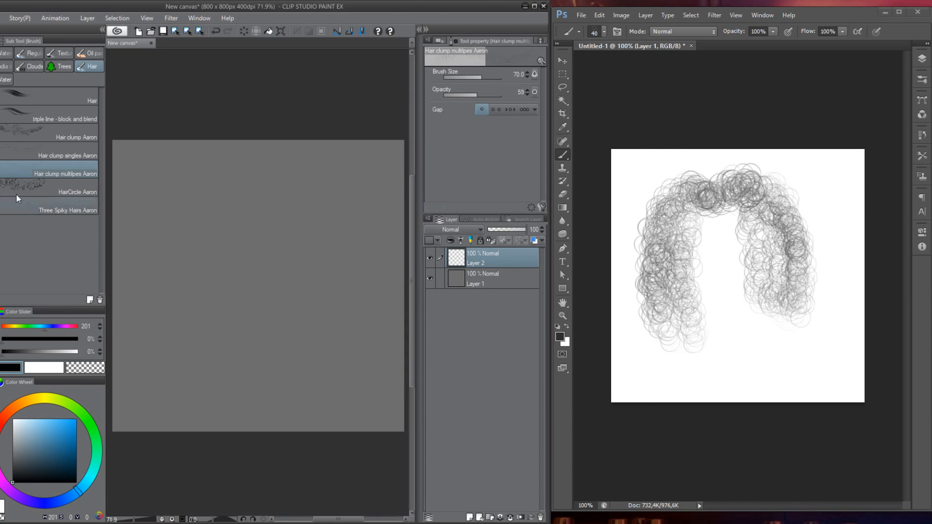
- Set the tool icon of the Hair clump singles Aaron sub tool to Watercolor
left_click(62, 148)
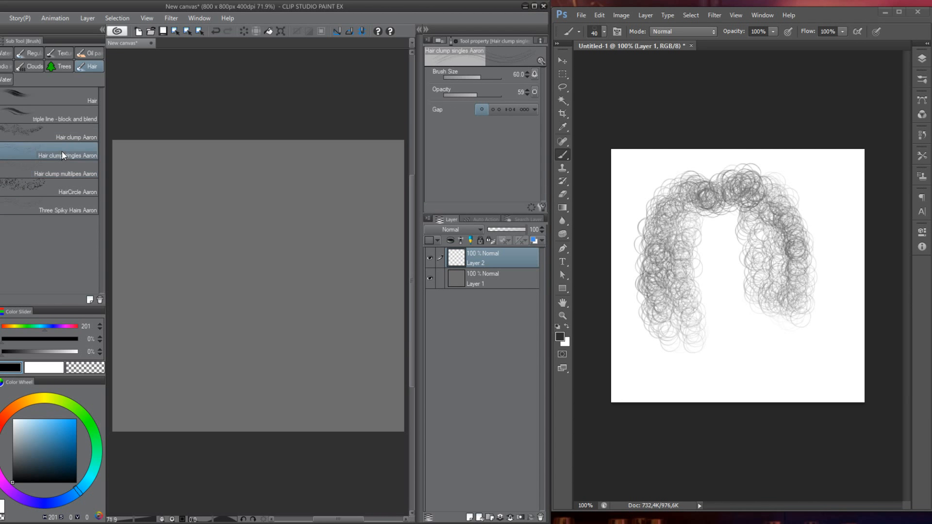
right_click(59, 151)
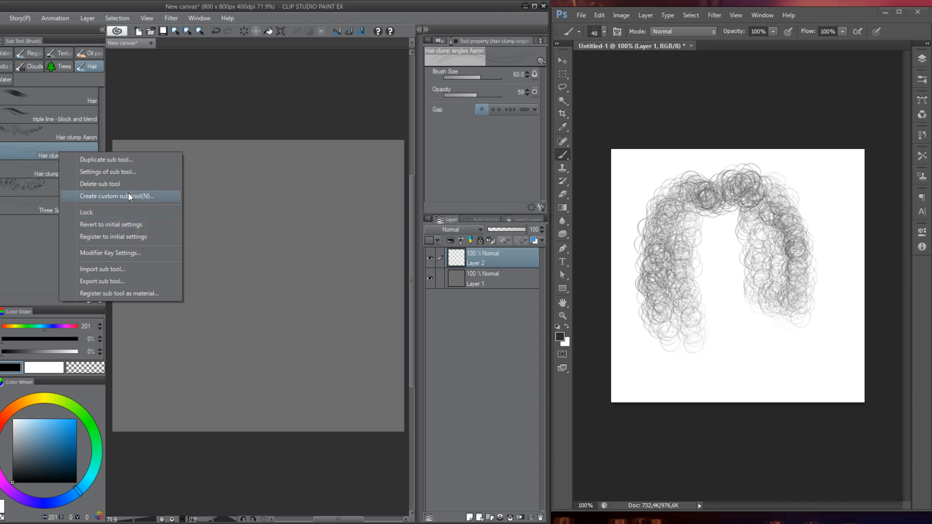
left_click(146, 172)
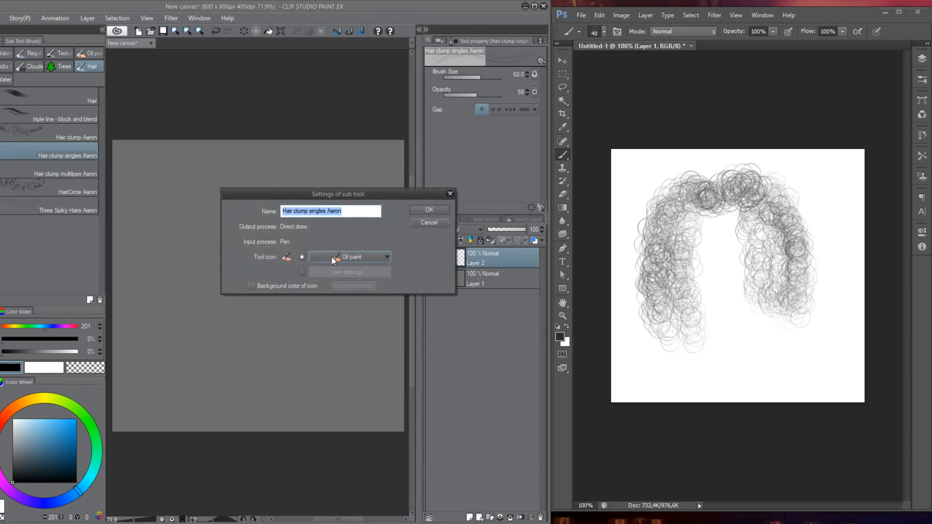
left_click(361, 258)
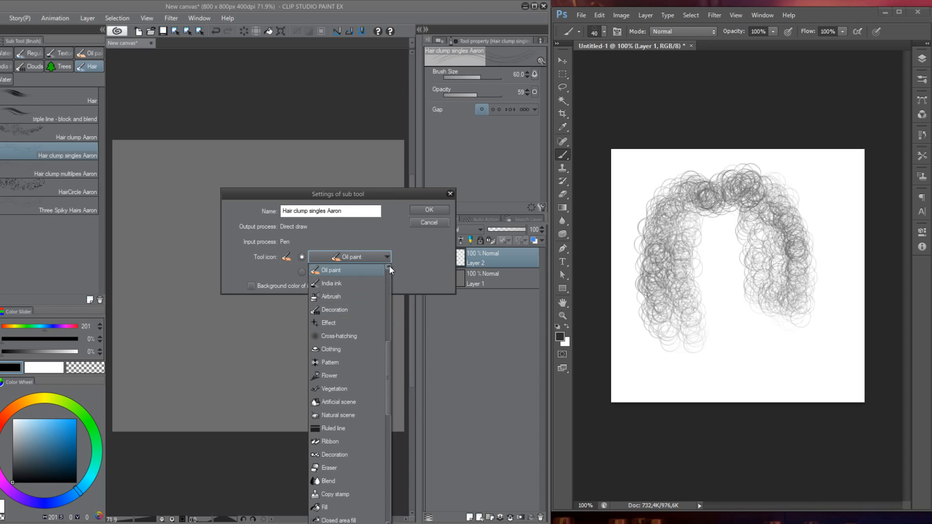
left_click(388, 266)
left_click(359, 270)
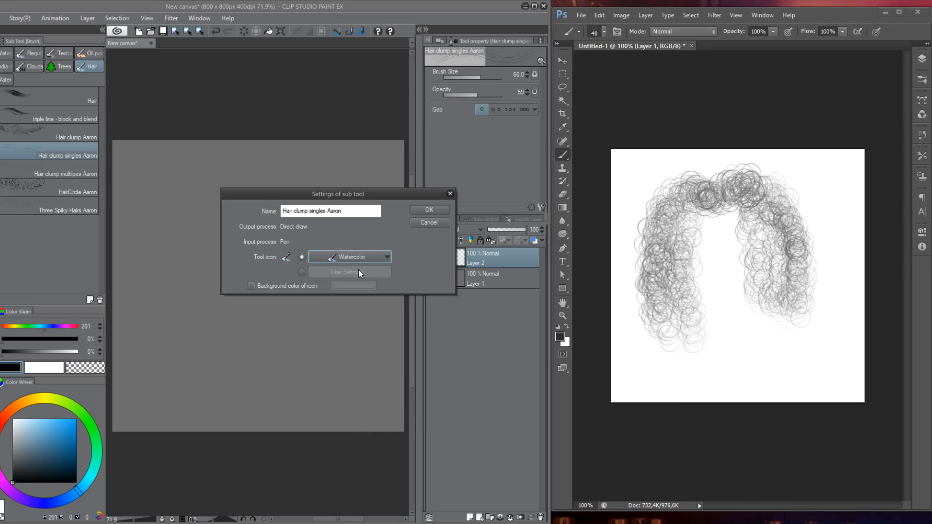
left_click(429, 210)
- Set the tool icon of the Hair clump Aaron sub tool to Watercolor
left_click(53, 136)
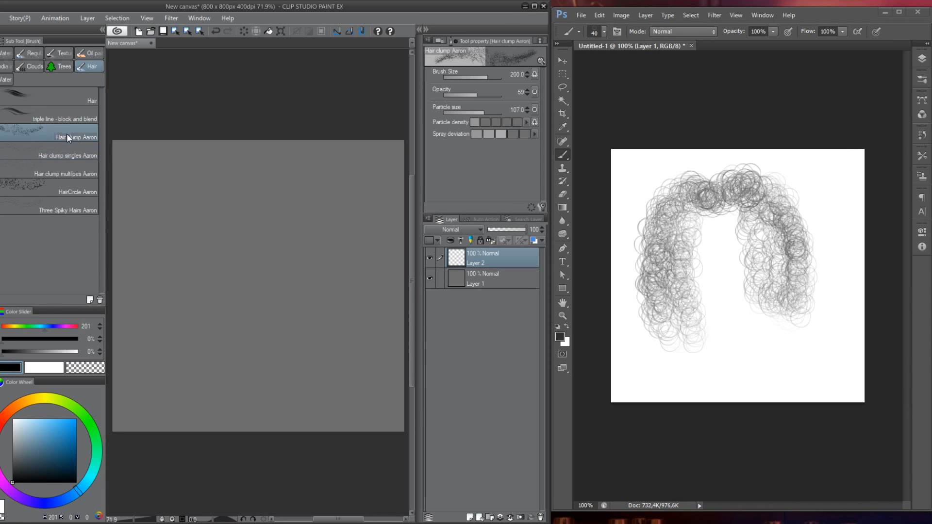
right_click(67, 137)
left_click(138, 153)
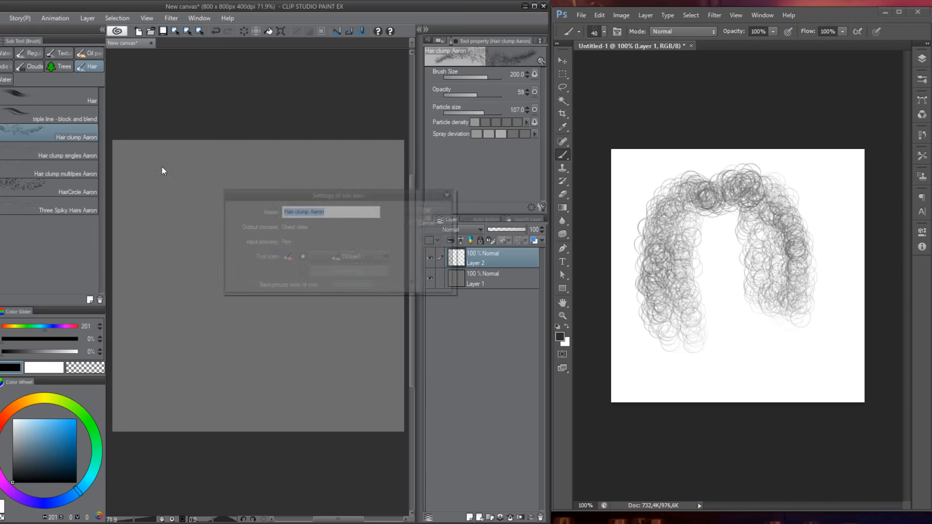
left_click(348, 256)
left_click(388, 267)
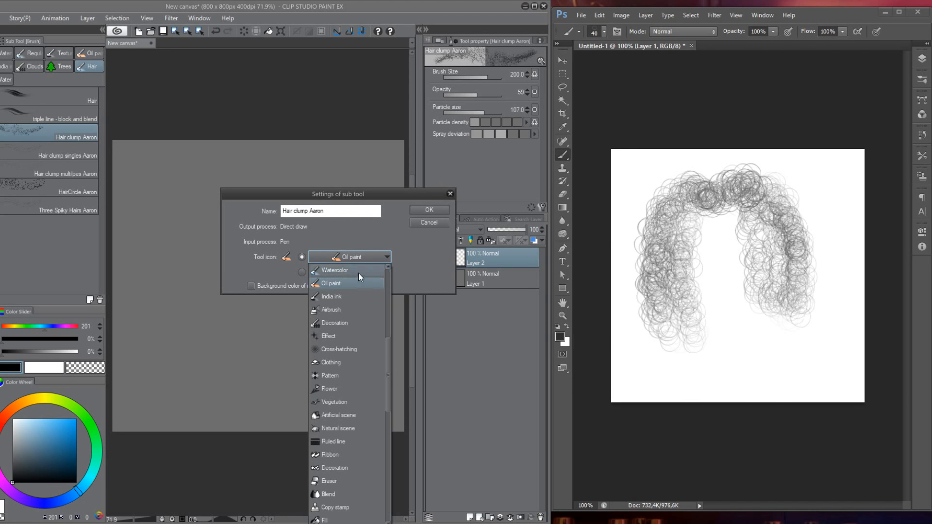
left_click(358, 270)
left_click(429, 210)
- Choose the tool icon for the "triple line - block and blend" sub tool and confirm its settings
left_click(66, 115)
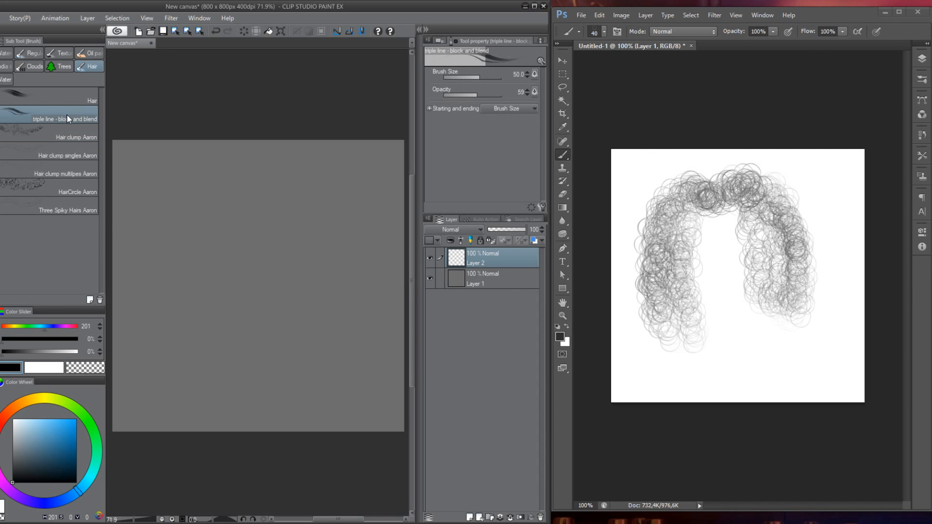
left_click(69, 101)
left_click(70, 116)
right_click(68, 114)
left_click(129, 129)
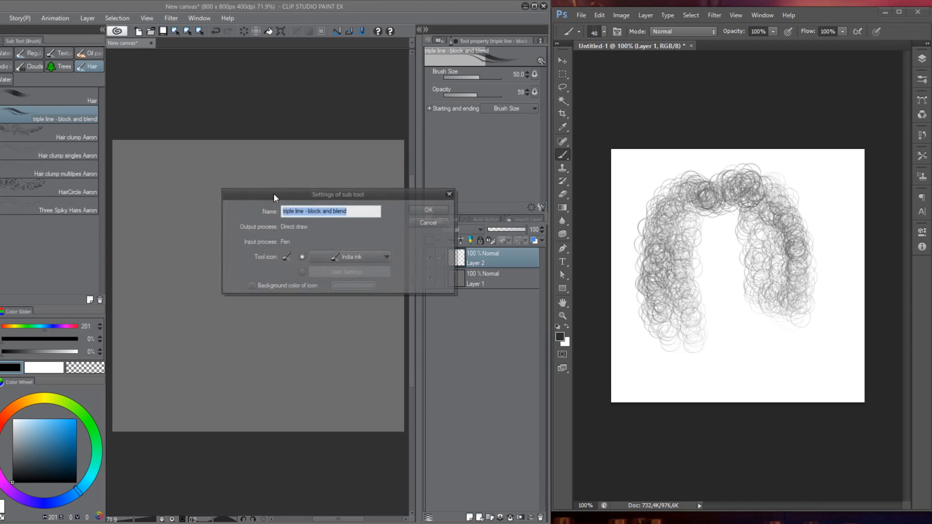
left_click(338, 257)
scroll(387, 268, "up", 2)
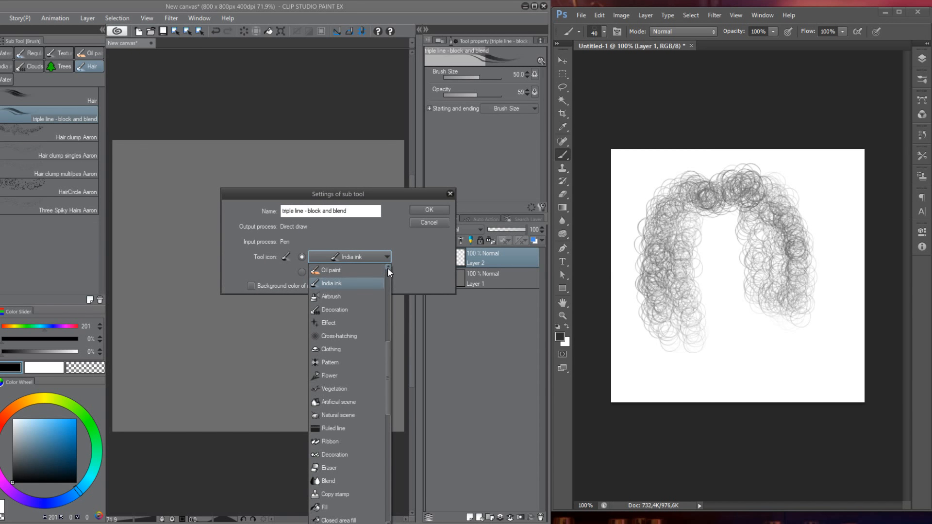
left_click(347, 298)
left_click(444, 206)
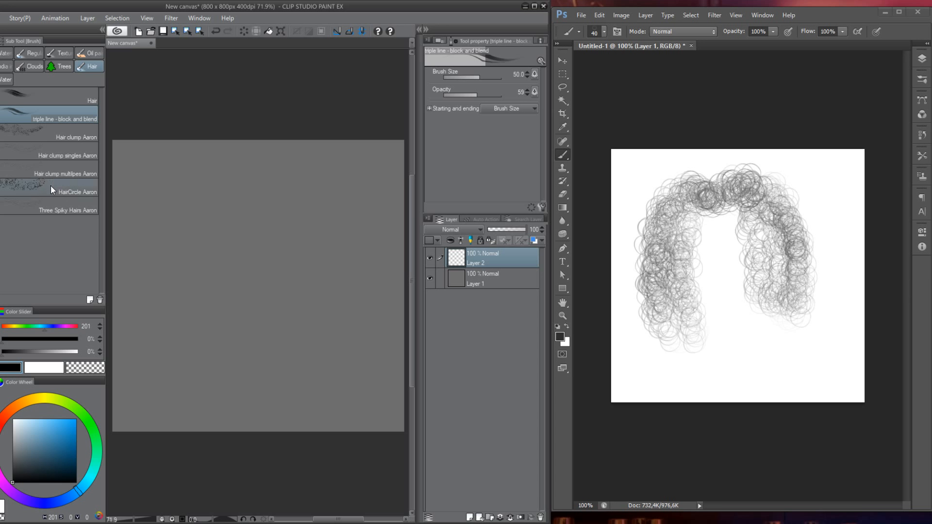
- Hide the sub tool and color palettes and draw two wavy test strokes on the canvas with the AaronBlaise brush
left_click(102, 30)
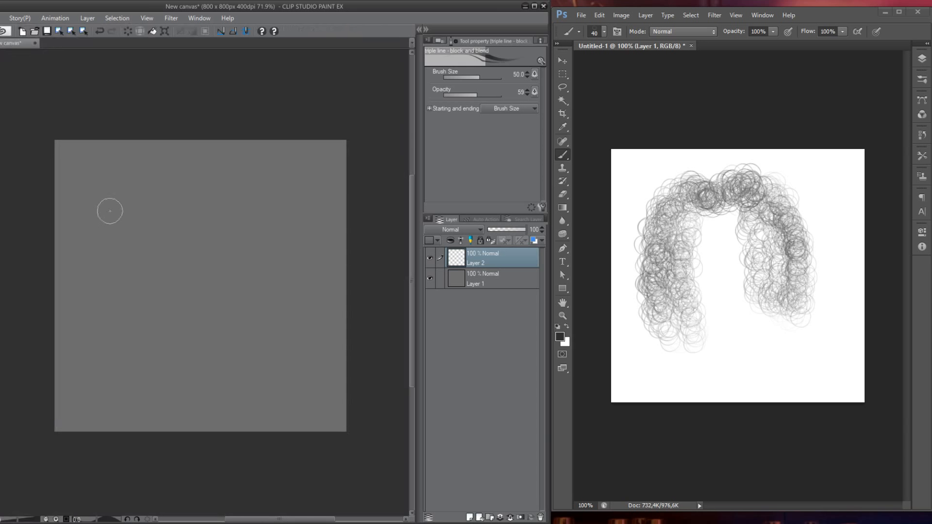
key("b")
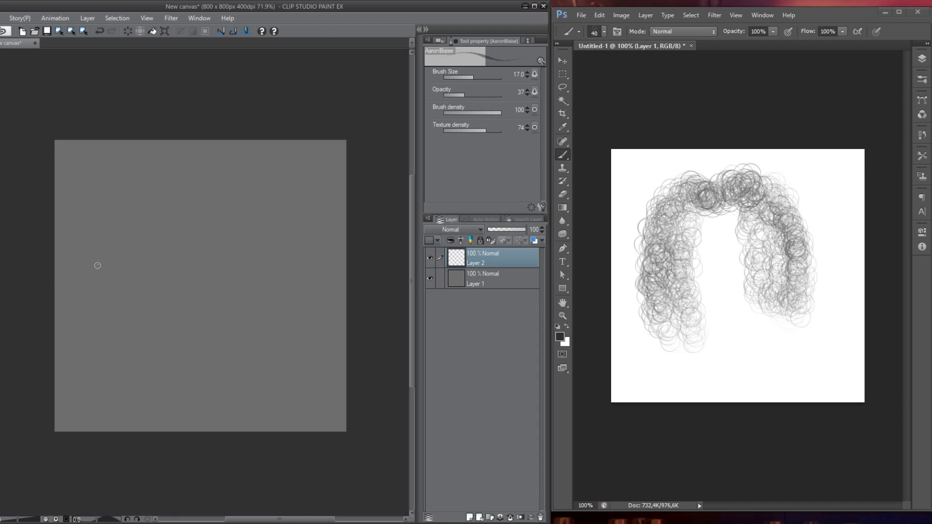
left_click_drag(99, 261, 221, 221)
left_click_drag(117, 272, 185, 280)
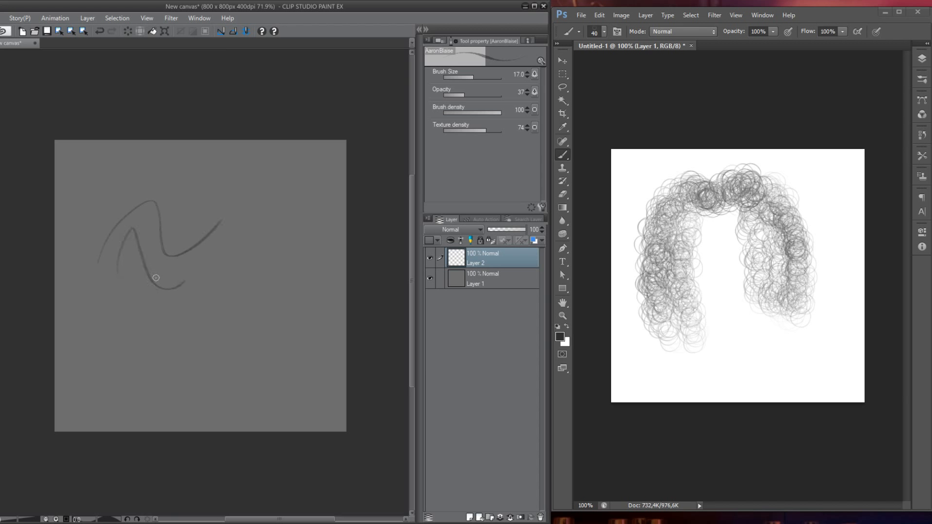
- Switch to the Move layer tool and back to the AaronBlaise brush, and draw test strokes across the upper canvas
key("k")
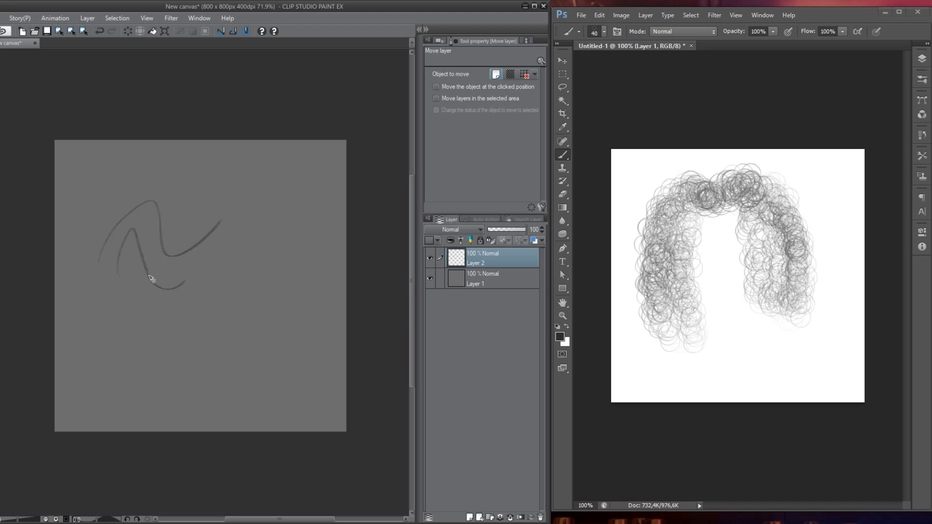
key("b")
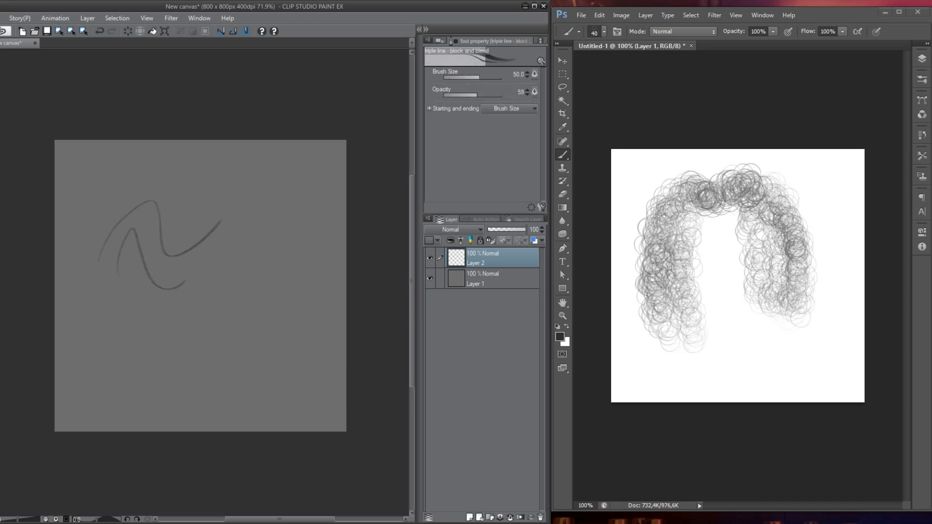
key("b")
key("b")
key("b")
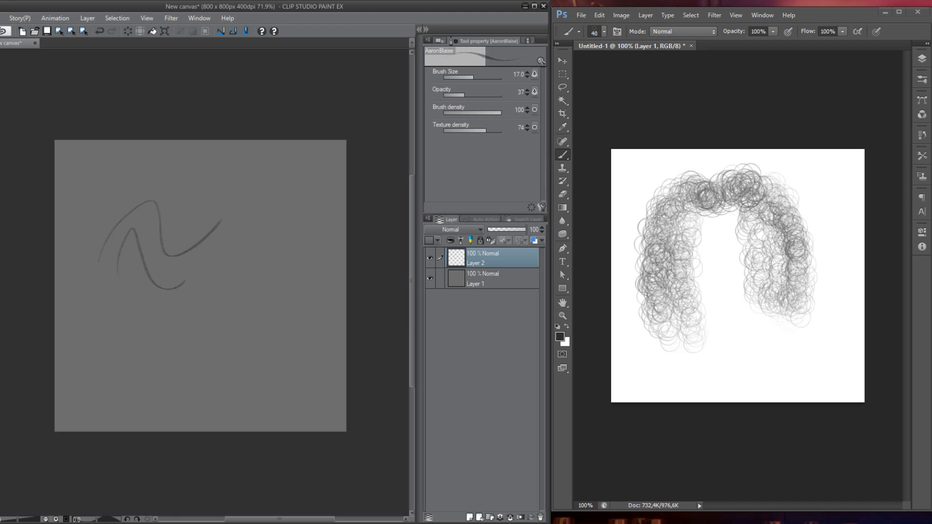
mouse_move(93, 187)
left_mouse_down()
mouse_move(209, 172)
mouse_move(236, 199)
left_mouse_up()
- Draw two thick wavy test strokes with the "triple line - block and blend" brush and show the hidden palettes again
key("b")
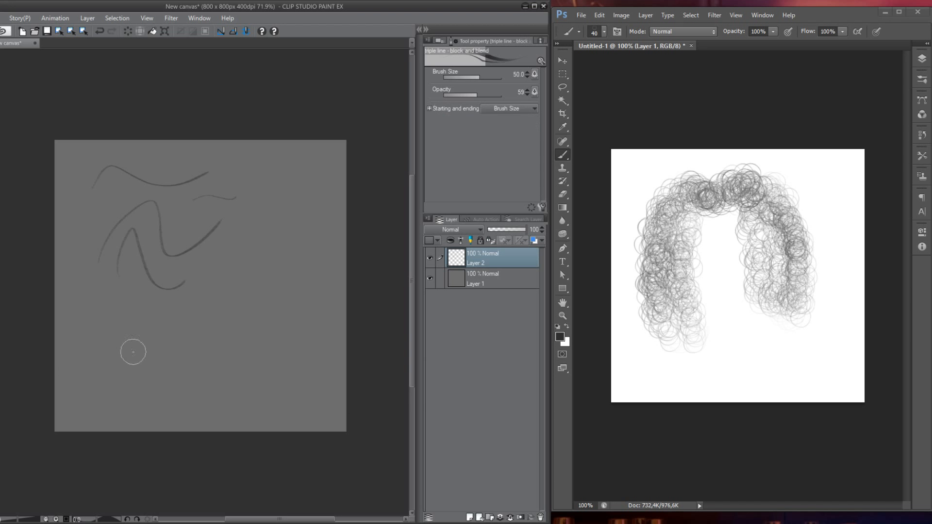
mouse_move(134, 348)
left_mouse_down()
mouse_move(245, 309)
mouse_move(265, 282)
left_mouse_up()
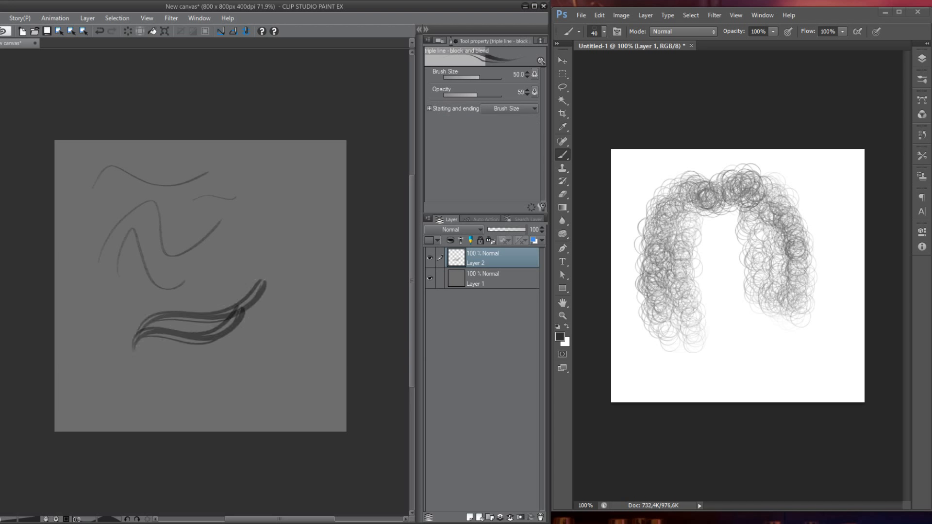
left_click_drag(76, 320, 160, 284)
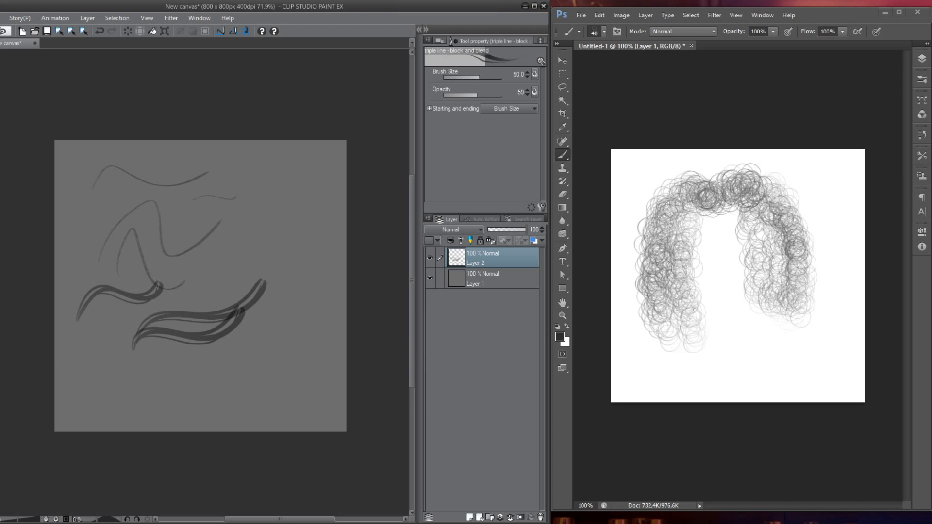
left_click(1, 29)
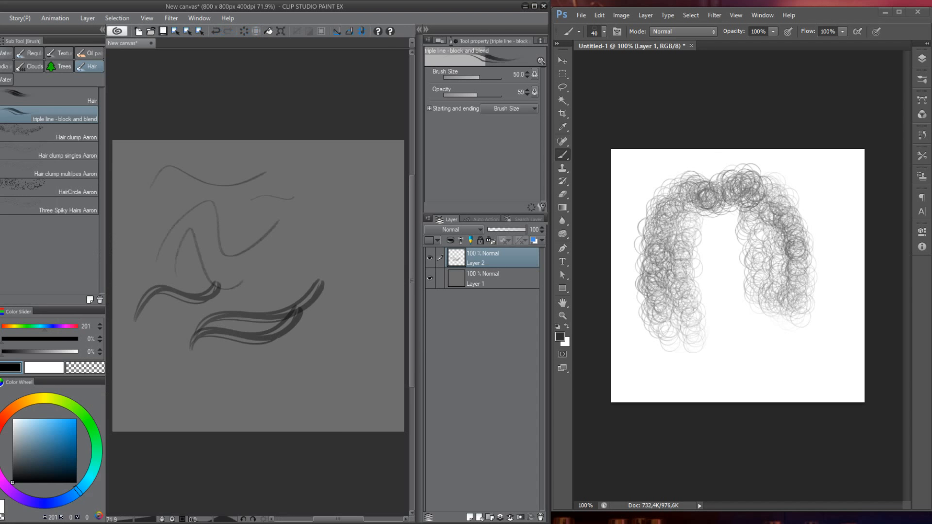
- Look through the sub tools of the Hair and Trees groups and return to the Hair group
left_click(33, 136)
left_click(44, 98)
left_click(41, 115)
left_click(40, 150)
left_click(42, 174)
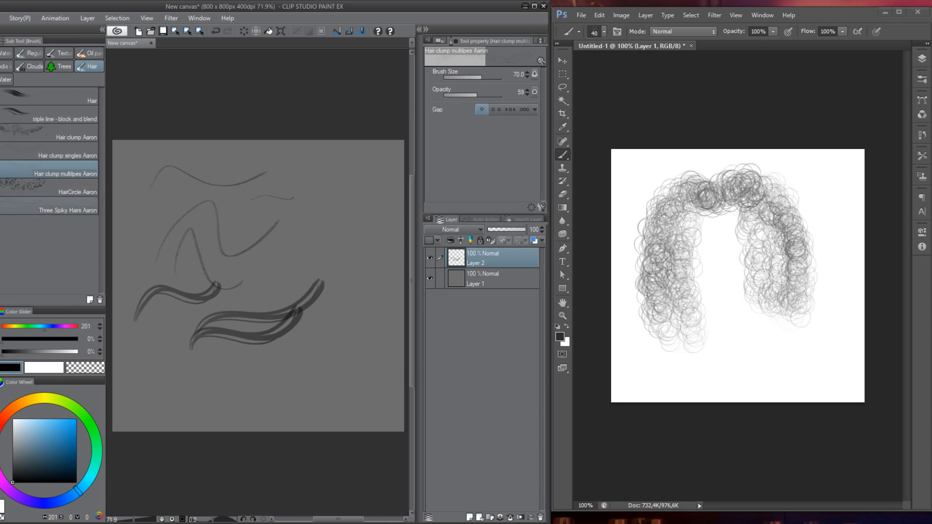
left_click(62, 68)
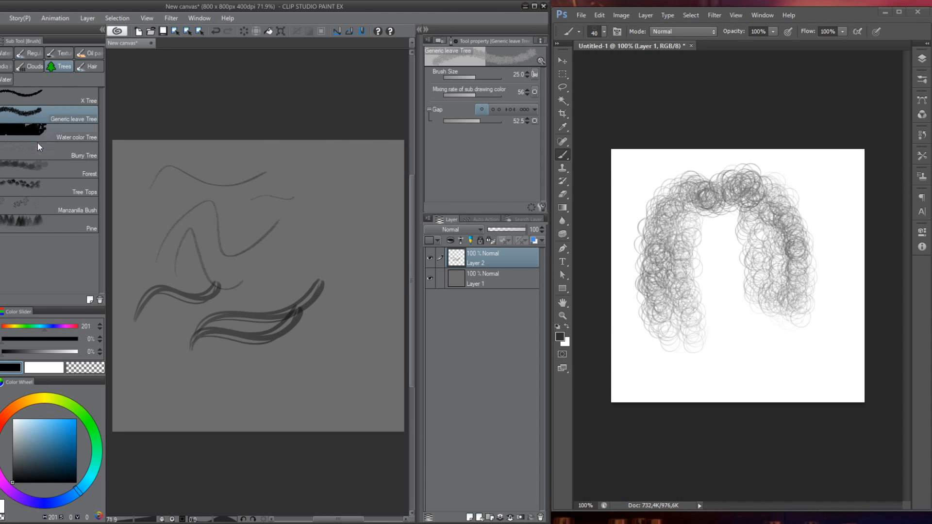
left_click(36, 184)
left_click(42, 127)
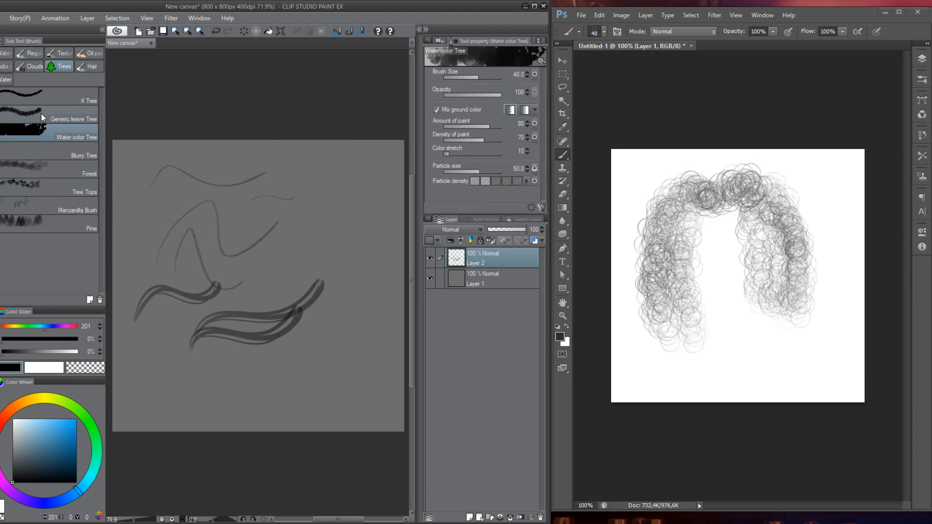
left_click(42, 119)
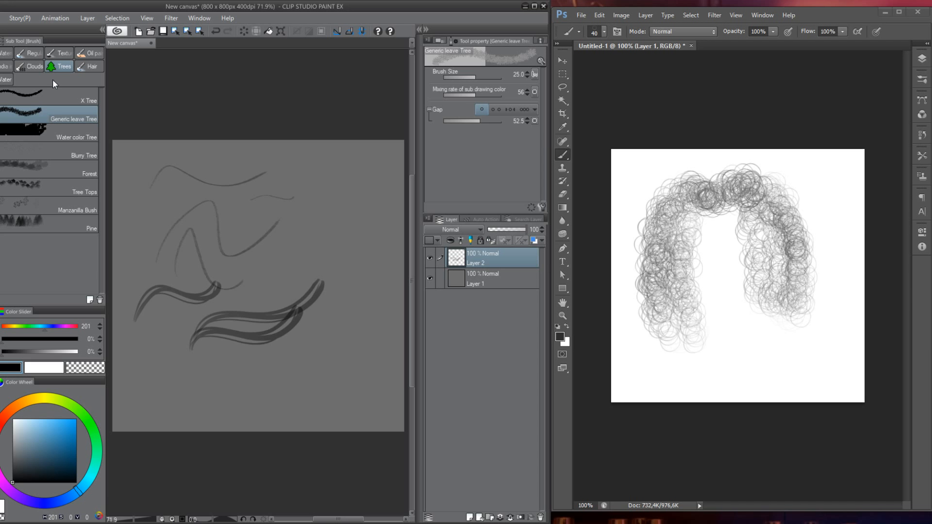
left_click(94, 66)
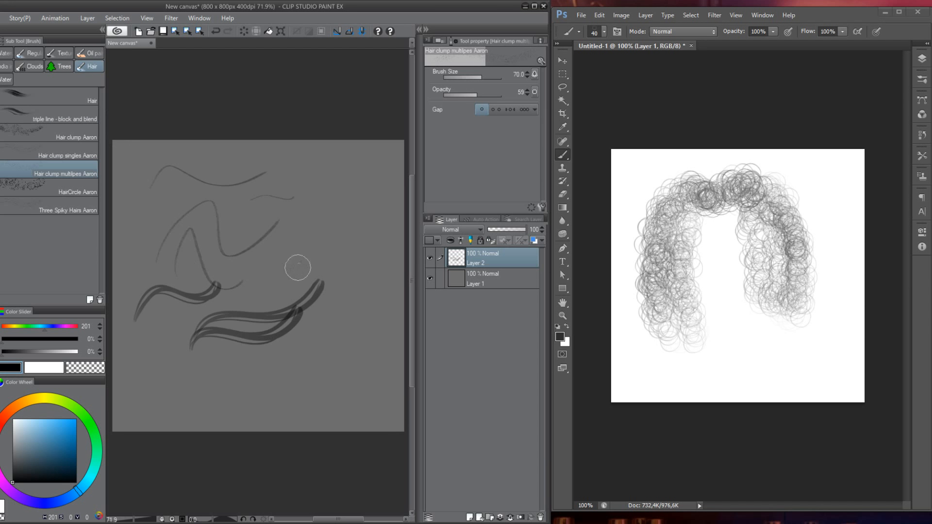
- Clear all test strokes from Layer 2 and deselect
key("ctrl+a")
key("Delete")
key("ctrl+d")
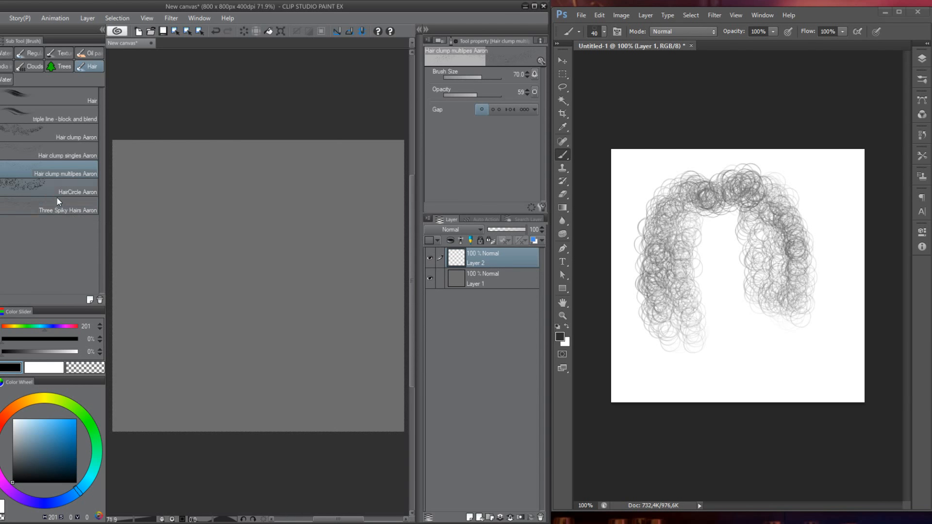
left_click(66, 209)
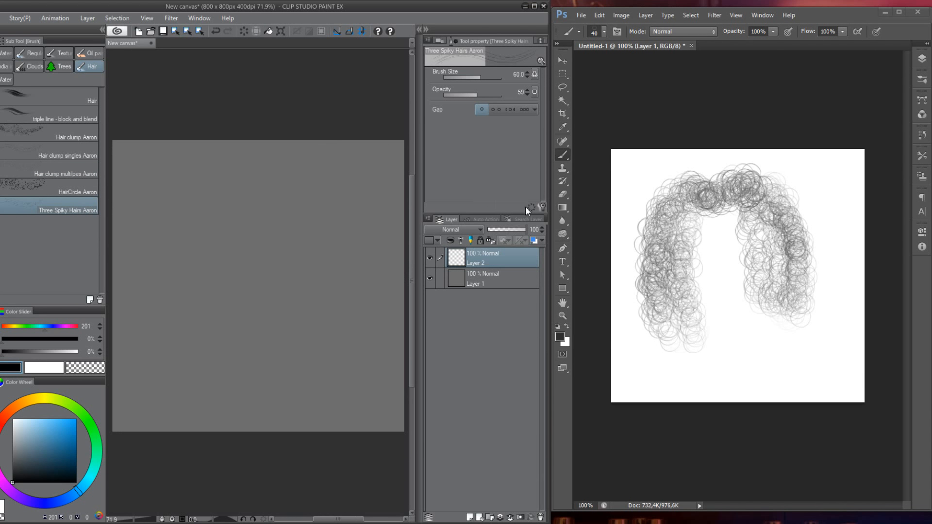
left_click(542, 207)
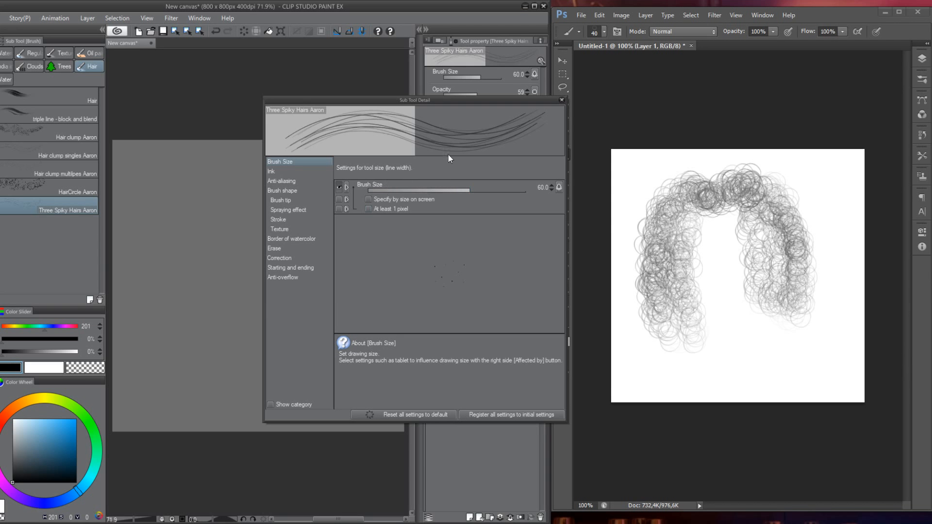
left_click_drag(462, 102, 348, 119)
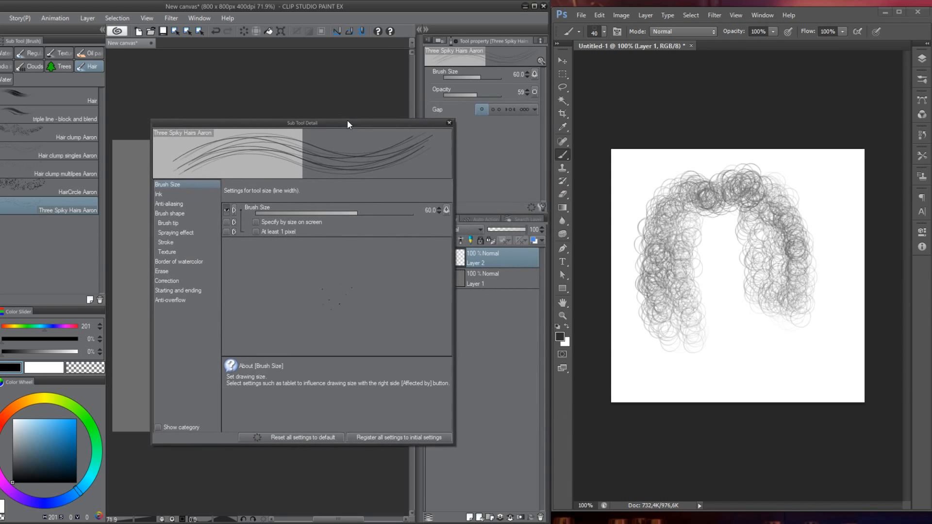
left_click(178, 217)
left_click(259, 224)
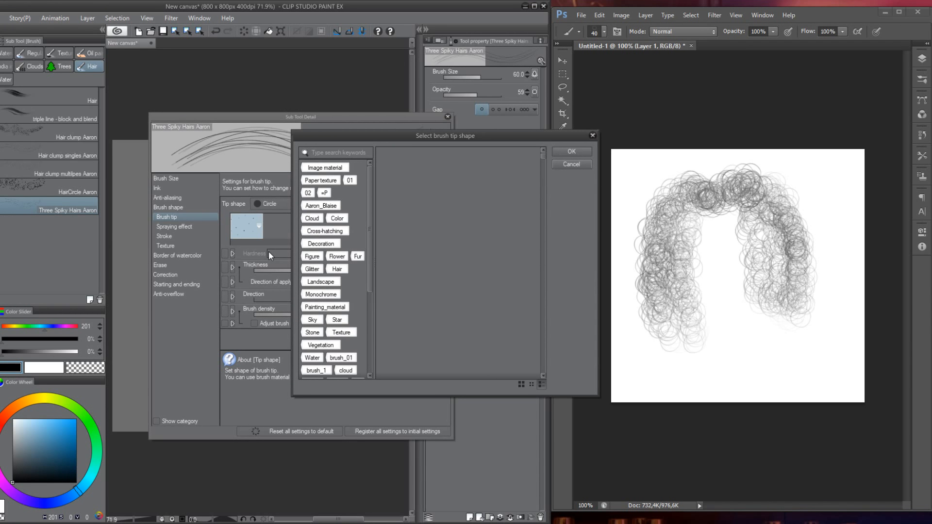
left_click(573, 163)
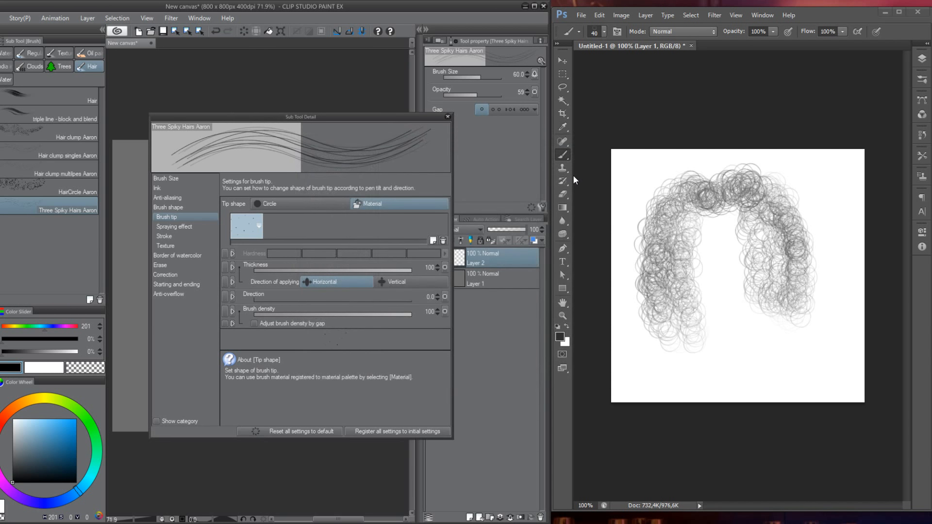
left_click(447, 116)
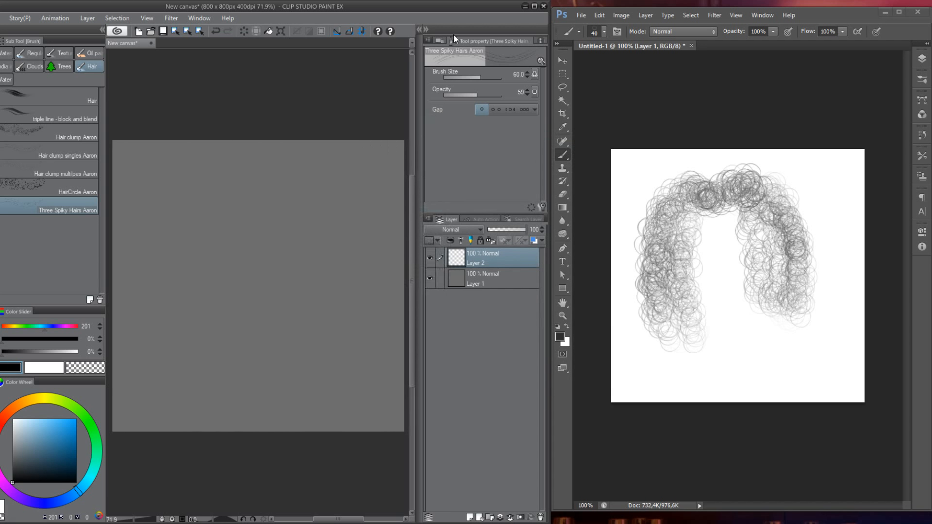
- Tag the Three Spiky Hairs AB brush tip material in the HairFur folder with Aaron_Blaise and Hair
left_click(427, 30)
left_click(539, 31)
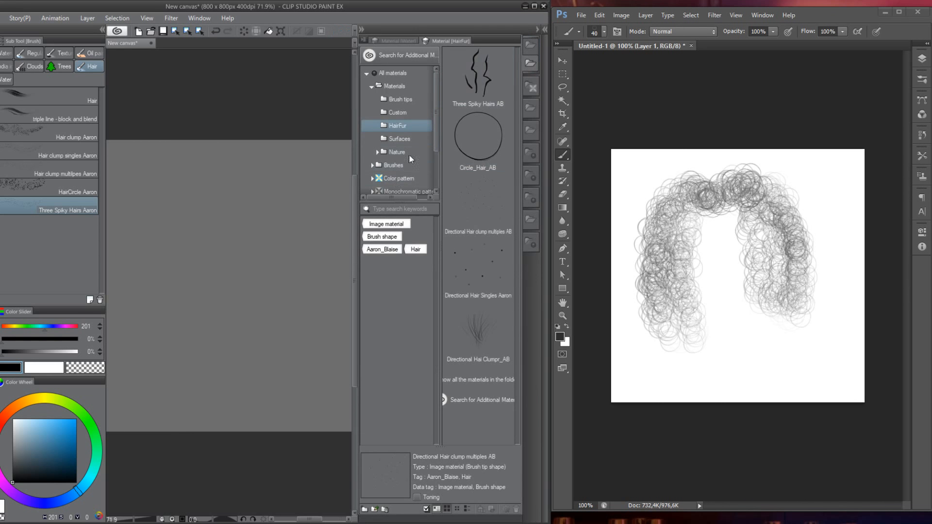
double_click(480, 86)
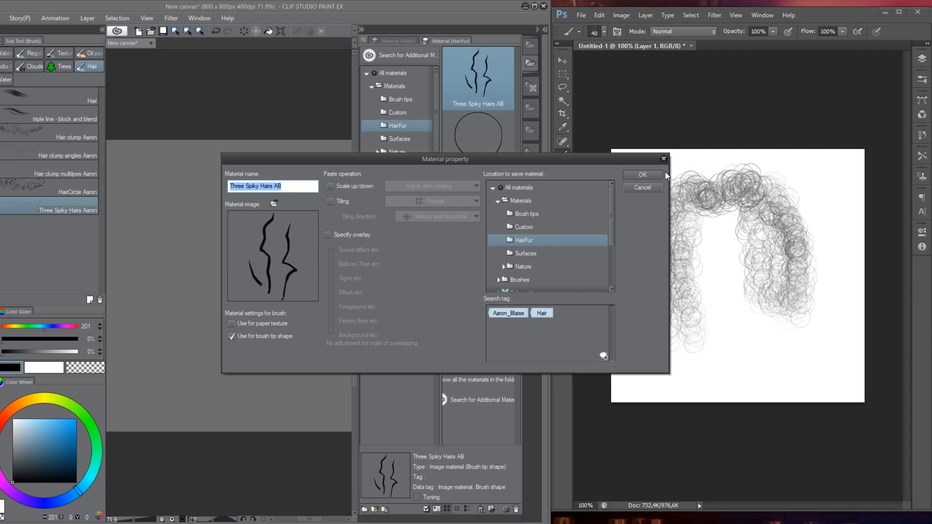
left_click(639, 176)
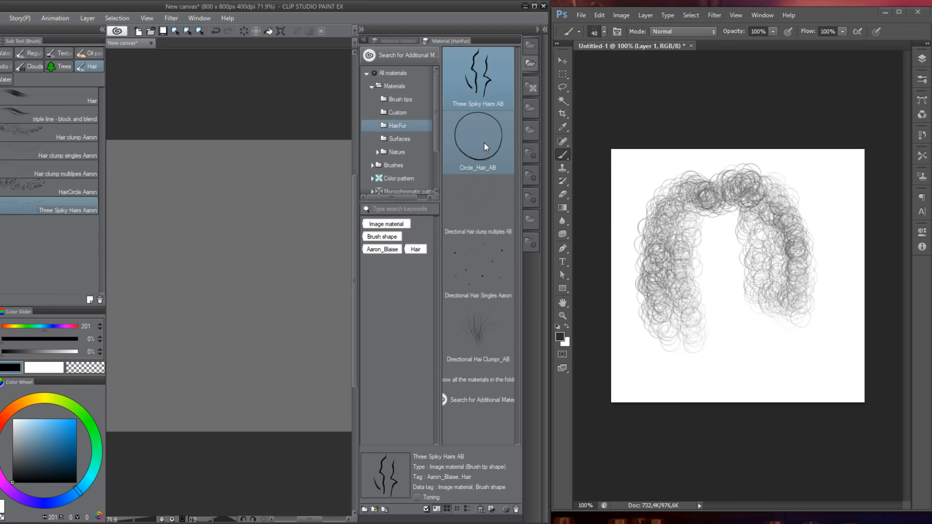
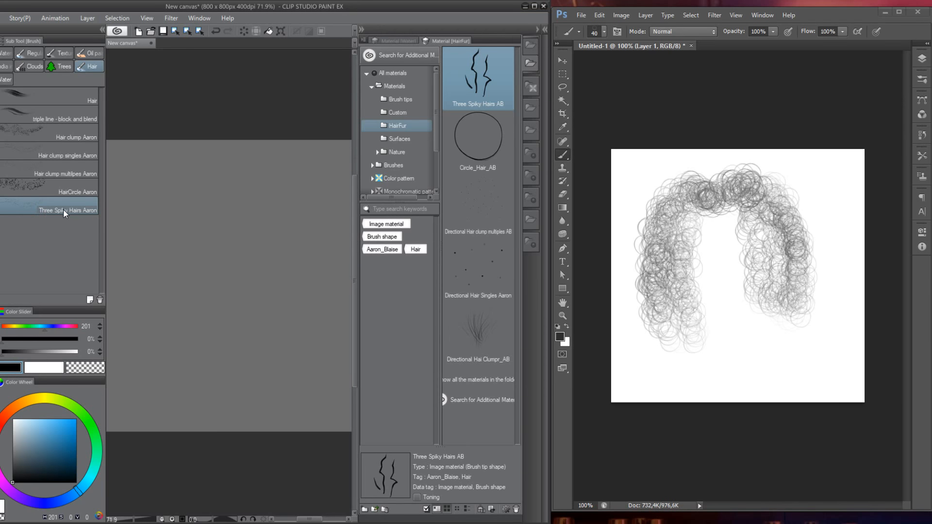
- Replace the brush tip of Three Spiky Hairs Aaron with the Three Spiky Hairs AB material, filtering the materials by the tags Aaron_Blaise and Hair
left_click(545, 30)
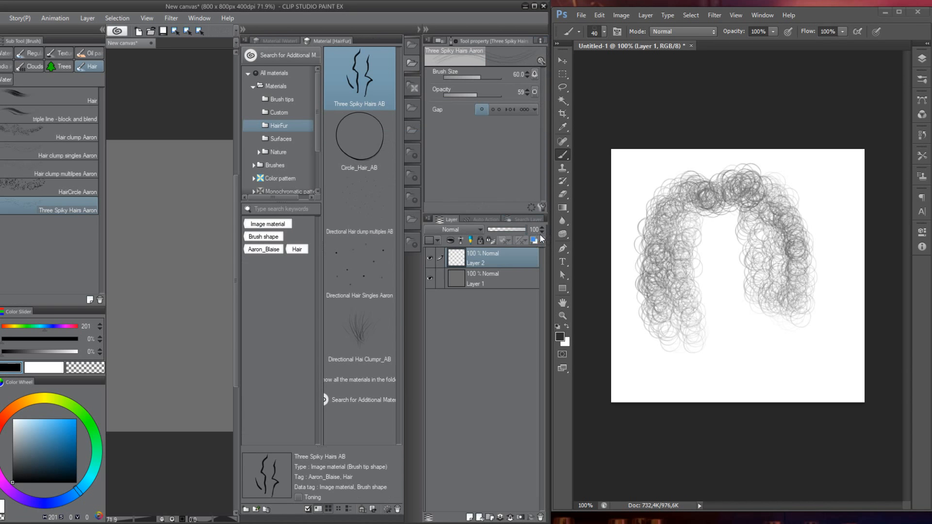
left_click(543, 207)
left_click(243, 29)
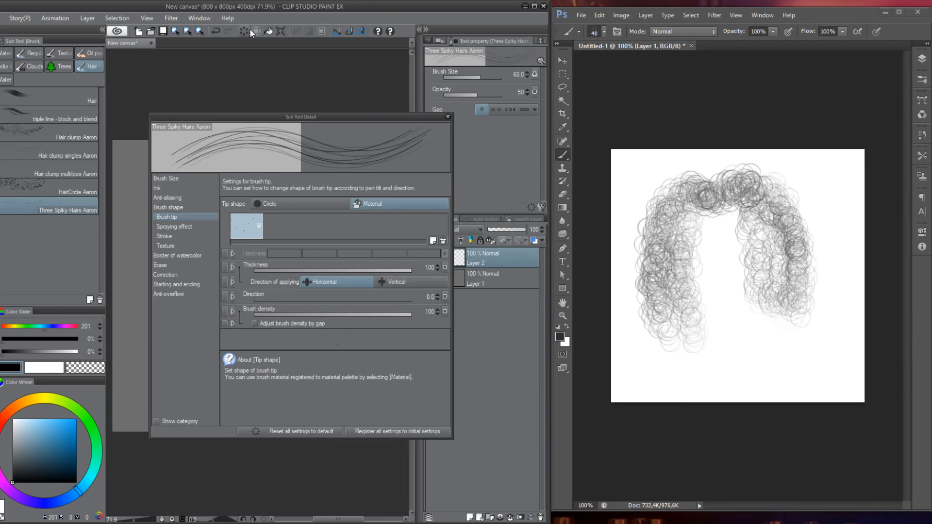
left_click(260, 226)
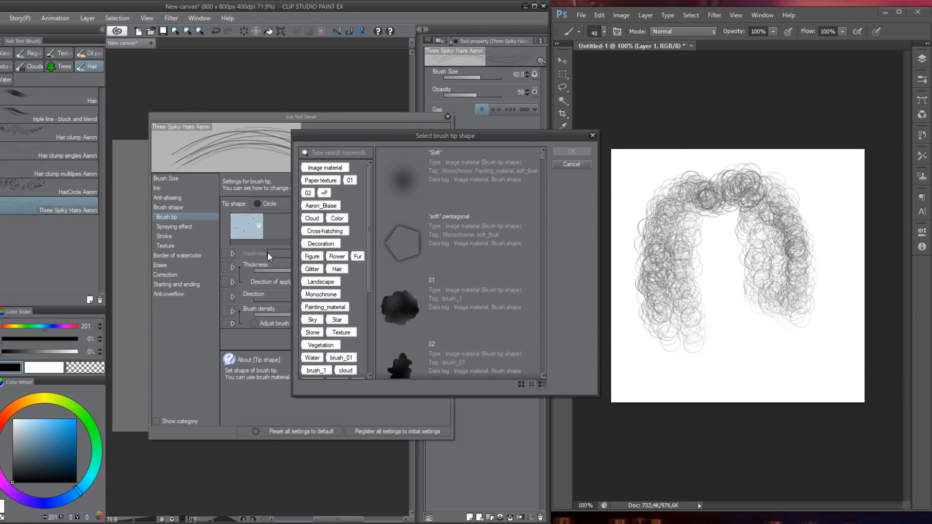
left_click_drag(544, 156, 542, 360)
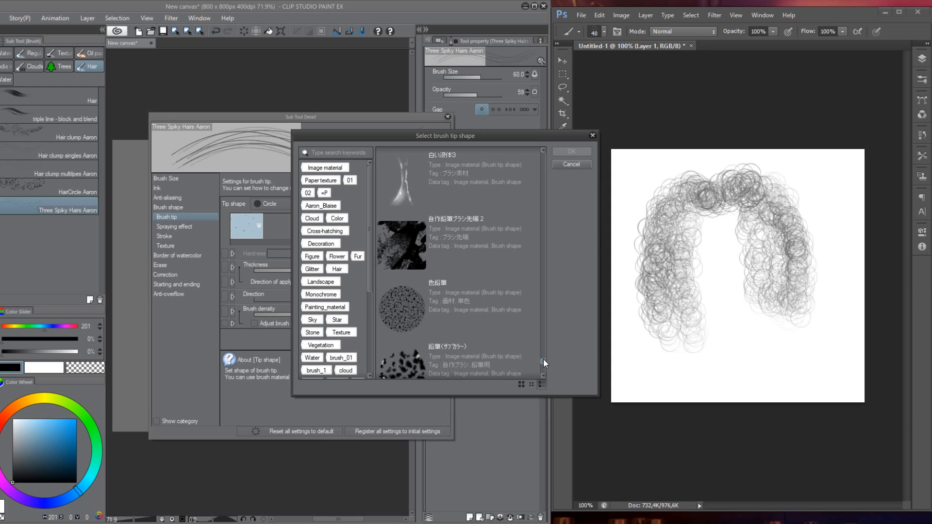
mouse_move(544, 359)
left_mouse_down()
mouse_move(543, 190)
mouse_move(543, 304)
left_mouse_up()
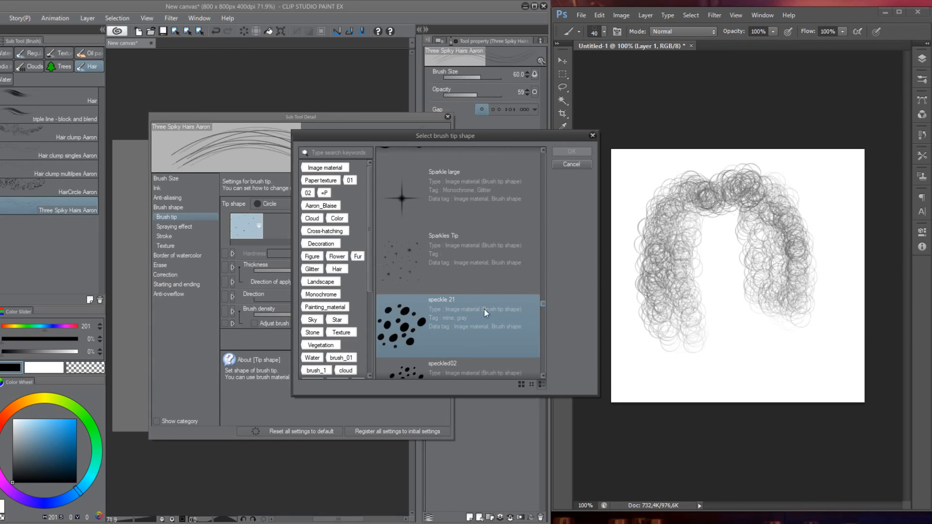
left_click(330, 206)
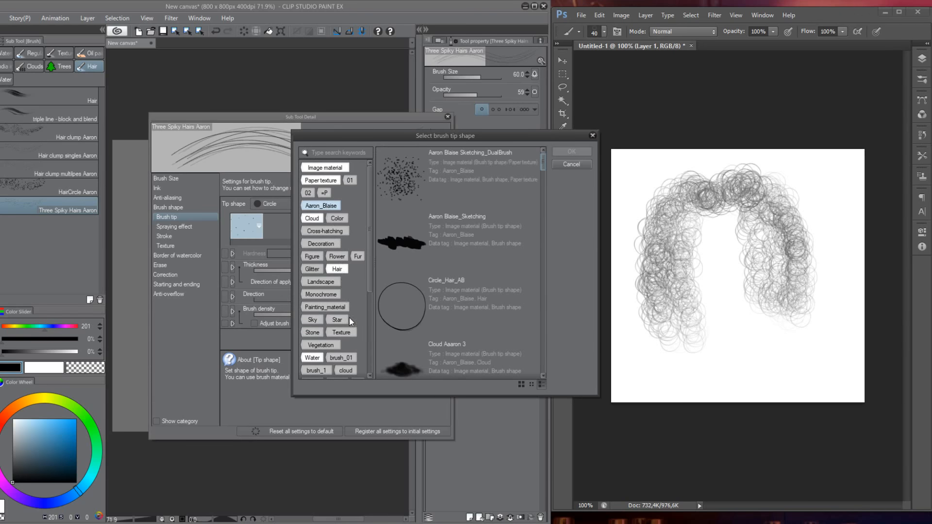
left_click(338, 269)
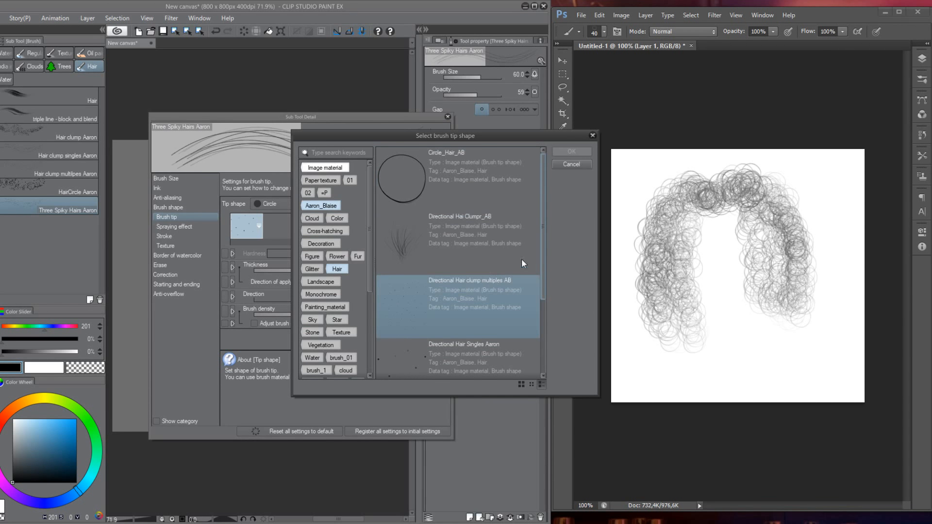
left_click_drag(541, 226, 541, 298)
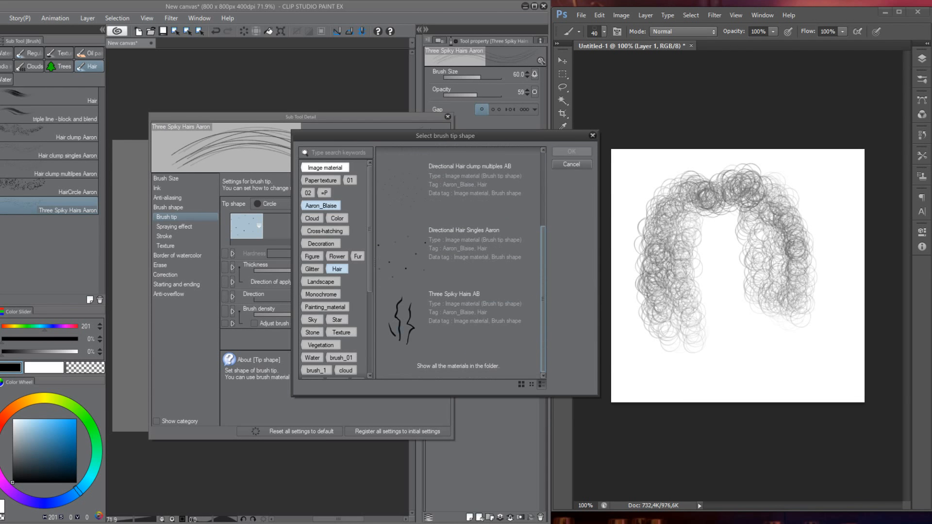
left_click(454, 321)
left_click(573, 152)
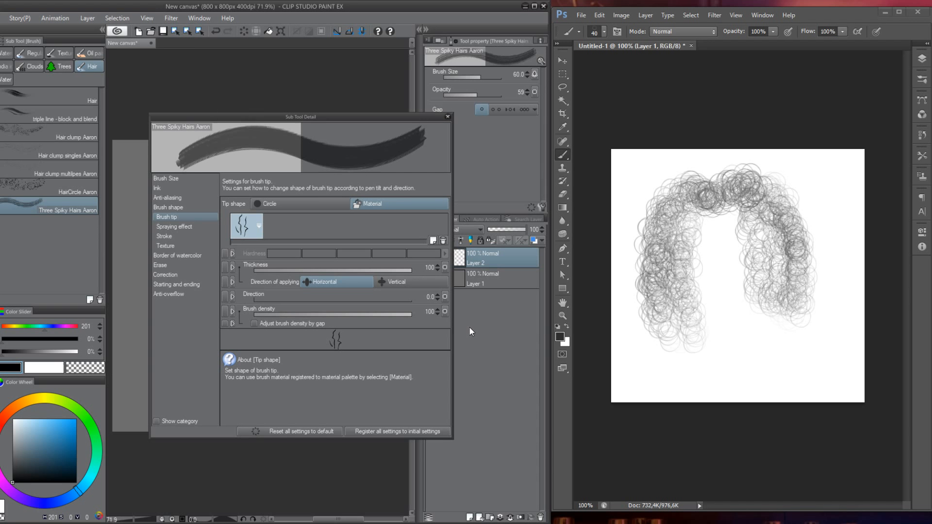
- Switch to Photoshop, clear all the circle test strokes from Layer 1 of Untitled-1 and deselect
left_click(703, 271)
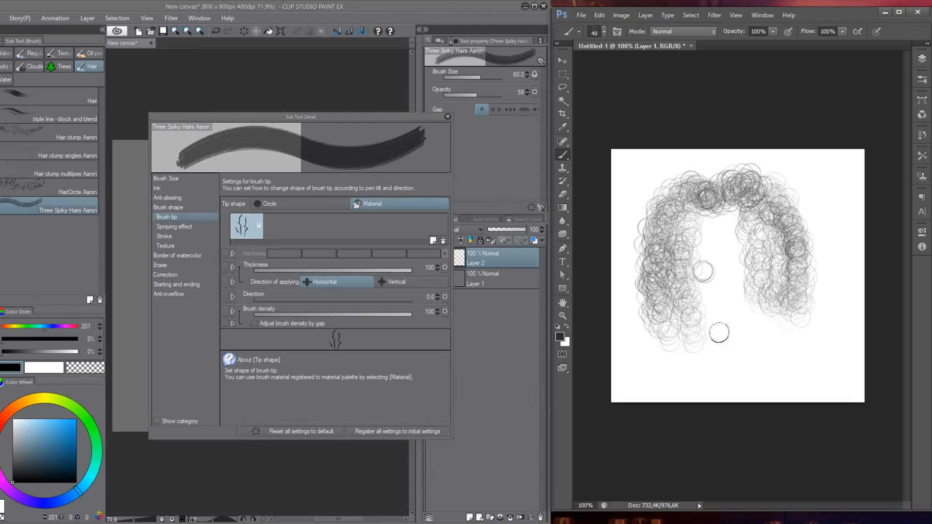
key("ctrl+a")
key("Delete")
key("ctrl+d")
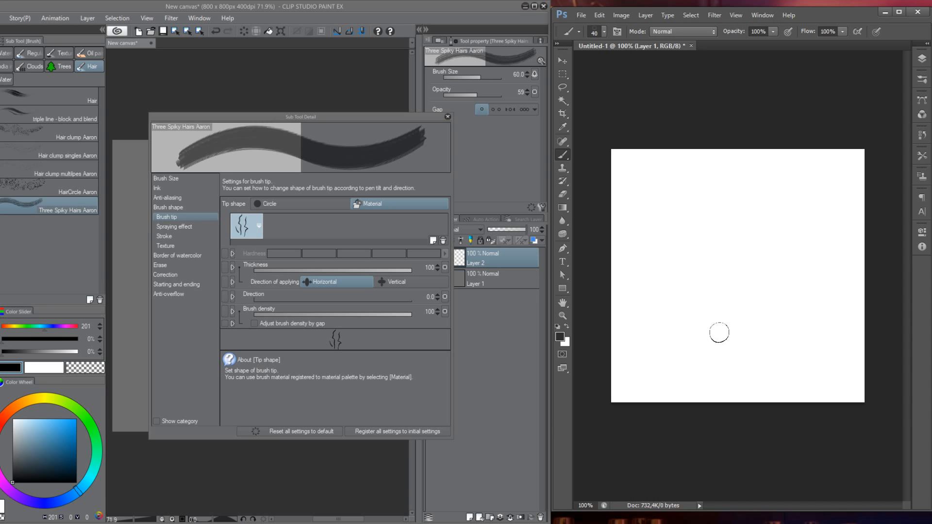
- Look through the hair brush presets from 379 px to 600 px and examine their tip outlines over the canvas
left_click(605, 32)
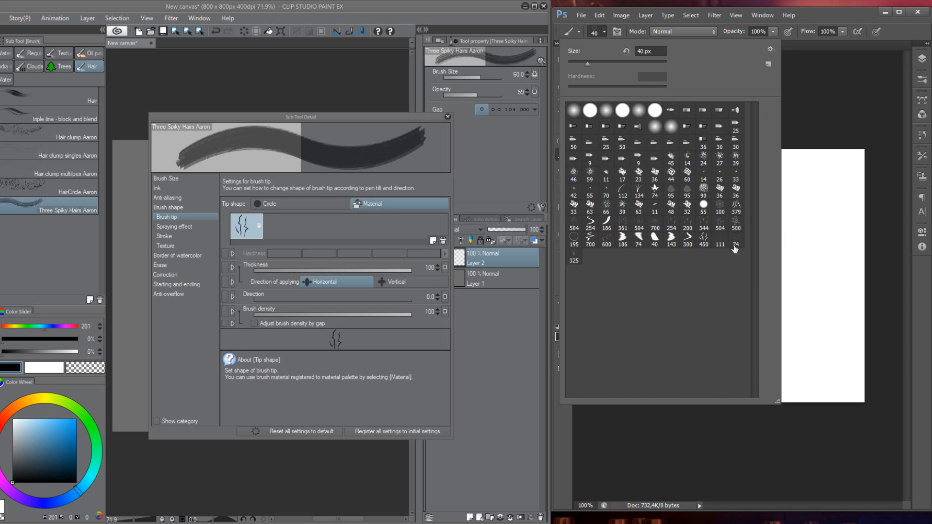
left_click(735, 208)
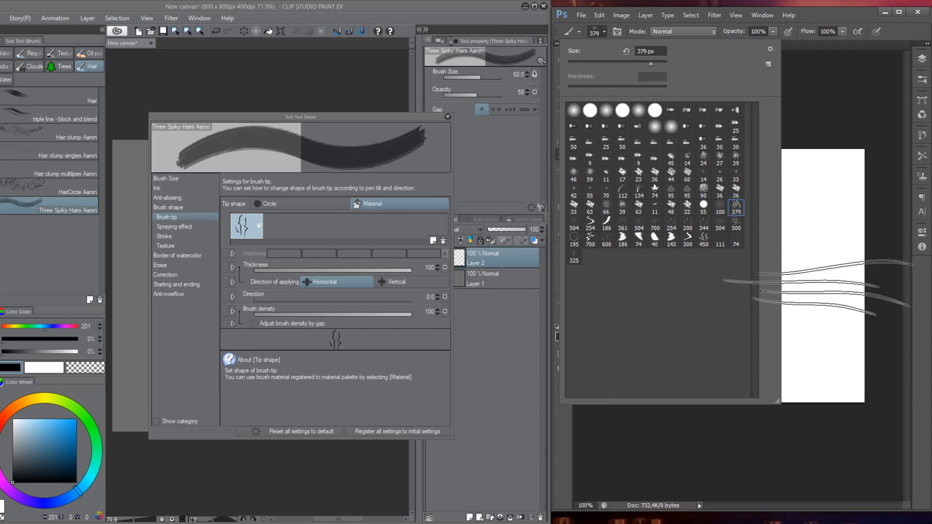
left_click(574, 222)
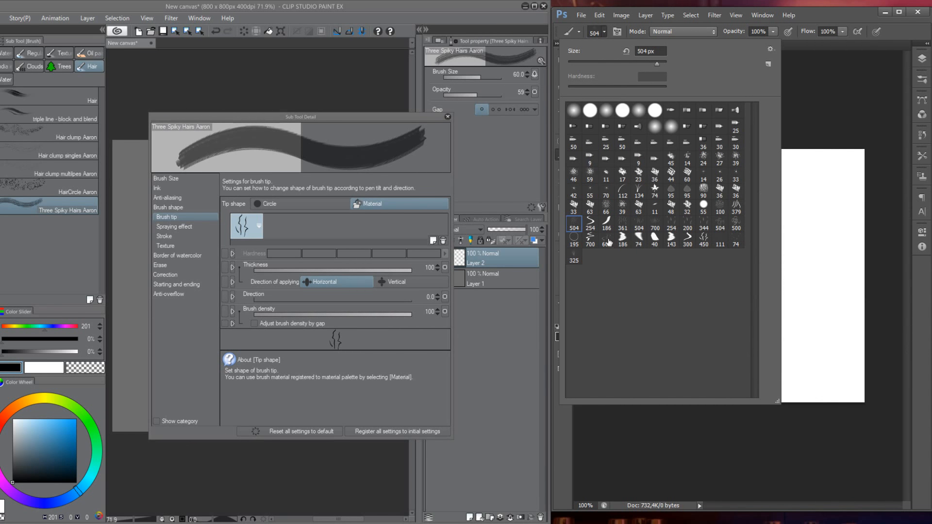
left_click(590, 222)
left_click(606, 221)
left_click(623, 223)
left_click(639, 222)
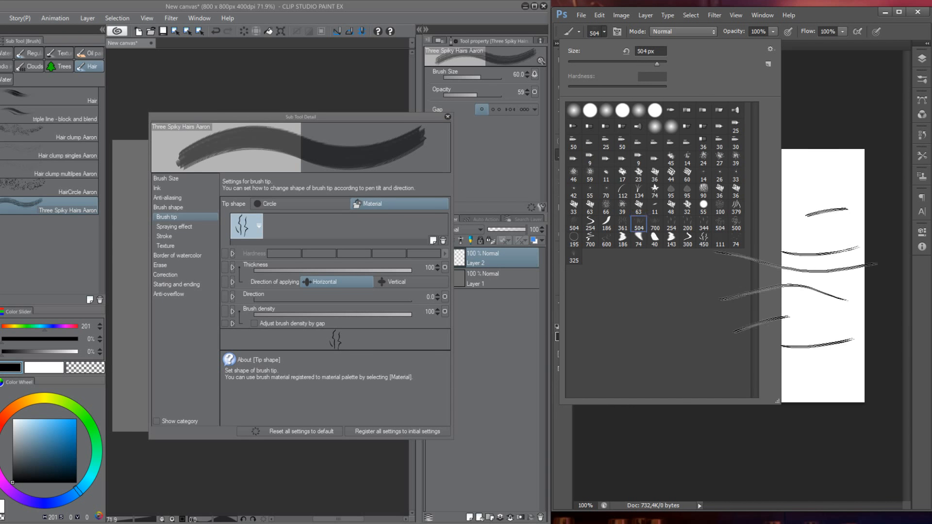
left_click(655, 227)
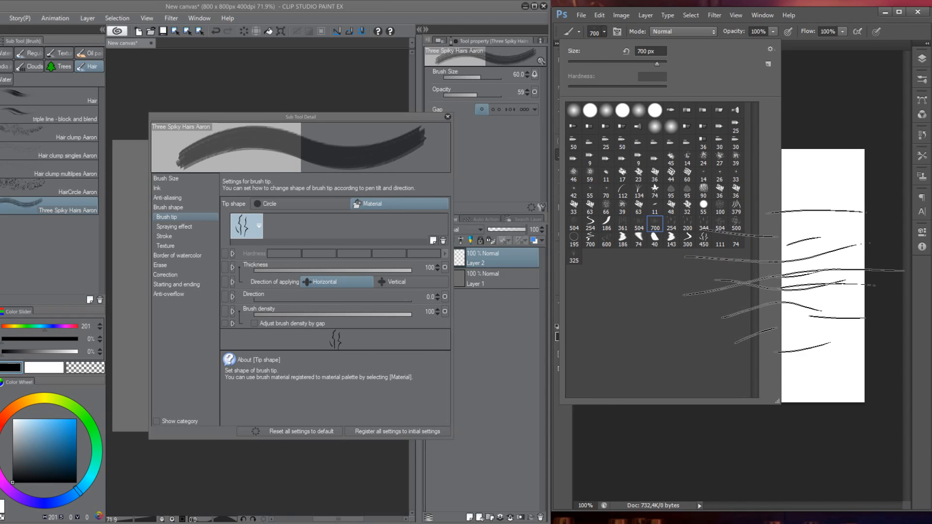
left_click(672, 224)
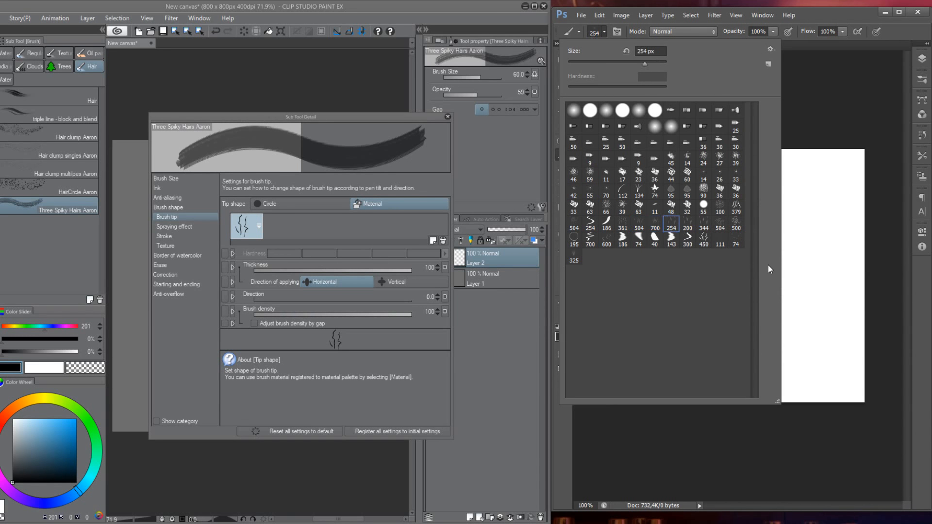
left_click(687, 224)
left_click(704, 223)
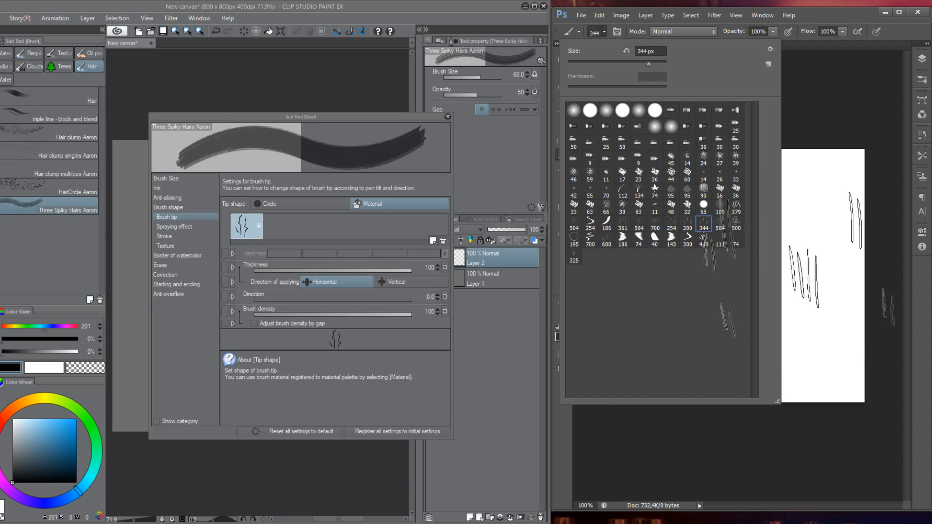
left_click(720, 225)
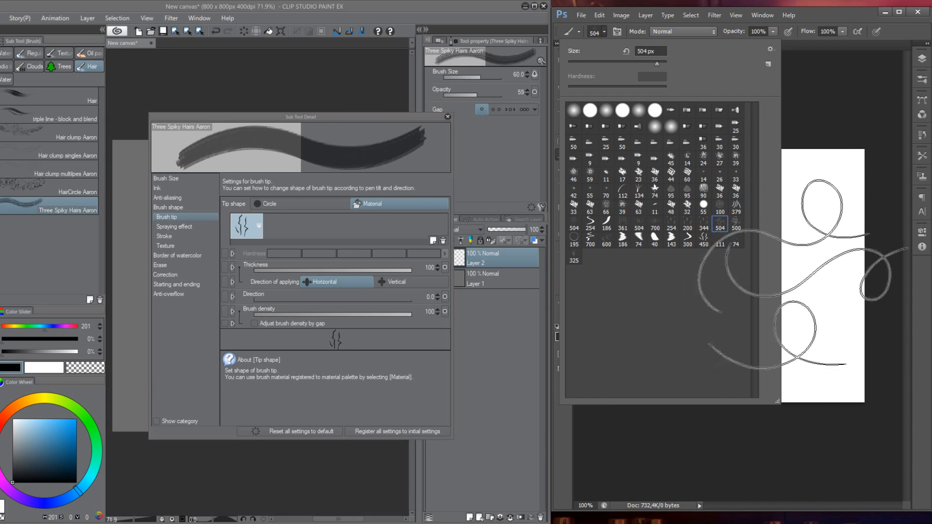
left_click(737, 224)
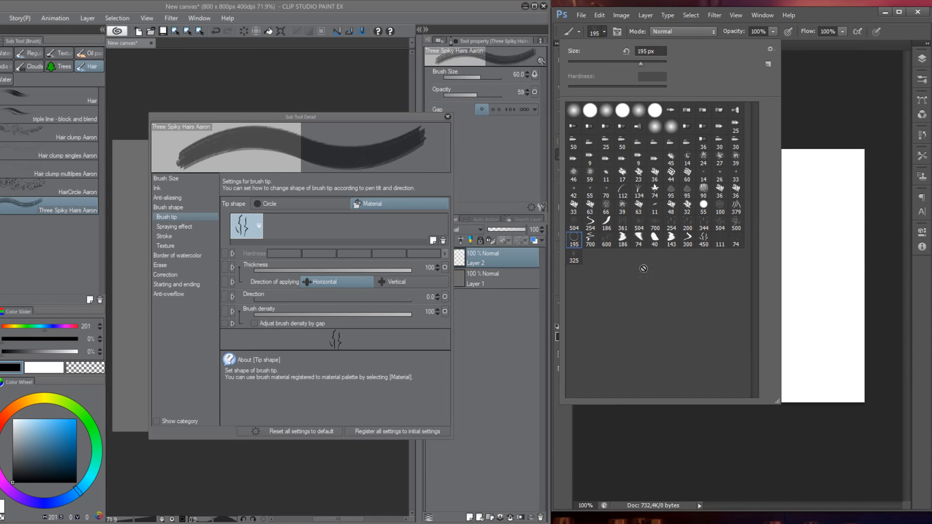
left_click(590, 238)
left_click(607, 237)
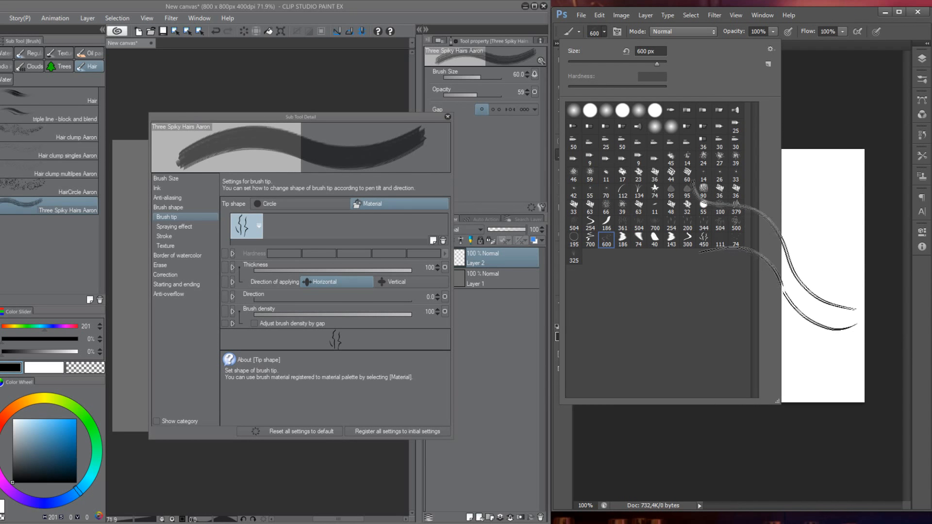
- Try out the 186 px brush preset with scattered and dense hair strokes on the blank canvas
left_click(622, 238)
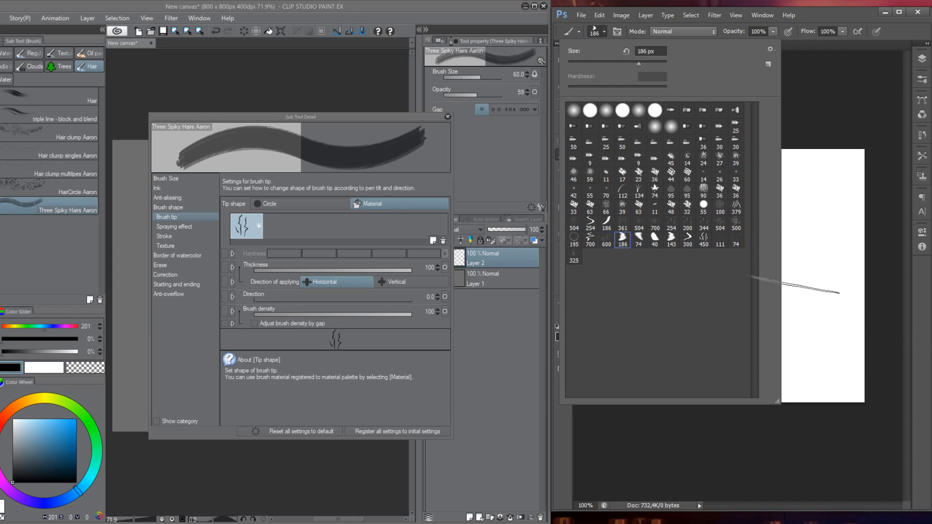
mouse_move(805, 252)
left_mouse_down()
mouse_move(795, 316)
mouse_move(775, 312)
left_mouse_up()
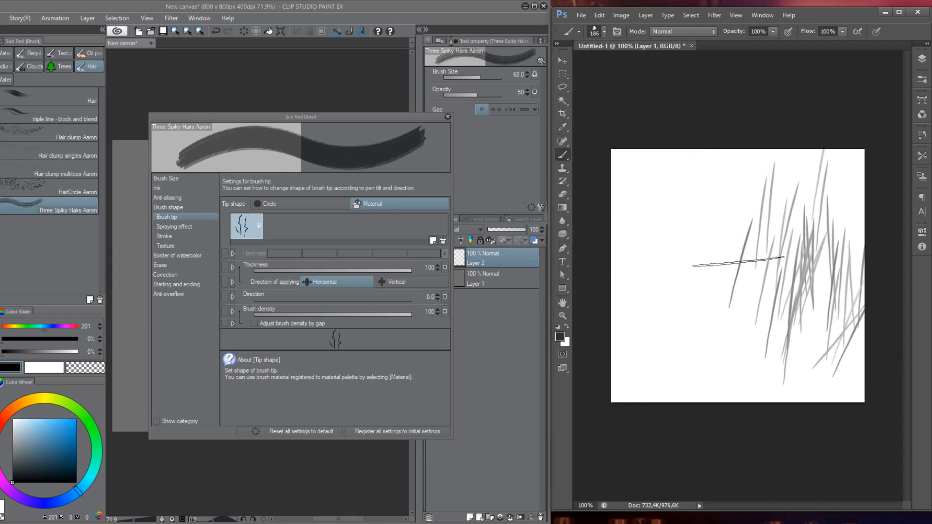
key("ctrl+z")
mouse_move(736, 239)
left_mouse_down()
mouse_move(745, 240)
mouse_move(744, 315)
left_mouse_up()
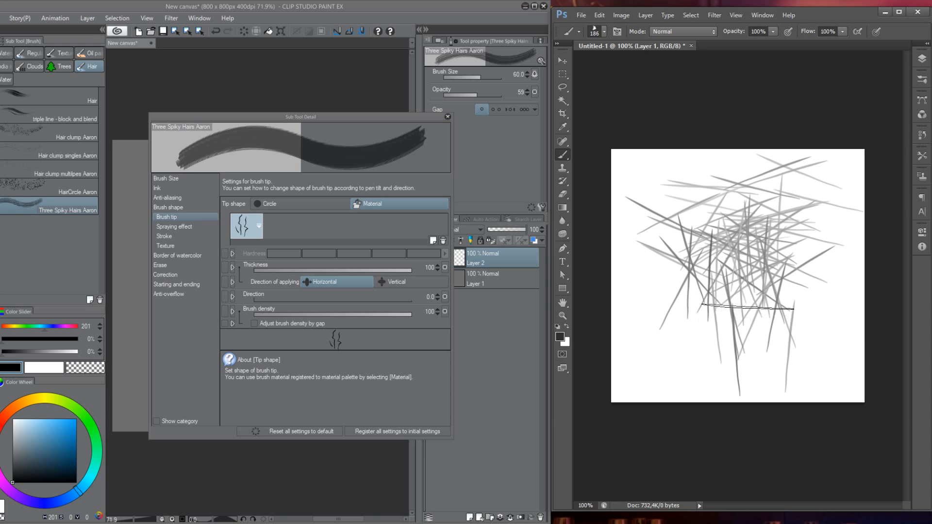
key("ctrl+z")
mouse_move(730, 208)
left_mouse_down()
mouse_move(732, 234)
mouse_move(718, 217)
mouse_move(721, 253)
mouse_move(733, 256)
mouse_move(733, 220)
mouse_move(748, 302)
left_mouse_up()
mouse_move(702, 215)
left_mouse_down()
mouse_move(749, 216)
mouse_move(796, 210)
mouse_move(748, 231)
left_mouse_up()
mouse_move(739, 193)
left_mouse_down()
mouse_move(741, 239)
mouse_move(692, 294)
left_mouse_up()
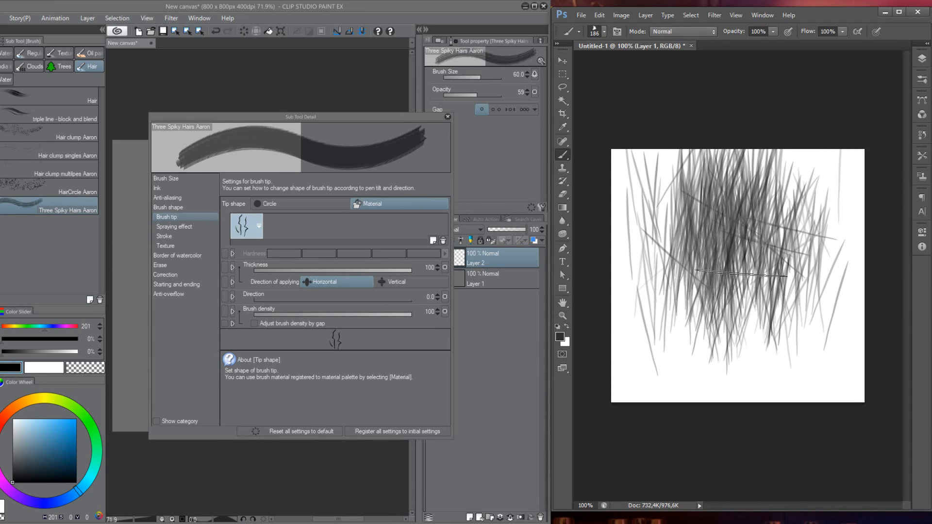
- Undo all the test strokes made with the 186 px brush preset, back to the blank canvas
key("ctrl+z")
key("ctrl+z")
key("ctrl+z")
key("ctrl+z")
key("ctrl+z")
key("ctrl+z")
key("ctrl+z")
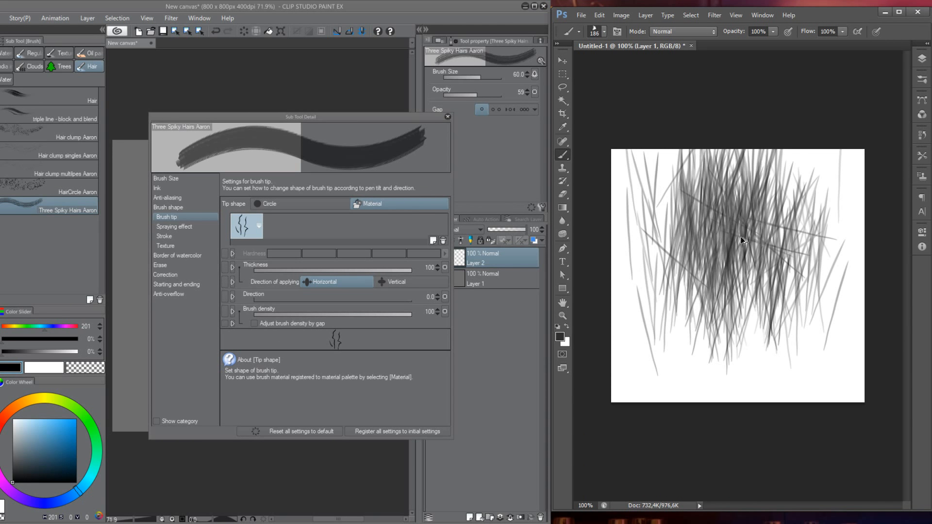
key("ctrl+alt+z")
key("ctrl+alt+z")
key("ctrl+alt+z")
key("ctrl+alt+z")
key("ctrl+alt+z")
key("ctrl+alt+z")
key("ctrl+alt+z")
key("ctrl+alt+z")
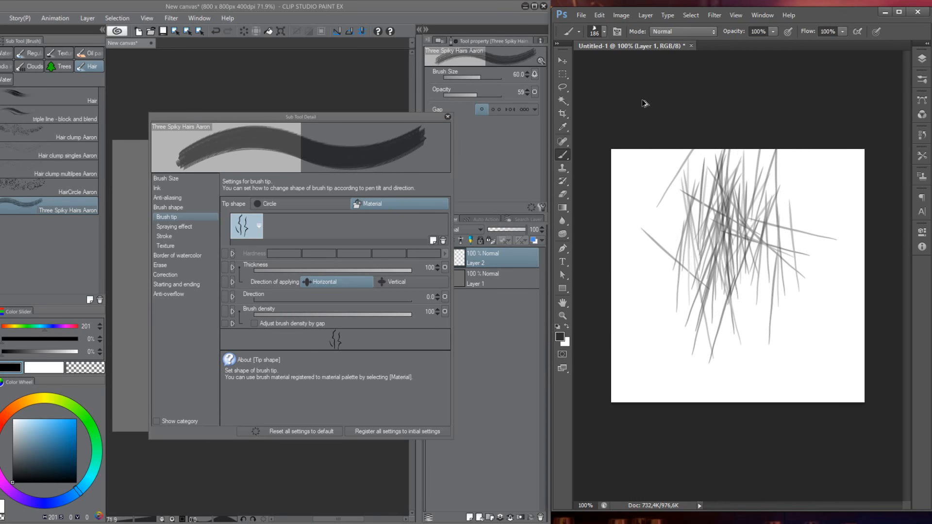
key("ctrl+alt+z")
key("ctrl+alt+z")
key("ctrl+alt+z")
key("ctrl+alt+z")
key("ctrl+alt+z")
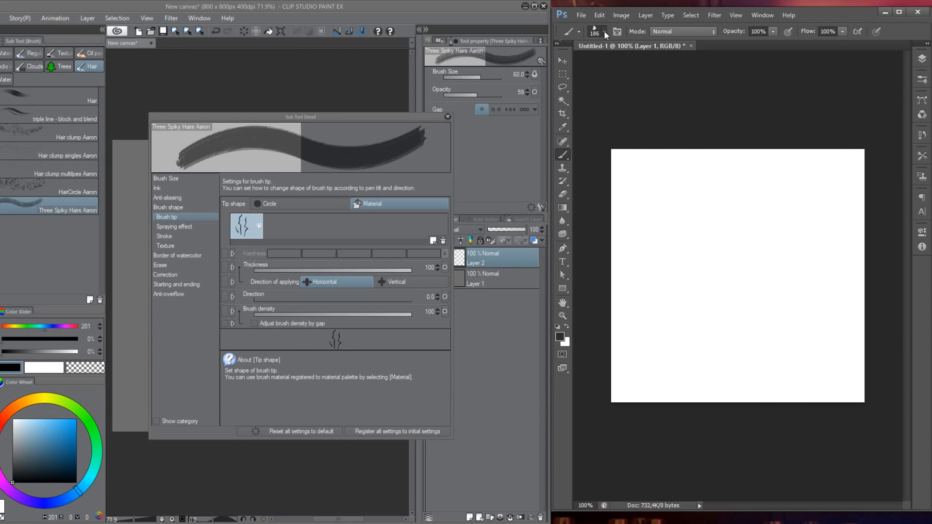
- Compare the tips of the 325 px and 74 px brush presets over the canvas
left_click(605, 32)
left_click(574, 256)
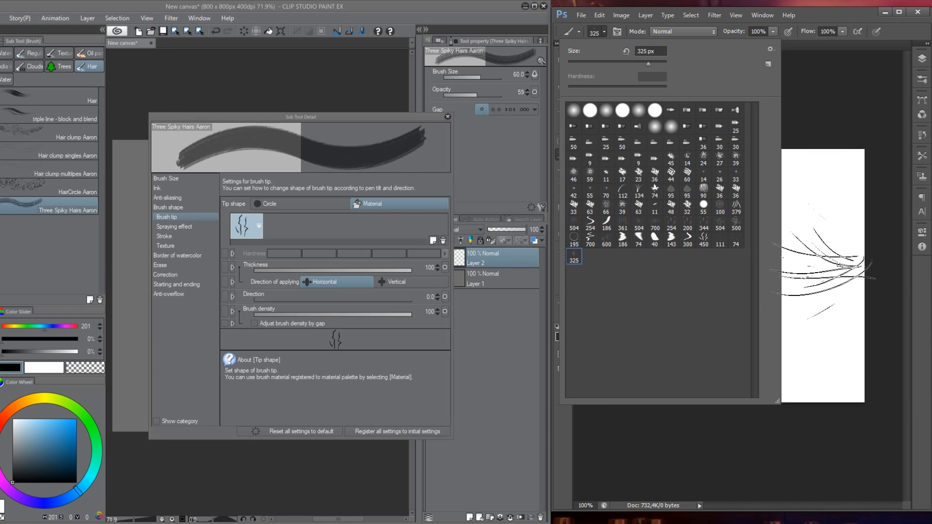
left_click(736, 240)
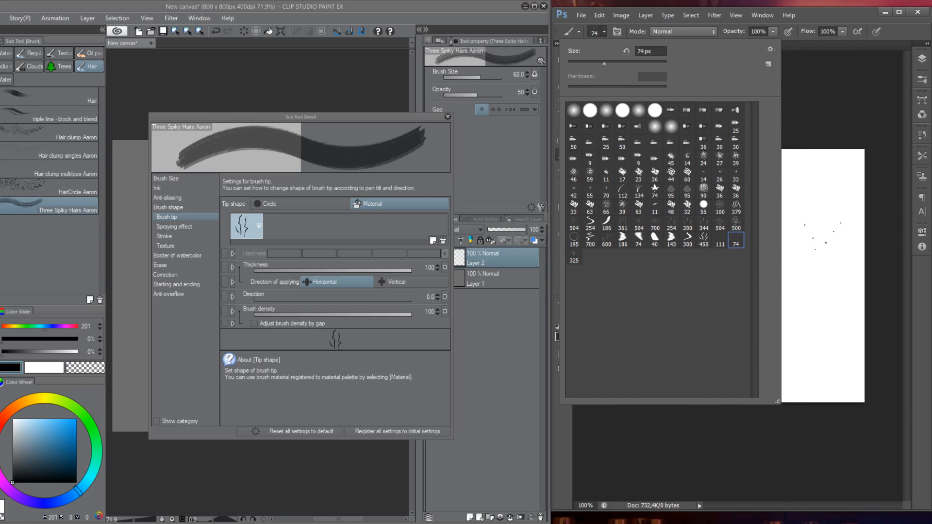
left_click(823, 236)
- Pick the 450 px three-hair preset, check its Color Dynamics settings and stamp its tip once on the canvas
left_click(605, 33)
left_click(720, 239)
left_click(617, 31)
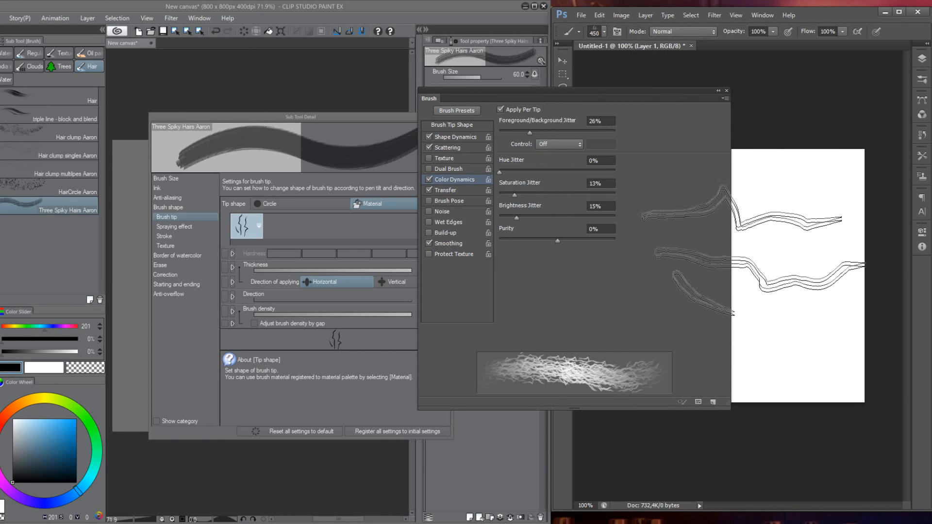
left_click(806, 193)
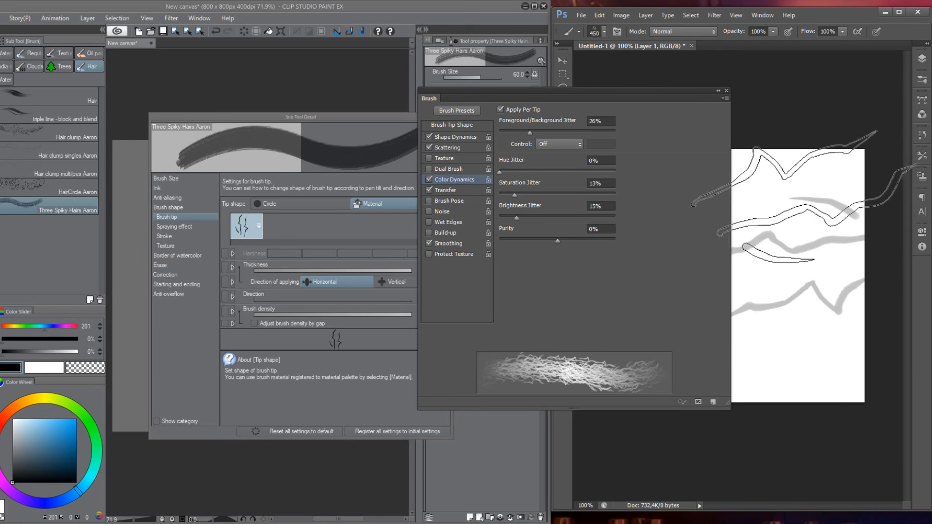
left_click(727, 90)
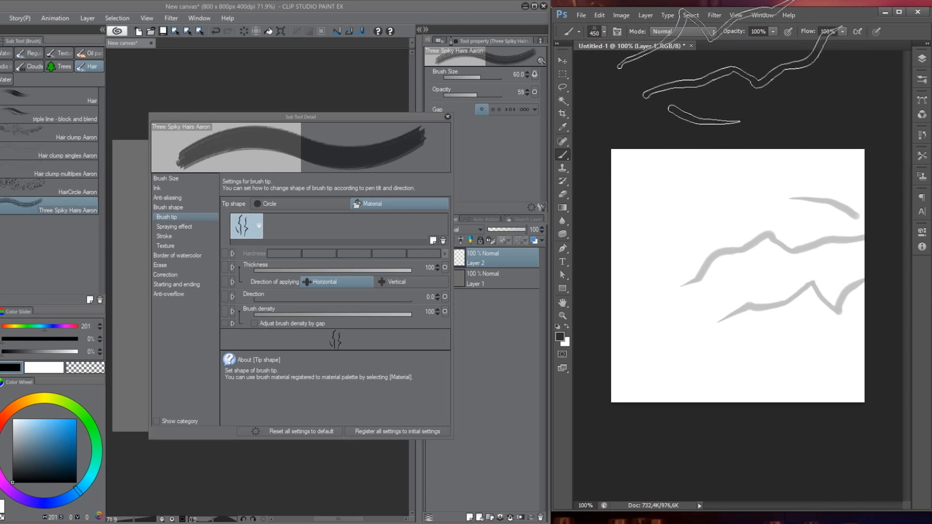
- Close the test document without saving and create a new white 500 × 500 px document at 350 pixels/inch
left_click(691, 46)
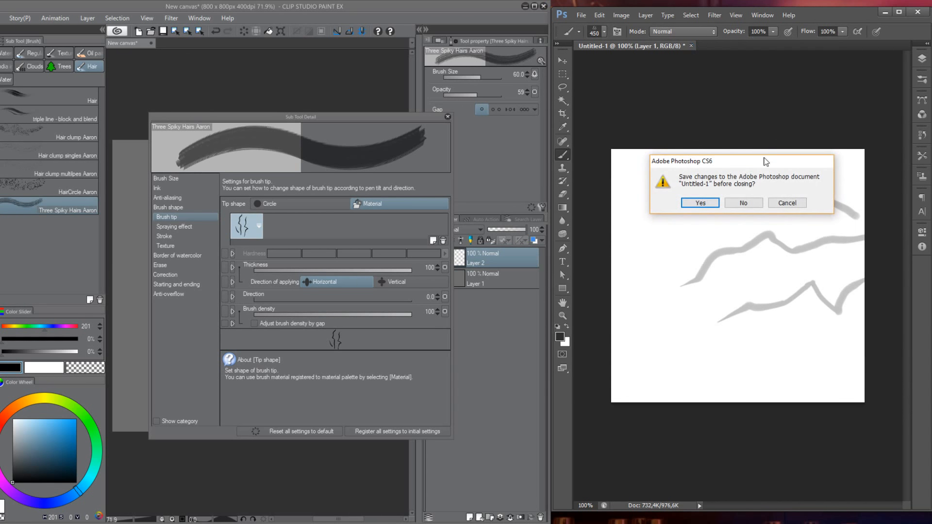
left_click(743, 203)
left_click(581, 15)
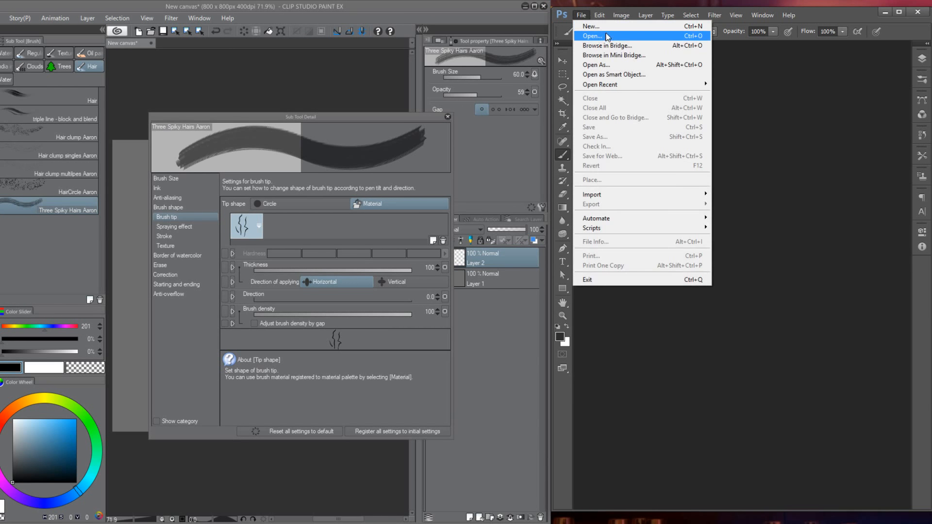
left_click(606, 27)
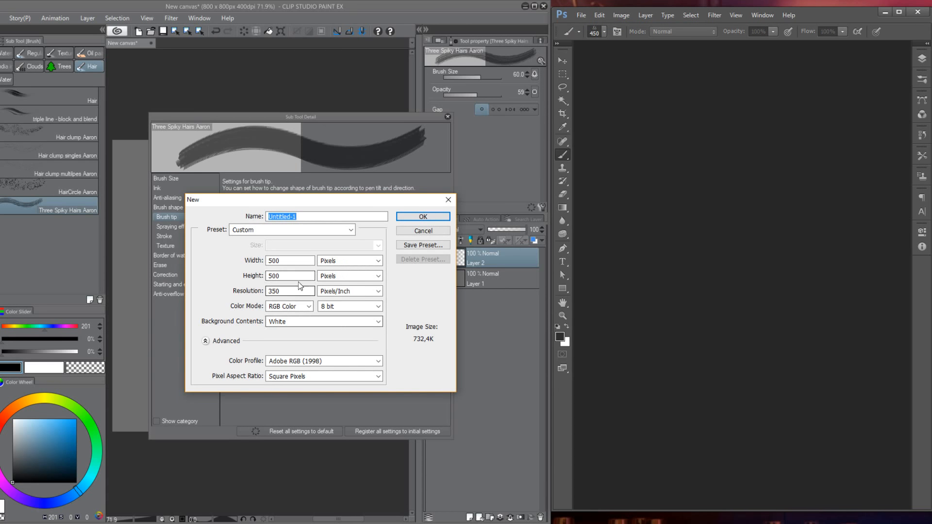
left_click_drag(283, 292, 266, 295)
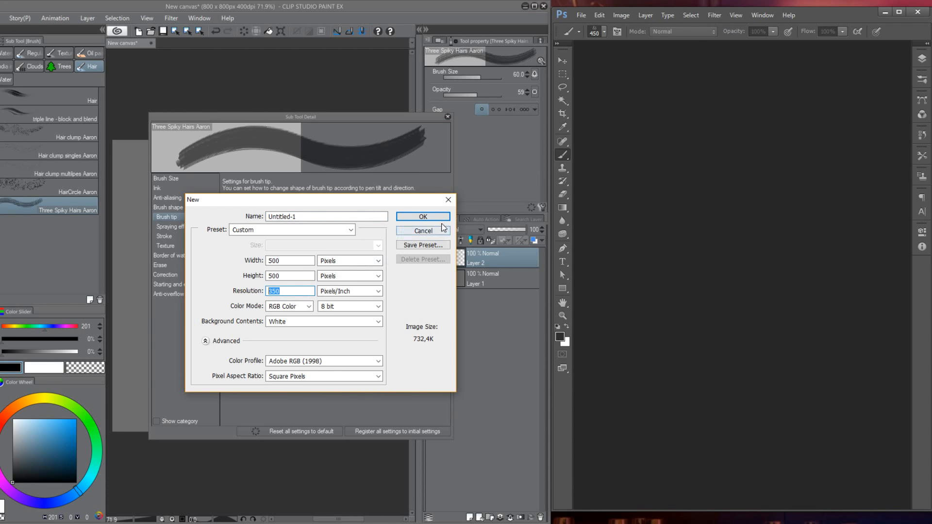
left_click(421, 216)
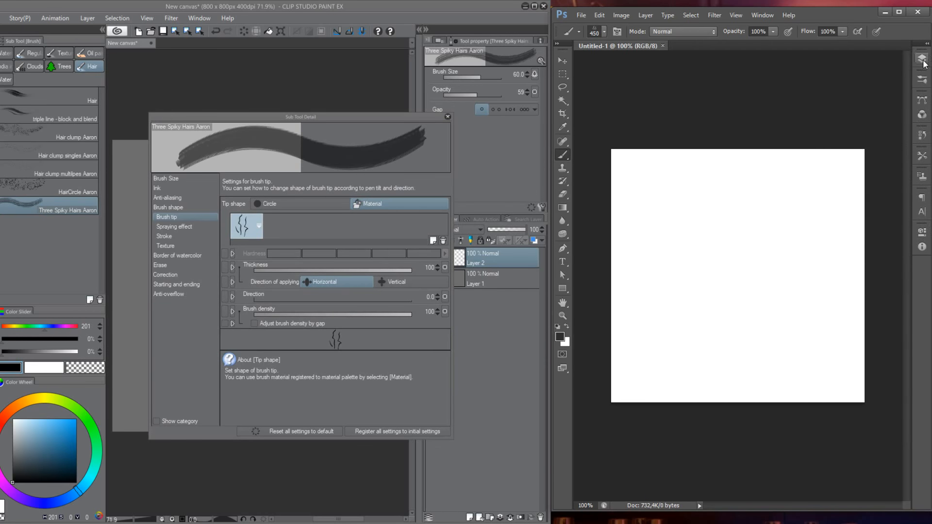
- Add a new empty layer above the Background layer
left_click(922, 58)
left_click(881, 230)
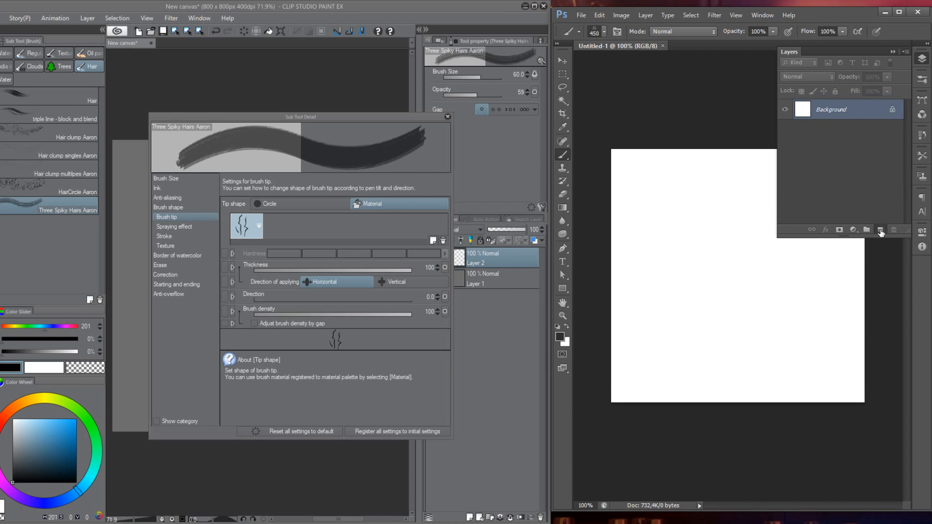
left_click(893, 51)
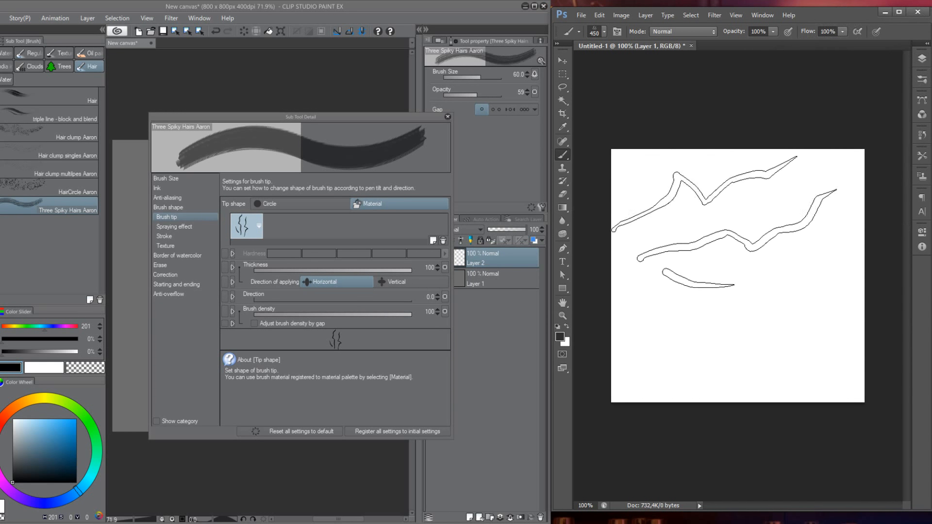
- Reduce the three-hair brush to 100 px, trying and undoing one stroke at 175 px along the way
key("bracketleft")
key("bracketleft")
key("bracketleft")
key("bracketleft")
key("bracketleft")
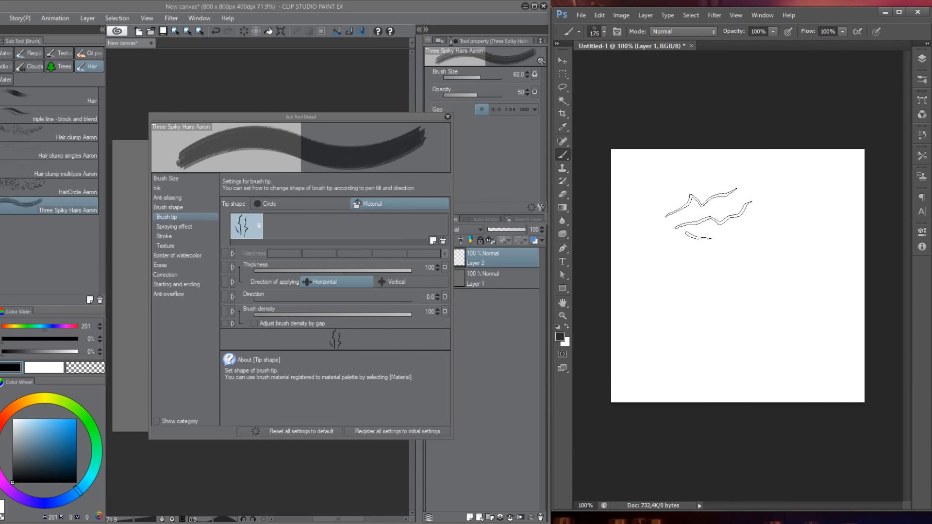
left_click_drag(710, 187, 729, 301)
key("ctrl+z")
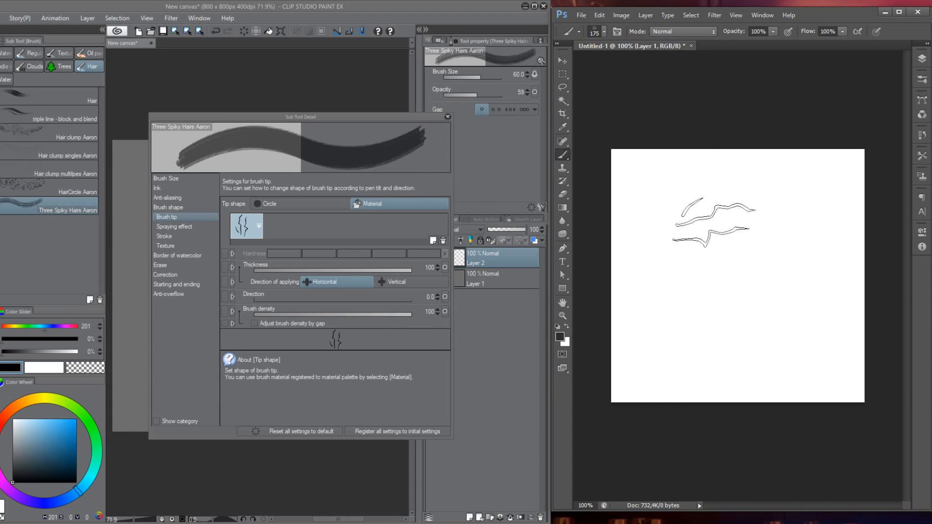
key("bracketleft")
key("bracketleft")
key("bracketleft")
- Try out several hair strokes with the 100 px brush and undo them all, back to the blank layer
left_click_drag(698, 193, 702, 272)
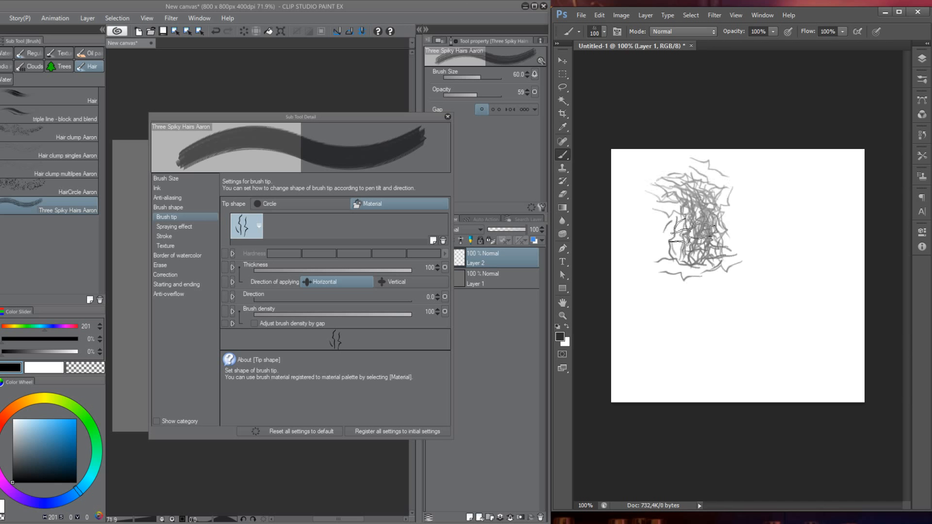
key("ctrl+z")
mouse_move(687, 194)
left_mouse_down()
mouse_move(701, 274)
mouse_move(687, 205)
mouse_move(742, 208)
mouse_move(753, 254)
mouse_move(684, 250)
mouse_move(716, 263)
mouse_move(756, 217)
mouse_move(753, 267)
left_mouse_up()
key("ctrl+z")
key("ctrl+z")
key("ctrl+z")
key("ctrl+z")
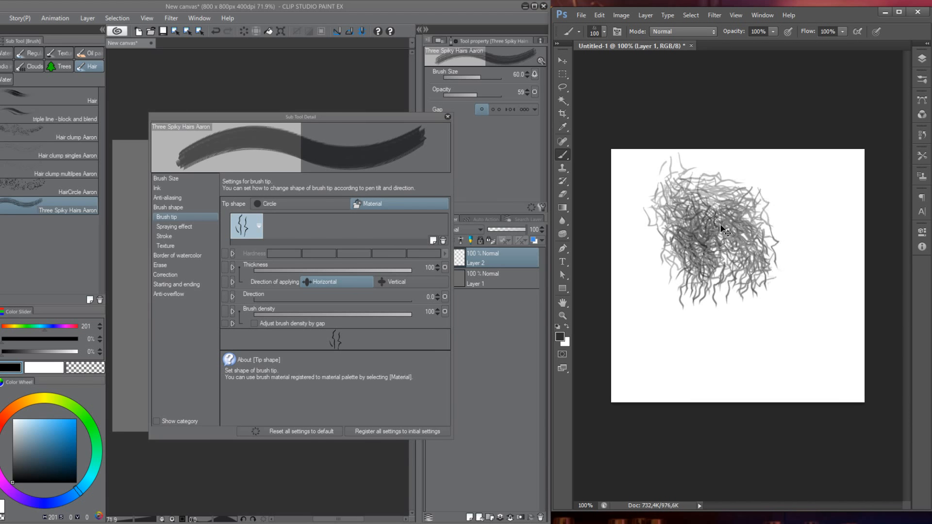
key("ctrl+z")
key("ctrl+z")
key("ctrl+z")
key("ctrl+z")
key("ctrl+z")
key("ctrl+z")
key("ctrl+alt+z")
key("ctrl+alt+z")
key("ctrl+alt+z")
key("ctrl+alt+z")
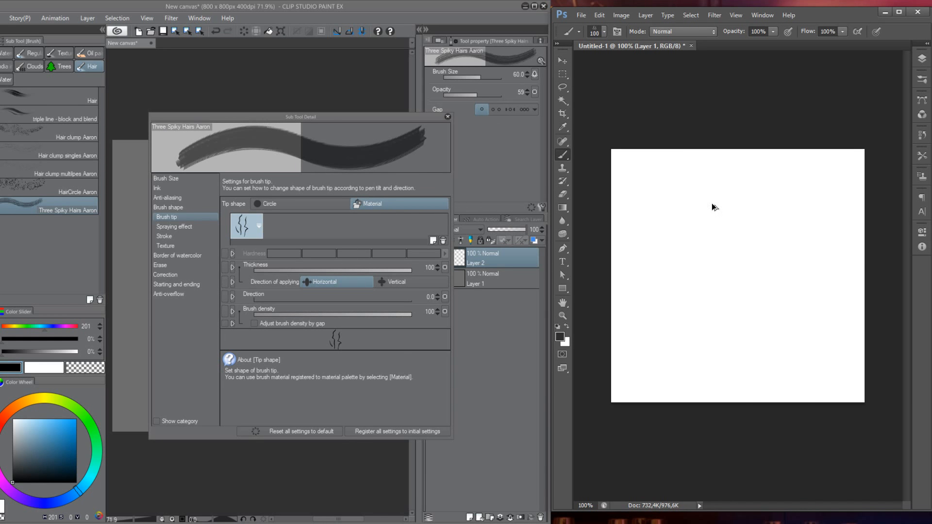
- Paint a dense, rounded mass of overlapping, mostly downward hair strokes over most of the canvas with the 100 px three-hair brush
left_click_drag(710, 201, 726, 255)
mouse_move(683, 194)
left_mouse_down()
mouse_move(684, 234)
mouse_move(699, 264)
left_mouse_up()
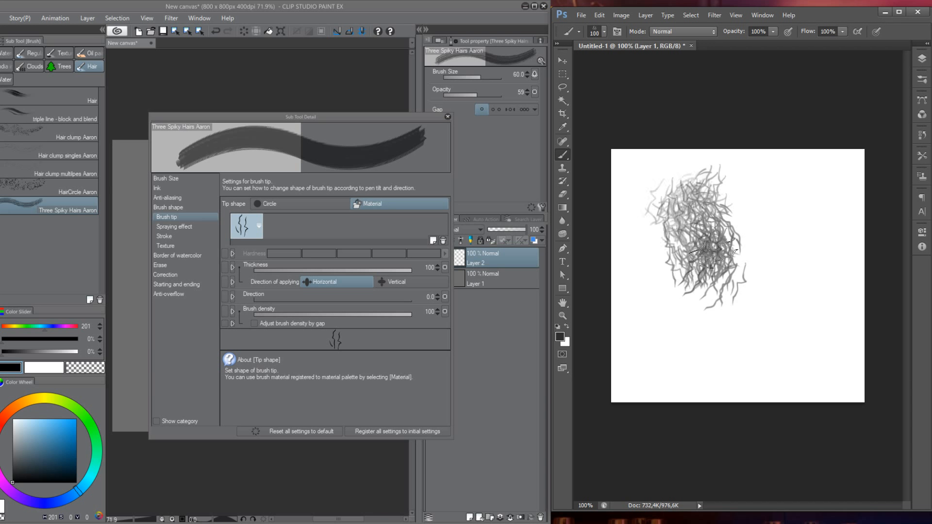
left_click_drag(721, 183, 756, 286)
mouse_move(759, 190)
left_mouse_down()
mouse_move(787, 224)
mouse_move(781, 268)
mouse_move(765, 282)
mouse_move(769, 294)
left_mouse_up()
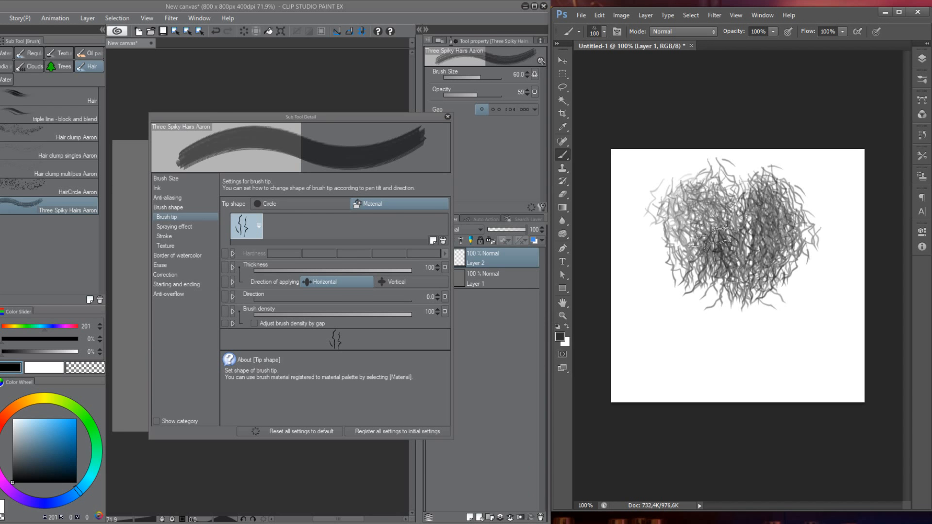
left_click_drag(699, 168, 718, 328)
left_click_drag(674, 199, 704, 335)
left_click_drag(760, 272, 750, 378)
left_click_drag(758, 204, 738, 355)
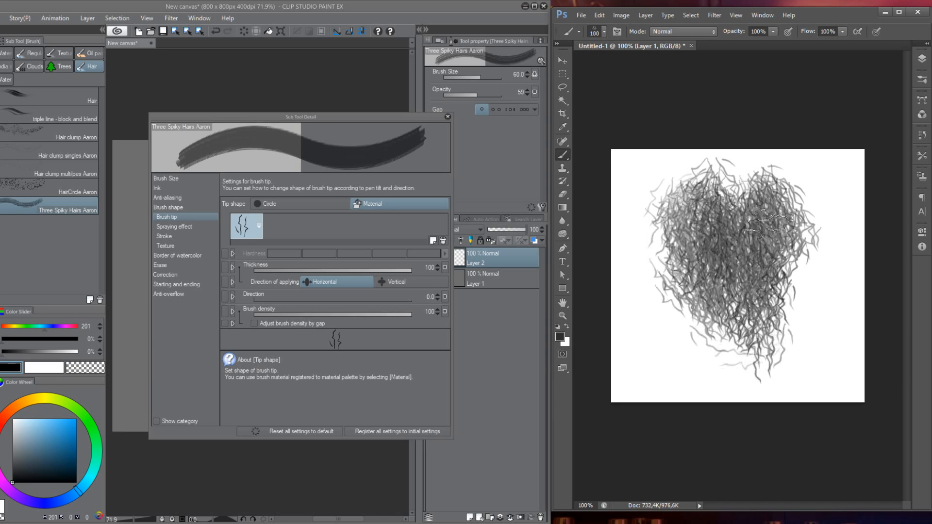
mouse_move(781, 182)
left_mouse_down()
mouse_move(796, 344)
mouse_move(825, 340)
left_mouse_up()
left_click_drag(718, 180, 714, 369)
left_click_drag(690, 180, 680, 343)
left_click_drag(694, 286, 690, 364)
left_click_drag(675, 178, 660, 308)
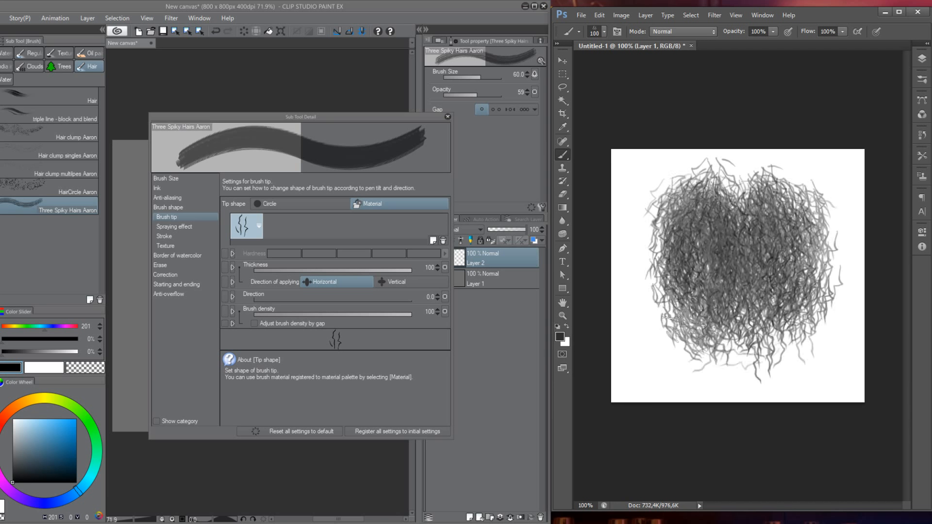
left_click_drag(689, 255, 679, 376)
mouse_move(646, 180)
left_mouse_down()
mouse_move(631, 386)
mouse_move(631, 376)
left_mouse_up()
left_click_drag(723, 218, 718, 367)
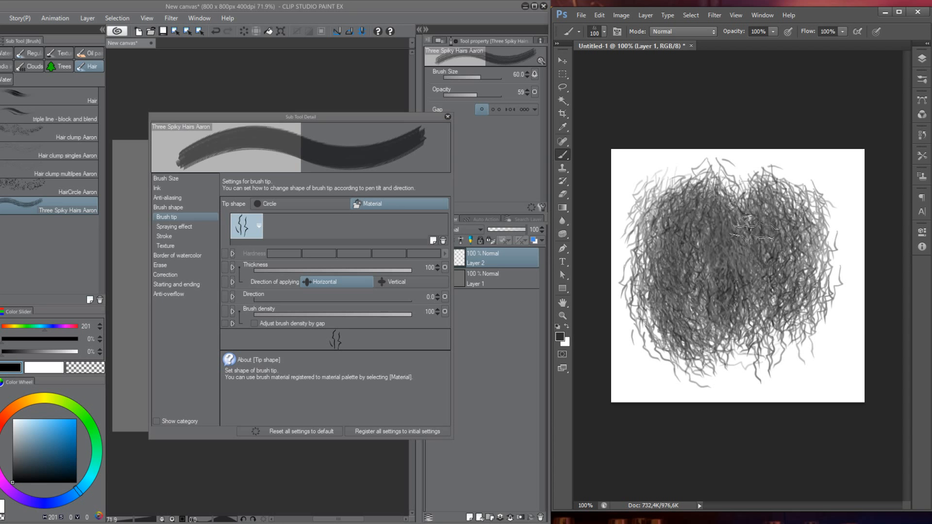
left_click_drag(772, 199, 757, 355)
left_click_drag(801, 195, 826, 342)
left_click_drag(708, 348, 796, 344)
left_click_drag(728, 233, 714, 347)
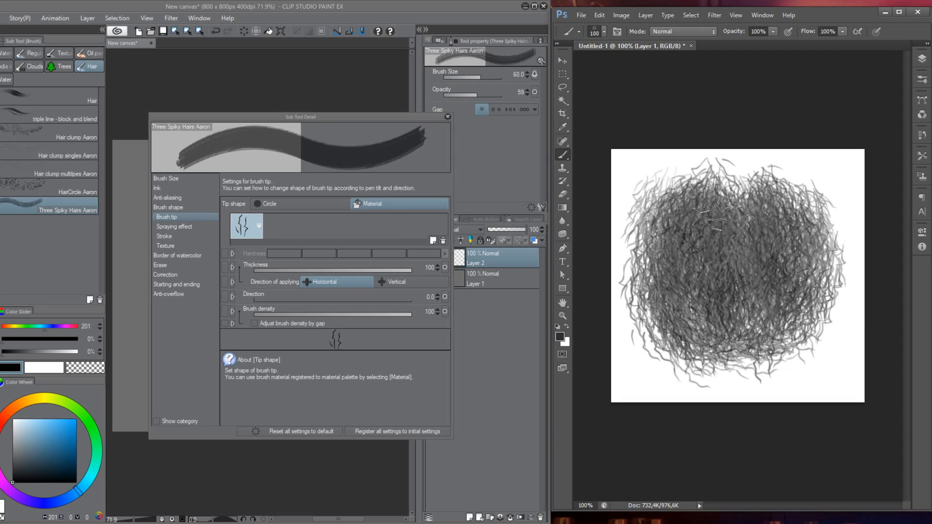
left_click_drag(714, 197, 719, 345)
left_click_drag(685, 202, 700, 352)
left_click_drag(752, 219, 759, 298)
left_click_drag(770, 253, 729, 343)
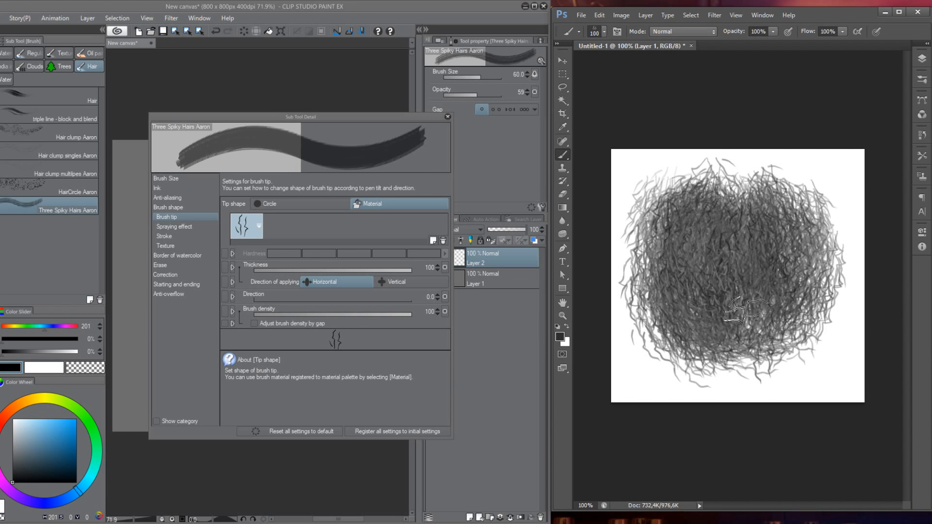
left_click_drag(690, 190, 701, 333)
left_click_drag(751, 190, 750, 333)
left_click_drag(801, 197, 779, 359)
left_click_drag(813, 199, 758, 369)
left_click_drag(709, 211, 704, 388)
left_click_drag(646, 160, 699, 398)
left_click_drag(631, 174, 710, 381)
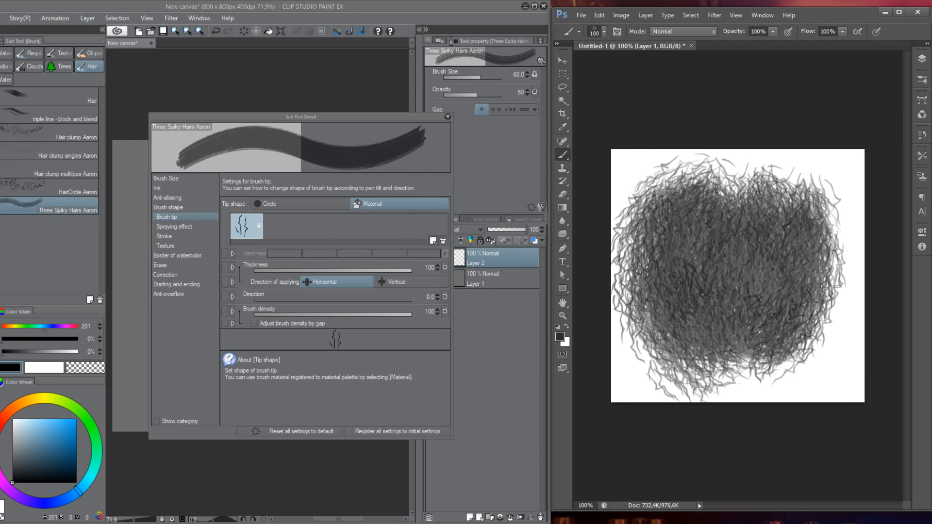
left_click_drag(704, 282, 734, 373)
left_click_drag(755, 247, 749, 372)
left_click_drag(782, 264, 777, 360)
mouse_move(829, 209)
left_mouse_down()
mouse_move(801, 358)
mouse_move(738, 370)
left_mouse_up()
mouse_move(837, 238)
left_mouse_down()
mouse_move(820, 350)
mouse_move(753, 380)
left_mouse_up()
left_click_drag(842, 206, 791, 363)
left_click_drag(840, 228, 764, 352)
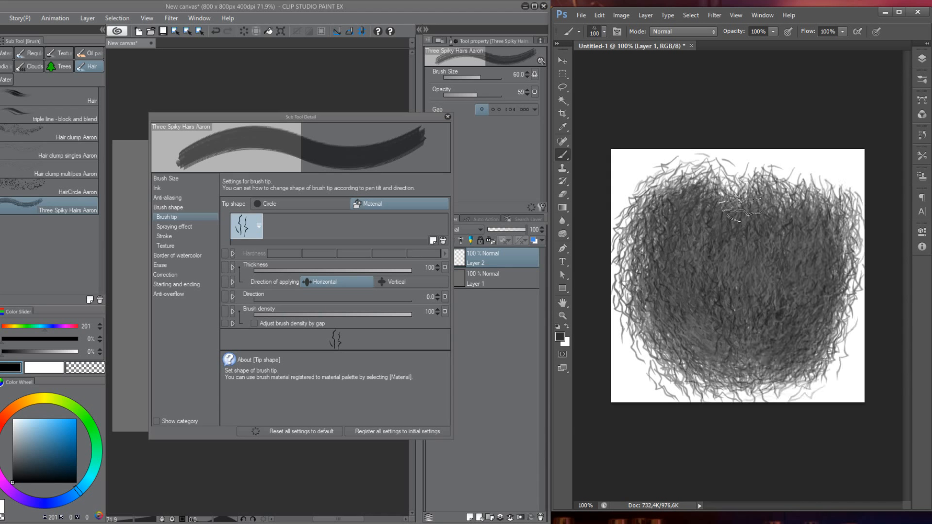
left_click_drag(740, 208, 712, 394)
left_click_drag(632, 169, 707, 398)
left_click_drag(629, 180, 653, 260)
left_click_drag(695, 218, 728, 398)
left_click_drag(755, 224, 743, 383)
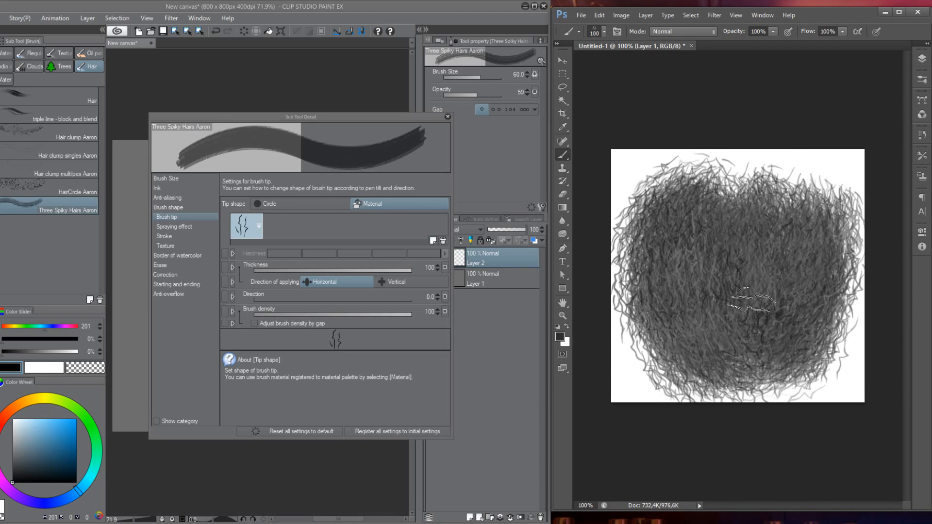
left_click_drag(750, 249, 746, 368)
left_click_drag(781, 235, 767, 349)
left_click_drag(797, 277, 788, 346)
left_click_drag(820, 267, 779, 368)
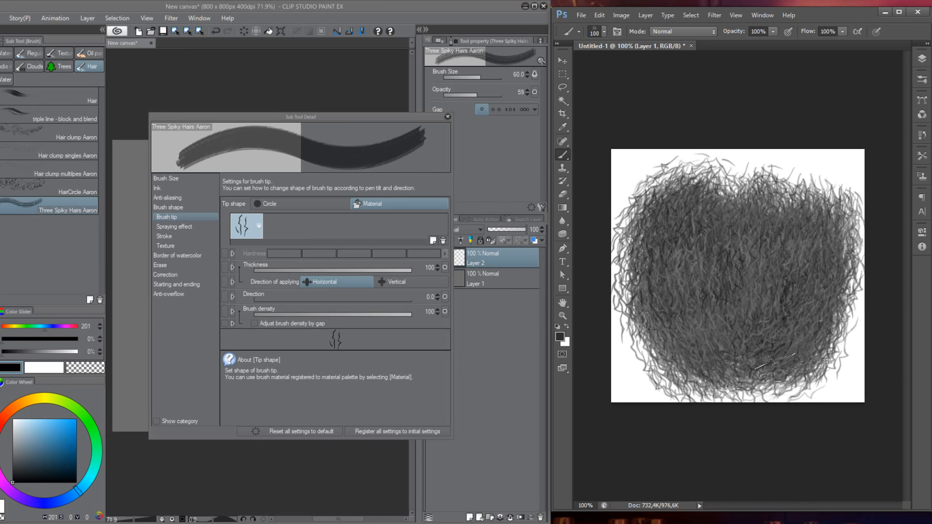
mouse_move(820, 318)
left_mouse_down()
mouse_move(760, 360)
mouse_move(743, 388)
left_mouse_up()
left_click_drag(700, 357, 796, 376)
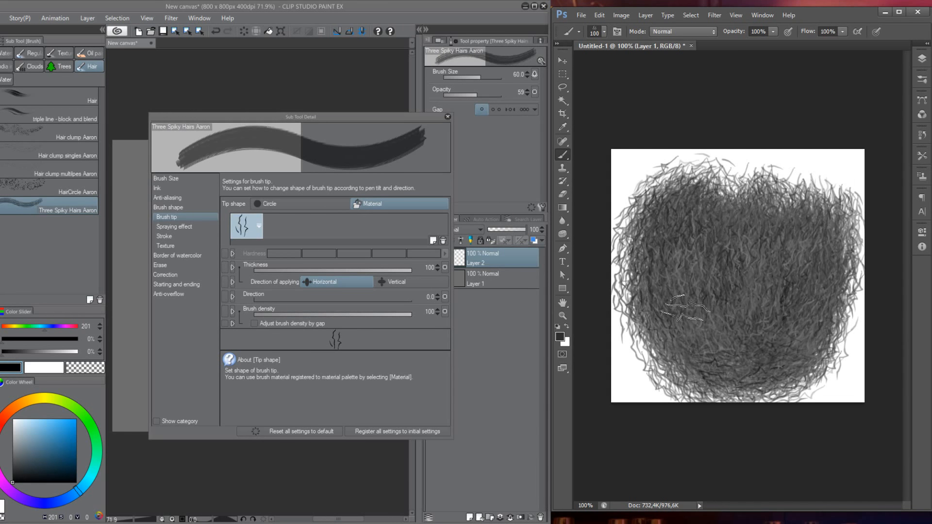
left_click_drag(699, 219, 684, 330)
mouse_move(699, 218)
left_mouse_down()
mouse_move(653, 271)
mouse_move(669, 371)
left_mouse_up()
mouse_move(674, 231)
left_mouse_down()
mouse_move(665, 374)
mouse_move(685, 384)
left_mouse_up()
left_click_drag(702, 219, 716, 353)
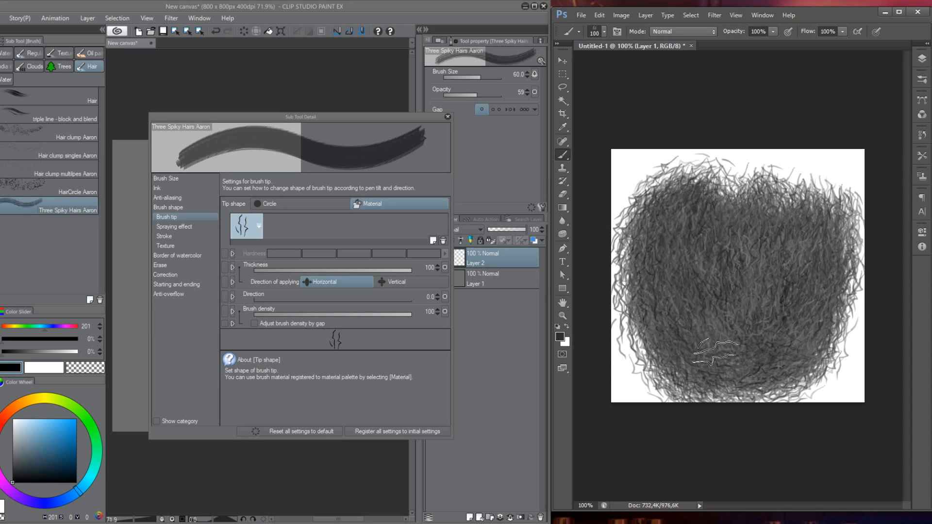
left_click_drag(720, 246, 731, 345)
left_click_drag(780, 223, 772, 340)
mouse_move(810, 228)
left_mouse_down()
mouse_move(798, 326)
mouse_move(787, 335)
left_mouse_up()
left_click_drag(830, 248, 777, 348)
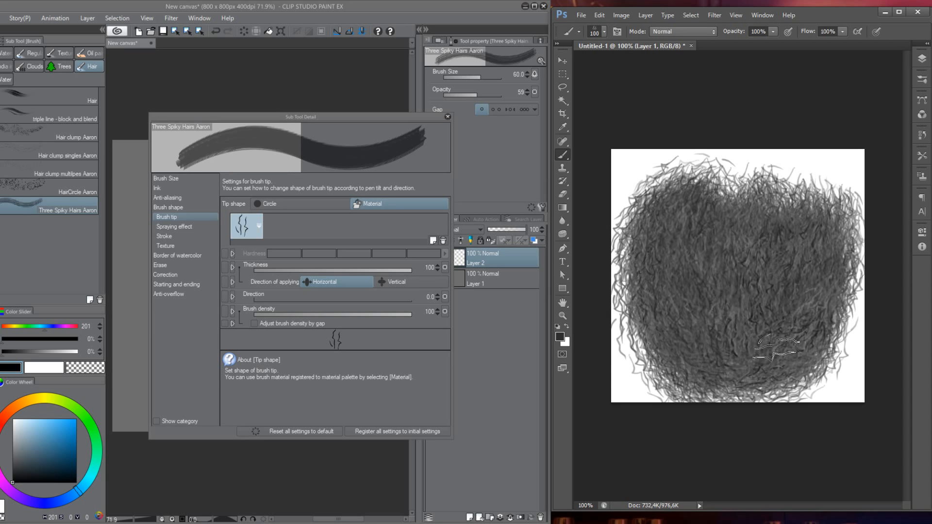
left_click_drag(825, 194, 728, 348)
left_click_drag(720, 224, 706, 364)
left_click_drag(686, 211, 676, 347)
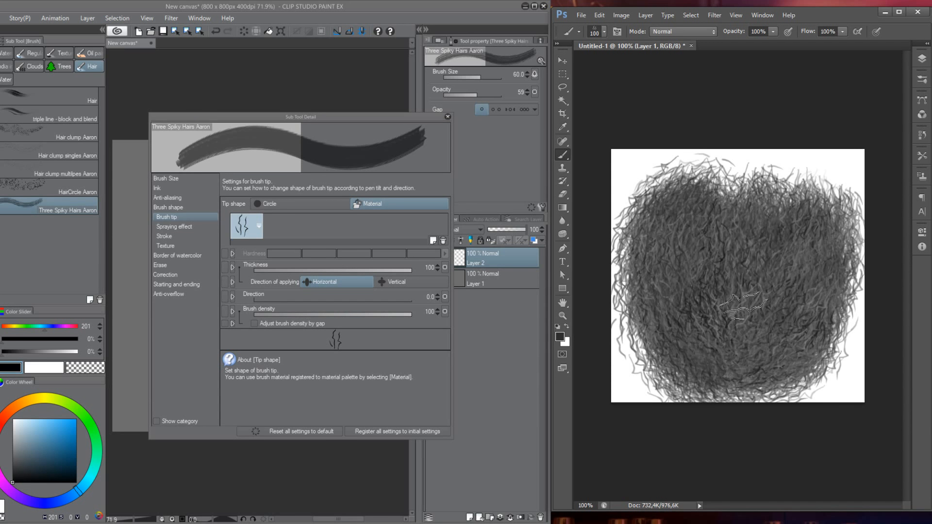
left_click_drag(769, 227, 755, 357)
left_click_drag(801, 240, 796, 352)
left_click_drag(753, 233, 719, 359)
left_click_drag(700, 226, 703, 364)
left_click_drag(685, 260, 704, 383)
mouse_move(687, 214)
left_mouse_down()
mouse_move(648, 335)
mouse_move(694, 367)
left_mouse_up()
mouse_move(680, 206)
left_mouse_down()
mouse_move(657, 292)
mouse_move(694, 367)
left_mouse_up()
mouse_move(699, 213)
left_mouse_down()
mouse_move(699, 291)
mouse_move(716, 381)
left_mouse_up()
left_click_drag(750, 228, 775, 340)
- Examine the three-hair preset's Shape Dynamics, Scattering and Color Dynamics settings
left_click(617, 31)
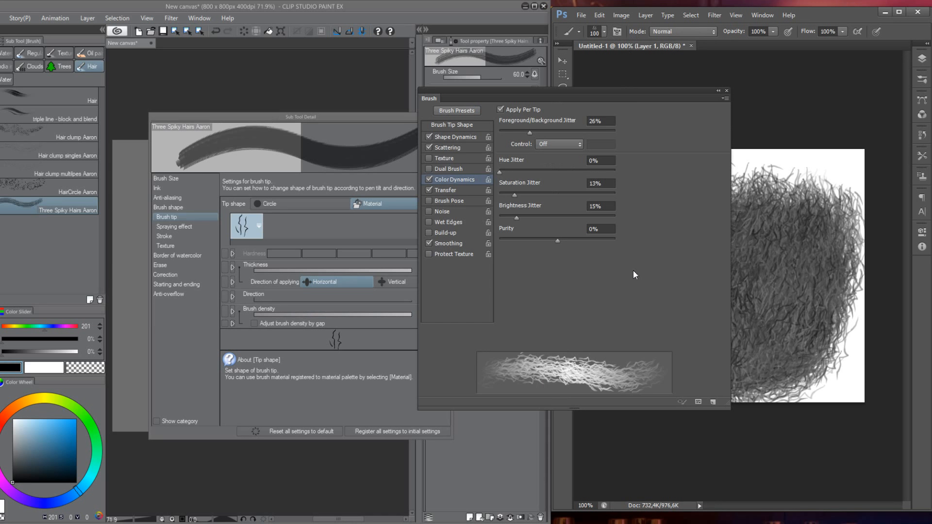
left_click(465, 137)
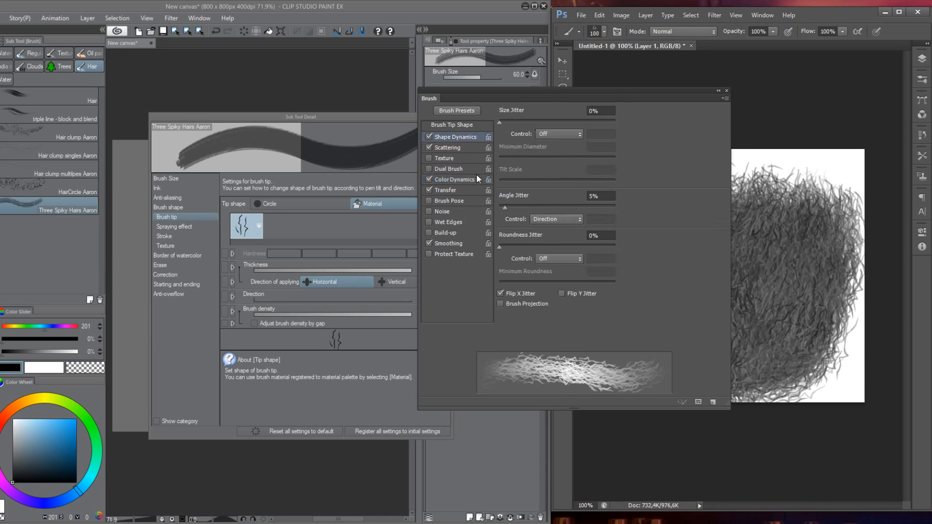
left_click(452, 148)
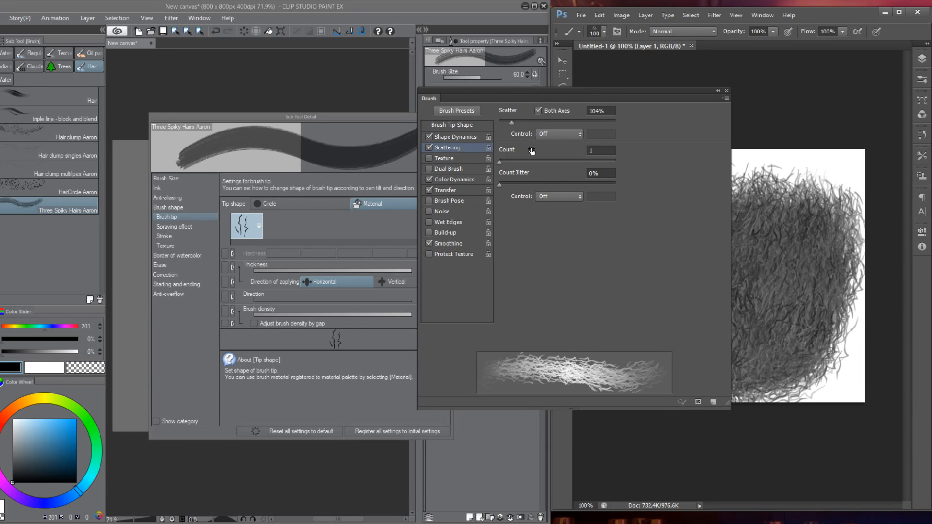
left_click(465, 178)
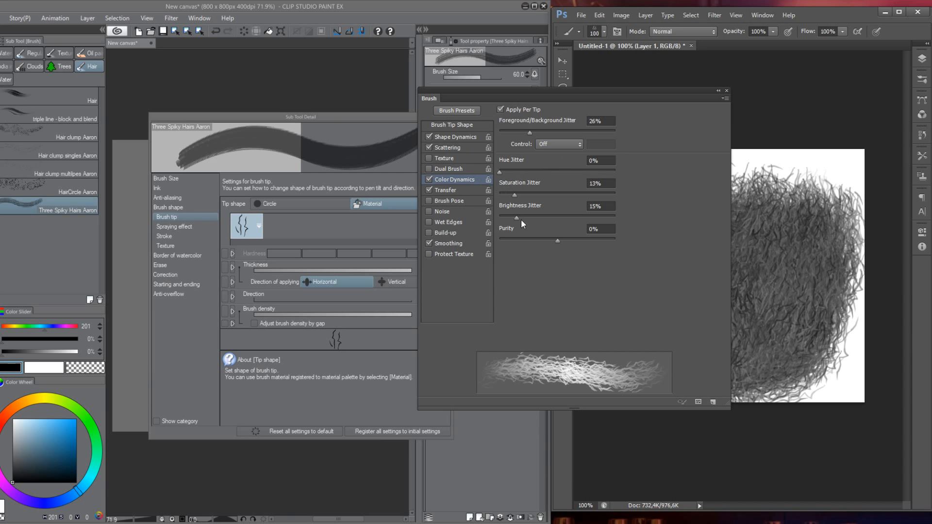
left_click(726, 90)
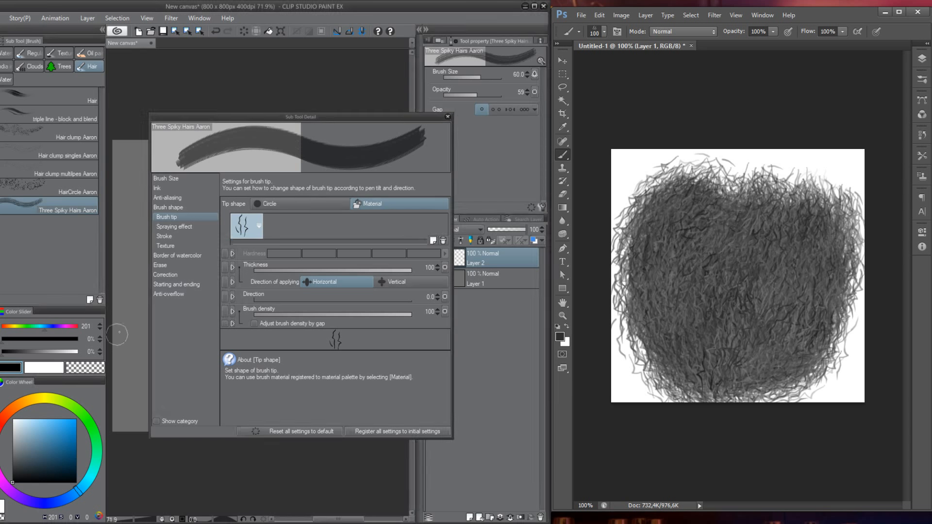
- Switch to Clip Studio Paint and flatten the pen pressure curve that controls the Three Spiky Hairs Aaron brush size
left_click(172, 180)
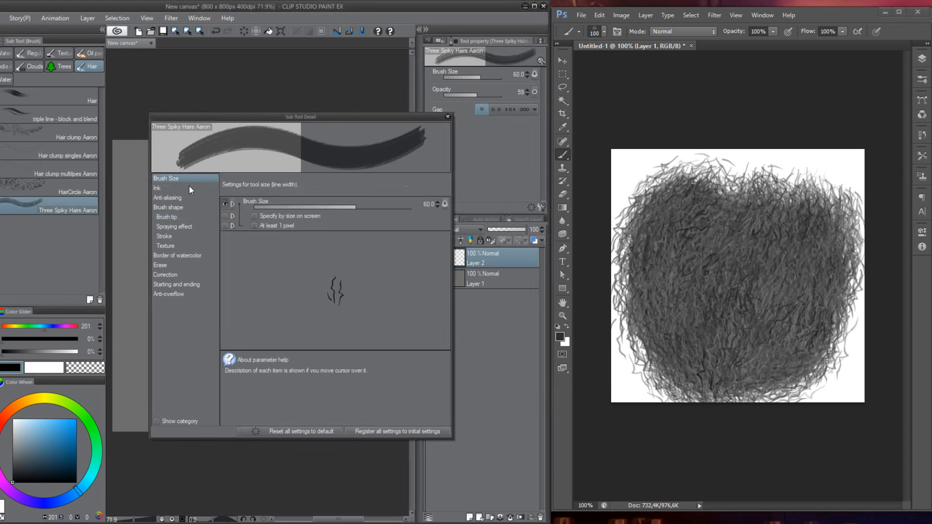
left_click(444, 205)
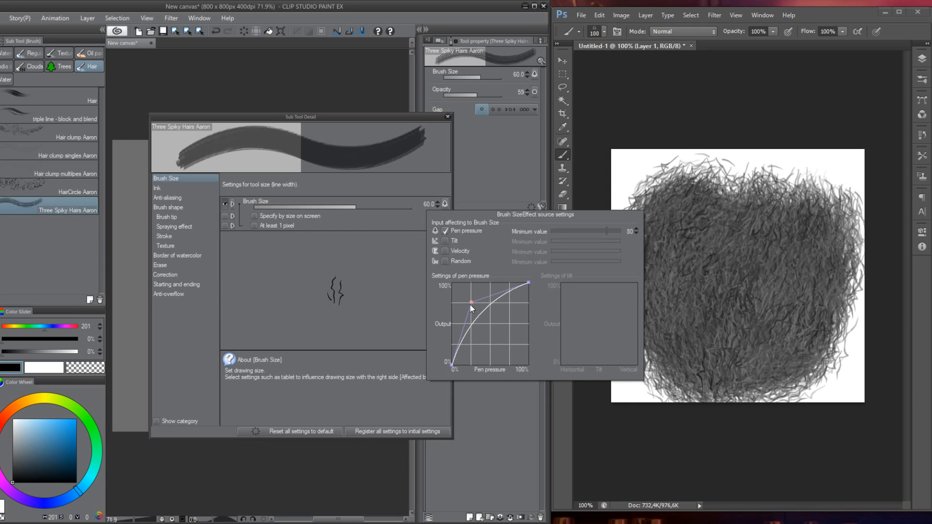
left_click_drag(470, 305, 480, 322)
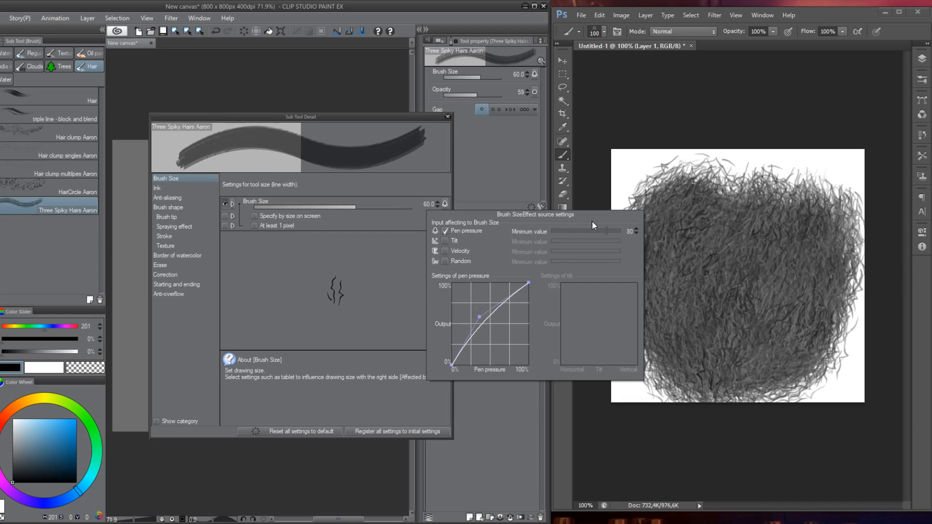
- Lower the brush size's pen pressure minimum value to 72 and recheck the Shape Dynamics settings in Photoshop
left_click(604, 231)
left_click(603, 230)
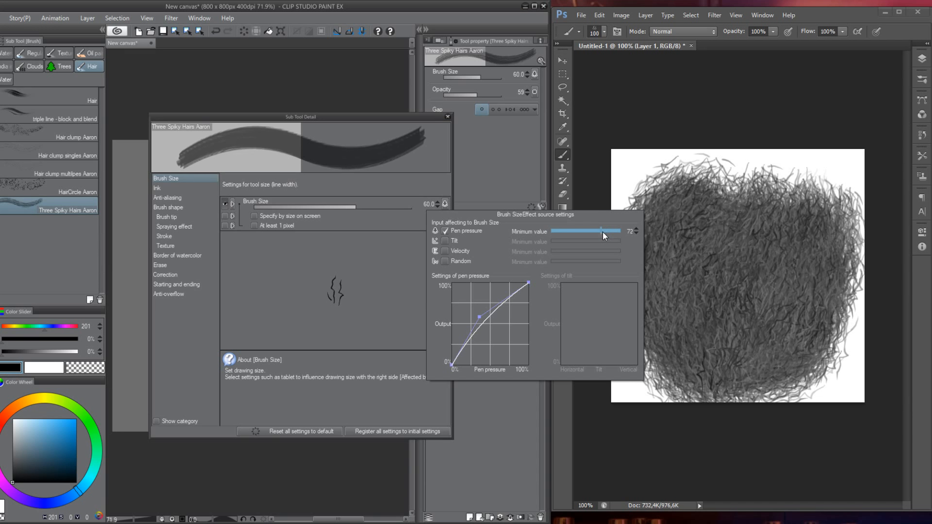
left_click(617, 32)
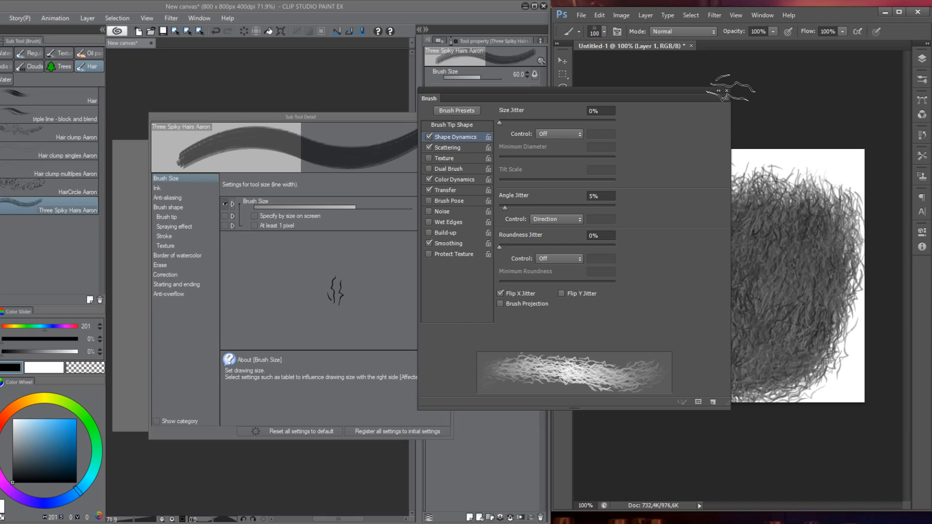
left_click(726, 92)
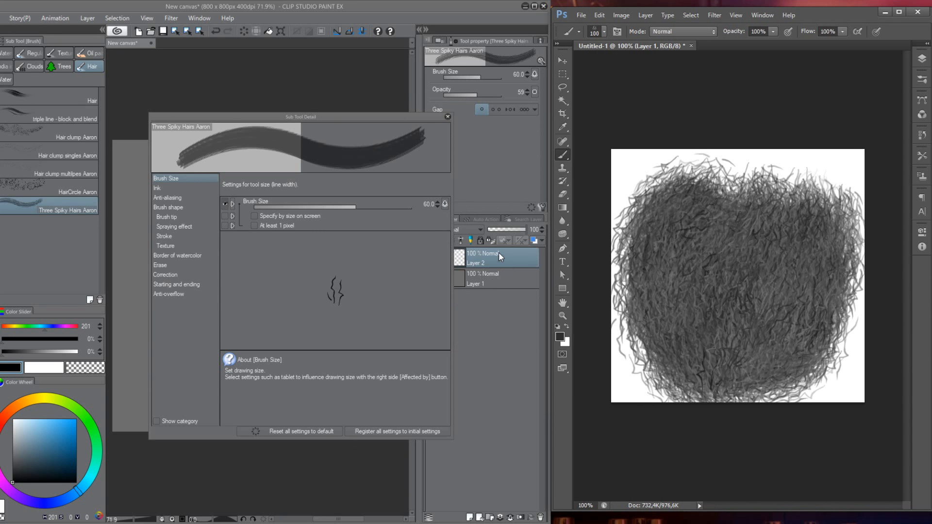
- In Clip Studio Paint, set the brush size's pen pressure minimum value to 75 and make the pressure curve a straight line
left_click(445, 204)
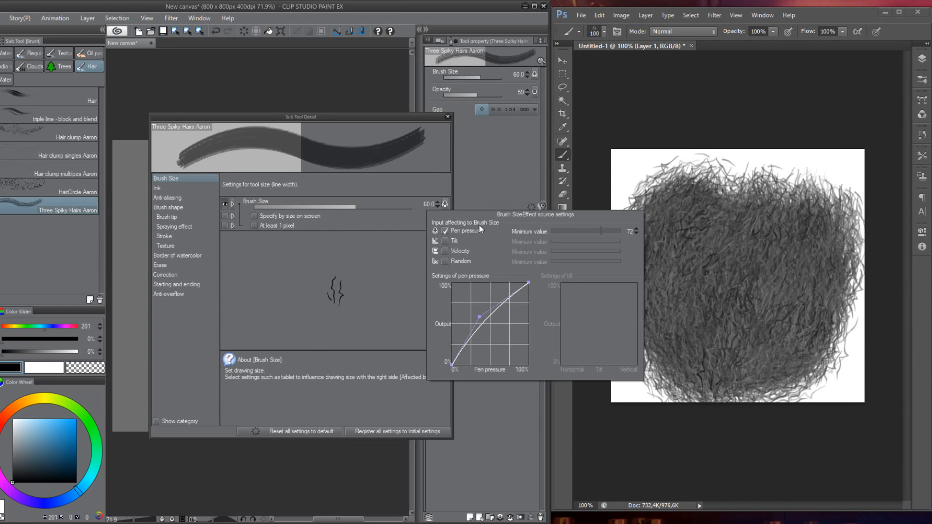
left_click(634, 232)
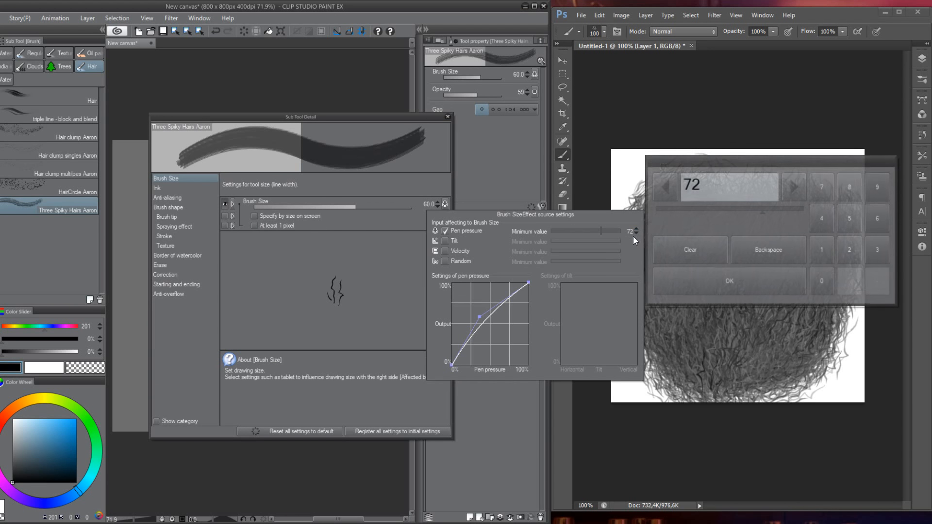
left_click(794, 187)
left_click(793, 187)
left_click(794, 187)
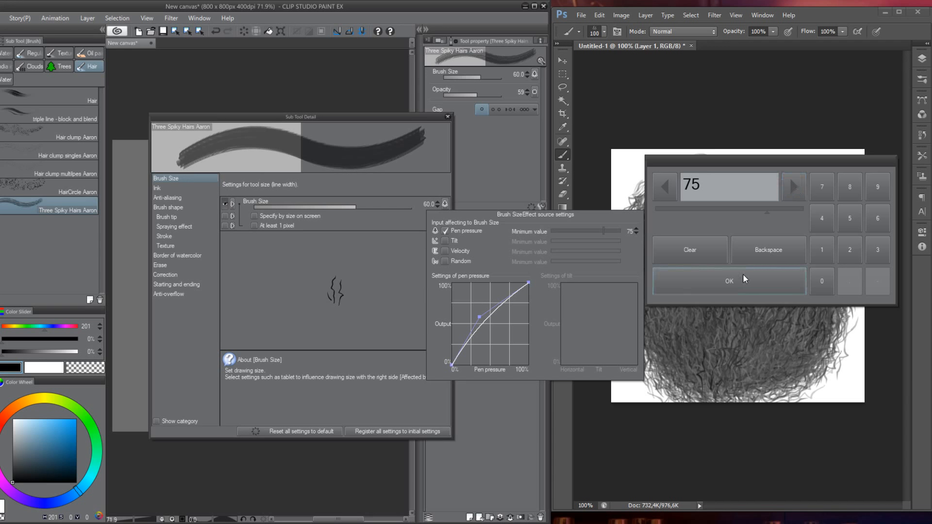
left_click(708, 249)
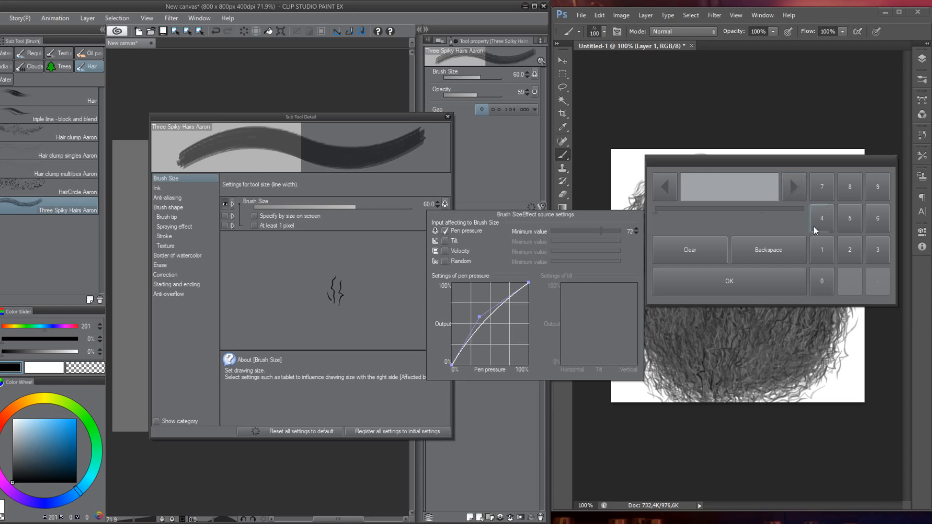
left_click(831, 186)
left_click(849, 218)
left_click(749, 278)
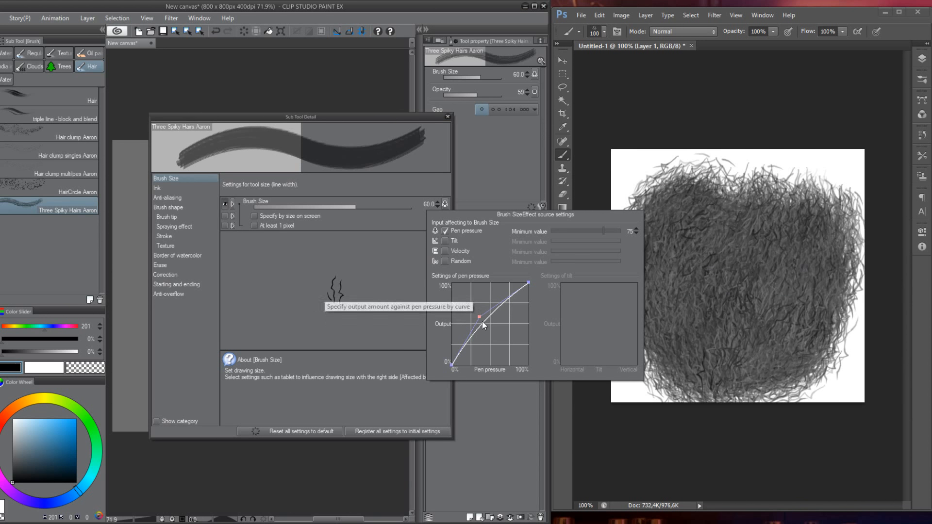
left_click_drag(482, 321, 452, 217)
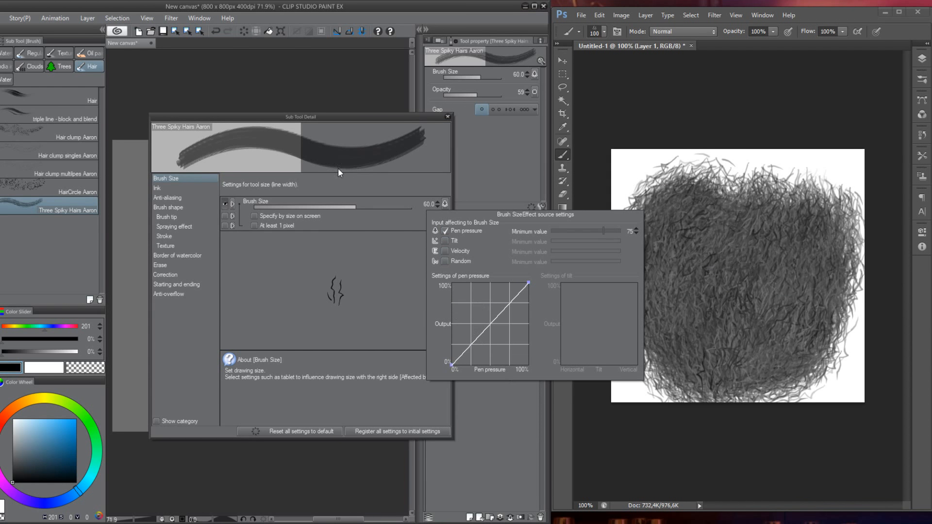
left_click(387, 117)
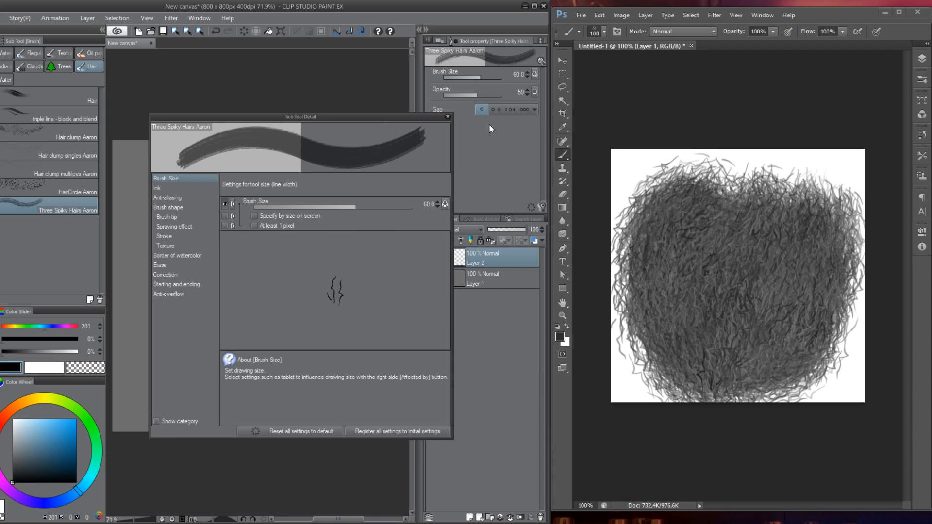
- Uncover the canvas, try several test strokes with the 60 px Three Spiky Hairs Aaron brush and clear them all
left_click_drag(397, 117, 619, 117)
left_click_drag(276, 177, 279, 335)
key("ctrl+z")
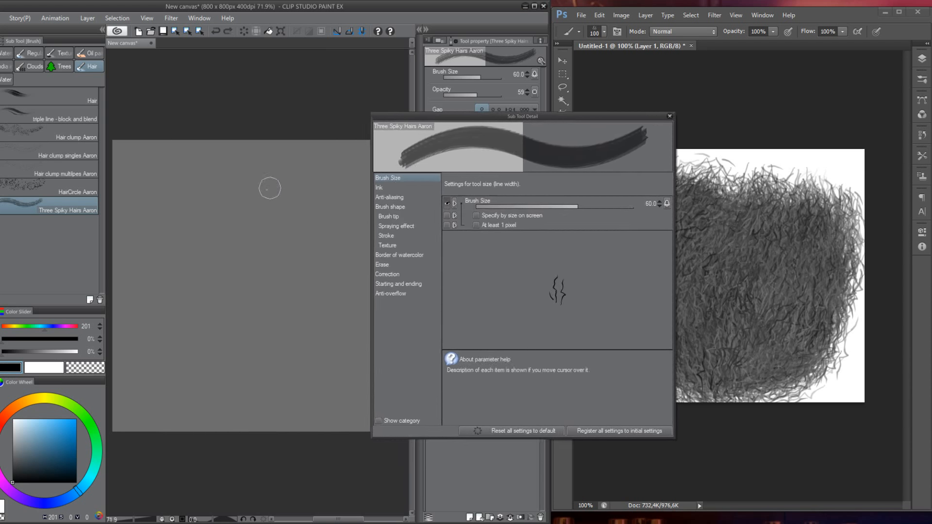
left_click_drag(278, 170, 277, 310)
key("ctrl+z")
mouse_move(190, 231)
left_mouse_down()
mouse_move(247, 173)
mouse_move(292, 335)
left_mouse_up()
key("ctrl+z")
left_click_drag(227, 228, 279, 330)
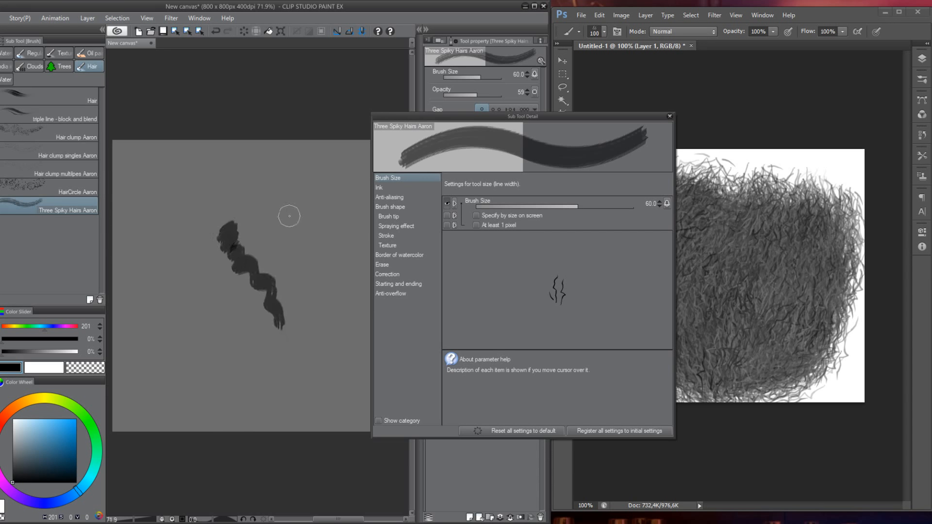
left_click_drag(289, 212, 308, 319)
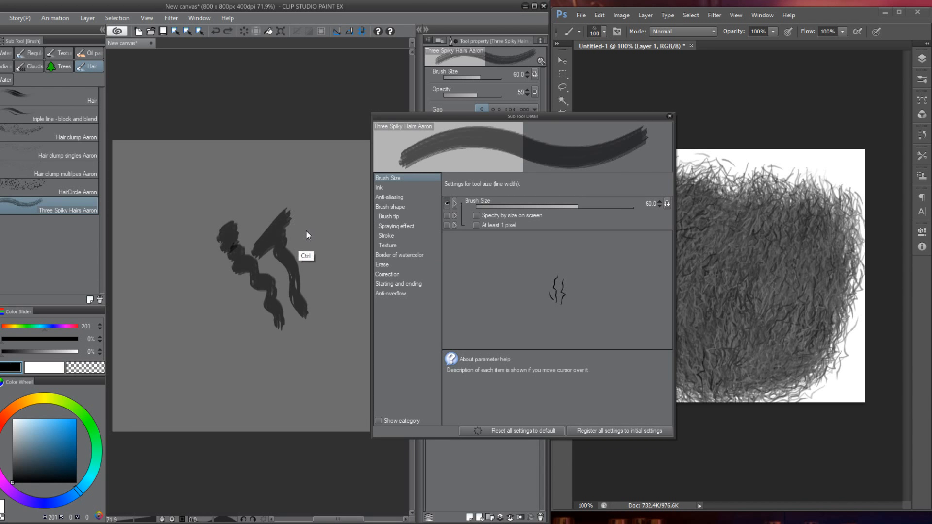
key("Delete")
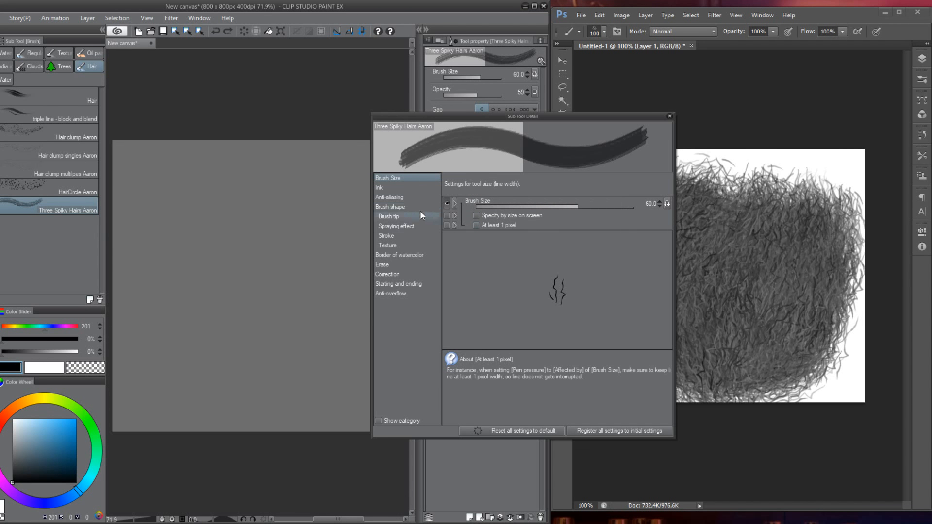
- Review the brush's Ink, Brush shape and Brush tip settings, and try the spraying effect on and back off
left_click(390, 189)
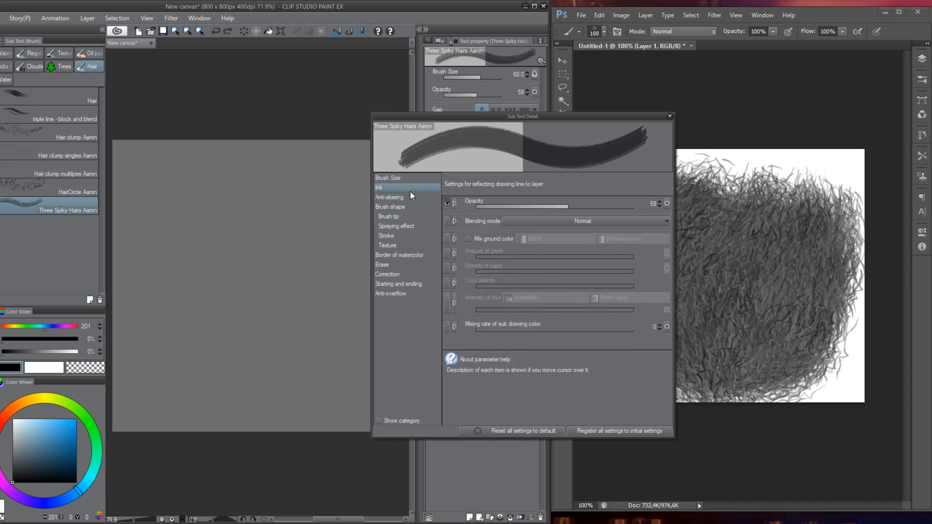
left_click(400, 206)
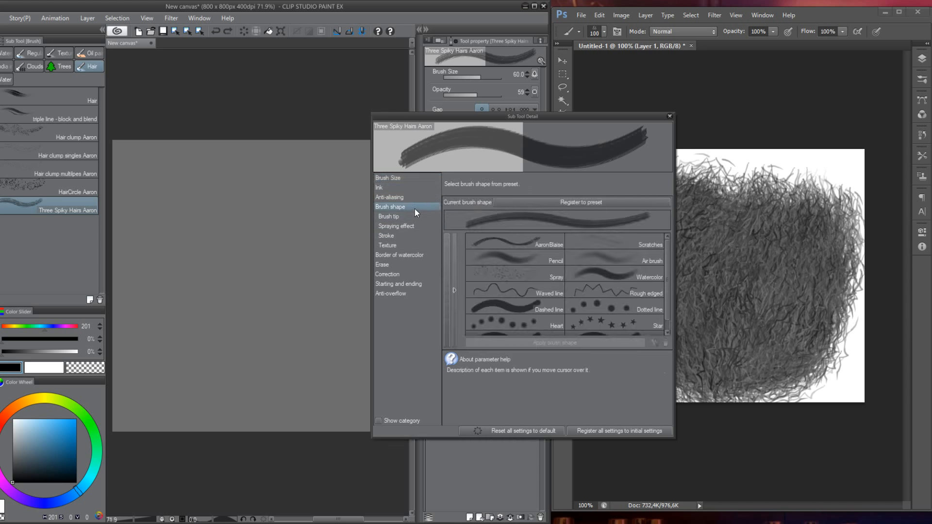
left_click(402, 217)
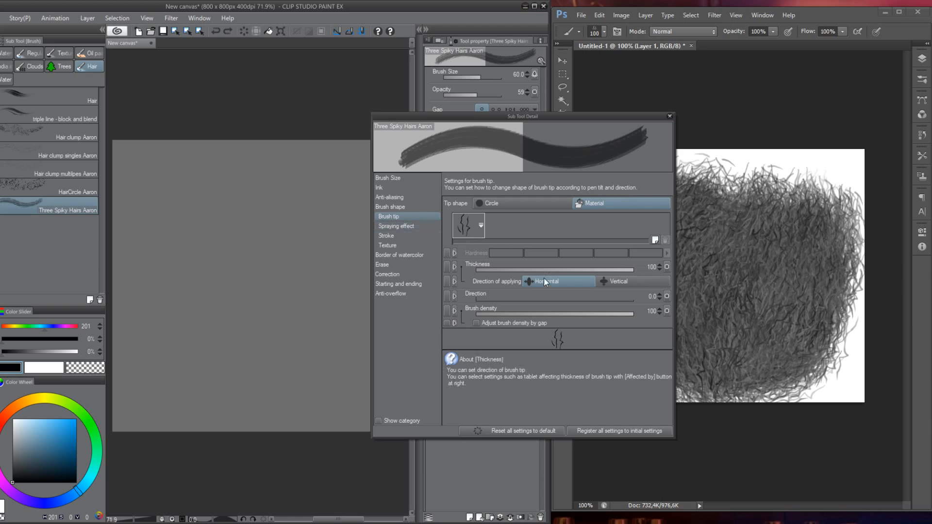
left_click(418, 225)
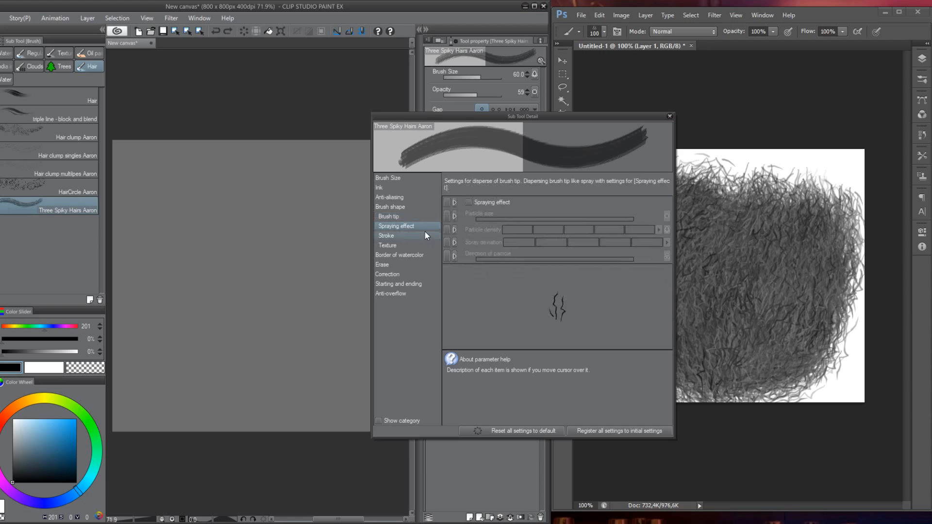
left_click(469, 203)
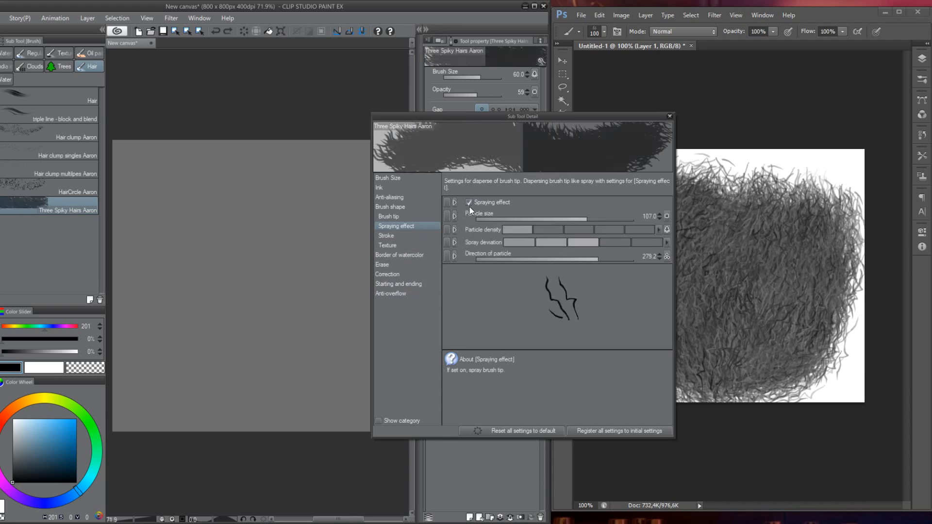
left_click(469, 203)
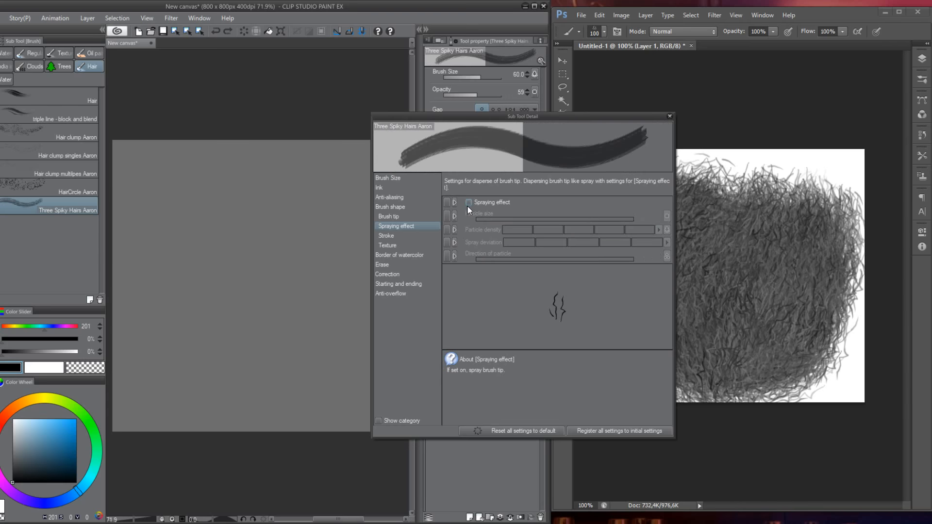
- Turn off Continuous spraying in the brush's Stroke settings and return to the Spraying effect settings
left_click(392, 236)
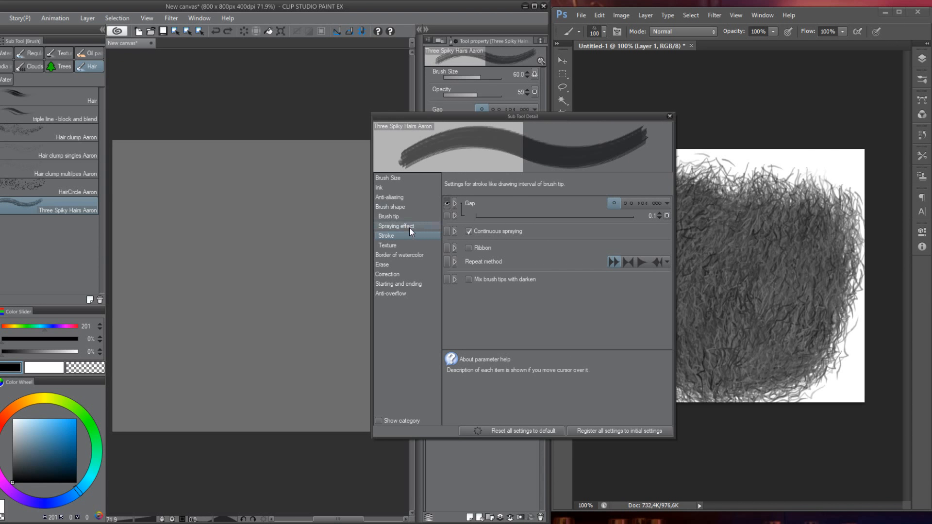
left_click(466, 231)
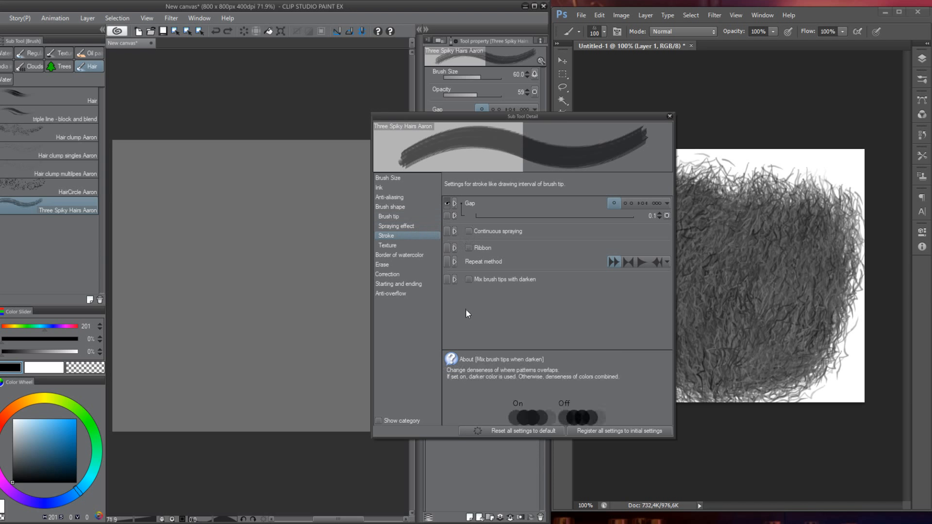
left_click(403, 228)
- Switch to Photoshop, clear the painted layer, paint one downward hair stroke and check the Scattering settings
left_click(782, 233)
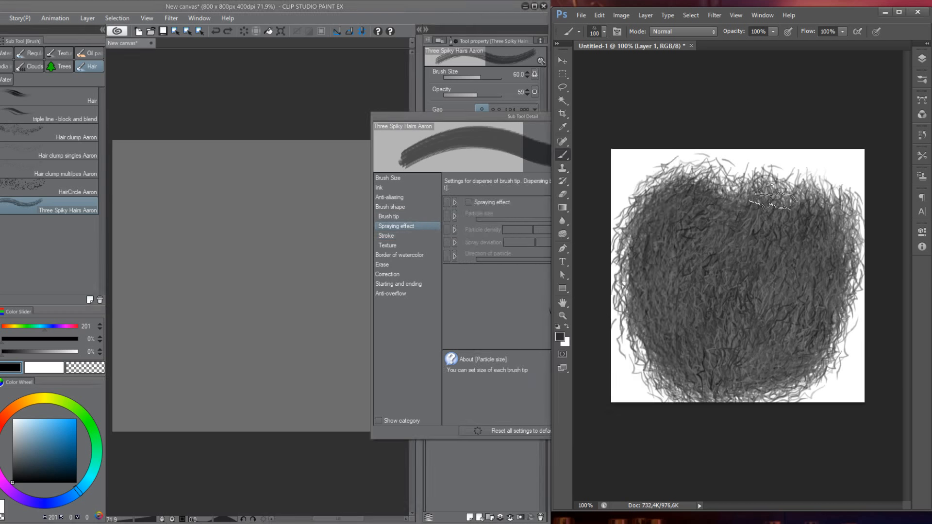
key("Delete")
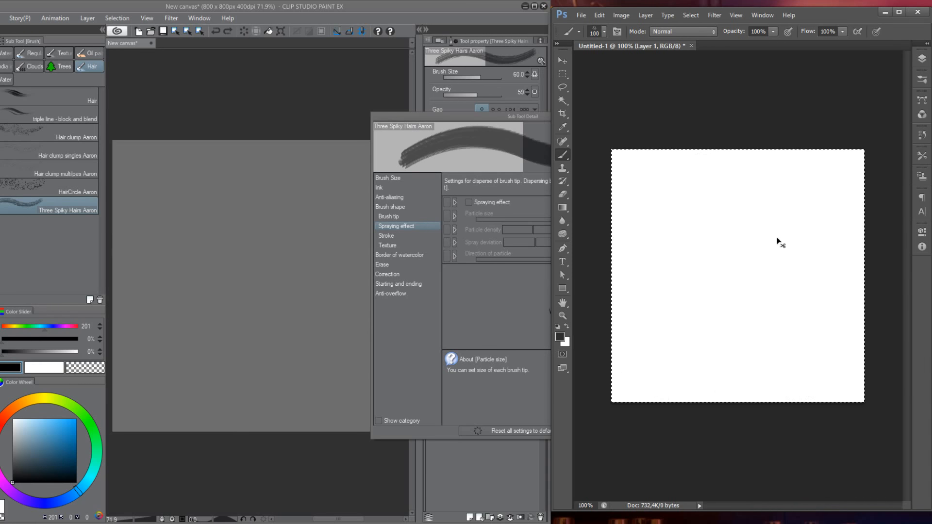
key("ctrl+d")
mouse_move(703, 167)
left_mouse_down()
mouse_move(686, 205)
mouse_move(699, 357)
left_mouse_up()
left_click(616, 32)
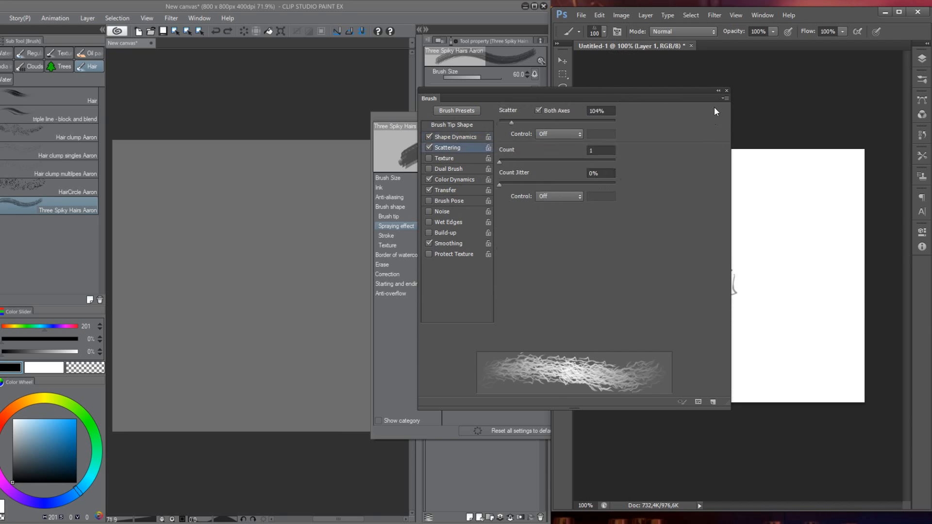
left_click(726, 90)
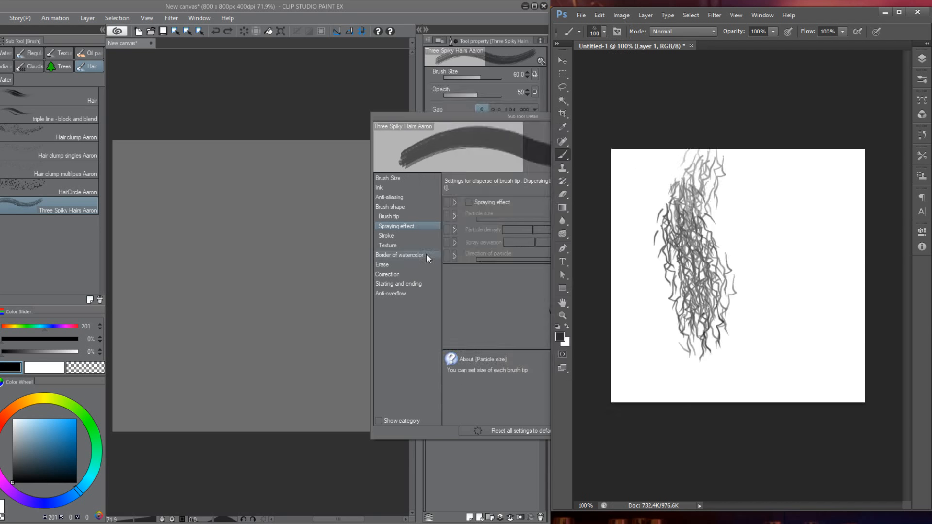
- Back in Clip Studio Paint, enable the brush's spraying effect, show it among the tool properties and open the particle size dynamics
left_click(483, 265)
left_click(468, 202)
left_click(447, 202)
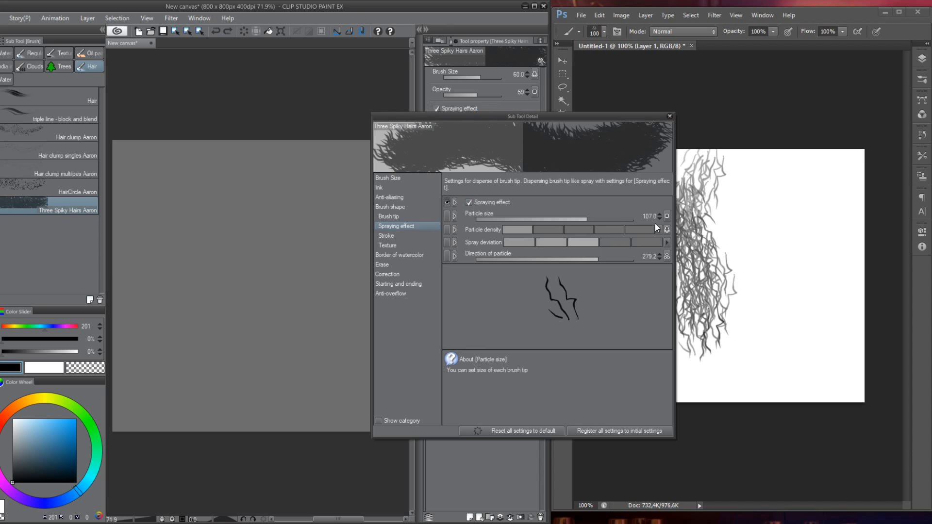
left_click(668, 216)
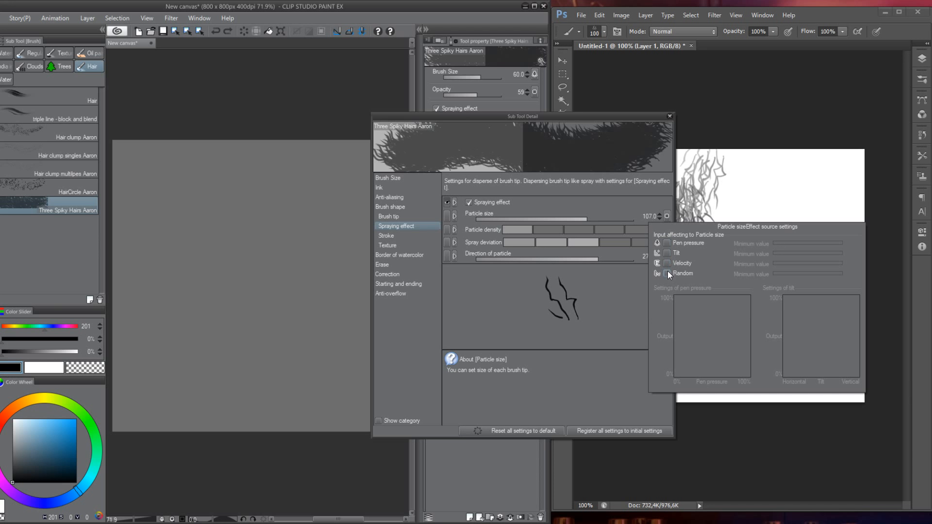
- In Photoshop, stamp a single hair mark, examine the Shape Dynamics settings and paint another dense hair stroke beside the first
left_click(745, 181)
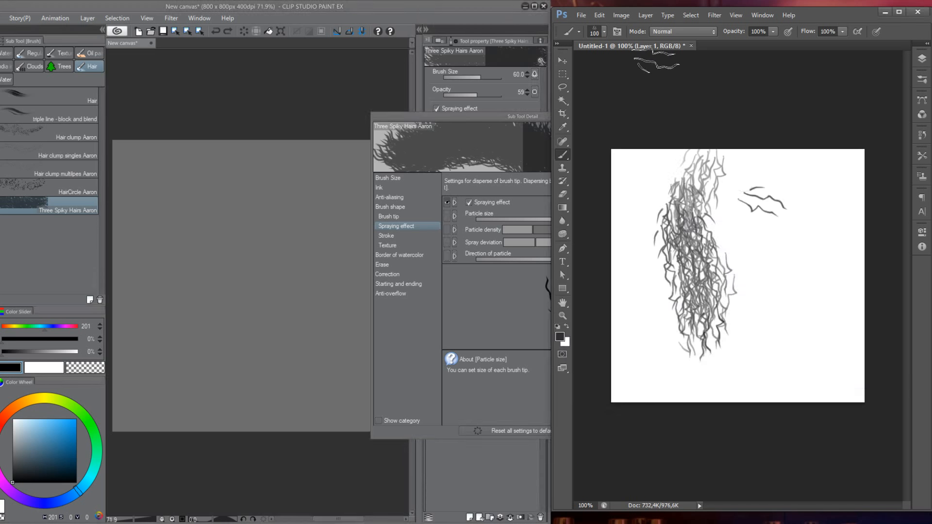
left_click(618, 31)
left_click(456, 137)
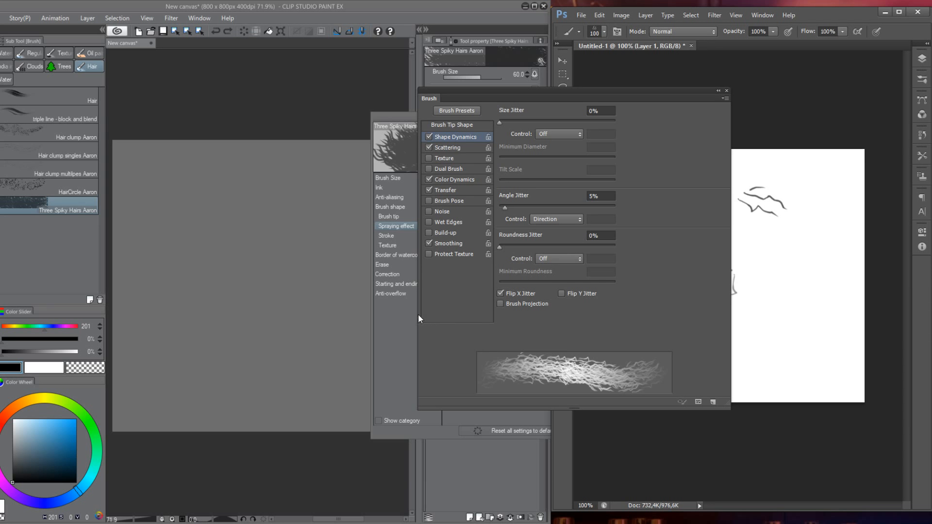
mouse_move(833, 226)
left_mouse_down()
mouse_move(810, 204)
mouse_move(782, 301)
mouse_move(782, 272)
mouse_move(742, 281)
left_mouse_up()
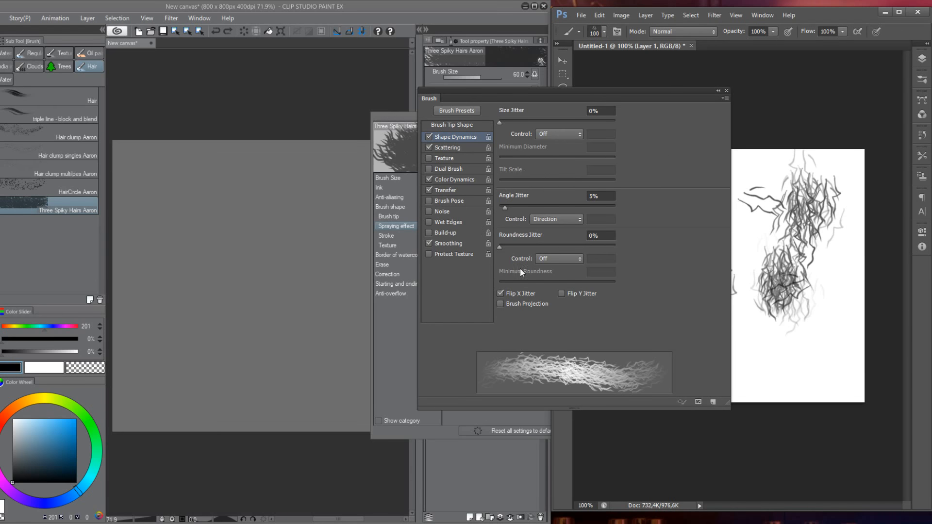
- Return to Clip Studio Paint, reduce the spray particle size to 25.3 and paint a downward test stroke
left_click(387, 325)
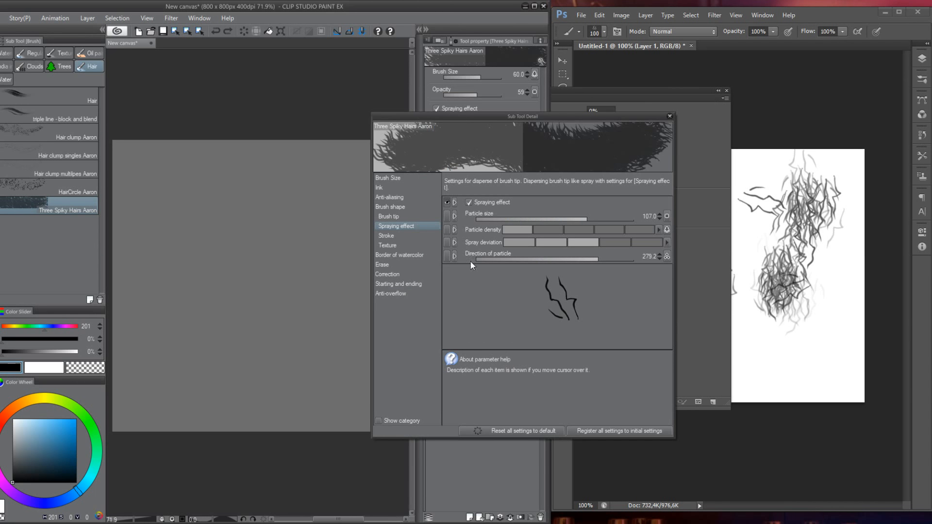
left_click(667, 217)
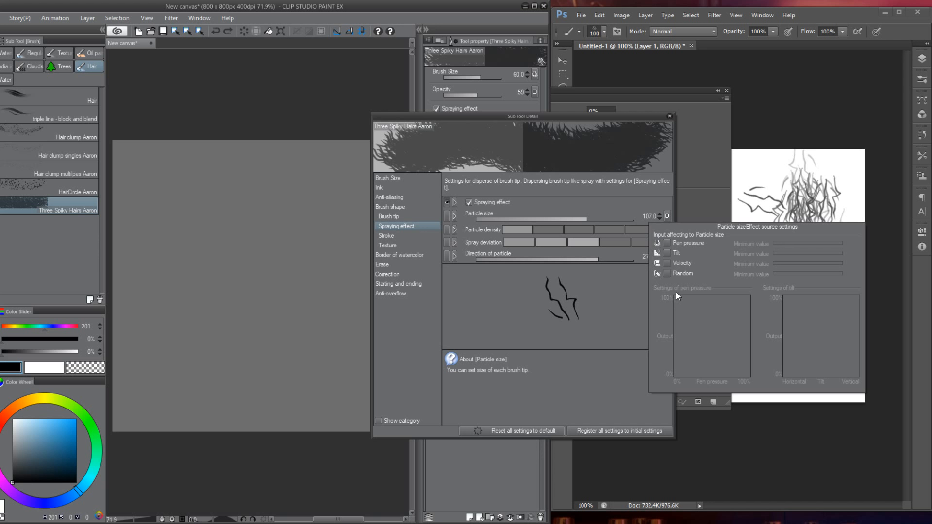
left_click(615, 198)
mouse_move(586, 217)
left_mouse_down()
mouse_move(557, 219)
mouse_move(567, 217)
left_mouse_up()
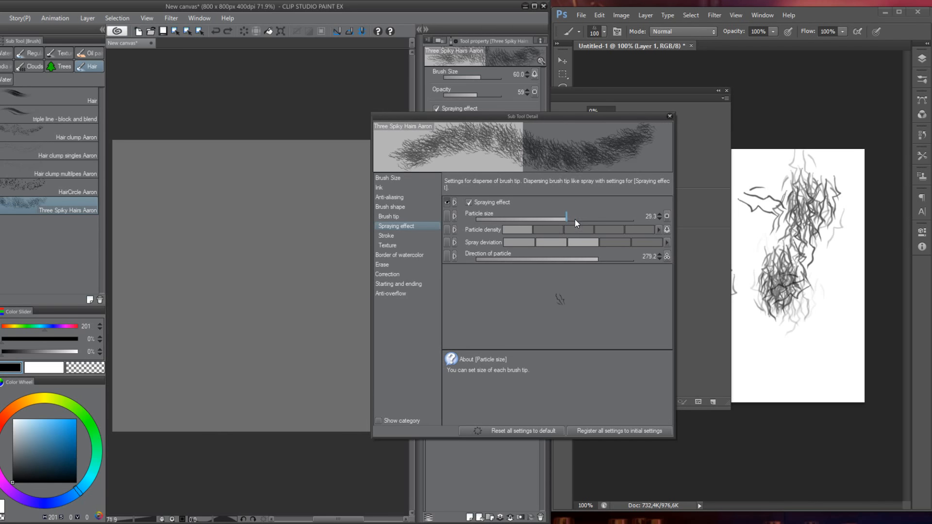
mouse_move(207, 204)
left_mouse_down()
mouse_move(242, 324)
mouse_move(227, 201)
mouse_move(268, 337)
left_mouse_up()
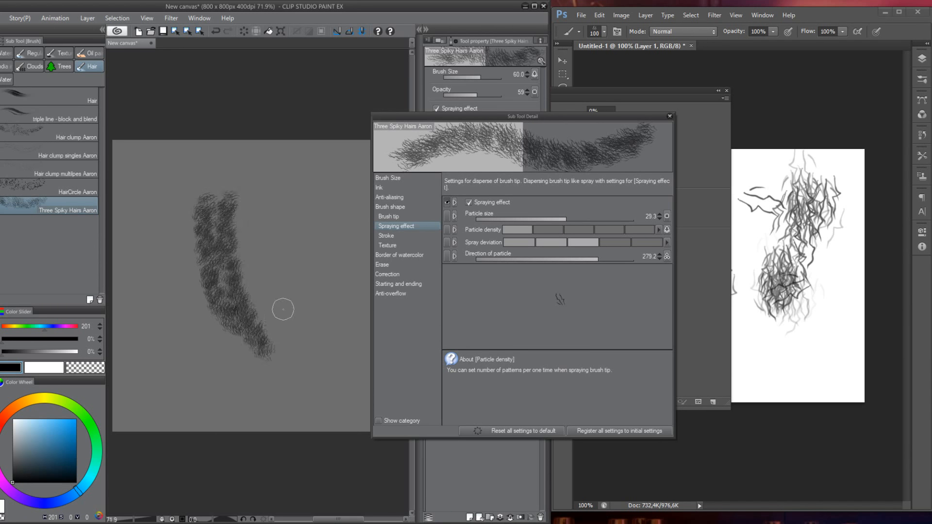
- Undo the existing test strokes and try spray particle sizes 59.0 and 23.5 with downward strokes on the blank canvas
key("ctrl+z")
key("ctrl+z")
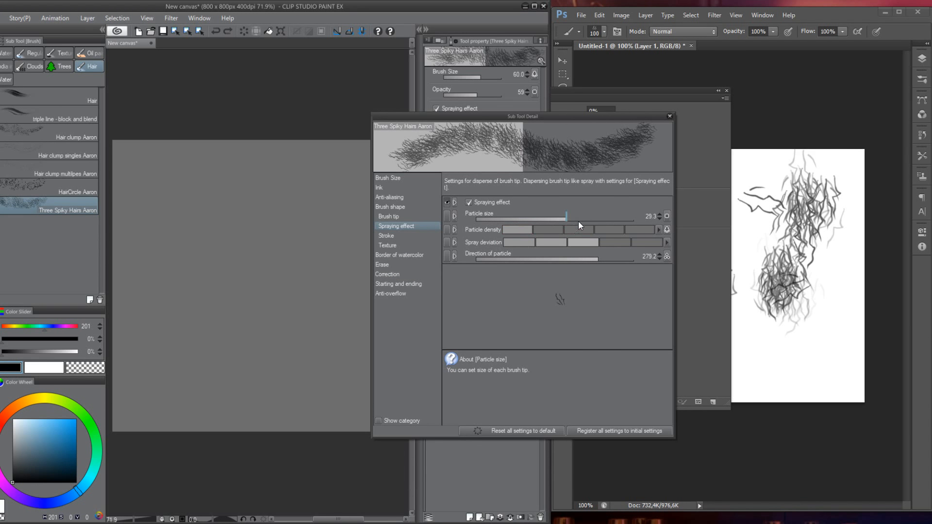
left_click(578, 219)
left_click_drag(233, 200, 272, 357)
key("ctrl+z")
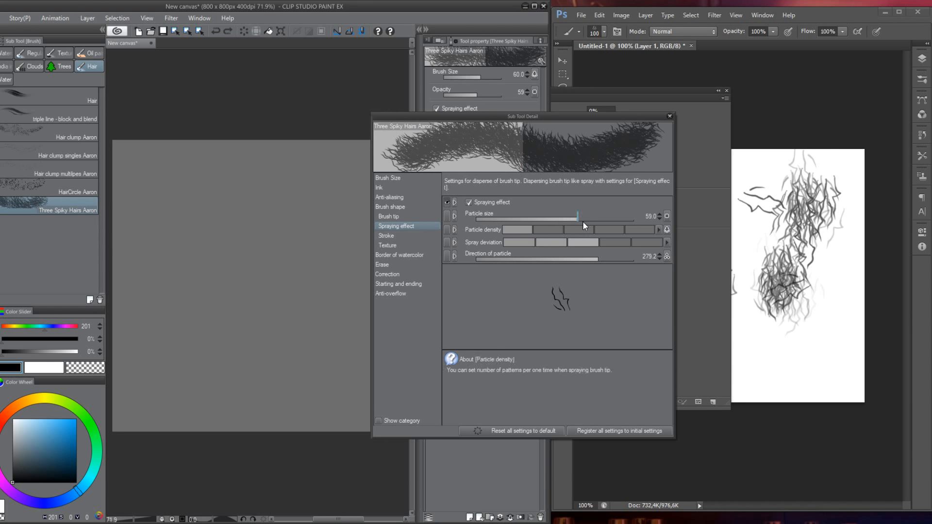
left_click(563, 219)
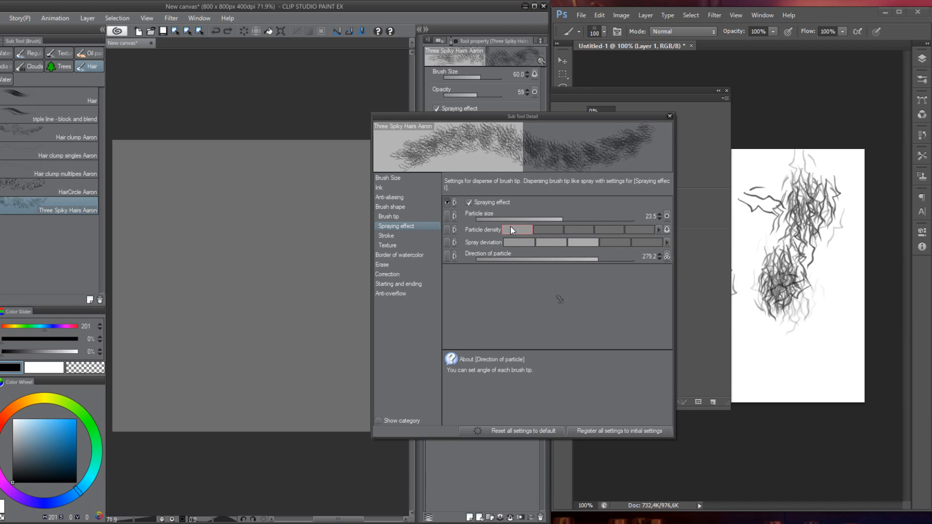
left_click_drag(240, 202, 275, 378)
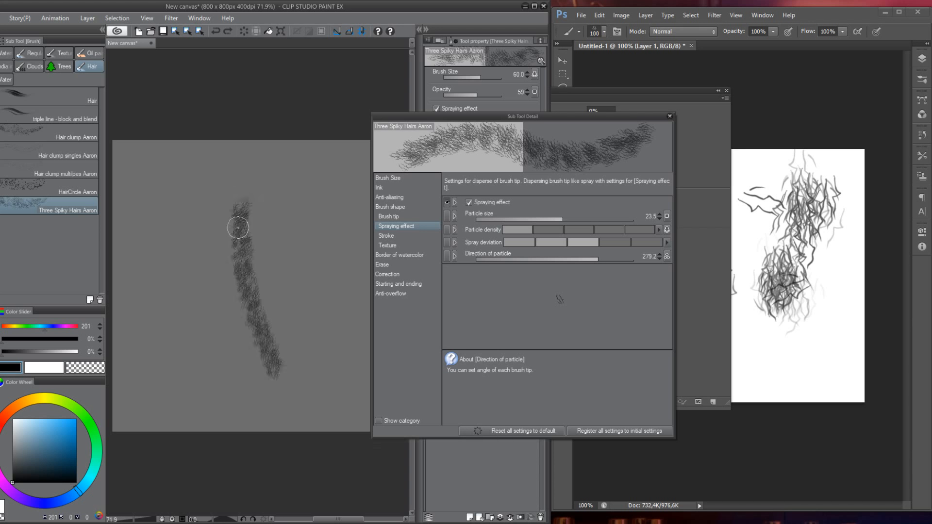
key("ctrl+z")
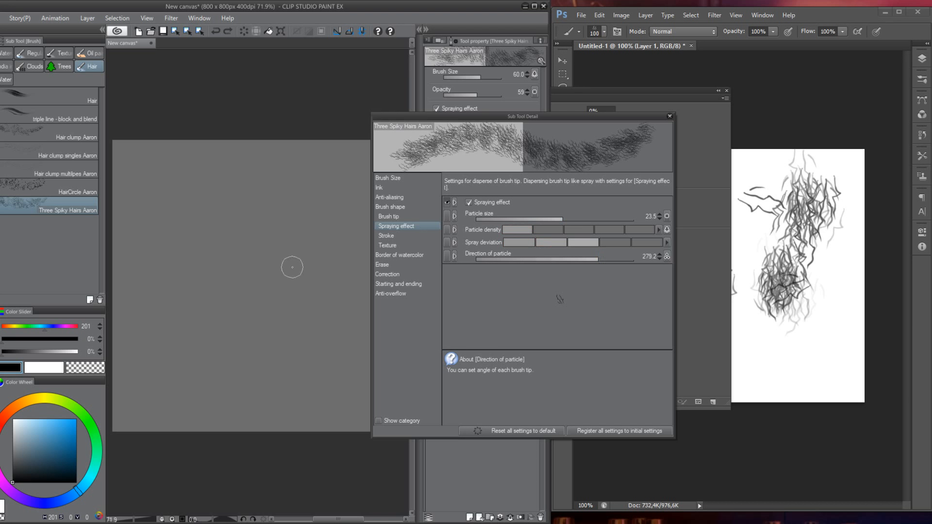
- Raise the spray deviation to its highest level, testing it with one downward stroke that is undone
left_click(651, 243)
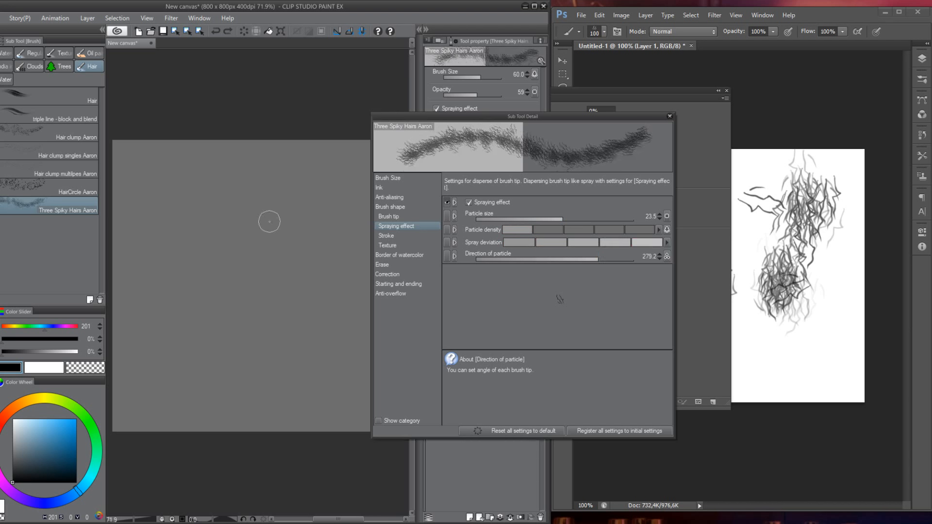
left_click_drag(259, 219, 291, 358)
key("ctrl+z")
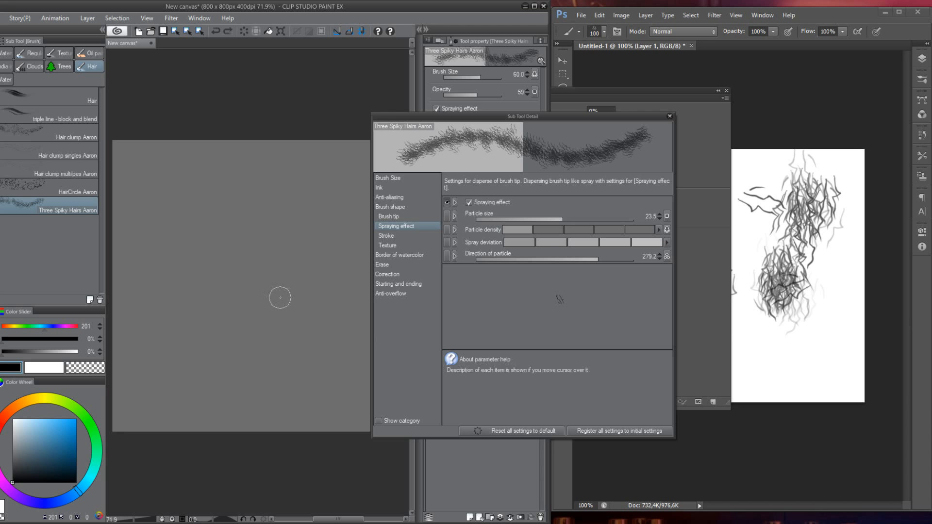
- Try the brush at size 200 with two downward test strokes, undoing each one
key("bracketright")
key("bracketright")
key("bracketright")
key("bracketright")
key("bracketright")
key("bracketright")
key("bracketright")
mouse_move(251, 196)
left_mouse_down()
mouse_move(251, 278)
mouse_move(267, 331)
left_mouse_up()
key("ctrl+z")
left_click_drag(251, 229, 250, 321)
key("ctrl+z")
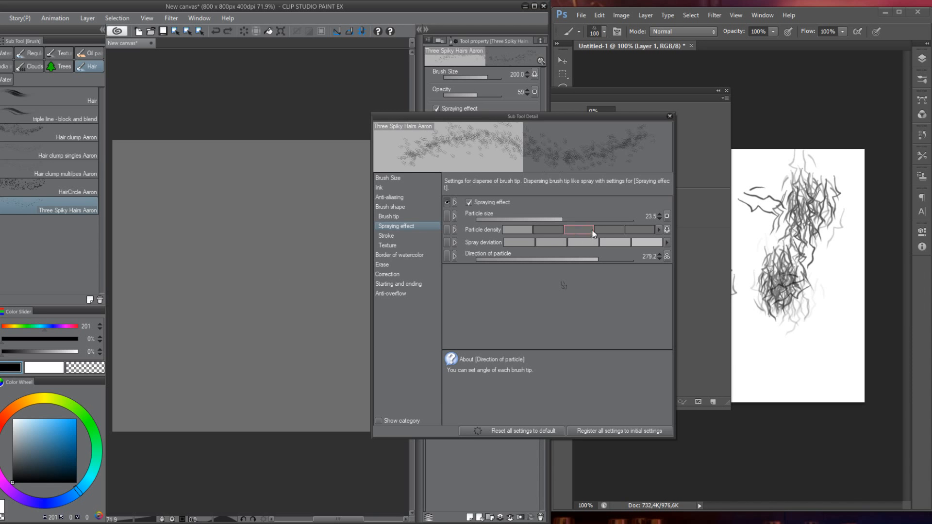
- Set the spray particle size to 73.7, testing it with hair strokes that are all undone
left_click_drag(566, 217, 582, 217)
left_click_drag(221, 228, 215, 312)
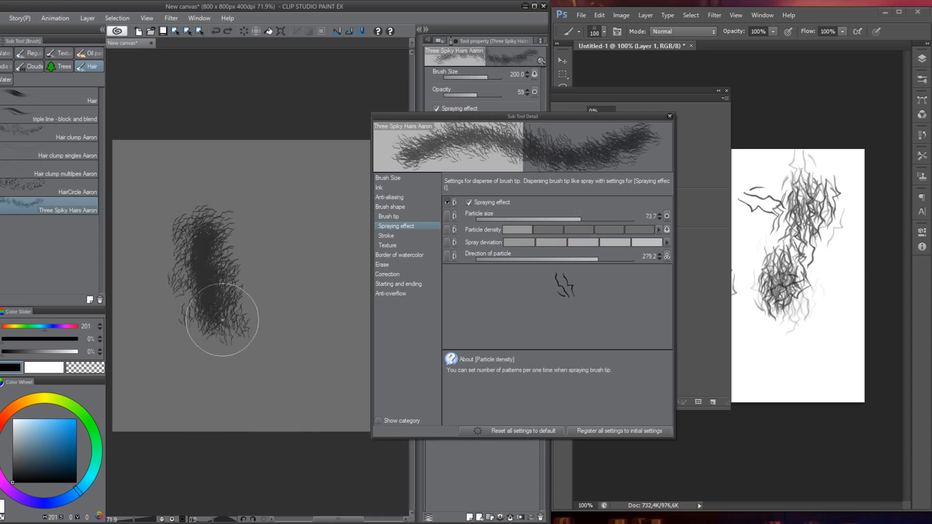
key("ctrl+z")
mouse_move(233, 250)
left_mouse_down()
mouse_move(223, 239)
mouse_move(291, 312)
mouse_move(272, 272)
mouse_move(253, 292)
mouse_move(247, 319)
mouse_move(301, 312)
left_mouse_up()
key("ctrl+z")
key("ctrl+z")
key("ctrl+z")
key("ctrl+z")
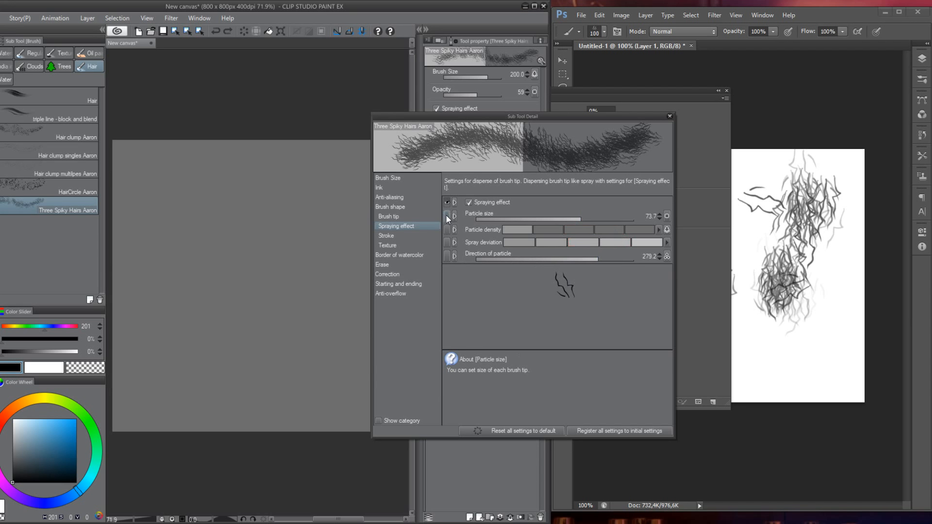
- Show particle size, particle density and spray deviation among the tool properties and check that they are listed there
left_click(447, 229)
left_click(447, 242)
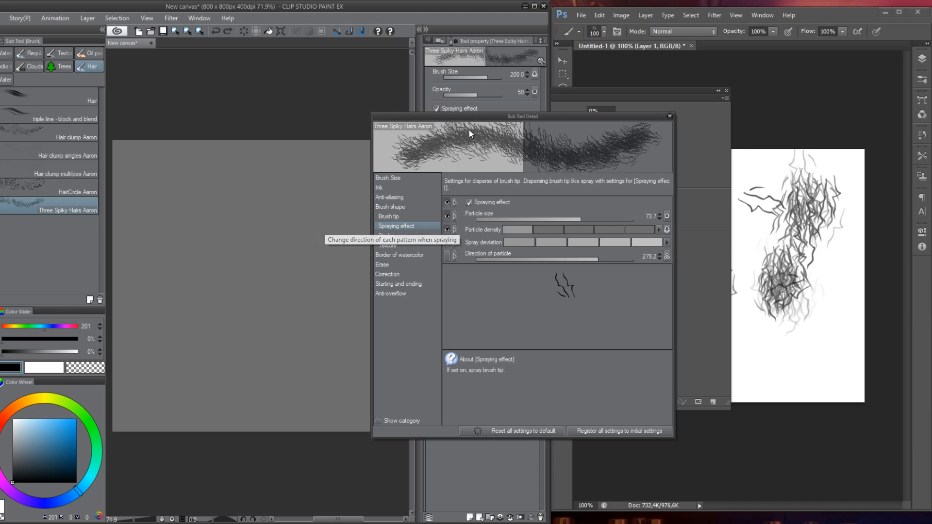
left_click_drag(465, 119, 474, 188)
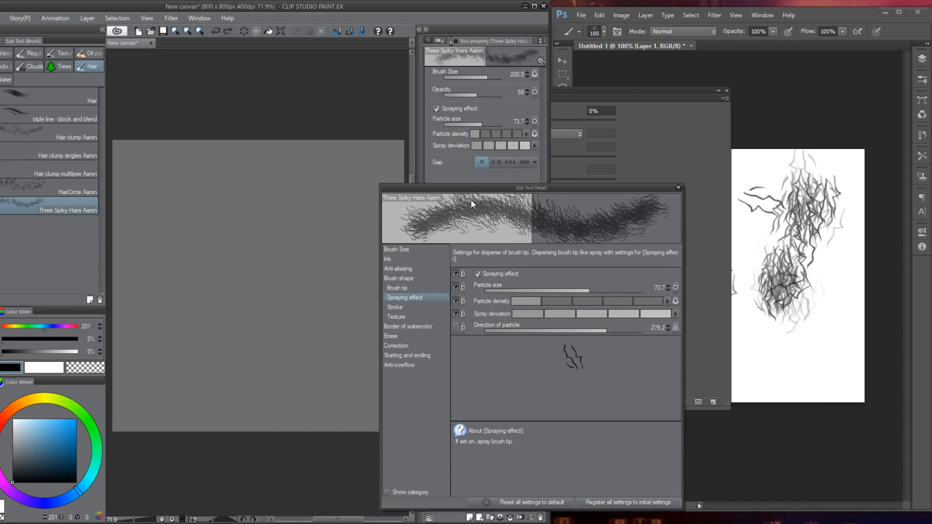
left_click_drag(474, 191, 460, 122)
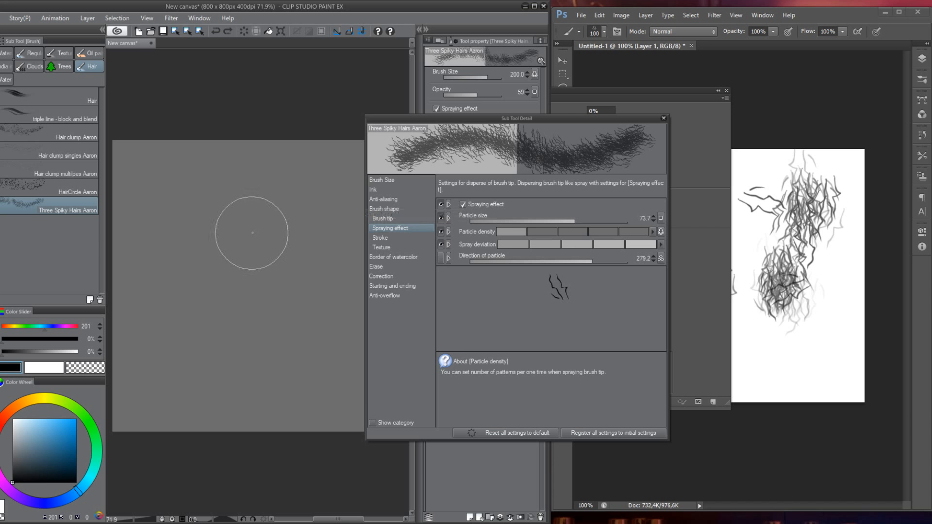
- Paint and undo a short test stroke, and step the brush size up to 300
left_click_drag(259, 236, 260, 257)
key("ctrl+z")
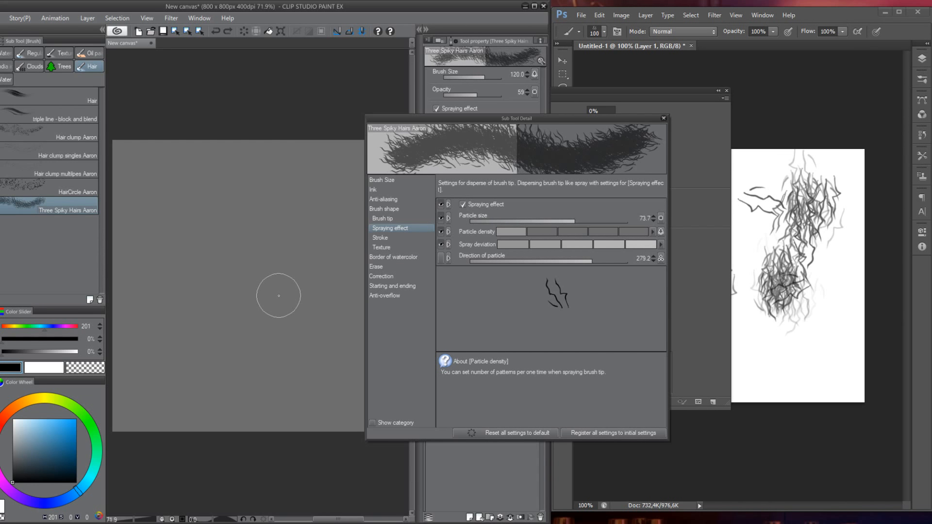
key("bracketright")
key("bracketright")
key("bracketright")
key("bracketleft")
key("bracketleft")
key("bracketright")
key("bracketright")
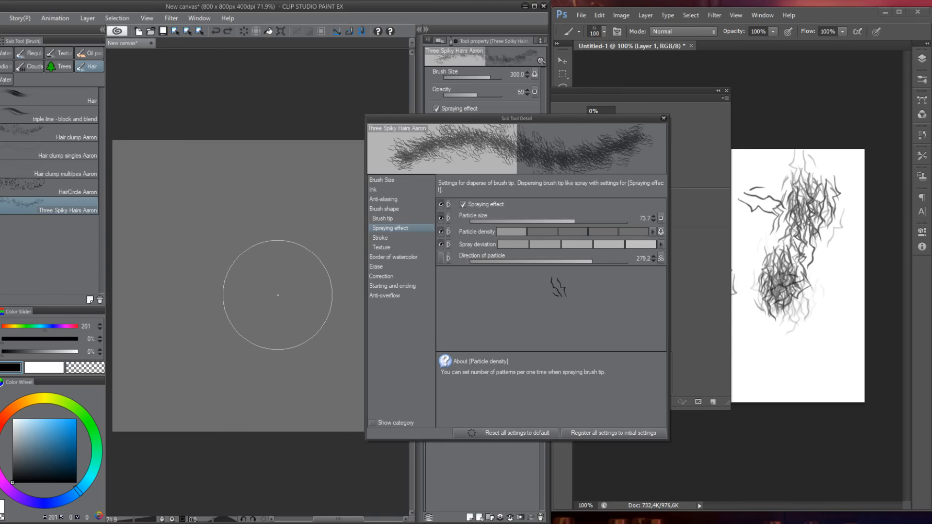
- Paint large test strokes with the brush size raised to 400, and clear the whole canvas
mouse_move(223, 238)
left_mouse_down()
mouse_move(246, 267)
mouse_move(249, 309)
mouse_move(209, 340)
mouse_move(208, 202)
mouse_move(214, 228)
mouse_move(286, 284)
mouse_move(209, 253)
mouse_move(259, 218)
mouse_move(214, 227)
mouse_move(312, 417)
mouse_move(304, 311)
mouse_move(309, 337)
left_mouse_up()
key("ctrl+a")
key("Delete")
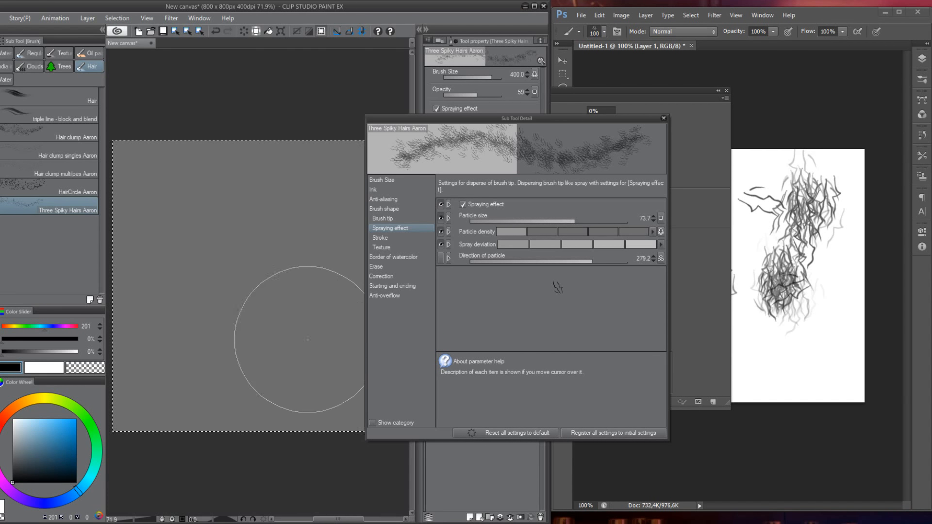
key("ctrl+d")
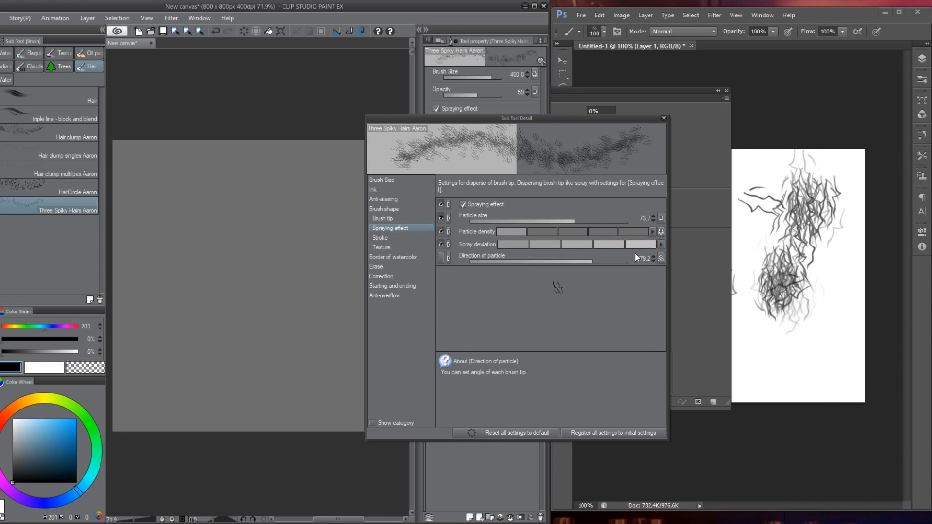
- Compare the lowest spray deviation with the highest, restore the highest, and check the angle jitter in Photoshop's Shape Dynamics
left_click(508, 244)
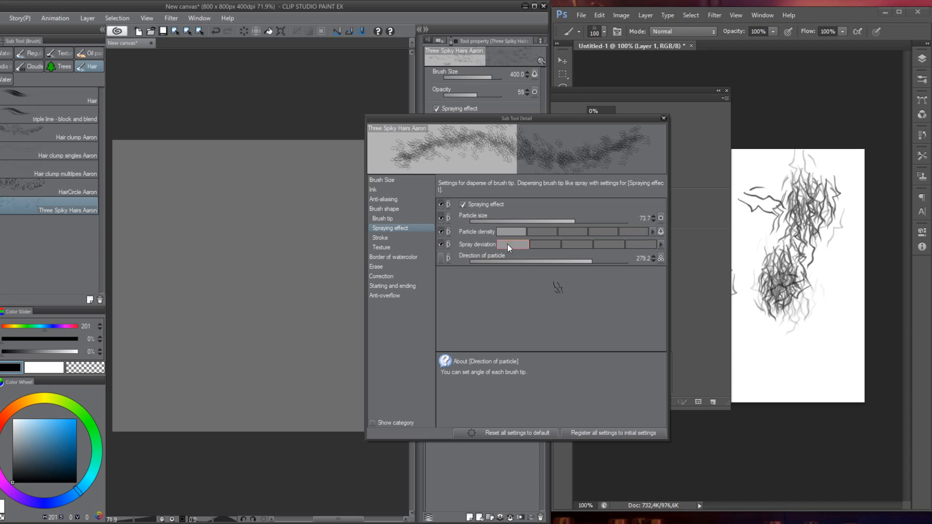
left_click(648, 246)
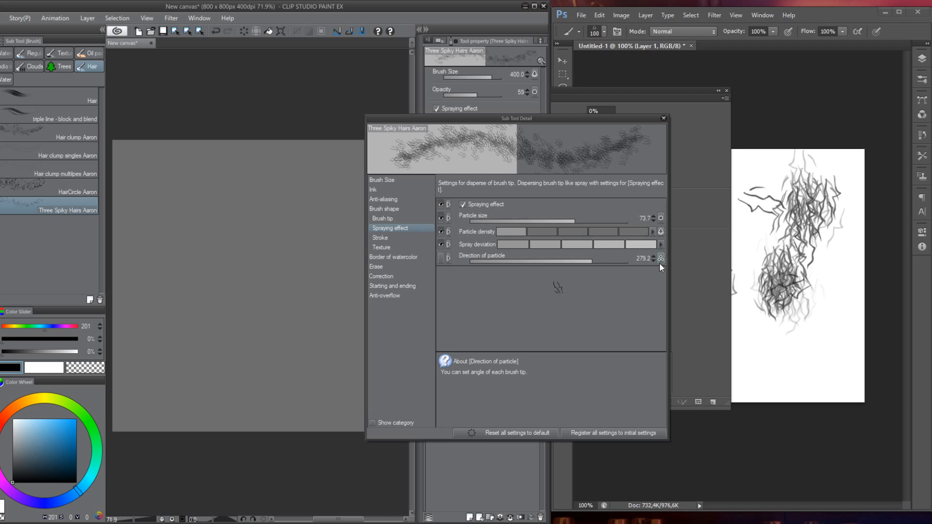
left_click(762, 252)
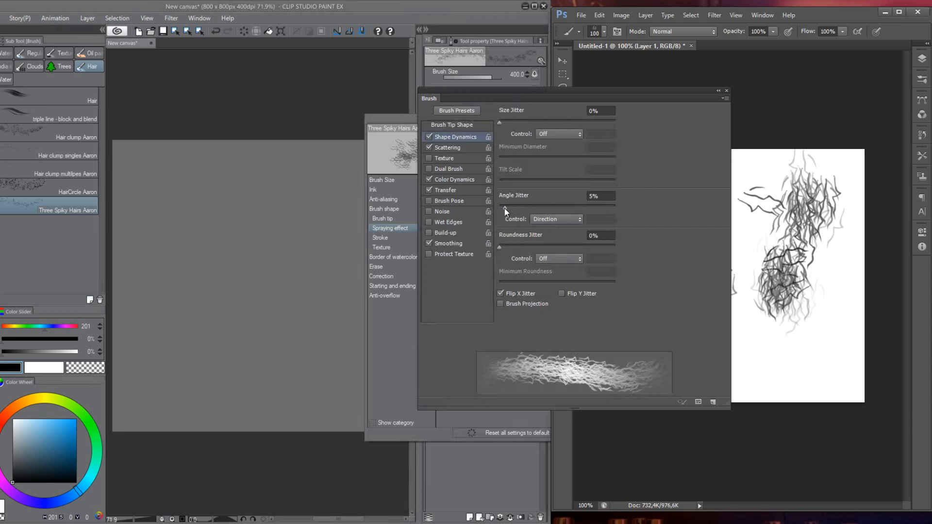
left_click(395, 343)
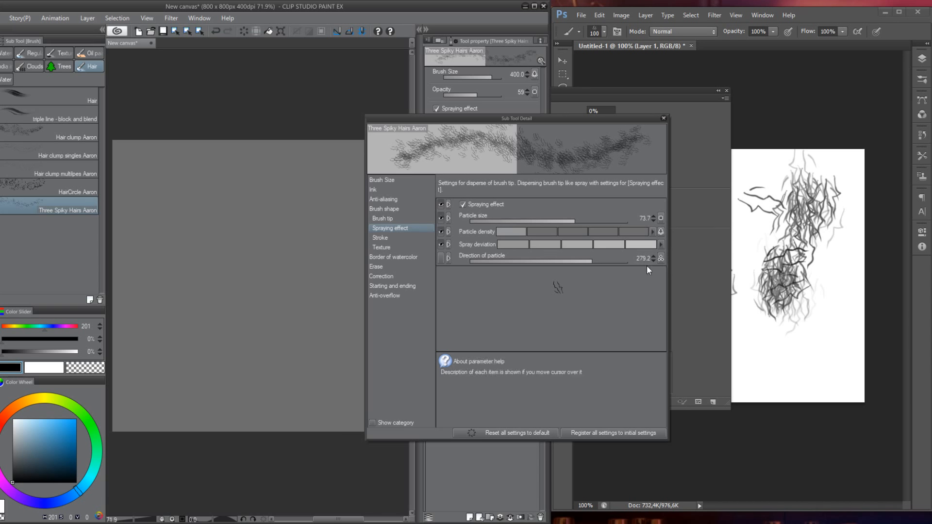
- Lower the random degree of effect on the spray's particle direction, keeping Direction of line as the source
left_click(661, 259)
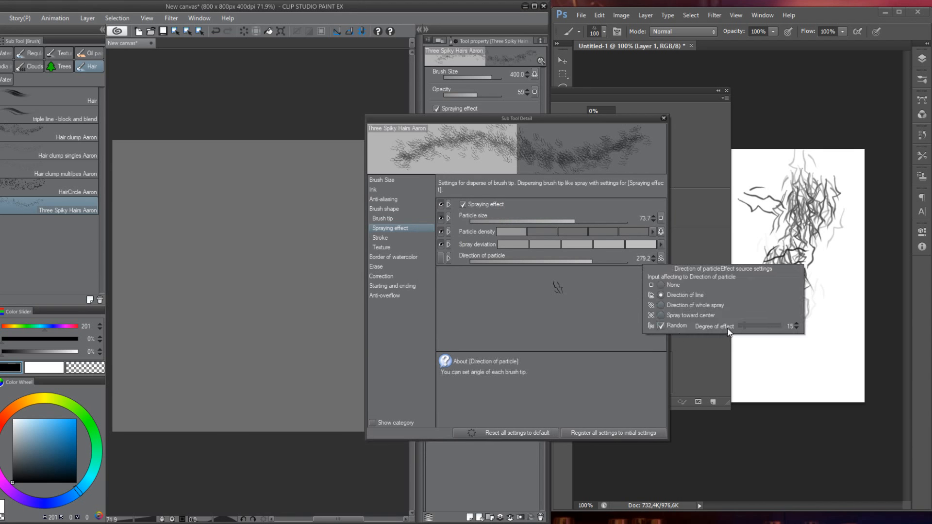
left_click(789, 326)
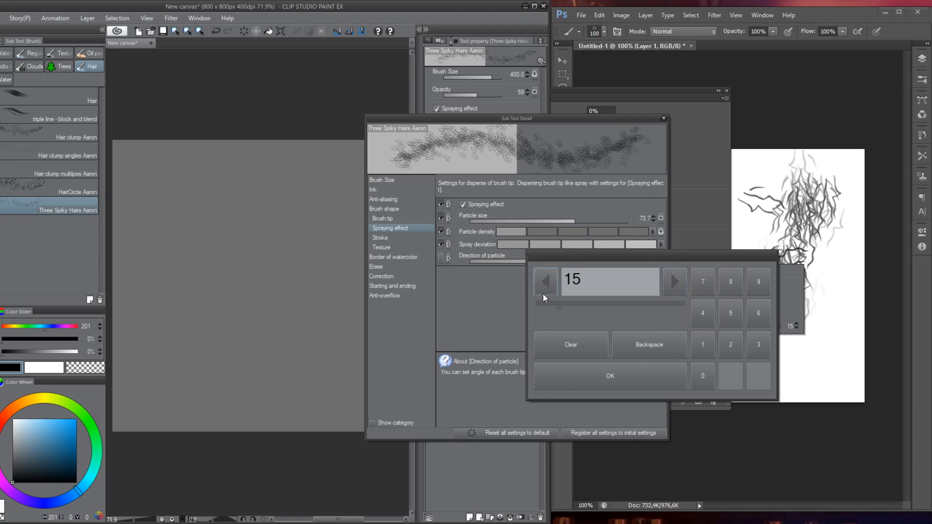
left_click_drag(543, 294, 544, 286)
left_click(628, 384)
left_click(217, 197)
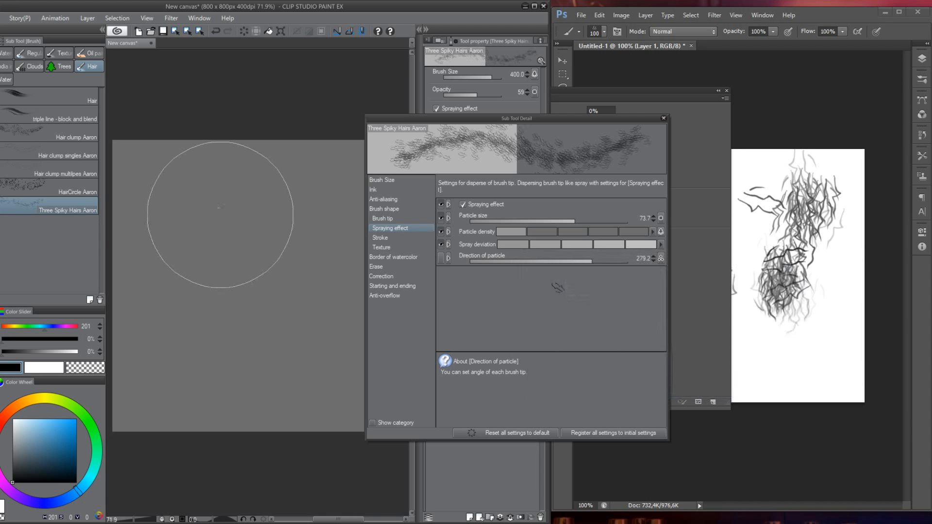
- Test the adjusted particle direction with dense overlapping hair strokes at brush size 400 and undo them
mouse_move(220, 209)
left_mouse_down()
mouse_move(232, 292)
mouse_move(255, 199)
mouse_move(291, 316)
mouse_move(250, 245)
mouse_move(245, 355)
left_mouse_up()
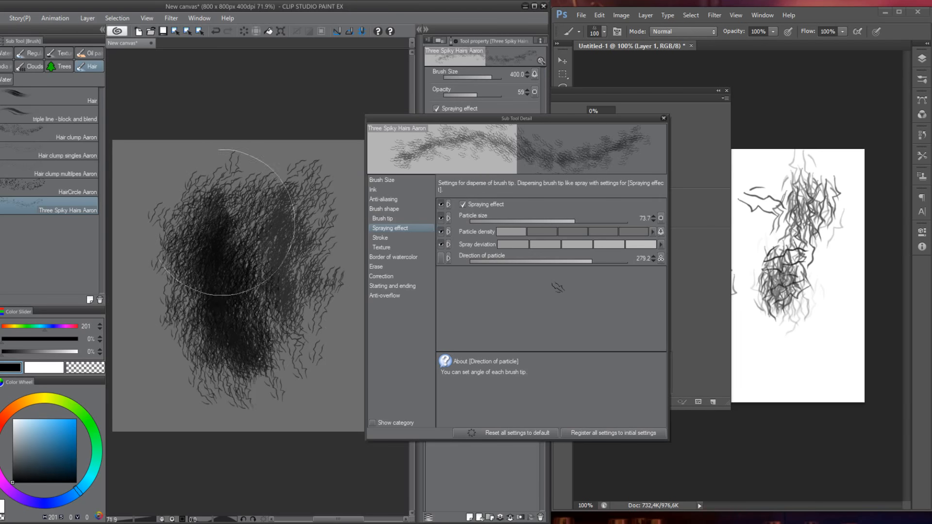
key("ctrl+z")
key("ctrl+z")
key("ctrl+z")
key("ctrl+z")
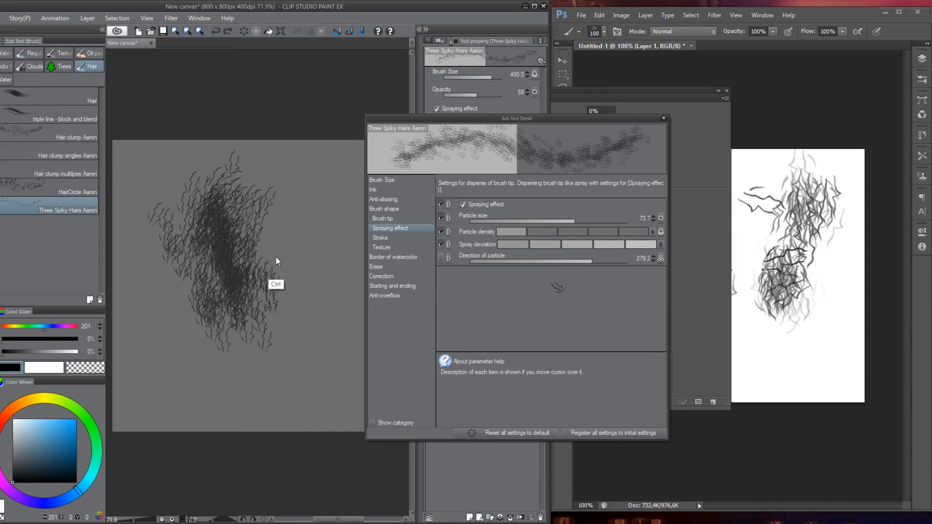
- Reduce the brush size to 250, testing it with several downward hair strokes that are undone
key("bracketleft")
key("bracketleft")
mouse_move(212, 212)
left_mouse_down()
mouse_move(228, 223)
mouse_move(234, 287)
left_mouse_up()
mouse_move(275, 218)
left_mouse_down()
mouse_move(265, 214)
mouse_move(261, 316)
left_mouse_up()
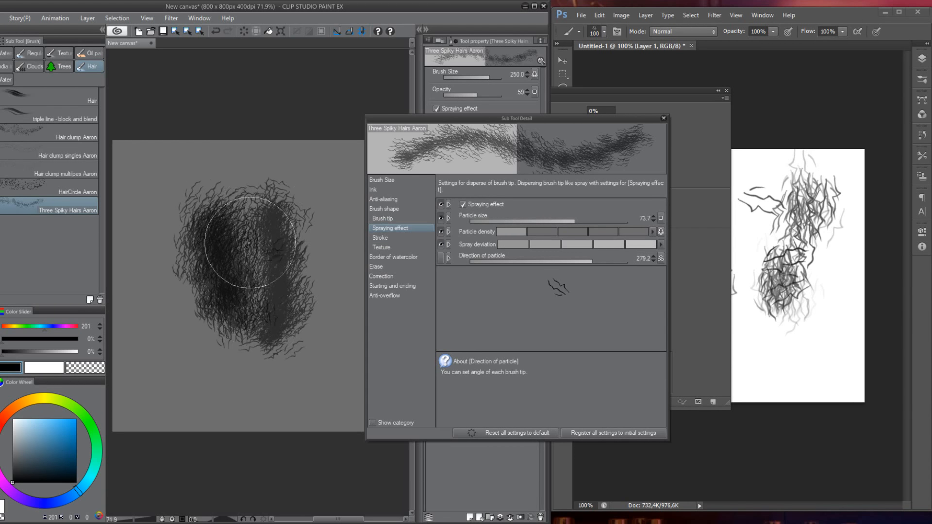
left_click_drag(254, 245, 257, 338)
key("ctrl+z")
key("ctrl+z")
key("ctrl+z")
key("ctrl+z")
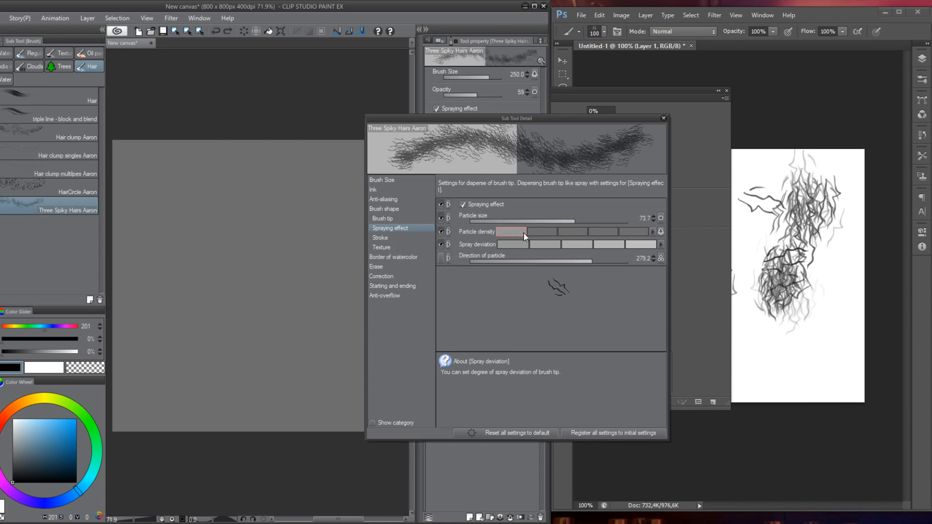
- Try the widest and the tightest automatic gap presets in the stroke settings, painting and undoing a test stroke with each
left_click(384, 237)
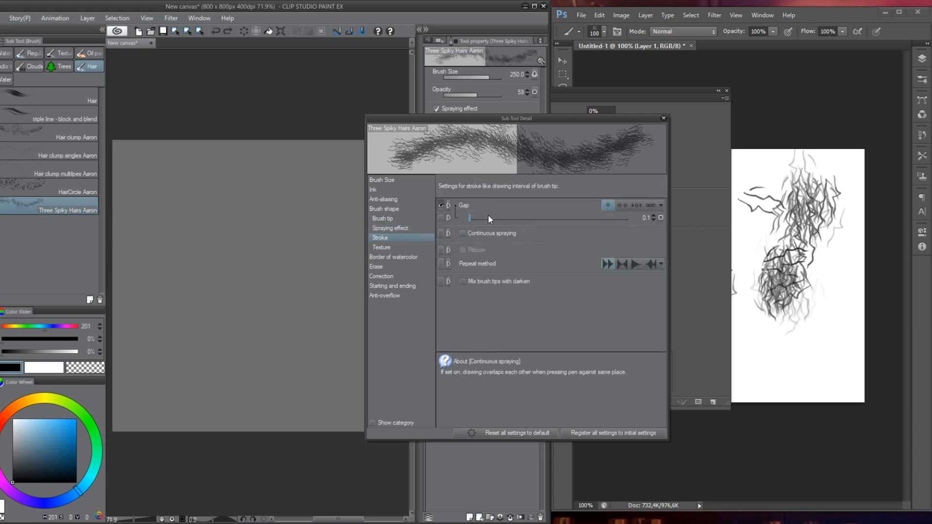
left_click(625, 205)
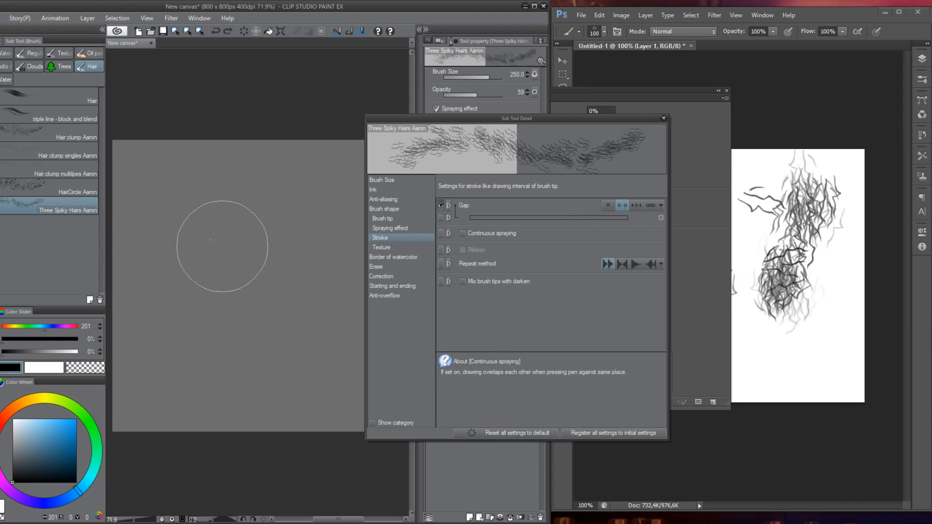
mouse_move(222, 243)
left_mouse_down()
mouse_move(236, 271)
mouse_move(260, 220)
mouse_move(254, 356)
mouse_move(243, 301)
left_mouse_up()
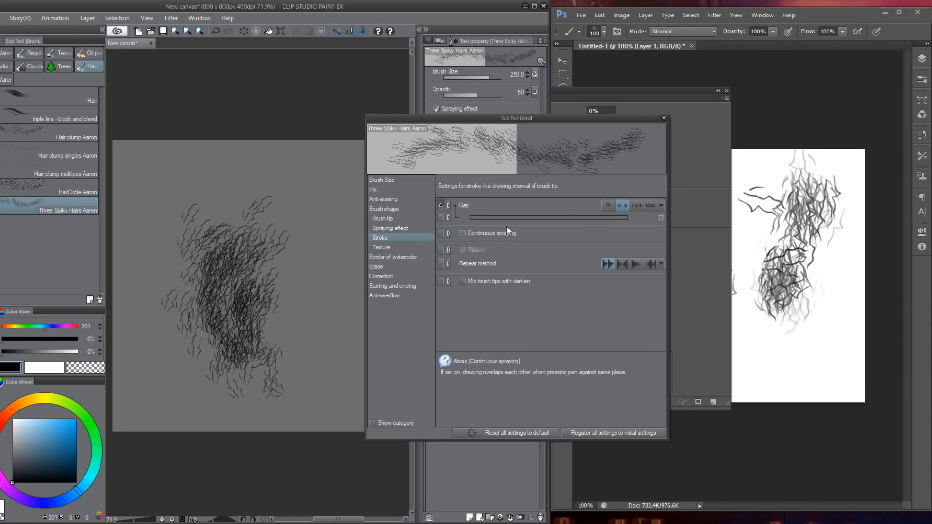
key("ctrl+z")
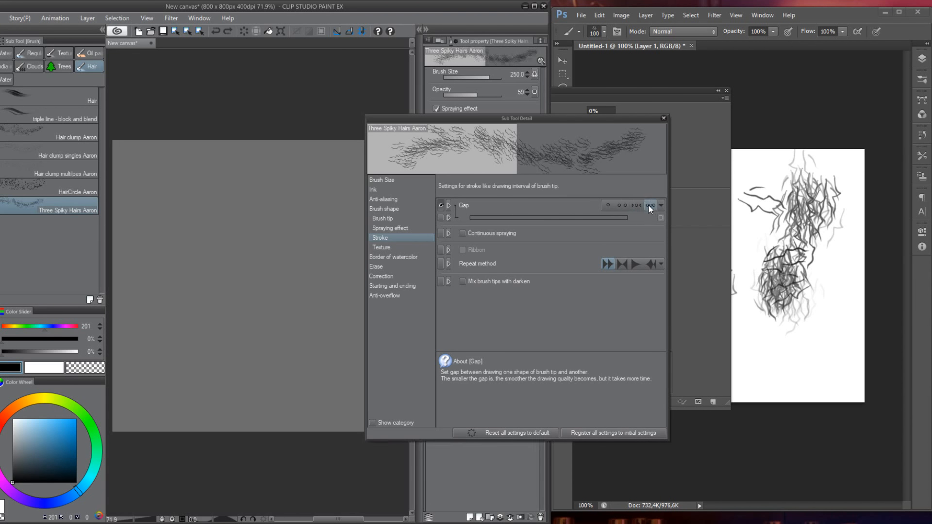
left_click(649, 205)
mouse_move(177, 208)
left_mouse_down()
mouse_move(245, 271)
mouse_move(229, 352)
left_mouse_up()
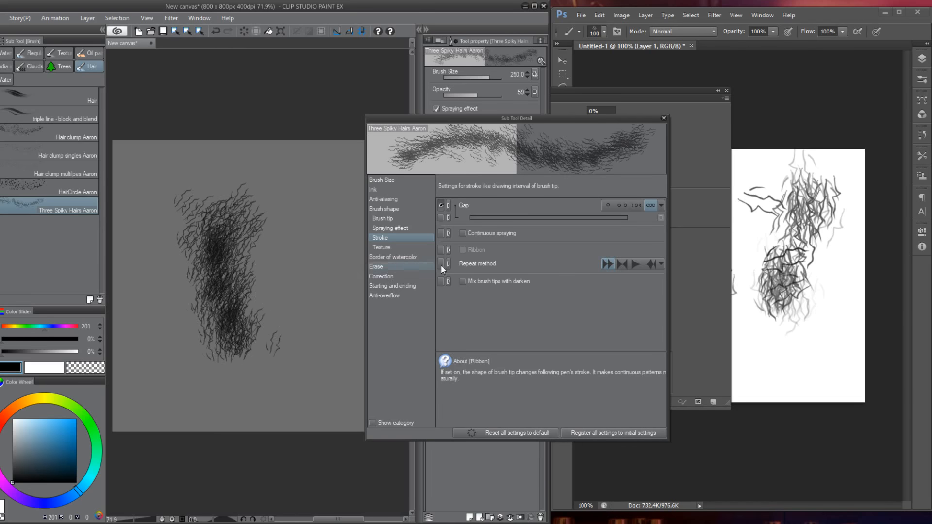
key("ctrl+z")
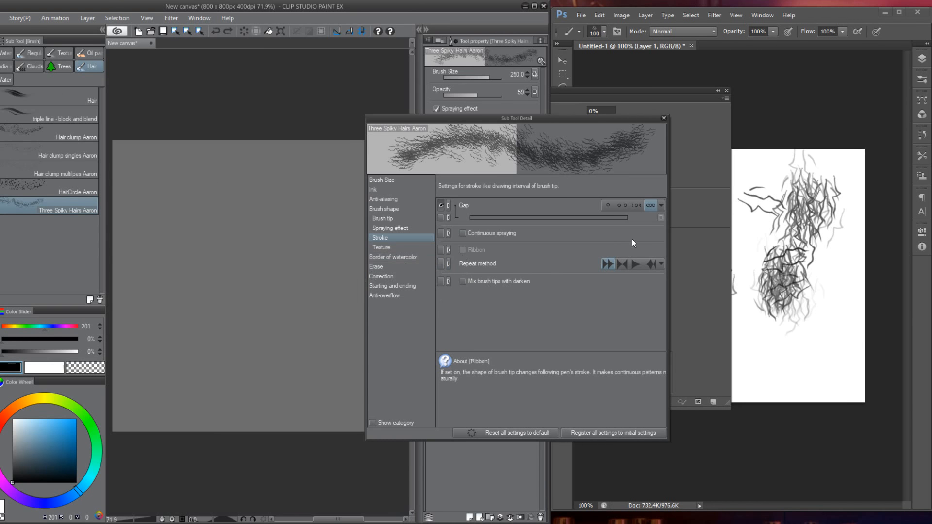
- Set the stroke gap to the medium automatic preset and paint dense overlapping test strokes on the canvas
left_click(638, 204)
mouse_move(209, 243)
left_mouse_down()
mouse_move(236, 274)
mouse_move(236, 333)
mouse_move(257, 212)
mouse_move(267, 324)
mouse_move(230, 208)
mouse_move(229, 321)
mouse_move(221, 323)
mouse_move(274, 210)
mouse_move(301, 284)
mouse_move(256, 275)
mouse_move(218, 339)
mouse_move(279, 311)
left_mouse_up()
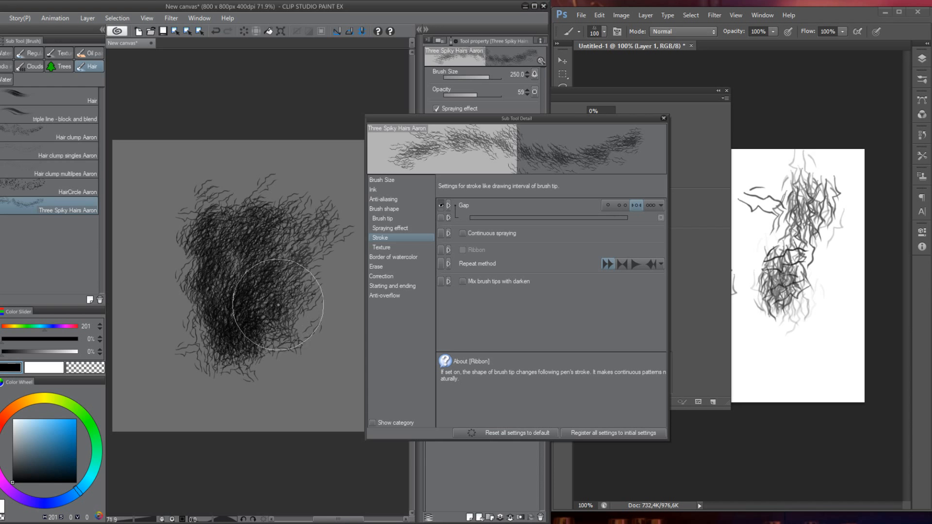
- Clear all the test strokes from the canvas and remove the selection
key("ctrl+a")
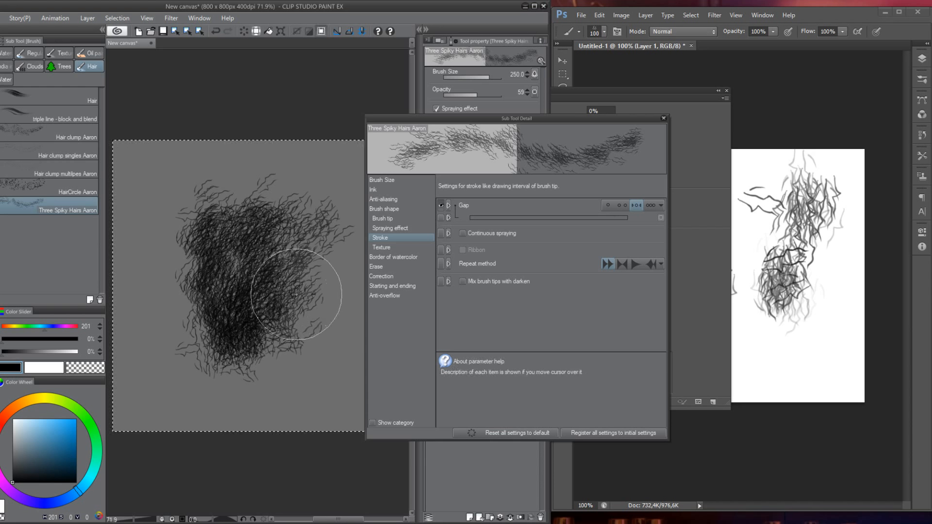
key("Delete")
key("ctrl+d")
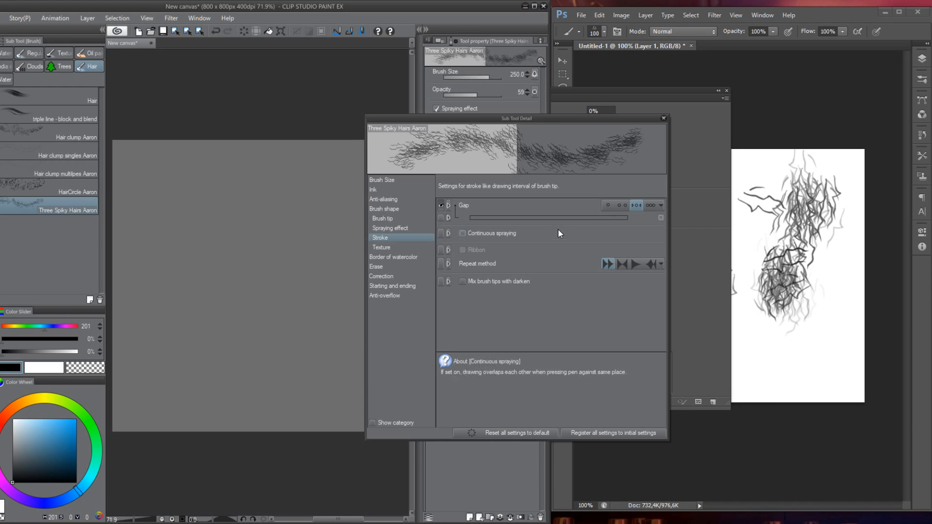
- Try the Wide gap preset, switch the stroke gap to a fixed value of 4.0, and paint dense overlapping test strokes
left_click(622, 206)
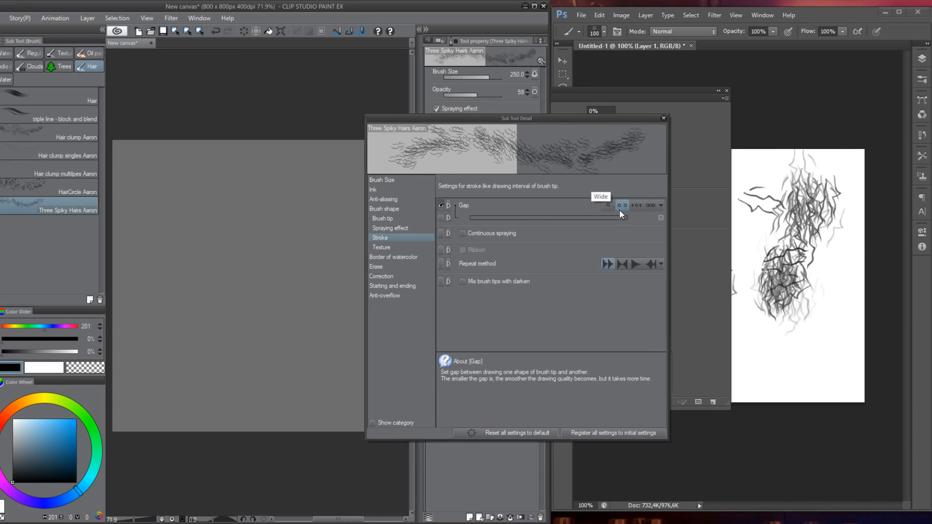
left_click(609, 205)
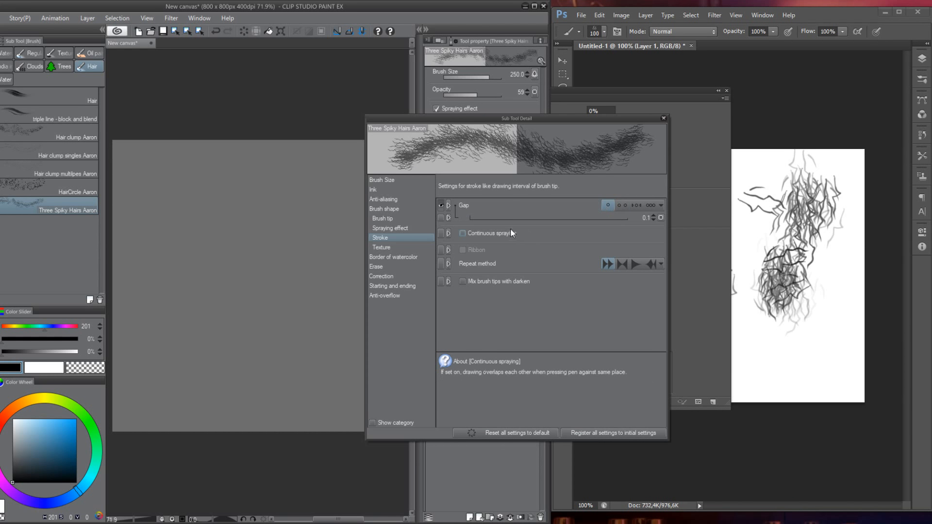
mouse_move(498, 218)
left_mouse_down()
mouse_move(560, 220)
mouse_move(528, 217)
left_mouse_up()
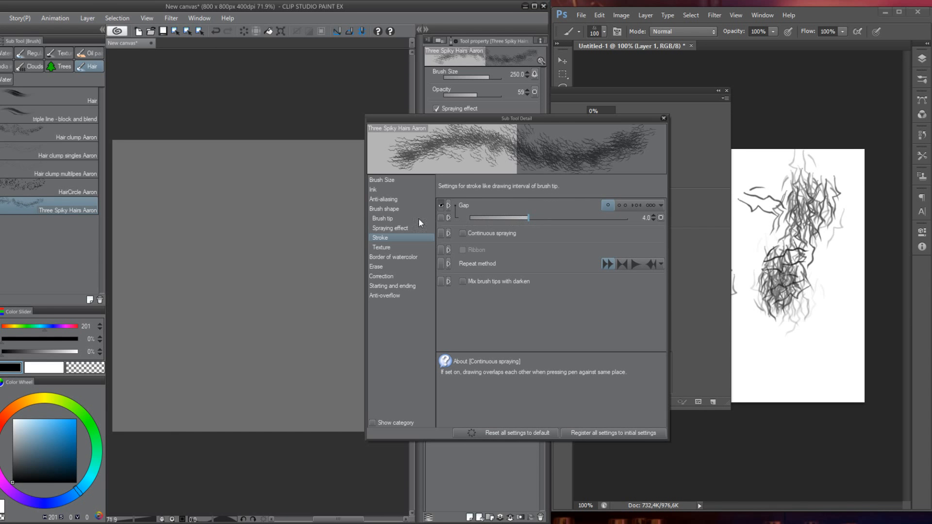
mouse_move(214, 197)
left_mouse_down()
mouse_move(215, 310)
mouse_move(236, 246)
mouse_move(241, 367)
left_mouse_up()
mouse_move(265, 364)
left_mouse_down()
mouse_move(291, 296)
mouse_move(252, 233)
mouse_move(292, 331)
mouse_move(253, 254)
mouse_move(245, 374)
mouse_move(254, 312)
mouse_move(228, 349)
left_mouse_up()
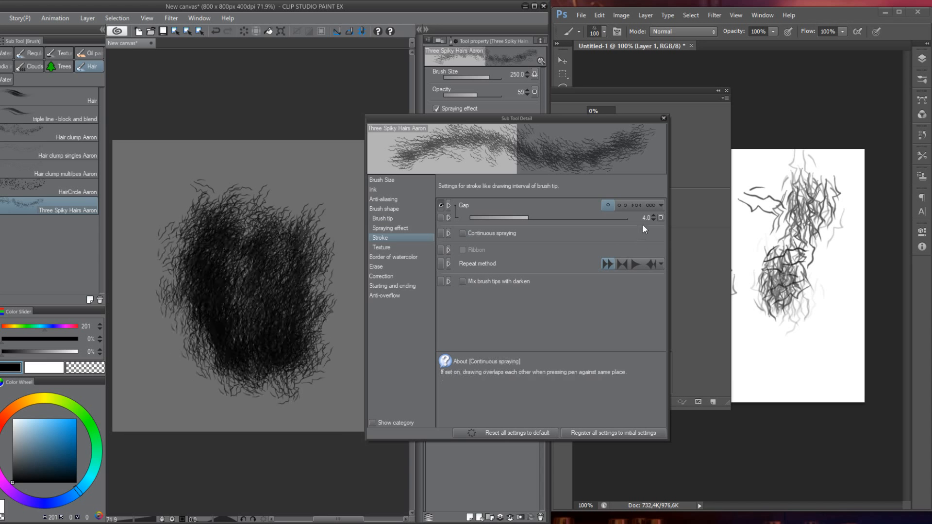
- Let Random affect the fixed gap with a minimum value of 53, paint more test strokes, and recheck the effect source settings
left_click(660, 219)
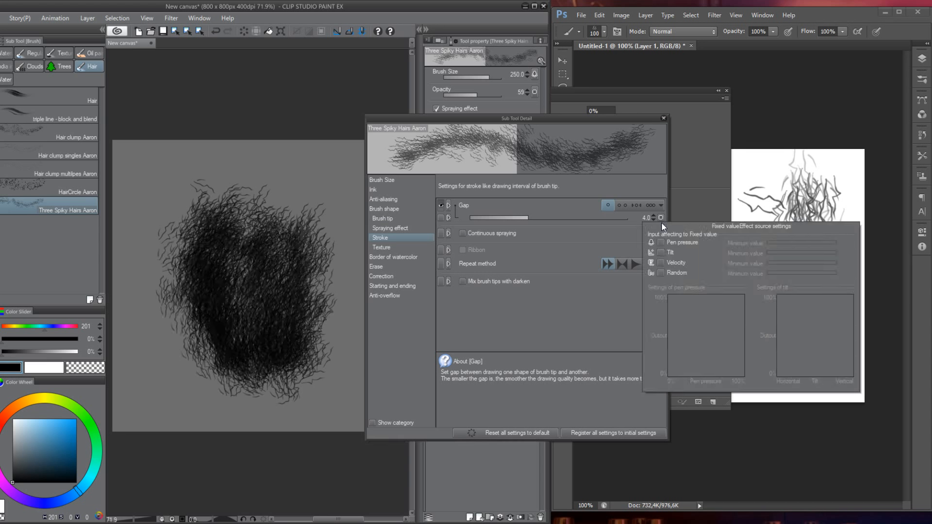
left_click(661, 273)
left_click(801, 274)
left_click(298, 194)
mouse_move(297, 193)
left_mouse_down()
mouse_move(308, 307)
mouse_move(283, 197)
mouse_move(224, 295)
mouse_move(226, 345)
mouse_move(228, 238)
mouse_move(222, 387)
mouse_move(186, 225)
mouse_move(240, 367)
mouse_move(164, 322)
mouse_move(228, 318)
mouse_move(276, 365)
mouse_move(298, 268)
mouse_move(275, 384)
mouse_move(324, 290)
mouse_move(221, 284)
mouse_move(260, 393)
mouse_move(176, 321)
mouse_move(273, 289)
mouse_move(290, 373)
left_mouse_up()
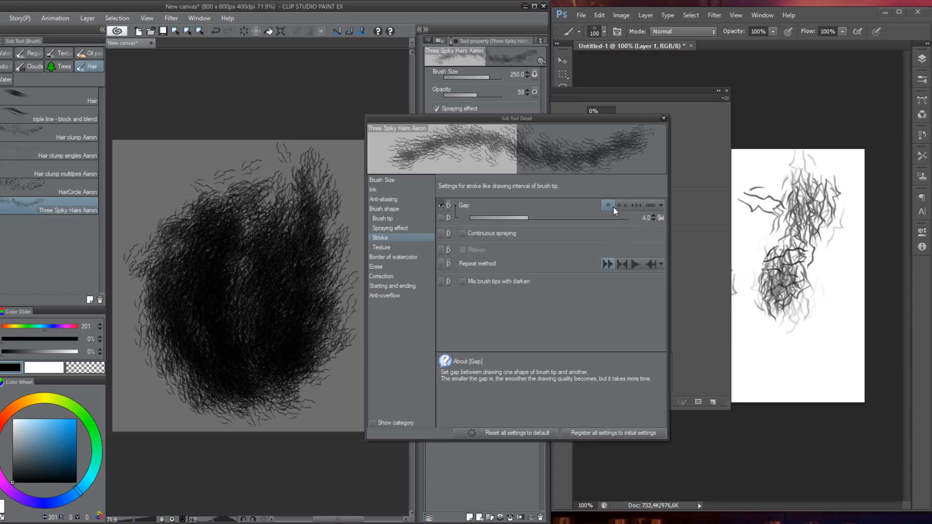
left_click(661, 218)
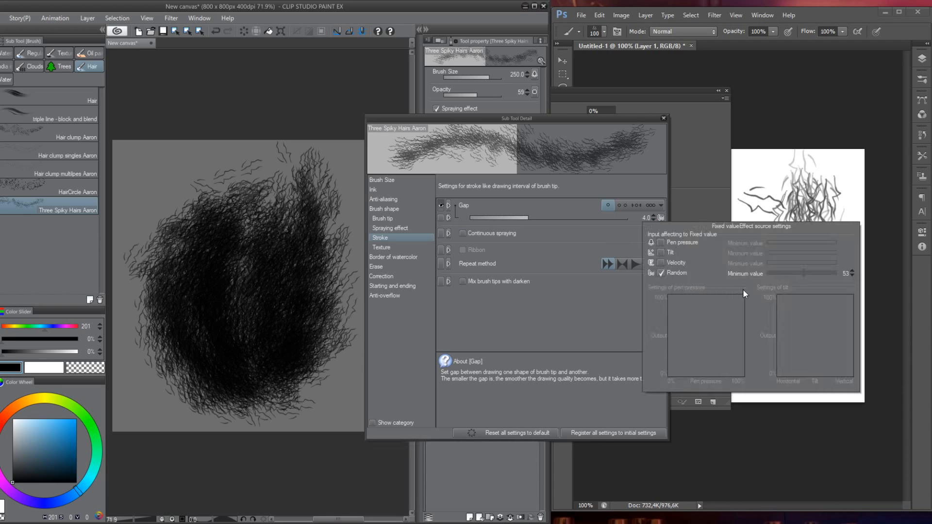
left_click(549, 329)
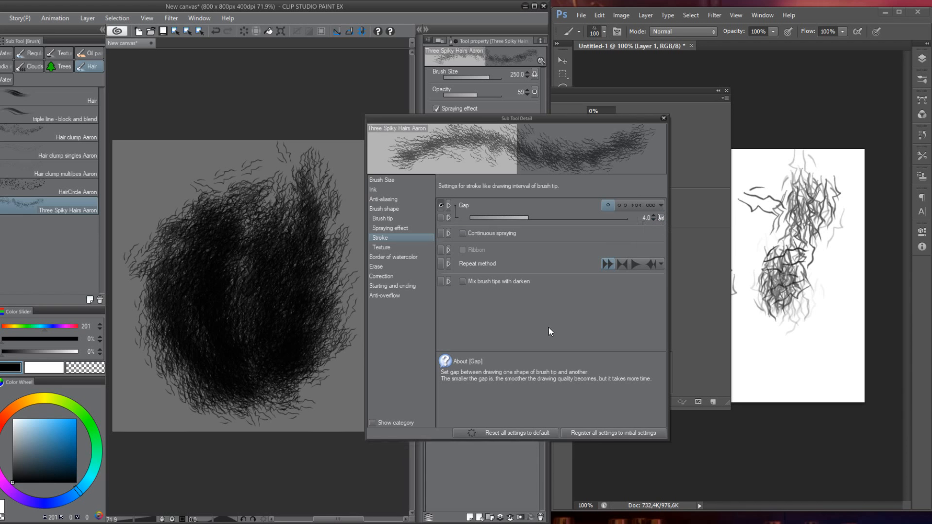
- Set the repeat method to the facing-arrows option and paint comparison hair strokes in Photoshop and on the Clip Studio Paint canvas
left_click(462, 234)
left_click(463, 234)
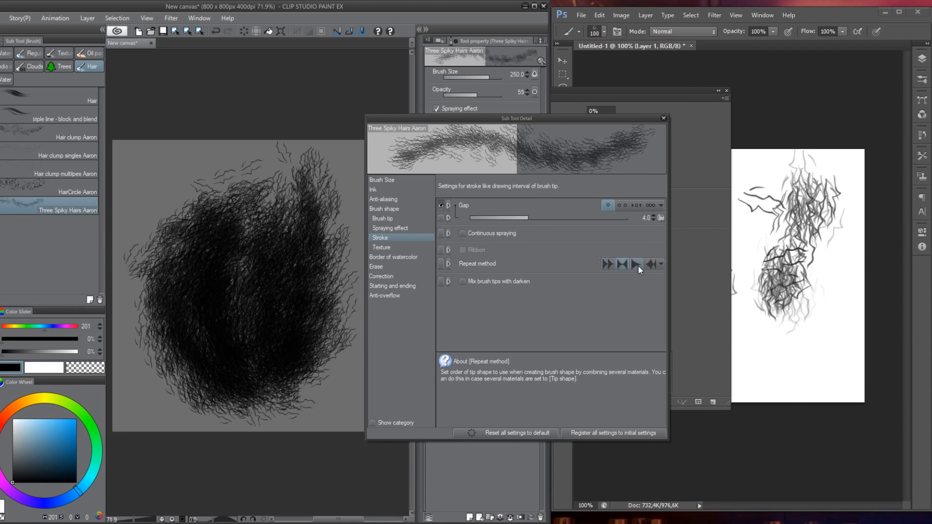
left_click(779, 261)
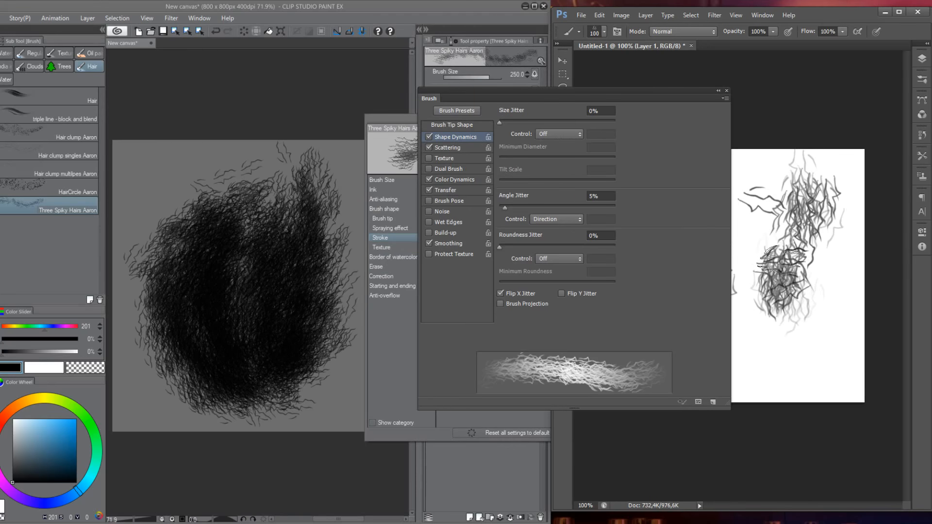
left_click(727, 90)
mouse_move(670, 256)
left_mouse_down()
mouse_move(667, 305)
mouse_move(680, 252)
mouse_move(698, 334)
mouse_move(719, 238)
mouse_move(722, 349)
left_mouse_up()
left_click(321, 257)
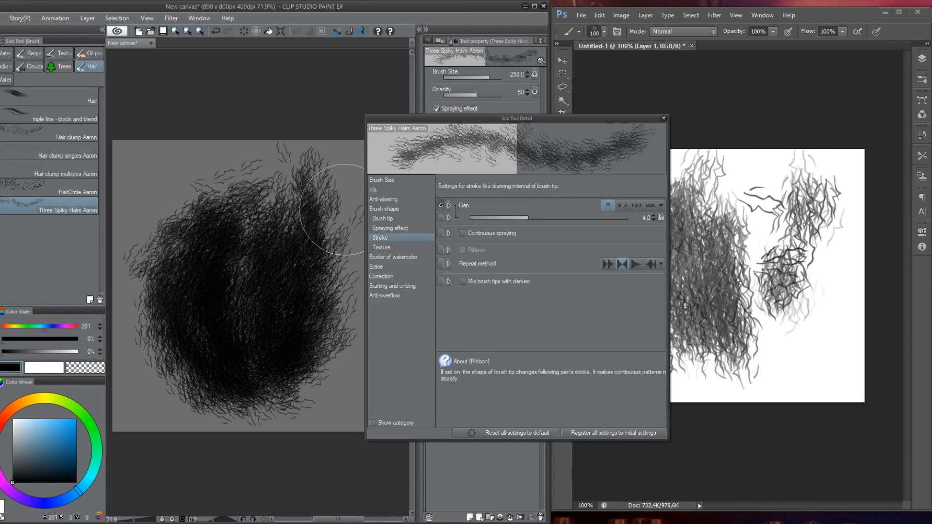
mouse_move(343, 209)
left_mouse_down()
mouse_move(335, 345)
mouse_move(228, 199)
mouse_move(156, 165)
mouse_move(177, 250)
mouse_move(271, 340)
left_mouse_up()
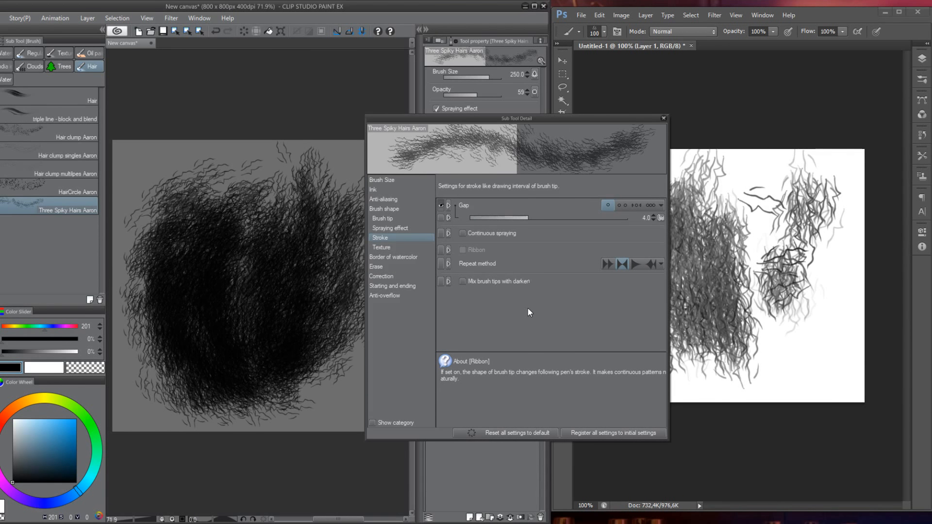
- Look through the brush's Starting and ending, Anti-overflow, Erase, Border of watercolor, Spraying effect and Ink settings
mouse_move(476, 282)
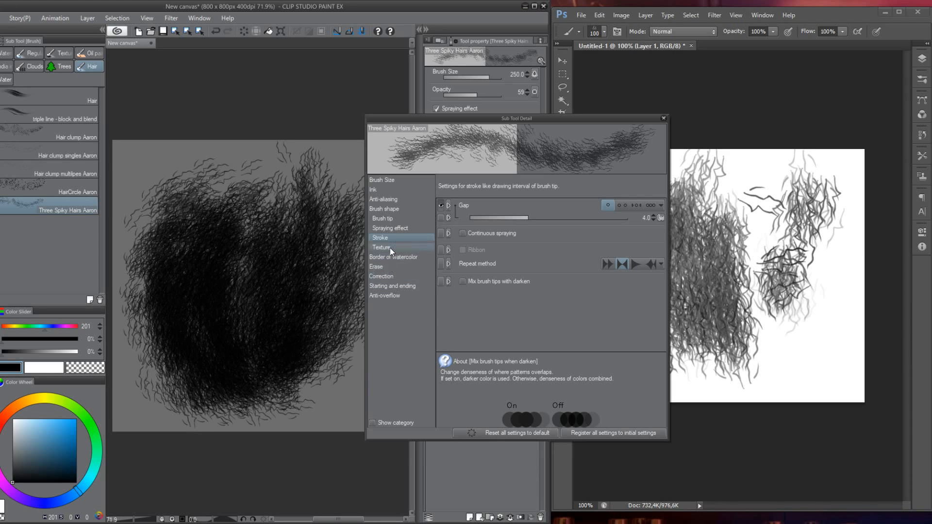
left_click(390, 286)
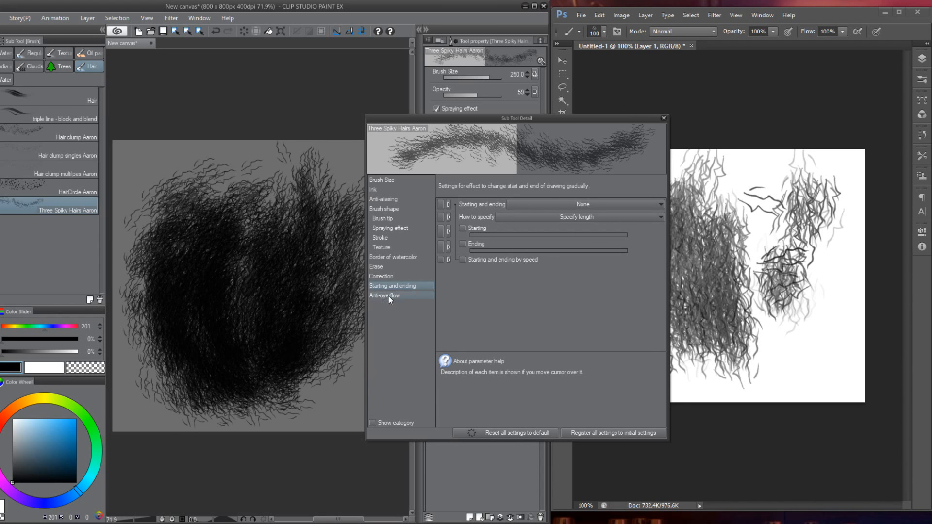
left_click(388, 295)
left_click(390, 268)
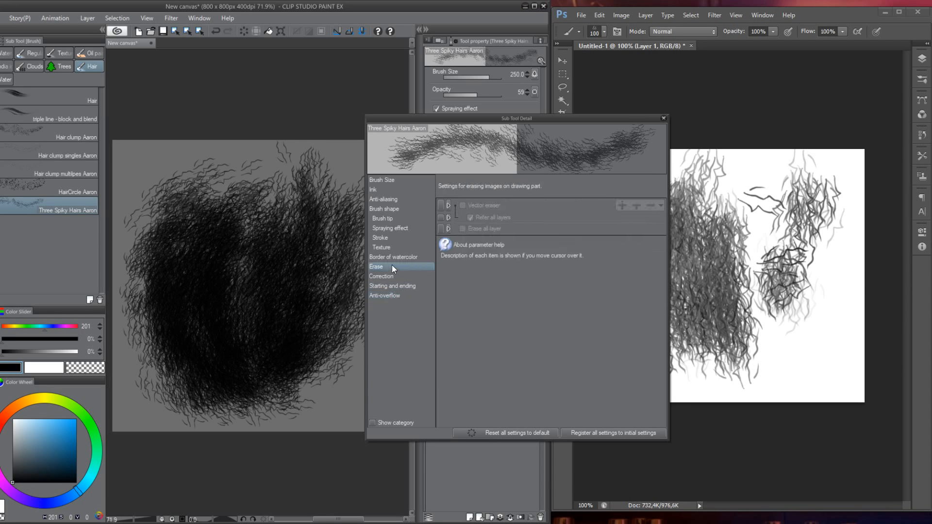
left_click(396, 258)
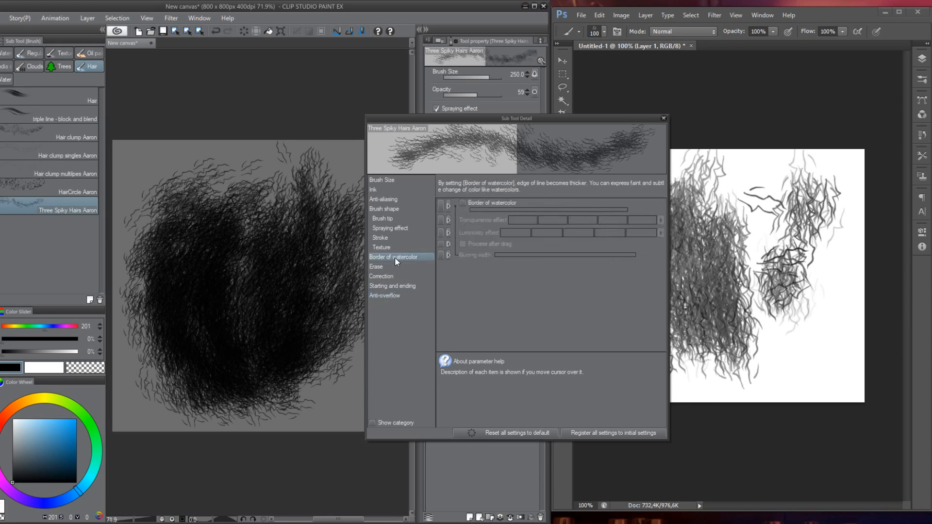
left_click(389, 228)
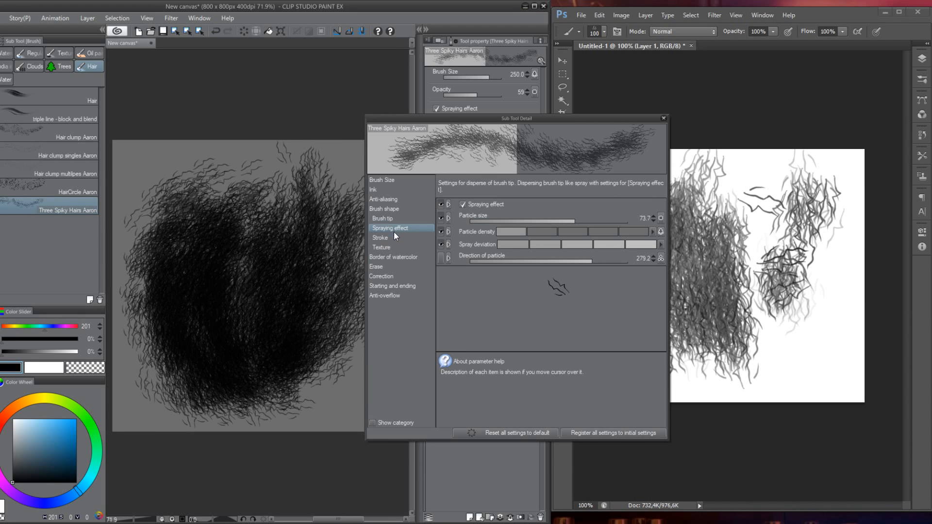
left_click(396, 190)
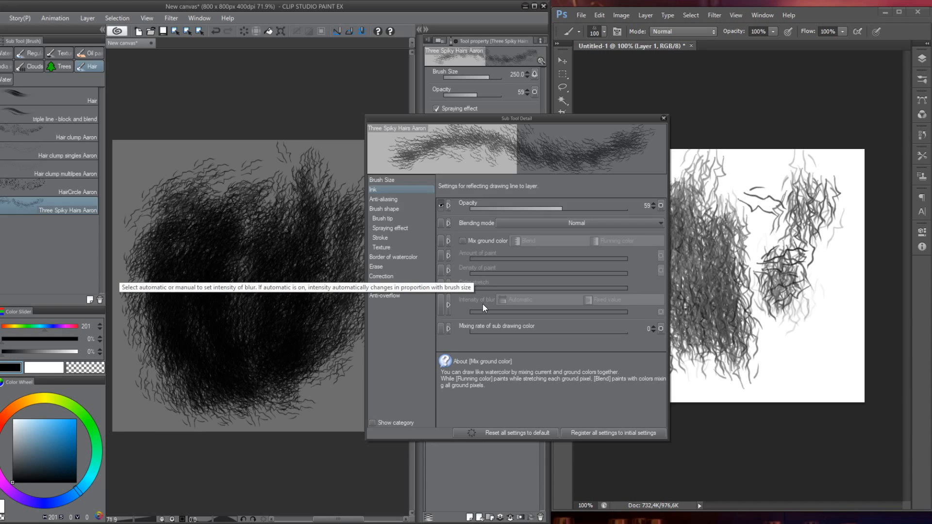
- Switch to Photoshop and open the hair brush's Color Dynamics settings
left_click(775, 214)
left_click(617, 32)
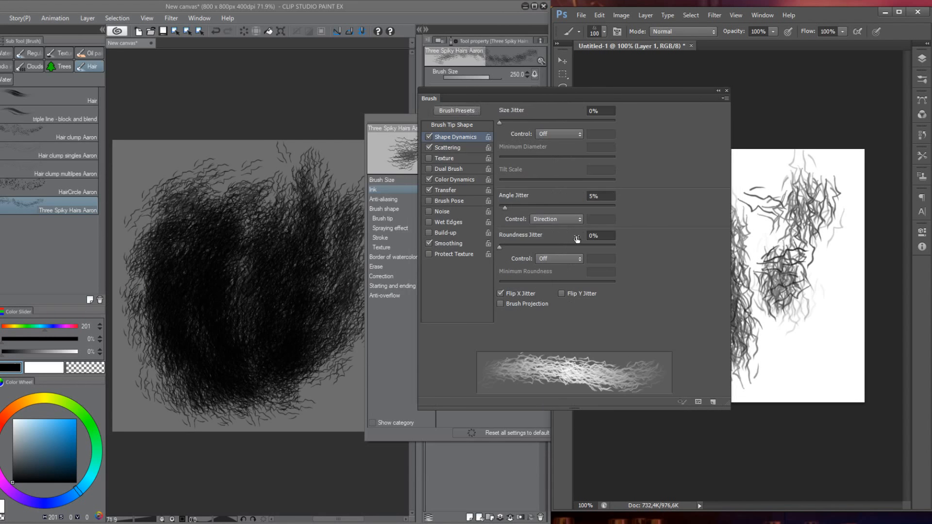
left_click(456, 179)
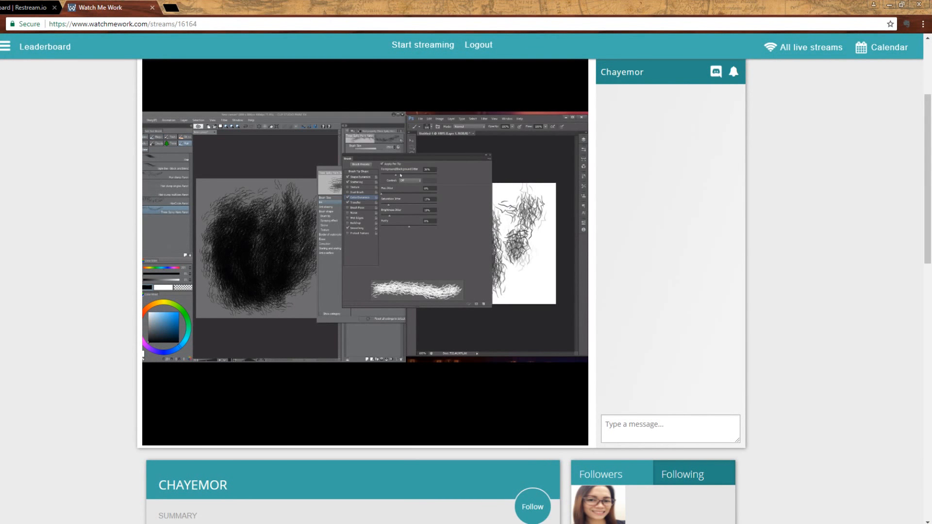
- Check the Watch Me Work stream page and the Restream channel dashboard in the browser and return to the painting programs
scroll(81, 375, "up", 2)
scroll(79, 380, "down", 1)
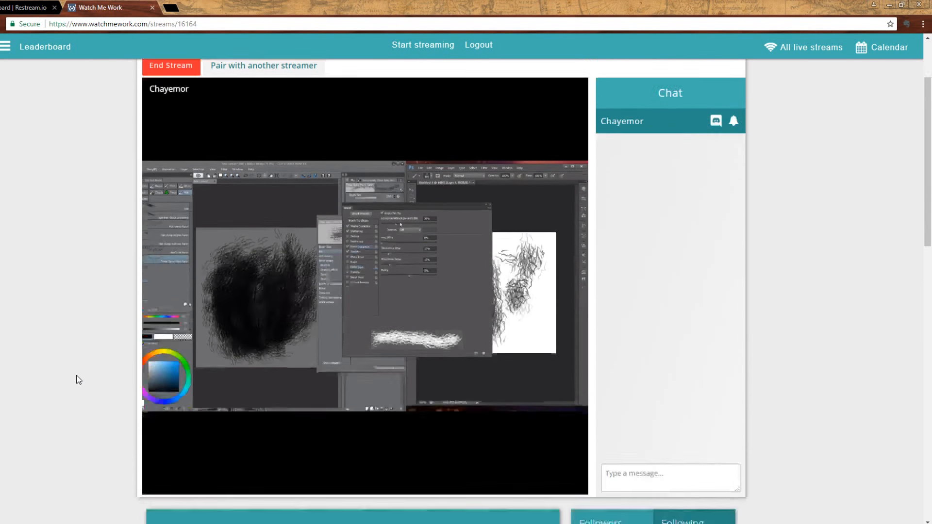
scroll(78, 380, "down", 2)
left_click(39, 7)
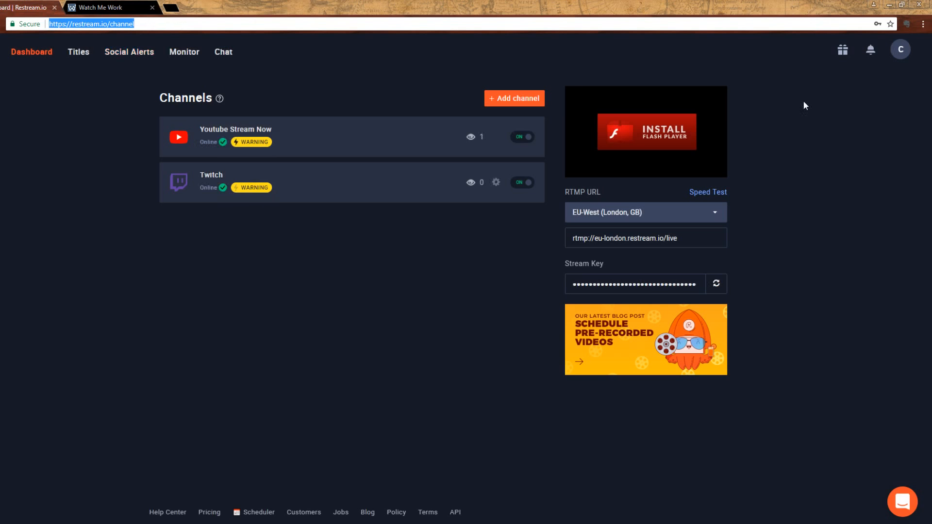
left_click(889, 4)
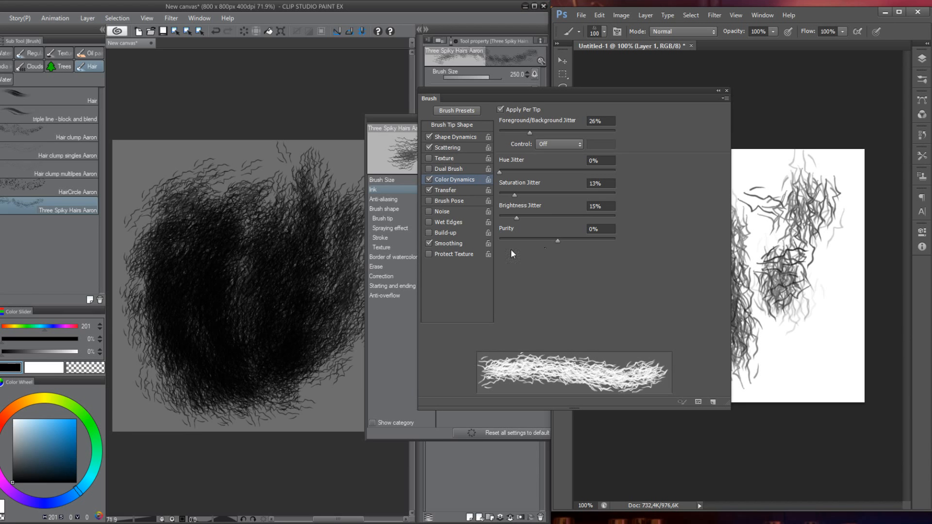
- Close Photoshop's brush settings, paint a hair stroke over the top of the large hair patch, and return to Clip Studio Paint
left_click(726, 91)
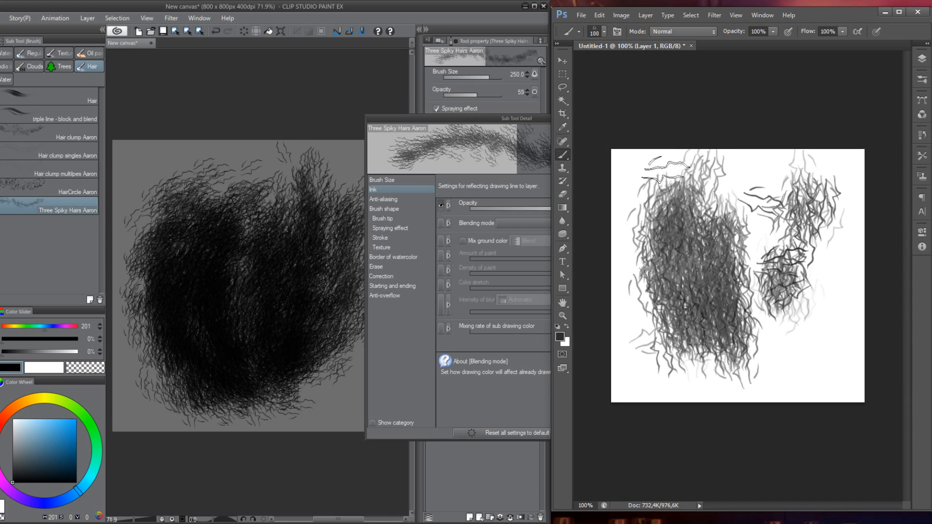
mouse_move(665, 170)
left_mouse_down()
mouse_move(695, 207)
mouse_move(732, 214)
mouse_move(735, 243)
left_mouse_up()
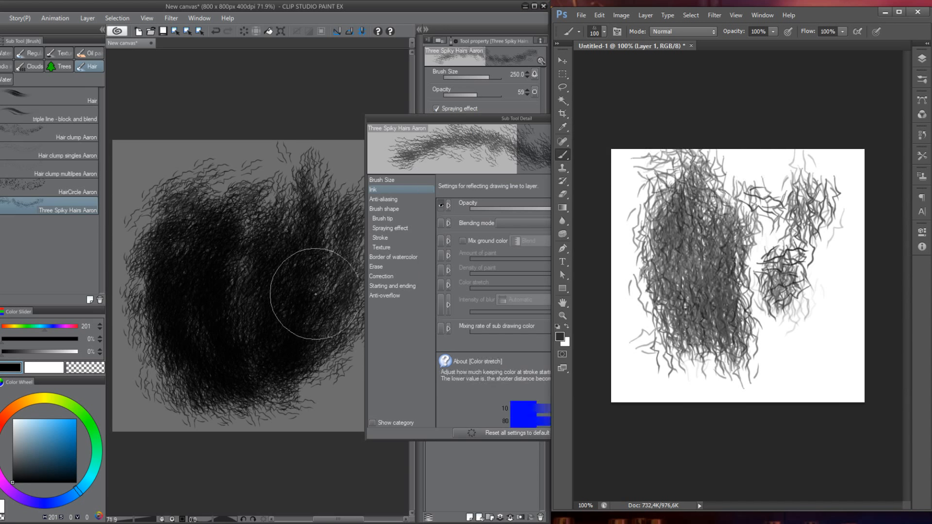
left_click(453, 346)
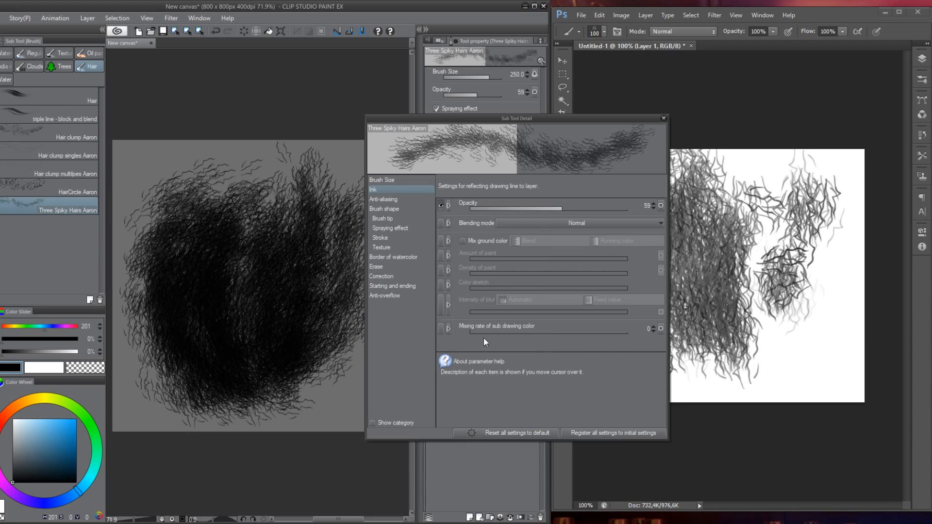
- Show Mix ground color in the tool properties and enable it, trying Running color before choosing Blend
mouse_move(497, 325)
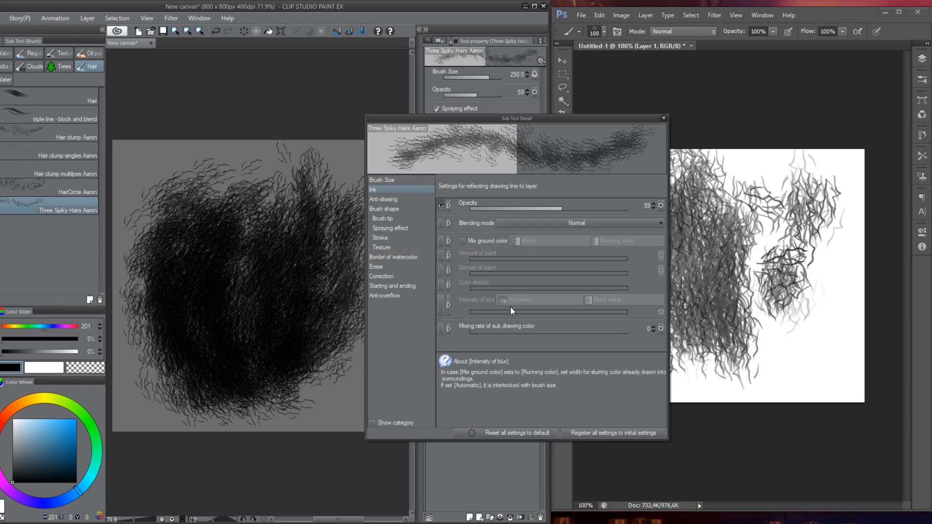
left_click(442, 242)
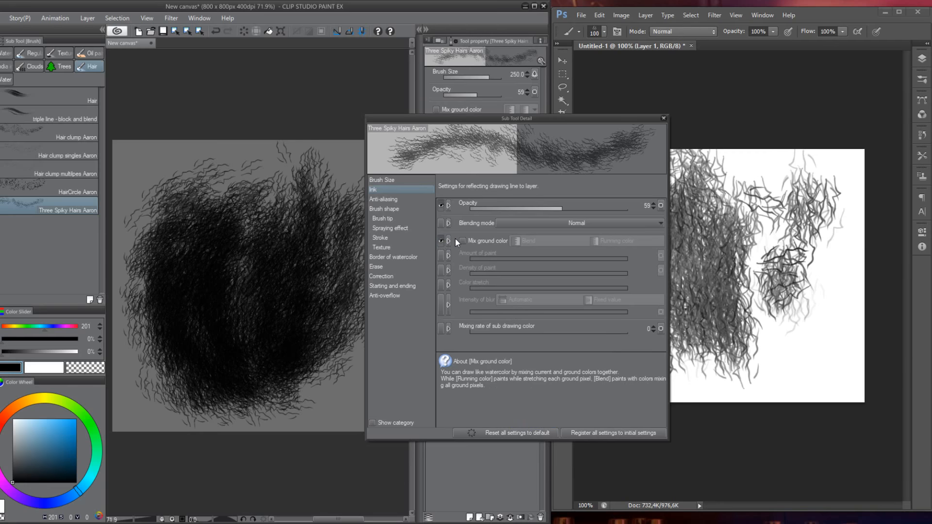
left_click(463, 241)
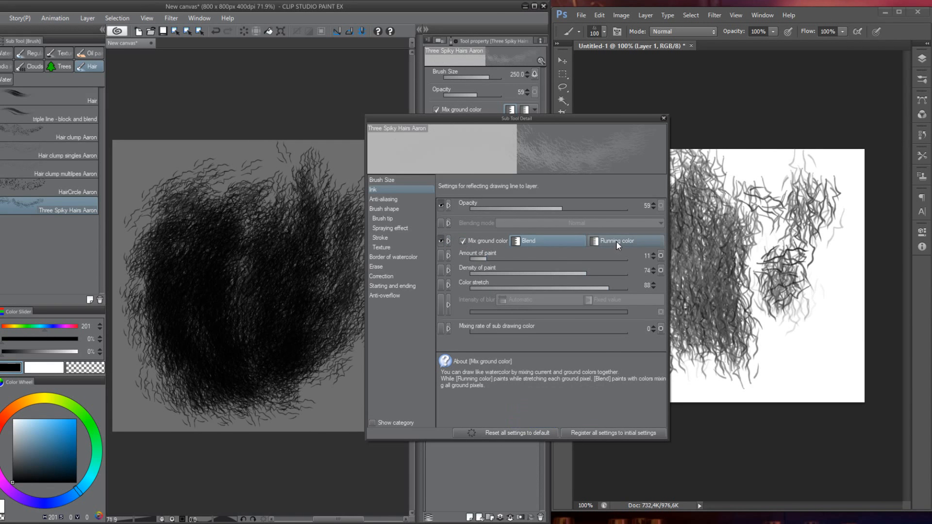
left_click(596, 241)
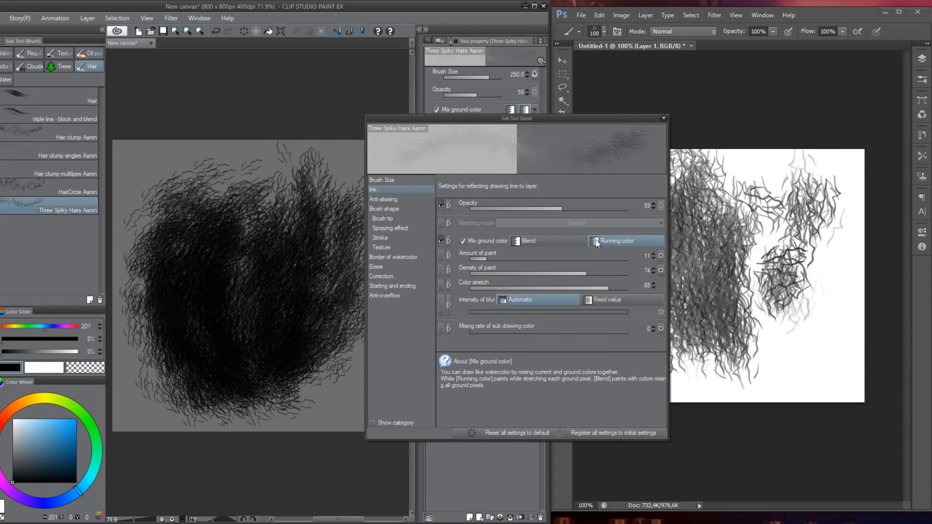
left_click(556, 247)
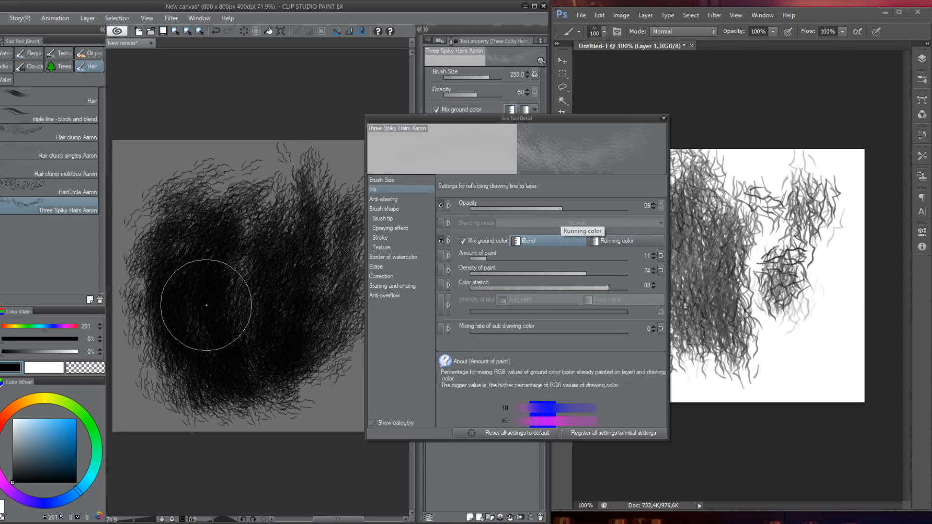
- Switch to Photoshop, set the foreground colour to pure black (000000) and return to the Brush tool
left_click(768, 272)
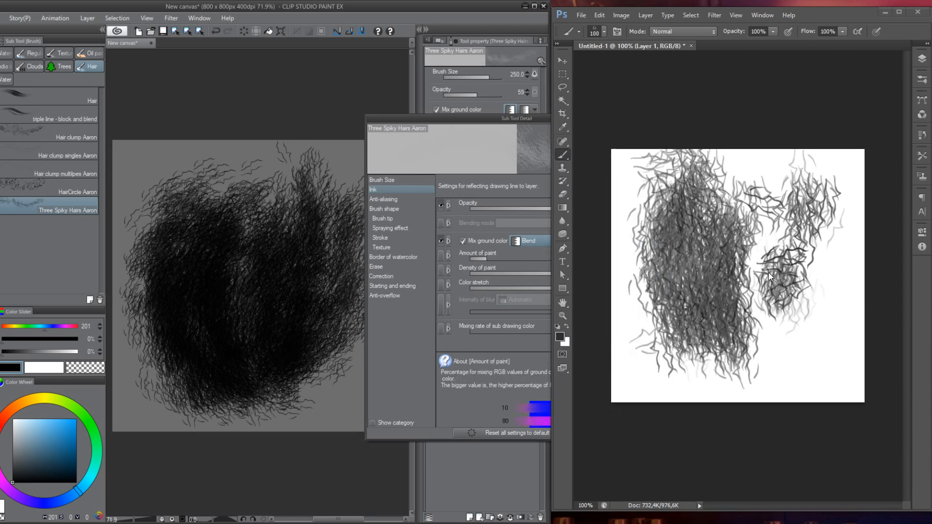
left_click(564, 339)
left_click_drag(644, 256, 563, 288)
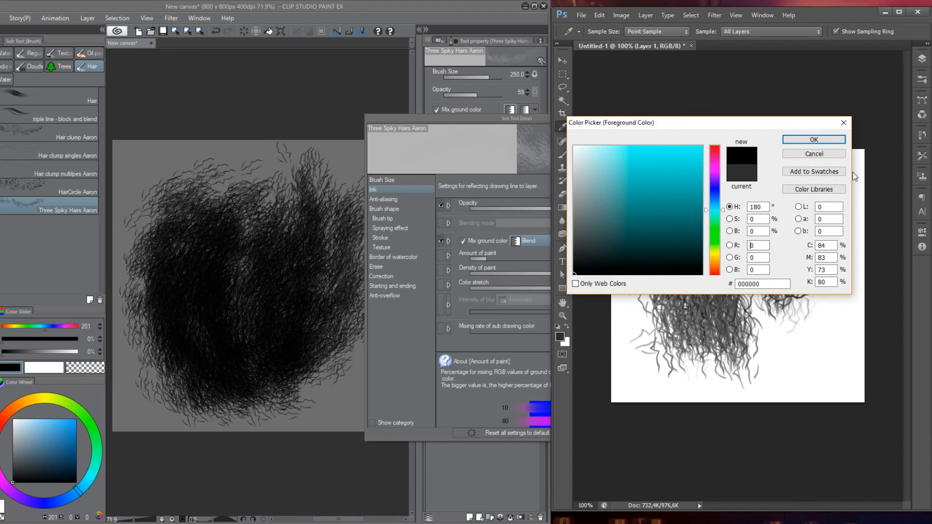
left_click(814, 139)
key("b")
- Delete everything painted on the Photoshop layer and deselect
key("ctrl+a")
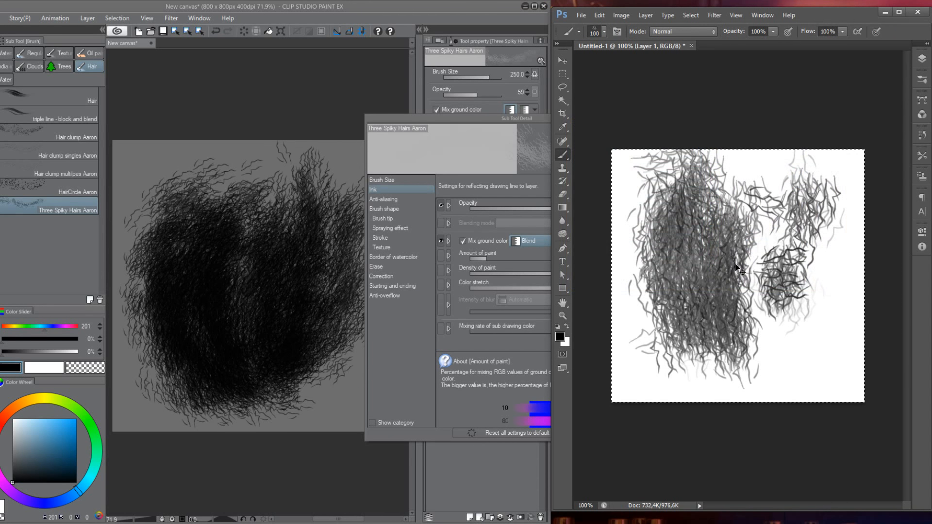
key("Delete")
key("ctrl+d")
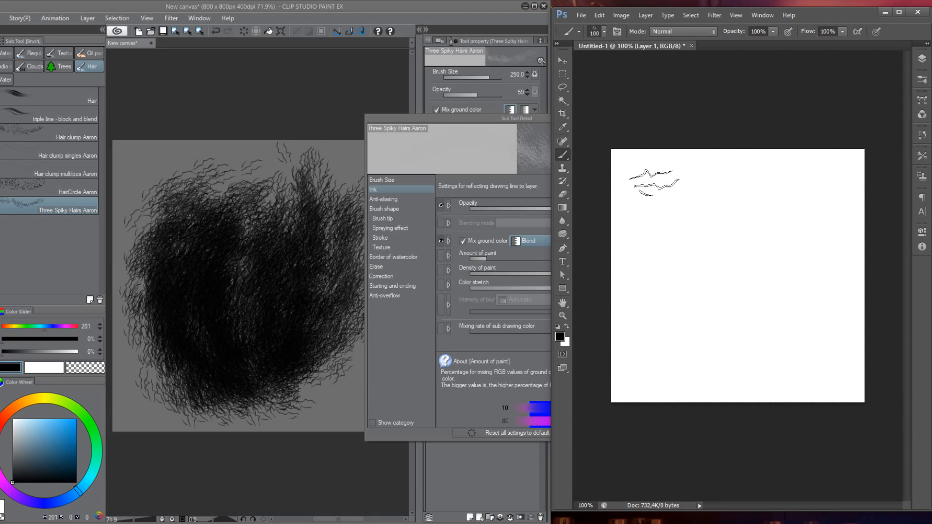
- Paint a dense patch of black hair across most of the Photoshop canvas with overlapping downward strokes
mouse_move(655, 183)
left_mouse_down()
mouse_move(648, 281)
mouse_move(657, 318)
mouse_move(667, 237)
mouse_move(685, 340)
left_mouse_up()
key("ctrl+z")
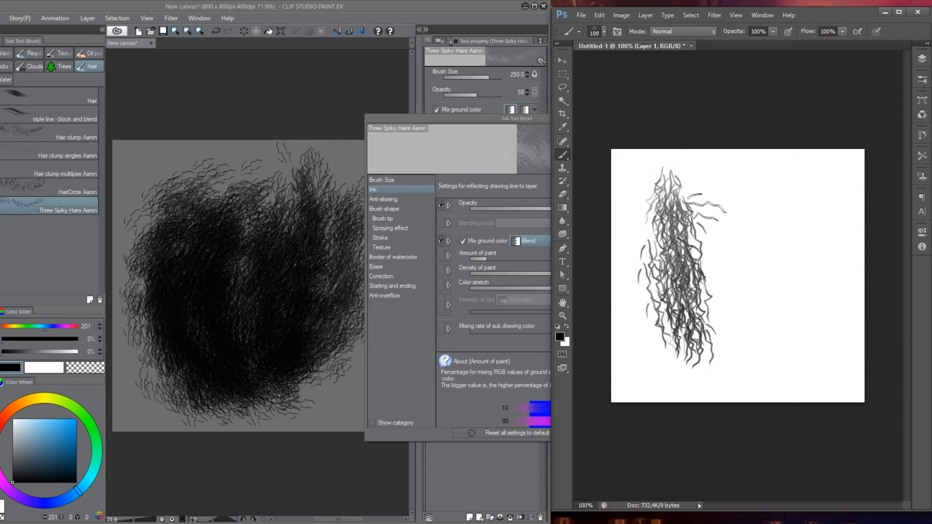
left_click_drag(704, 205, 710, 336)
left_click_drag(729, 187, 734, 345)
left_click_drag(764, 193, 758, 333)
left_click_drag(805, 207, 762, 369)
left_click_drag(725, 214, 722, 348)
left_click_drag(659, 195, 680, 348)
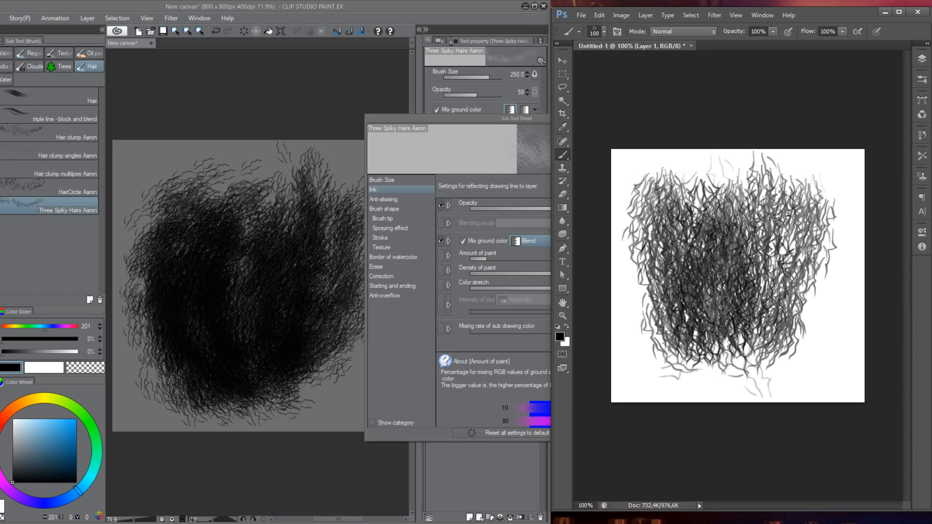
left_click_drag(817, 194, 769, 313)
left_click_drag(841, 227, 783, 335)
left_click_drag(800, 196, 766, 343)
left_click_drag(779, 212, 742, 355)
left_click_drag(728, 217, 724, 346)
left_click_drag(671, 197, 696, 369)
left_click_drag(726, 229, 714, 374)
left_click_drag(770, 194, 758, 384)
left_click_drag(820, 190, 781, 331)
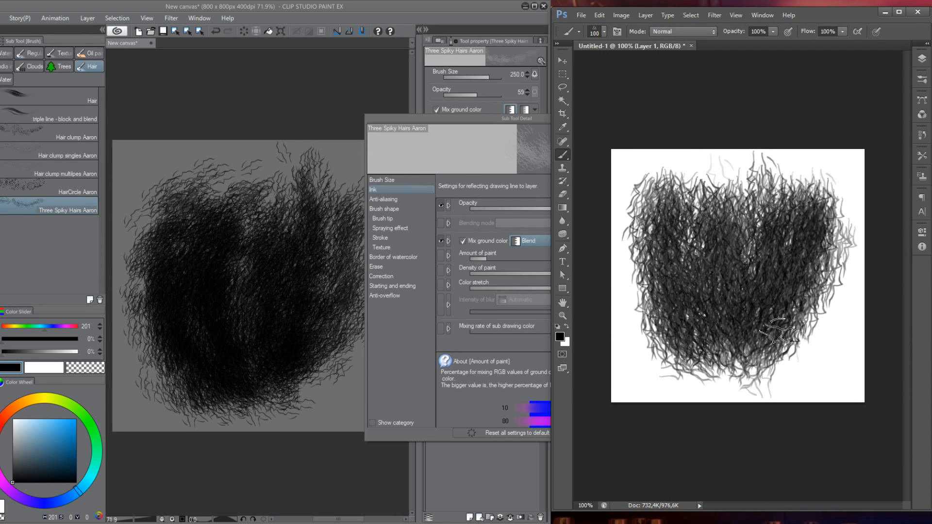
- Return to Clip Studio Paint and erase the large hair patch from the canvas
left_click(313, 262)
key("Delete")
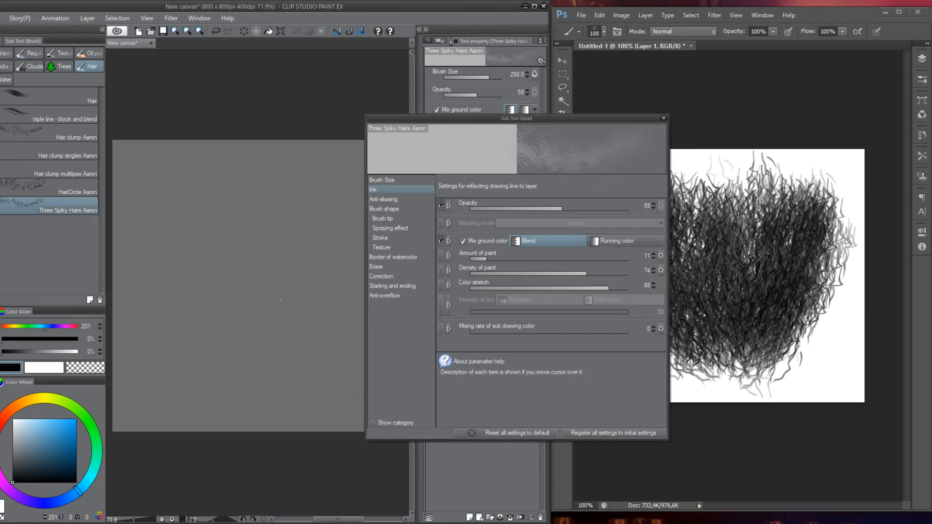
mouse_move(550, 256)
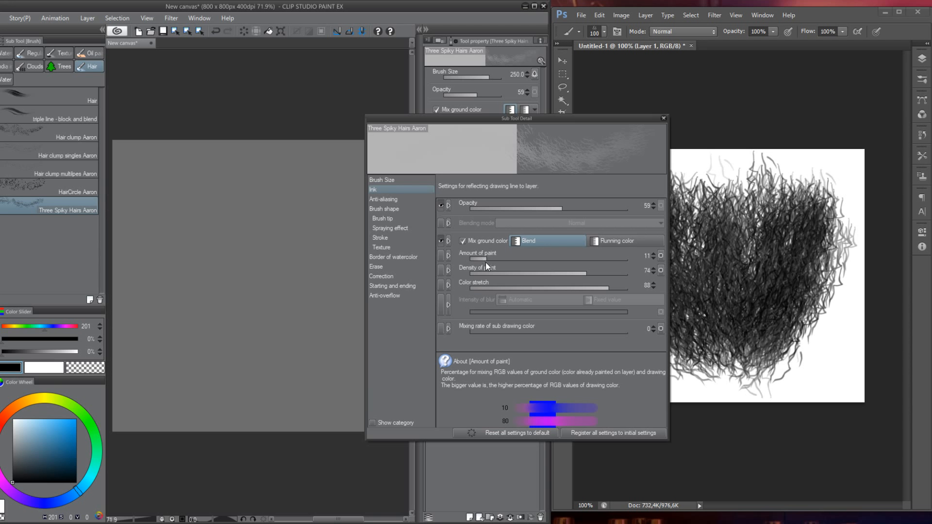
- Switch to OBS and set the Mic/Aux audio monitoring to Monitor Only (mute output) in the advanced audio properties
key("alt+Tab")
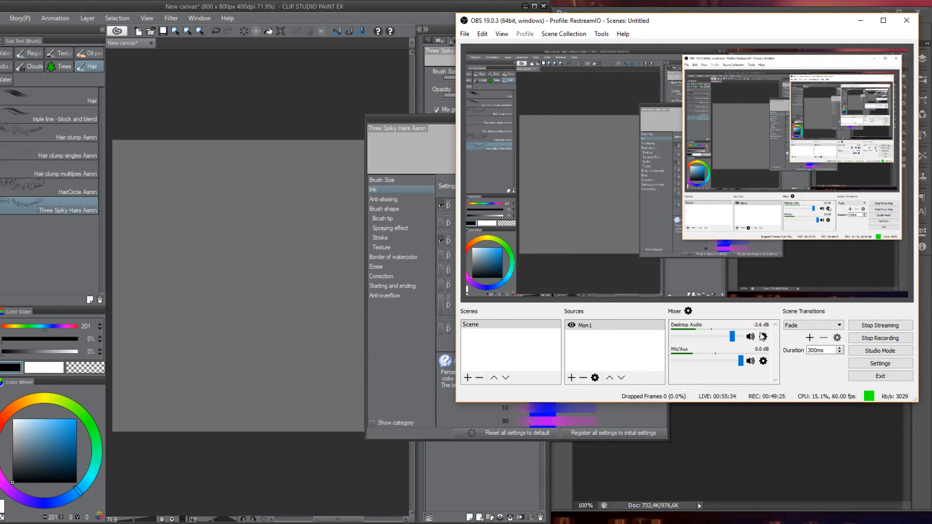
left_click(688, 312)
left_click(700, 329)
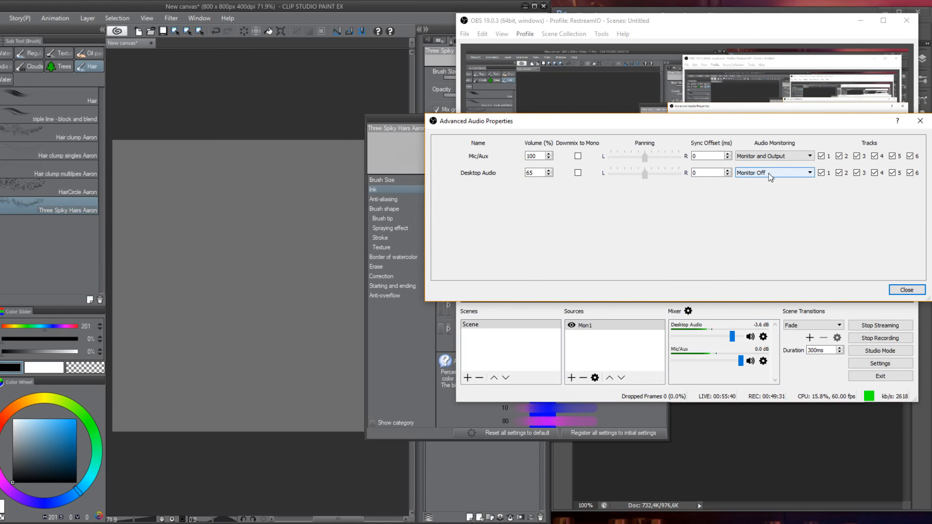
left_click(775, 157)
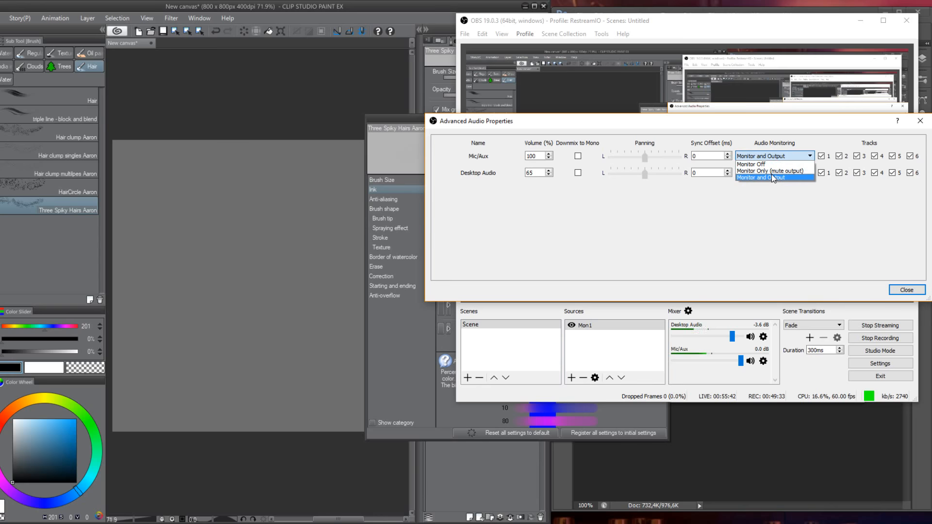
left_click(772, 172)
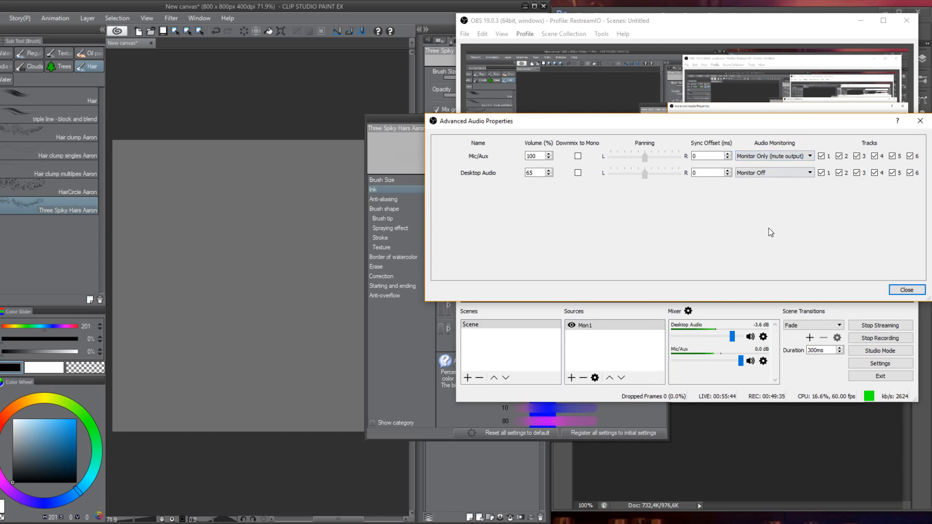
- Try Monitor Off for Mic/Aux, restore Monitor Only (mute output), and minimize OBS to return to the painting programs
left_click(798, 160)
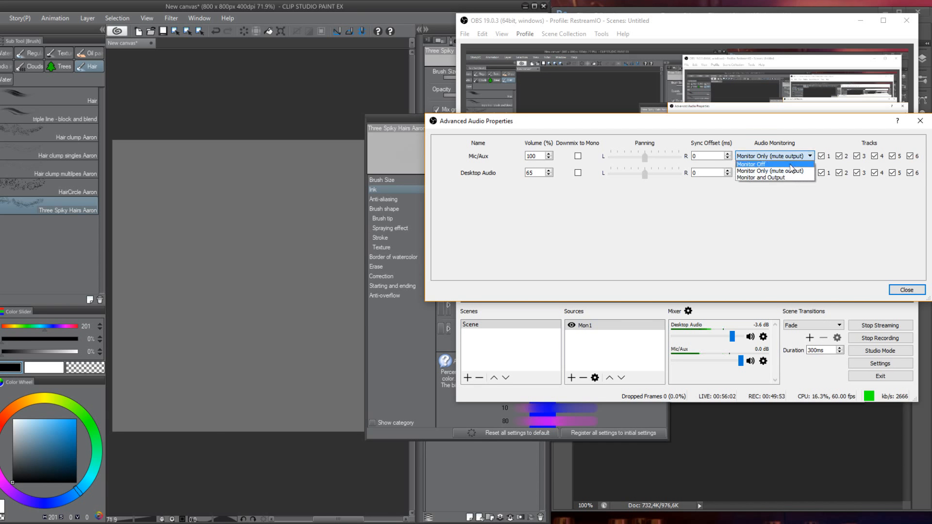
left_click(791, 164)
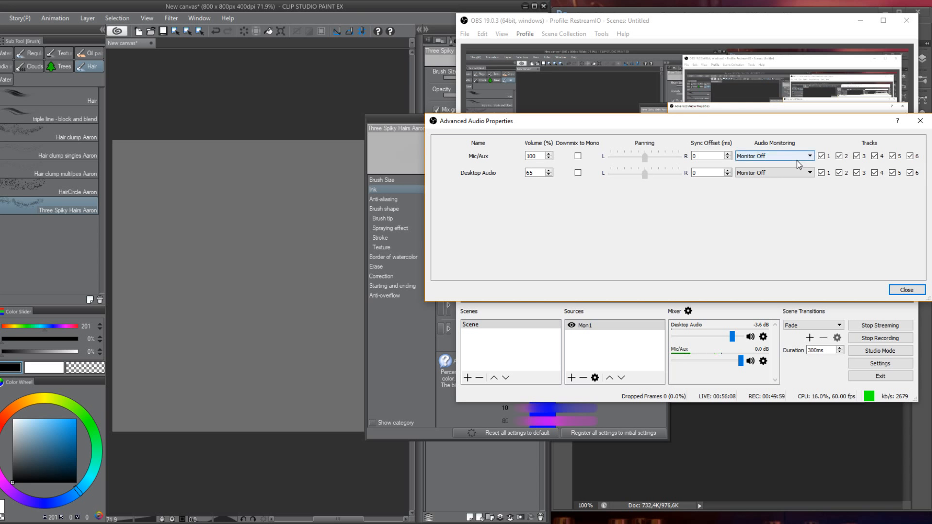
left_click(798, 163)
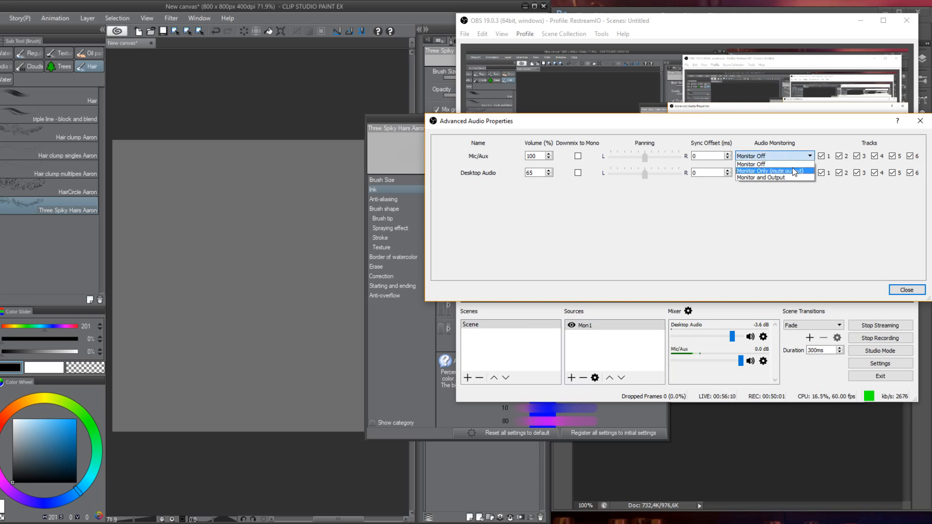
left_click(795, 171)
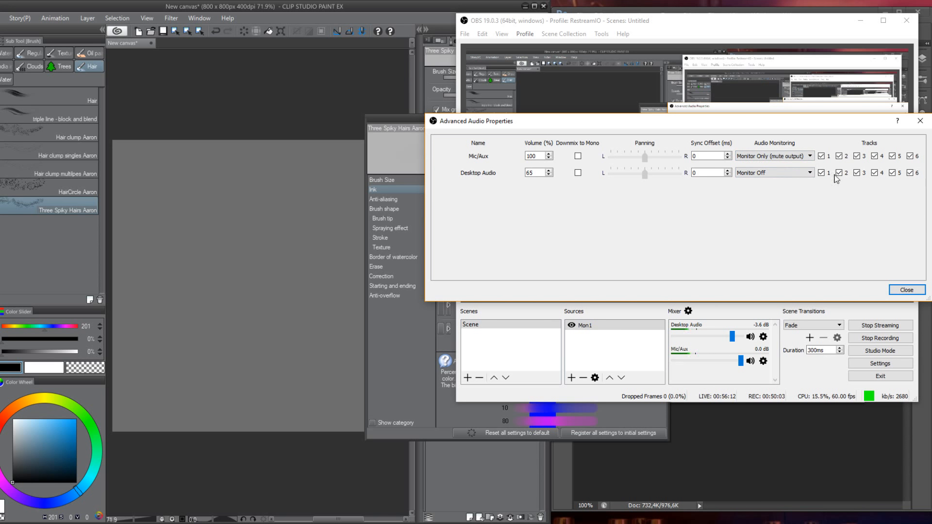
left_click(905, 290)
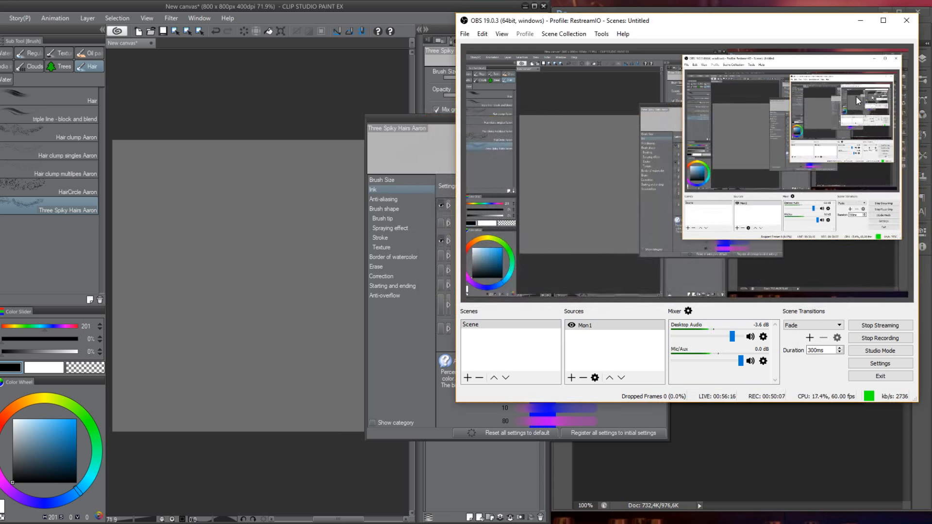
left_click(860, 21)
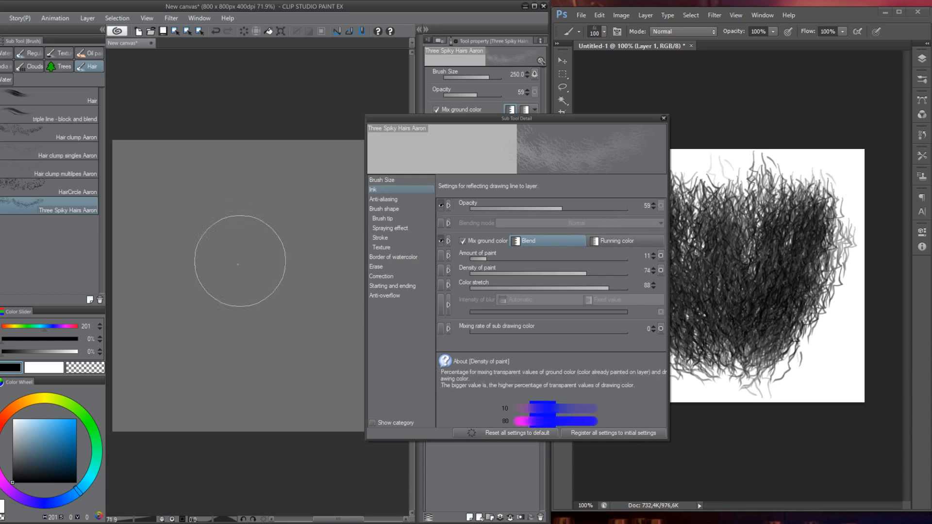
- Paint a V-shaped test patch of hair in the middle of the Clip Studio Paint canvas
mouse_move(233, 256)
left_mouse_down()
mouse_move(246, 235)
mouse_move(236, 325)
mouse_move(235, 272)
left_mouse_up()
key("ctrl+z")
mouse_move(197, 230)
left_mouse_down()
mouse_move(204, 266)
mouse_move(256, 350)
mouse_move(203, 235)
mouse_move(235, 218)
mouse_move(277, 364)
mouse_move(312, 291)
mouse_move(294, 353)
mouse_move(250, 342)
mouse_move(276, 416)
left_mouse_up()
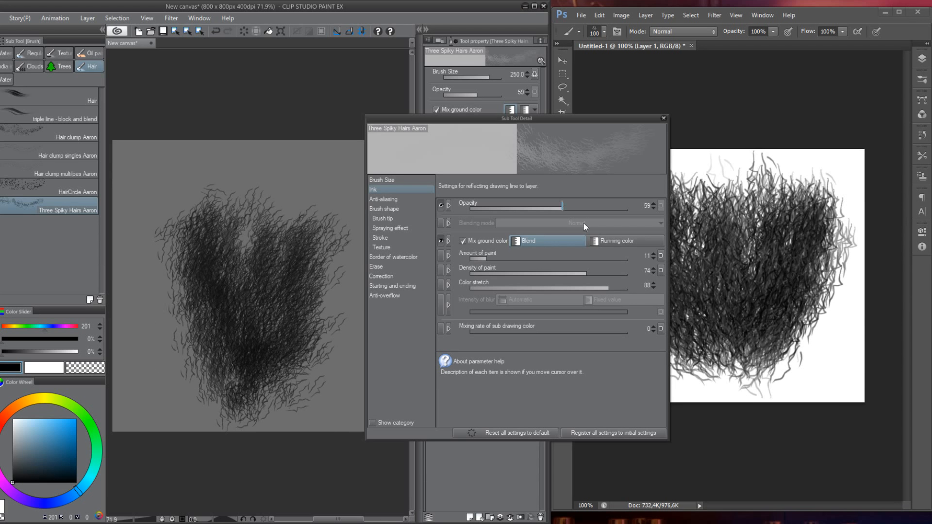
- Turn the brush's Mix ground color off and on again, briefly adding Color stretch to the tool properties and removing it
mouse_move(490, 257)
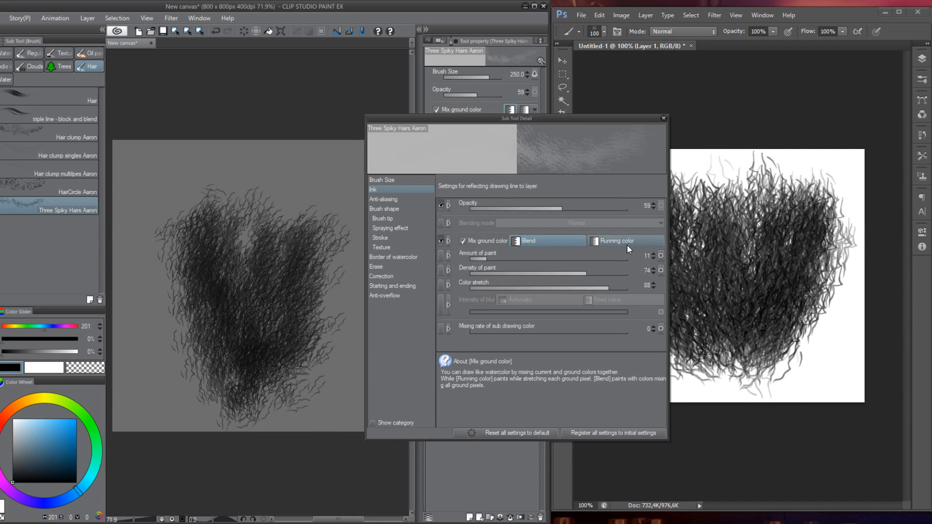
mouse_move(469, 291)
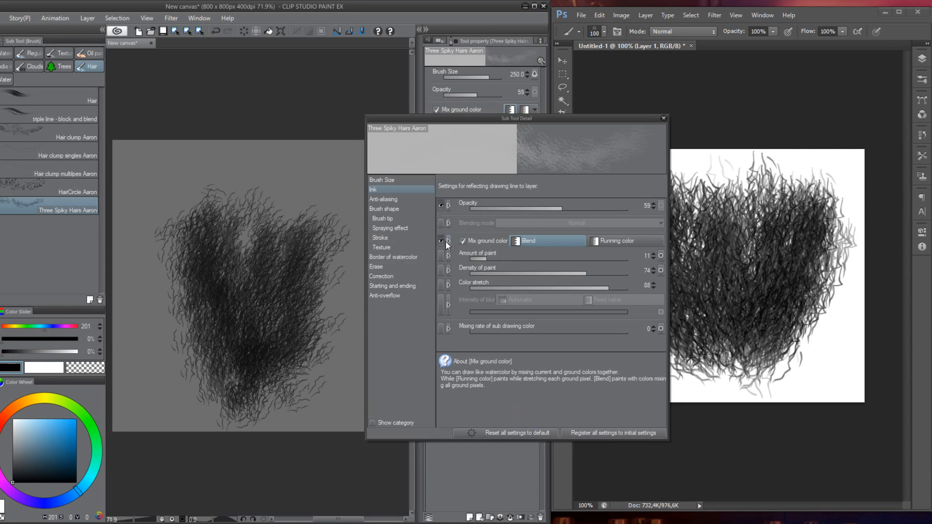
left_click(464, 241)
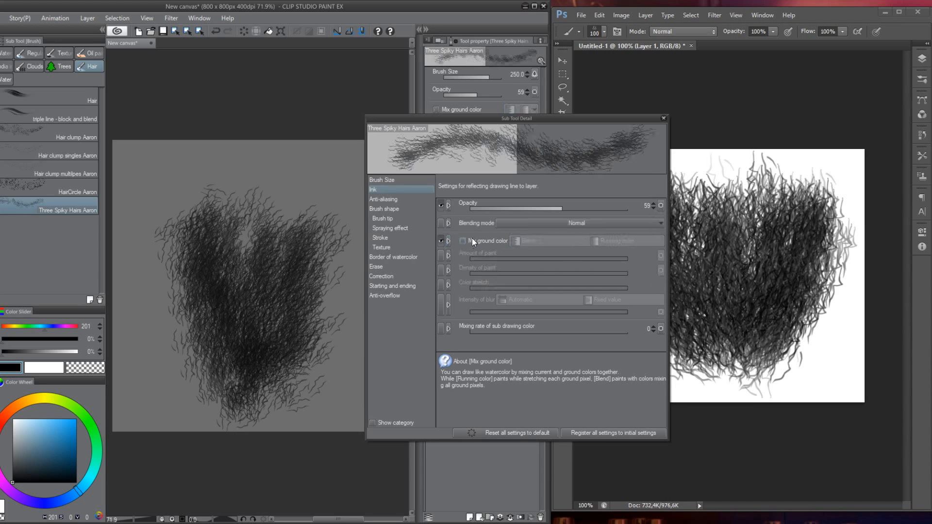
left_click(440, 285)
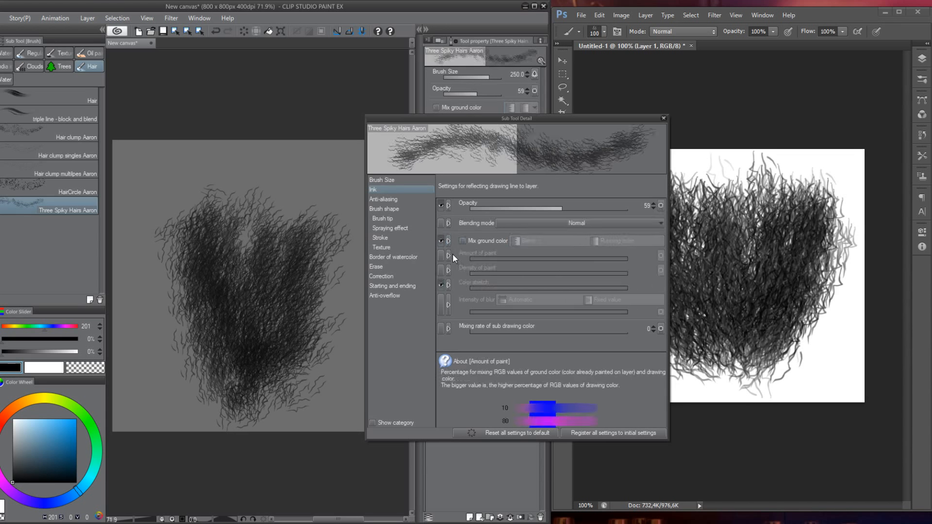
left_click(441, 284)
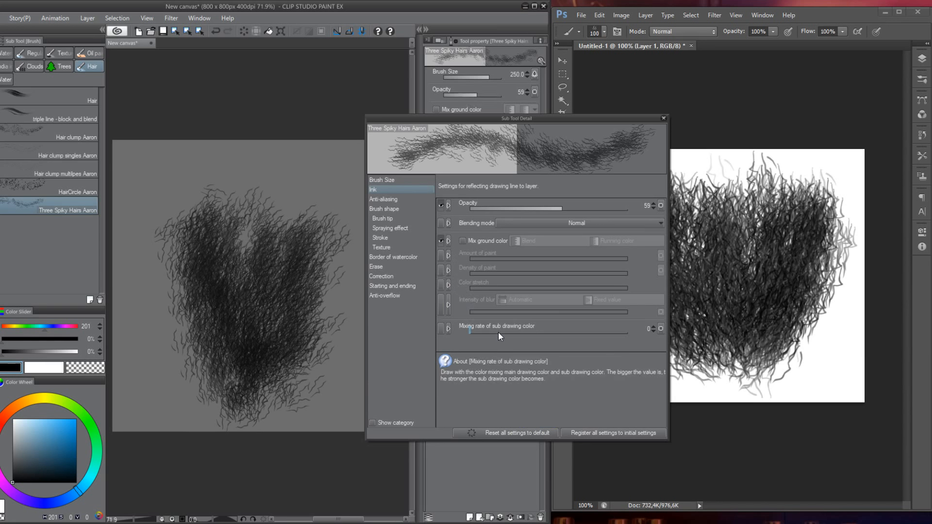
left_click(463, 240)
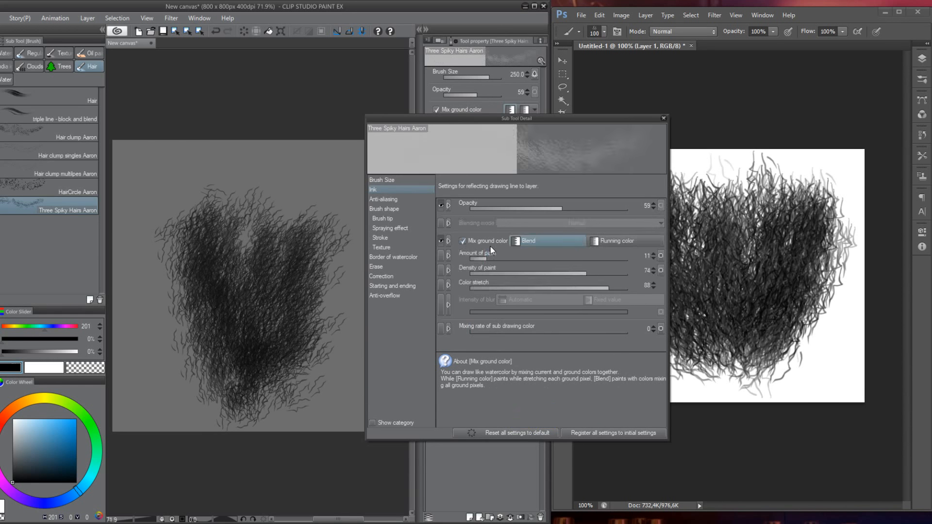
- Raise the brush's mixing rate of sub drawing color, trying 57 before settling on 47
left_click_drag(497, 331, 541, 332)
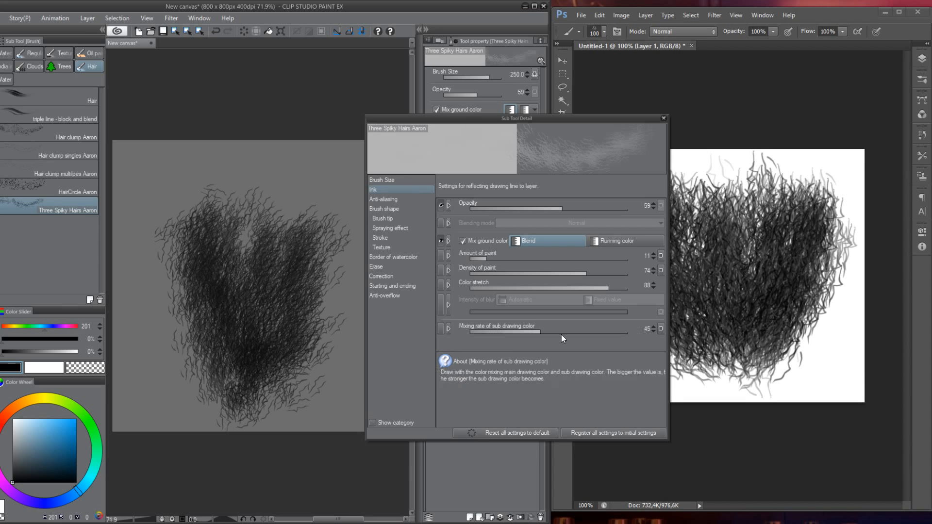
left_click(560, 331)
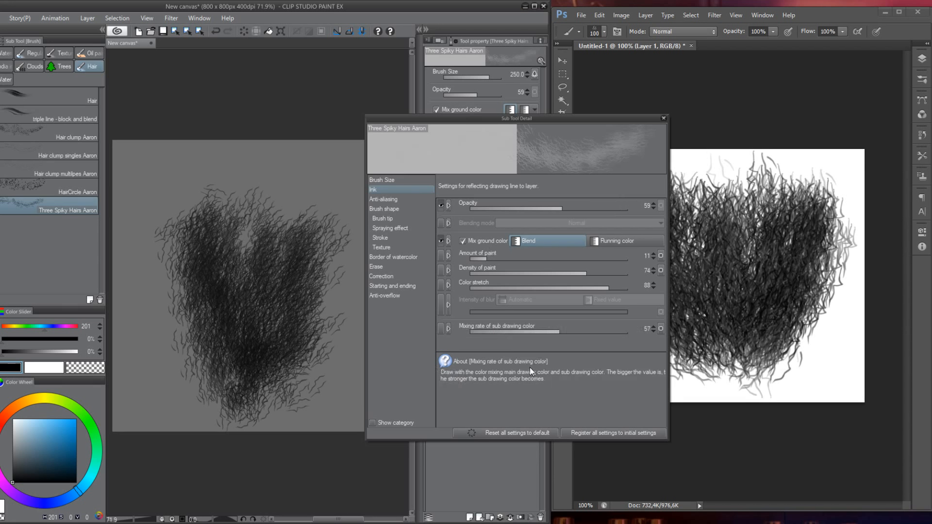
left_click(660, 329)
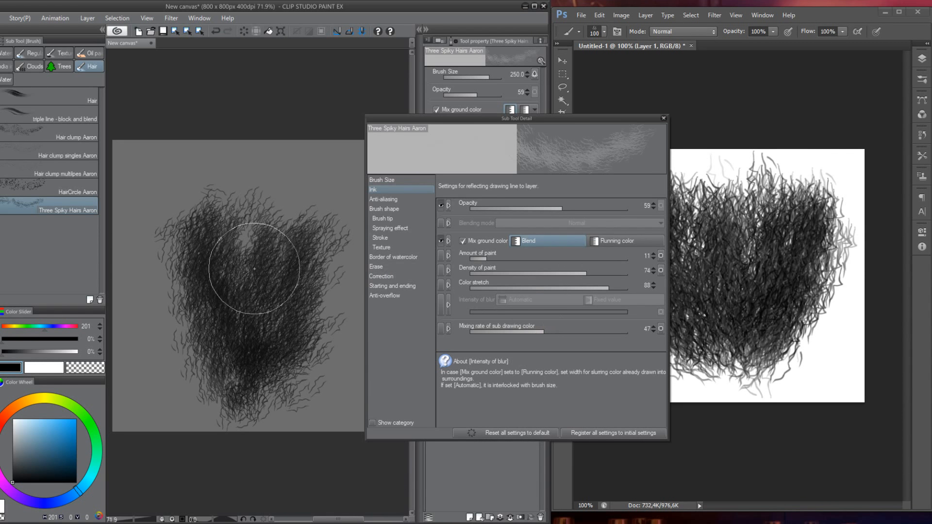
- Clear the Clip Studio Paint canvas, then paint a few test hair strokes and undo them
key("ctrl+a")
key("Delete")
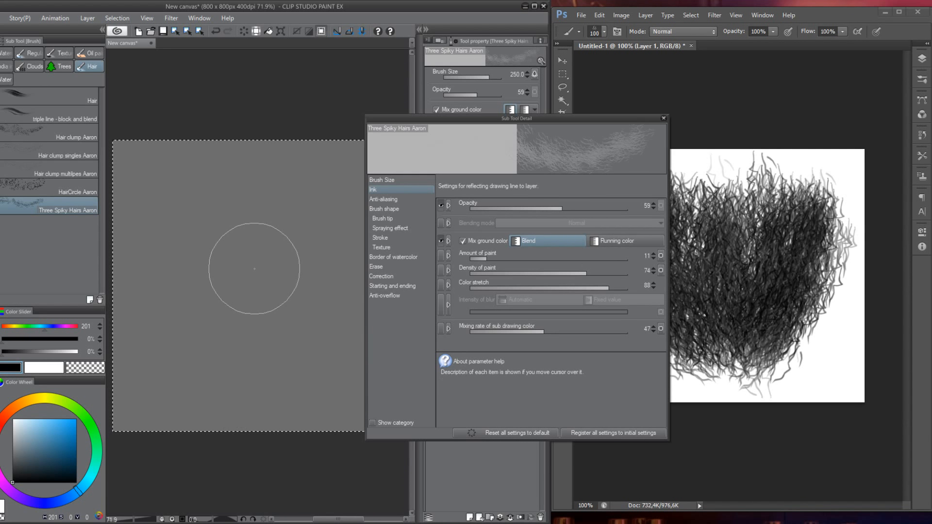
key("ctrl+d")
mouse_move(207, 225)
left_mouse_down()
mouse_move(225, 305)
mouse_move(254, 341)
left_mouse_up()
mouse_move(287, 220)
left_mouse_down()
mouse_move(271, 339)
mouse_move(301, 266)
left_mouse_up()
key("ctrl+z")
key("ctrl+z")
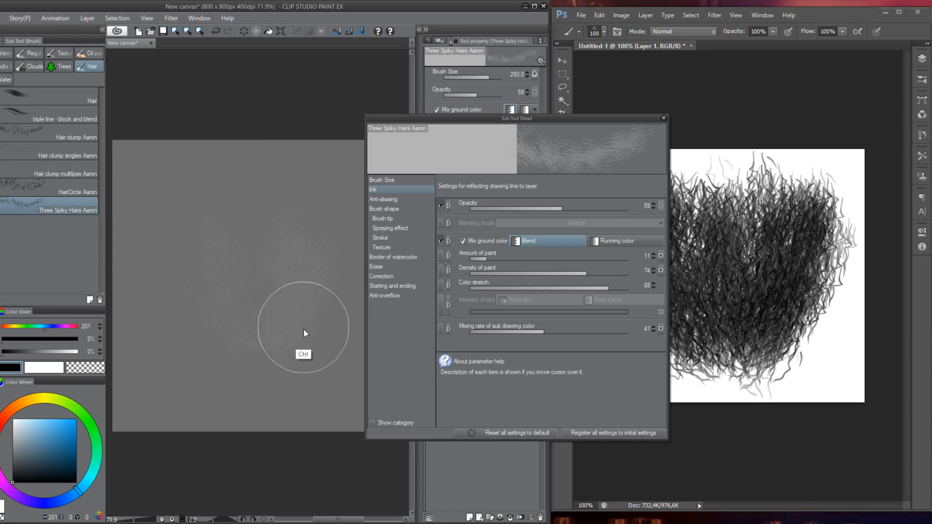
- Set the mixing rate of sub drawing color to 21, test it with hair strokes and undo them
left_click(501, 333)
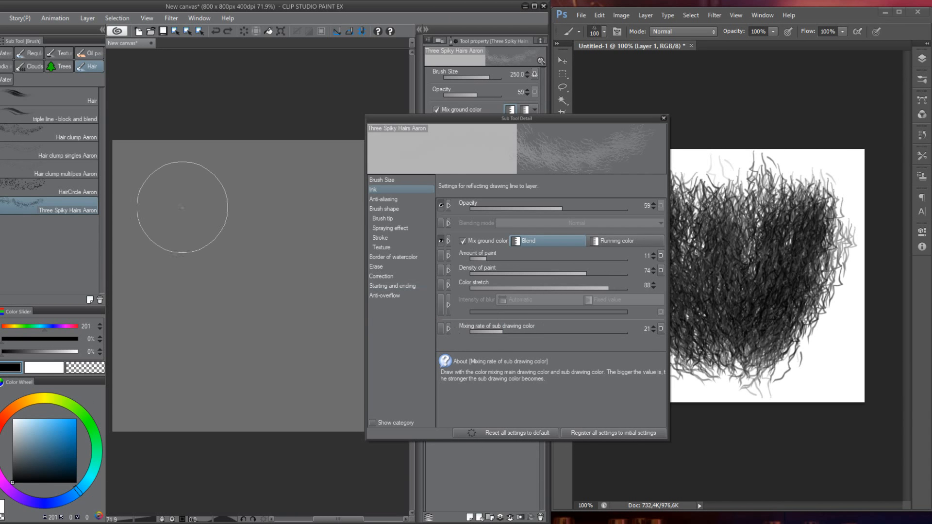
mouse_move(187, 193)
left_mouse_down()
mouse_move(196, 312)
mouse_move(225, 293)
mouse_move(205, 214)
mouse_move(239, 283)
mouse_move(248, 348)
mouse_move(201, 251)
mouse_move(249, 224)
mouse_move(282, 237)
mouse_move(287, 299)
left_mouse_up()
key("ctrl+z")
key("ctrl+z")
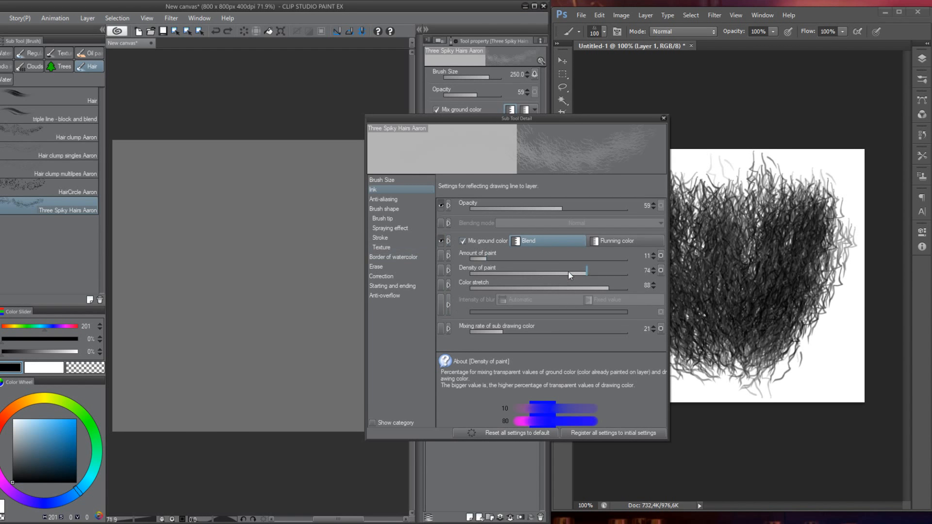
- Set the brush's Color stretch to 48 and Density of paint to 100
left_click(546, 273)
left_click(545, 287)
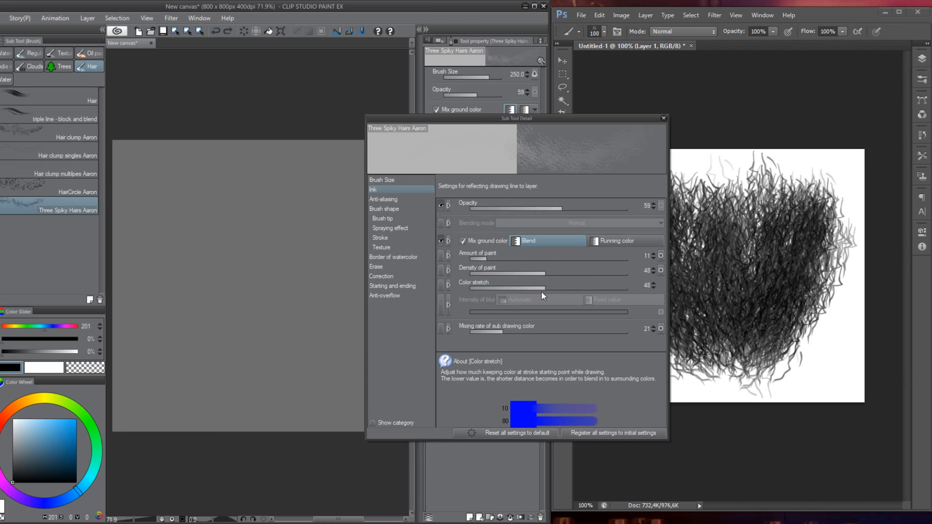
left_click_drag(599, 274, 649, 274)
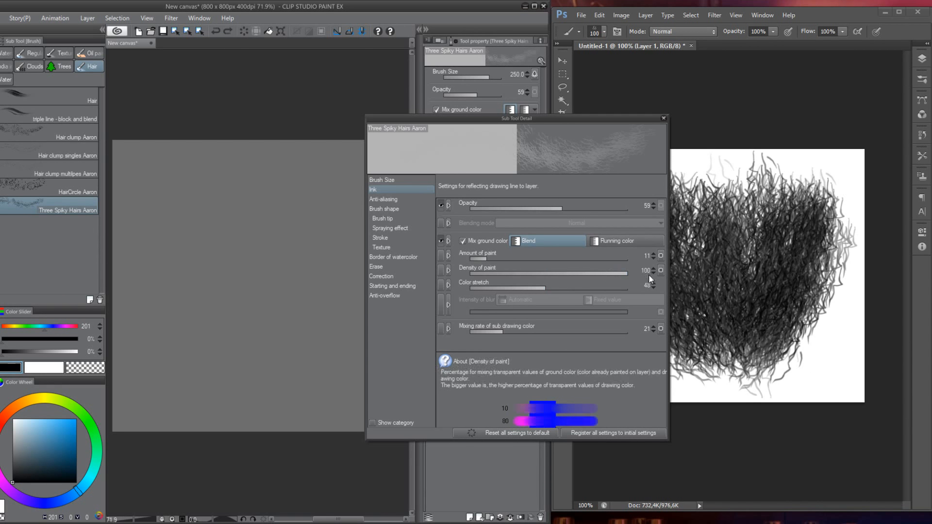
- Set Color stretch to 13 and Amount of paint to 54, test the brush on the canvas and clear it
left_click(490, 287)
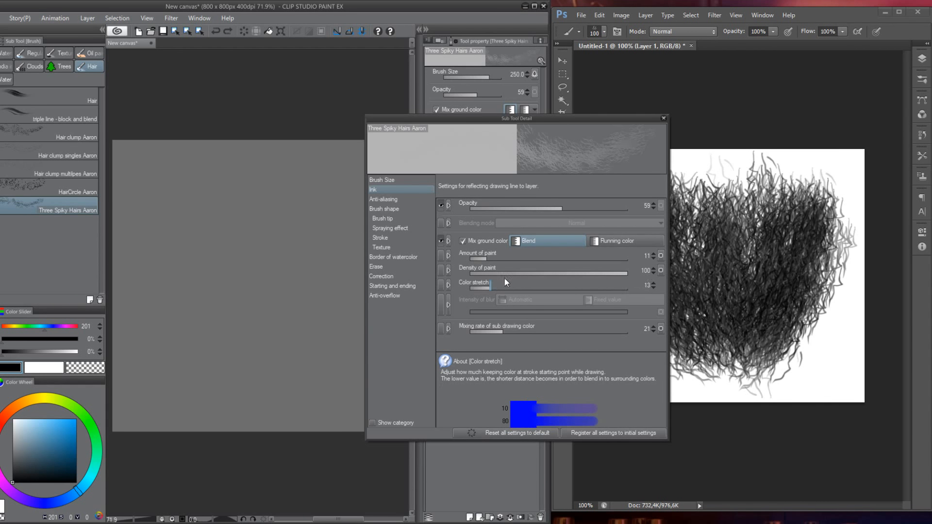
left_click(522, 258)
left_click(554, 258)
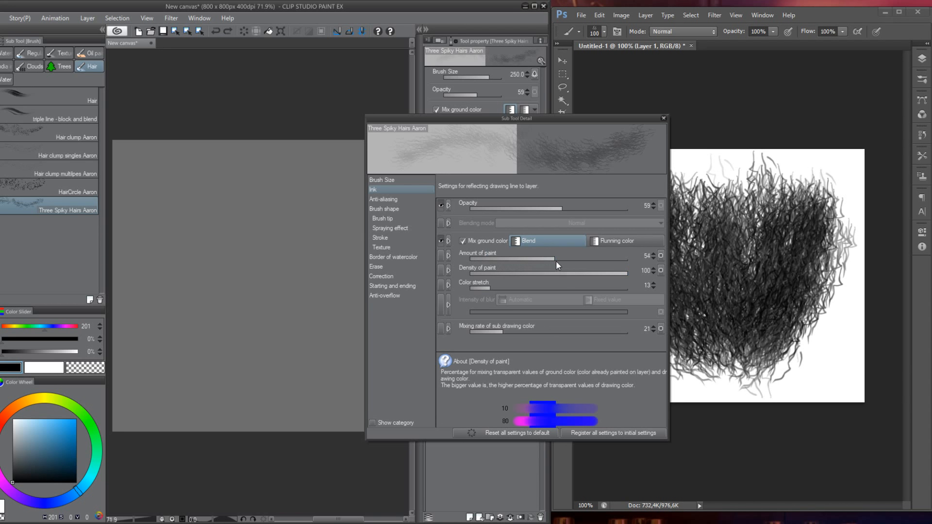
mouse_move(179, 218)
left_mouse_down()
mouse_move(231, 347)
mouse_move(240, 291)
mouse_move(177, 260)
mouse_move(235, 350)
mouse_move(296, 257)
mouse_move(249, 322)
mouse_move(246, 270)
mouse_move(271, 364)
mouse_move(282, 363)
left_mouse_up()
key("Delete")
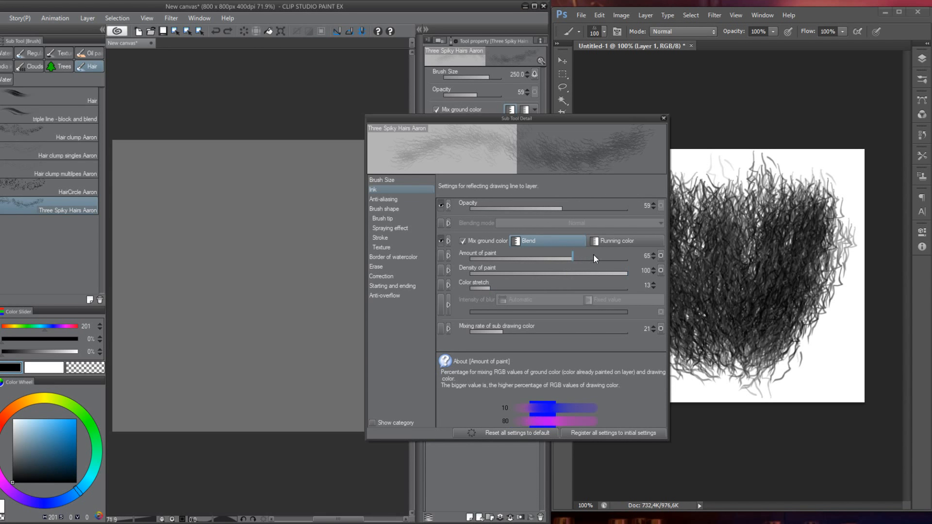
- Try Amount of paint at 100 and 0 with Density of paint at 0, and set Color stretch to 16
left_click_drag(594, 255, 626, 280)
left_click_drag(571, 271, 466, 274)
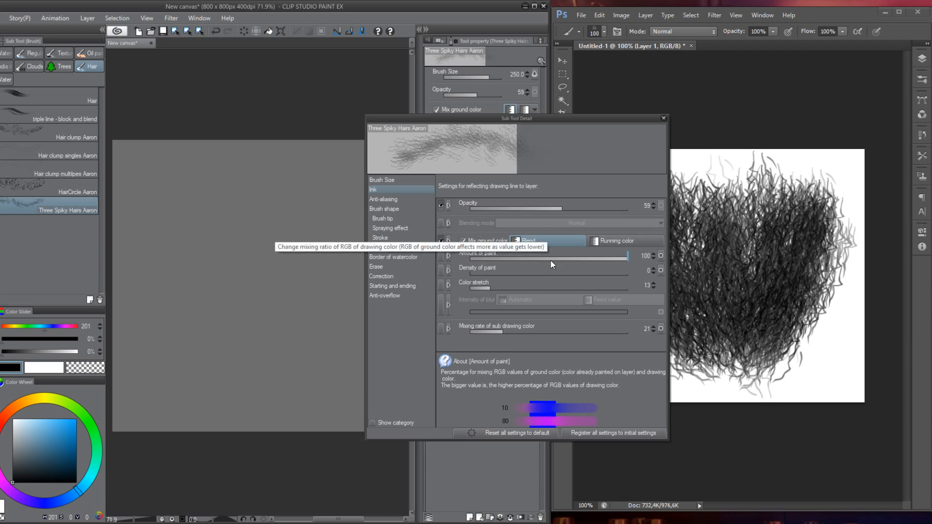
left_click_drag(546, 258, 467, 259)
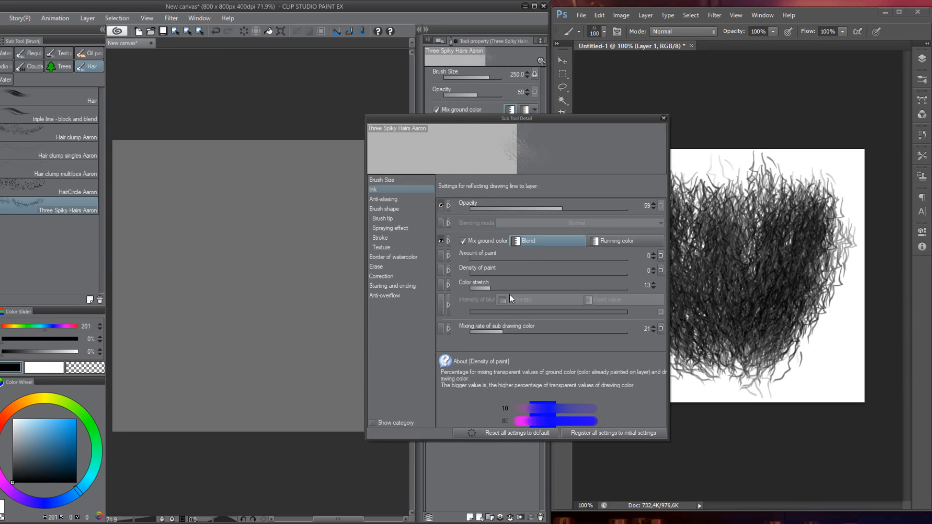
left_click_drag(525, 287, 490, 288)
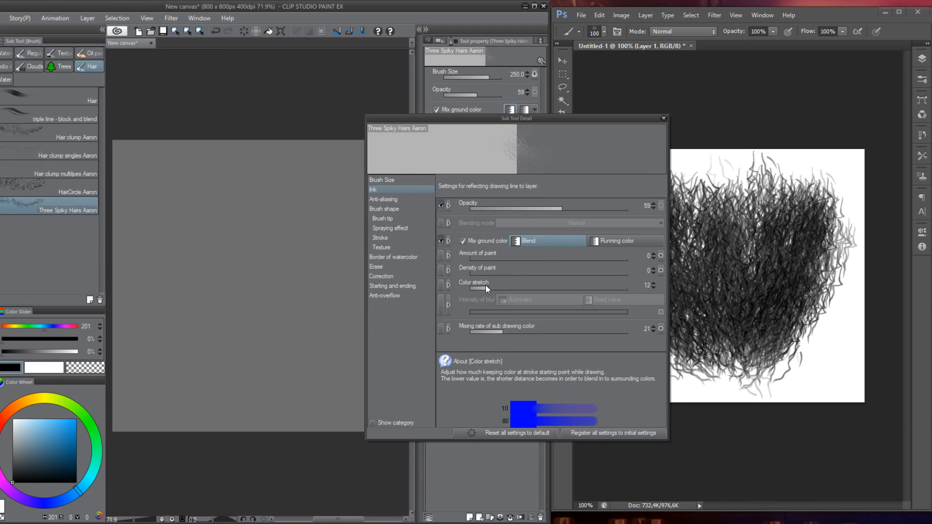
left_click_drag(486, 286, 499, 287)
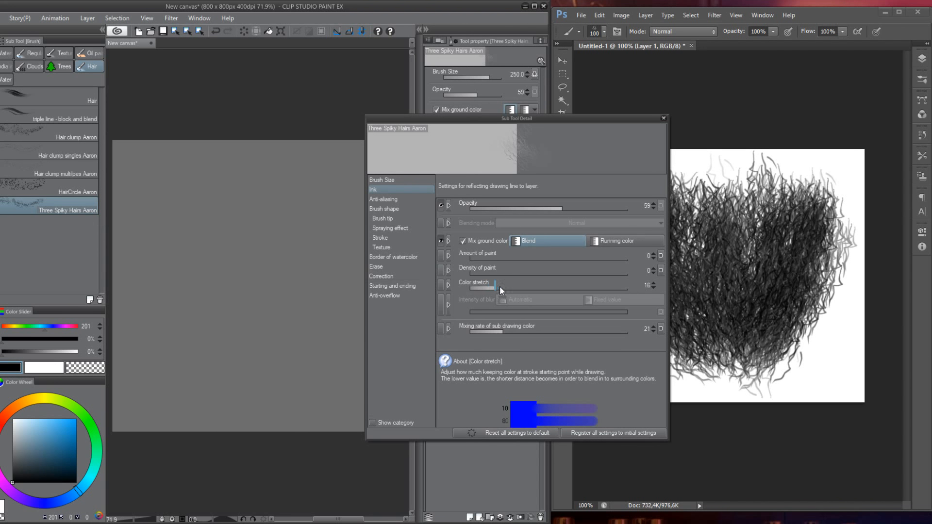
- Try Running color mixing, return to Blend, and set both Amount of paint and Density of paint to 100
left_click(610, 241)
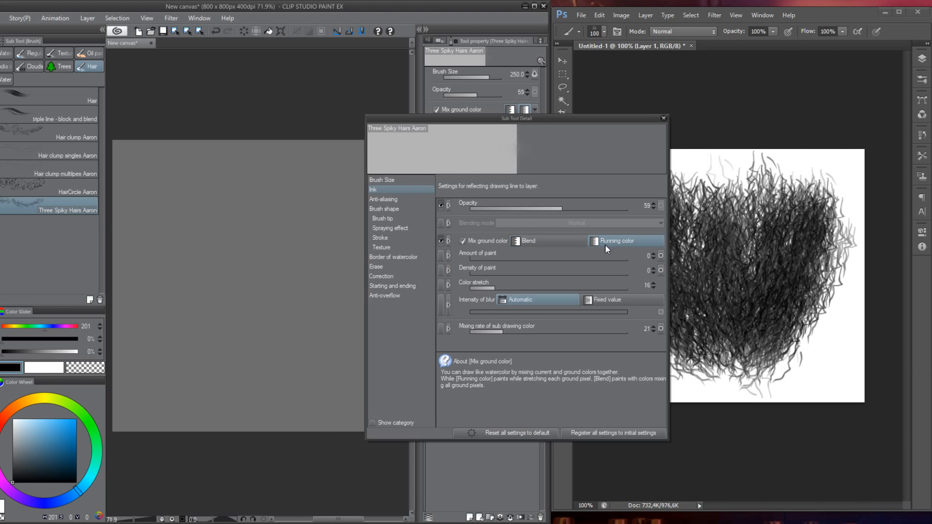
left_click(564, 242)
mouse_move(534, 258)
left_mouse_down()
mouse_move(631, 258)
mouse_move(642, 276)
left_mouse_up()
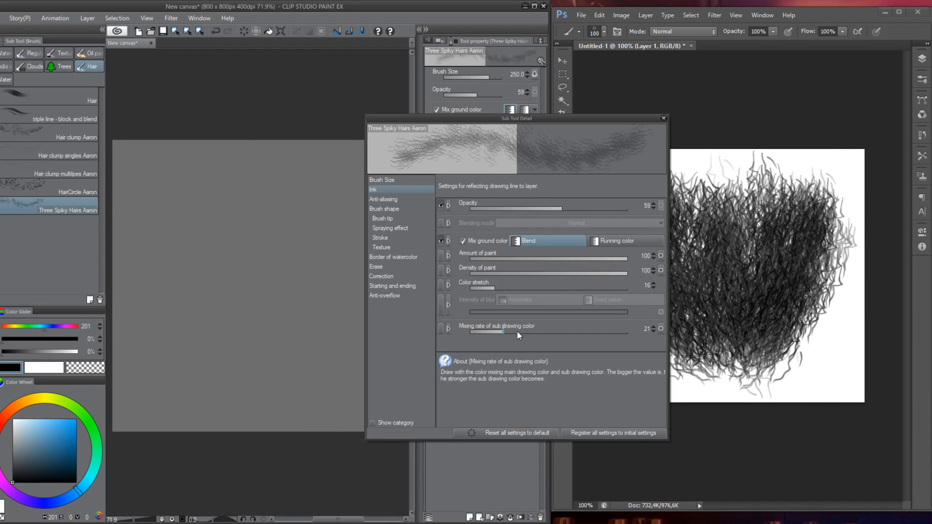
- Set the mixing rate of sub drawing color to 7, paint test hair strokes, and raise the rate to 10
left_click(482, 332)
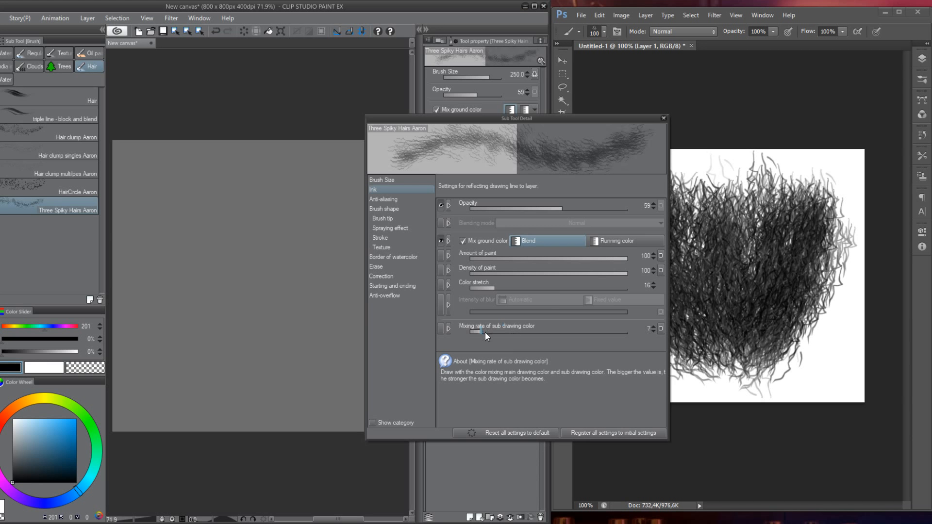
mouse_move(209, 212)
left_mouse_down()
mouse_move(219, 214)
mouse_move(256, 357)
mouse_move(287, 335)
mouse_move(322, 219)
mouse_move(223, 266)
mouse_move(200, 325)
mouse_move(240, 340)
mouse_move(253, 301)
mouse_move(276, 323)
mouse_move(268, 335)
mouse_move(296, 369)
left_mouse_up()
left_click(476, 331)
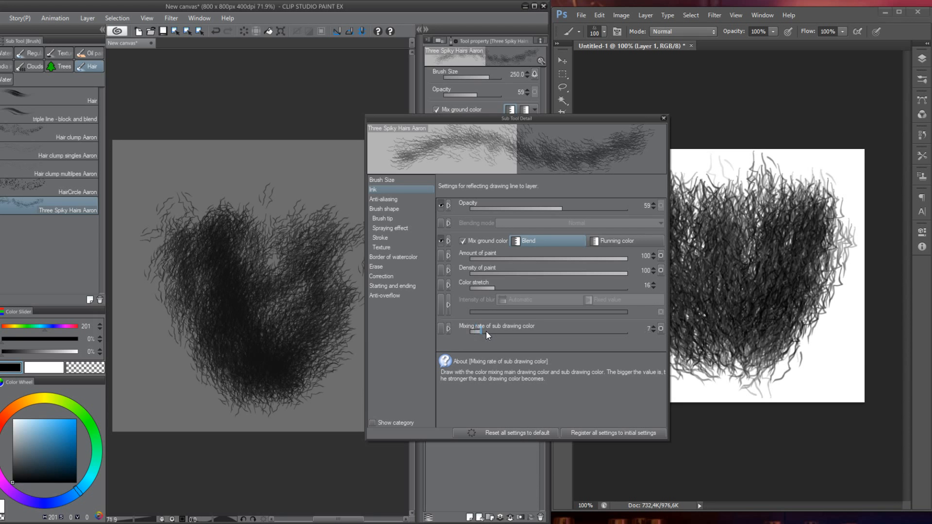
left_click(485, 332)
- Make the mixing rate of sub drawing color vary randomly with a minimum value of 0, and clear the canvas
left_click(661, 329)
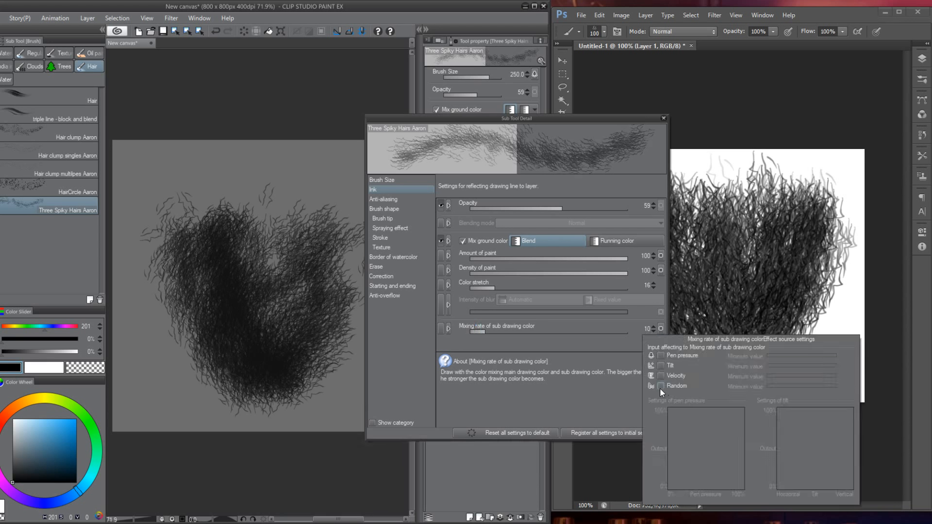
left_click(661, 386)
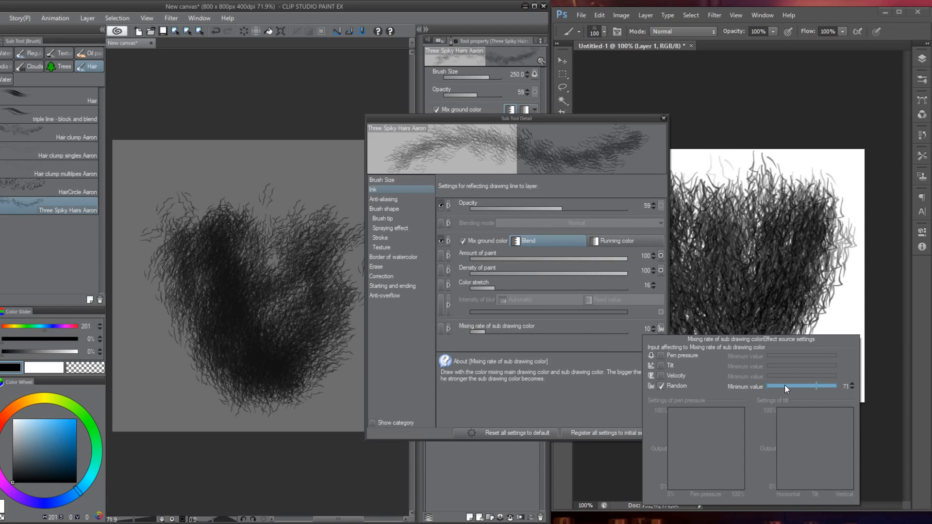
left_click_drag(774, 387, 766, 387)
left_click(511, 337)
key("Delete")
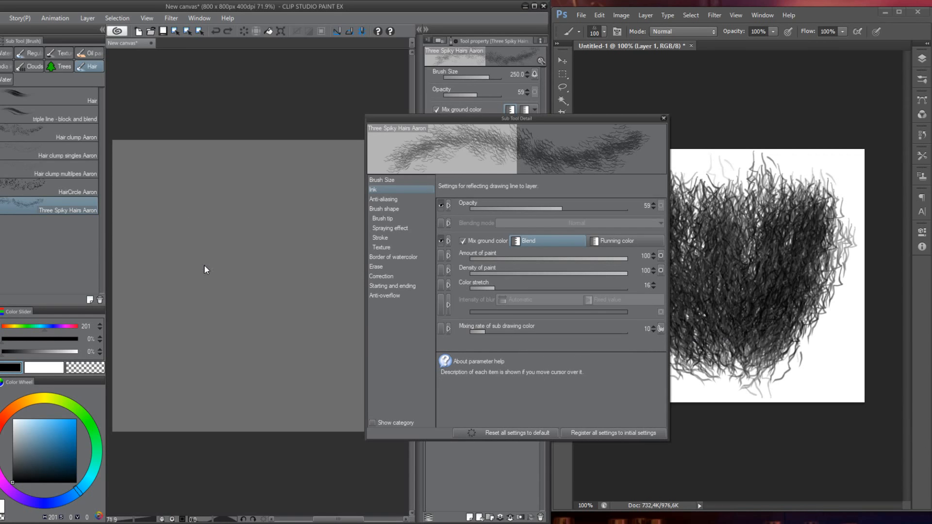
- Paint test hair strokes before and after setting the mixing rate of sub drawing color to 15, clearing the canvas each time
mouse_move(196, 242)
left_mouse_down()
mouse_move(203, 271)
mouse_move(234, 351)
mouse_move(208, 249)
mouse_move(215, 284)
mouse_move(268, 315)
mouse_move(253, 319)
mouse_move(278, 265)
mouse_move(269, 319)
mouse_move(279, 361)
mouse_move(301, 261)
mouse_move(209, 262)
mouse_move(250, 350)
mouse_move(200, 237)
mouse_move(241, 241)
mouse_move(269, 342)
mouse_move(270, 244)
mouse_move(292, 250)
mouse_move(316, 285)
mouse_move(228, 295)
mouse_move(249, 377)
mouse_move(249, 256)
mouse_move(216, 250)
mouse_move(239, 345)
mouse_move(213, 336)
mouse_move(233, 238)
mouse_move(284, 313)
mouse_move(286, 371)
mouse_move(251, 323)
left_mouse_up()
left_click(494, 331)
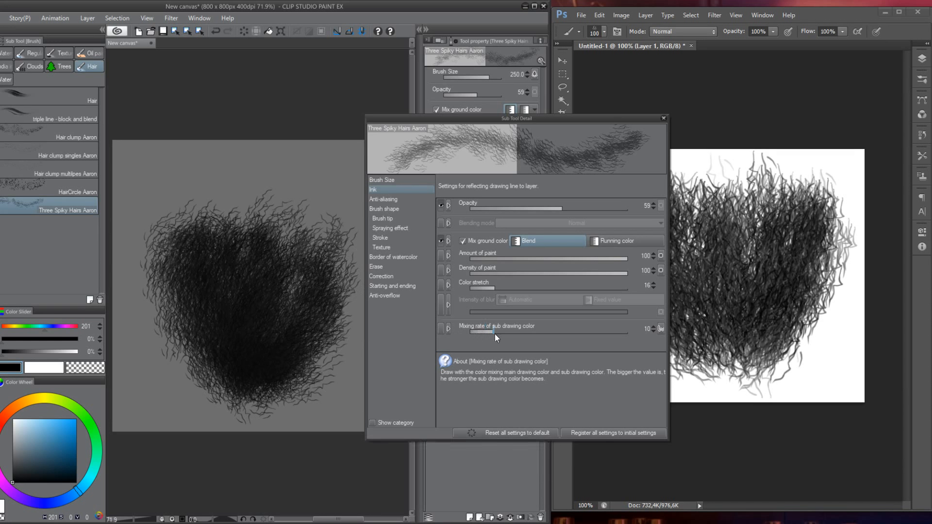
key("Delete")
mouse_move(192, 231)
left_mouse_down()
mouse_move(251, 377)
mouse_move(200, 239)
mouse_move(255, 352)
mouse_move(257, 269)
mouse_move(245, 242)
mouse_move(233, 305)
left_mouse_up()
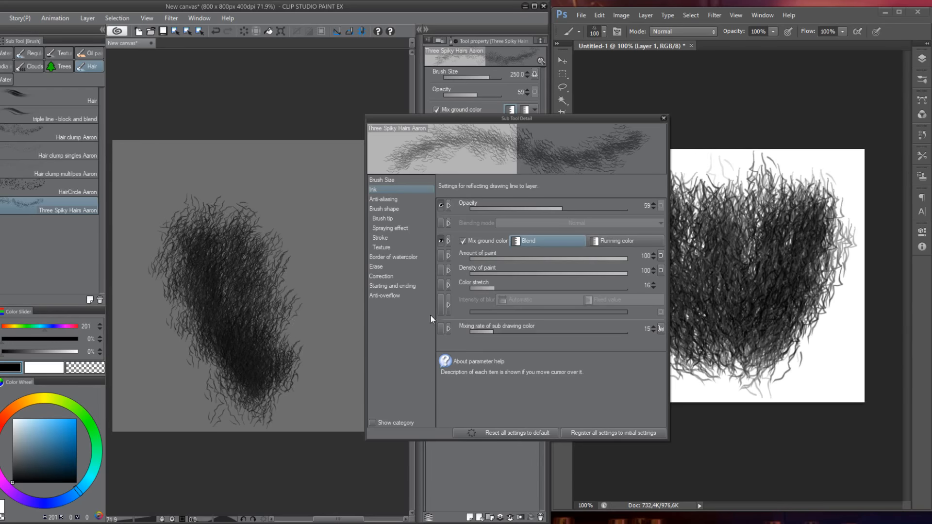
key("Delete")
- Raise the mixing rate of sub drawing color in stages to 63, painting test hair strokes at each stage
left_click(505, 331)
mouse_move(252, 175)
left_mouse_down()
mouse_move(219, 197)
mouse_move(239, 313)
mouse_move(239, 234)
mouse_move(260, 333)
mouse_move(311, 204)
mouse_move(233, 374)
mouse_move(175, 208)
mouse_move(257, 356)
mouse_move(272, 316)
mouse_move(296, 340)
left_mouse_up()
key("Delete")
left_click(569, 332)
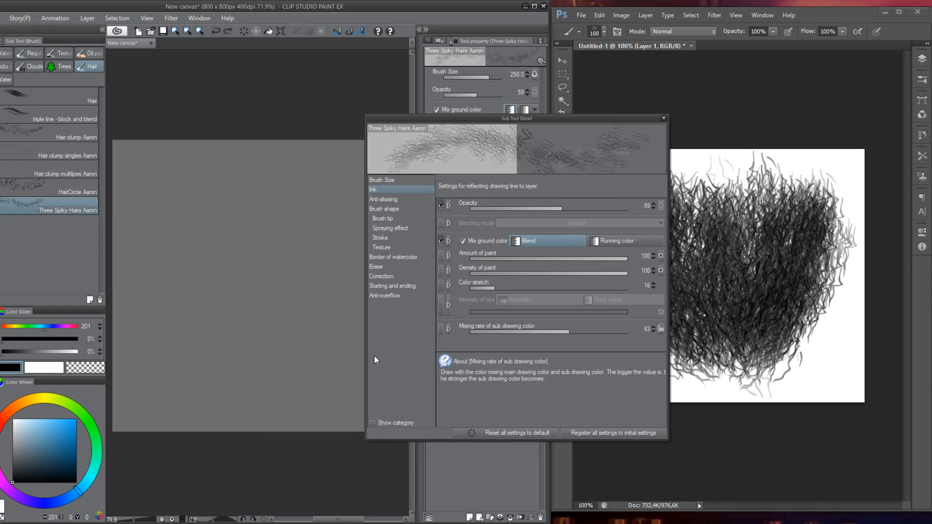
mouse_move(214, 228)
left_mouse_down()
mouse_move(223, 293)
mouse_move(201, 210)
mouse_move(263, 324)
mouse_move(244, 326)
mouse_move(261, 276)
mouse_move(285, 298)
mouse_move(314, 228)
mouse_move(269, 269)
mouse_move(233, 358)
mouse_move(223, 208)
mouse_move(253, 351)
mouse_move(233, 301)
mouse_move(263, 226)
mouse_move(272, 349)
mouse_move(300, 311)
mouse_move(311, 239)
mouse_move(253, 302)
mouse_move(239, 370)
mouse_move(225, 211)
mouse_move(256, 348)
mouse_move(305, 248)
mouse_move(262, 349)
mouse_move(269, 229)
left_mouse_up()
- Switch to Photoshop and clear the hair strokes from the whole canvas
left_click(745, 281)
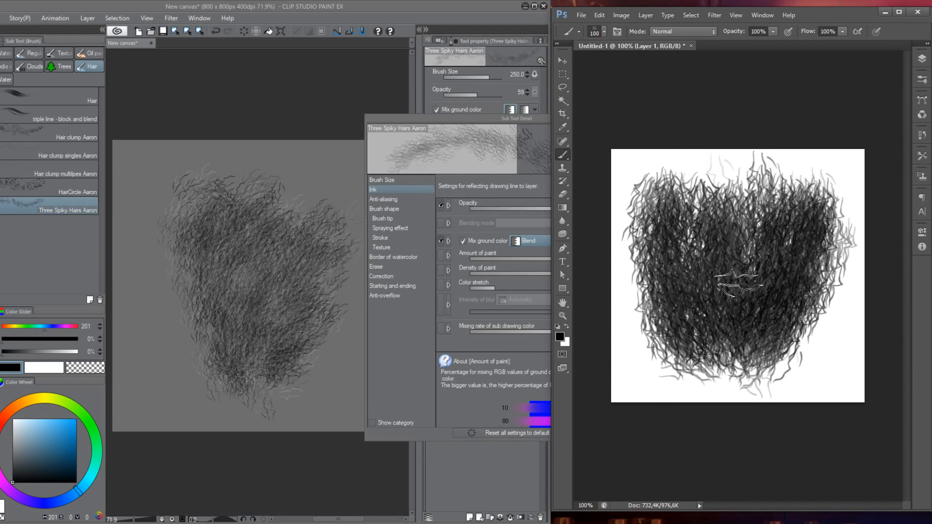
key("ctrl+a")
key("Delete")
key("ctrl+d")
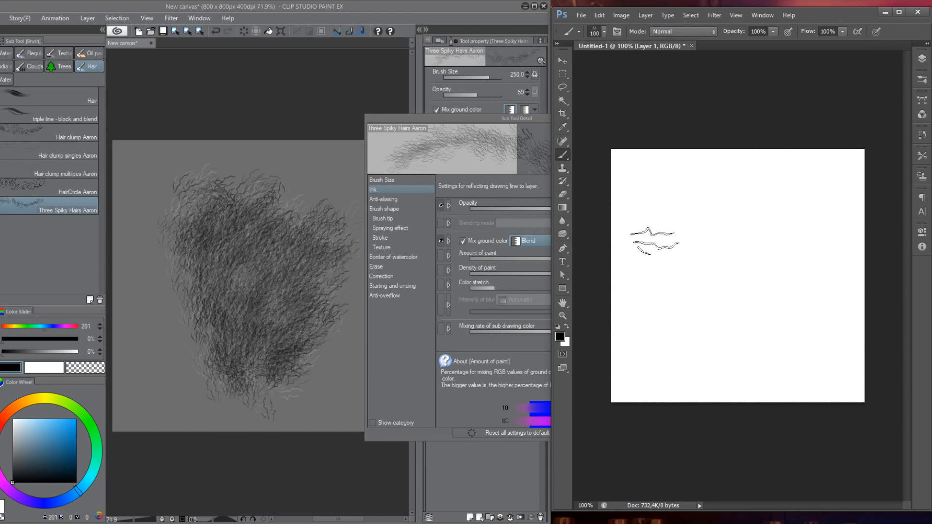
- Paint a dense patch of overlapping downward hair strokes across the Photoshop canvas as a reference
left_click_drag(649, 217, 710, 356)
left_click_drag(667, 198, 710, 352)
left_click_drag(708, 202, 750, 338)
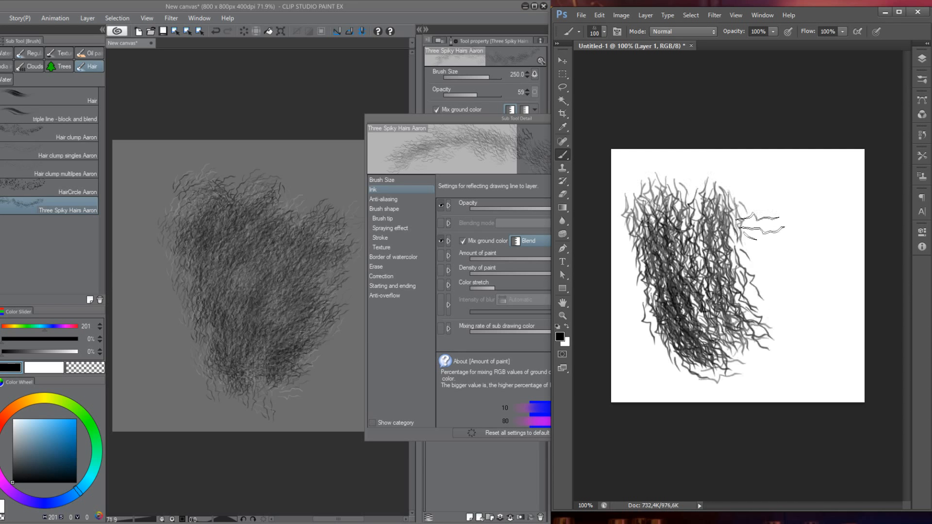
left_click_drag(760, 186, 732, 348)
mouse_move(800, 179)
left_mouse_down()
mouse_move(761, 311)
mouse_move(721, 350)
left_mouse_up()
left_click_drag(823, 231, 733, 346)
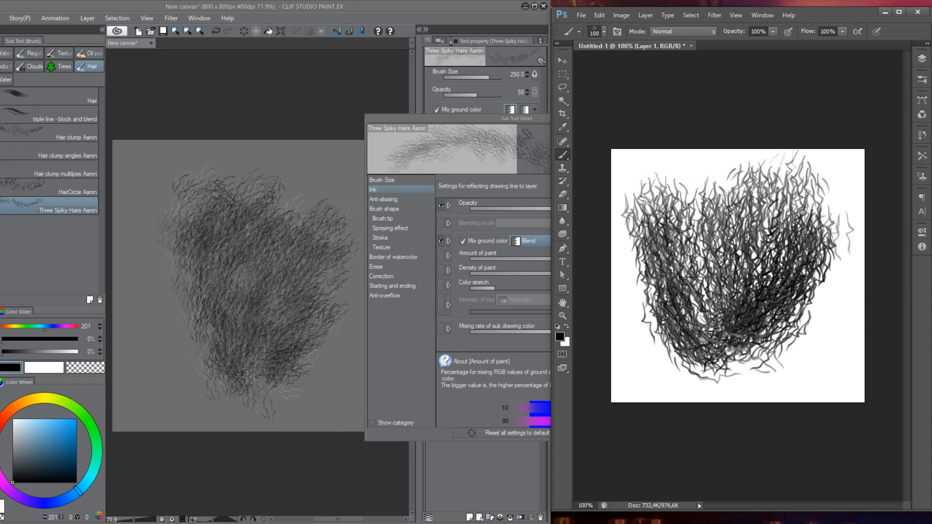
mouse_move(750, 197)
left_mouse_down()
mouse_move(702, 328)
mouse_move(704, 354)
left_mouse_up()
left_click_drag(691, 193, 726, 344)
left_click_drag(658, 200, 726, 366)
left_click_drag(713, 168, 731, 354)
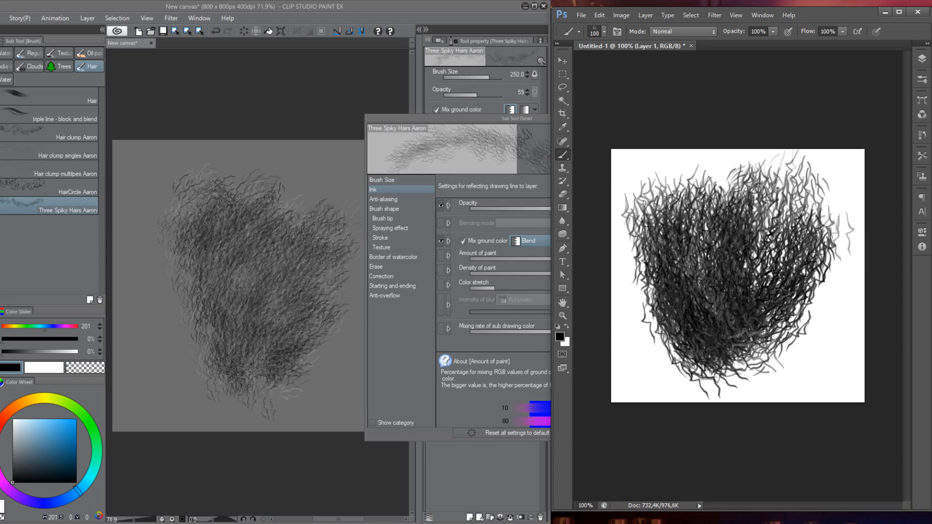
left_click_drag(806, 182, 738, 364)
left_click_drag(837, 255, 738, 377)
- Switch back to Clip Studio Paint and clear the test strokes from its canvas
left_click(288, 267)
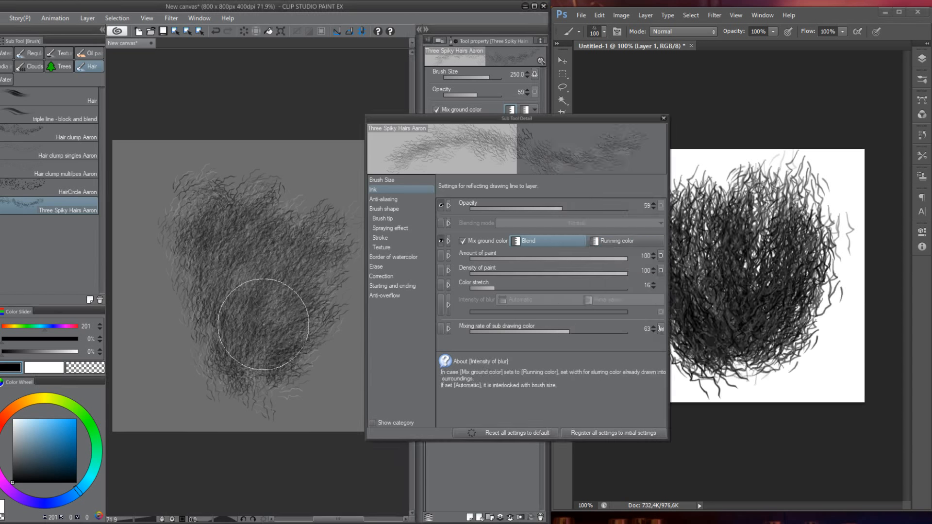
key("ctrl+a")
key("Delete")
key("ctrl+d")
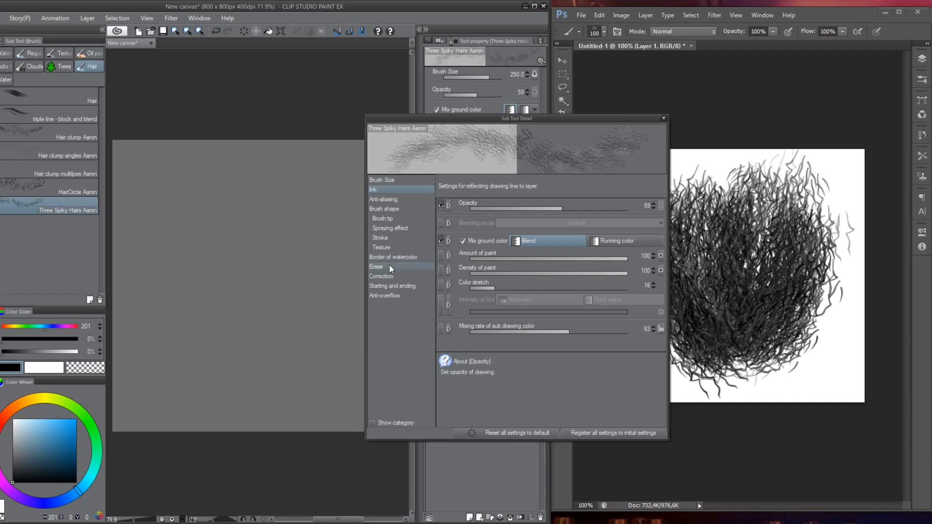
- Increase the spraying effect's particle size to 89.1, test it with hair strokes and undo them
left_click(395, 236)
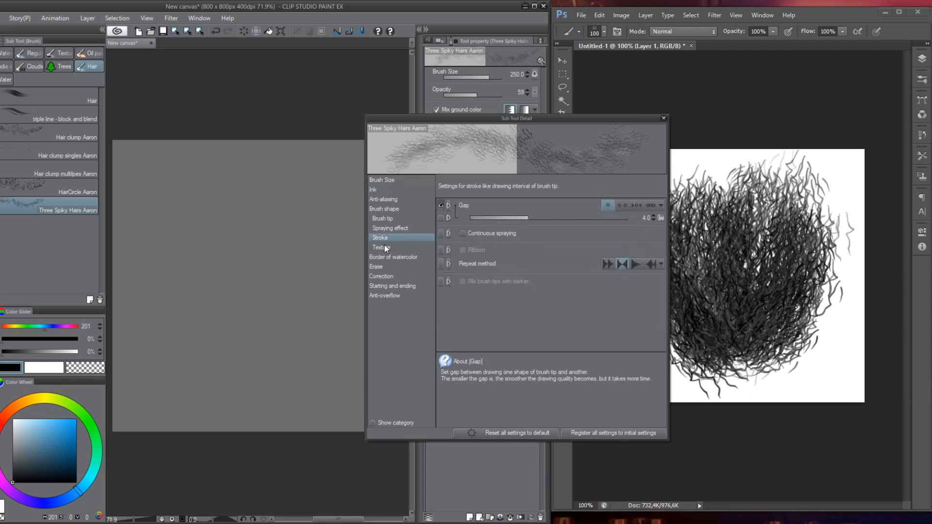
left_click(383, 228)
left_click_drag(576, 221, 578, 220)
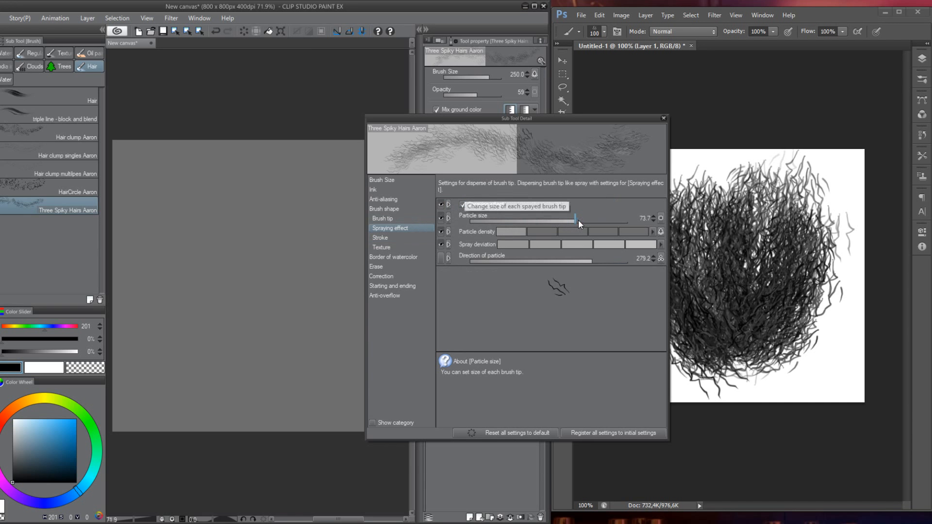
mouse_move(185, 181)
left_mouse_down()
mouse_move(261, 353)
mouse_move(200, 215)
mouse_move(225, 337)
mouse_move(254, 354)
left_mouse_up()
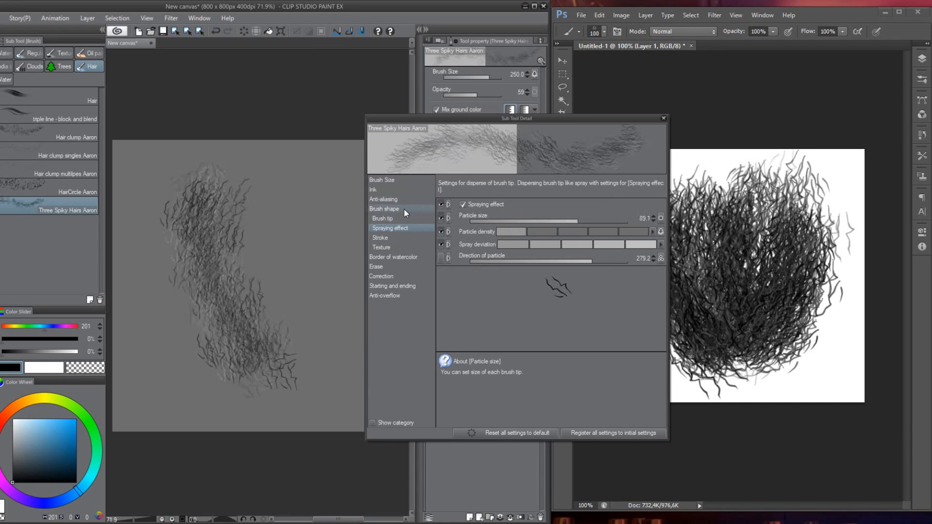
left_click(383, 190)
key("ctrl+z")
key("ctrl+z")
key("ctrl+z")
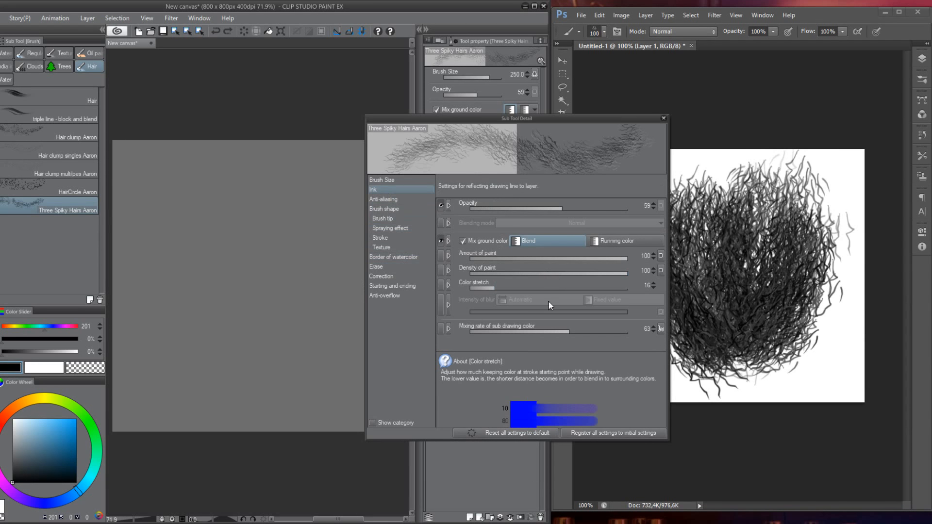
- Set Color stretch to 23 and the mixing rate of sub drawing color to 89, test with hair strokes and undo them
left_click_drag(497, 288, 550, 288)
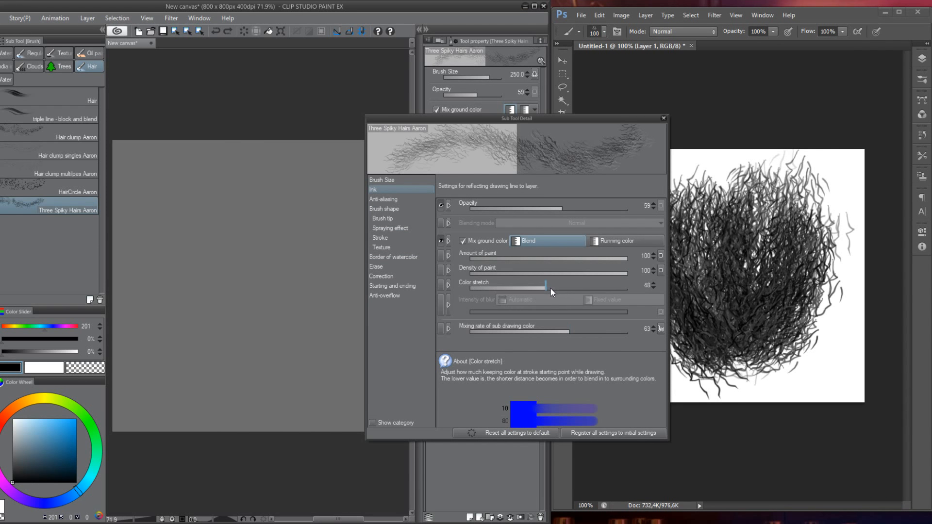
left_click(487, 289)
left_click(611, 332)
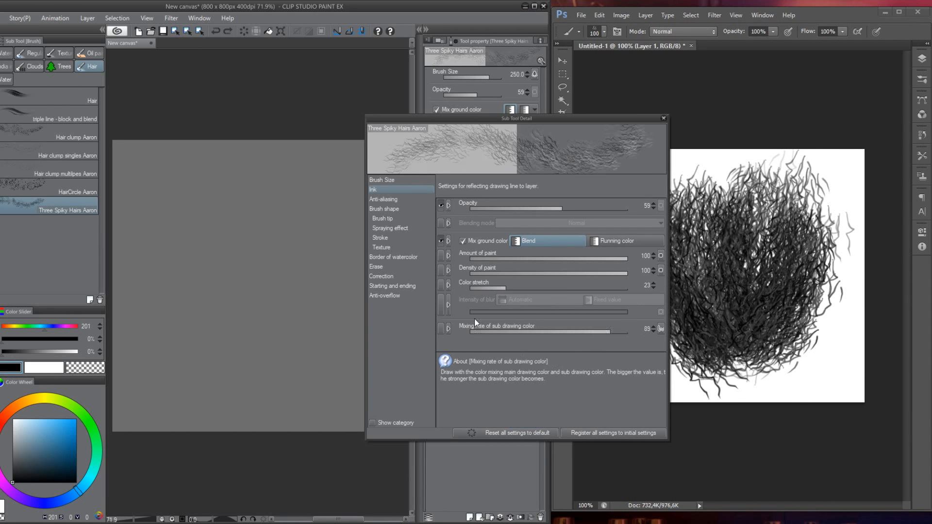
mouse_move(195, 201)
left_mouse_down()
mouse_move(258, 303)
mouse_move(238, 312)
mouse_move(219, 215)
mouse_move(286, 351)
mouse_move(237, 279)
mouse_move(231, 231)
mouse_move(261, 289)
mouse_move(291, 317)
mouse_move(288, 352)
left_mouse_up()
mouse_move(278, 344)
left_mouse_down()
mouse_move(219, 295)
mouse_move(294, 343)
left_mouse_up()
key("ctrl+z")
key("ctrl+z")
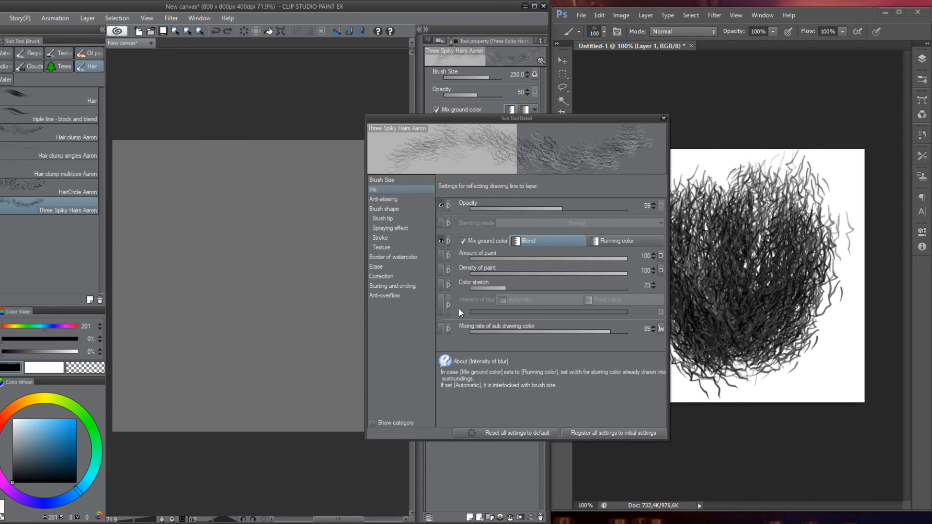
- Show the mixing rate of sub drawing color in the tool properties, set it to 5 and test it with hair strokes
left_click(441, 328)
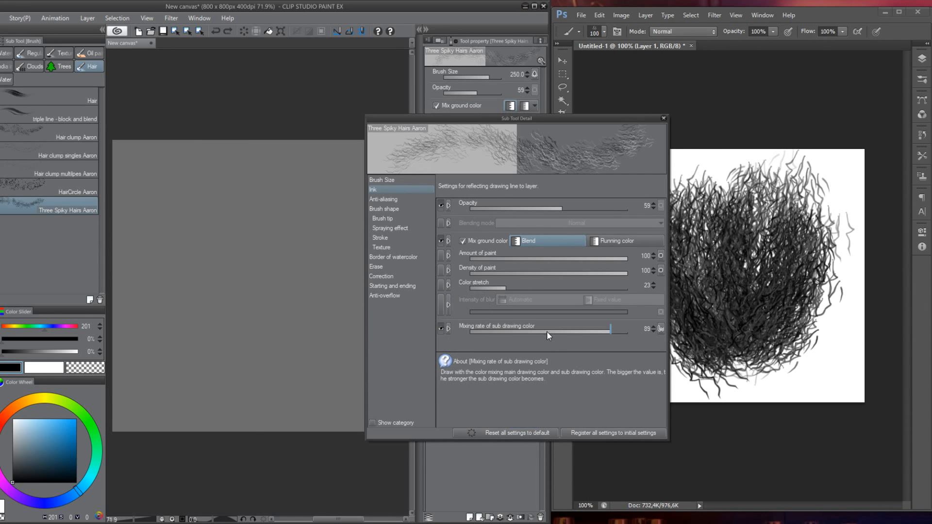
left_click(643, 332)
left_click(634, 339)
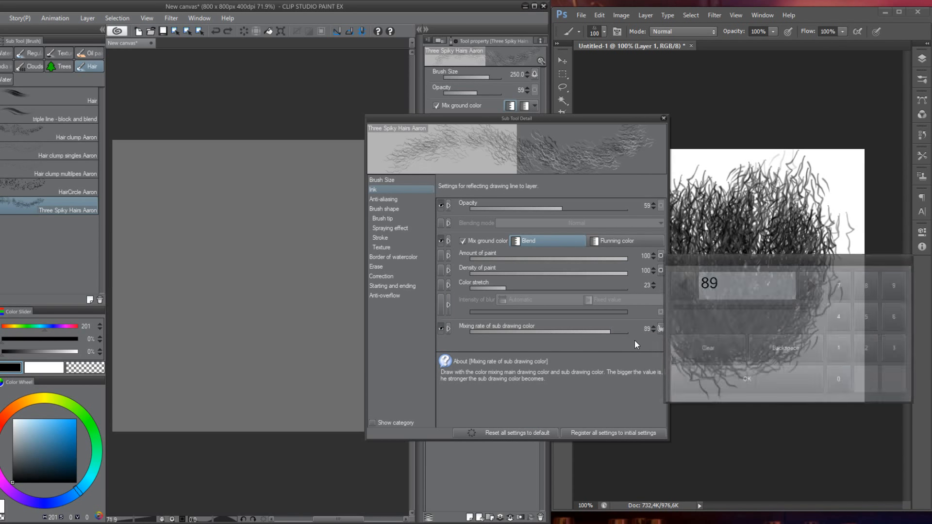
left_click(660, 329)
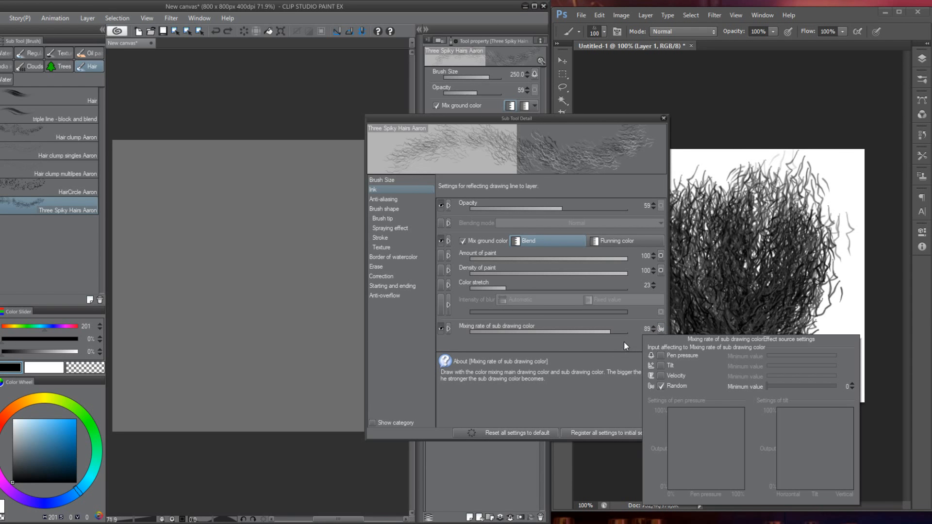
left_click(625, 342)
left_click(646, 329)
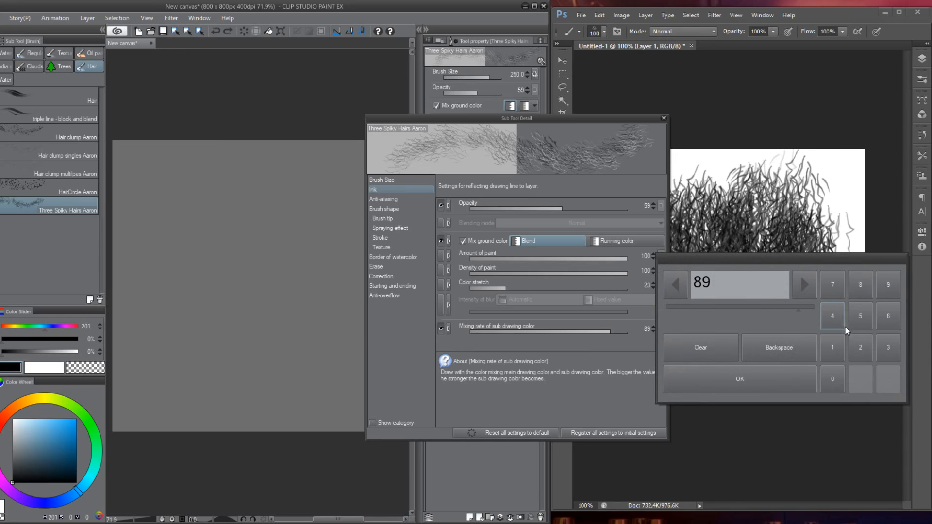
left_click(860, 316)
left_click(770, 378)
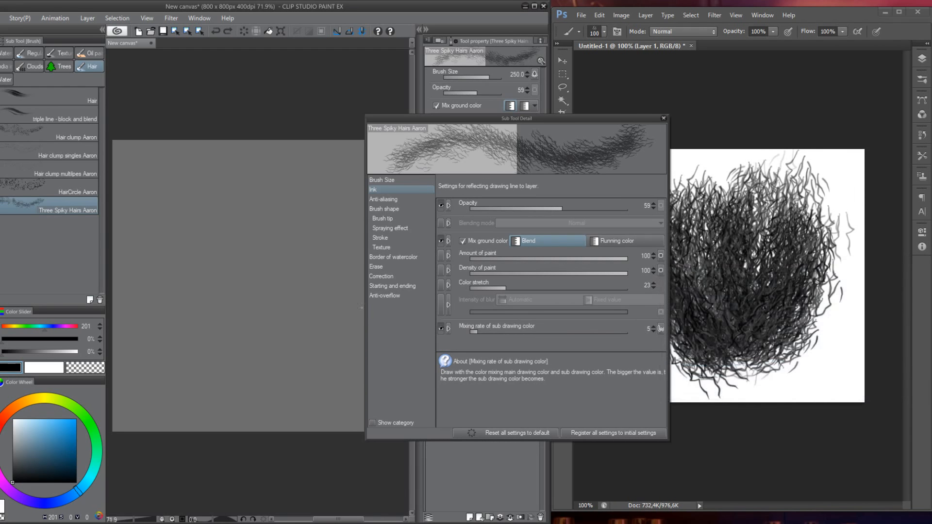
mouse_move(178, 224)
left_mouse_down()
mouse_move(220, 278)
mouse_move(250, 354)
mouse_move(203, 213)
mouse_move(267, 357)
mouse_move(231, 301)
mouse_move(291, 228)
mouse_move(280, 287)
mouse_move(241, 308)
mouse_move(244, 347)
mouse_move(185, 242)
mouse_move(223, 271)
mouse_move(272, 344)
mouse_move(306, 327)
mouse_move(298, 202)
mouse_move(237, 240)
mouse_move(315, 325)
left_mouse_up()
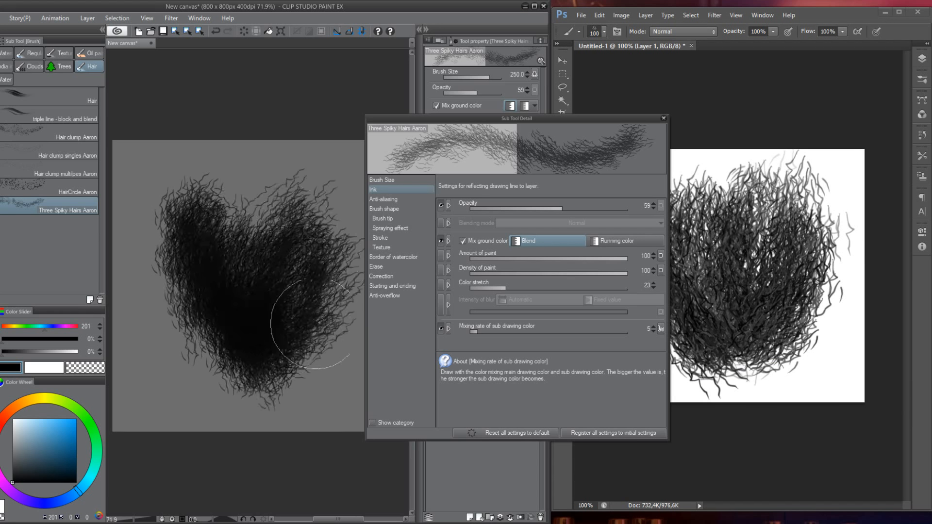
- Raise the mixing rate of sub drawing color to 41 and test it over the old strokes and on a cleared canvas
left_click(517, 331)
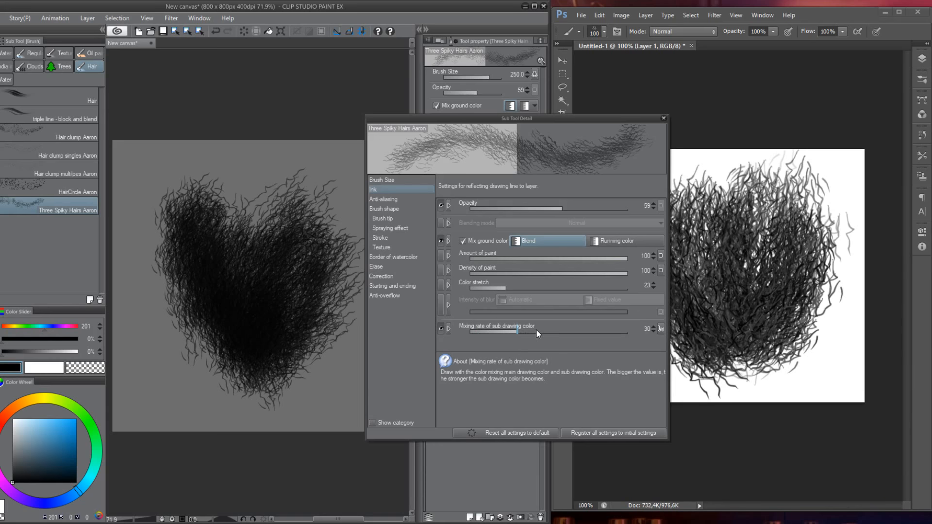
left_click(535, 332)
mouse_move(335, 282)
left_mouse_down()
mouse_move(222, 191)
mouse_move(272, 325)
mouse_move(215, 273)
mouse_move(223, 263)
mouse_move(255, 350)
mouse_move(252, 338)
mouse_move(267, 346)
mouse_move(304, 242)
mouse_move(257, 372)
mouse_move(257, 238)
mouse_move(242, 266)
mouse_move(211, 219)
mouse_move(245, 306)
mouse_move(200, 233)
mouse_move(274, 231)
mouse_move(272, 352)
mouse_move(277, 312)
left_mouse_up()
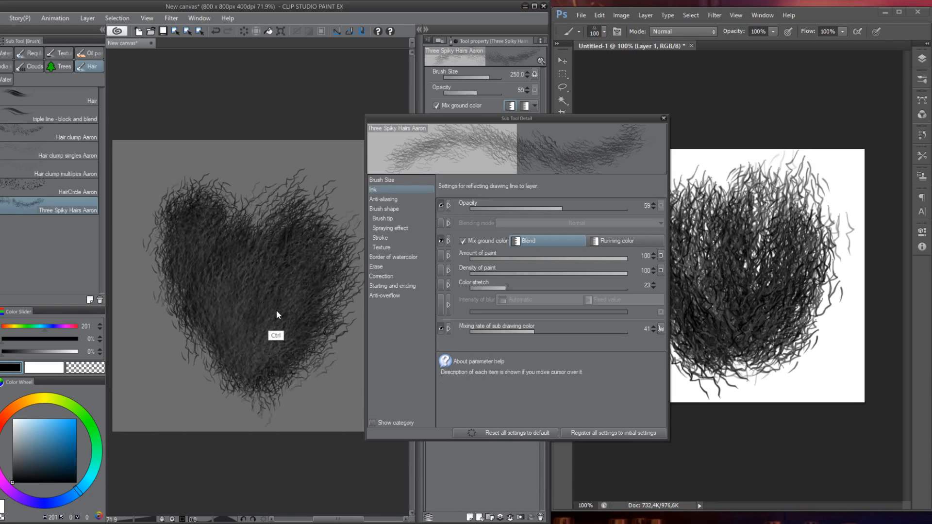
key("ctrl+a")
key("Delete")
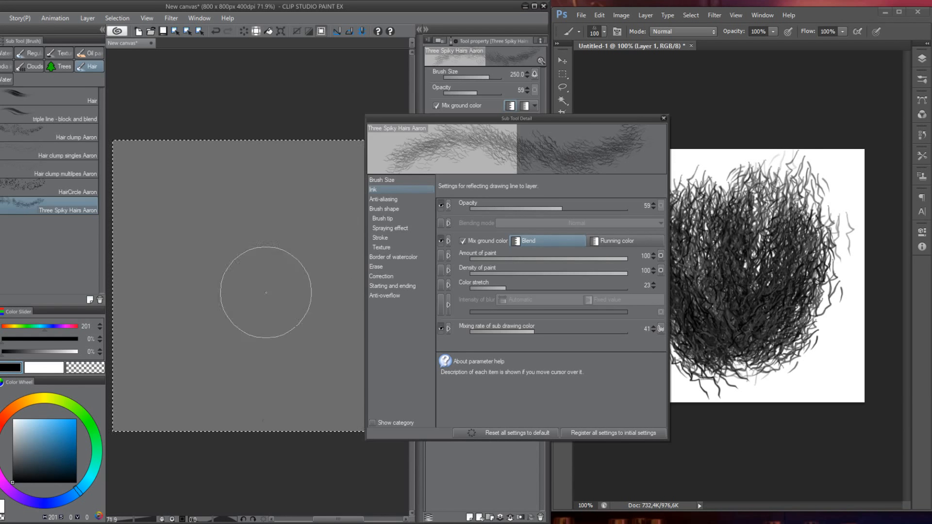
key("ctrl+d")
mouse_move(201, 225)
left_mouse_down()
mouse_move(236, 295)
mouse_move(212, 328)
mouse_move(226, 229)
mouse_move(236, 351)
mouse_move(206, 309)
mouse_move(233, 262)
mouse_move(249, 290)
mouse_move(248, 338)
mouse_move(265, 345)
mouse_move(294, 333)
mouse_move(324, 273)
mouse_move(300, 246)
mouse_move(303, 322)
left_mouse_up()
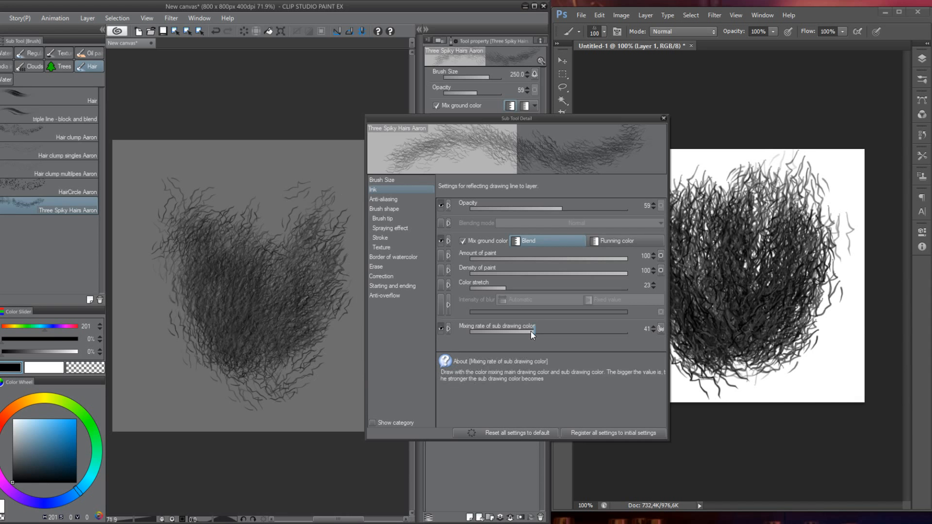
- Set the mixing rate of sub drawing color to 37 and clear the test strokes from the canvas
left_click(659, 329)
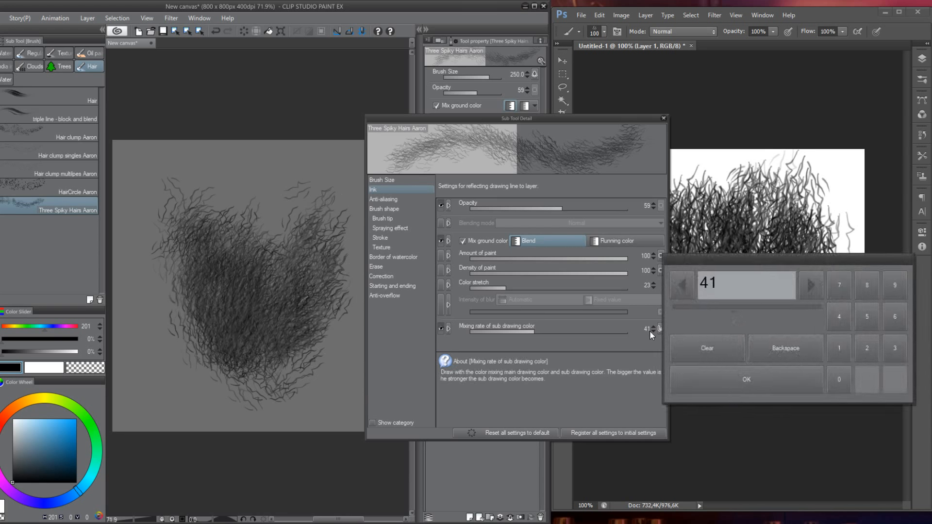
left_click(679, 287)
left_click(680, 285)
left_click(681, 285)
left_click(681, 284)
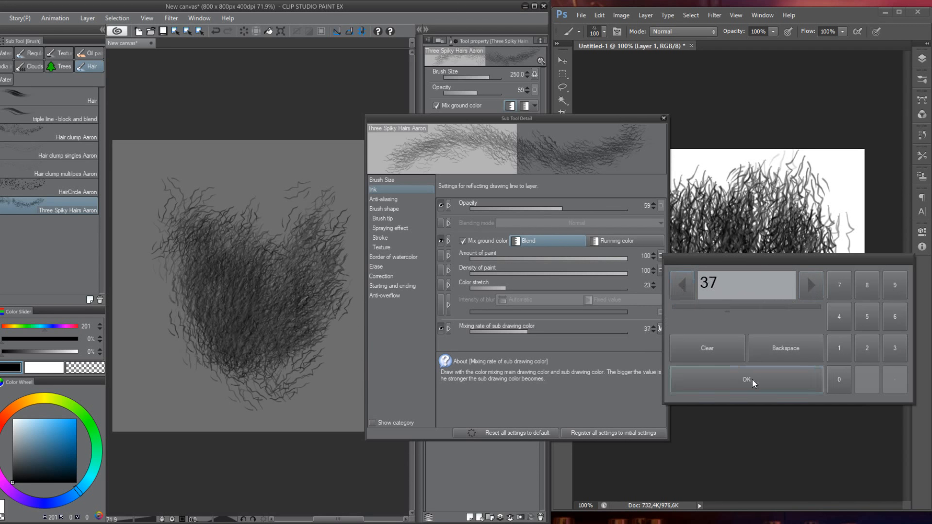
left_click(753, 379)
left_click(237, 250)
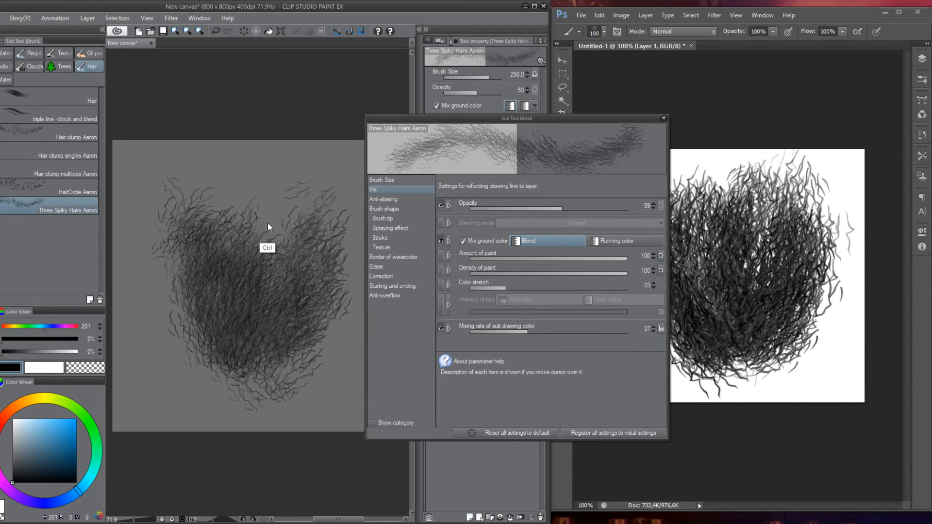
key("ctrl+x")
left_click(479, 201)
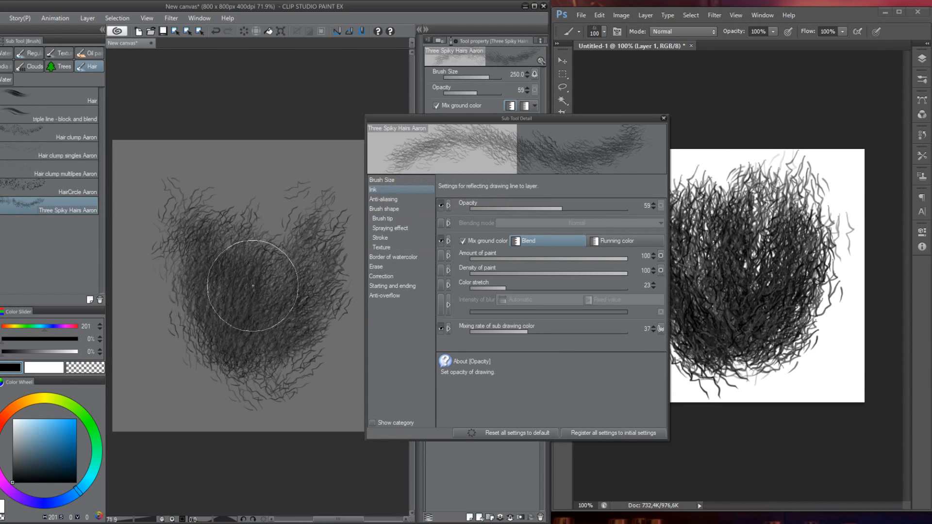
key("ctrl+z")
key("ctrl+z")
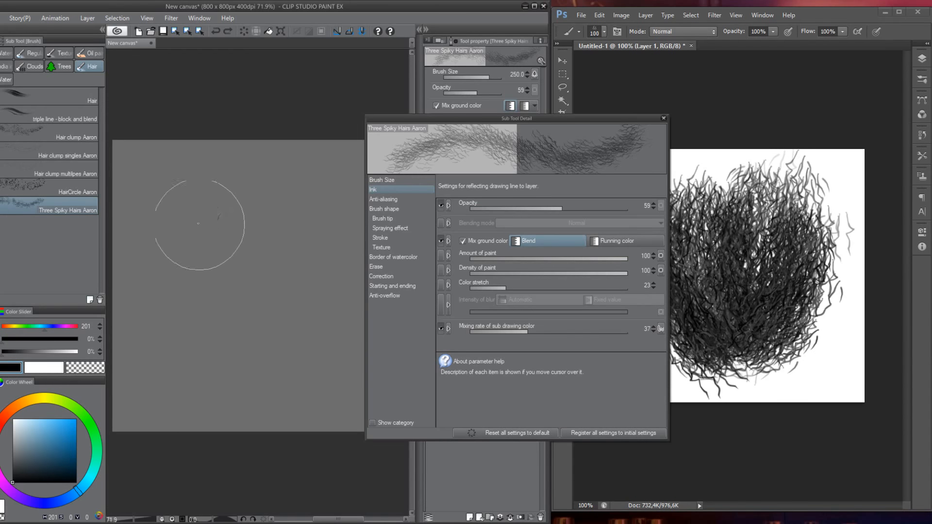
- Paint a dense heart-shaped patch of overlapping downward hair strokes to test the sub-color mixing
mouse_move(206, 219)
left_mouse_down()
mouse_move(246, 337)
mouse_move(216, 243)
mouse_move(231, 255)
mouse_move(253, 355)
left_mouse_up()
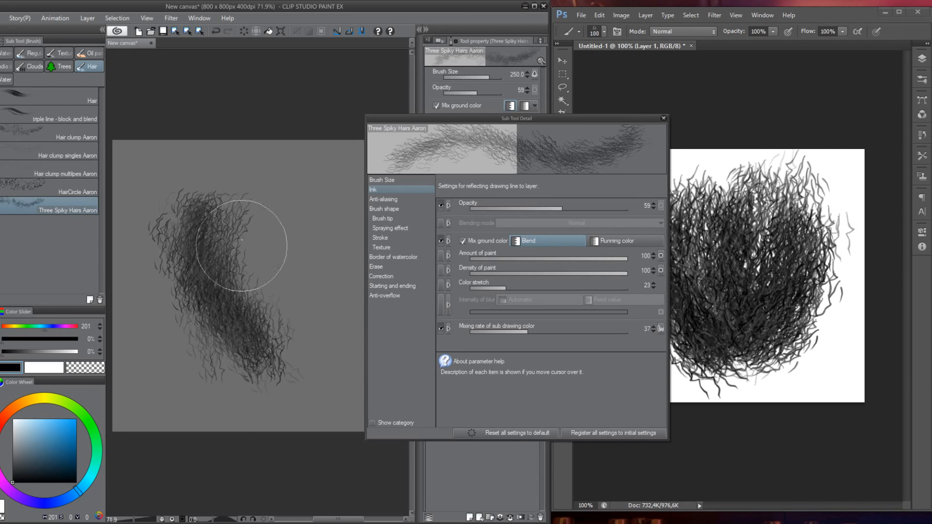
left_click_drag(239, 245, 255, 314)
left_click_drag(300, 233, 275, 339)
left_click_drag(324, 265, 292, 331)
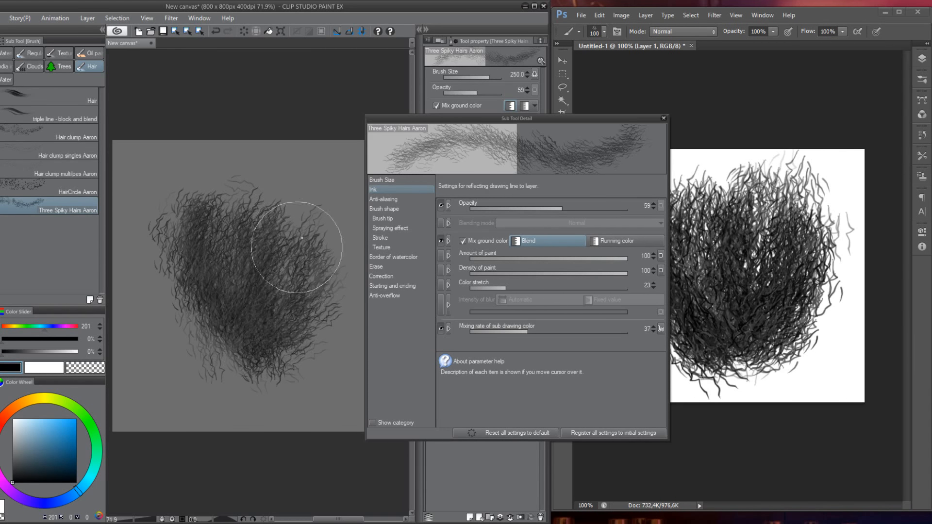
left_click_drag(316, 236, 287, 342)
mouse_move(204, 264)
left_mouse_down()
mouse_move(230, 299)
mouse_move(194, 235)
mouse_move(262, 345)
left_mouse_up()
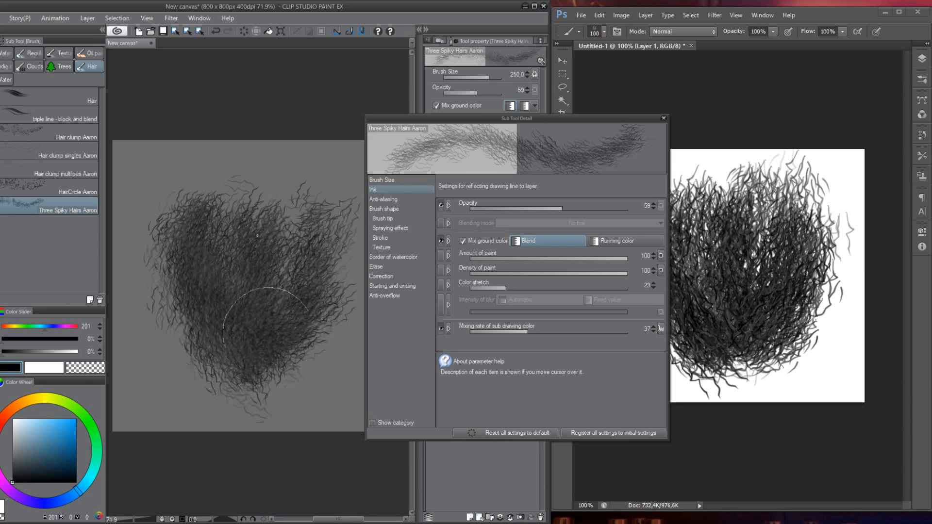
left_click_drag(312, 266, 260, 346)
left_click_drag(282, 242, 257, 295)
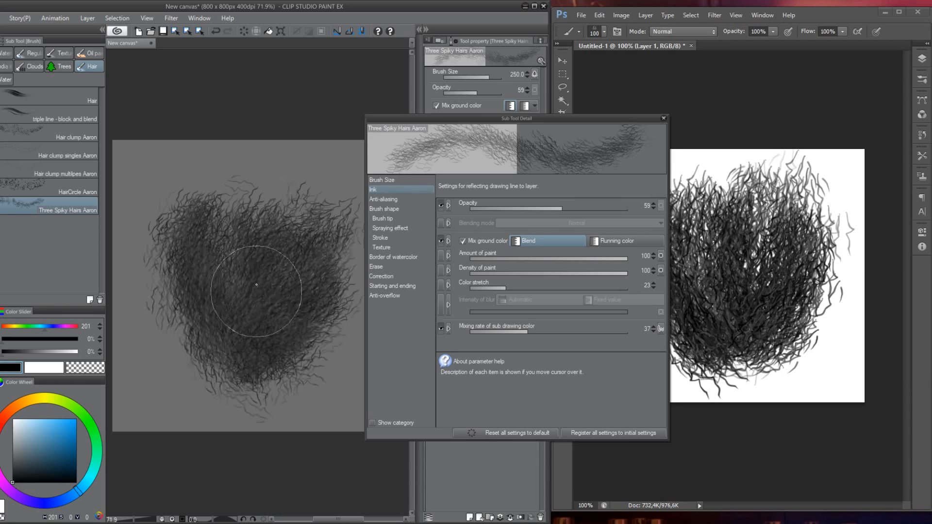
left_click_drag(212, 245, 251, 333)
left_click_drag(209, 264, 258, 342)
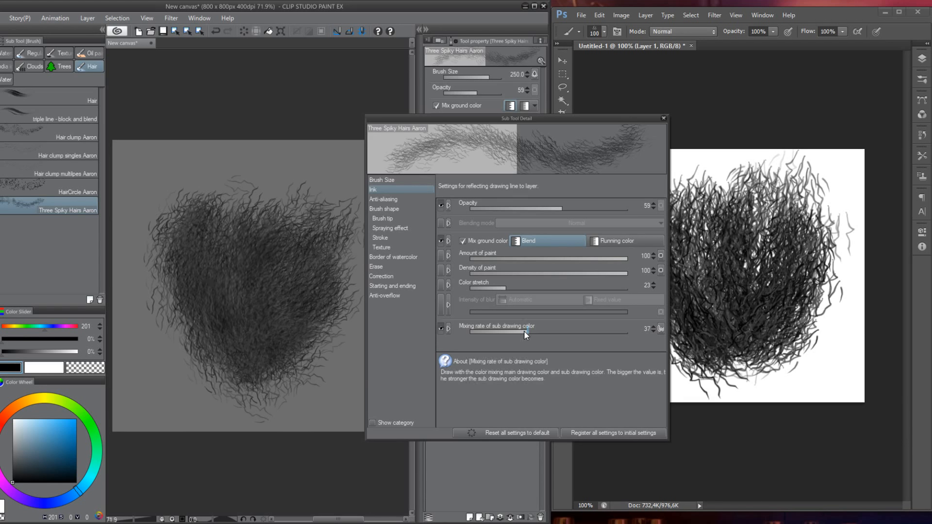
- Set the mixing rate of sub drawing color to 34 and test it with hair strokes on a cleared canvas
left_click(660, 329)
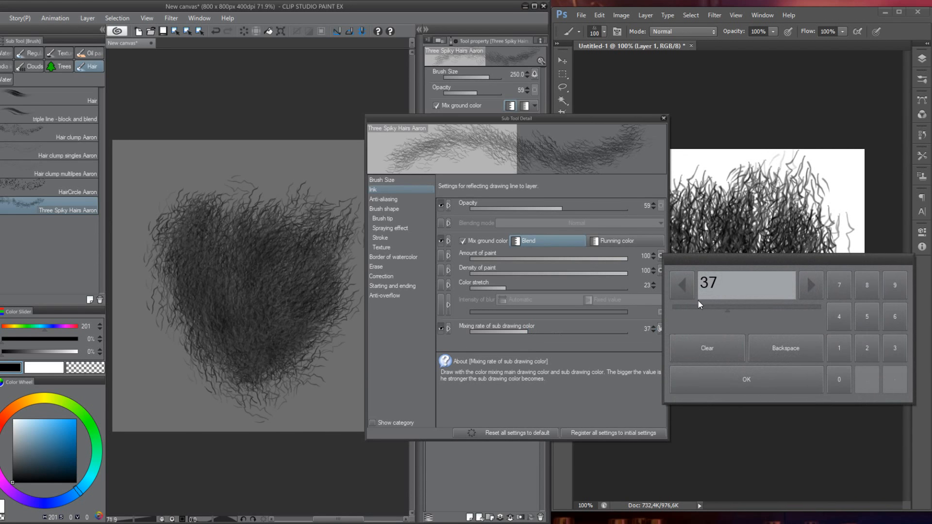
left_click(682, 283)
left_click(682, 282)
left_click(681, 282)
left_click(743, 379)
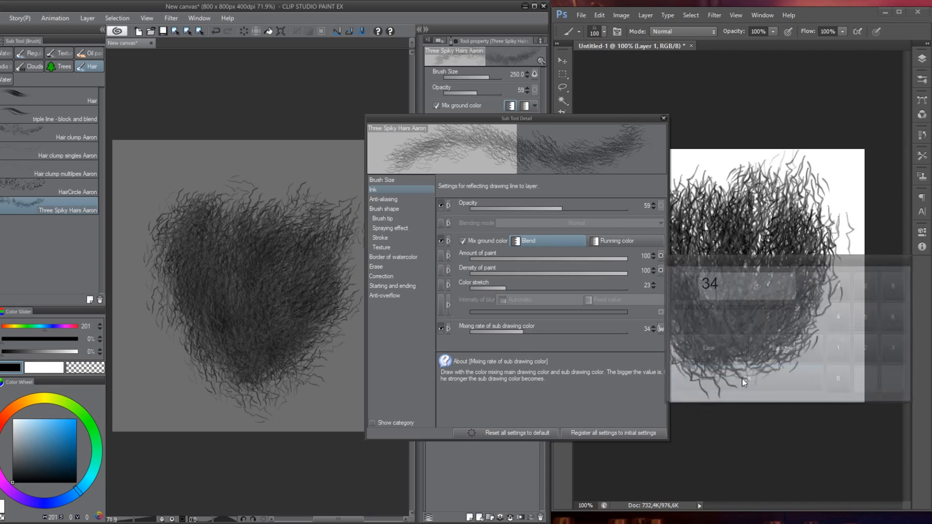
key("ctrl+a")
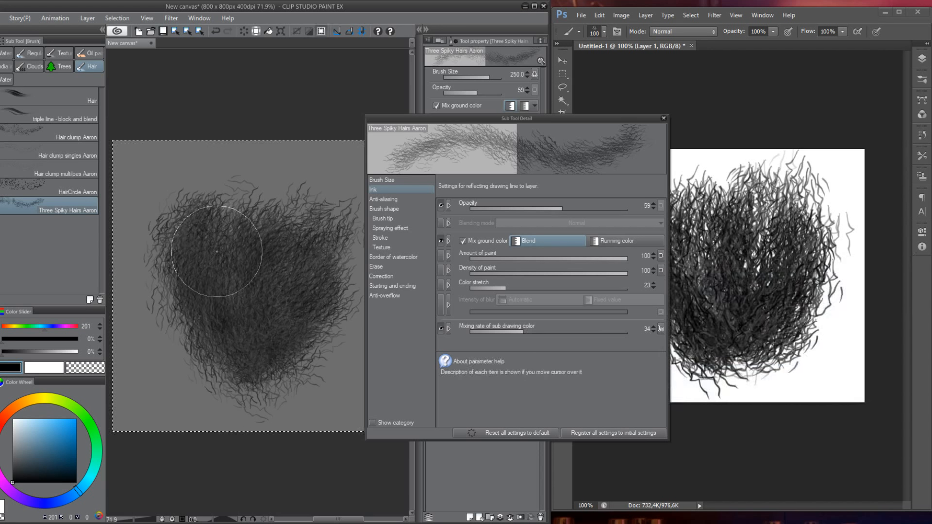
key("Delete")
key("ctrl+d")
mouse_move(194, 216)
left_mouse_down()
mouse_move(208, 309)
mouse_move(207, 233)
mouse_move(243, 366)
mouse_move(193, 252)
mouse_move(220, 268)
mouse_move(241, 351)
mouse_move(236, 314)
mouse_move(246, 252)
mouse_move(264, 246)
mouse_move(270, 283)
mouse_move(255, 349)
mouse_move(283, 344)
mouse_move(216, 225)
mouse_move(207, 244)
mouse_move(251, 363)
mouse_move(250, 308)
mouse_move(313, 255)
mouse_move(315, 360)
left_mouse_up()
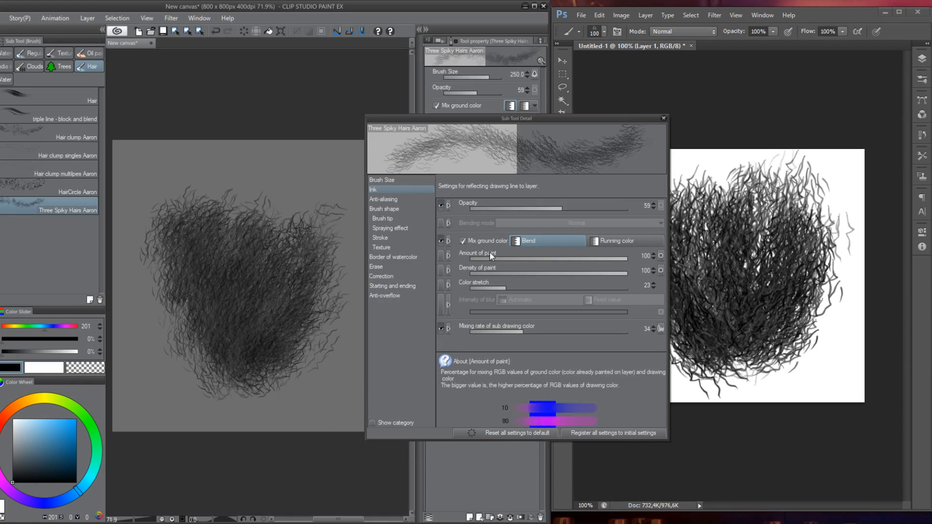
- Clear the test patch from the canvas, paint a diagonal trial band of hair and undo it
mouse_move(233, 306)
left_mouse_down()
mouse_move(264, 277)
mouse_move(277, 297)
mouse_move(264, 311)
left_mouse_up()
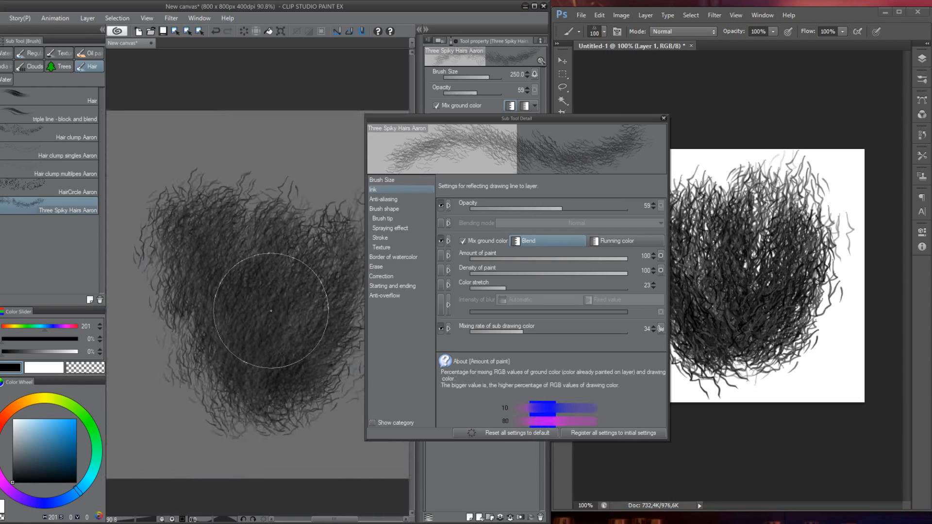
key("ctrl+a")
key("Delete")
key("ctrl+d")
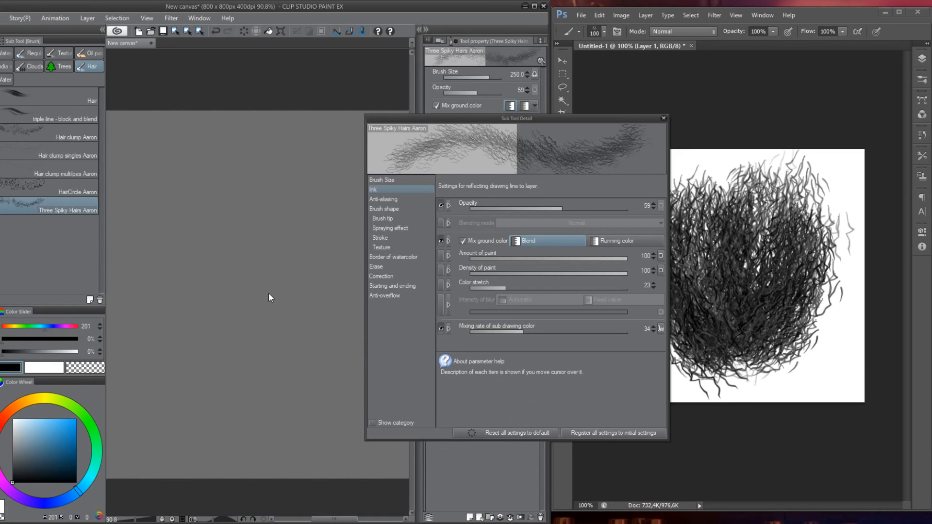
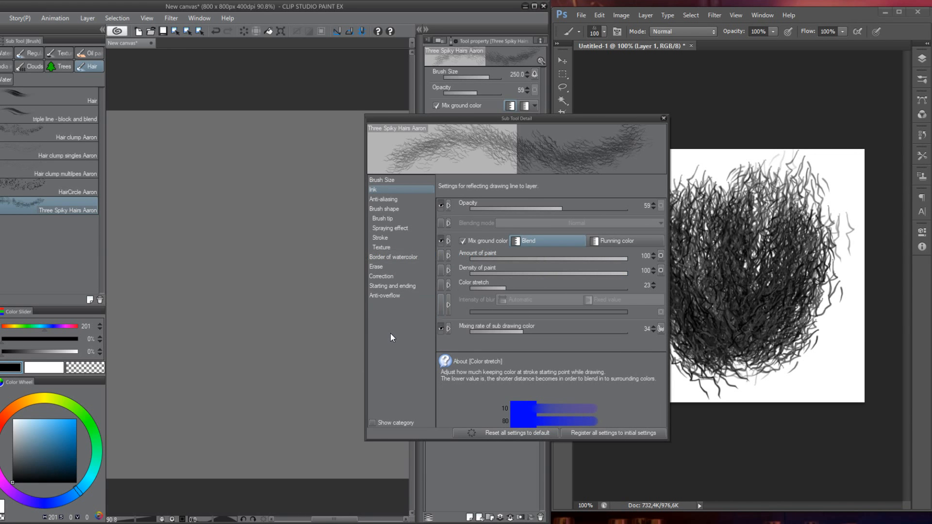
mouse_move(208, 228)
left_mouse_down()
mouse_move(244, 347)
mouse_move(218, 234)
mouse_move(257, 359)
mouse_move(201, 212)
mouse_move(263, 348)
mouse_move(246, 306)
left_mouse_up()
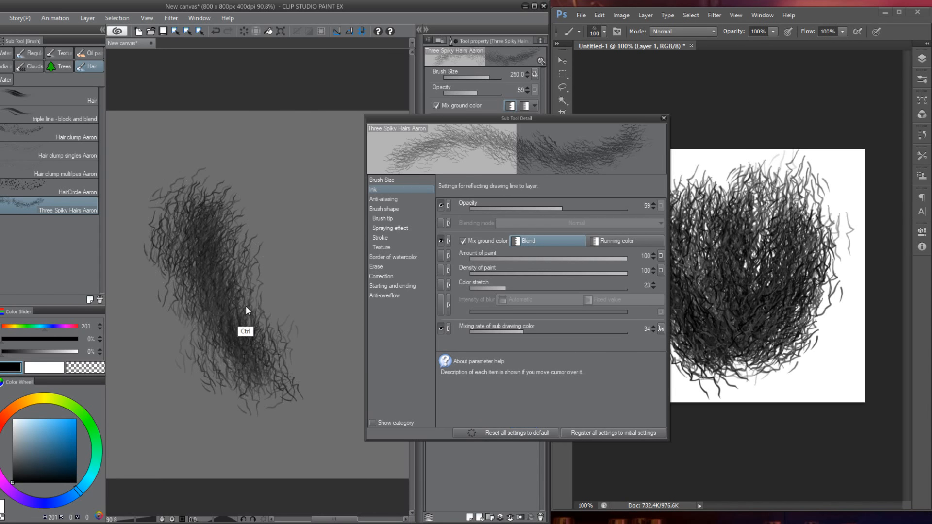
key("ctrl+z")
key("ctrl+z")
key("ctrl+z")
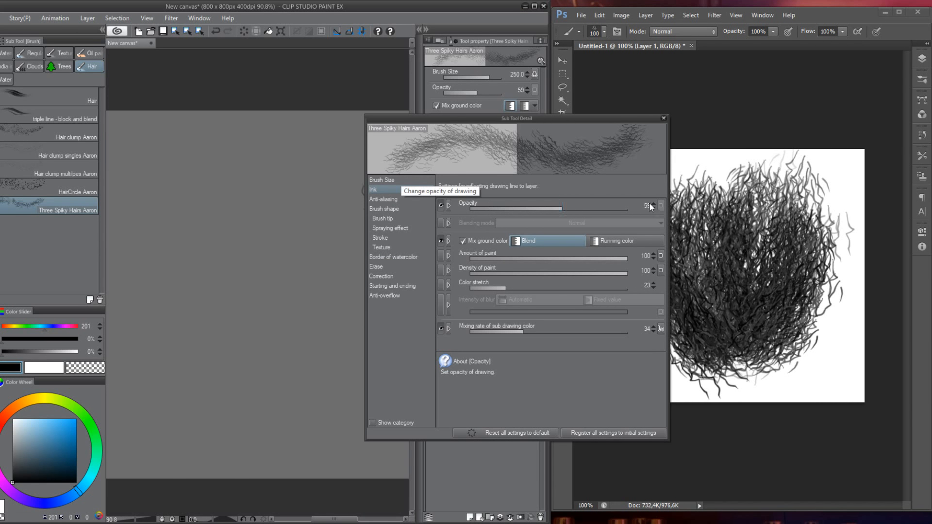
- Set the brush's ink opacity to 100, test it with a dense hair patch and clear the canvas
left_click_drag(593, 209, 630, 208)
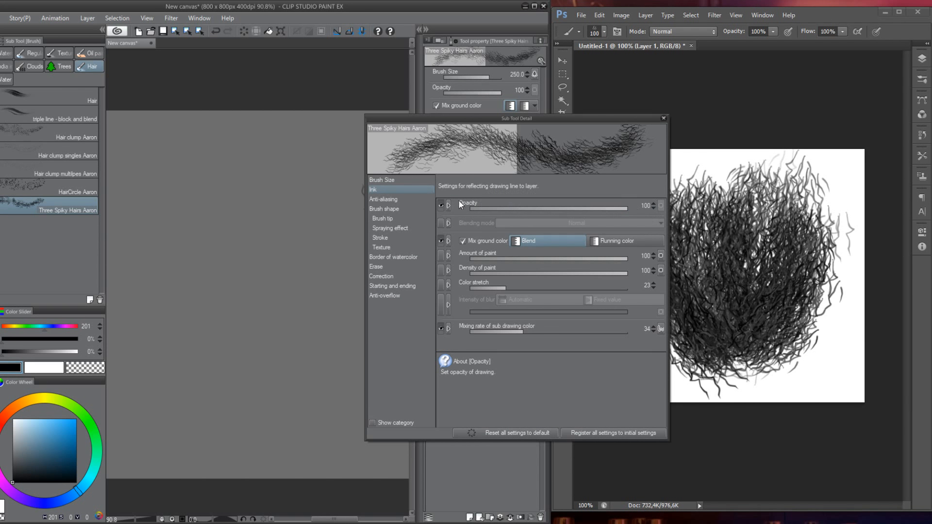
left_click(441, 205)
mouse_move(204, 194)
left_mouse_down()
mouse_move(248, 343)
mouse_move(212, 284)
mouse_move(238, 213)
mouse_move(276, 282)
mouse_move(287, 350)
mouse_move(298, 325)
mouse_move(252, 318)
mouse_move(221, 228)
mouse_move(205, 263)
mouse_move(247, 367)
mouse_move(251, 296)
mouse_move(281, 310)
mouse_move(320, 264)
mouse_move(308, 273)
mouse_move(228, 225)
mouse_move(252, 294)
mouse_move(261, 373)
mouse_move(228, 365)
mouse_move(250, 210)
mouse_move(283, 265)
left_mouse_up()
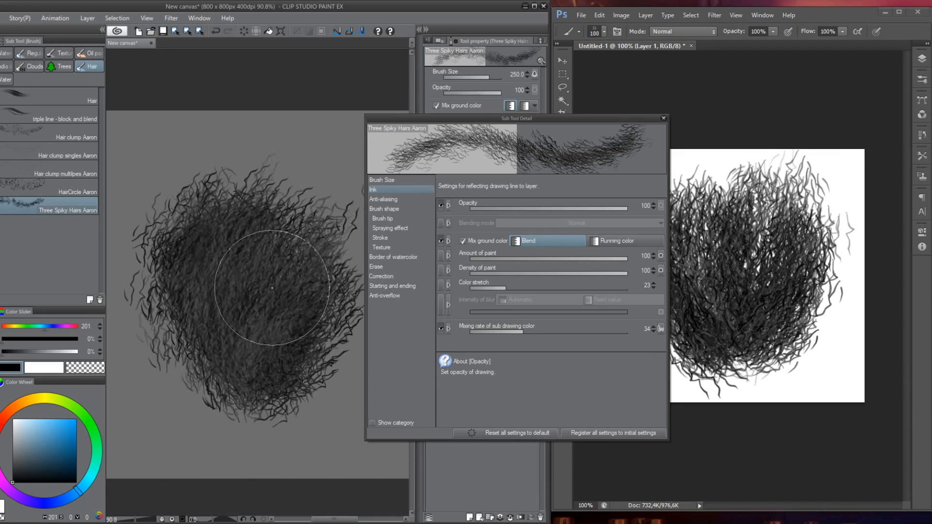
key("ctrl+a")
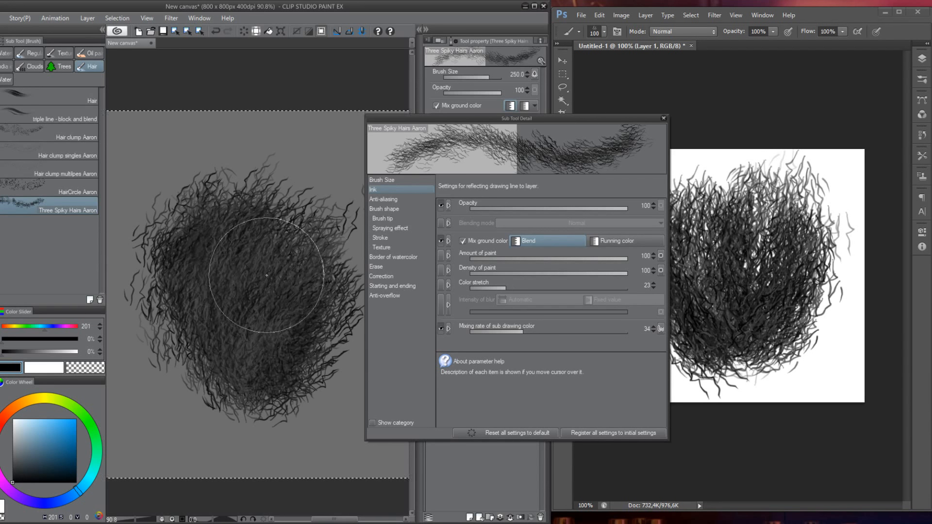
key("Delete")
key("ctrl+d")
- Undo a short trial stroke and paint a larger dense hair patch across the canvas
mouse_move(136, 238)
left_mouse_down()
mouse_move(209, 322)
mouse_move(216, 313)
left_mouse_up()
key("ctrl+z")
mouse_move(189, 231)
left_mouse_down()
mouse_move(198, 251)
mouse_move(226, 353)
mouse_move(200, 197)
mouse_move(216, 223)
mouse_move(254, 233)
mouse_move(258, 265)
mouse_move(278, 230)
mouse_move(169, 217)
mouse_move(231, 317)
mouse_move(228, 337)
mouse_move(252, 361)
mouse_move(286, 345)
mouse_move(301, 324)
left_mouse_up()
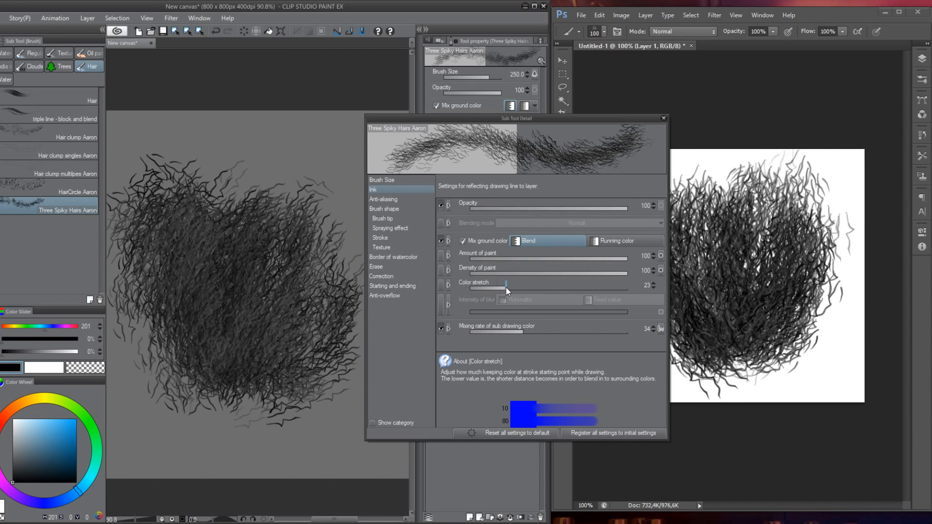
- Set the brush's Color stretch to 20
left_click(648, 285)
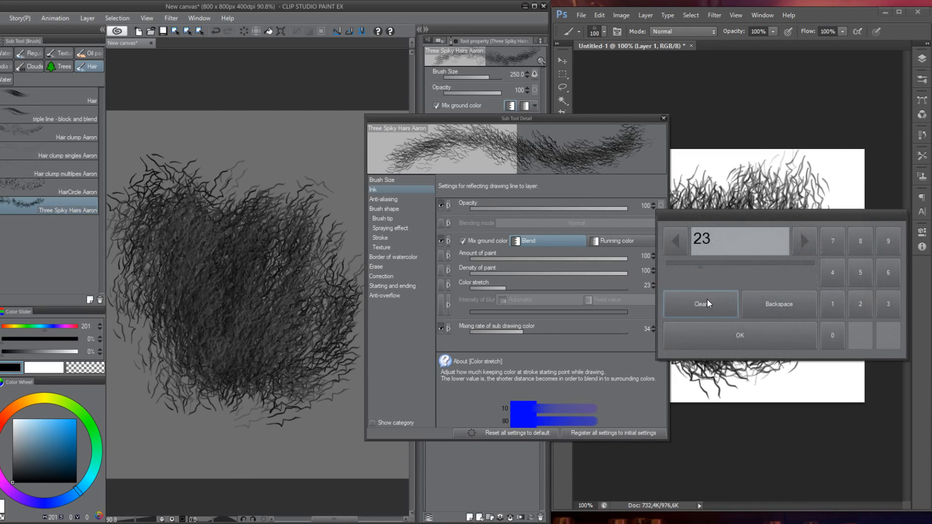
left_click(681, 240)
left_click(714, 325)
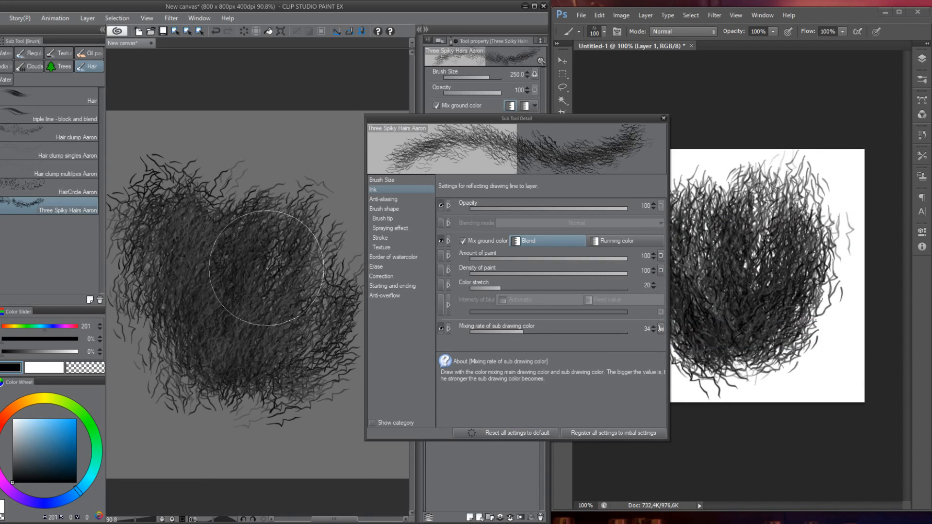
- Clear the canvas, undo a first trial stroke and paint a large dense hair patch to test the brush
key("Delete")
mouse_move(210, 234)
left_mouse_down()
mouse_move(218, 282)
mouse_move(212, 208)
mouse_move(242, 333)
mouse_move(224, 370)
mouse_move(222, 221)
mouse_move(259, 230)
mouse_move(288, 357)
mouse_move(280, 385)
mouse_move(251, 272)
mouse_move(216, 203)
mouse_move(233, 355)
mouse_move(167, 298)
mouse_move(211, 255)
mouse_move(213, 313)
mouse_move(250, 212)
mouse_move(283, 211)
mouse_move(293, 336)
mouse_move(318, 391)
mouse_move(308, 385)
mouse_move(239, 178)
mouse_move(213, 275)
mouse_move(205, 409)
mouse_move(161, 178)
mouse_move(196, 351)
mouse_move(243, 402)
mouse_move(278, 314)
mouse_move(292, 221)
mouse_move(317, 497)
left_mouse_up()
key("ctrl+z")
key("ctrl+z")
key("ctrl+z")
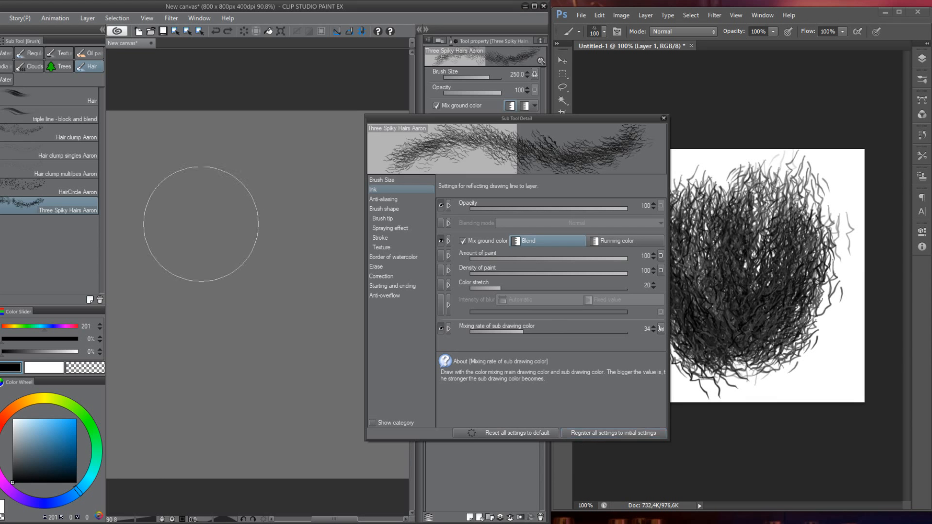
mouse_move(198, 219)
left_mouse_down()
mouse_move(250, 281)
mouse_move(291, 385)
mouse_move(261, 293)
mouse_move(301, 316)
mouse_move(311, 272)
mouse_move(243, 310)
mouse_move(250, 344)
mouse_move(194, 321)
mouse_move(301, 374)
mouse_move(218, 379)
mouse_move(328, 248)
mouse_move(301, 271)
mouse_move(224, 269)
mouse_move(293, 322)
left_mouse_up()
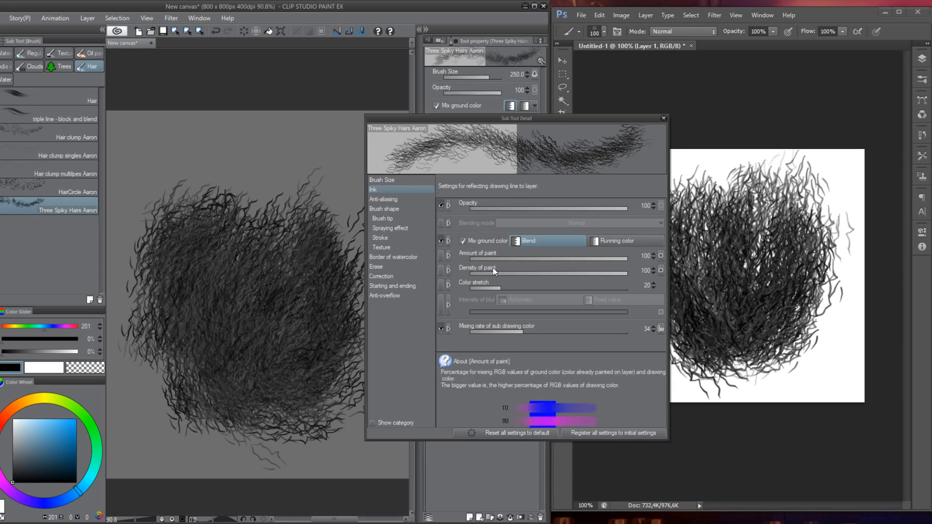
- Hide Mix ground color from the tool properties, show Color stretch there and set it to 28
left_click(441, 241)
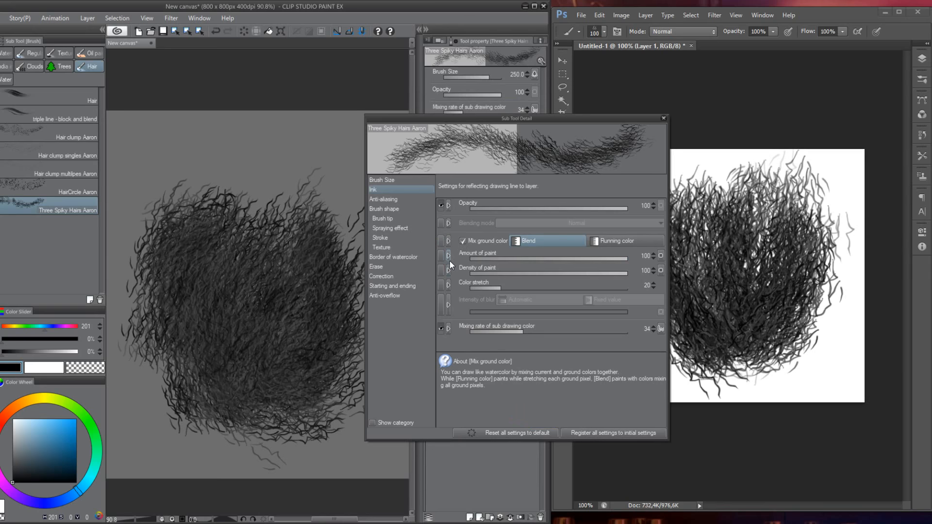
left_click(440, 286)
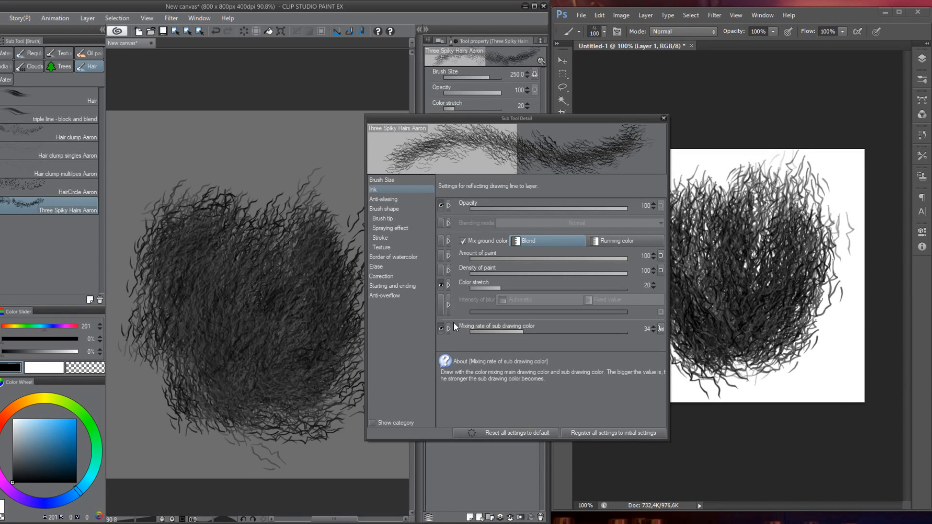
left_click(514, 288)
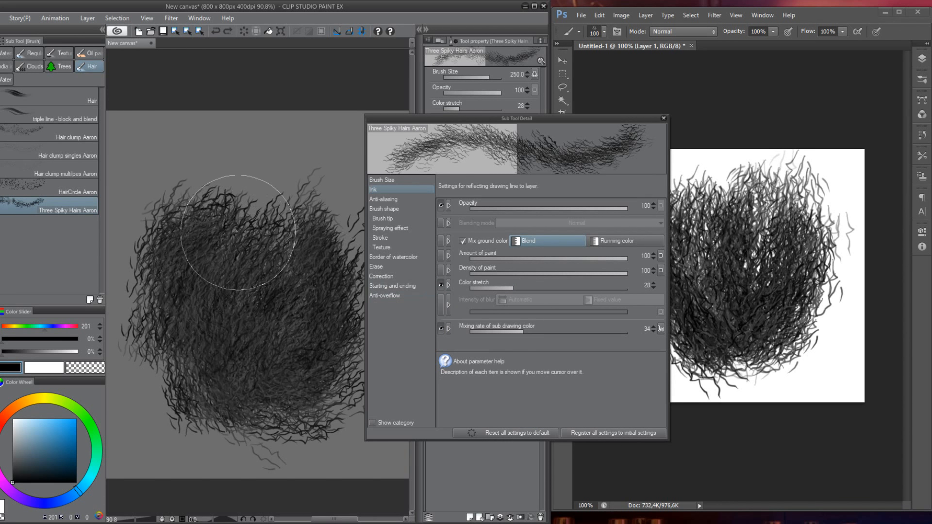
- Undo all strokes of the hair test patch to empty the canvas
key("ctrl+z")
key("ctrl+z")
key("ctrl+z")
key("ctrl+z")
key("ctrl+z")
key("ctrl+z")
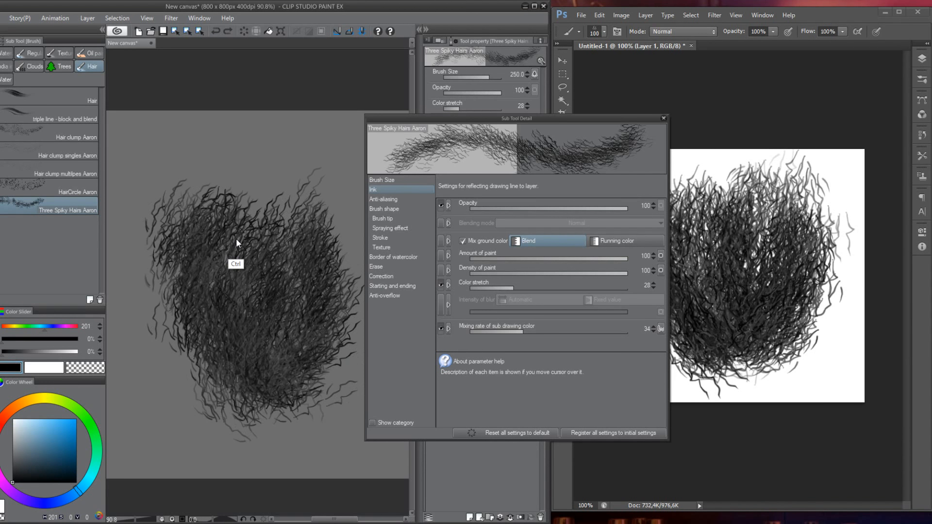
key("ctrl+z")
key("ctrl+z")
- Paint a new dense hair patch over the middle of the canvas with overlapping downward strokes
mouse_move(208, 196)
left_mouse_down()
mouse_move(266, 367)
mouse_move(205, 198)
mouse_move(256, 343)
left_mouse_up()
mouse_move(252, 227)
left_mouse_down()
mouse_move(269, 335)
mouse_move(281, 345)
left_mouse_up()
left_click_drag(267, 236, 241, 384)
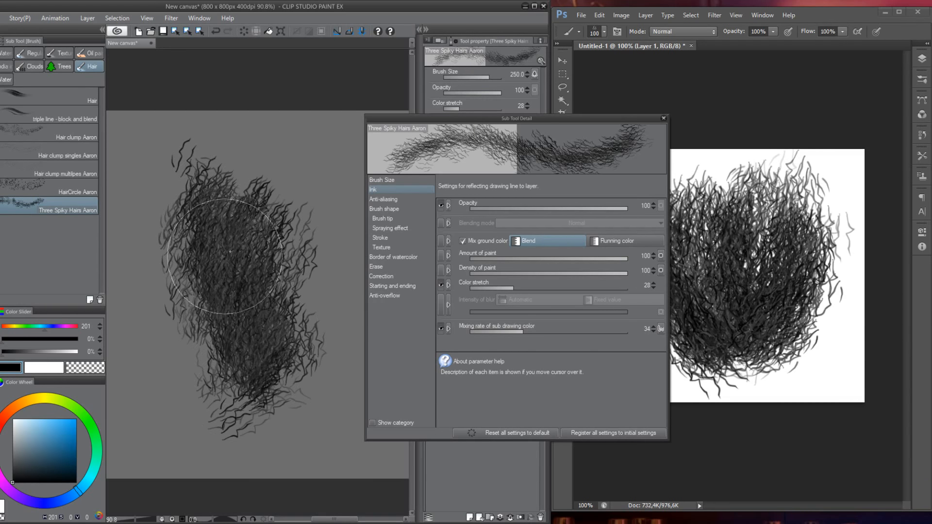
left_click_drag(225, 256, 218, 377)
mouse_move(216, 248)
left_mouse_down()
mouse_move(219, 306)
mouse_move(202, 346)
left_mouse_up()
left_click_drag(202, 200, 218, 335)
left_click_drag(258, 219, 269, 352)
left_click_drag(281, 235, 302, 340)
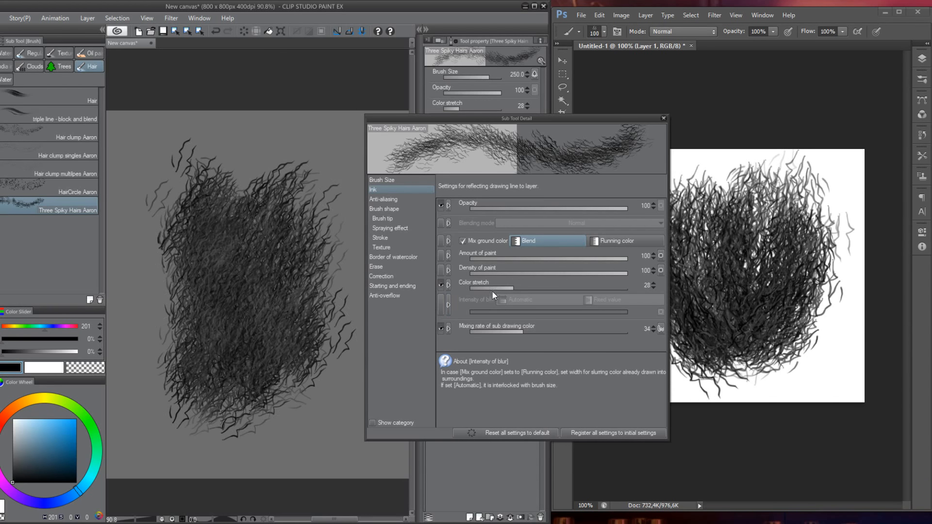
mouse_move(167, 250)
left_mouse_down()
mouse_move(183, 339)
mouse_move(170, 354)
mouse_move(158, 244)
mouse_move(226, 401)
left_mouse_up()
left_click_drag(283, 230, 307, 356)
mouse_move(260, 376)
left_mouse_down()
mouse_move(270, 386)
mouse_move(310, 381)
left_mouse_up()
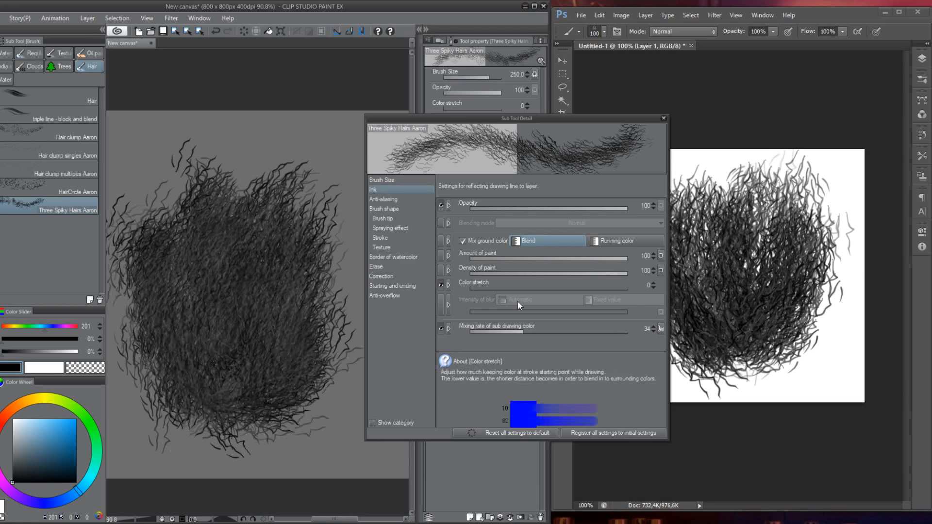
- Set Color stretch to 0 and hide it from the tool properties
left_click(440, 286)
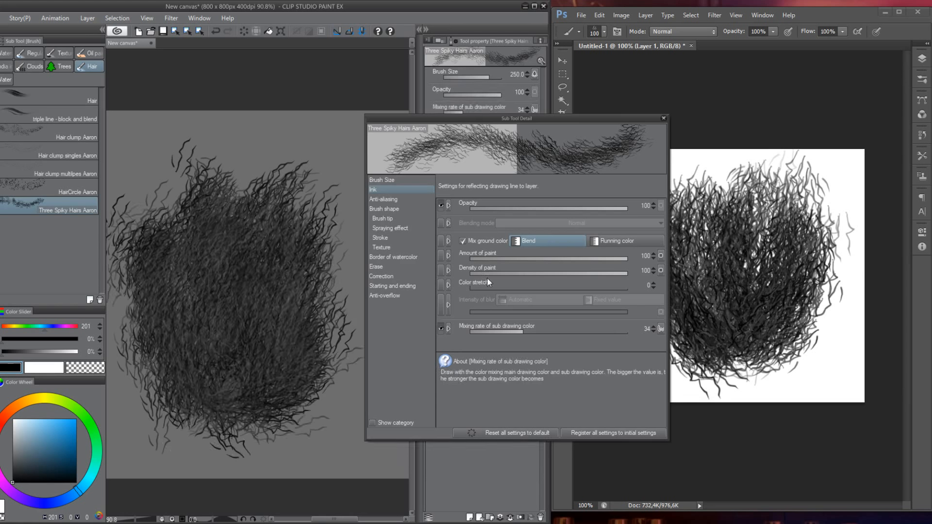
- Try Density of paint 47 and Amount of paint 48 with an upward test stroke, and restore both to 100
left_click(545, 273)
mouse_move(226, 245)
left_mouse_down()
mouse_move(209, 291)
mouse_move(288, 272)
mouse_move(330, 155)
left_mouse_up()
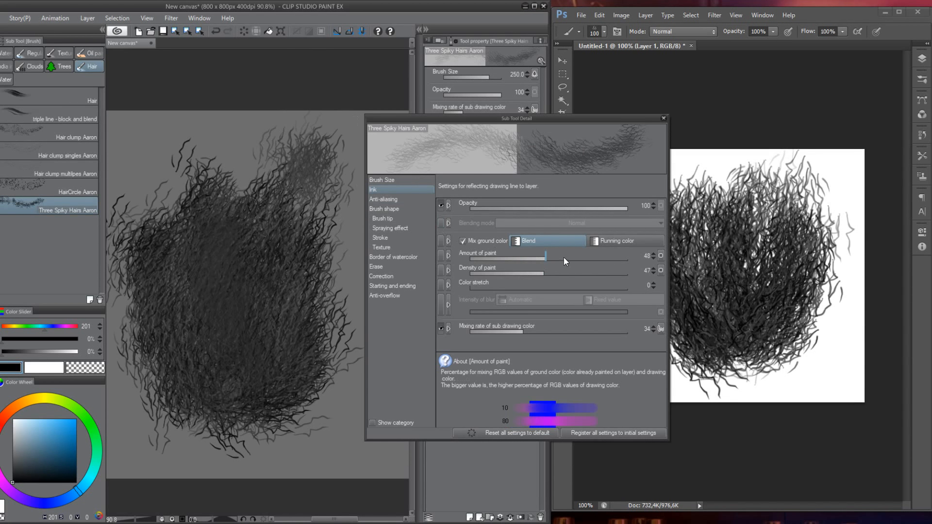
mouse_move(564, 258)
left_mouse_down()
mouse_move(629, 259)
mouse_move(630, 275)
left_mouse_up()
- Try Running color mixing on an emptied canvas with a dense hair patch, and return the mixing mode to Blend
left_click(610, 243)
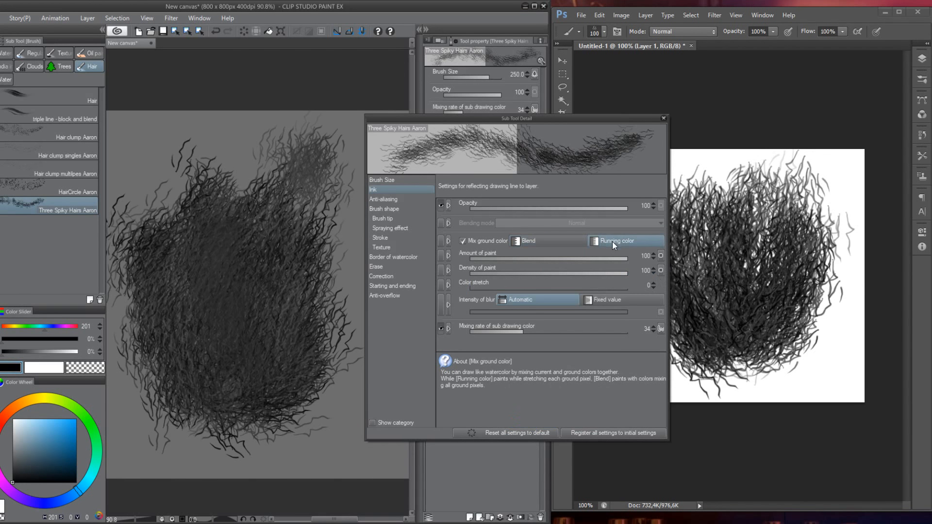
key("ctrl")
key("ctrl+z")
key("ctrl+z")
key("ctrl+z")
key("ctrl+z")
key("ctrl+z")
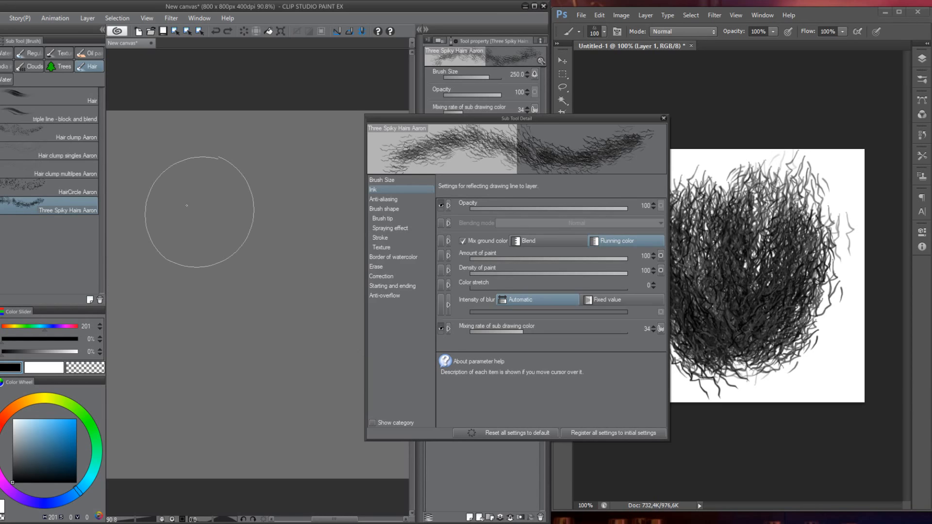
mouse_move(202, 191)
left_mouse_down()
mouse_move(234, 366)
mouse_move(192, 200)
mouse_move(239, 317)
mouse_move(249, 222)
mouse_move(279, 229)
mouse_move(273, 362)
mouse_move(260, 297)
mouse_move(228, 306)
left_mouse_up()
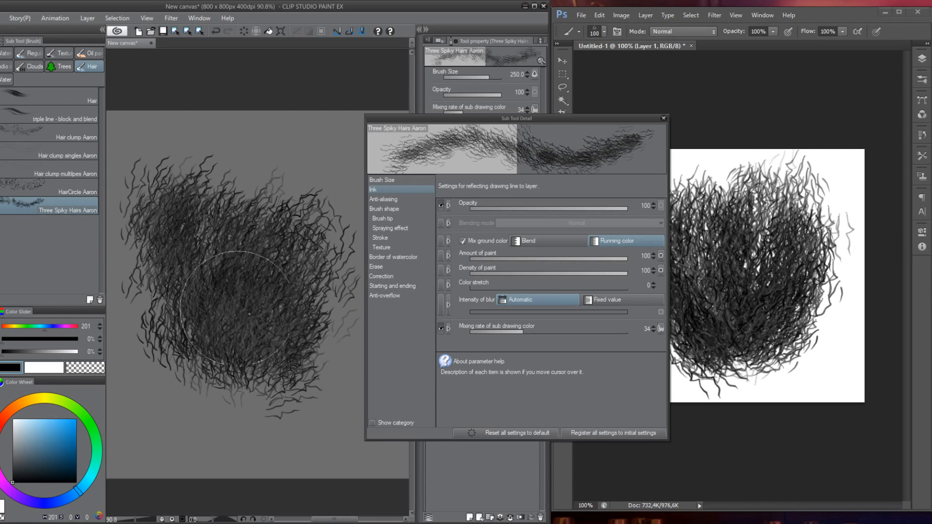
left_click(542, 241)
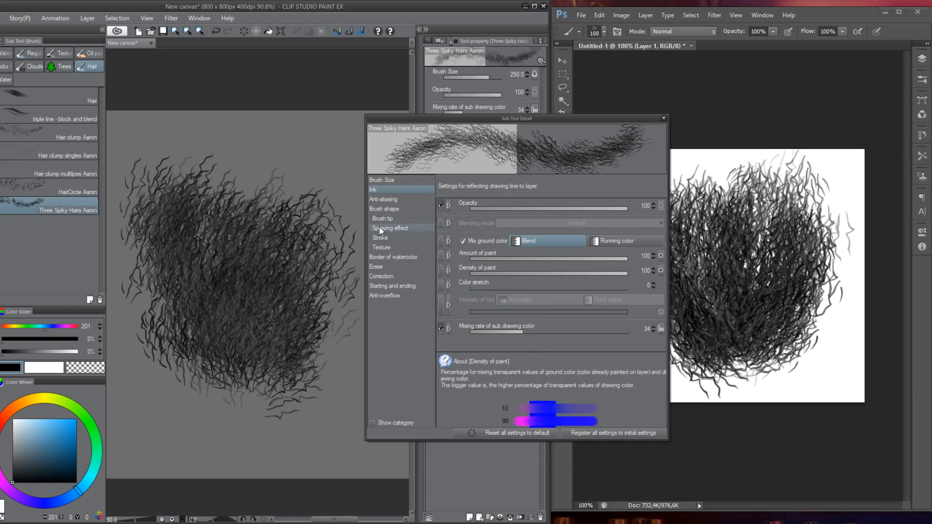
- Set the random degree of effect for the spraying effect's Direction of particle to 3
left_click(387, 237)
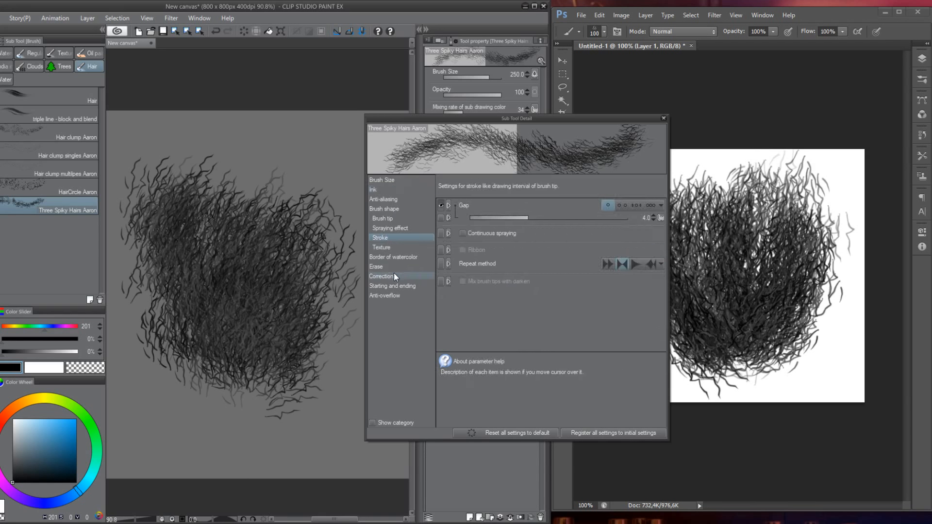
left_click(392, 228)
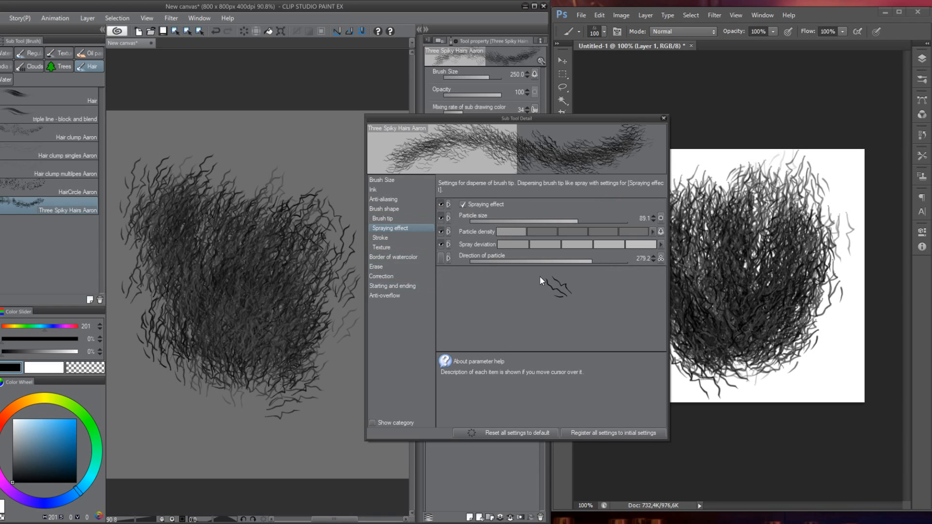
left_click(661, 259)
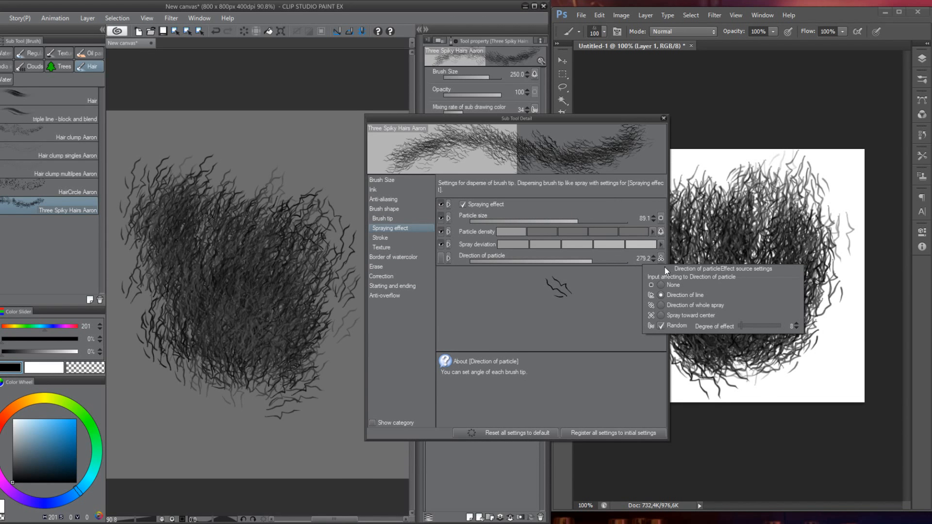
left_click(796, 329)
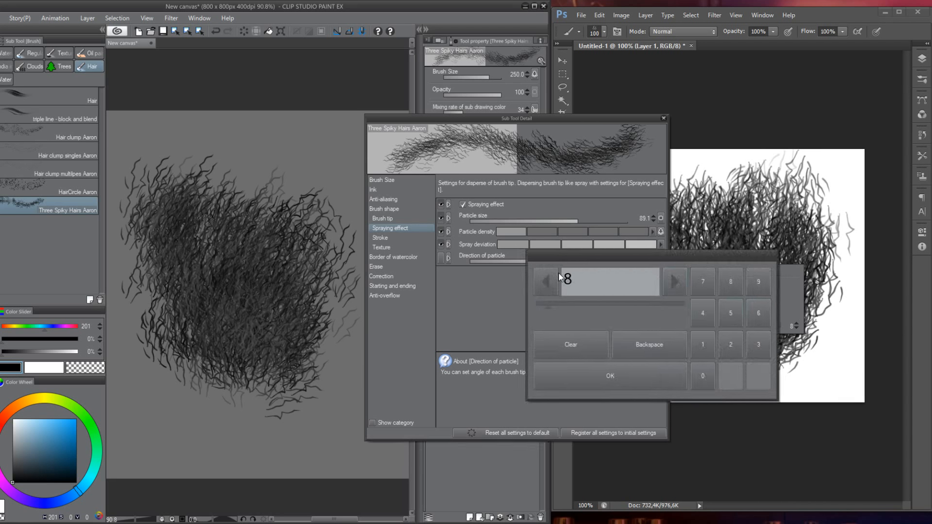
left_click(545, 286)
left_click(545, 286)
left_click(544, 286)
left_click(545, 286)
left_click(551, 290)
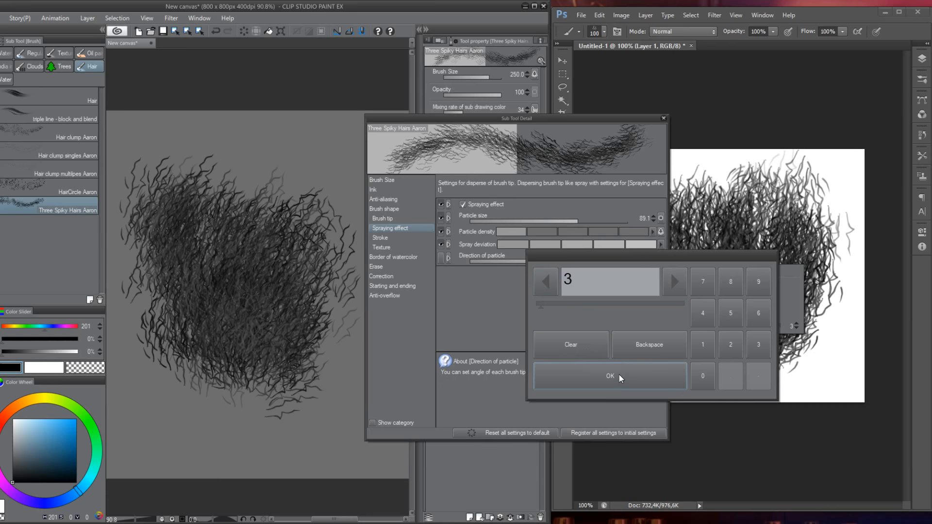
left_click(619, 375)
- Undo the old test patch, reduce the brush size to 170 and paint a new dense hair patch
key("ctrl+z")
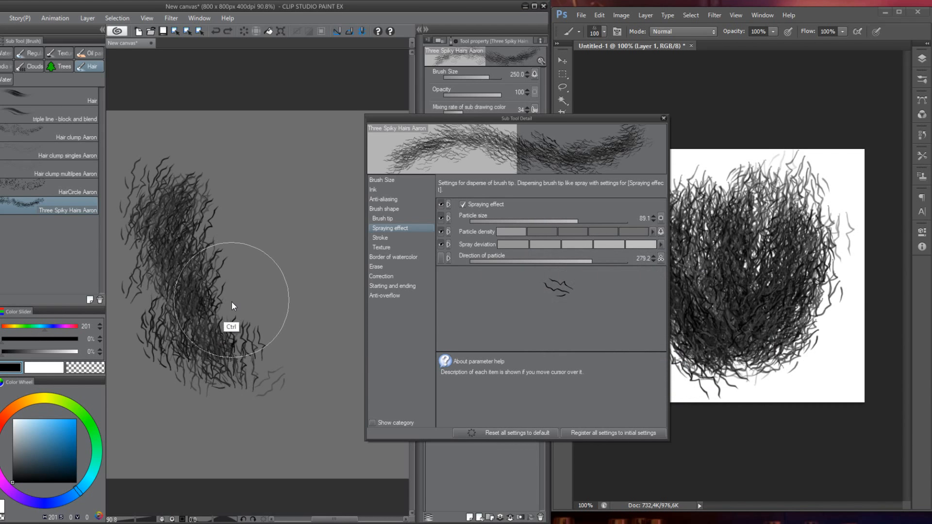
key("ctrl+z")
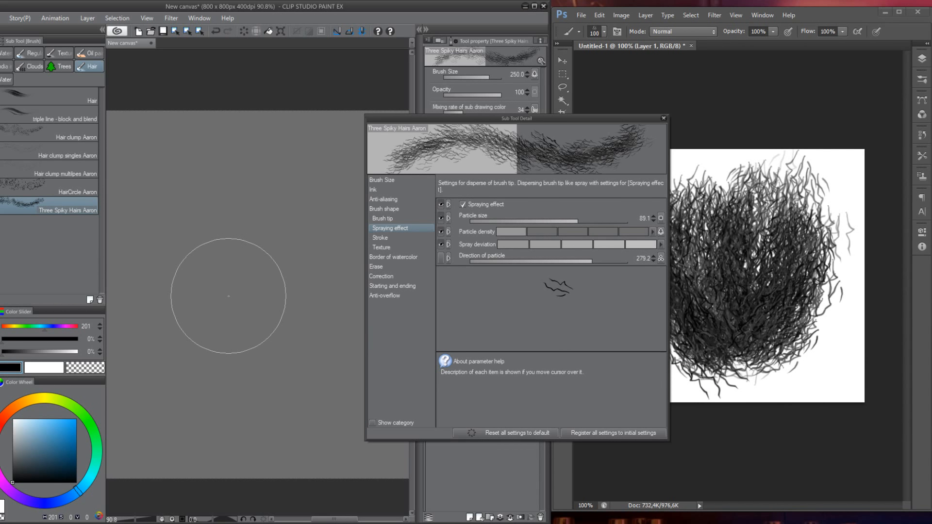
key("bracketleft")
key("bracketleft")
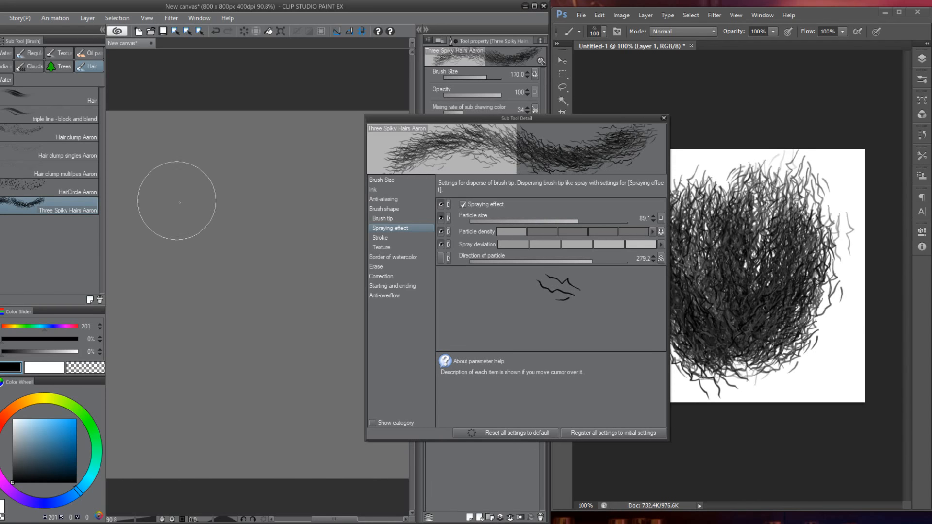
mouse_move(179, 203)
left_mouse_down()
mouse_move(229, 302)
mouse_move(188, 220)
mouse_move(229, 235)
mouse_move(250, 350)
mouse_move(250, 304)
mouse_move(277, 219)
mouse_move(299, 216)
mouse_move(267, 365)
mouse_move(234, 222)
mouse_move(210, 252)
mouse_move(232, 357)
mouse_move(187, 206)
mouse_move(251, 347)
mouse_move(203, 258)
mouse_move(313, 273)
mouse_move(267, 358)
mouse_move(301, 230)
mouse_move(260, 258)
mouse_move(226, 358)
mouse_move(179, 238)
mouse_move(293, 314)
left_mouse_up()
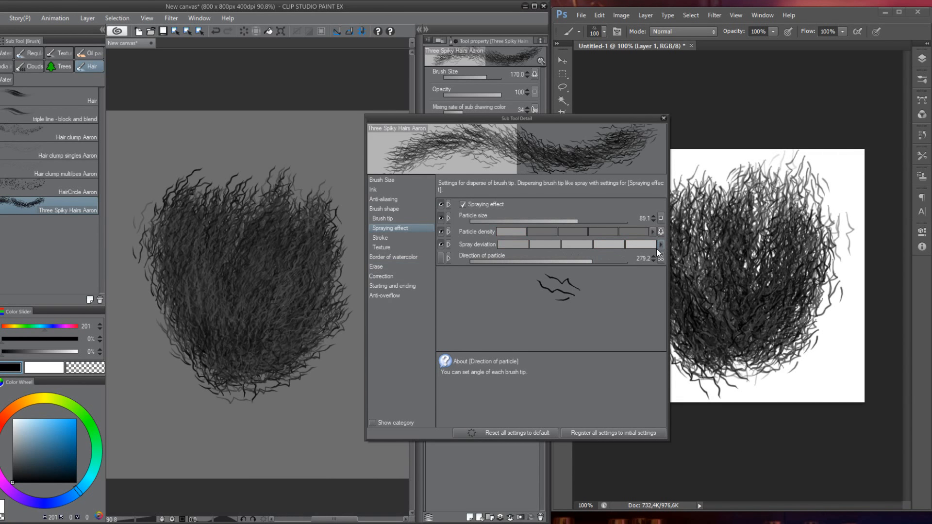
- Try the lowest Spray deviation level and restore it to the highest level
left_click(518, 243)
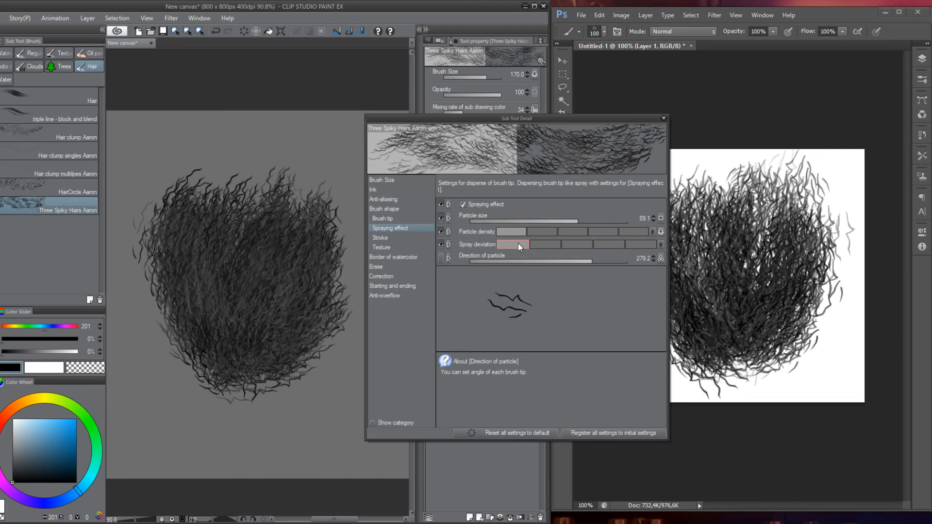
left_click(641, 245)
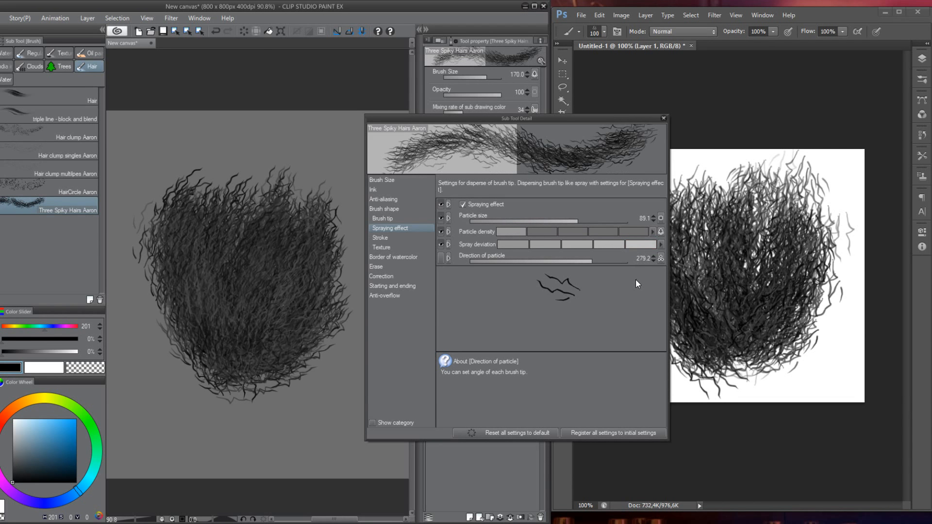
- Set the random degree of effect for Direction of particle to 4
left_click(661, 258)
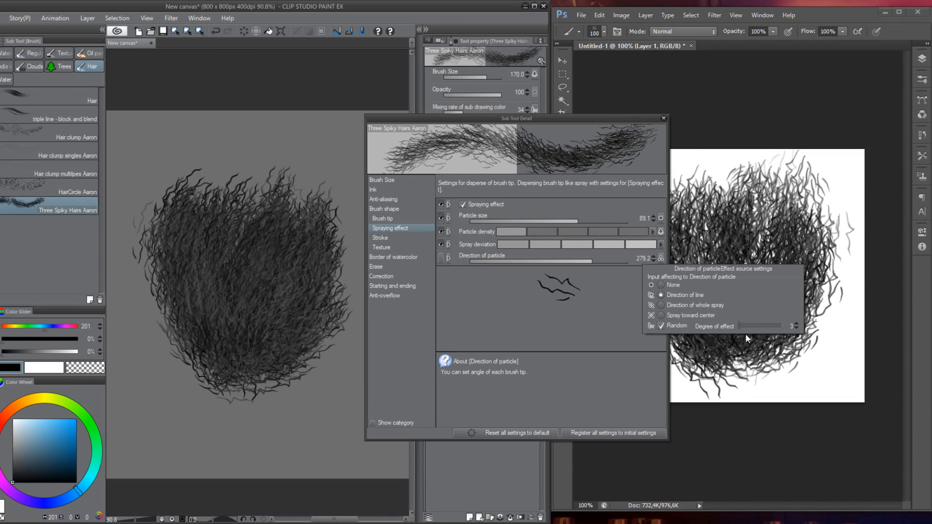
left_click(795, 324)
left_click(679, 278)
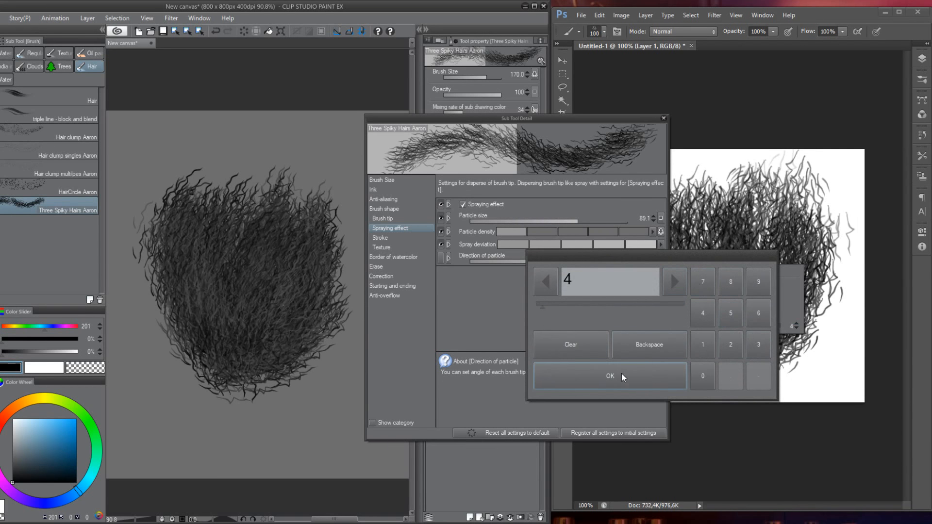
left_click(616, 376)
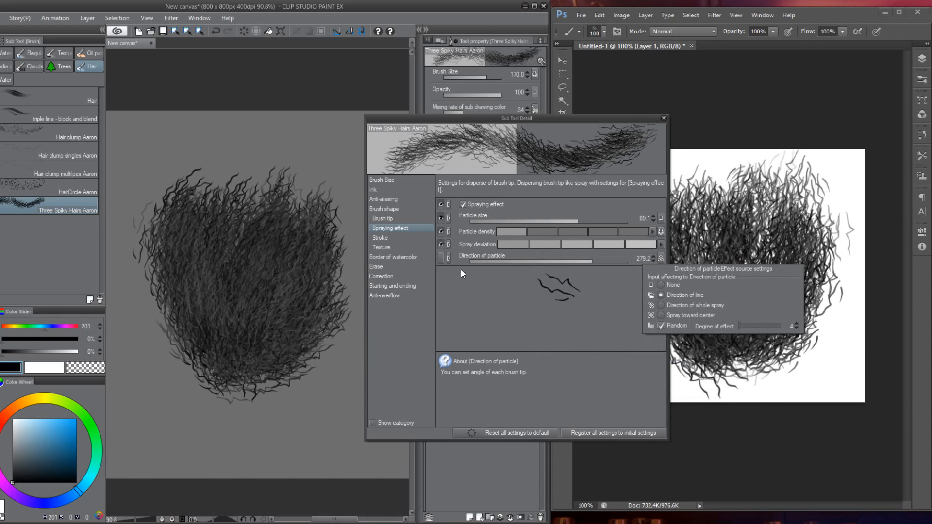
left_click(351, 220)
- Paint further downward hair strokes over the middle and both sides of the existing patch
left_click_drag(228, 202, 218, 355)
mouse_move(167, 255)
left_mouse_down()
mouse_move(179, 341)
mouse_move(238, 388)
left_mouse_up()
left_click_drag(262, 214, 273, 352)
left_click_drag(311, 286, 306, 355)
mouse_move(326, 301)
left_mouse_down()
mouse_move(303, 376)
mouse_move(266, 381)
left_mouse_up()
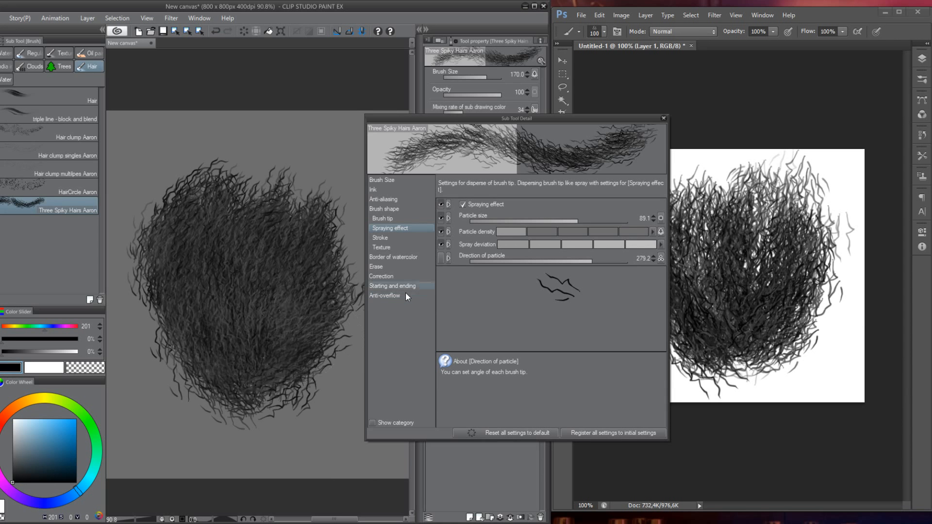
- Check the brush's Brush Size and Ink settings and close the Sub Tool Detail window
left_click(394, 180)
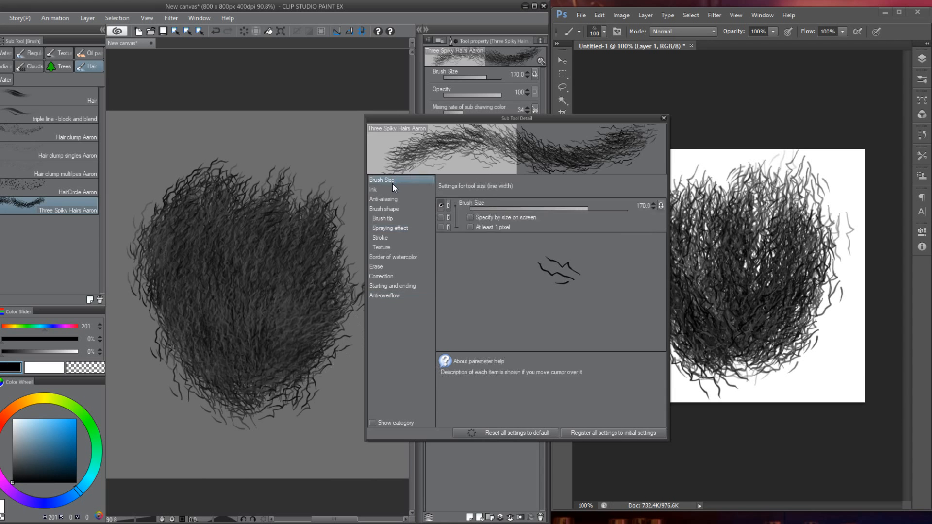
left_click(388, 188)
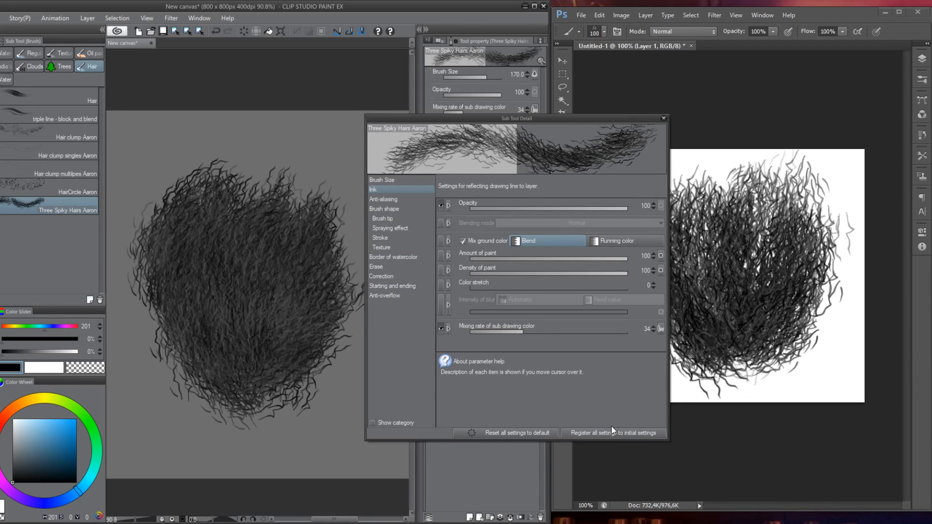
left_click(664, 119)
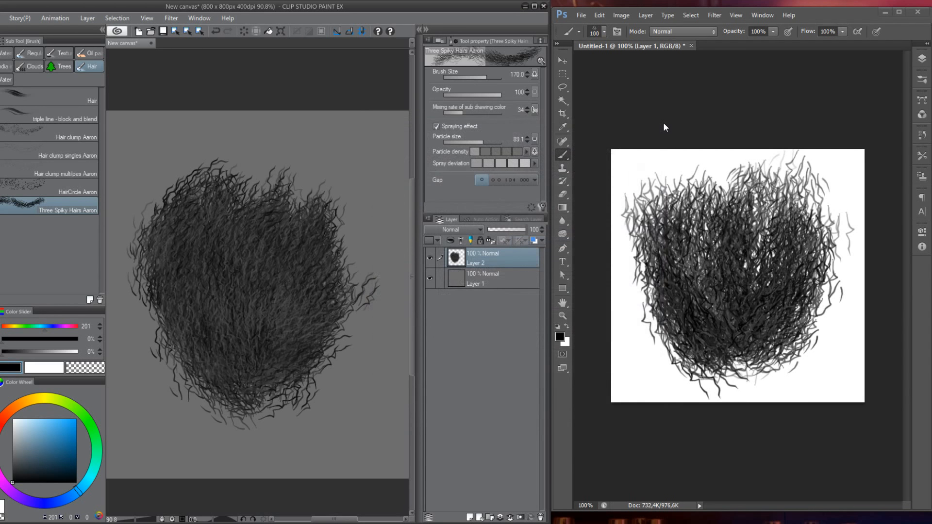
- Look through the Hair, triple line - block and blend, and Hair clump brushes in the hair brush group
left_click(74, 98)
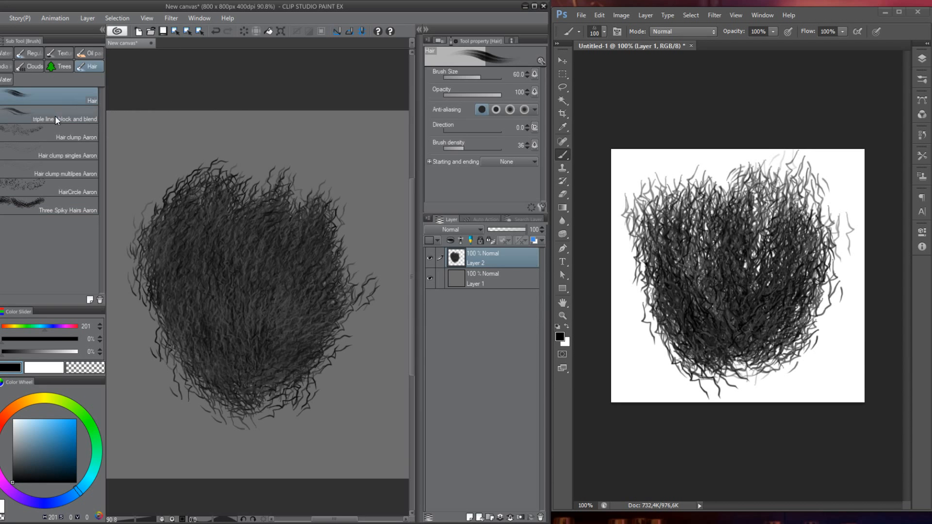
left_click(58, 130)
left_click(70, 119)
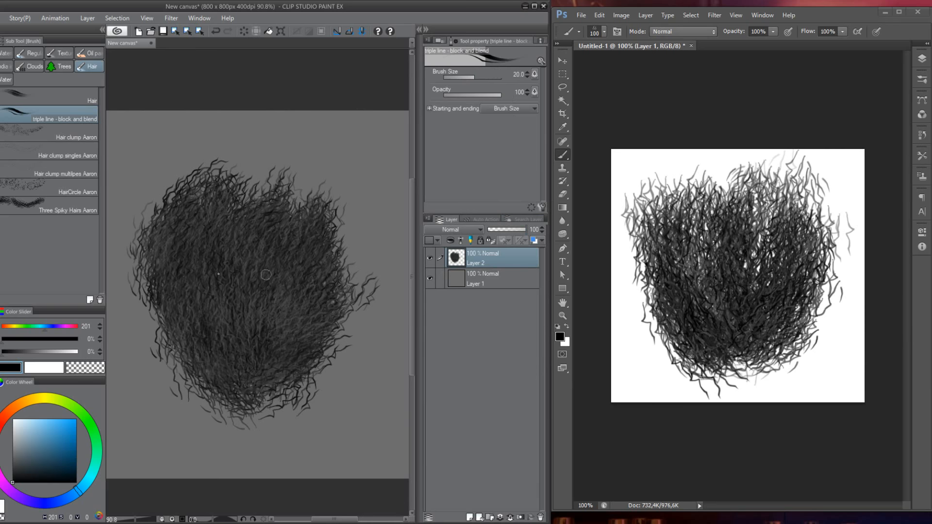
left_click(68, 136)
left_click(64, 165)
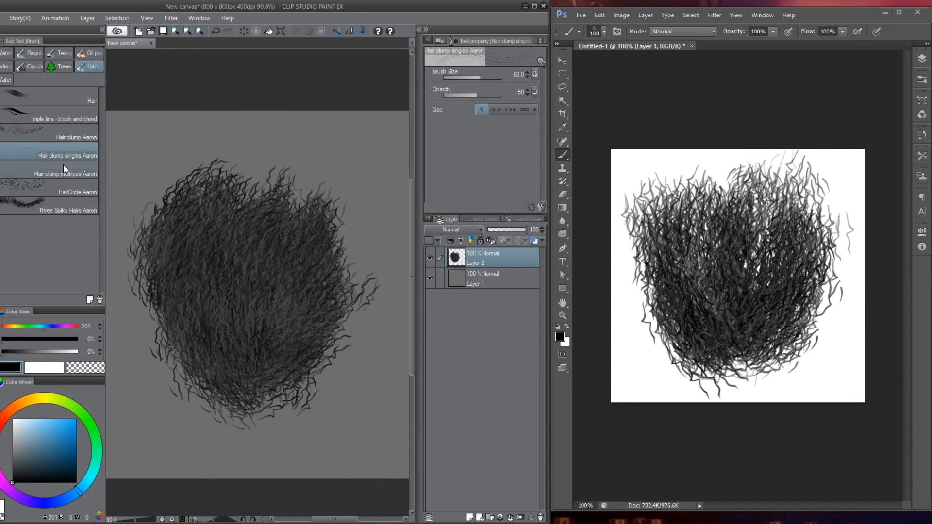
- Select the HairCircle Aaron brush and paint curly circle strokes down both sides of the hair patch
left_click(73, 189)
mouse_move(156, 134)
left_mouse_down()
mouse_move(129, 228)
mouse_move(153, 313)
mouse_move(155, 383)
left_mouse_up()
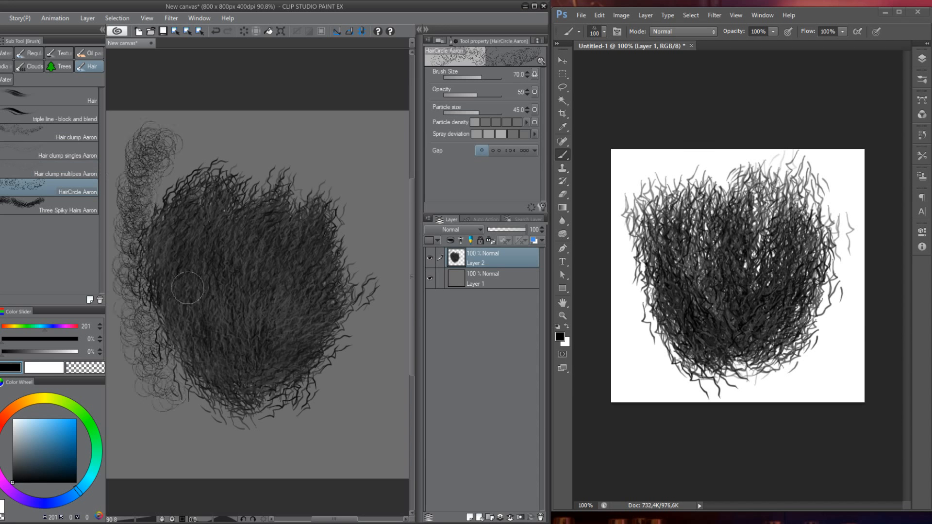
mouse_move(311, 131)
left_mouse_down()
mouse_move(335, 129)
mouse_move(381, 243)
mouse_move(296, 136)
mouse_move(272, 146)
mouse_move(370, 233)
mouse_move(378, 271)
left_mouse_up()
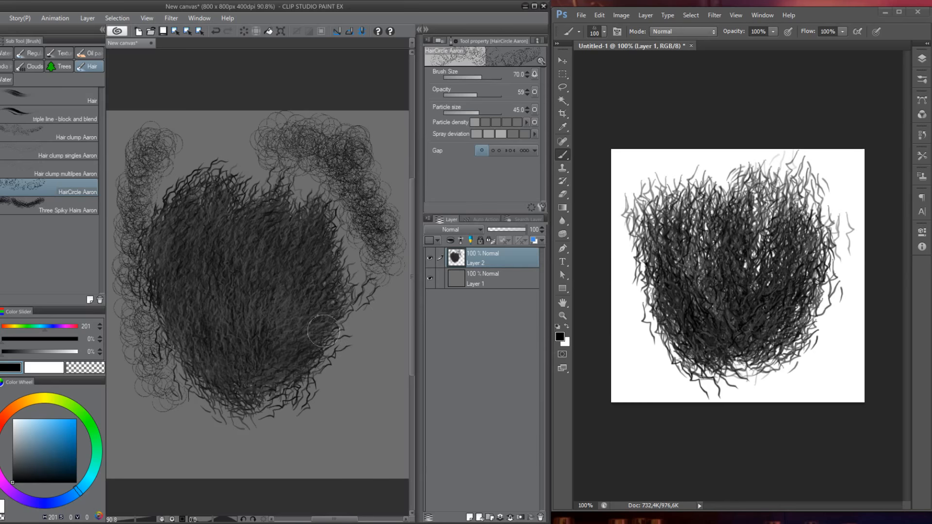